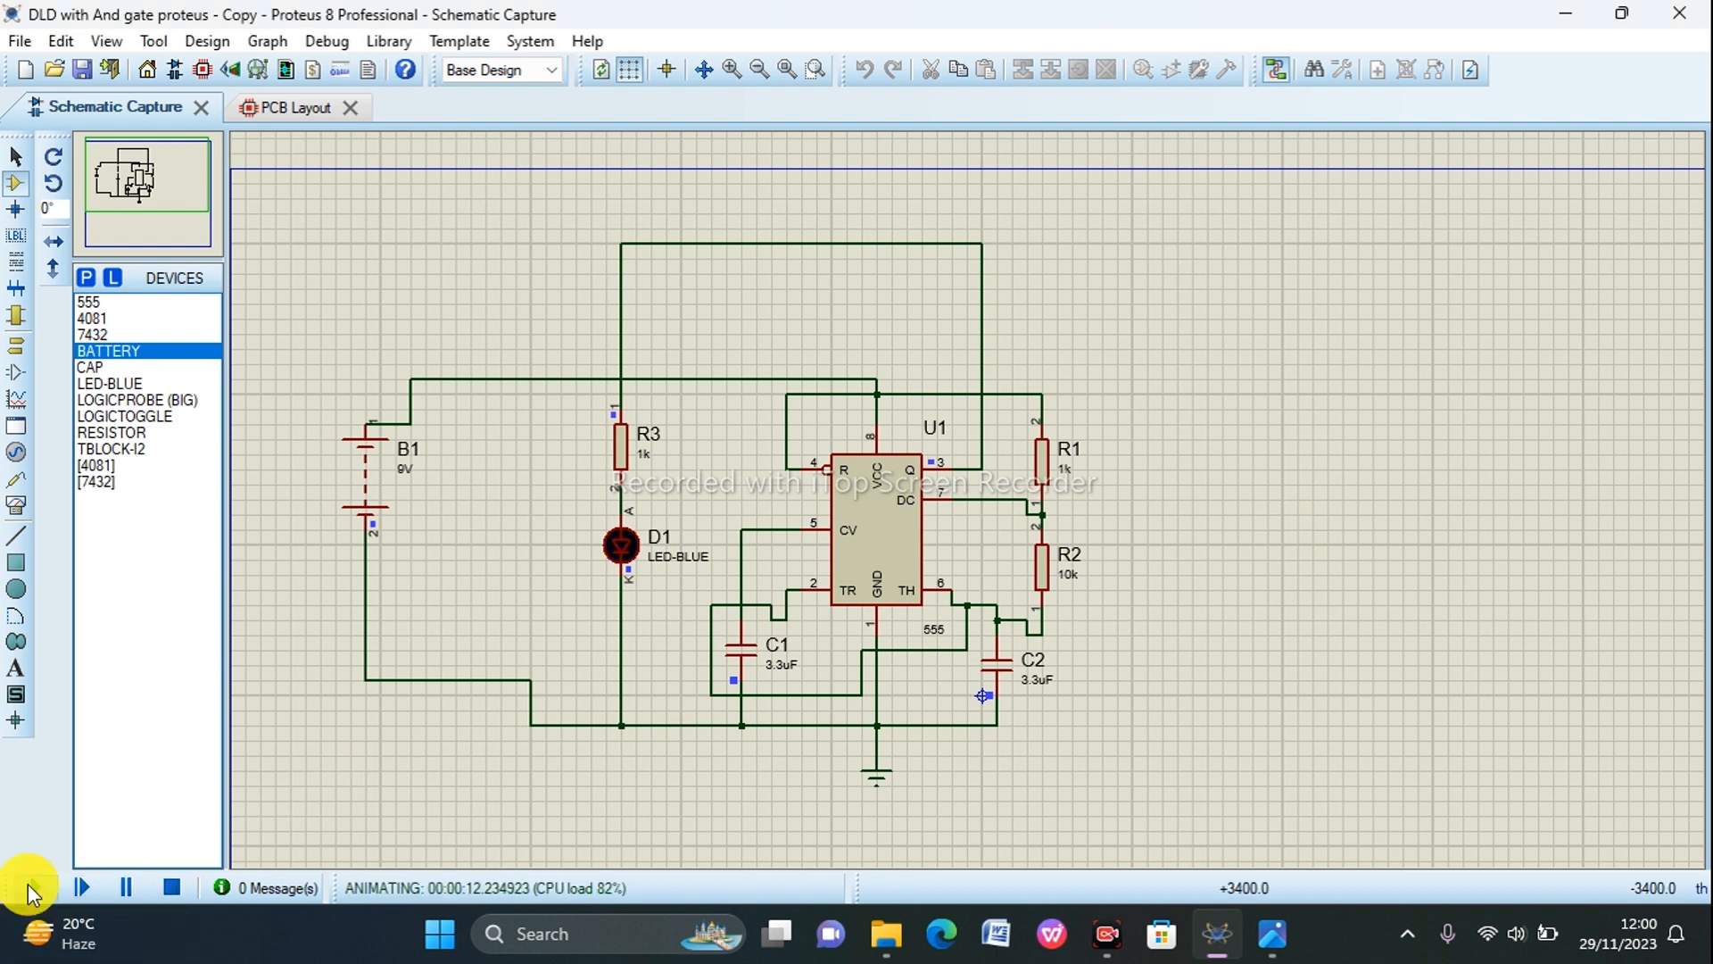
# Step: Rerun the 555 timer circuit simulation to watch the blue LED, and stop it
pyautogui.click(184, 888)
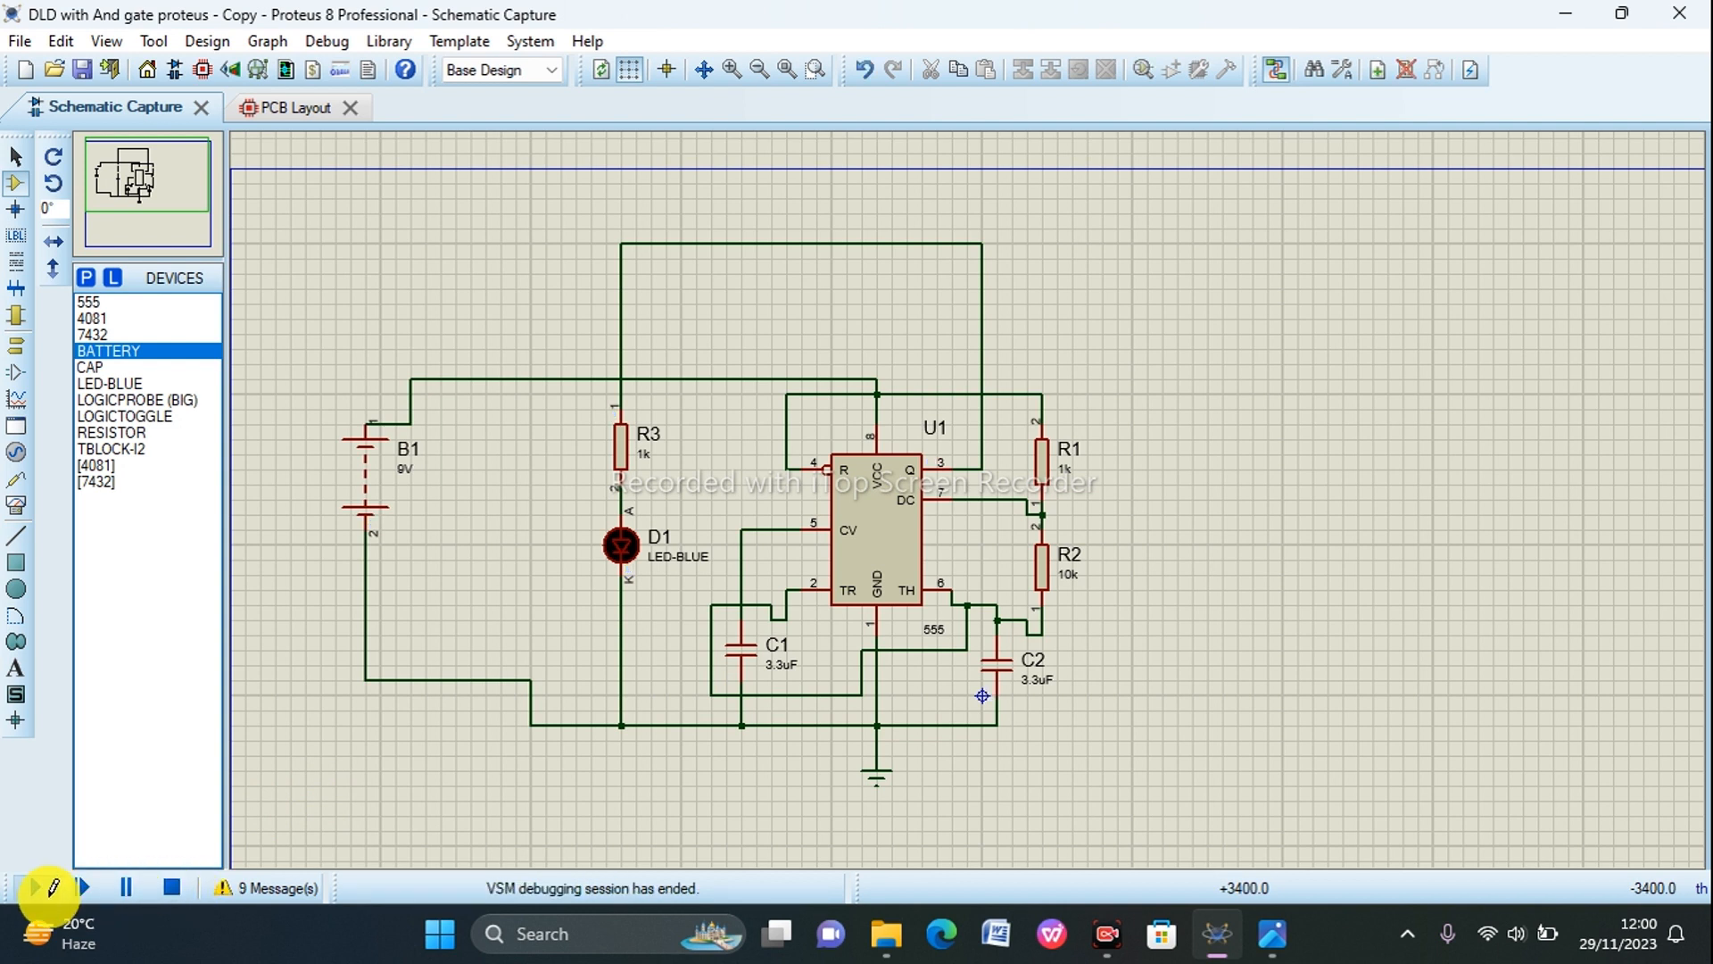
pyautogui.click(43, 887)
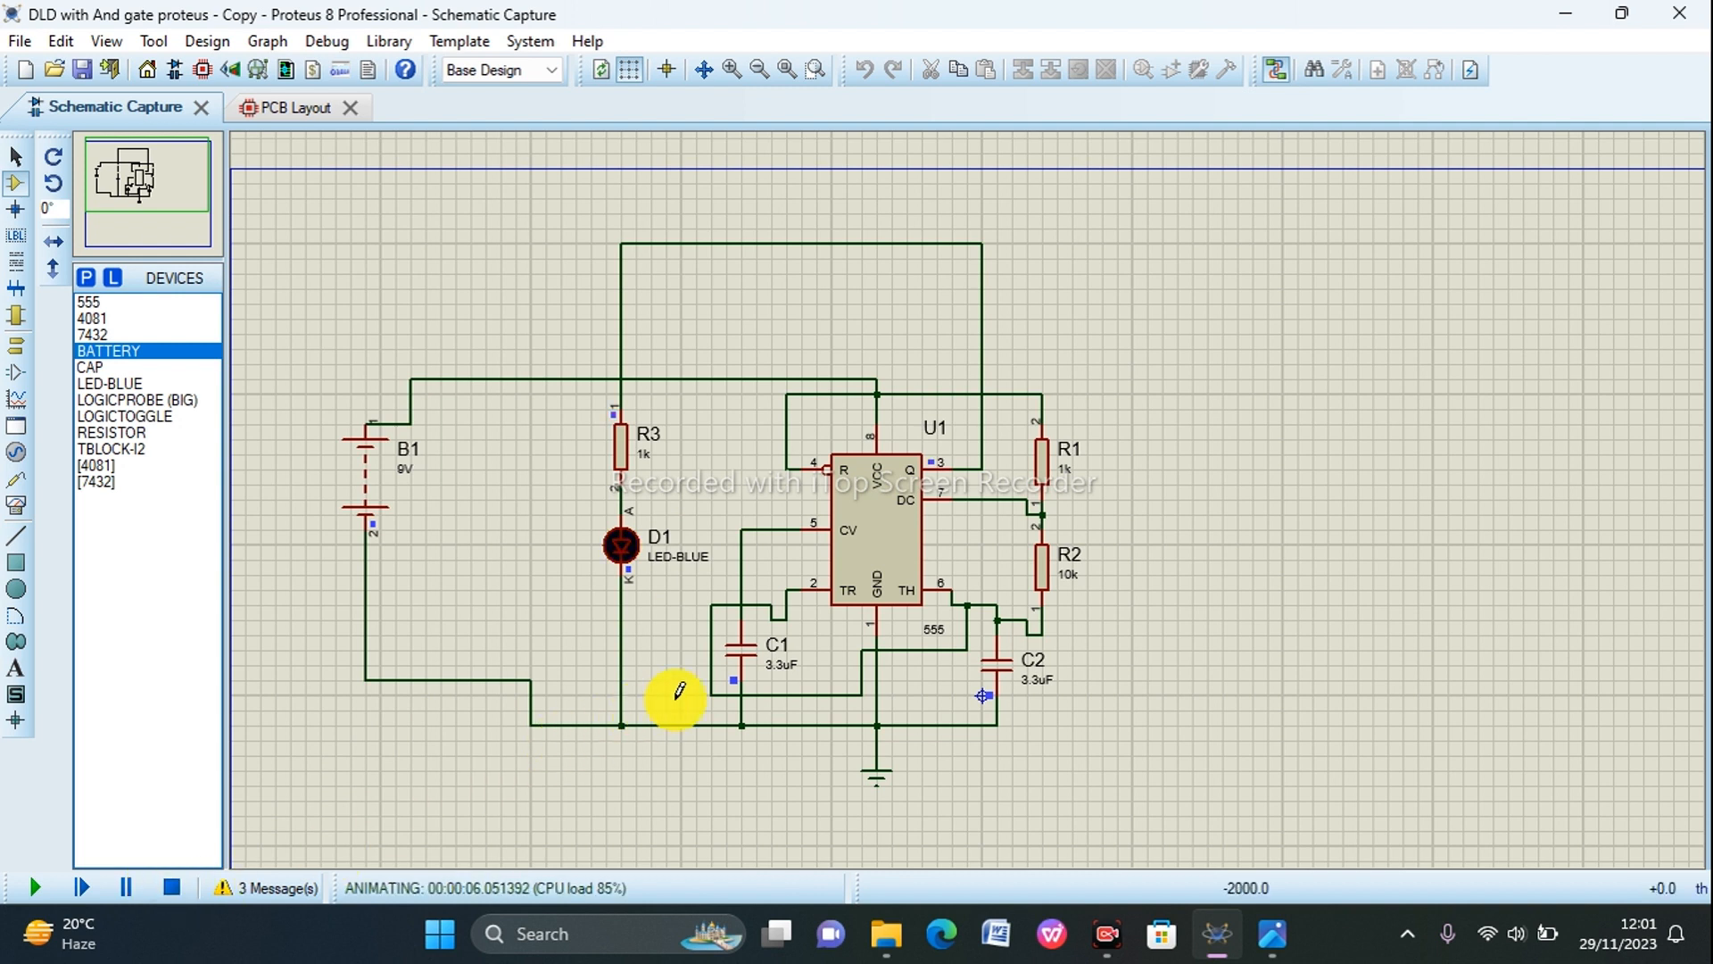
pyautogui.rightClick(733, 665)
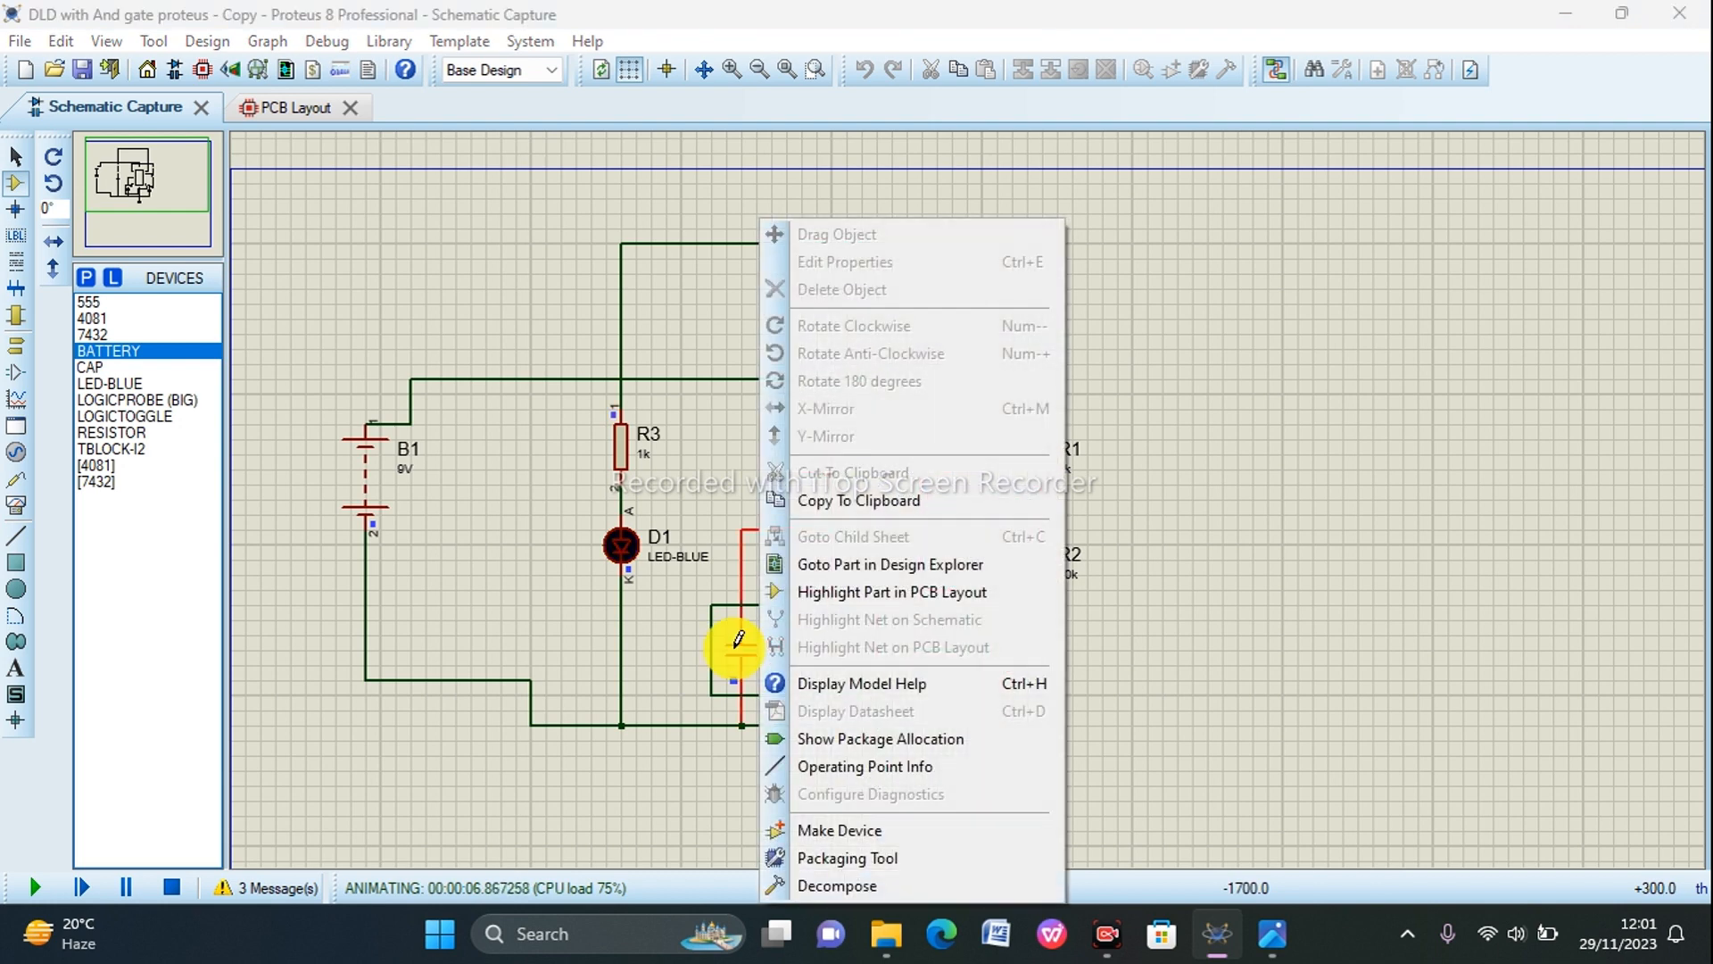
pyautogui.click(171, 886)
pyautogui.click(1225, 467)
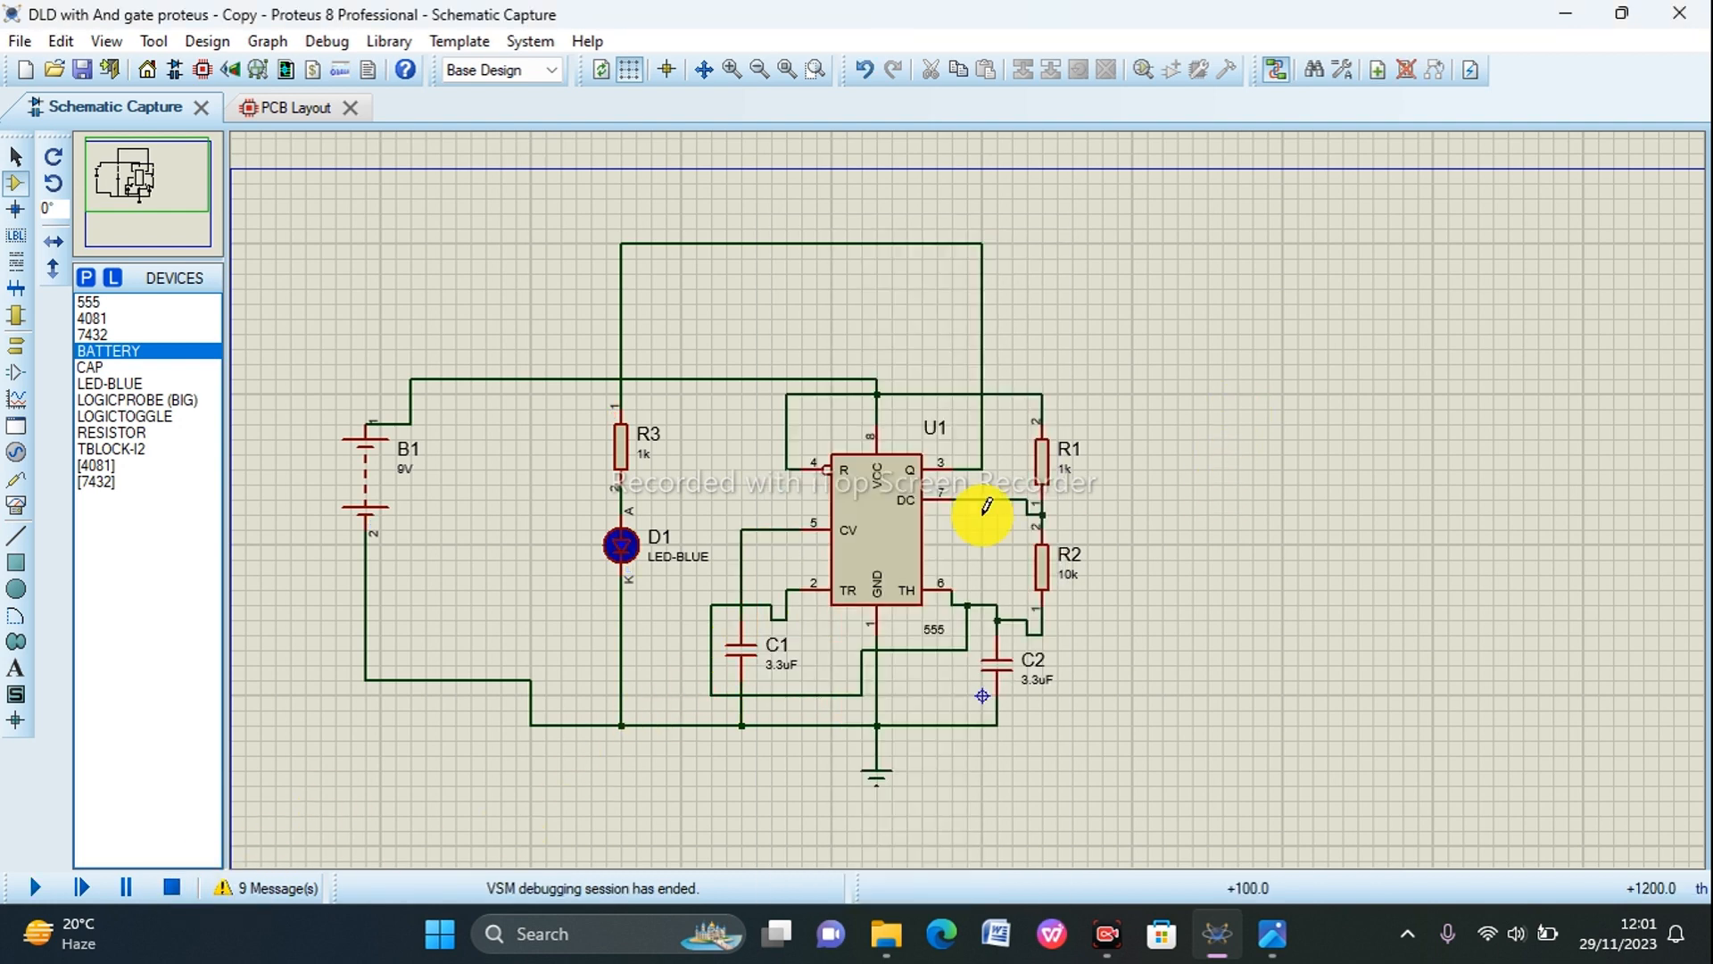
pyautogui.rightClick(746, 651)
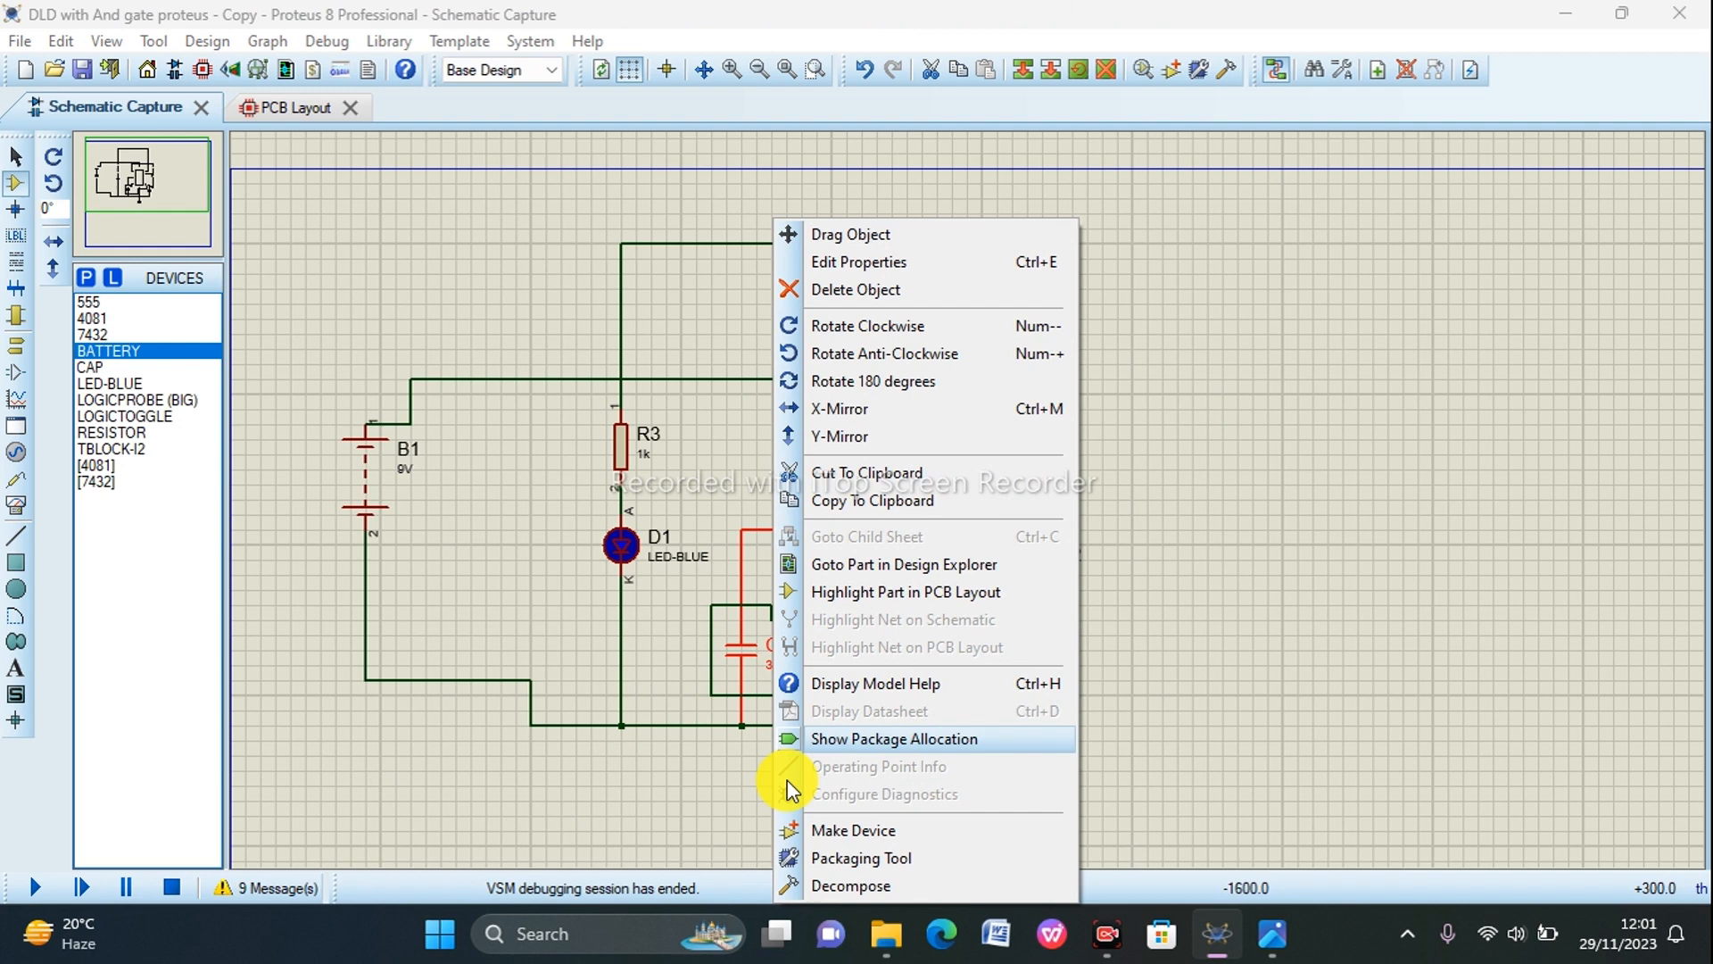
pyautogui.click(852, 856)
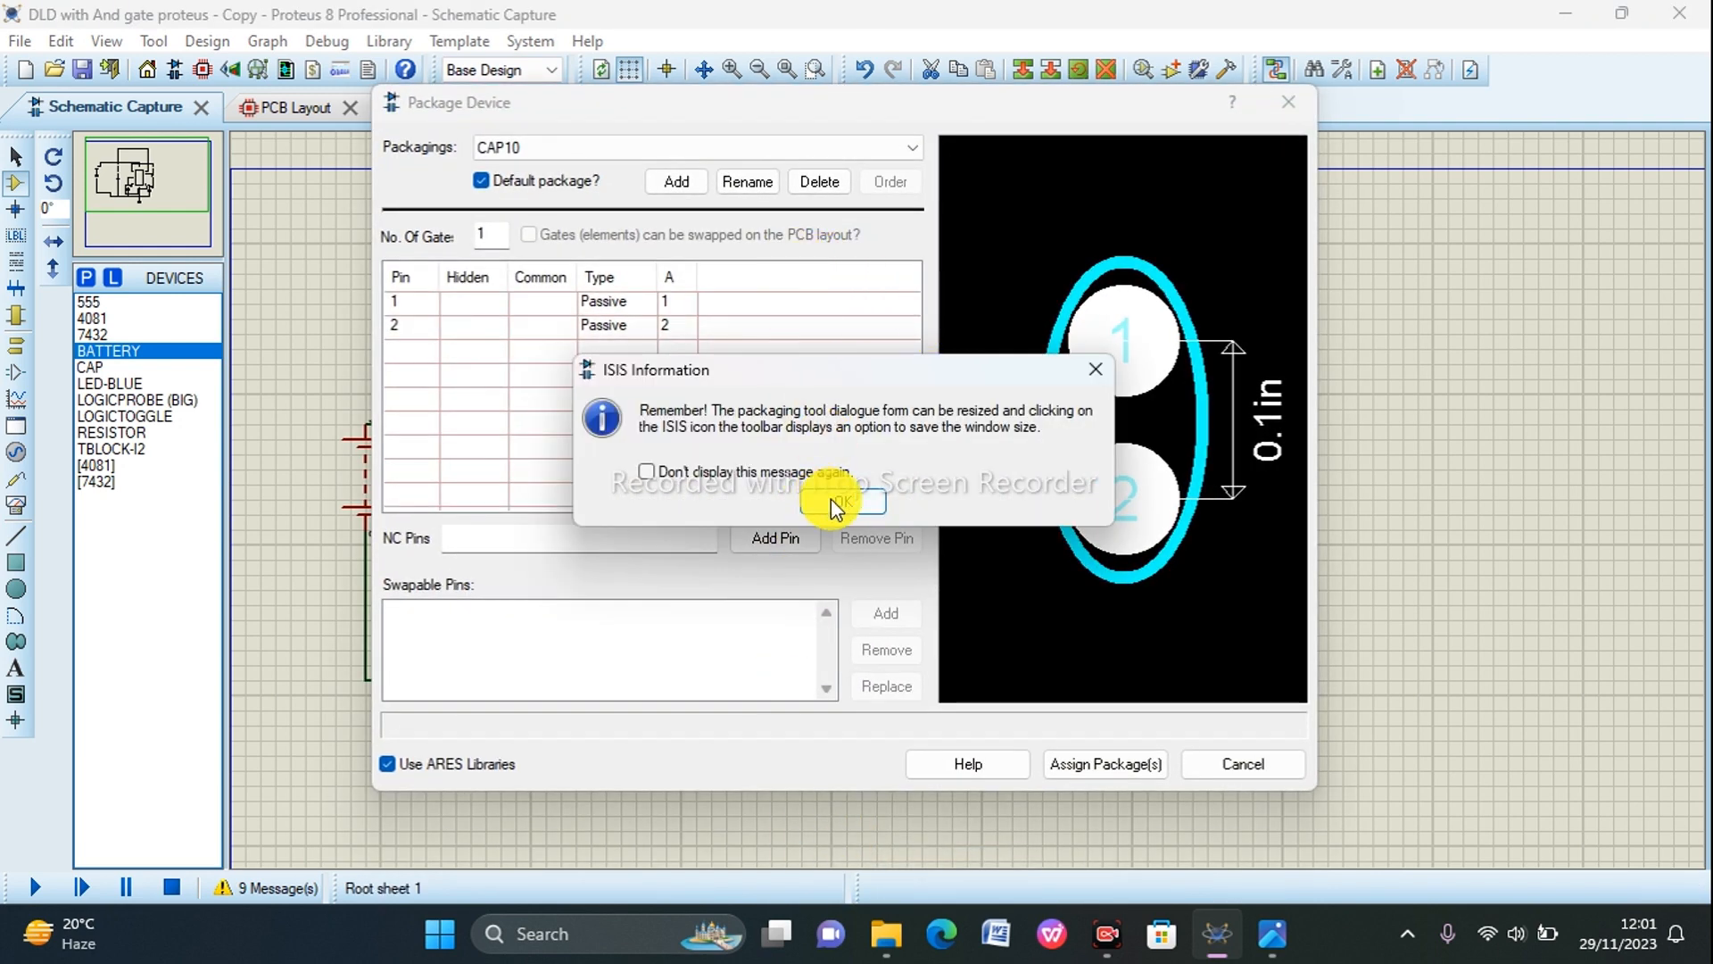
pyautogui.click(834, 514)
pyautogui.click(819, 184)
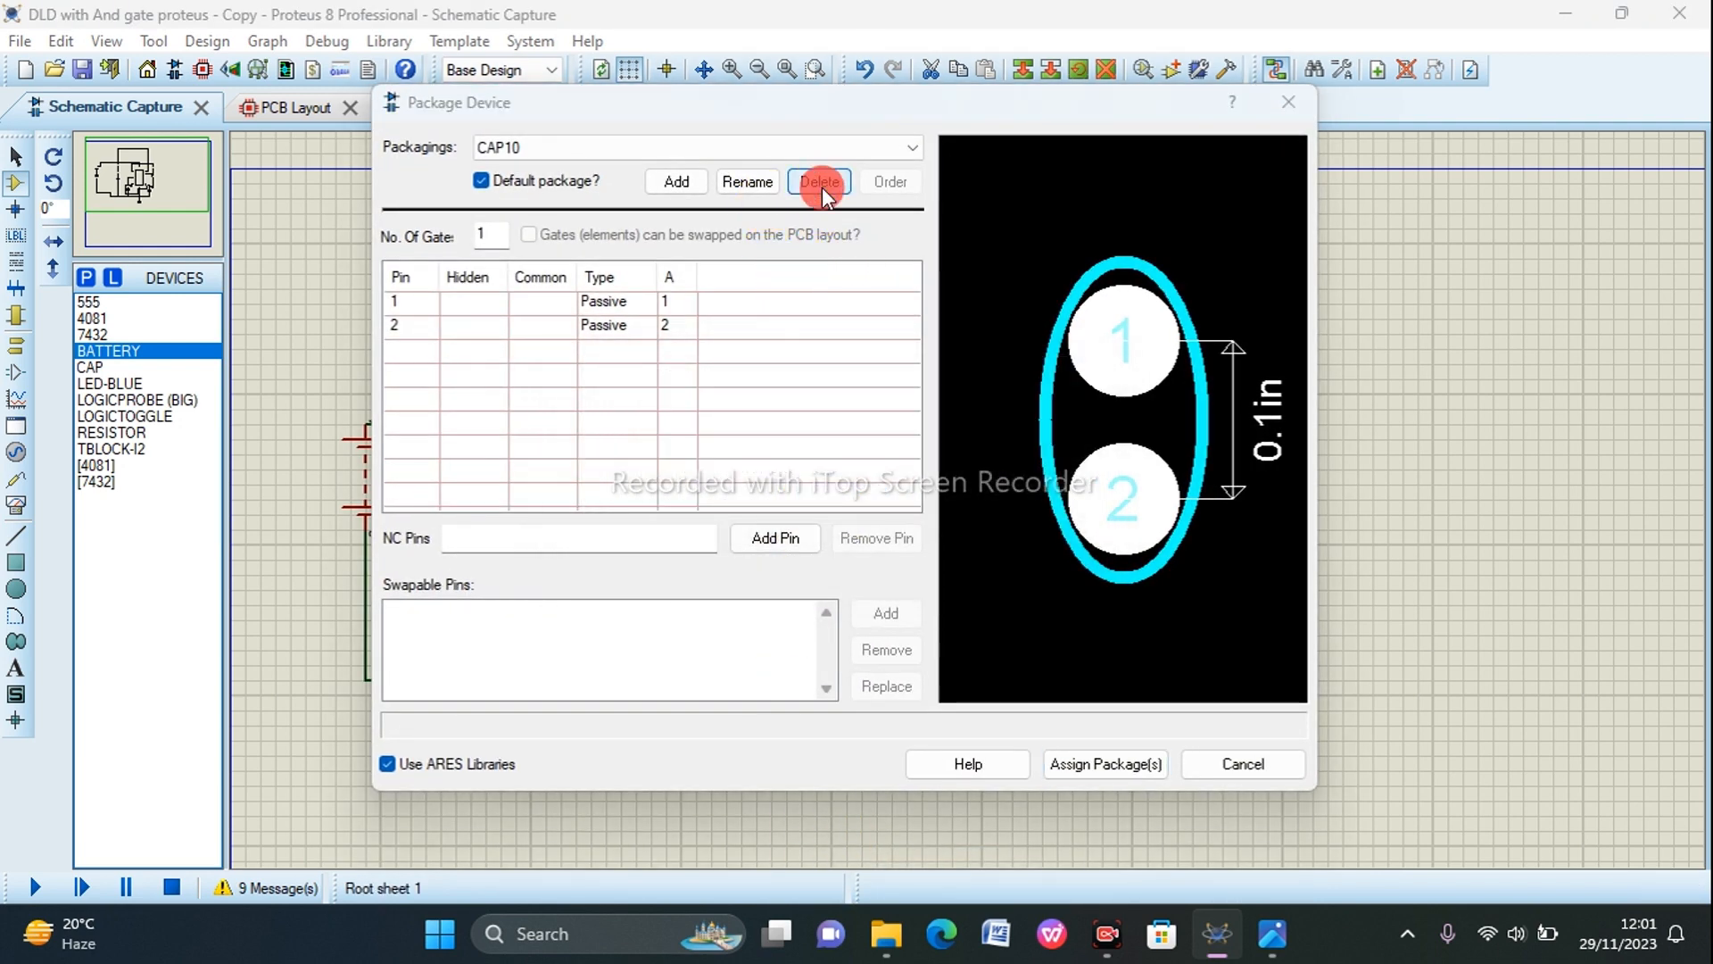
pyautogui.click(798, 491)
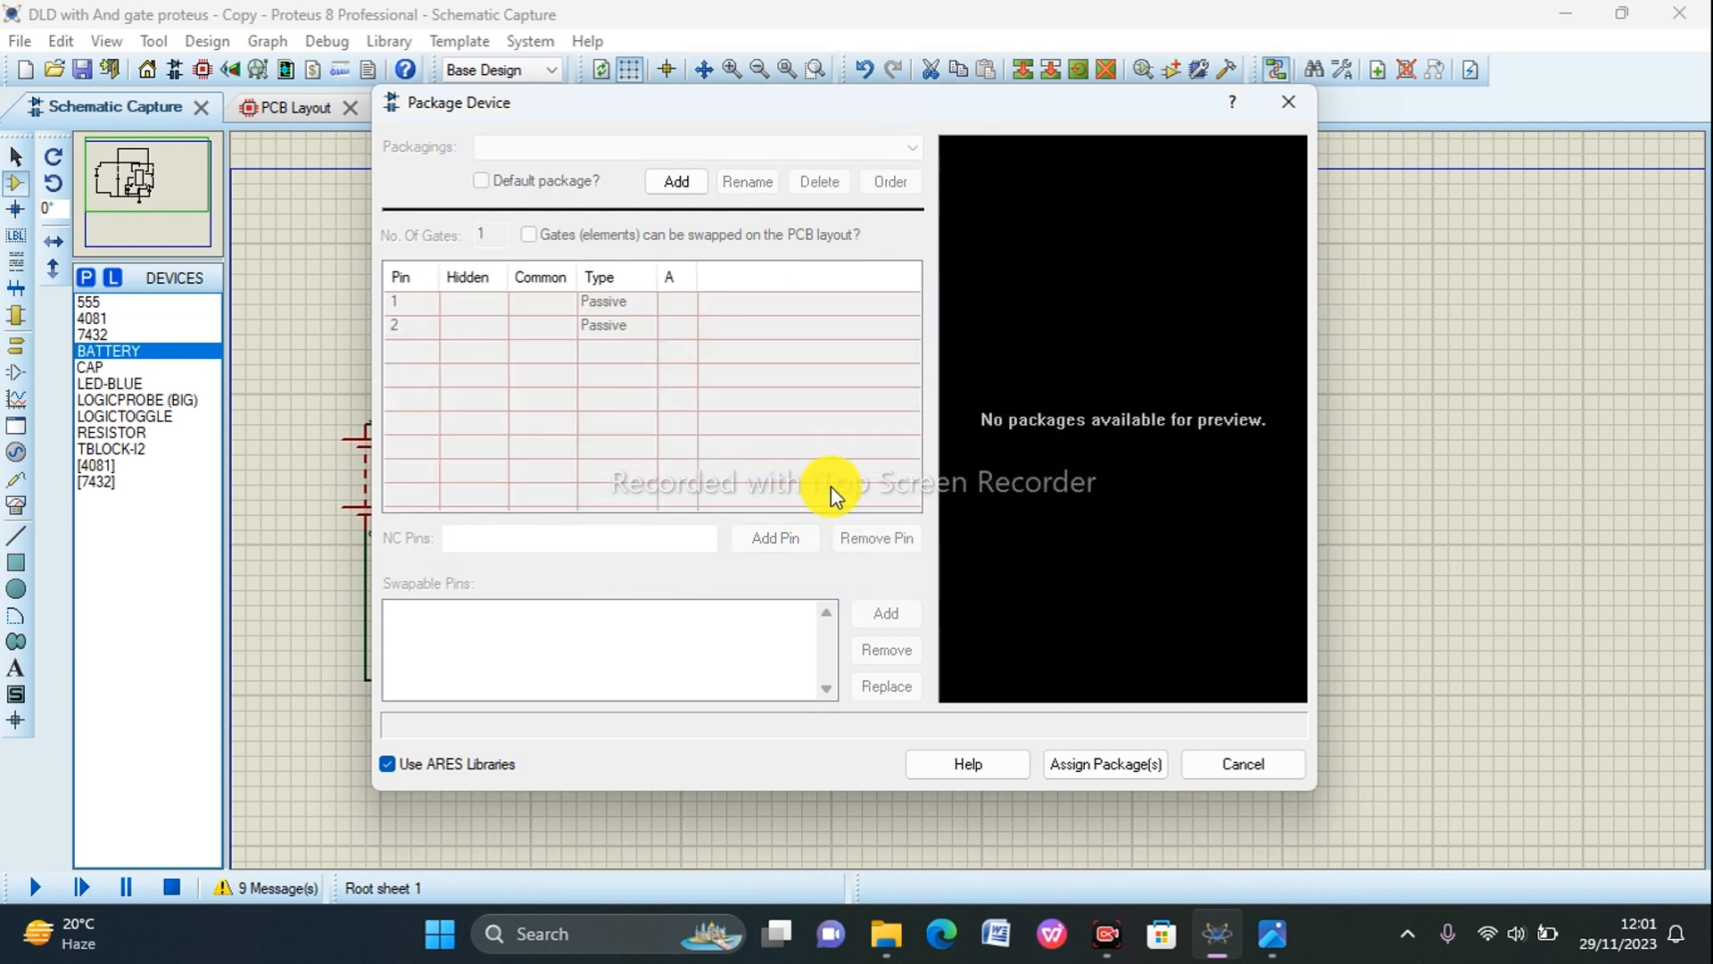
pyautogui.click(1285, 100)
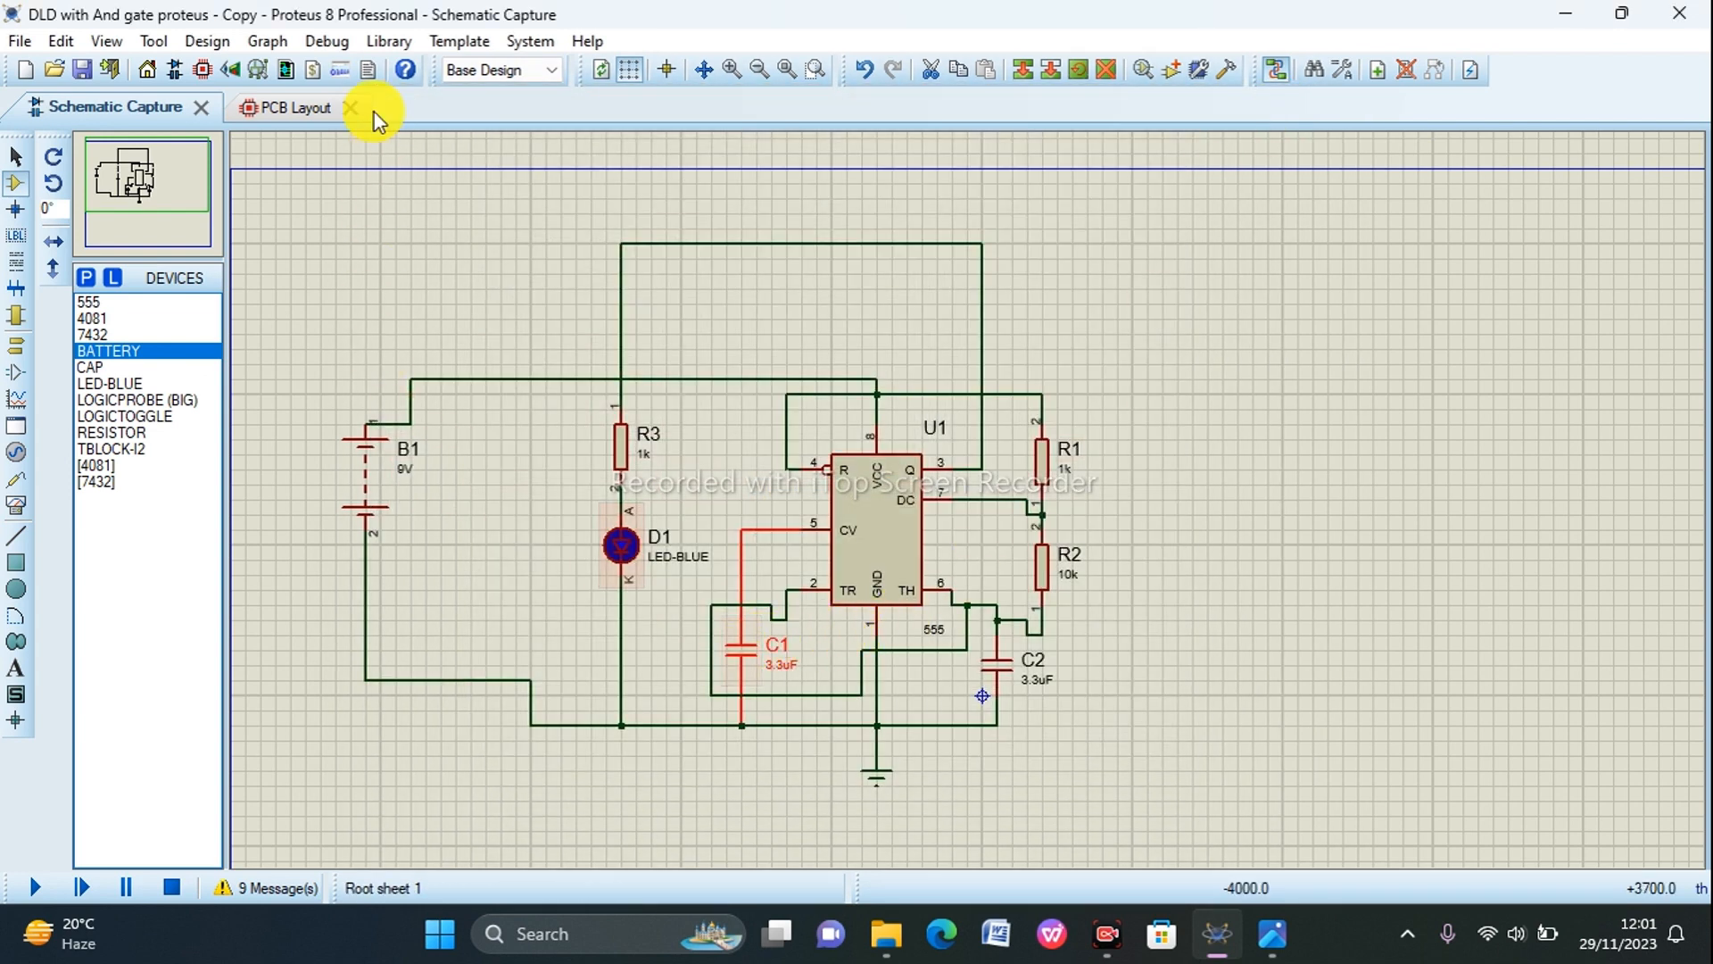
# Step: Check the PCB layout's component list for parts that still have to be placed
pyautogui.click(287, 109)
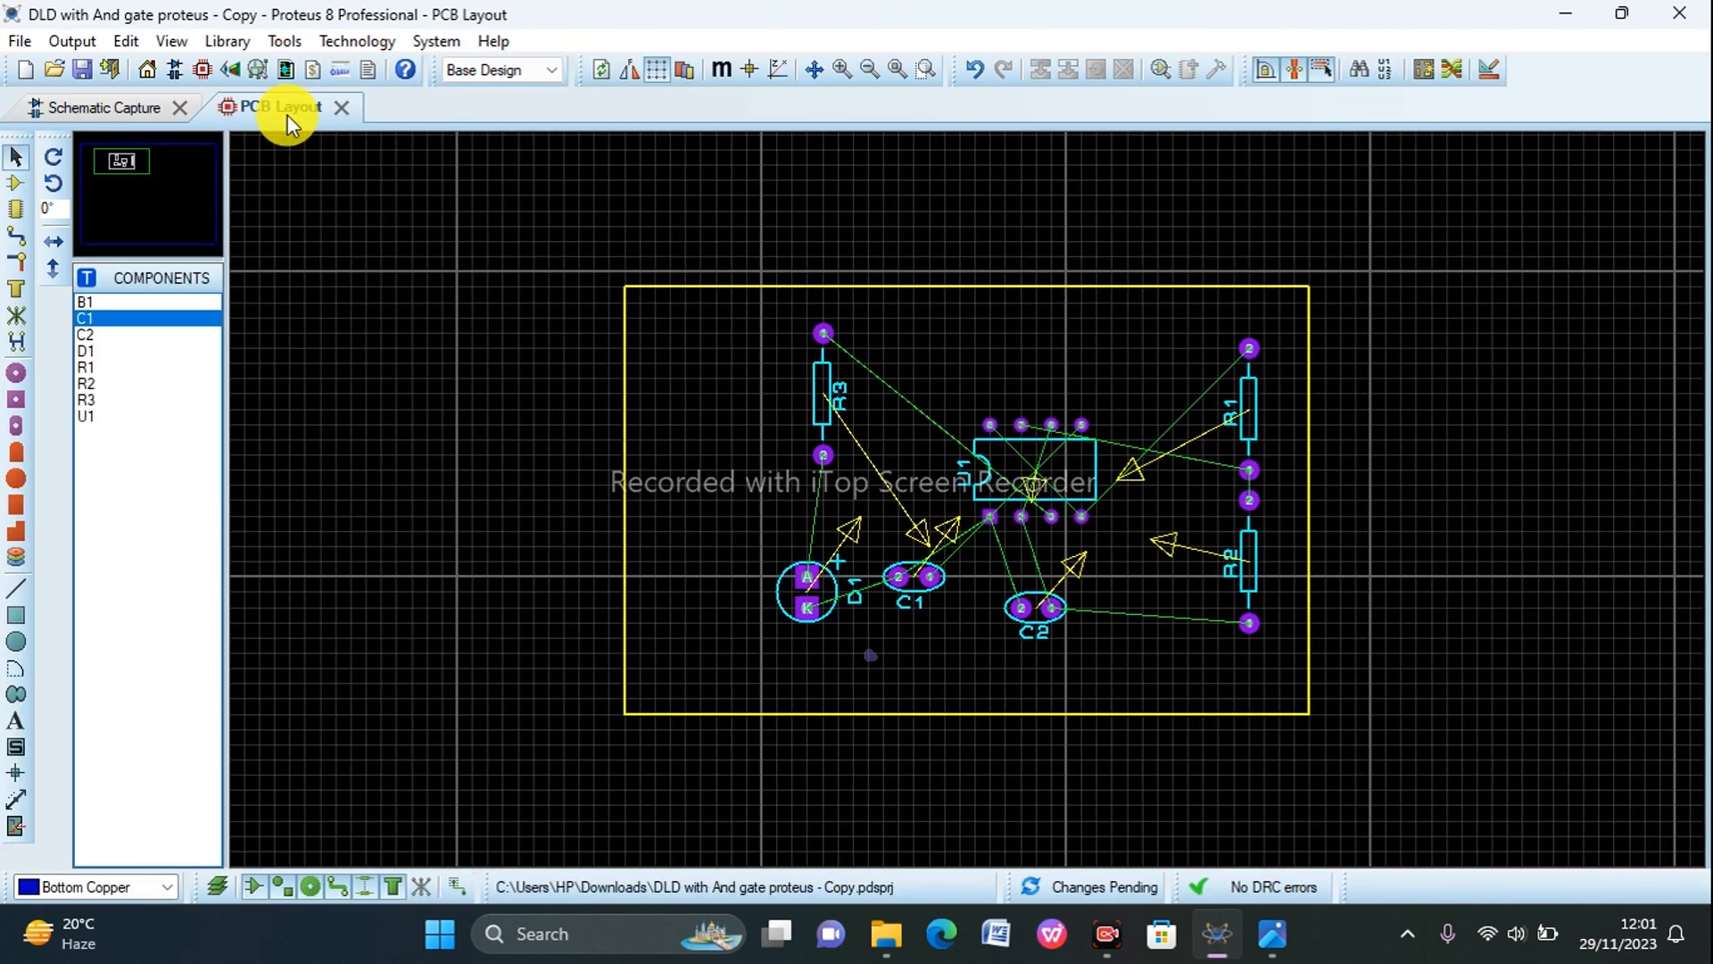
pyautogui.click(15, 183)
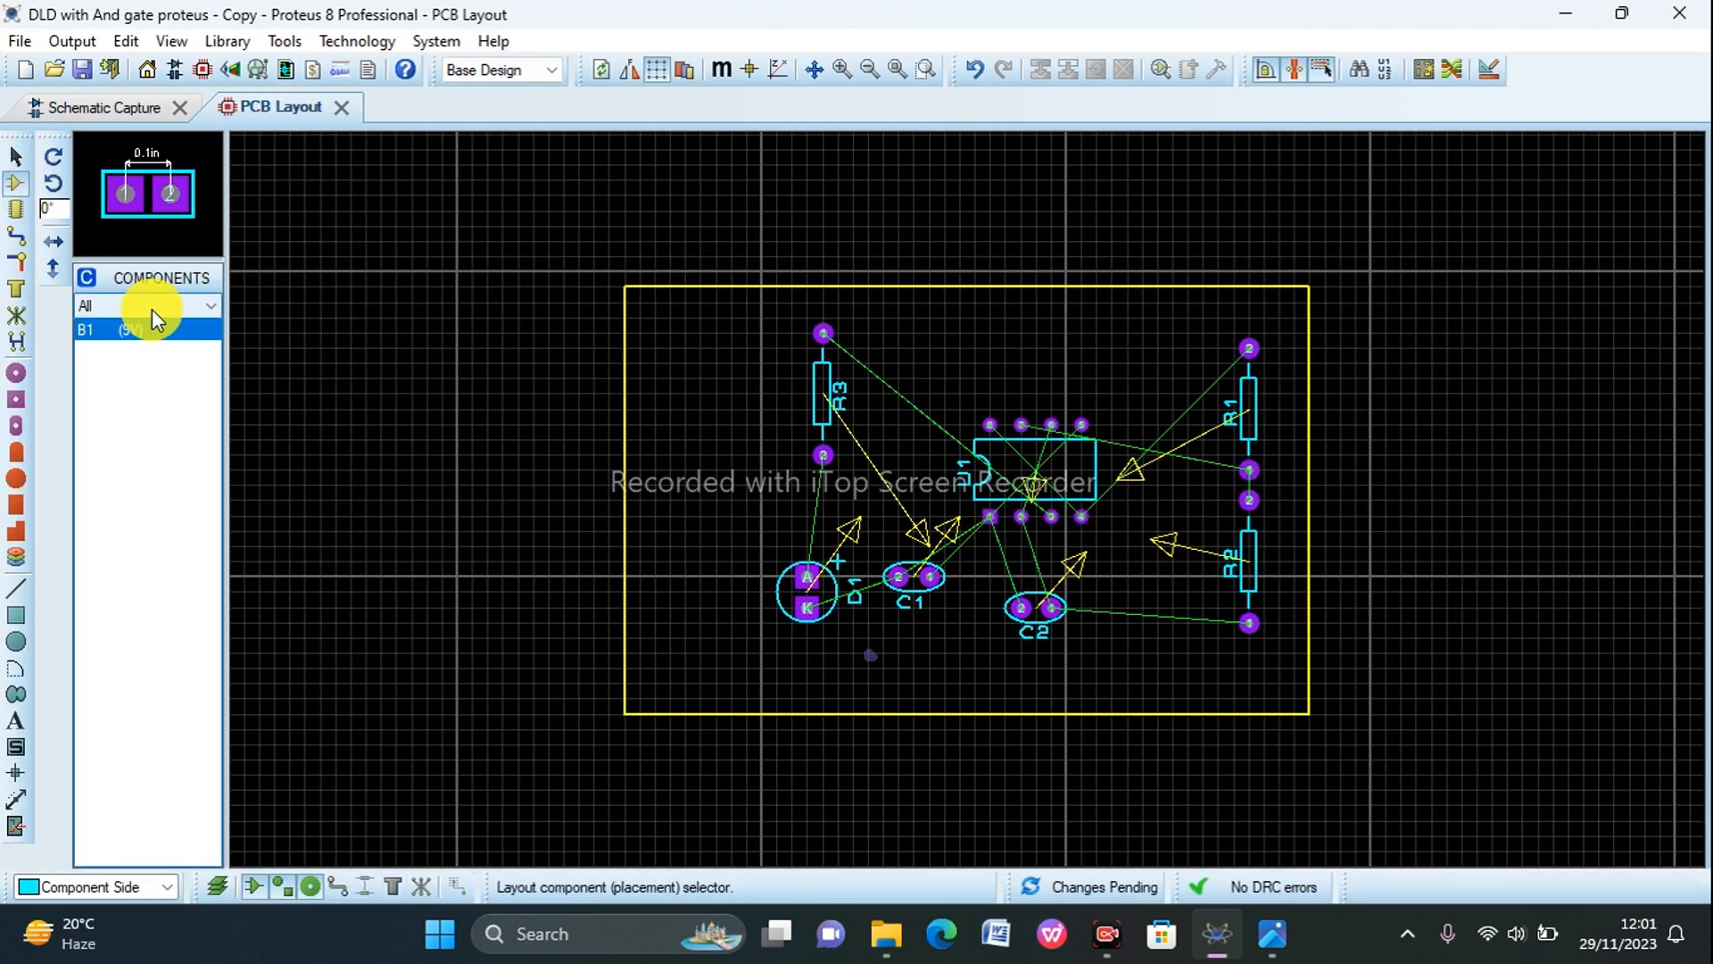
pyautogui.click(151, 309)
pyautogui.click(278, 307)
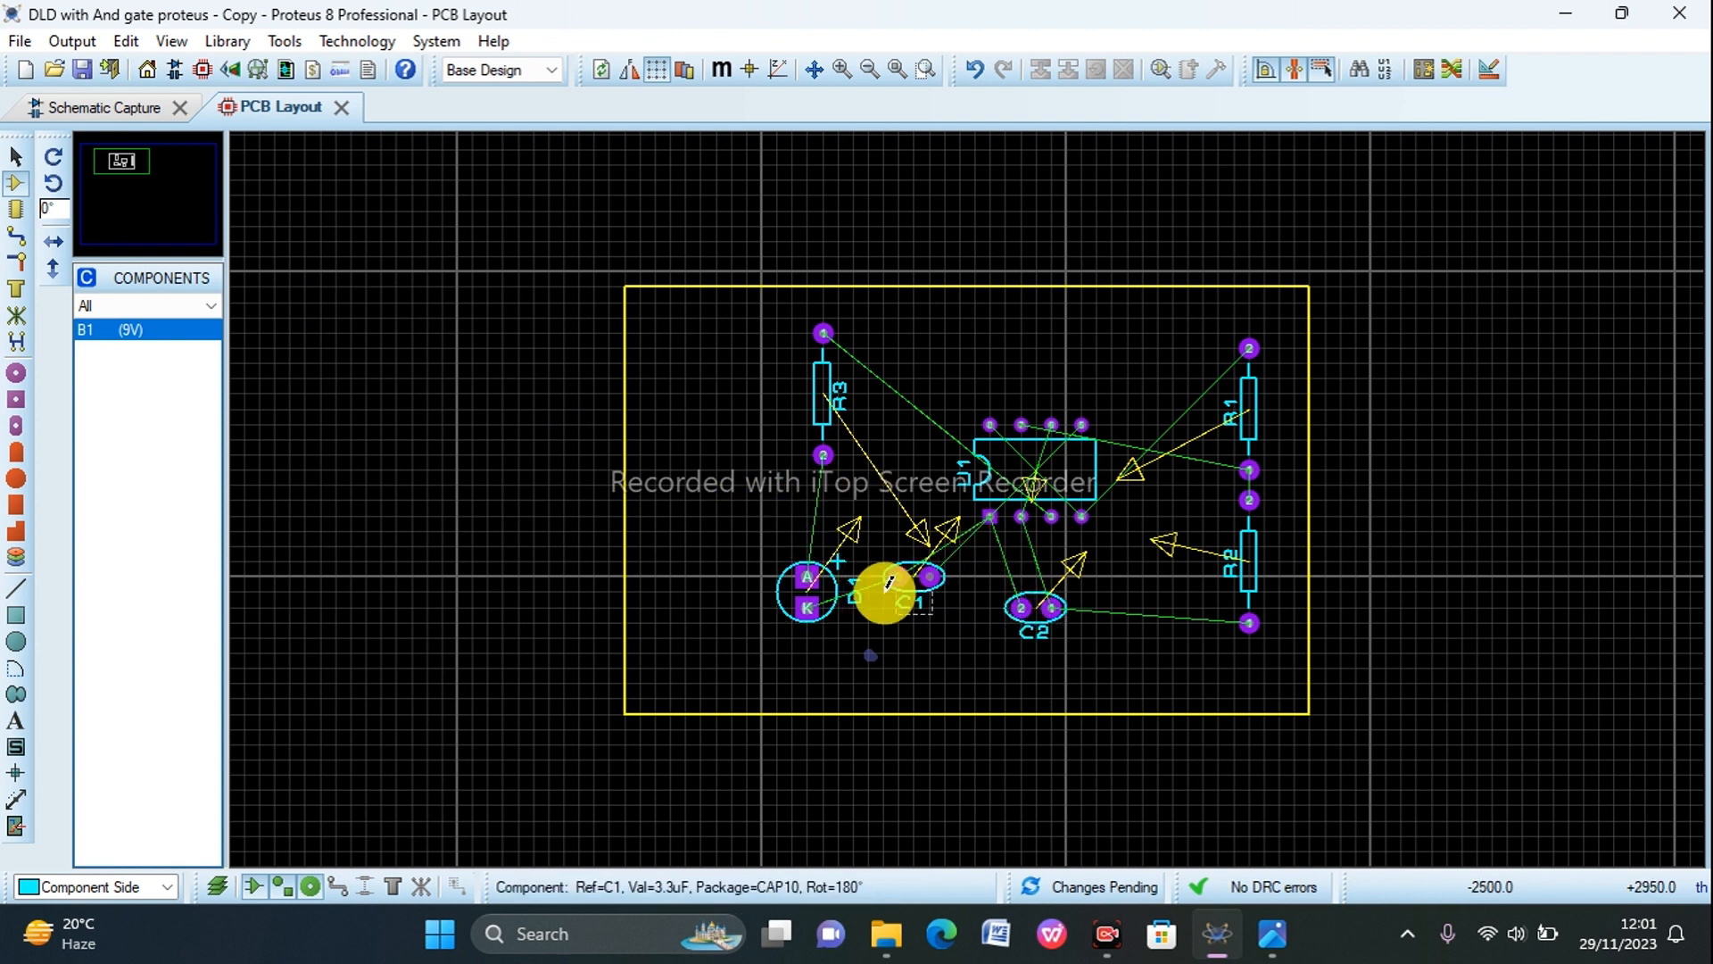
# Step: Open the Packaging Tool for capacitor C1 in the schematic and search for an additional package with the keyword "cap"
pyautogui.click(146, 109)
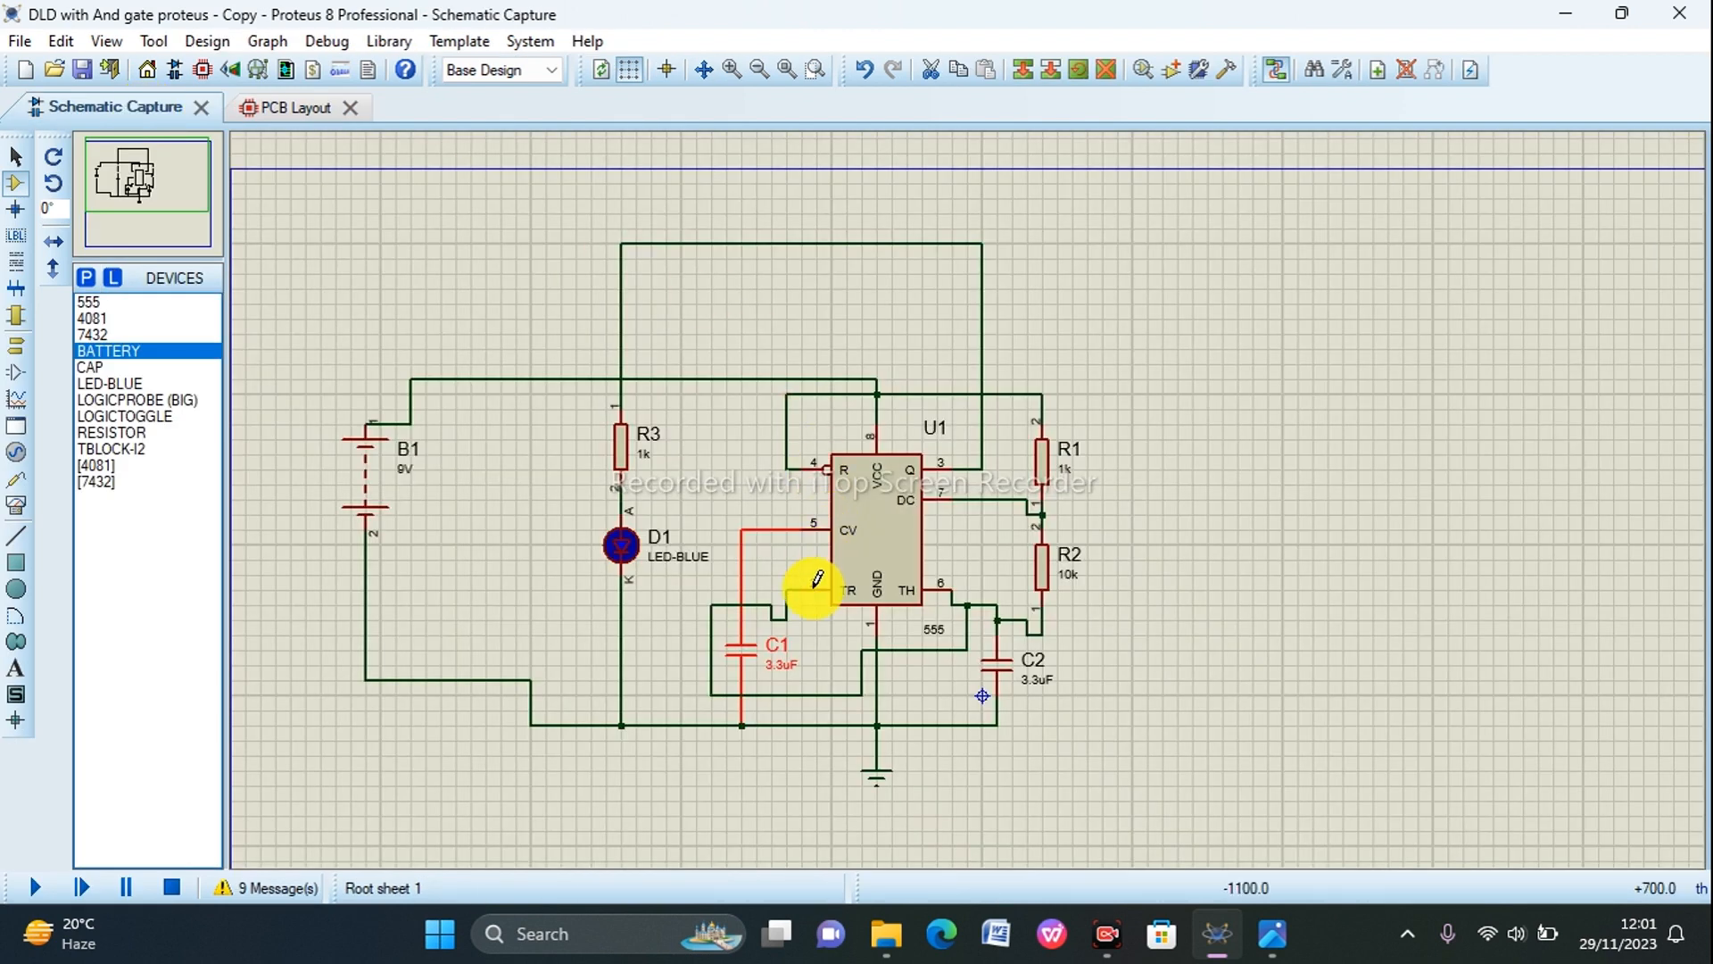
pyautogui.rightClick(742, 656)
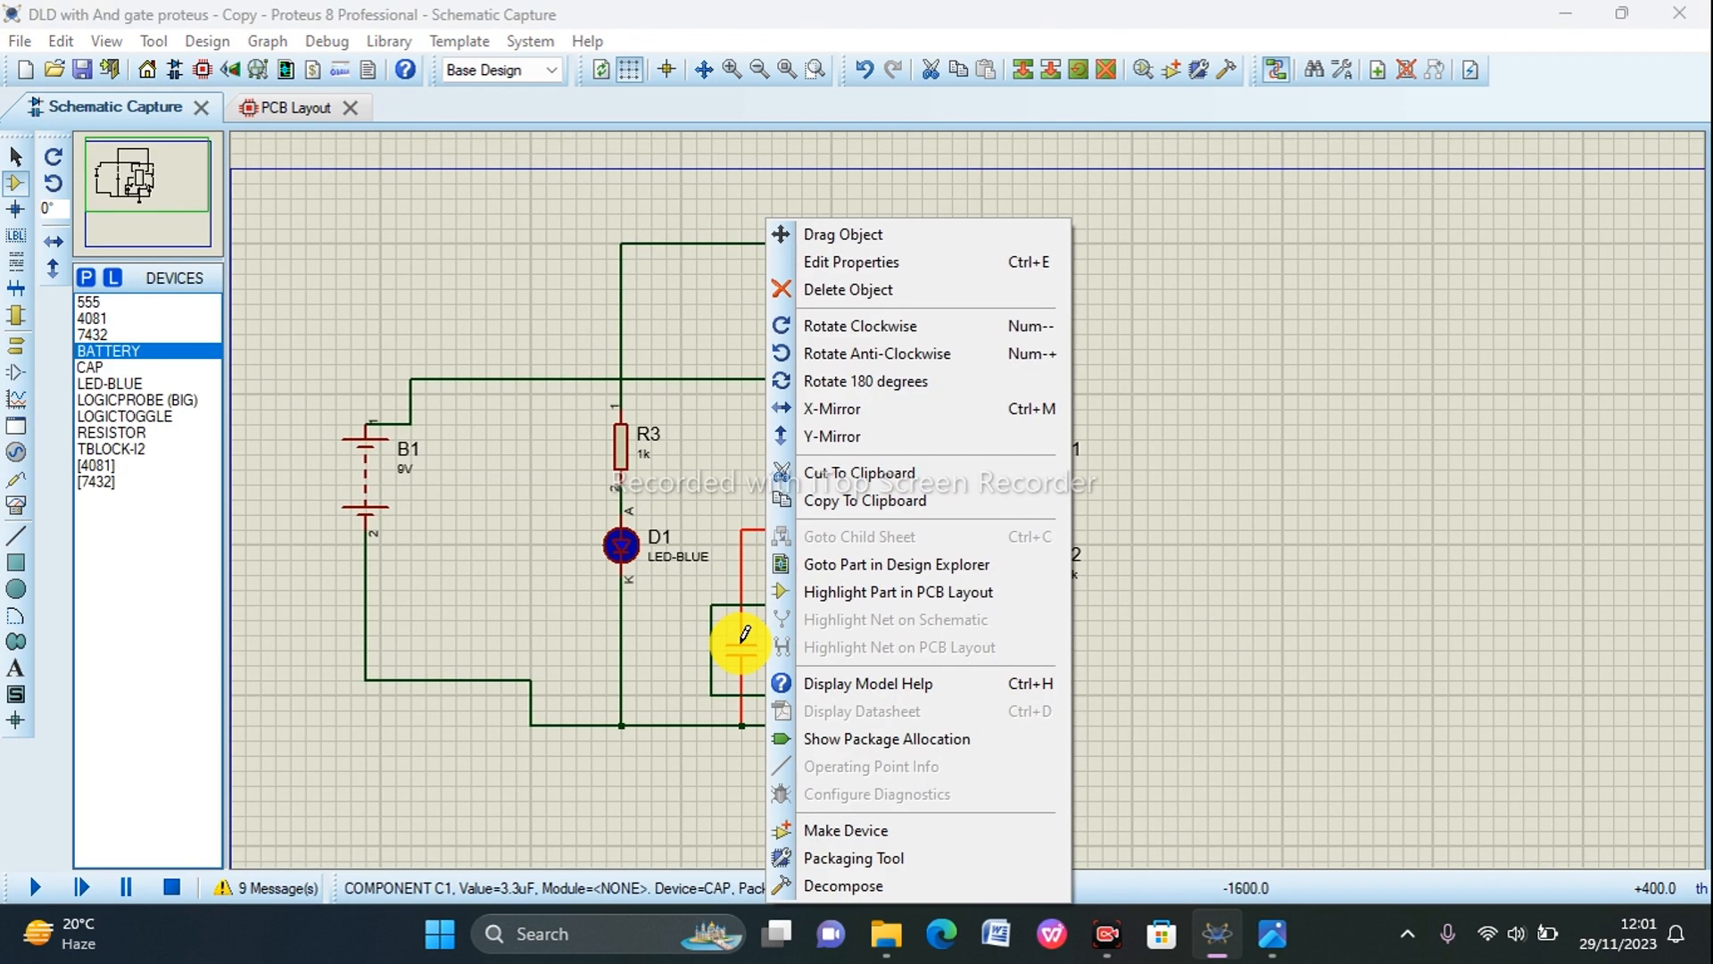
pyautogui.click(837, 856)
pyautogui.click(843, 501)
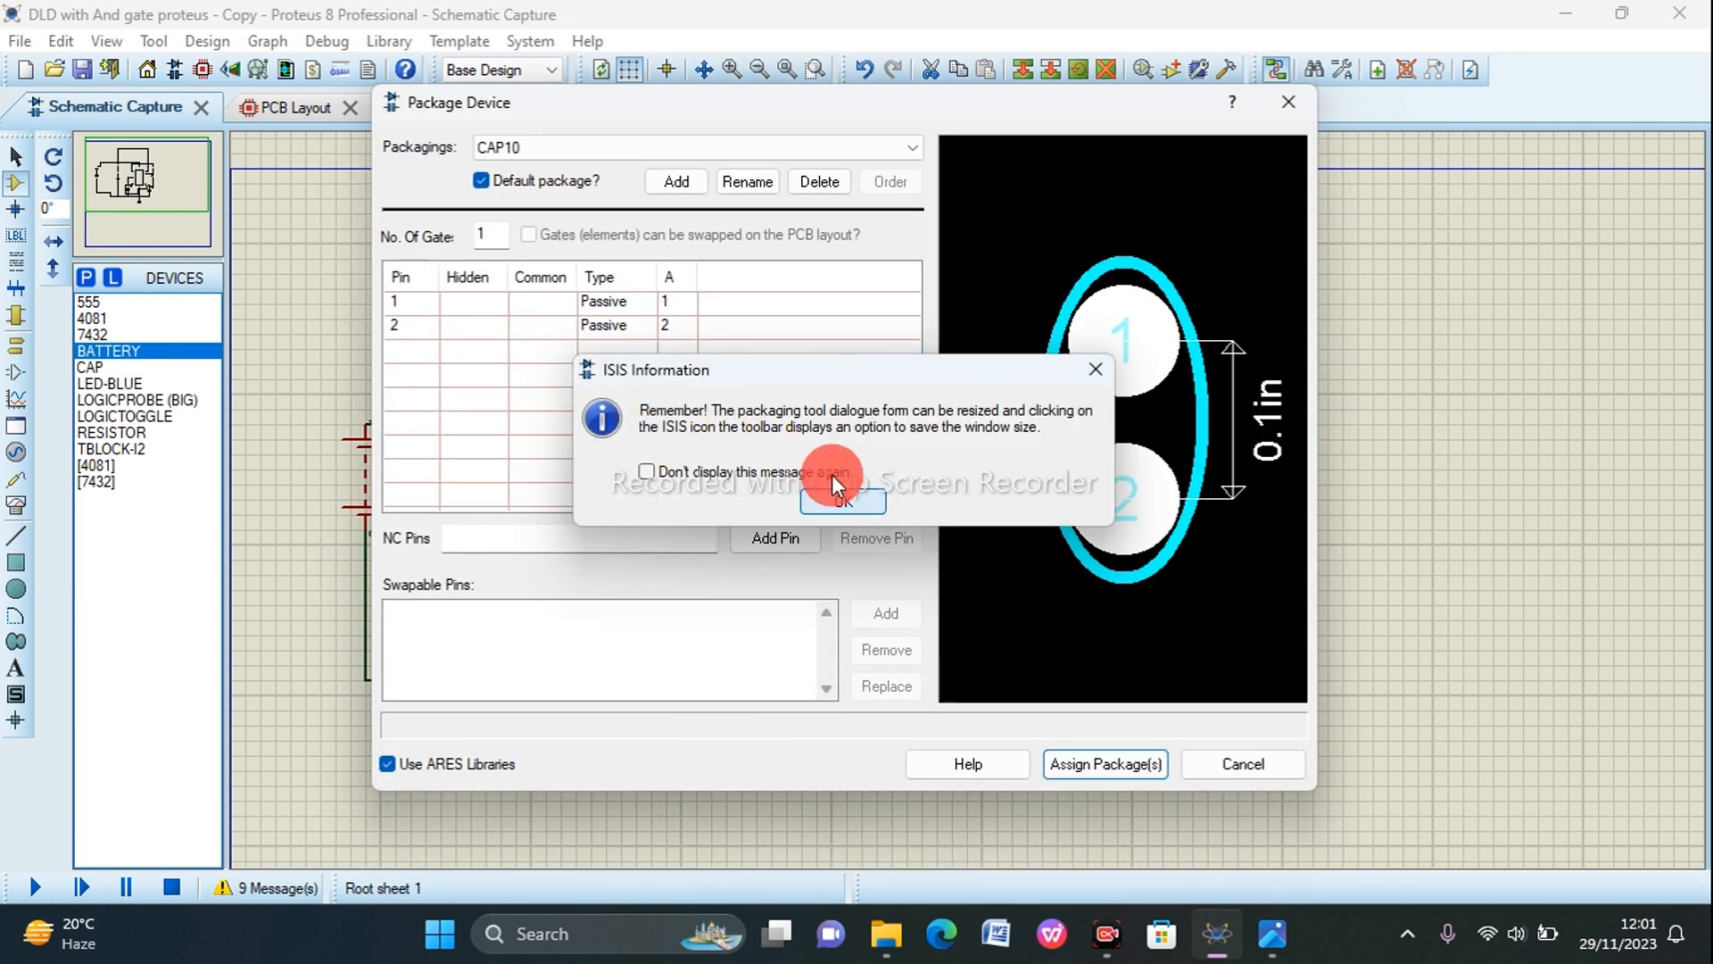
pyautogui.click(673, 184)
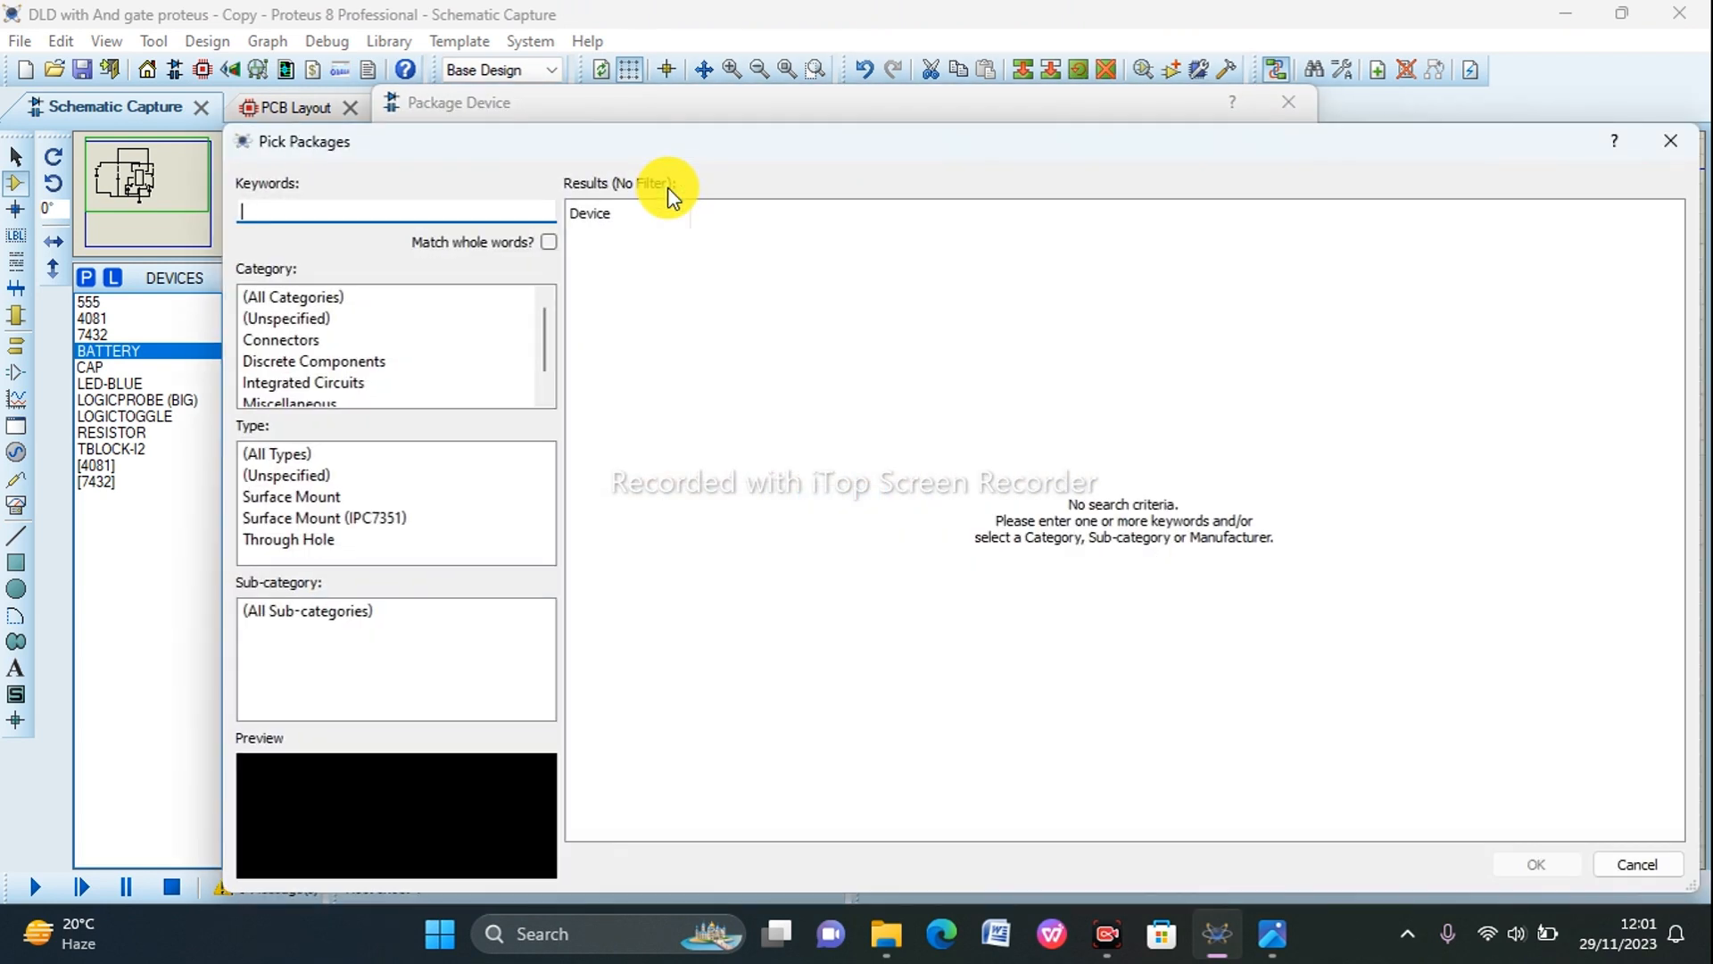
pyautogui.write('cap')
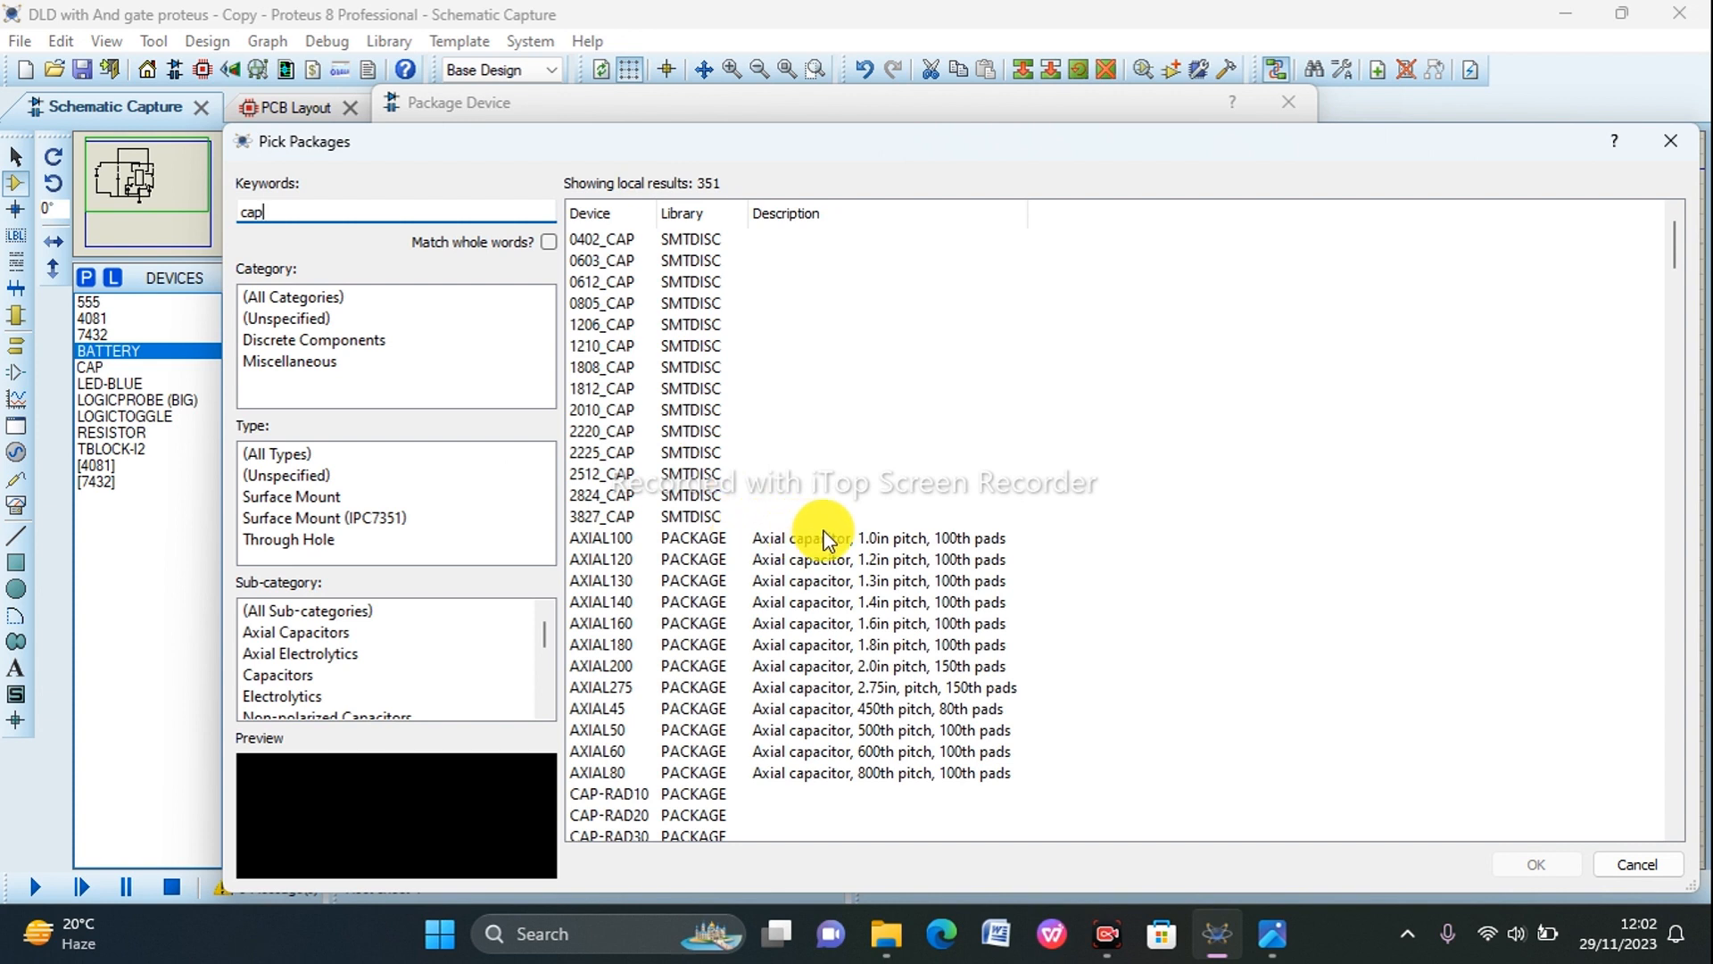
# Step: Compare the previews of the axial capacitor packages, including AXIAL100, AXIAL120, AXIAL130, AXIAL140 and AXIAL80
pyautogui.click(877, 540)
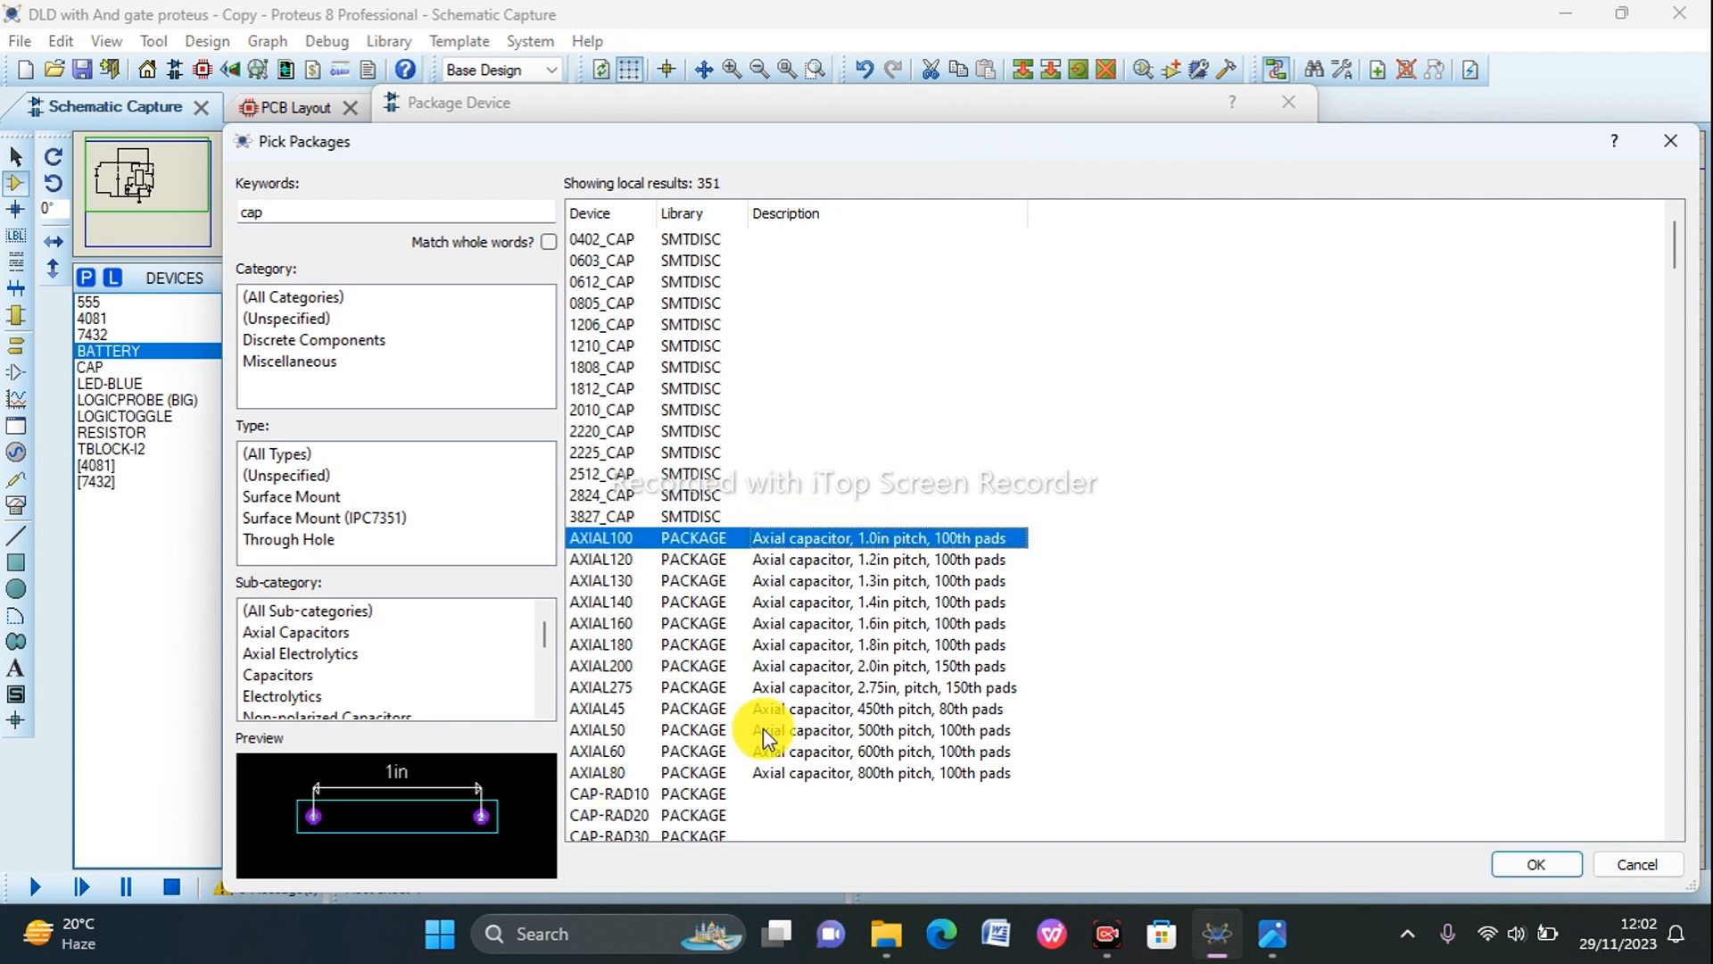
pyautogui.click(849, 562)
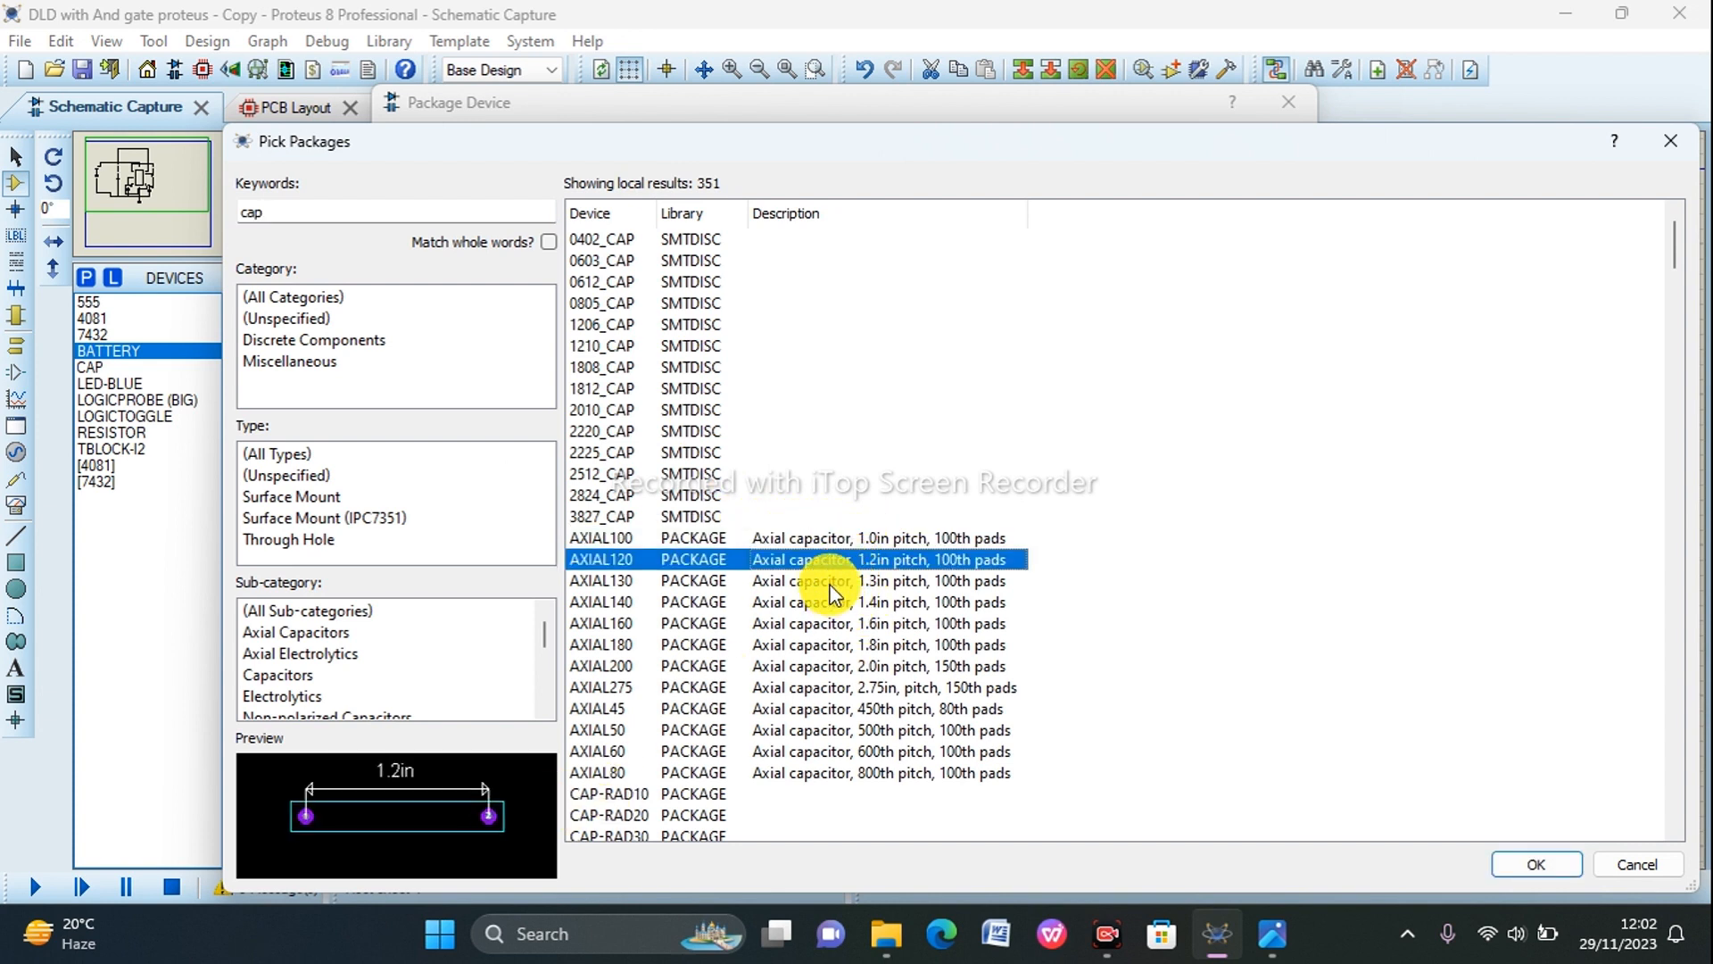
pyautogui.click(830, 587)
pyautogui.click(817, 605)
pyautogui.scroll(-3, 816, 678)
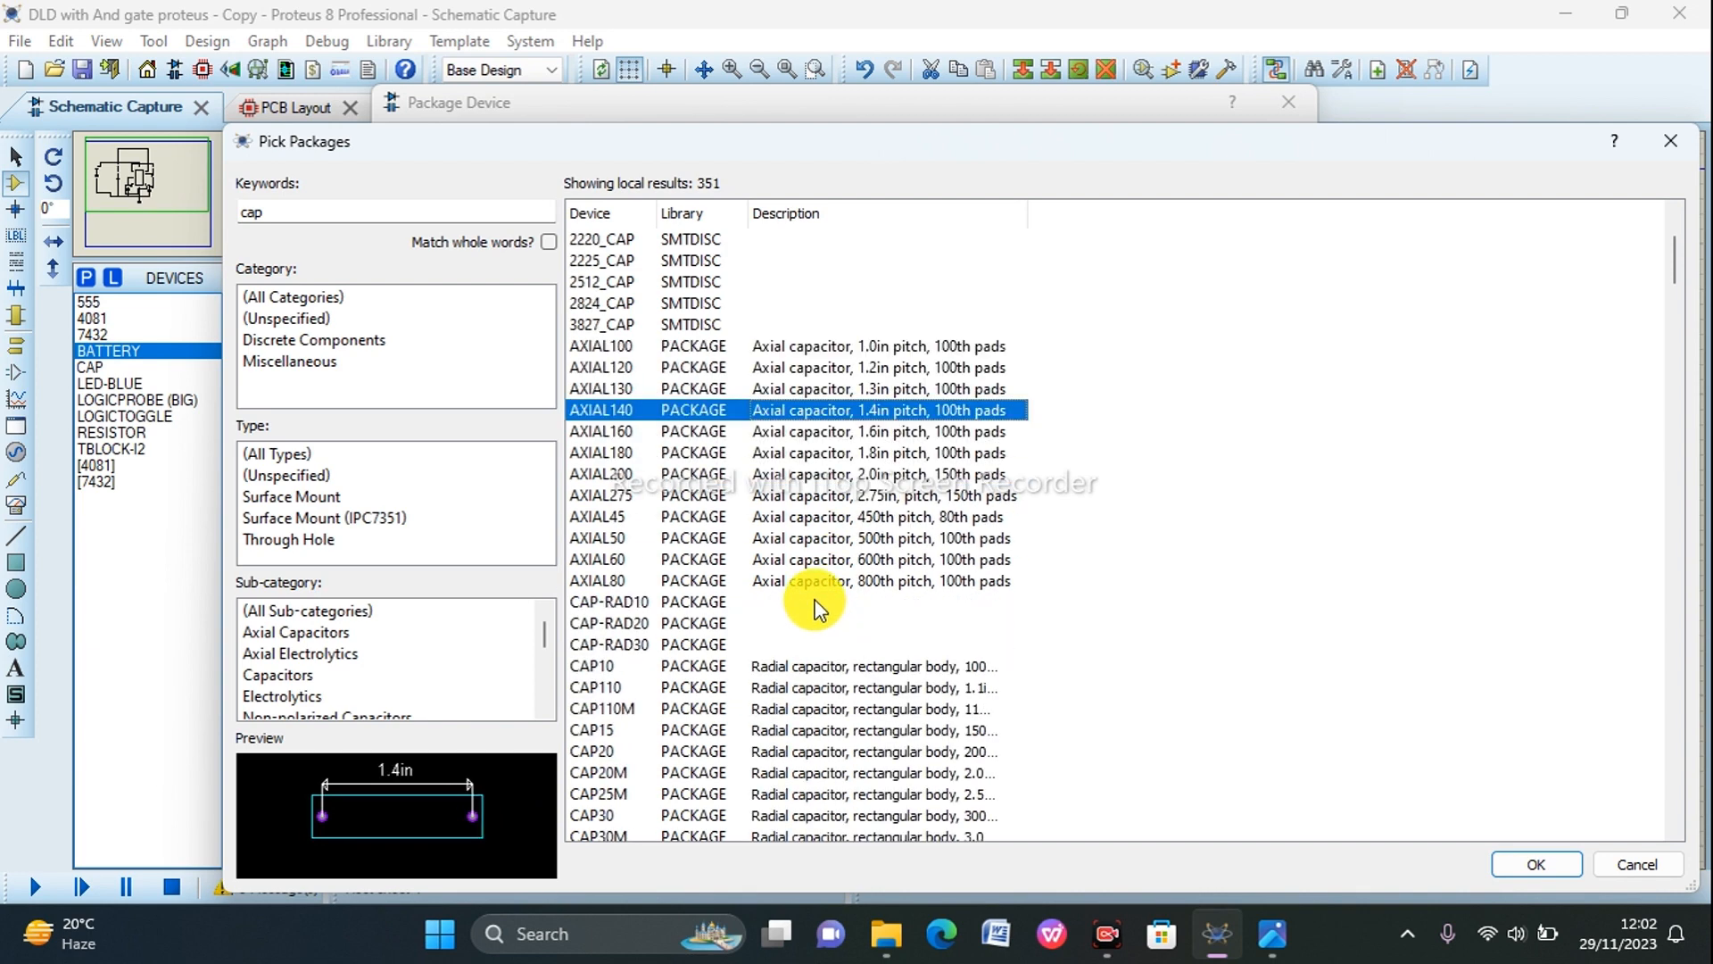
pyautogui.click(806, 518)
pyautogui.scroll(-1, 806, 518)
pyautogui.click(805, 518)
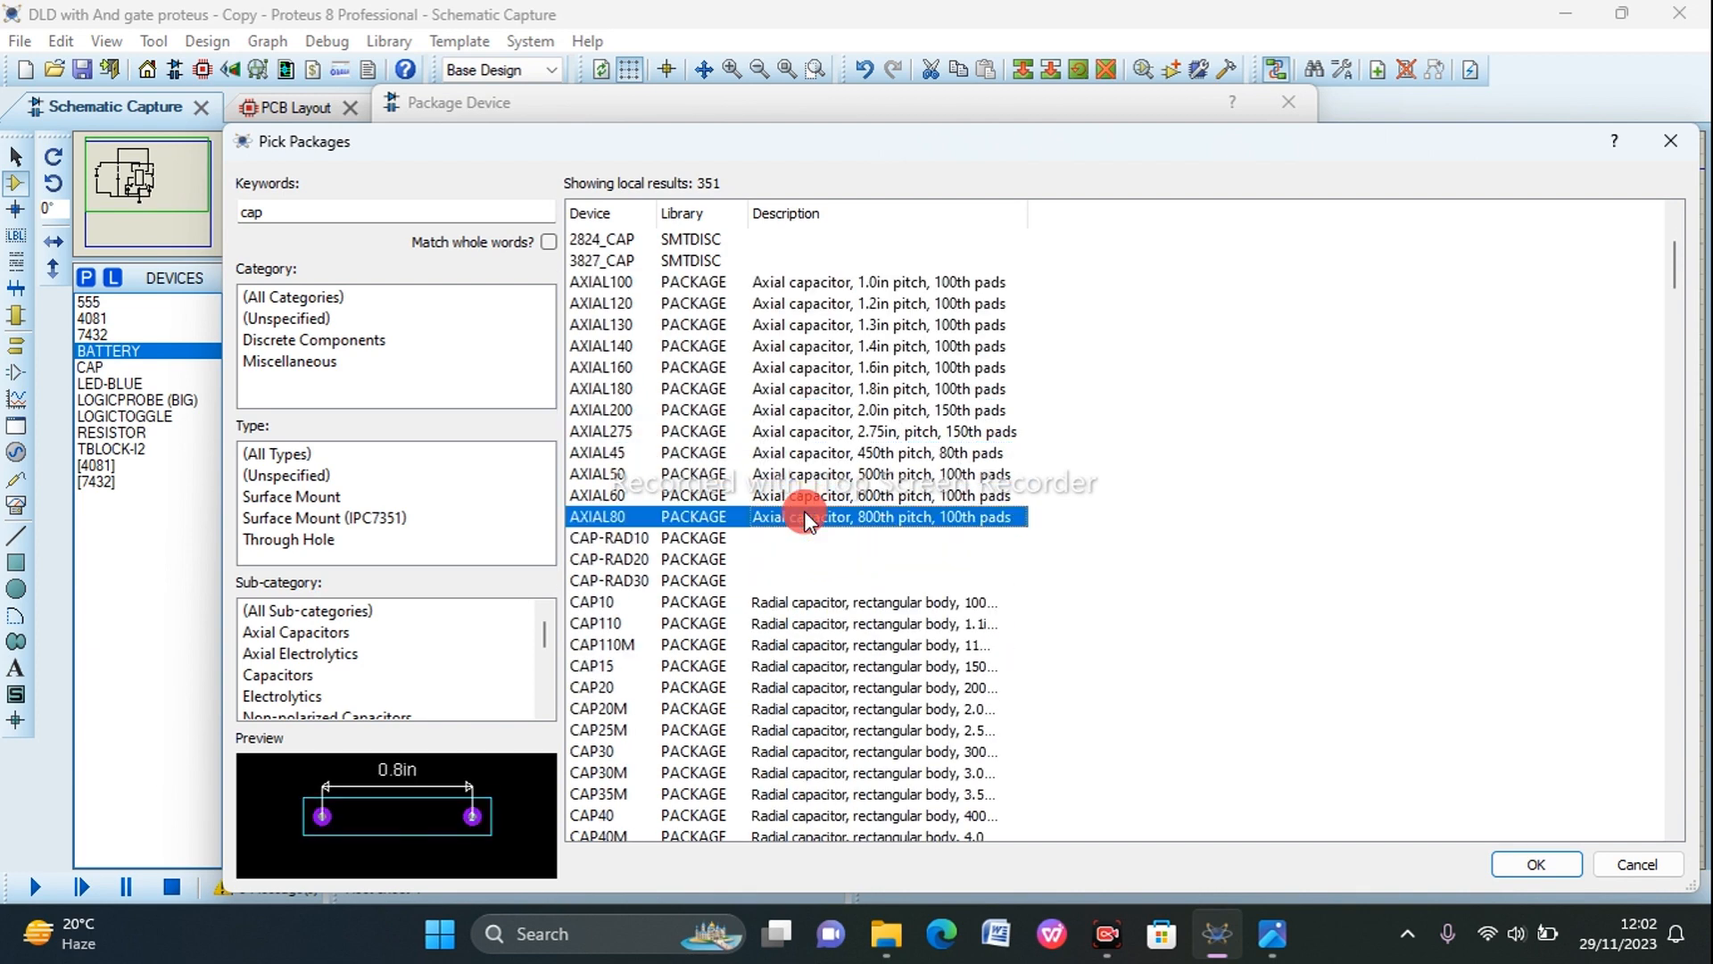
pyautogui.scroll(-1, 806, 518)
pyautogui.scroll(-2, 806, 517)
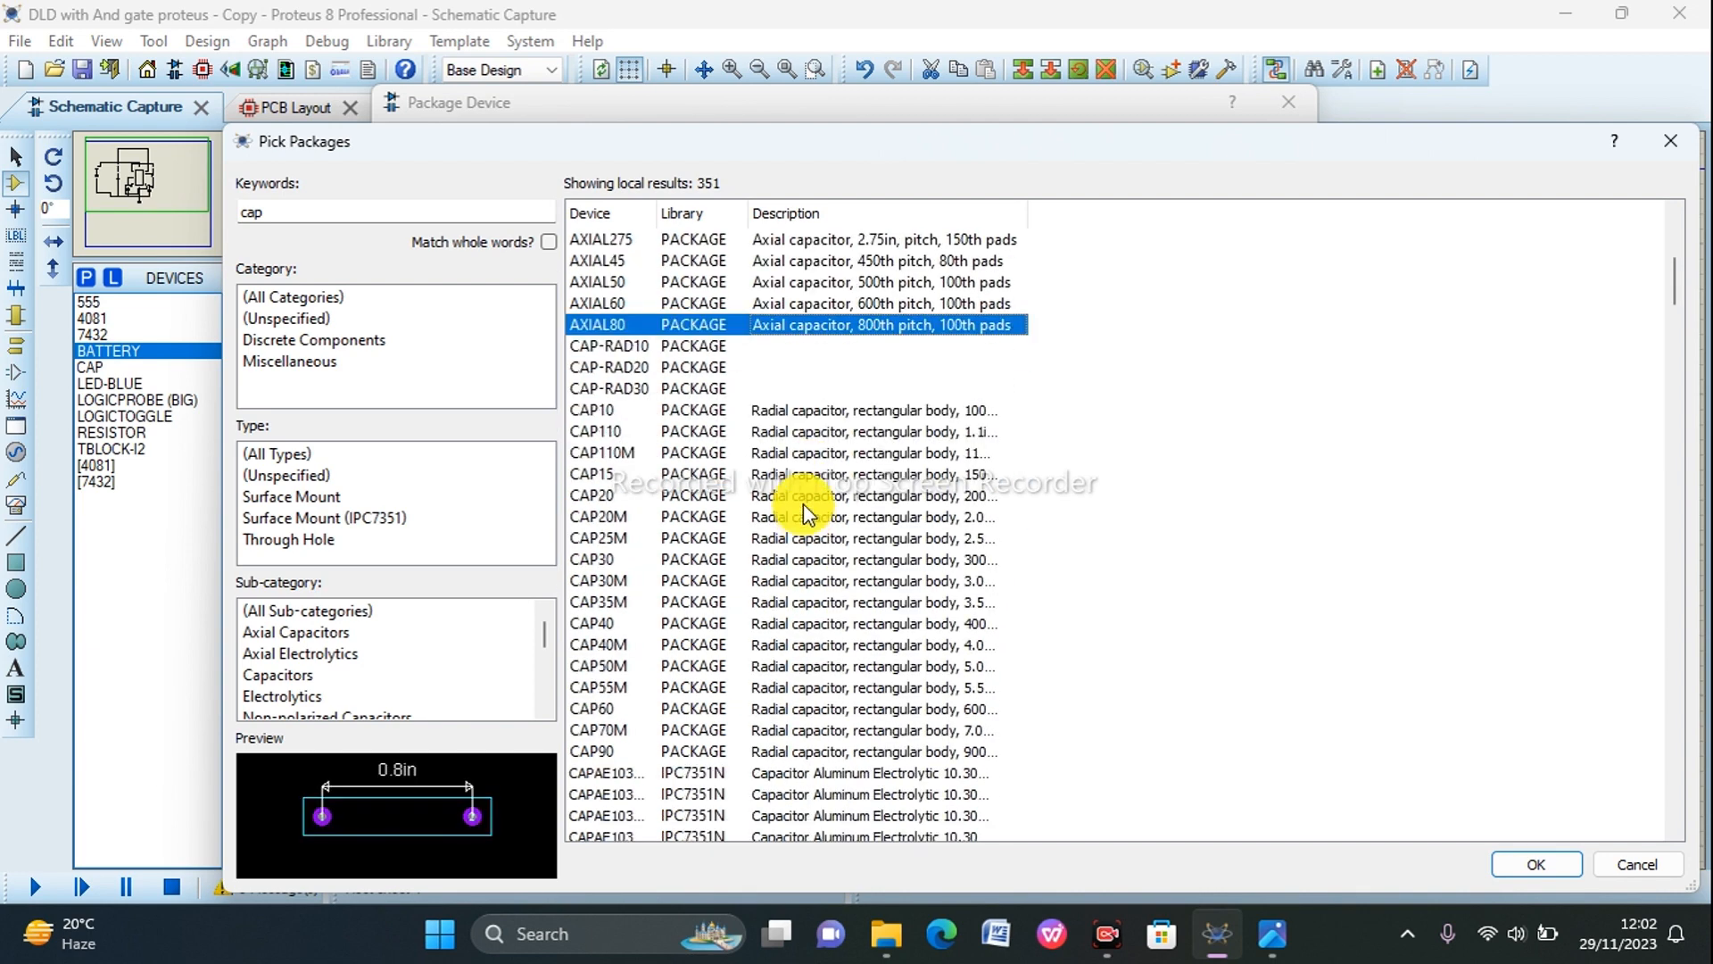
# Step: Compare the radial capacitor packages from CAP10 to CAP20 and add CAP20 to C1's packagings
pyautogui.click(789, 411)
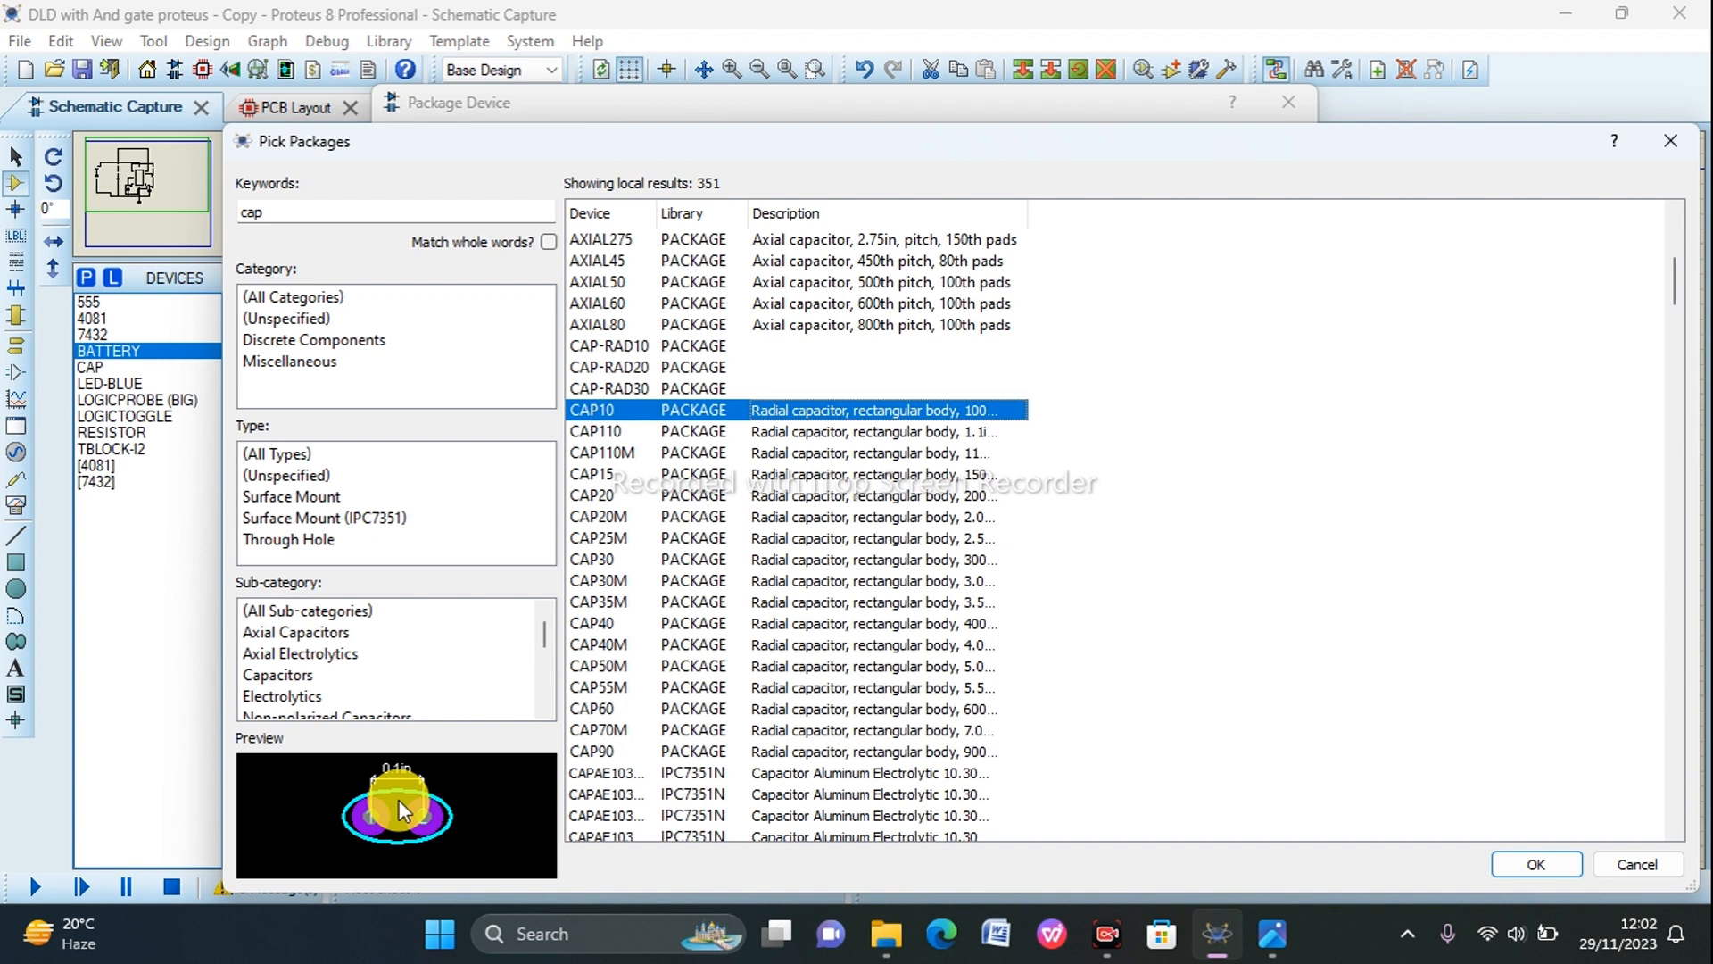
pyautogui.click(787, 436)
pyautogui.click(786, 452)
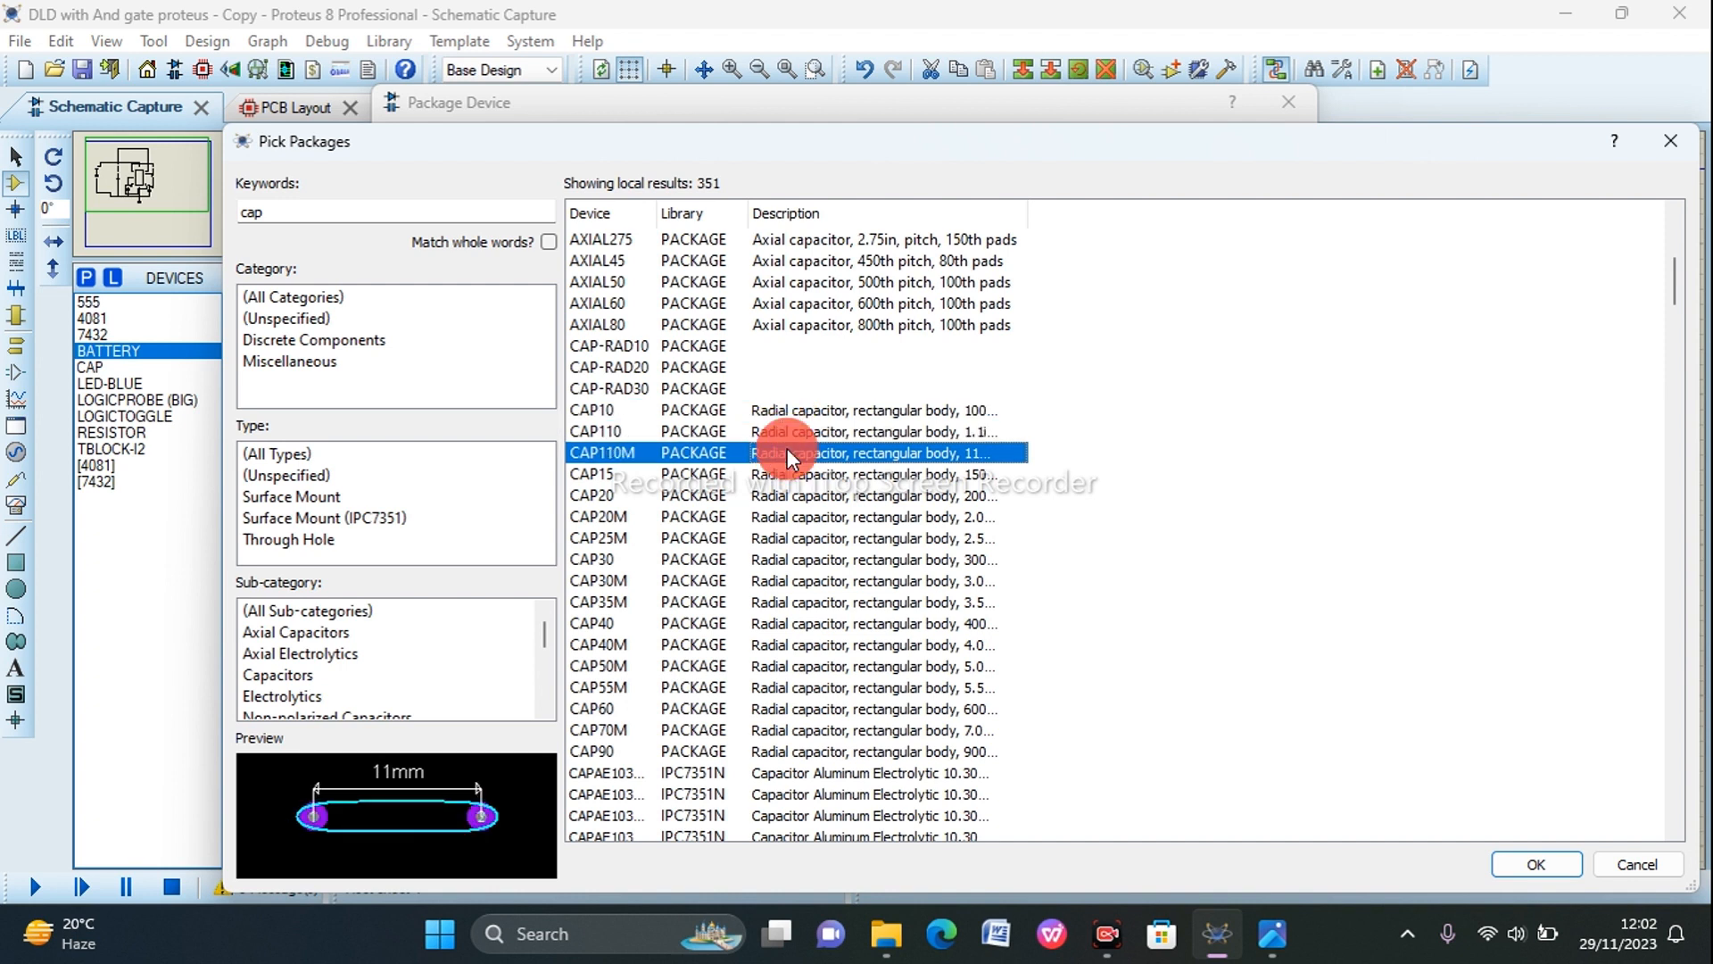
pyautogui.click(793, 475)
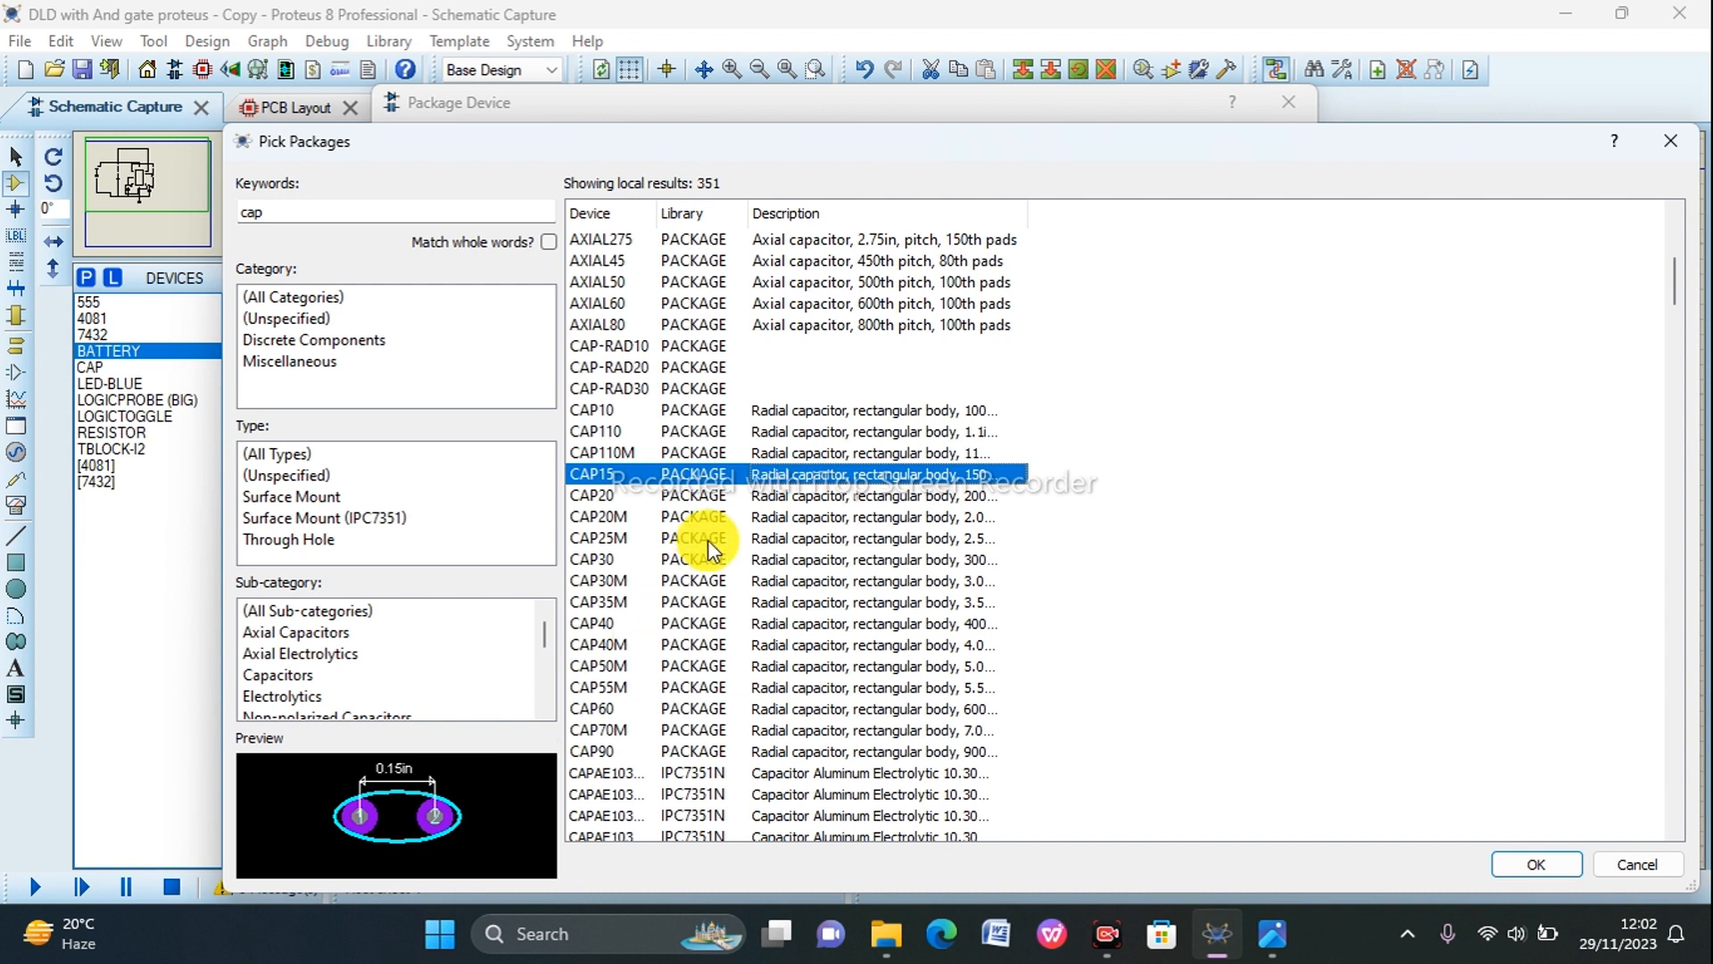
pyautogui.click(782, 496)
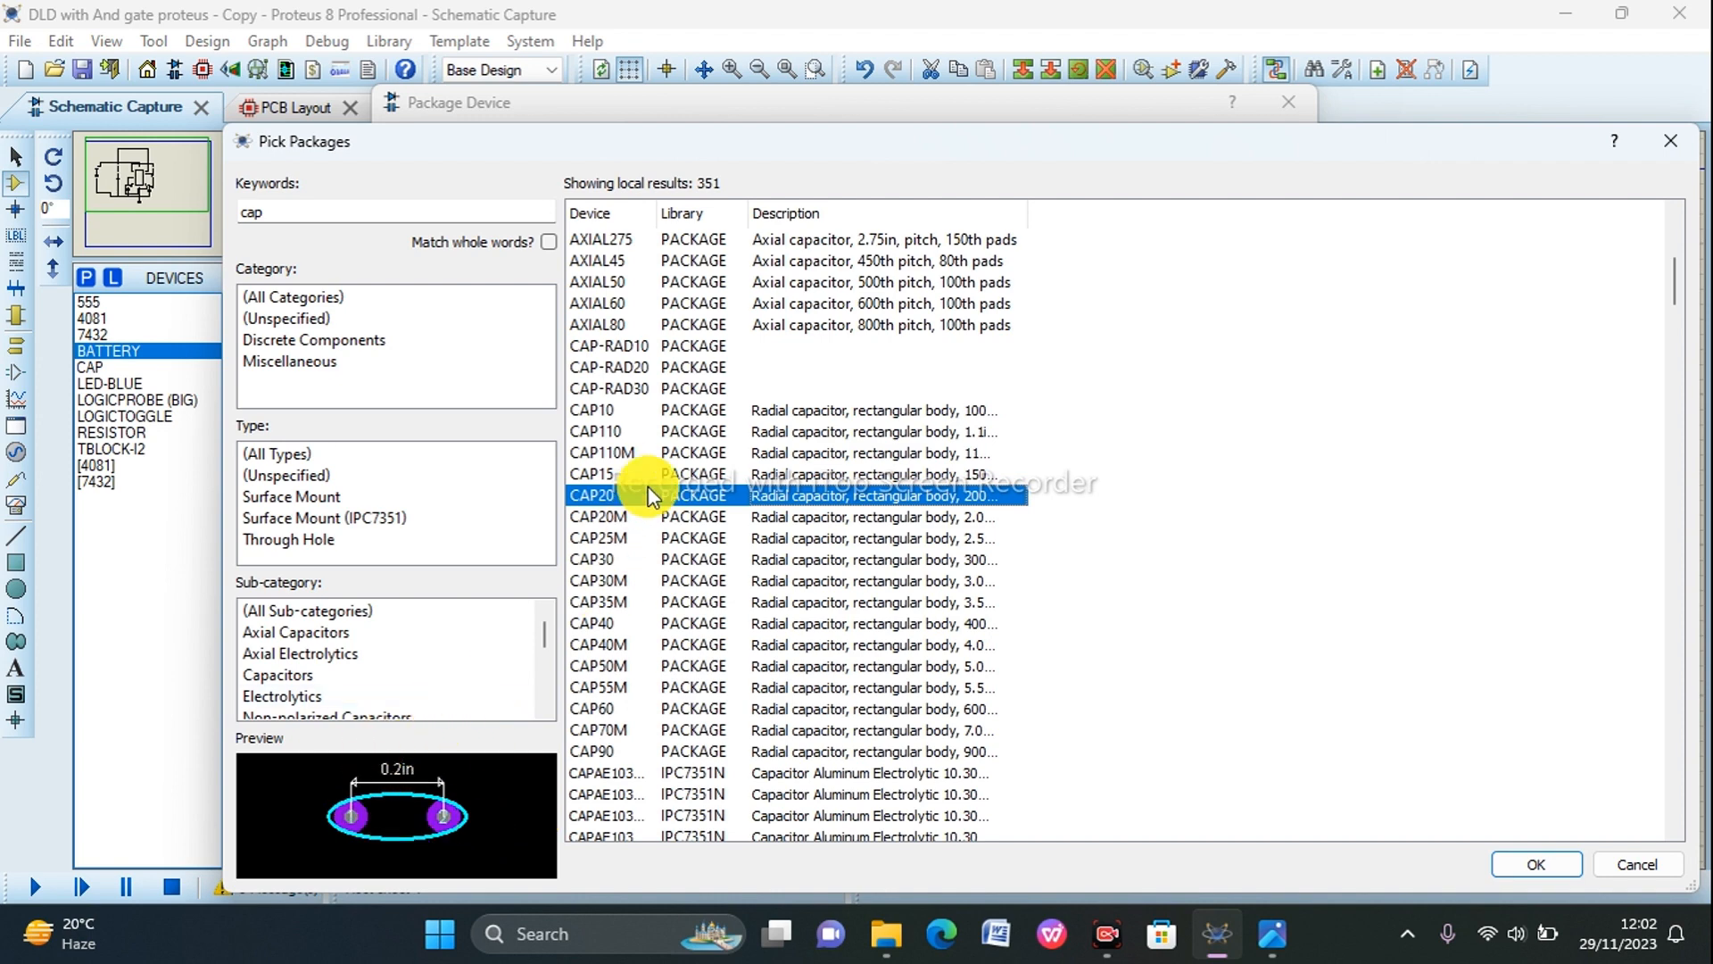
pyautogui.click(1544, 866)
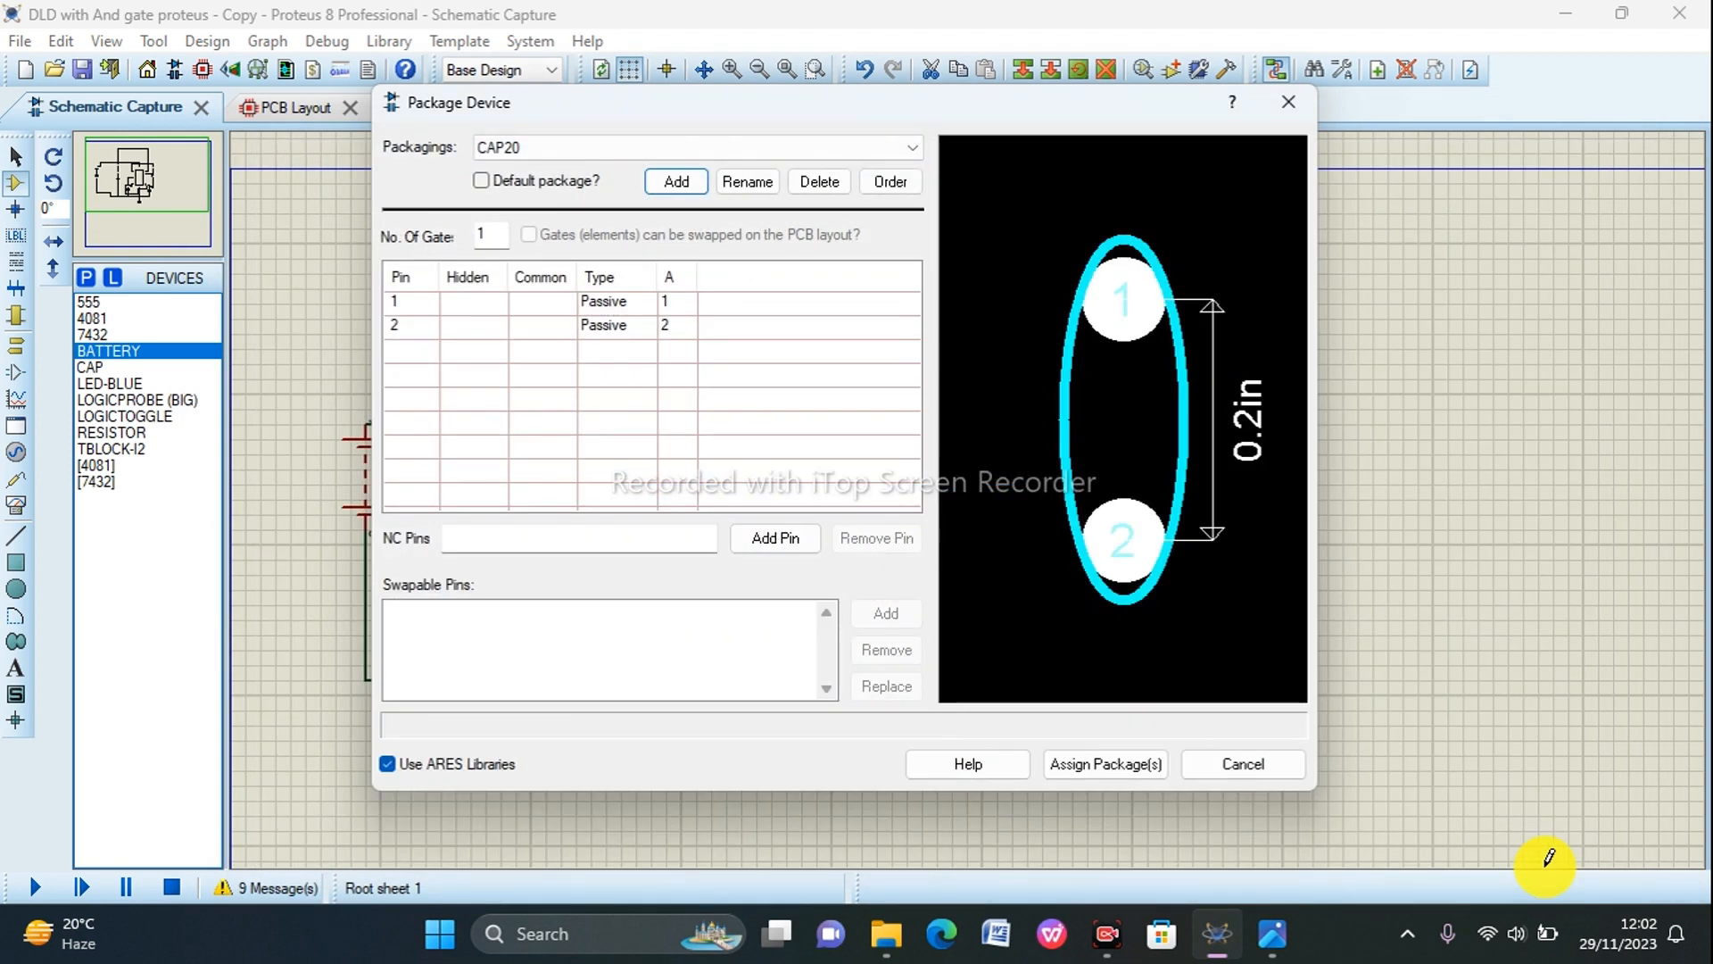
# Step: Check the mapping of C1's pins 1 and 2 to the pads of the CAP20 package
pyautogui.click(683, 323)
pyautogui.write('2')
pyautogui.click(686, 305)
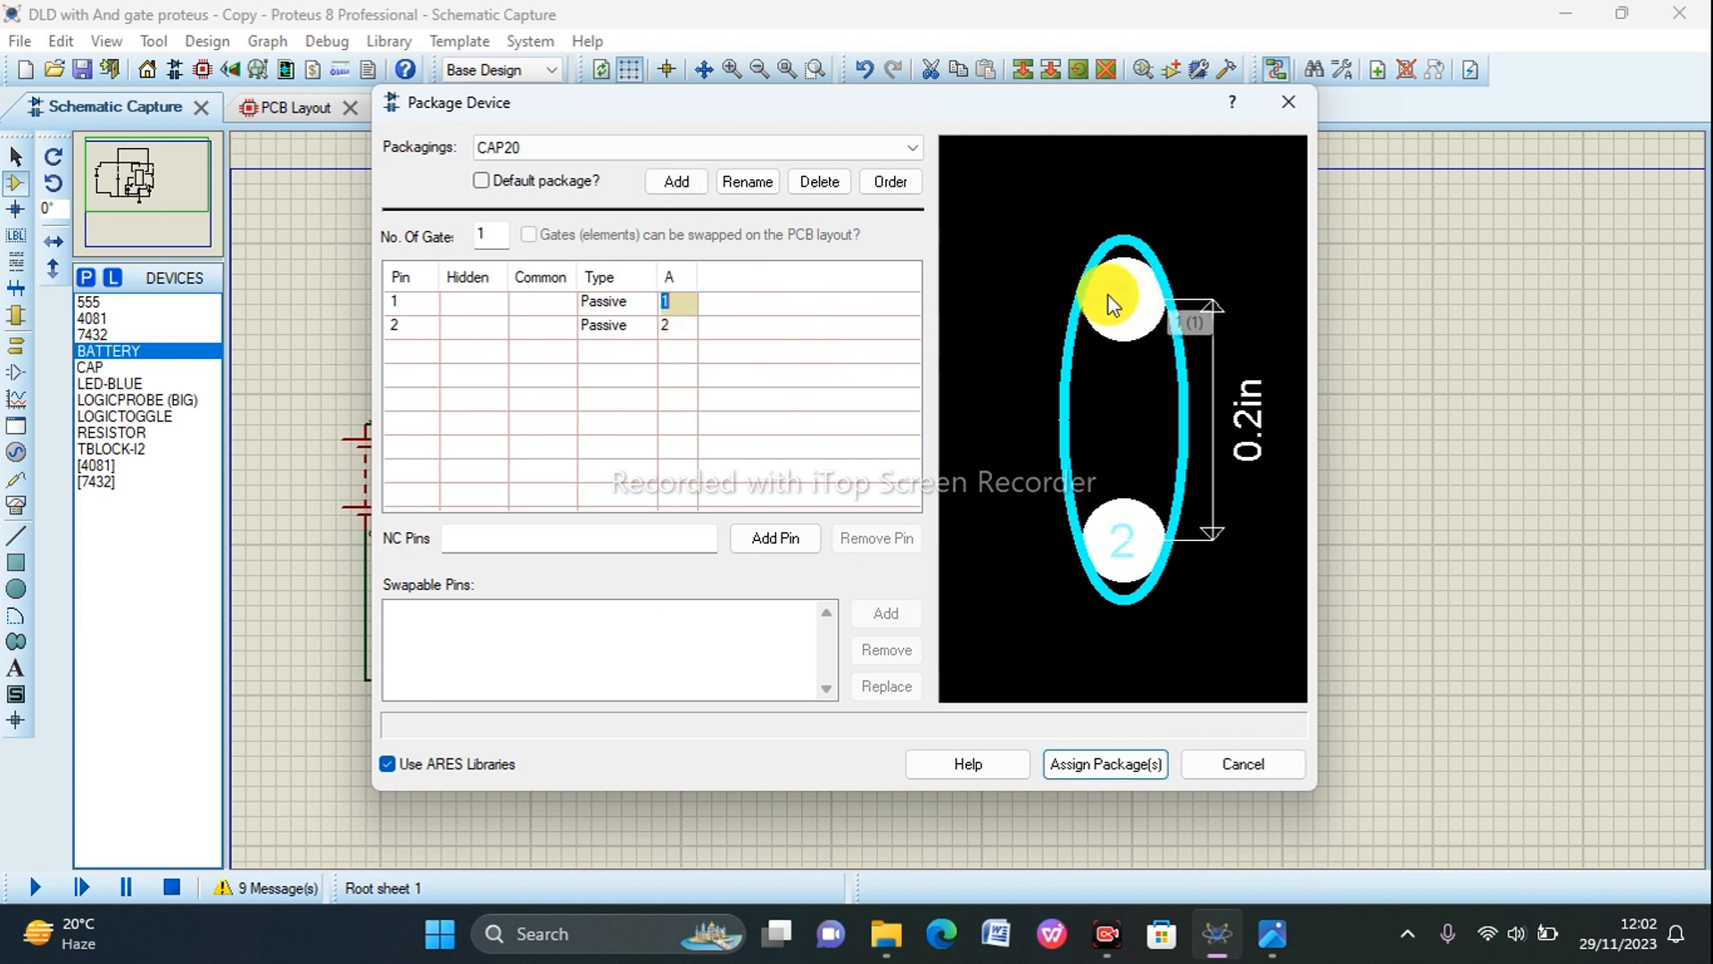
pyautogui.click(681, 325)
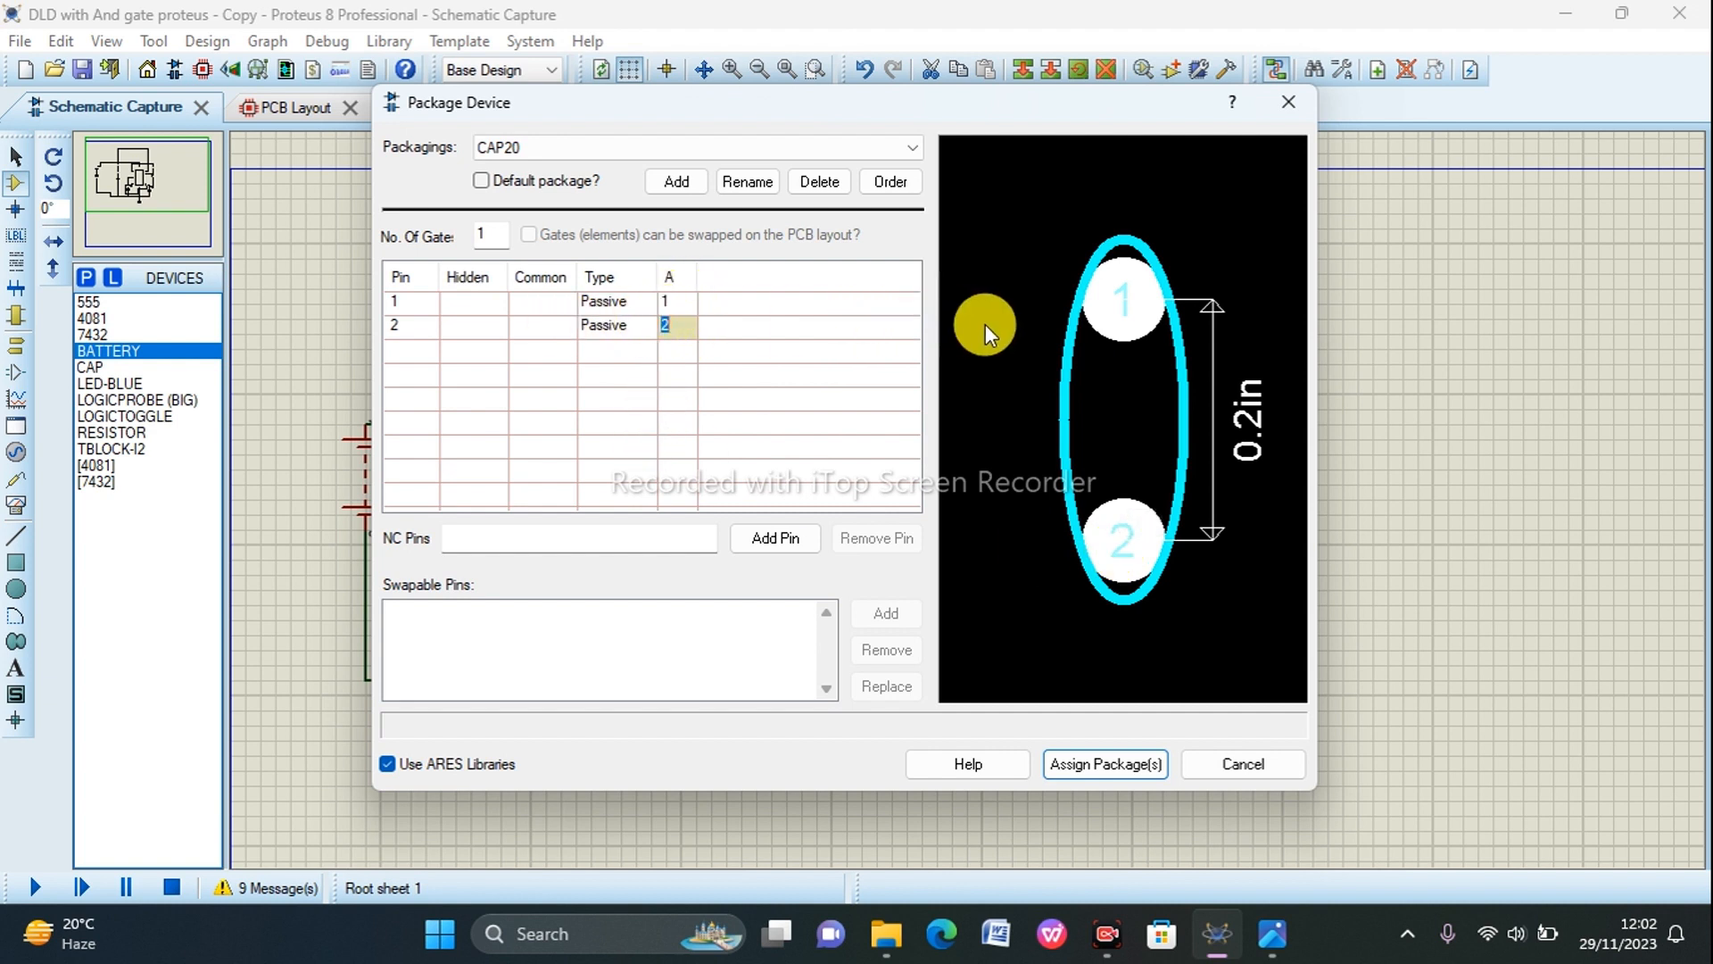
# Step: Assign the packages to C1, saving them in the 74LV library and updating the design's devices with the newly packaged ones
pyautogui.click(1064, 766)
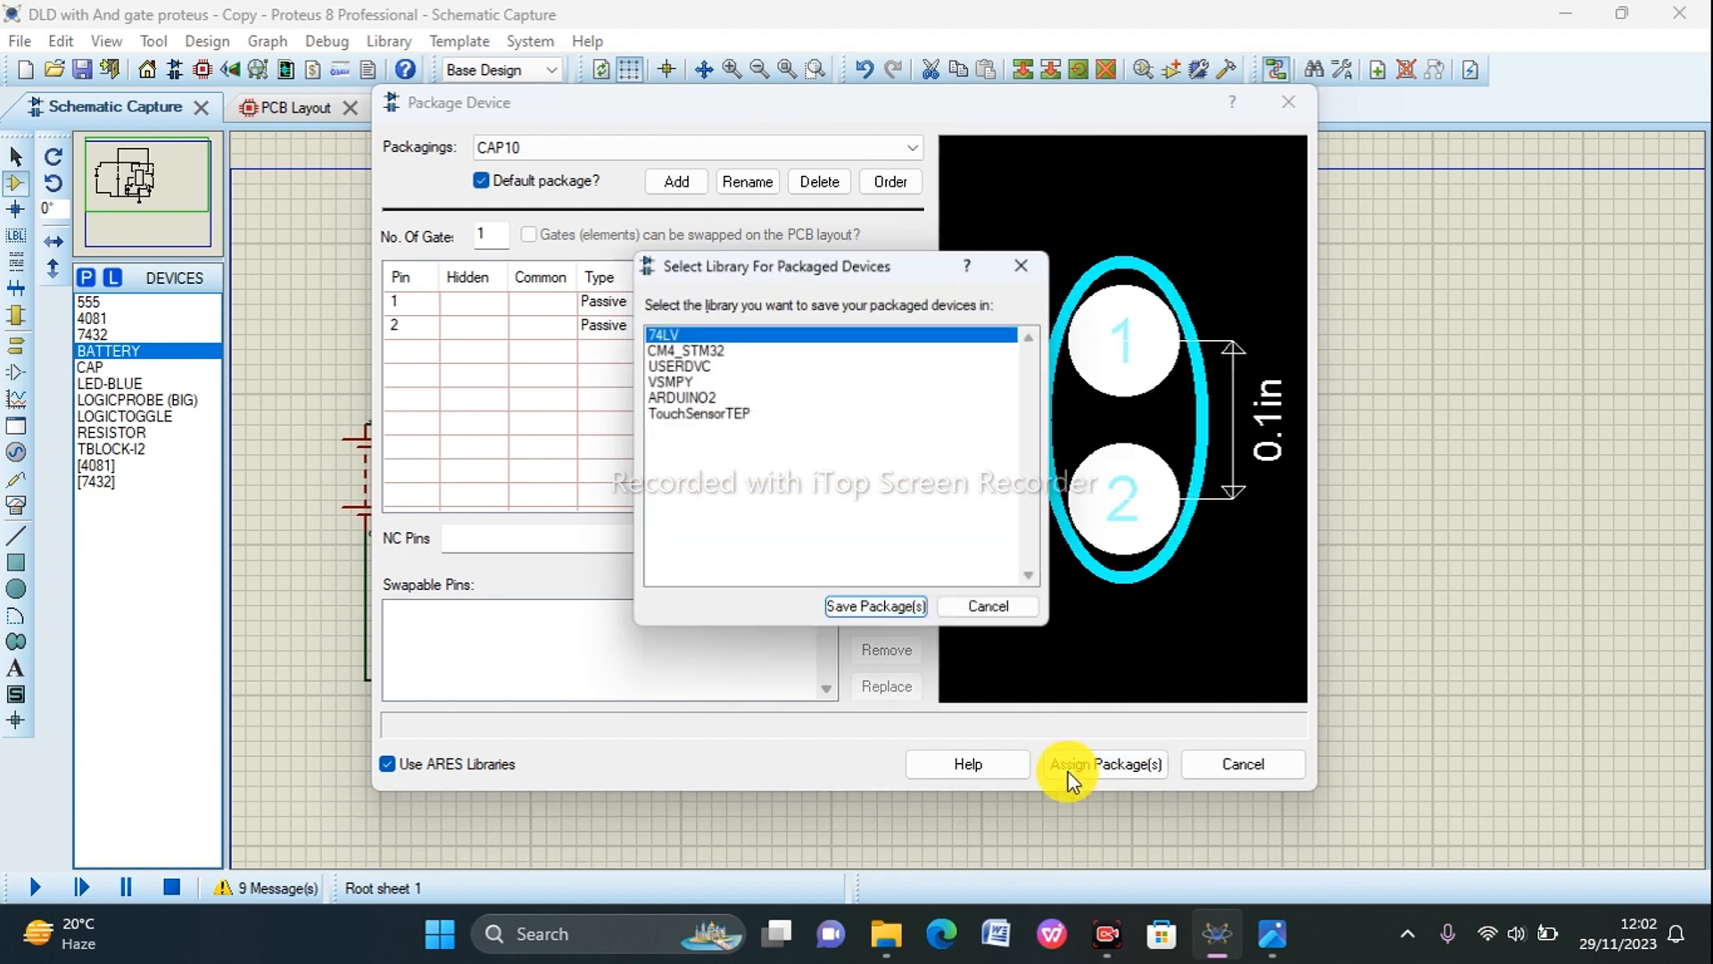
pyautogui.click(881, 614)
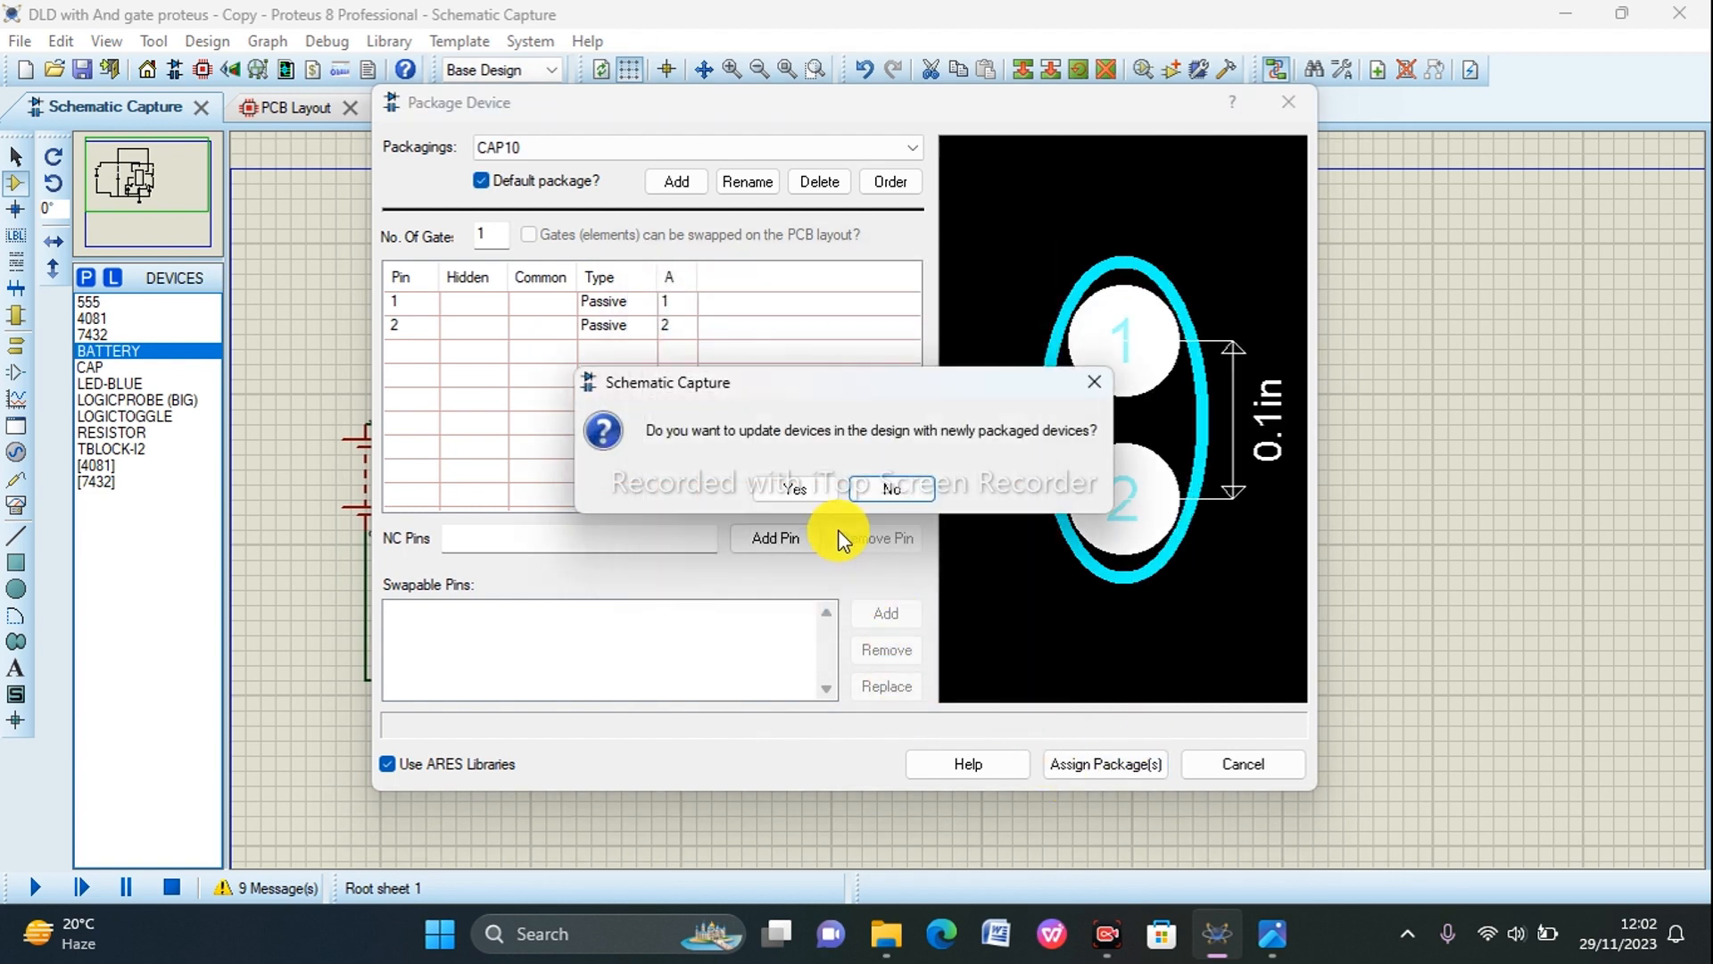
pyautogui.click(799, 490)
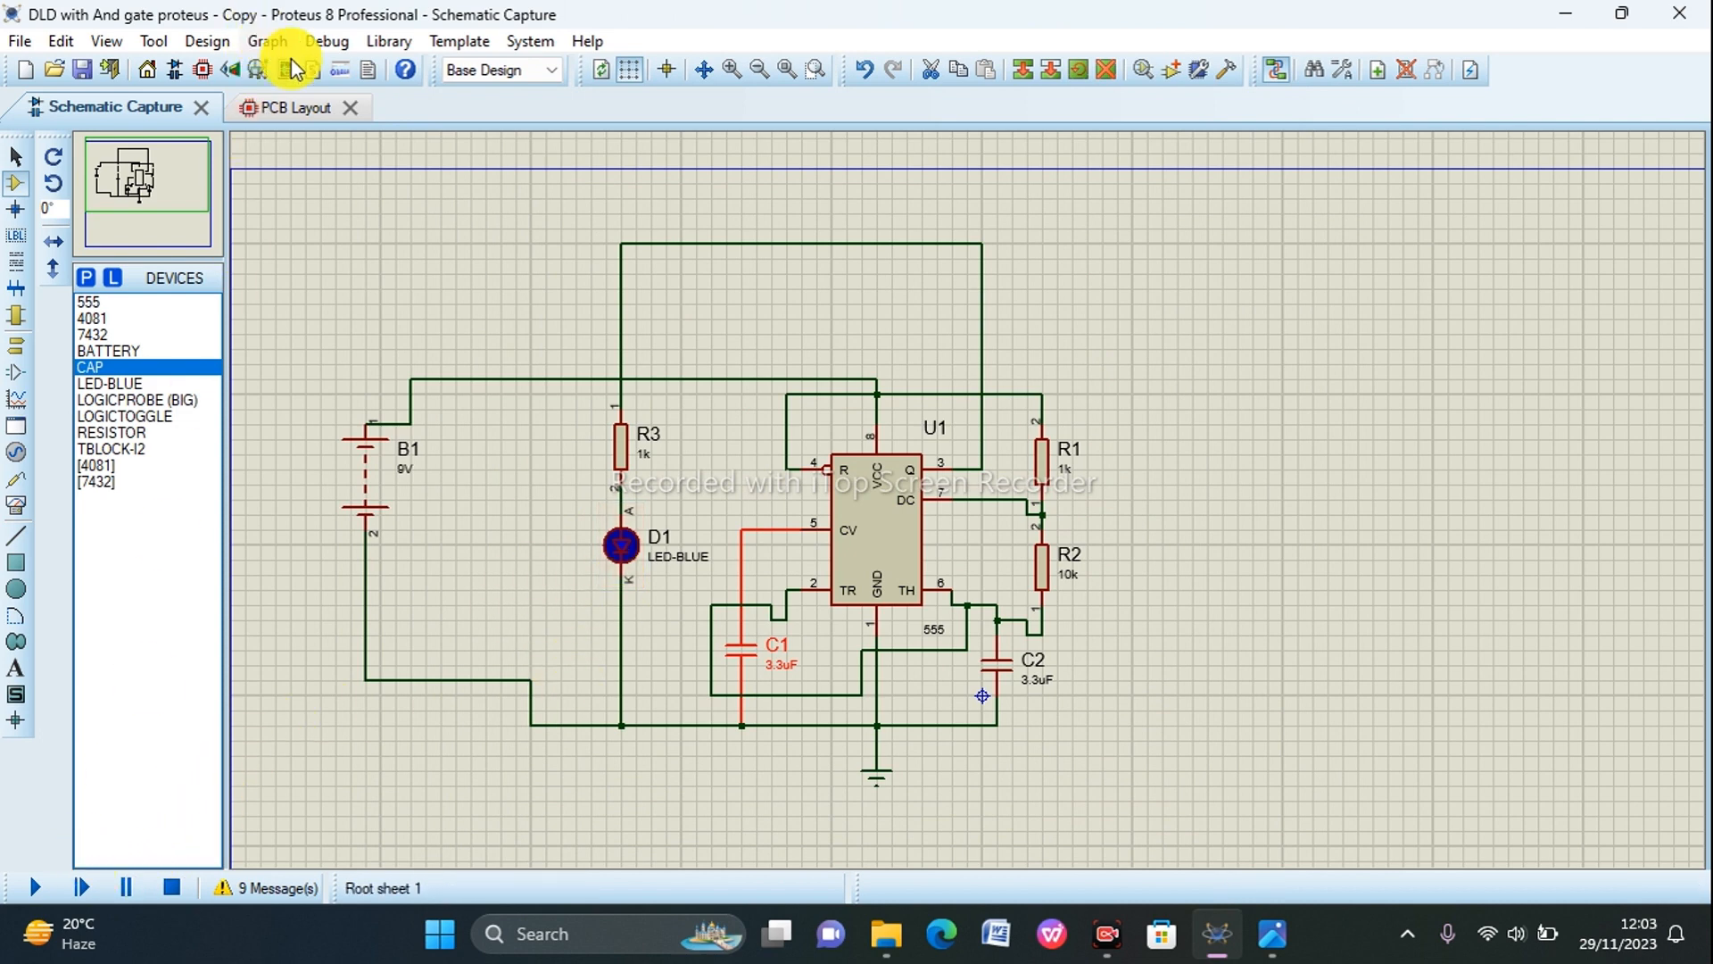
# Step: Switch to the PCB layout and ready the 2D graphics box tool on the Board Edge layer
pyautogui.click(303, 114)
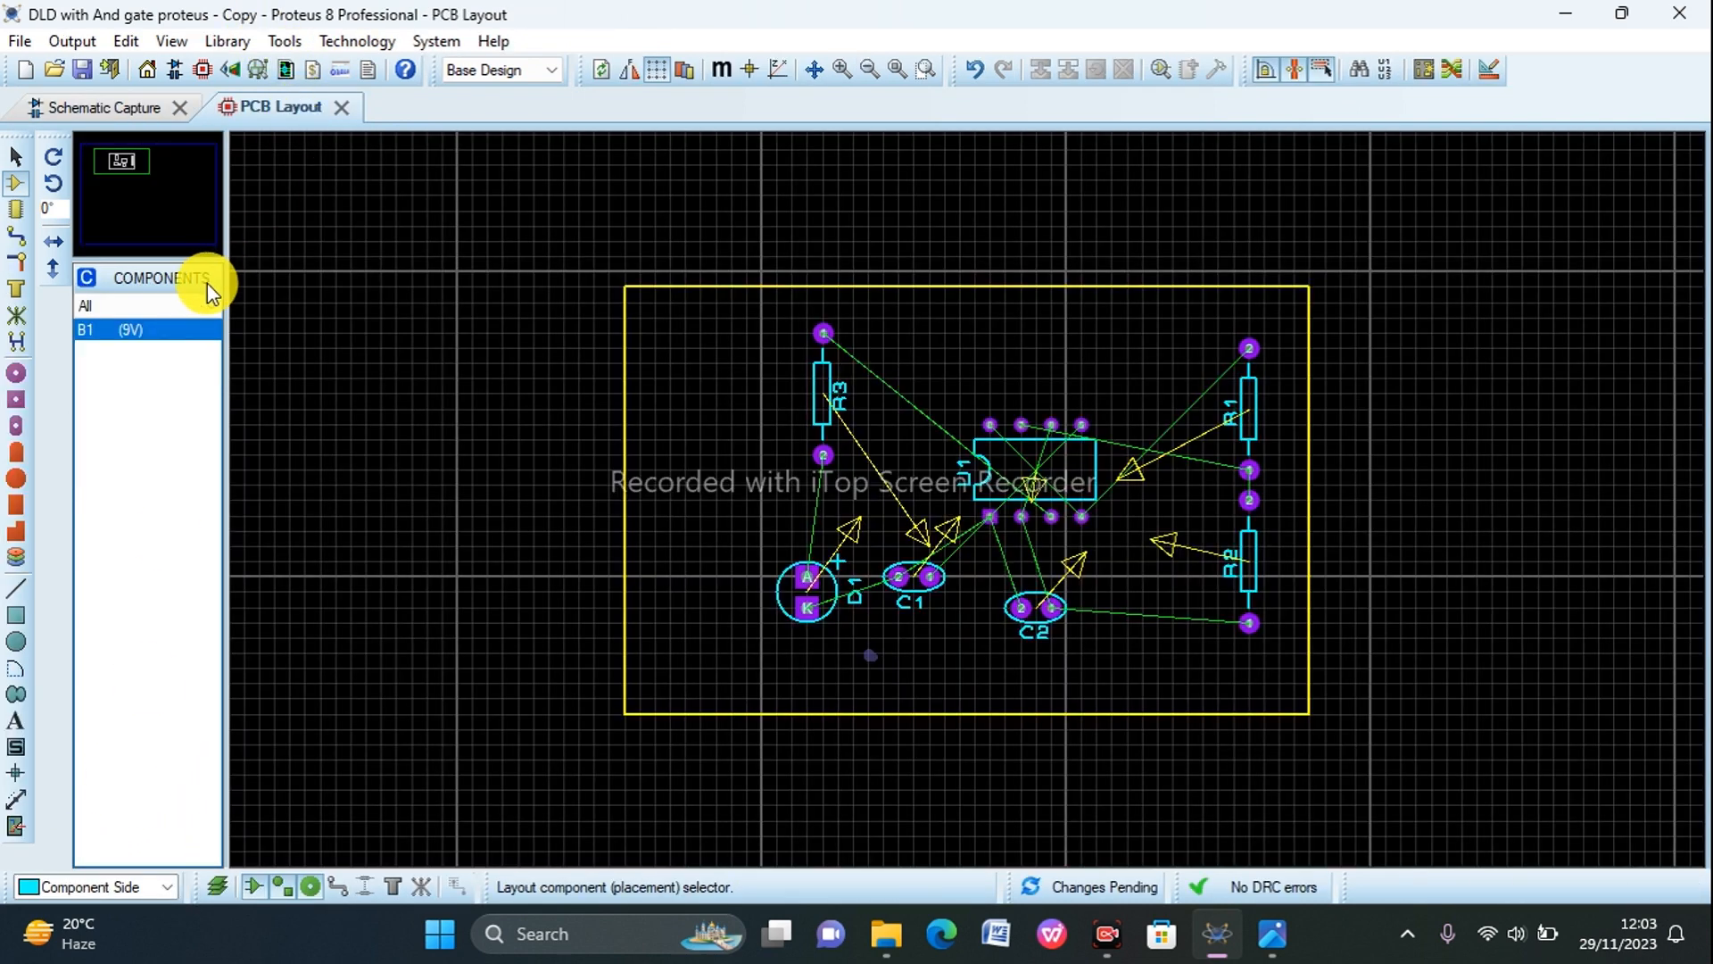
pyautogui.click(17, 182)
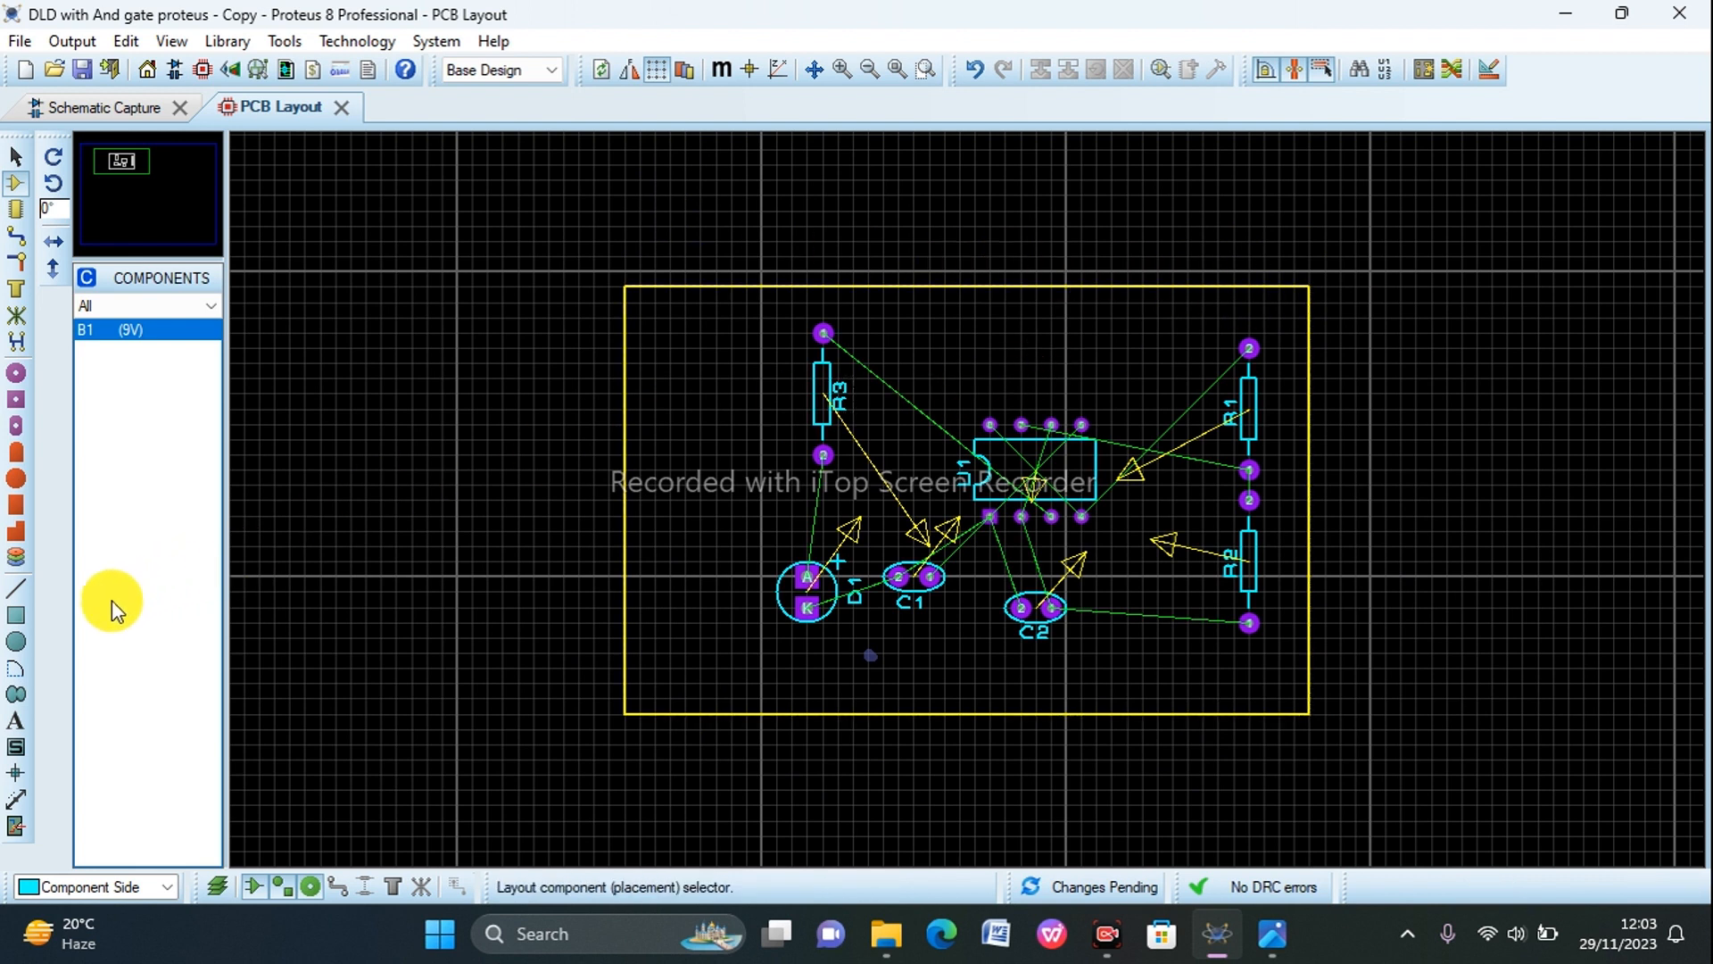
pyautogui.click(15, 616)
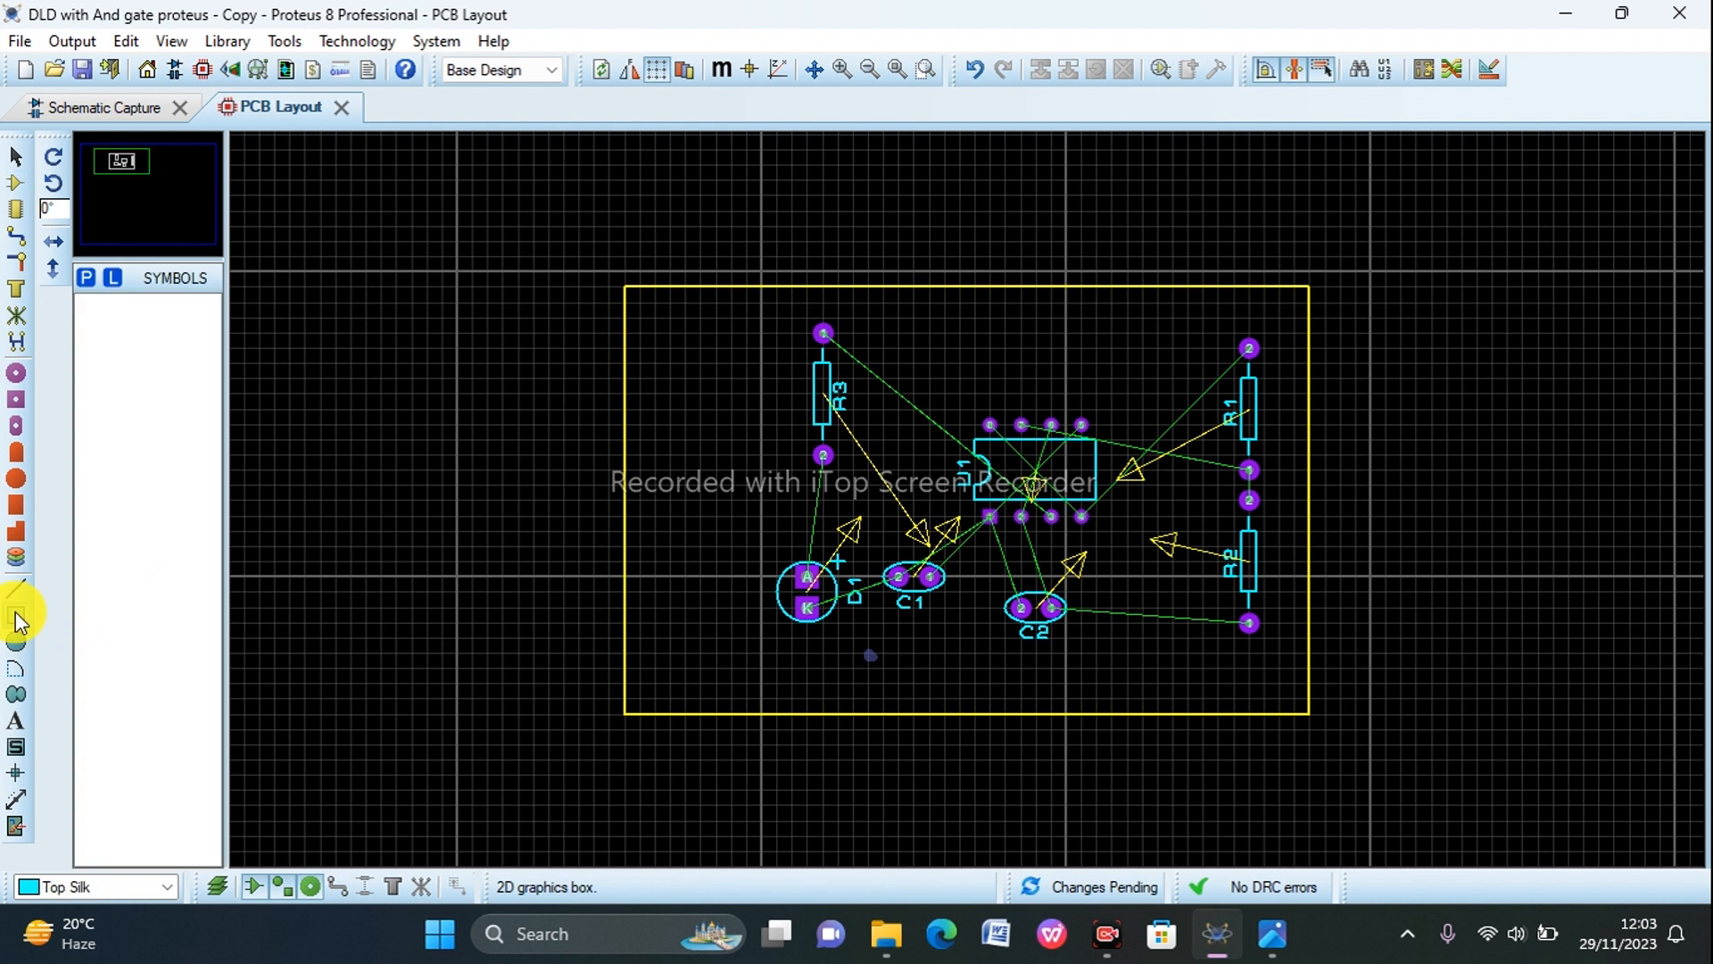
pyautogui.click(139, 886)
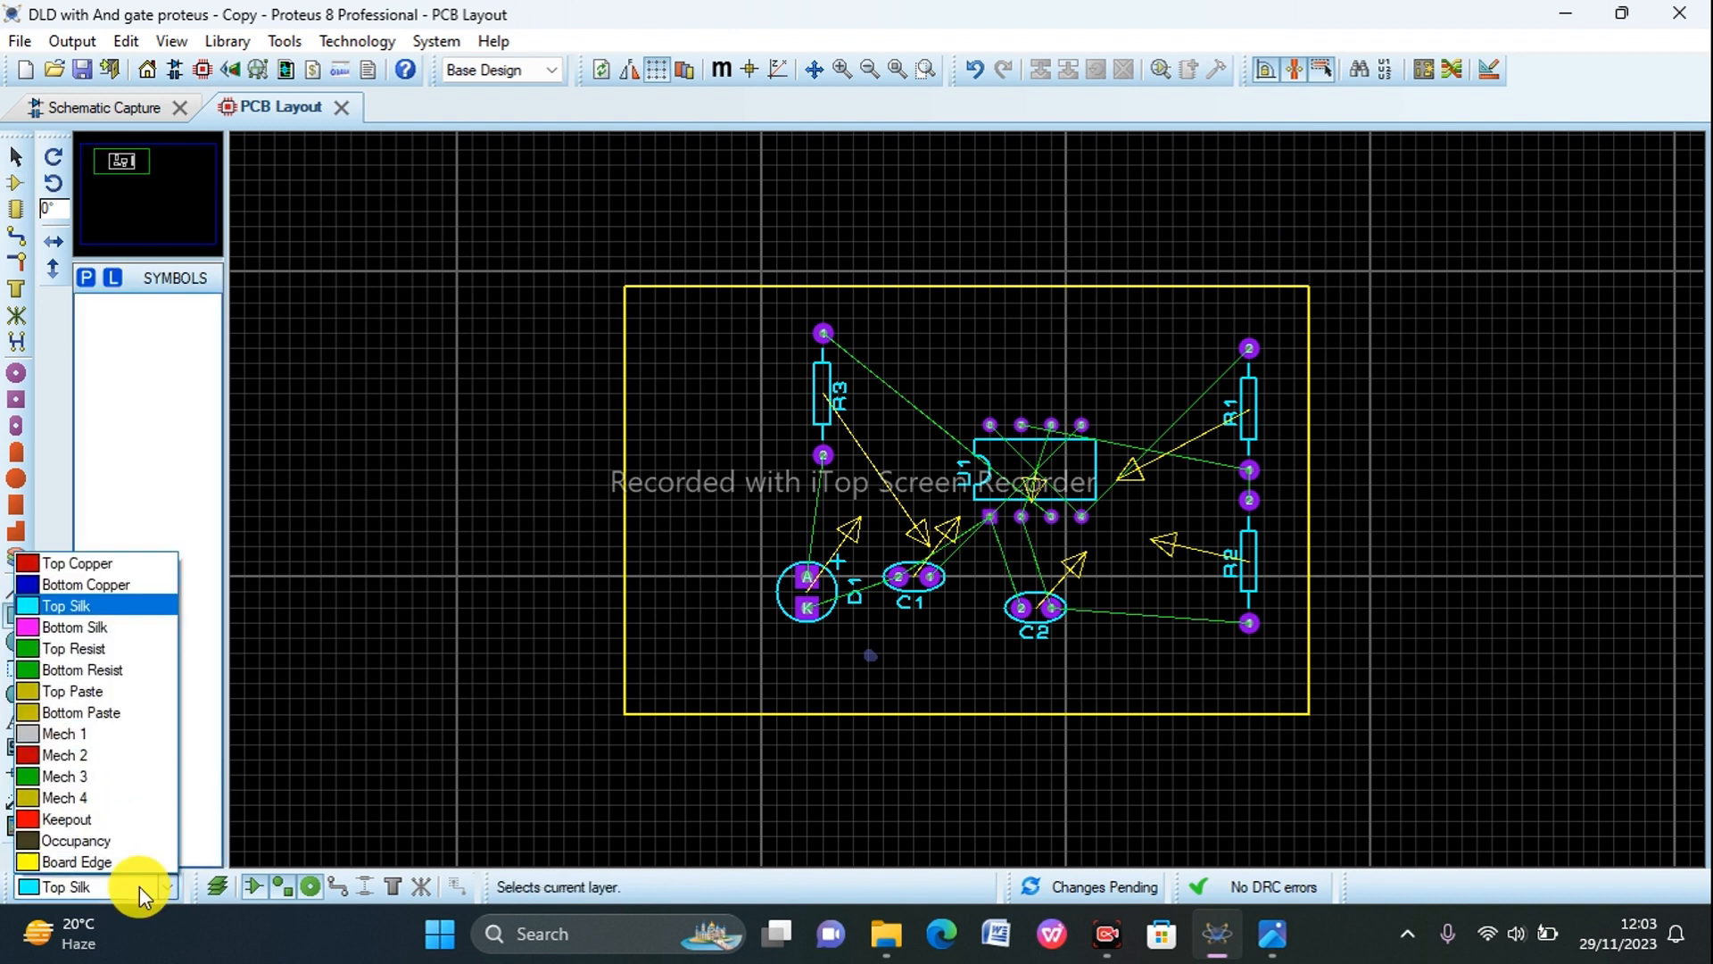
pyautogui.click(83, 854)
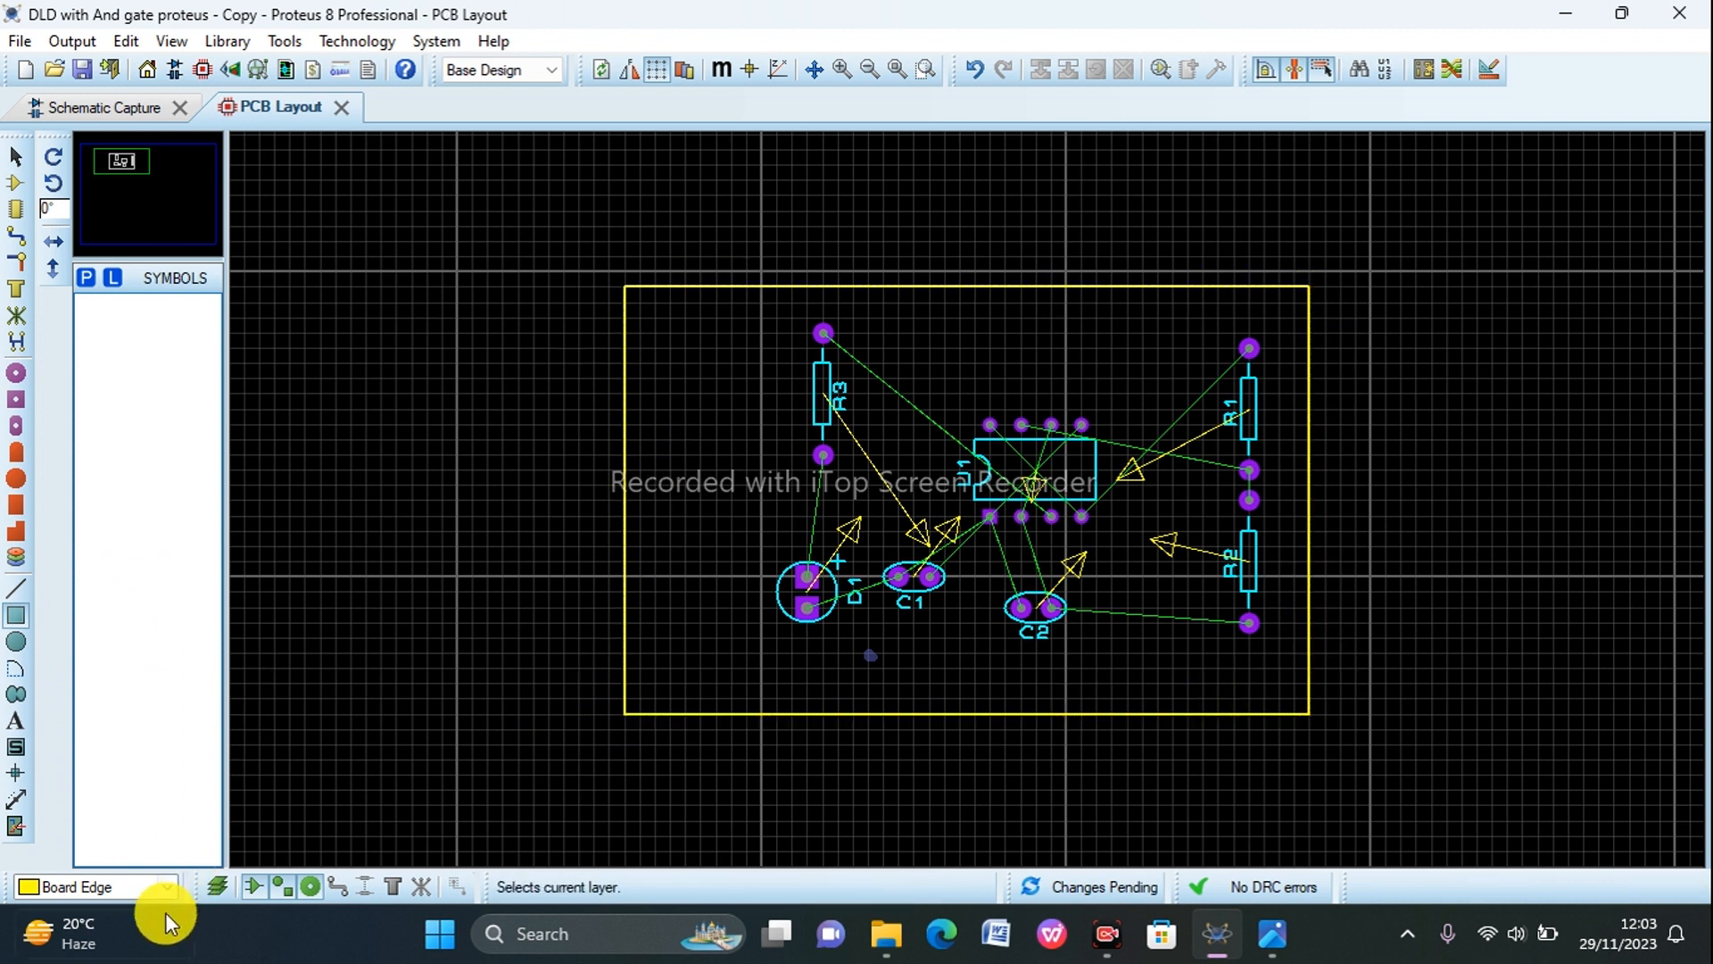
# Step: Place the 9V battery connector B1 inside the board edge, to the left of R3, and rotate it 90 degrees clockwise
pyautogui.click(14, 188)
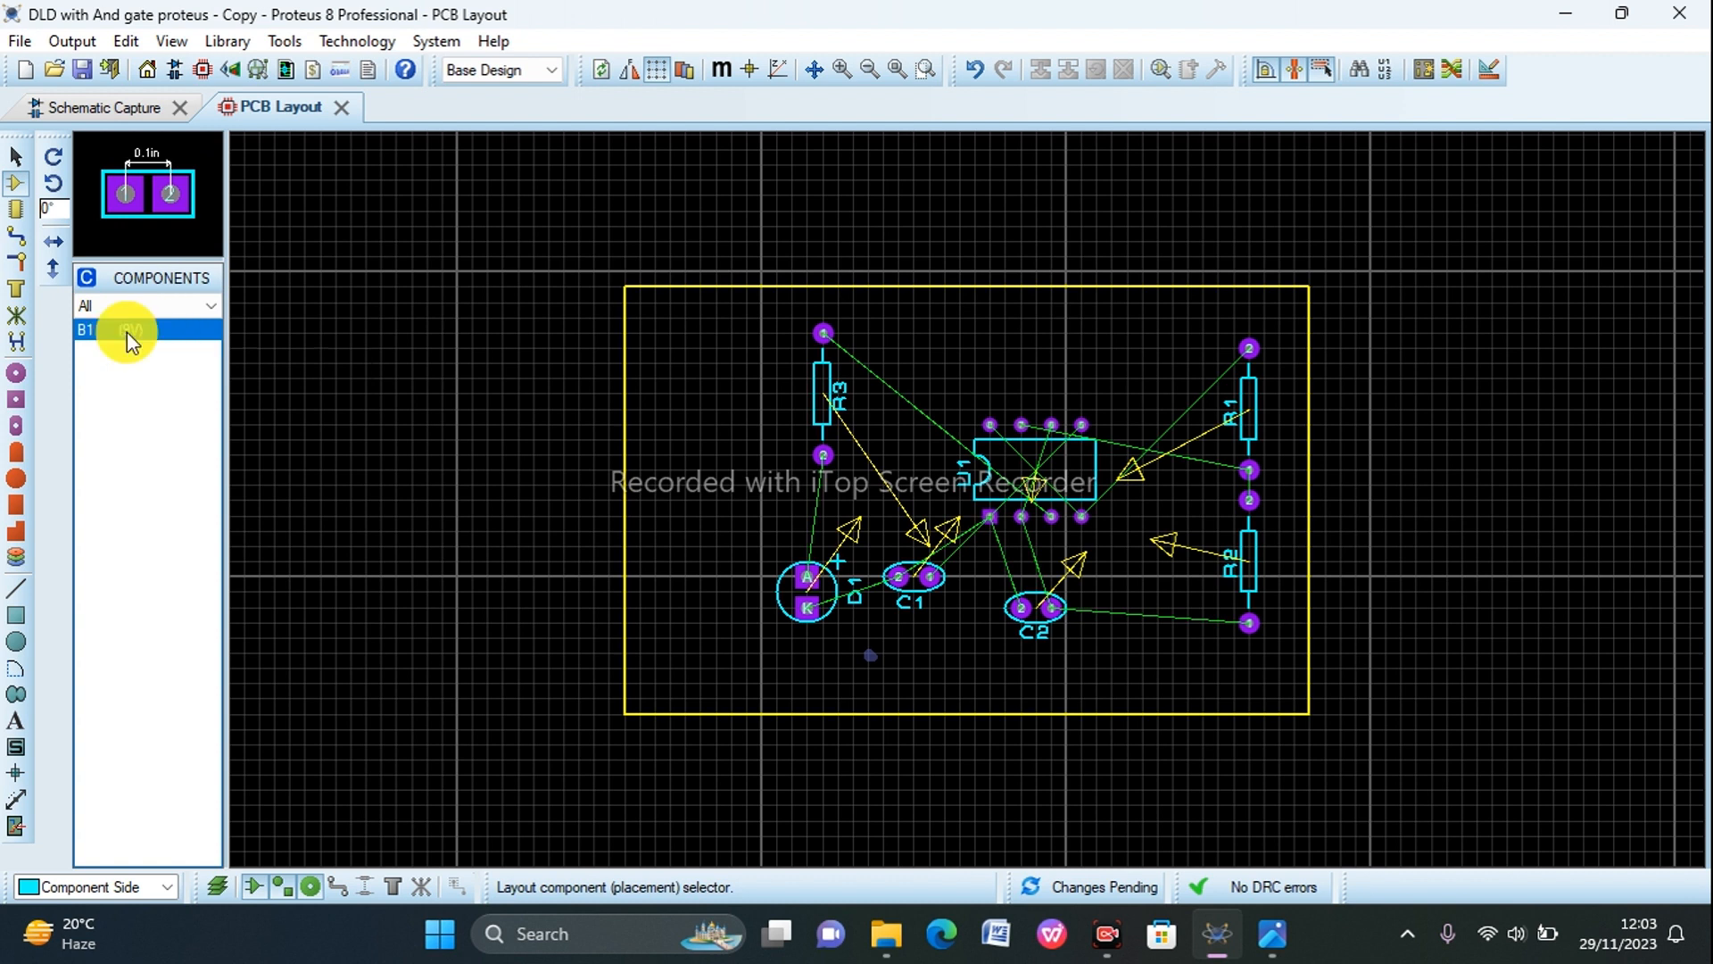
pyautogui.click(714, 478)
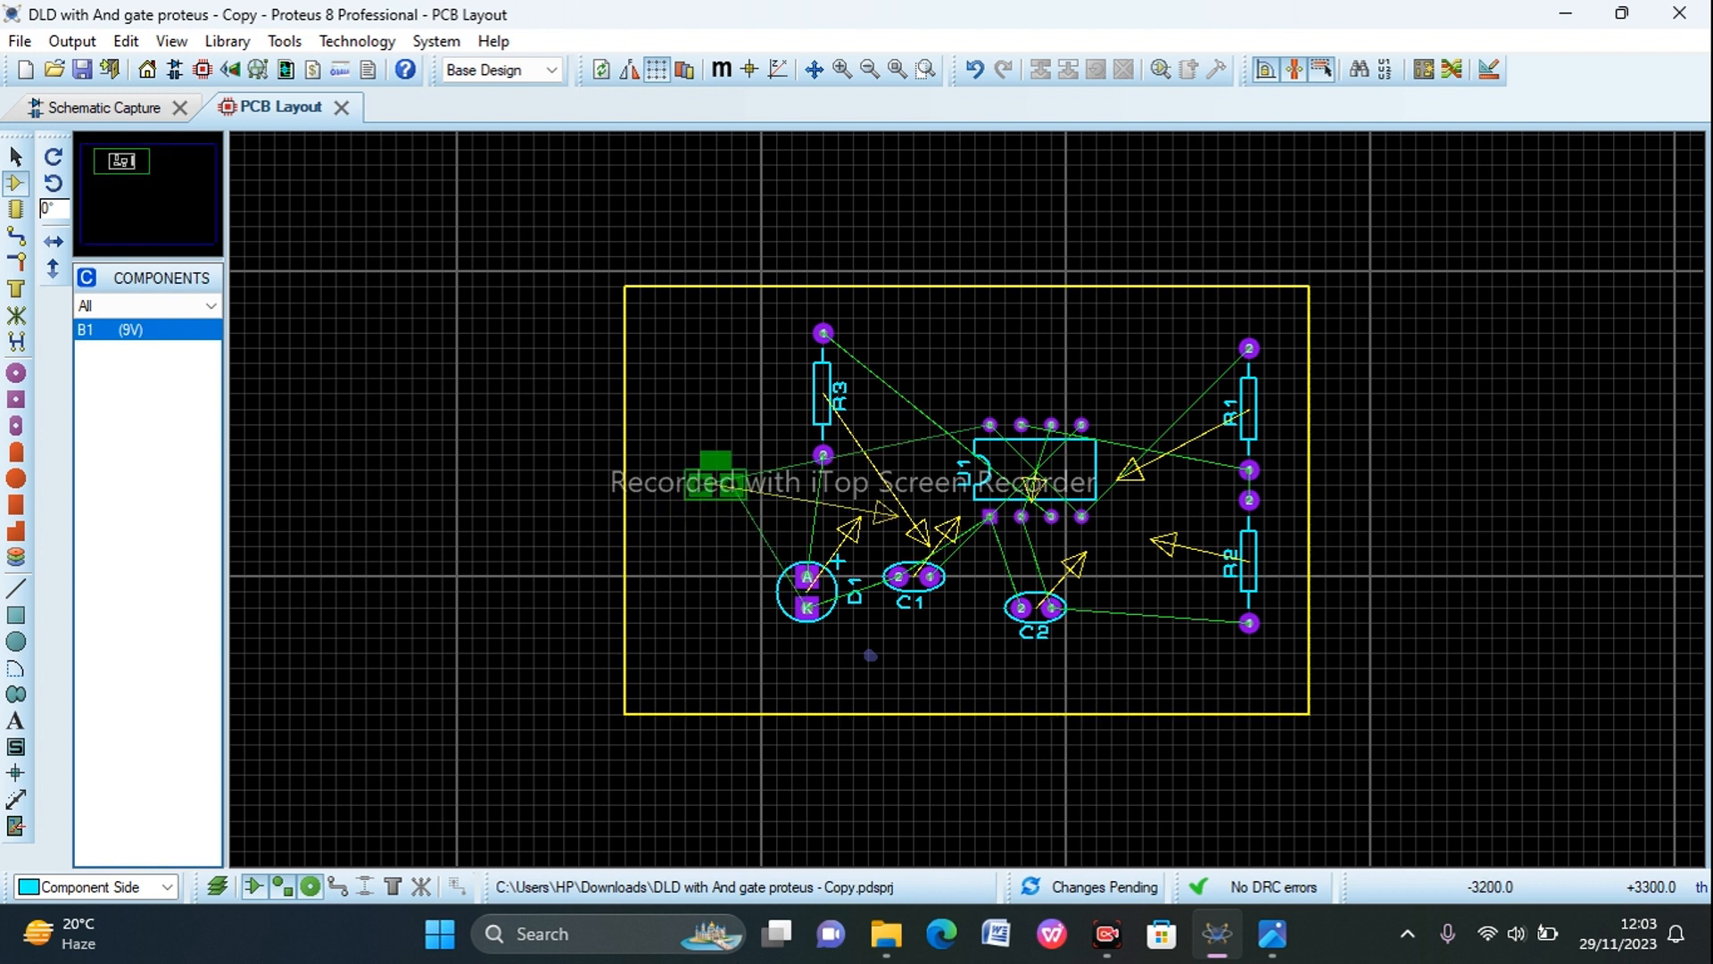
pyautogui.click(696, 480)
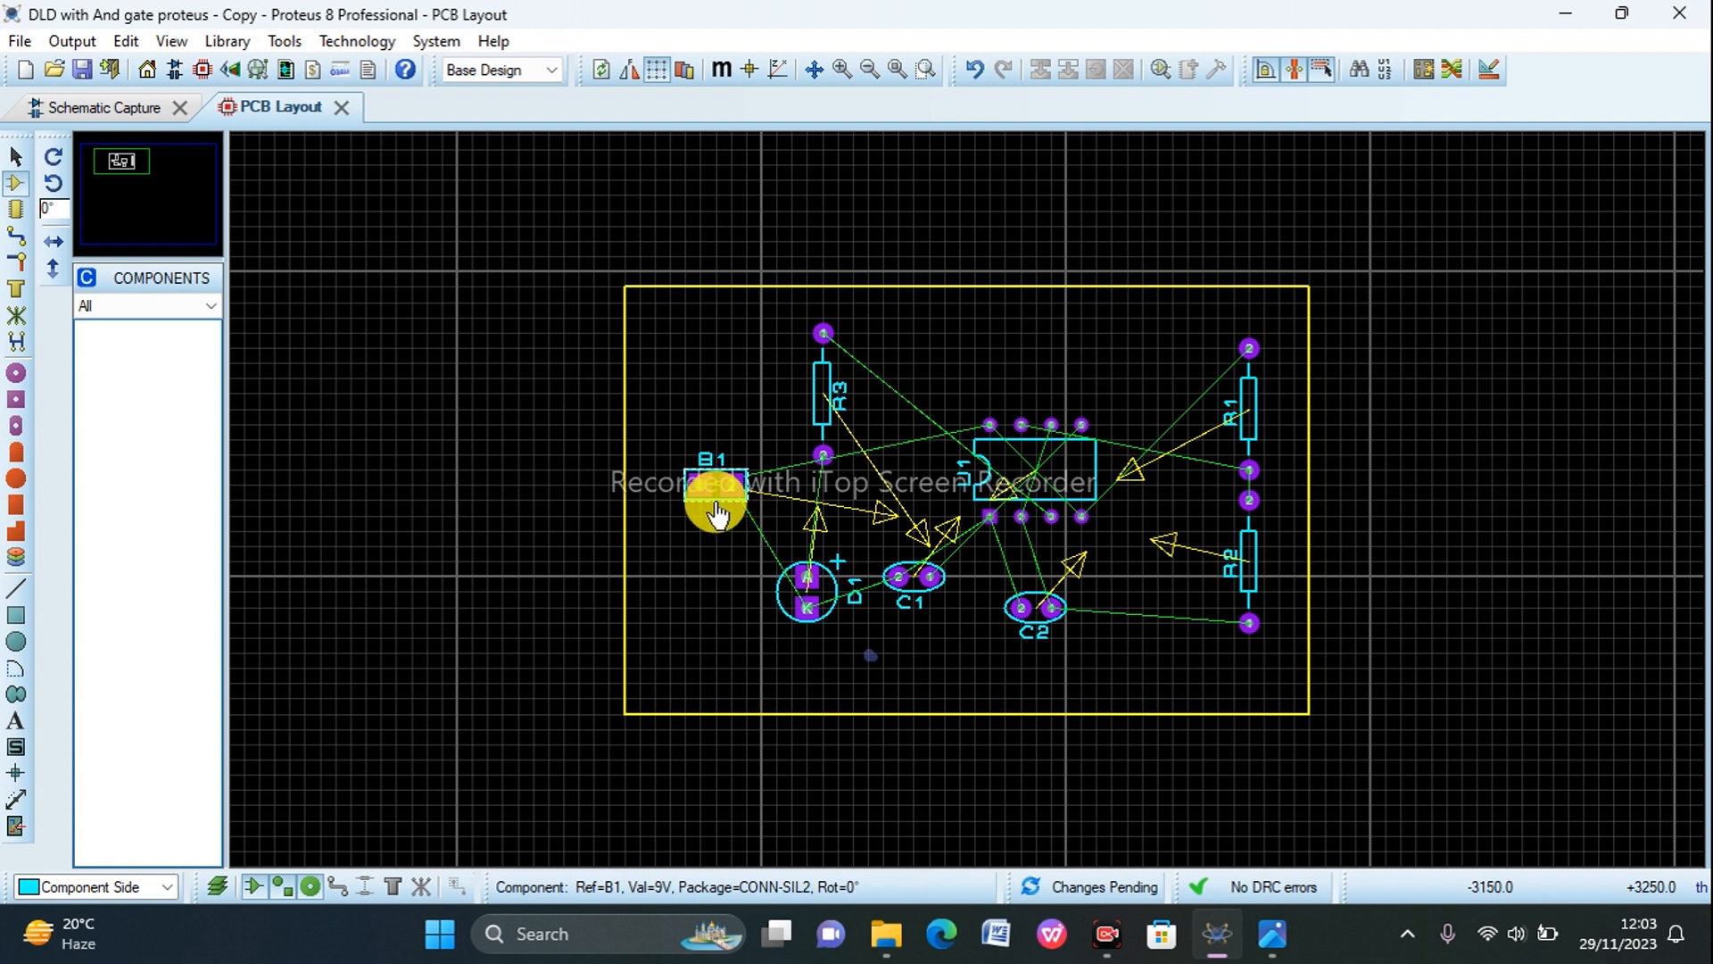
pyautogui.rightClick(719, 505)
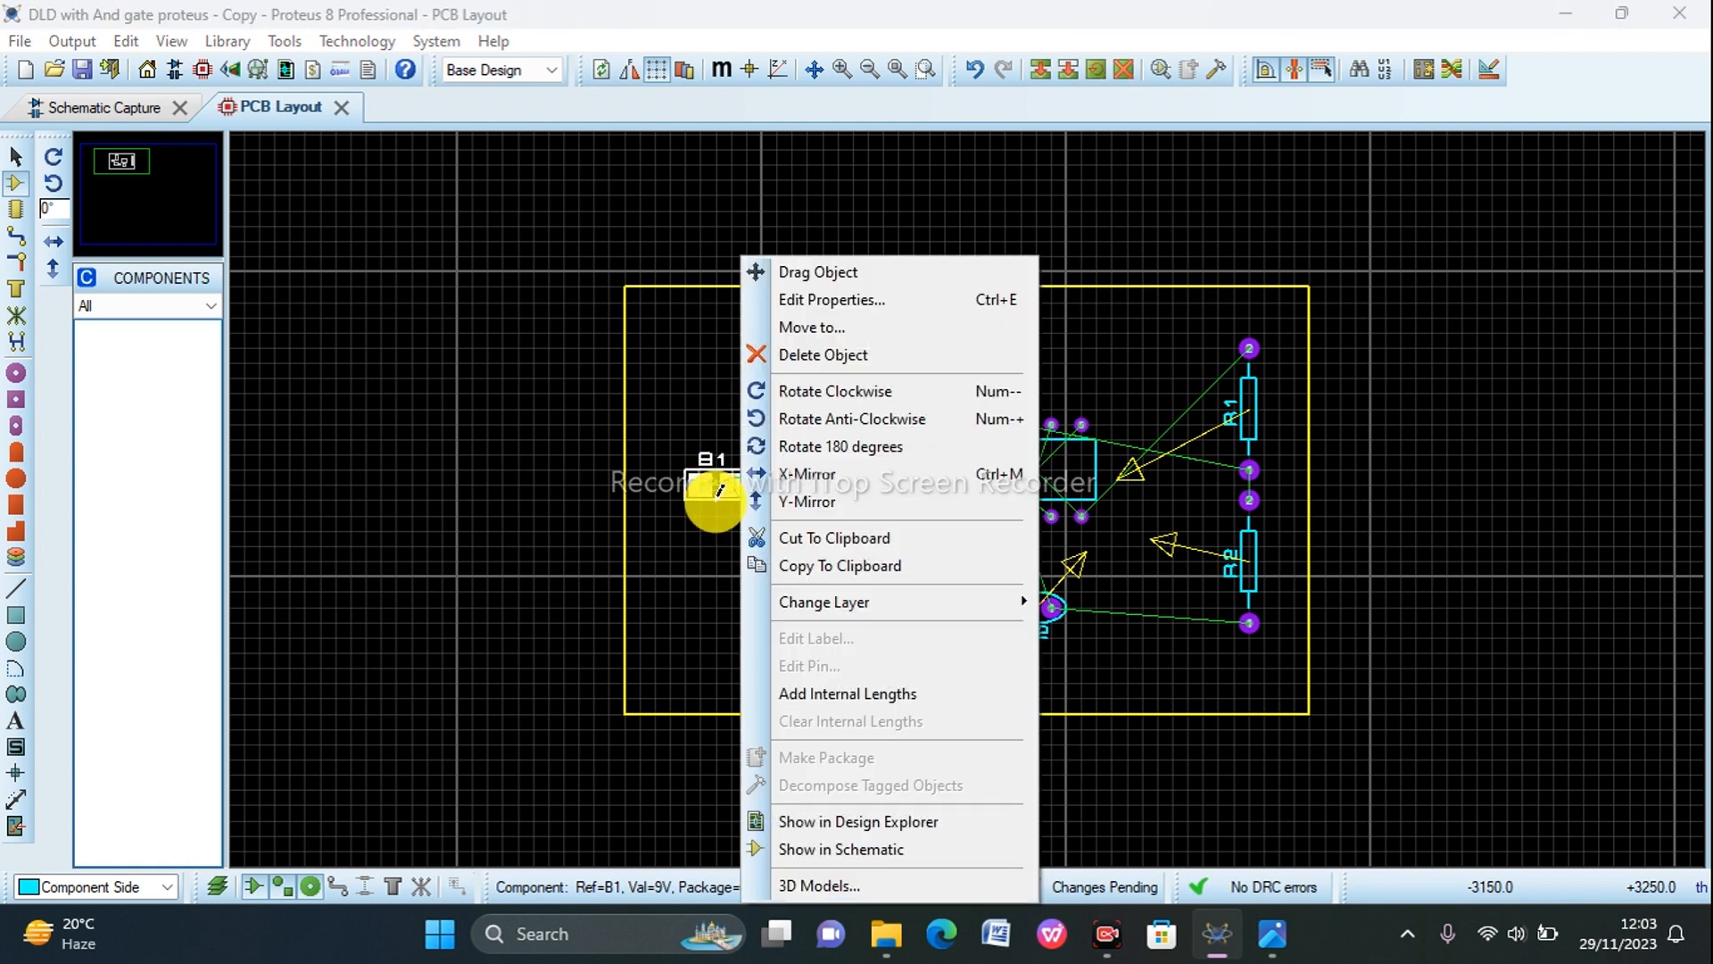
pyautogui.click(796, 400)
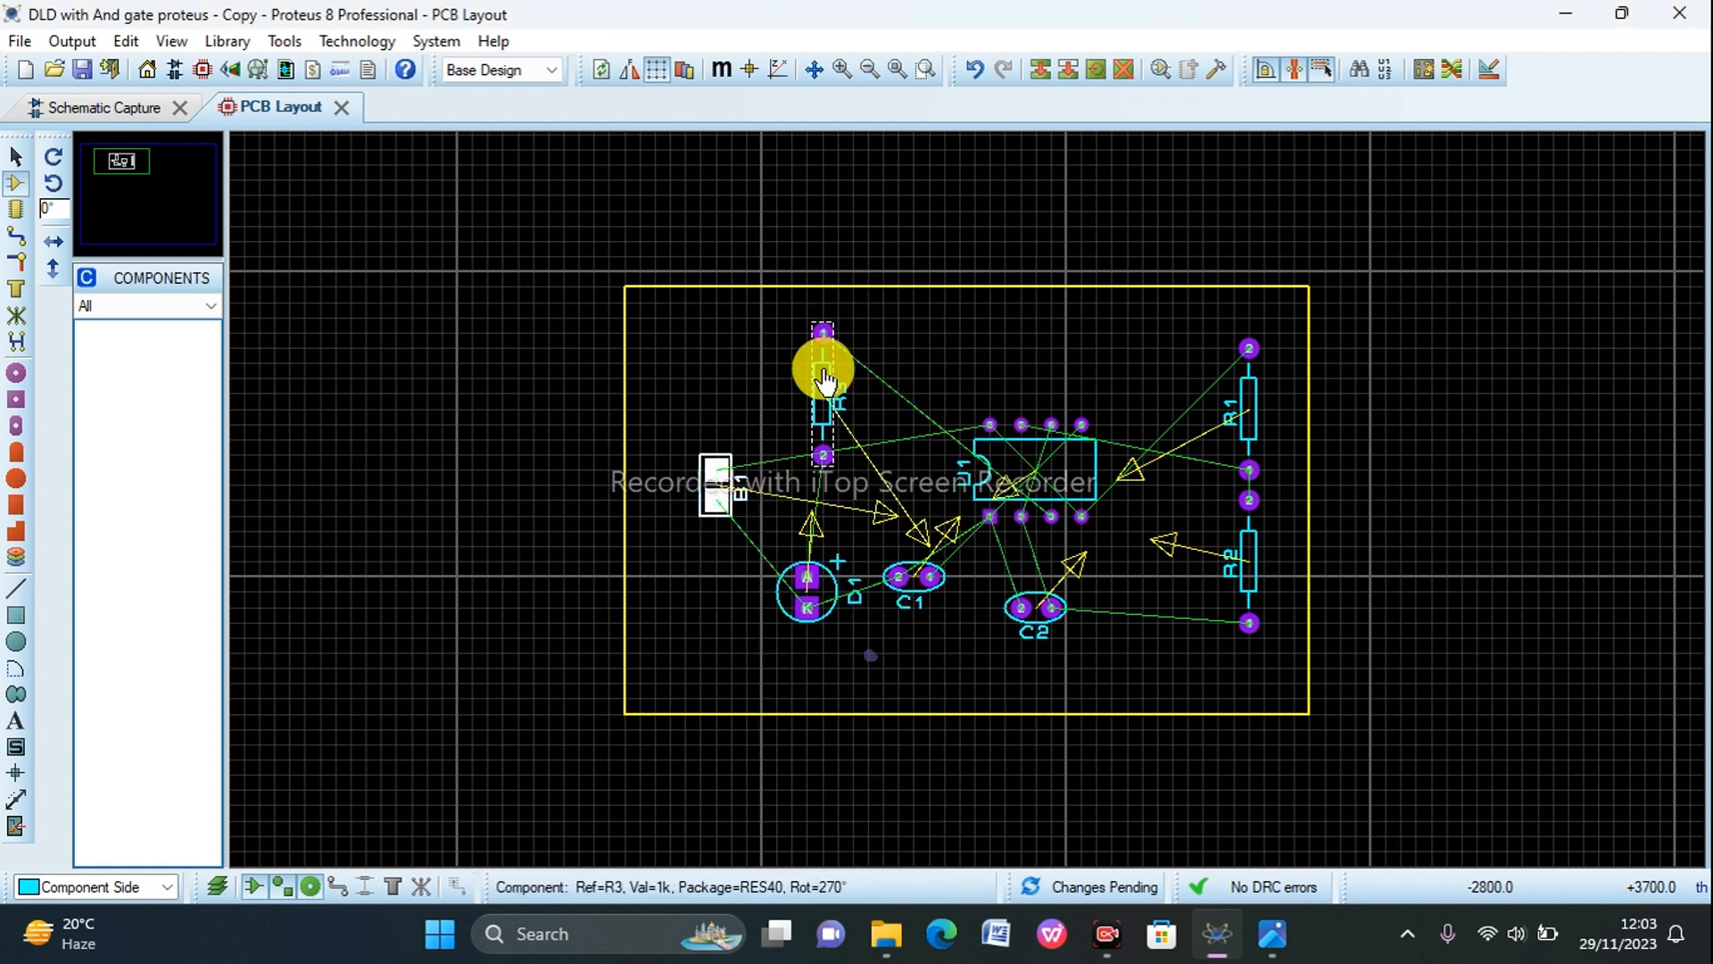
# Step: Examine the placed components and the unrouted connections between B1, U1, the capacitors and the resistors
pyautogui.scroll(2, 716, 495)
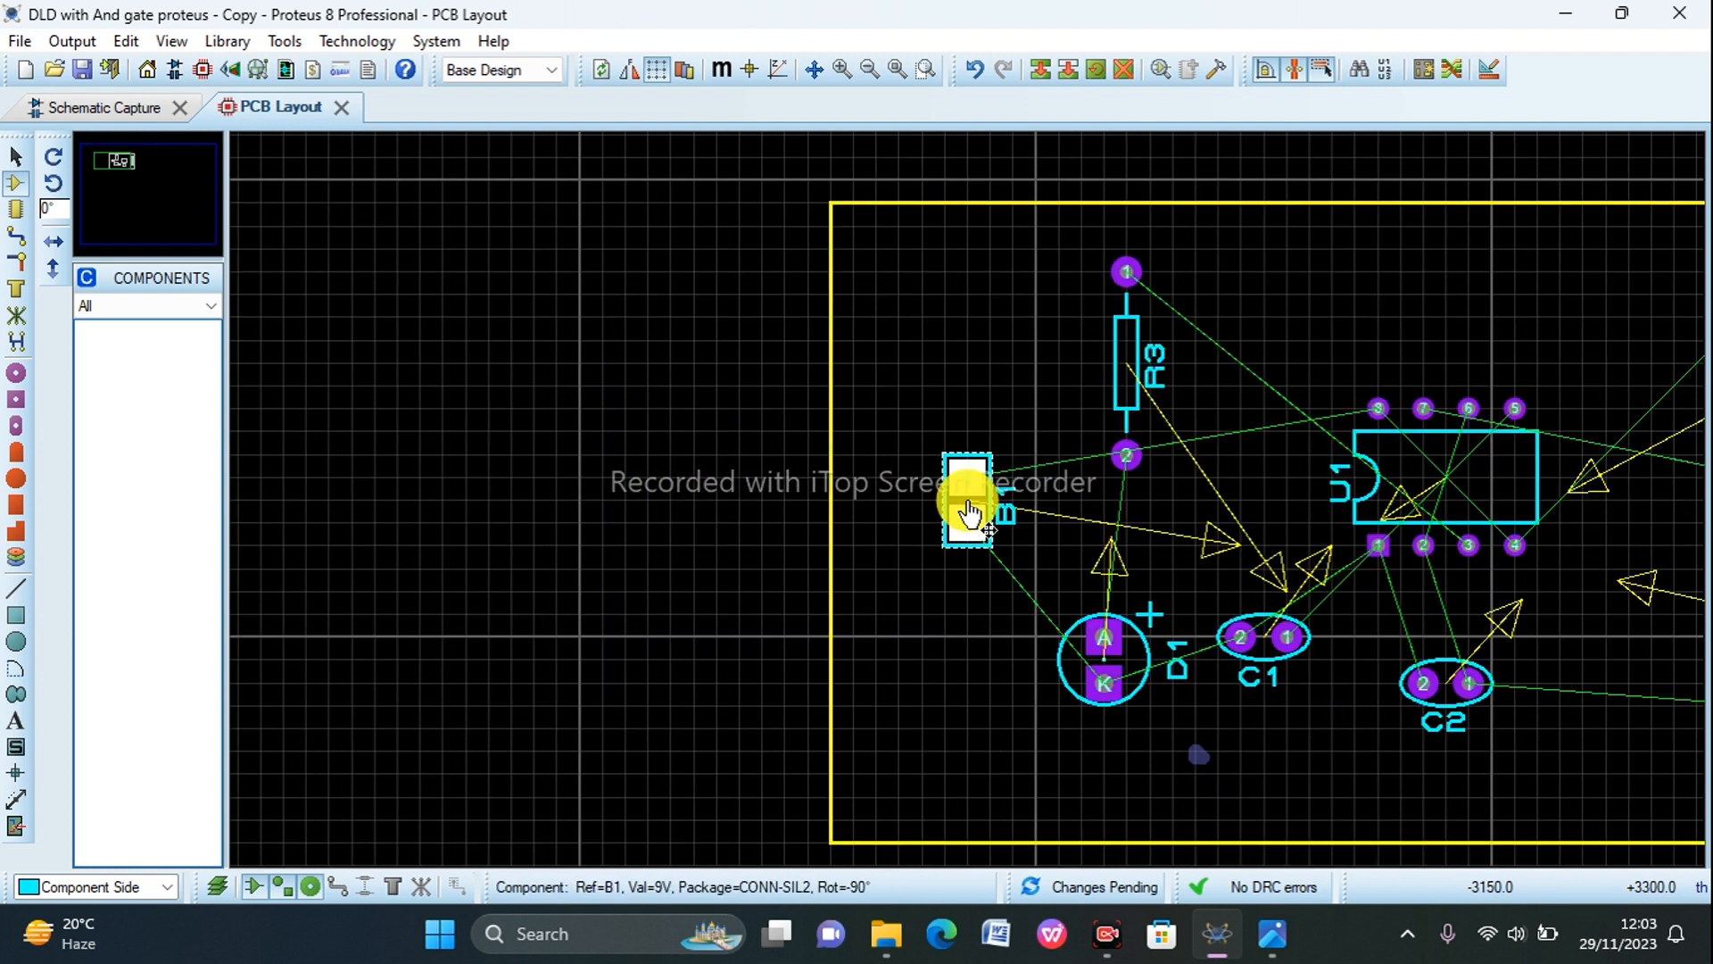
pyautogui.scroll(2, 968, 513)
pyautogui.scroll(2, 968, 497)
pyautogui.scroll(-3, 968, 500)
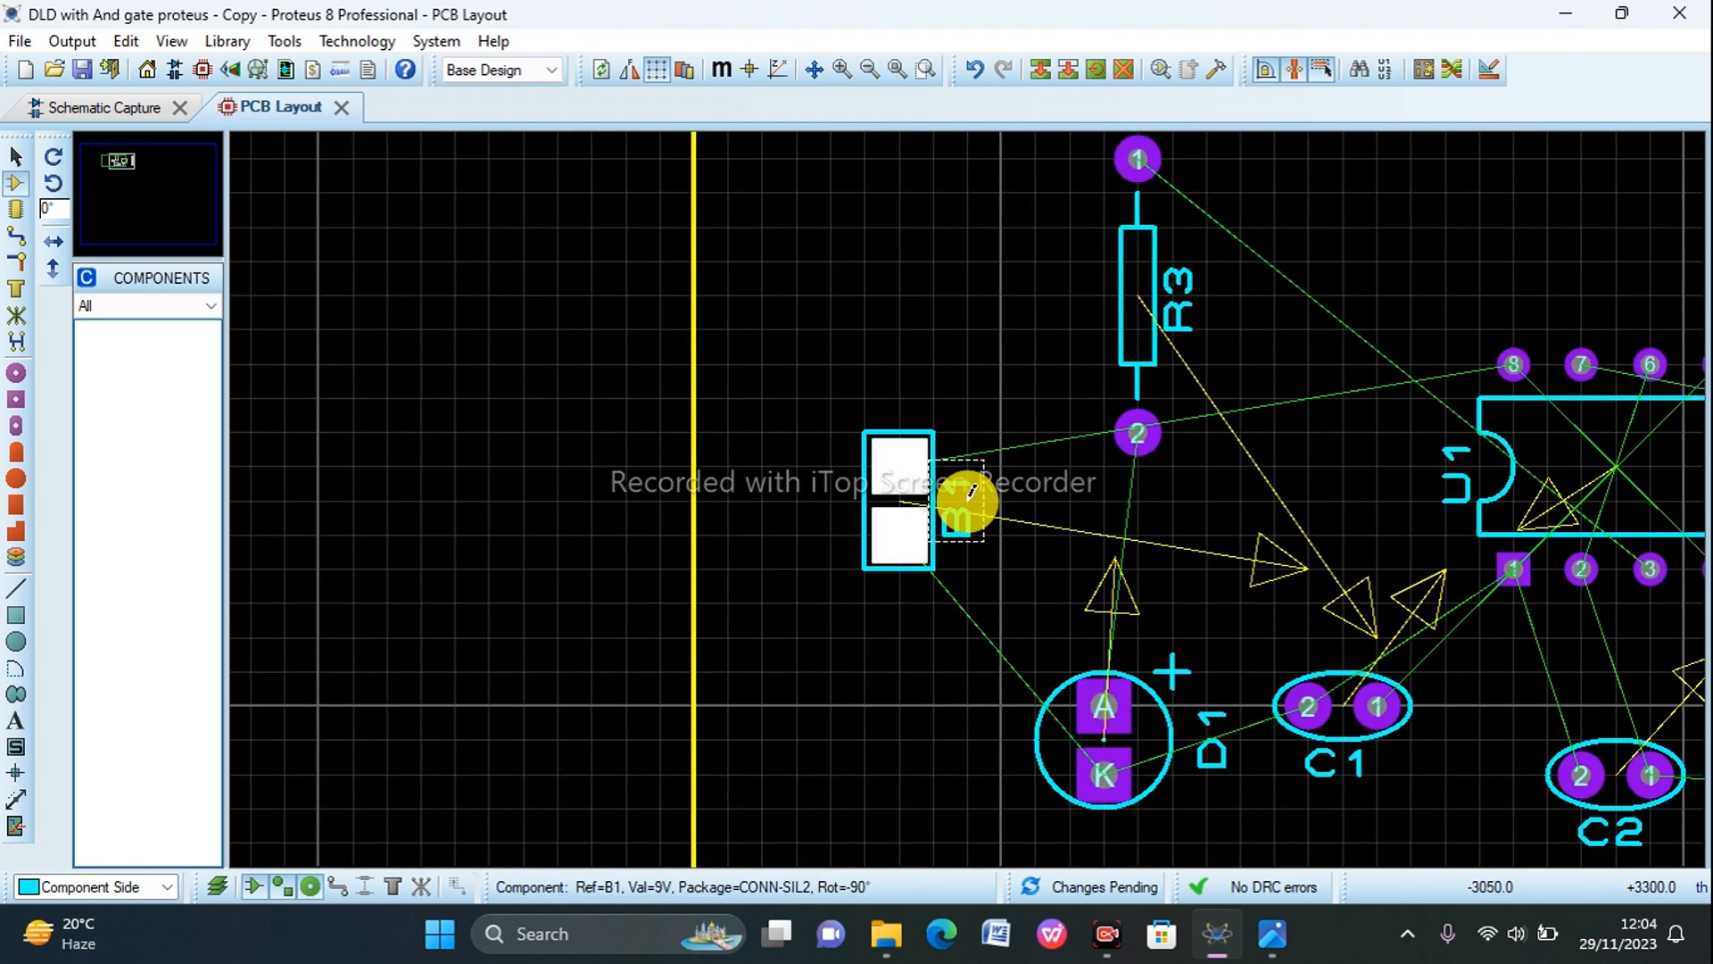
pyautogui.scroll(-3, 968, 500)
pyautogui.scroll(2, 1365, 524)
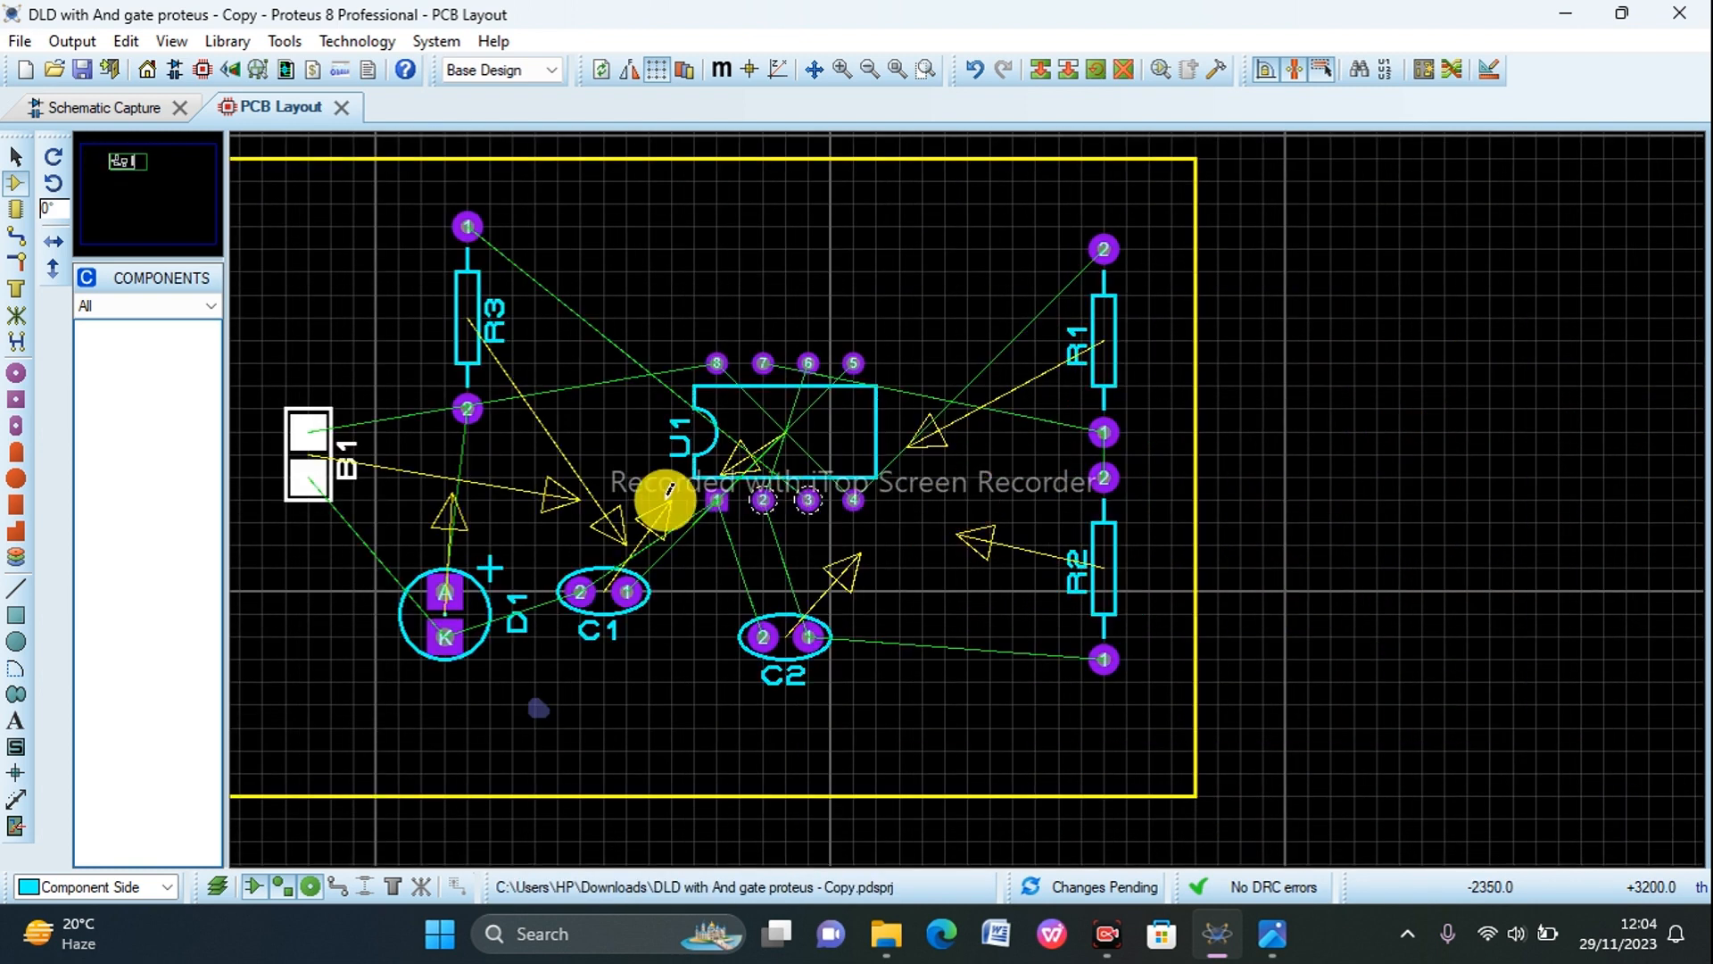
pyautogui.scroll(-1, 669, 489)
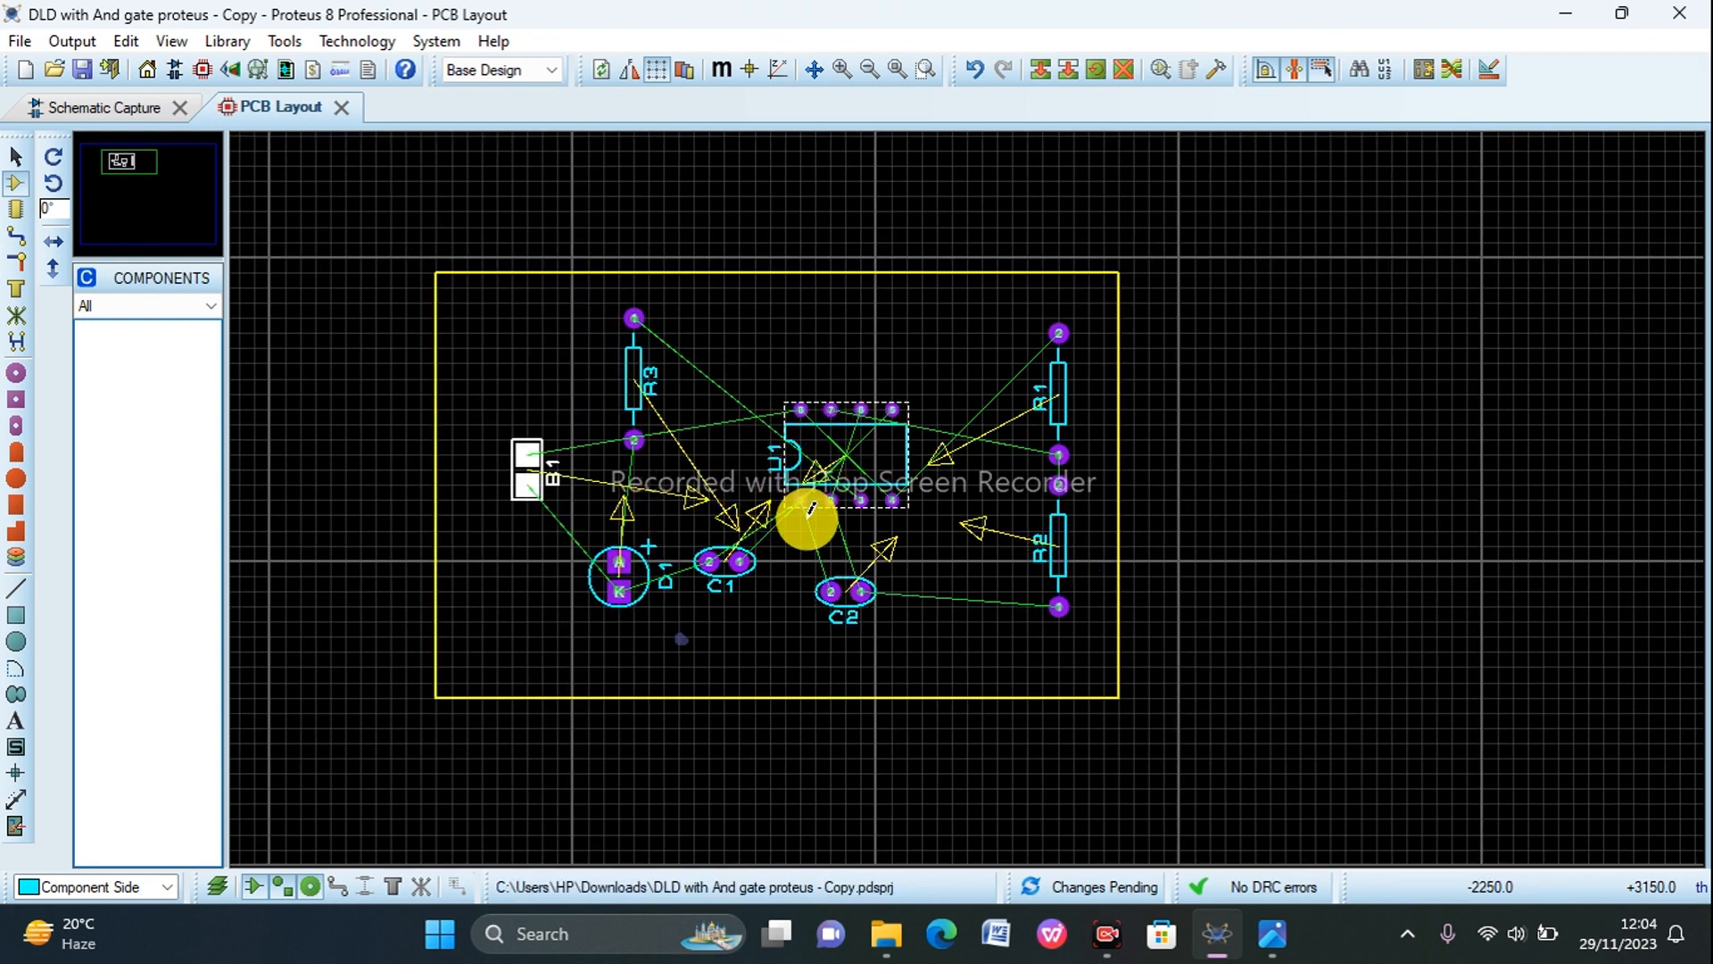
pyautogui.scroll(1, 928, 496)
pyautogui.scroll(1, 972, 490)
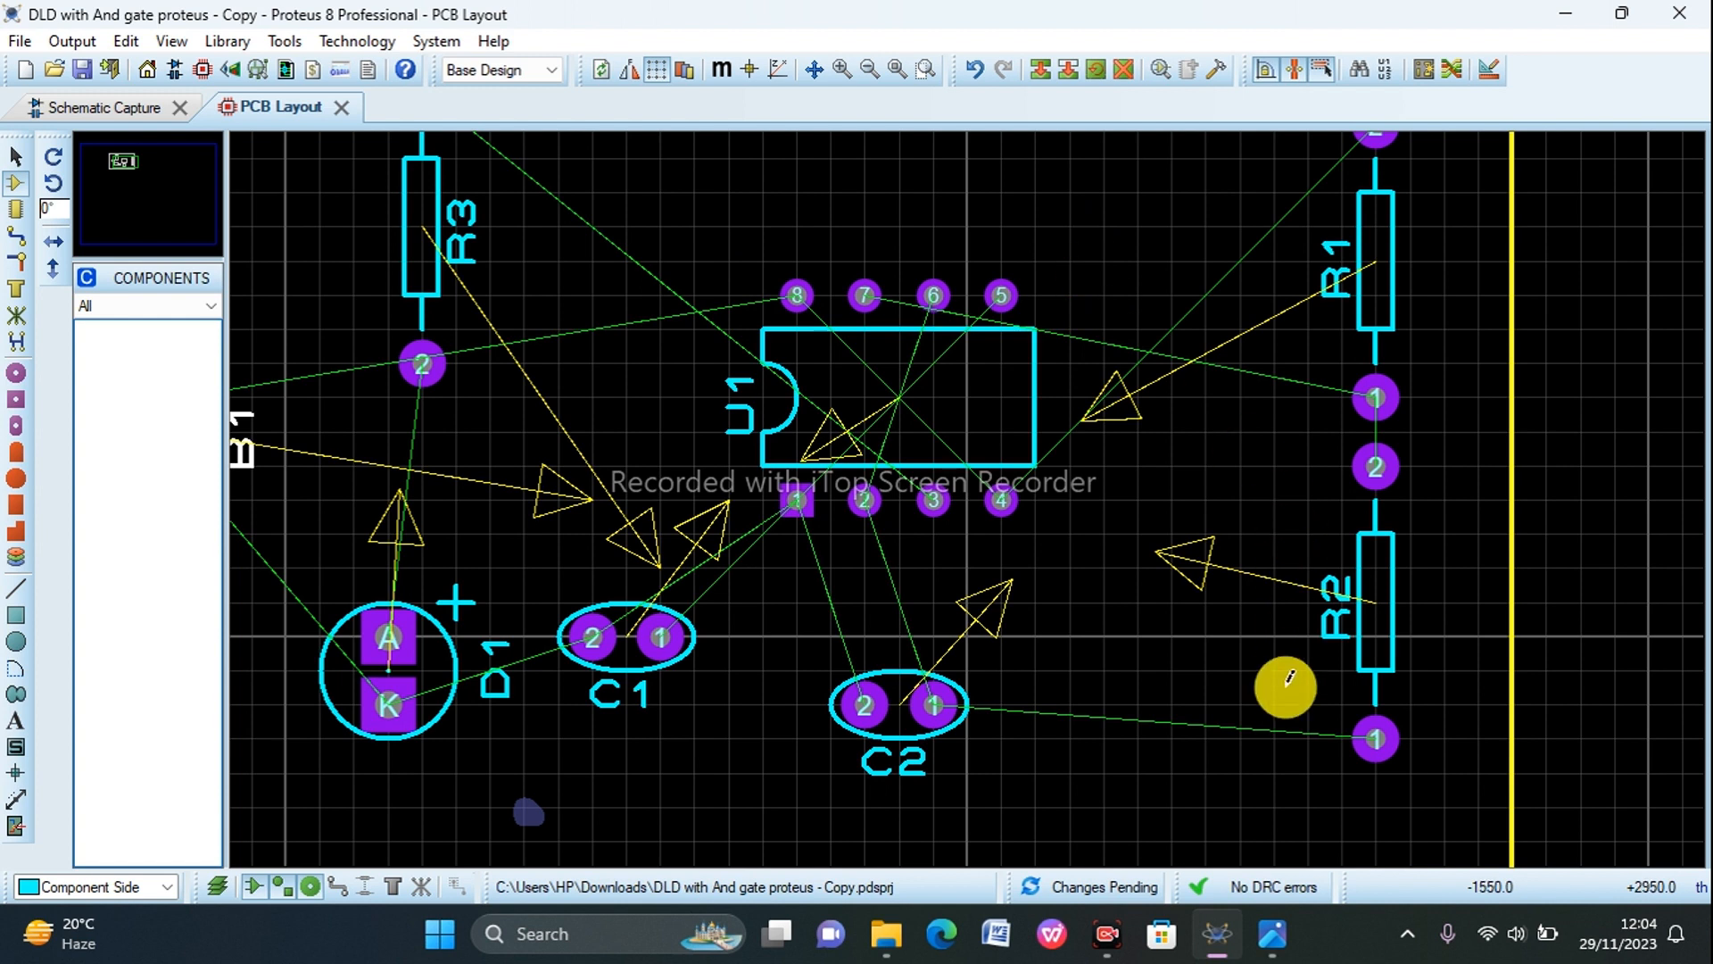
# Step: Compare U1's pads with the 555 timer pin diagram image, return to the PCB layout and dismiss the iTop VPN update notice
pyautogui.click(1261, 949)
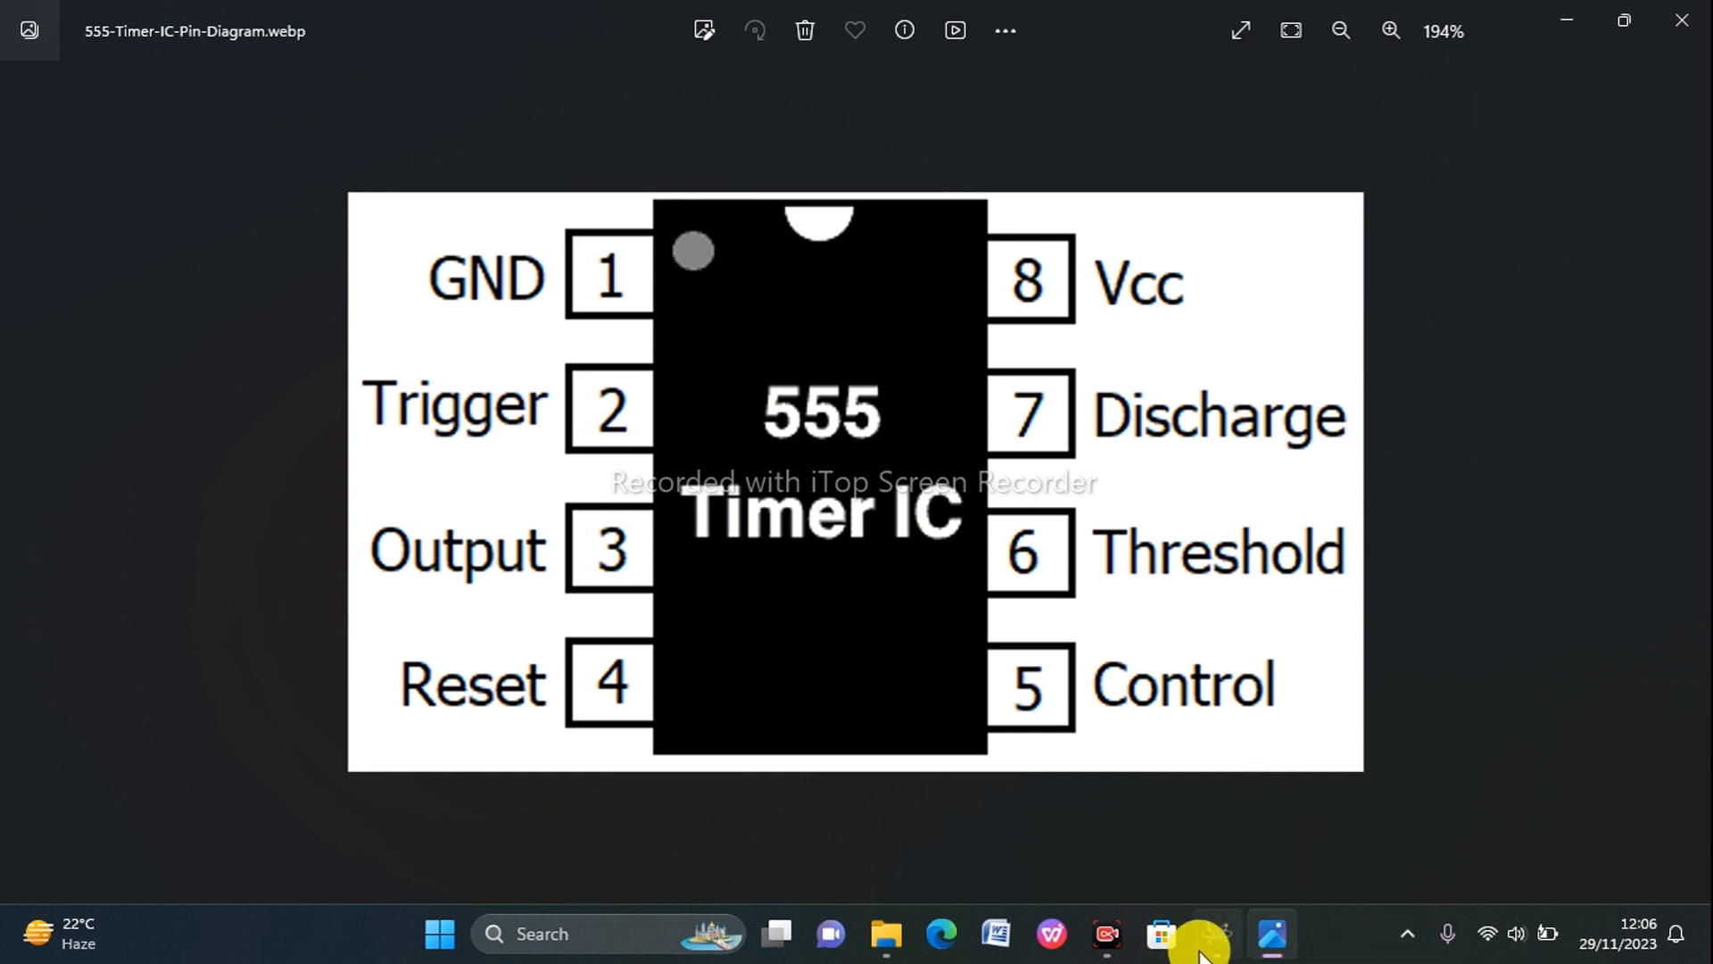
pyautogui.click(1202, 952)
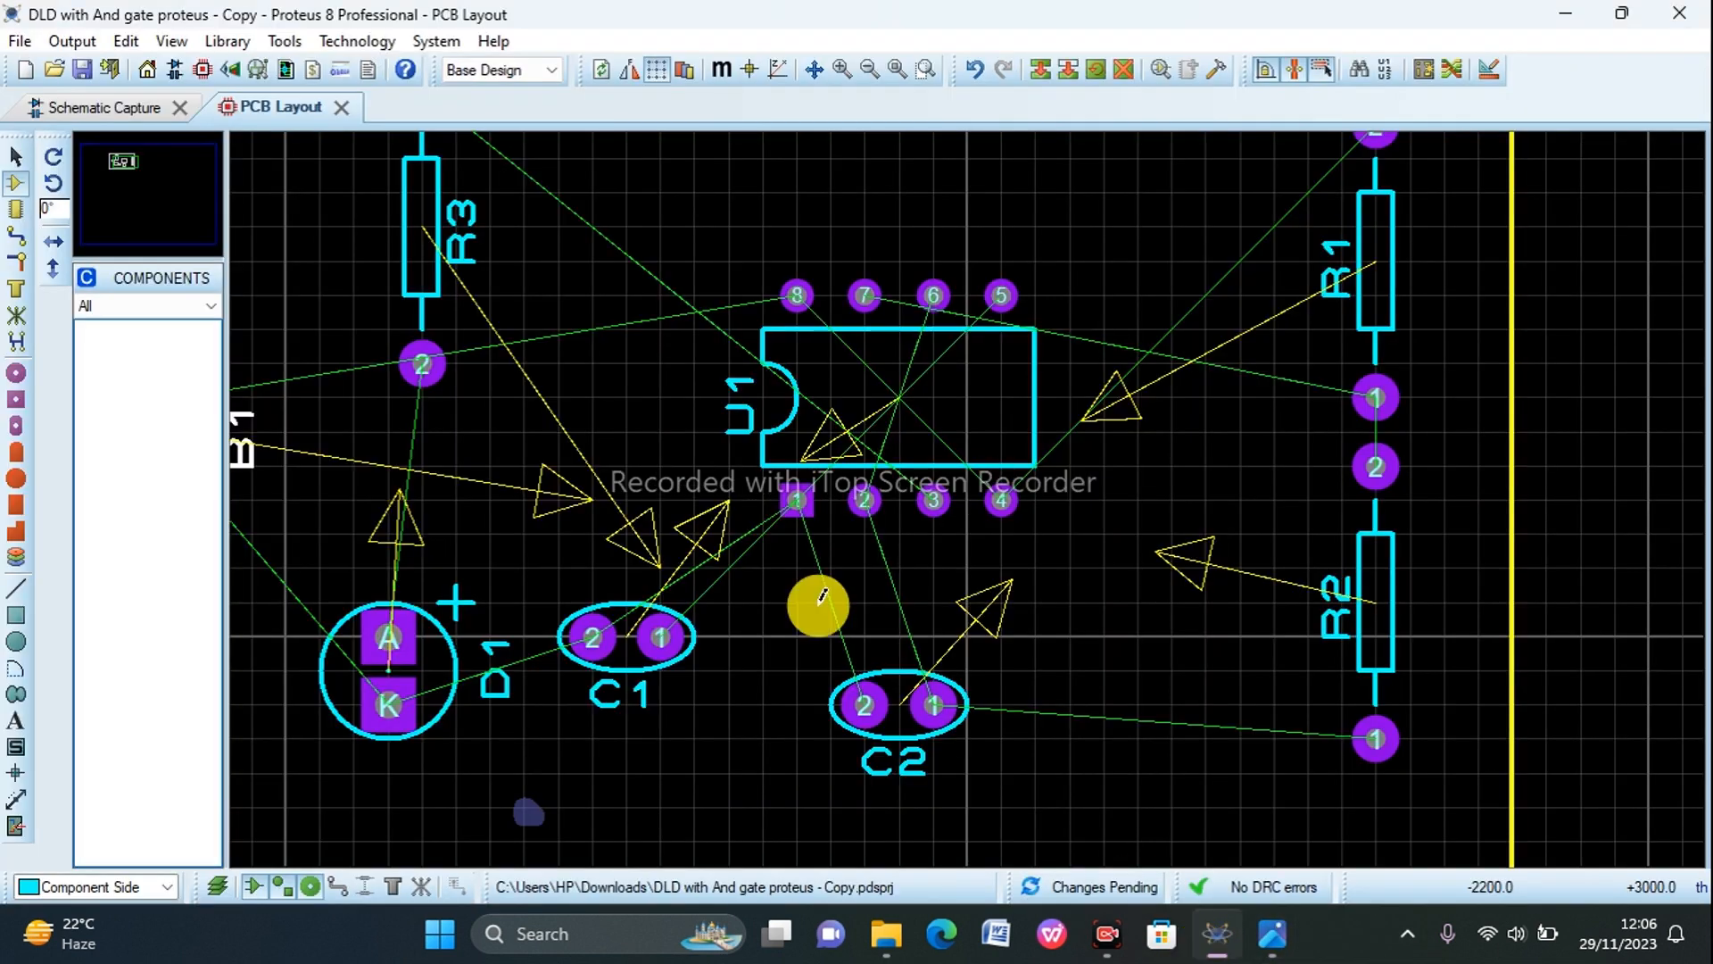
pyautogui.scroll(-2, 675, 513)
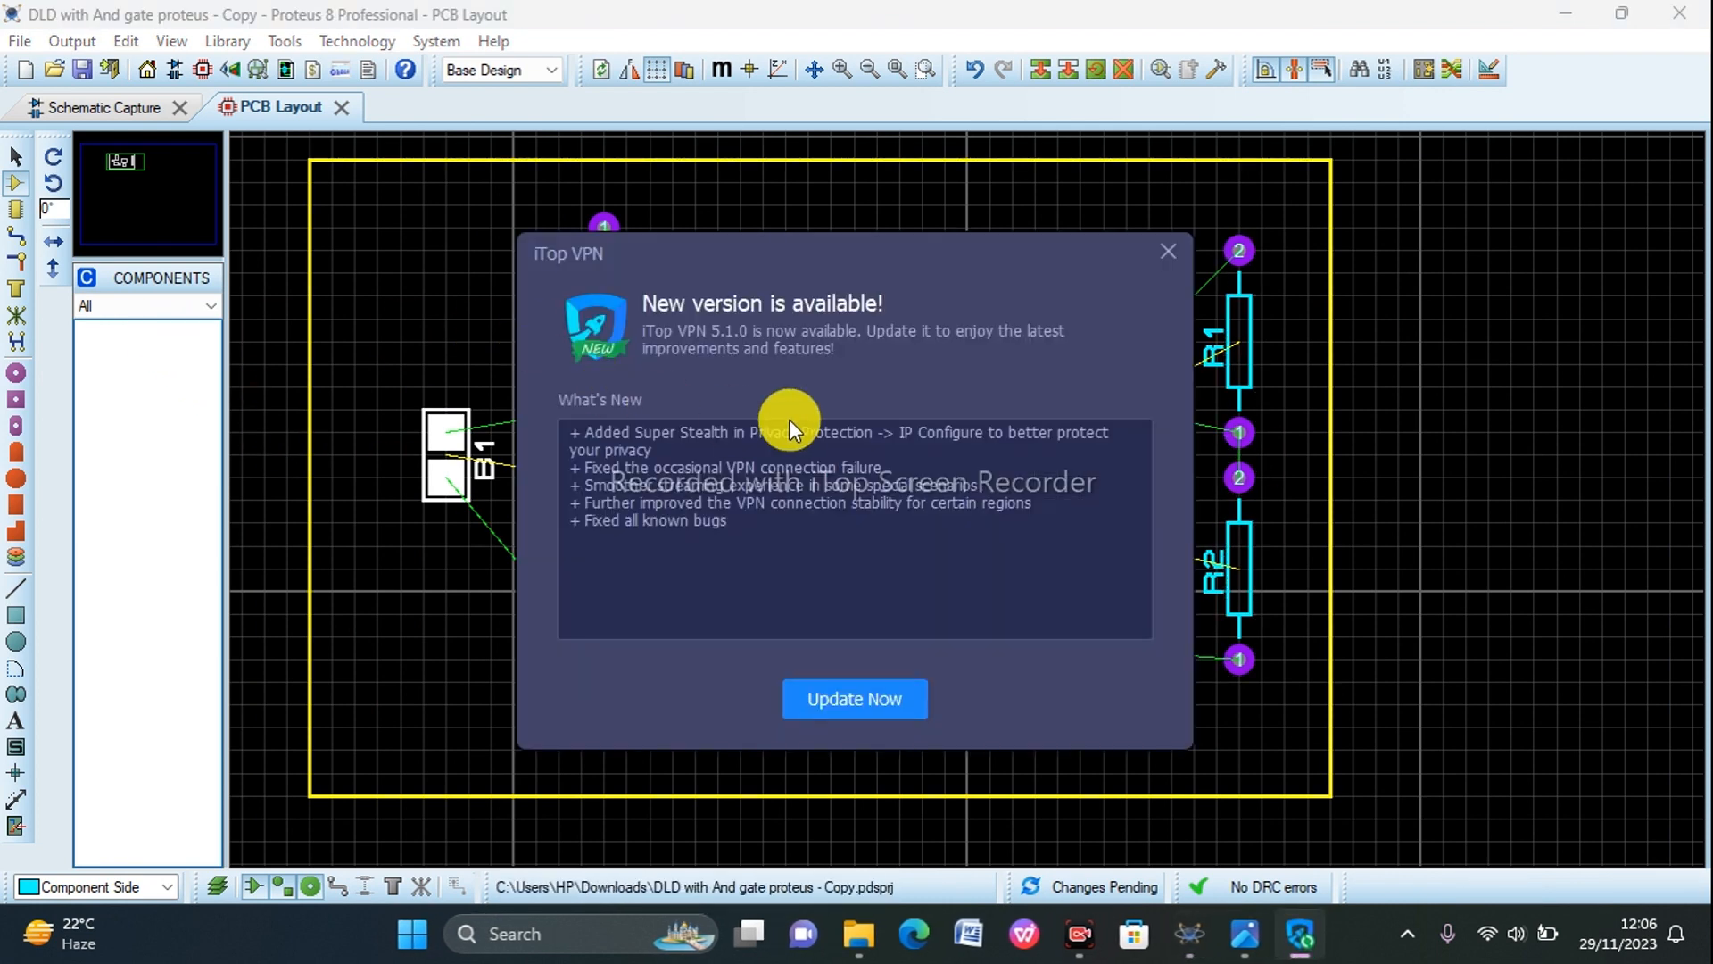
pyautogui.click(1178, 265)
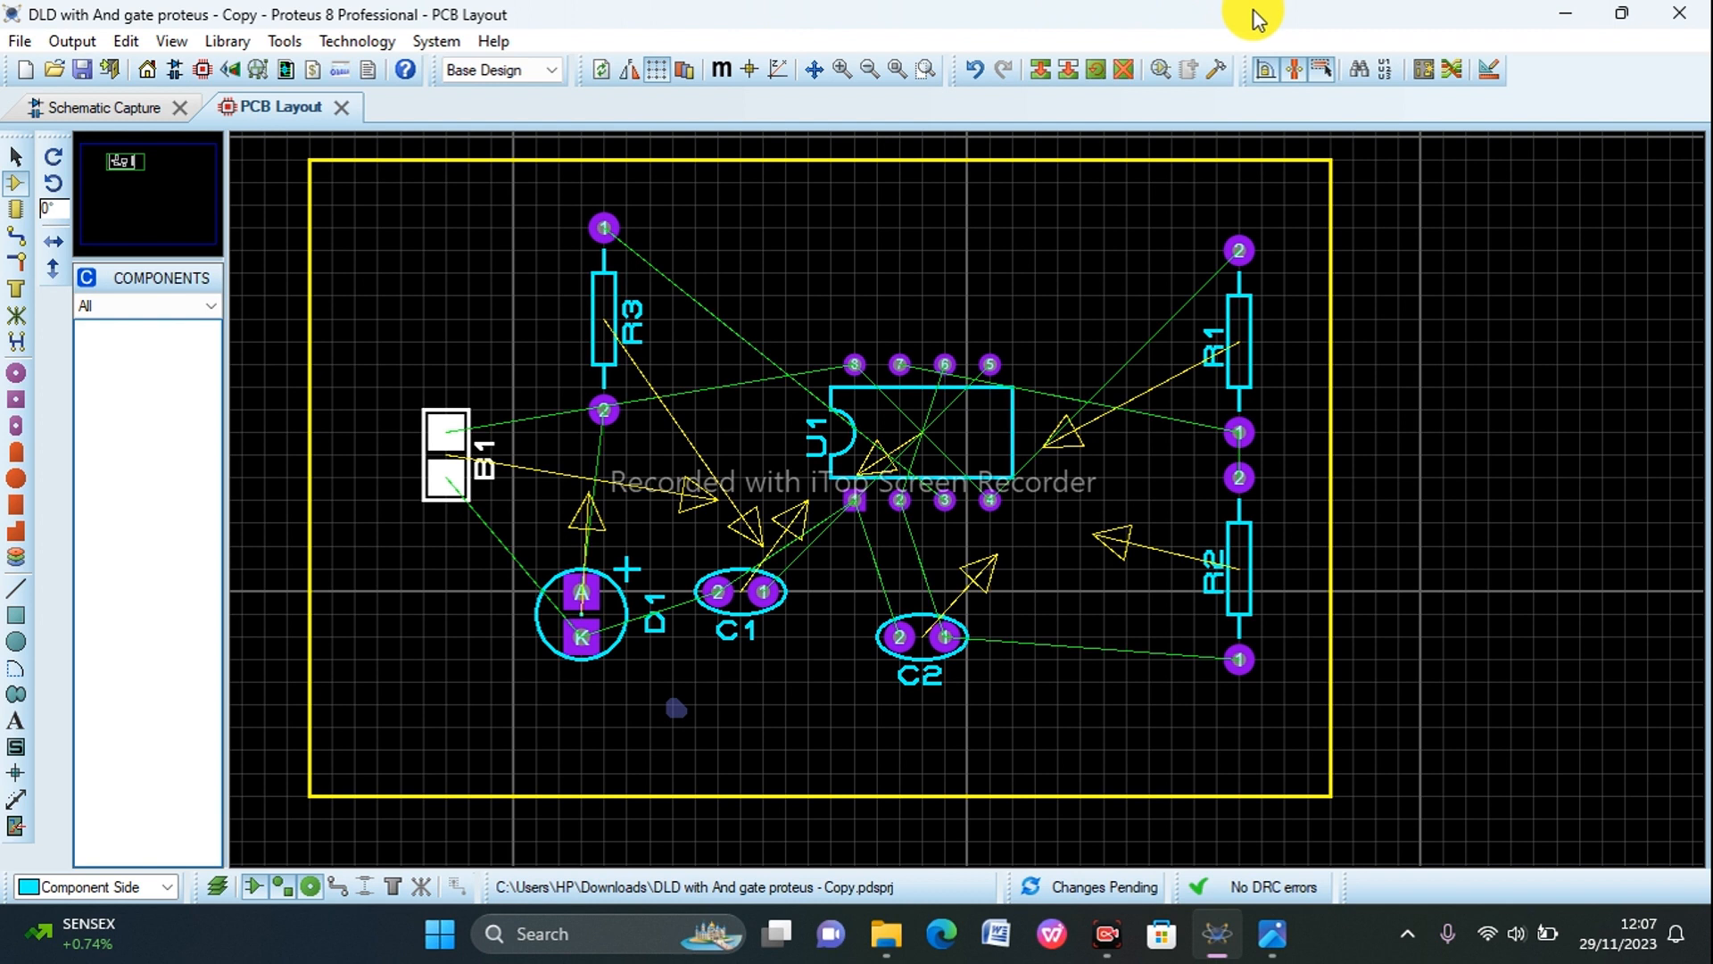
# Step: Select the T40 trace style and route a Bottom Copper track from B1 pin 1, passing above R3, to U1 pin 8
pyautogui.click(17, 236)
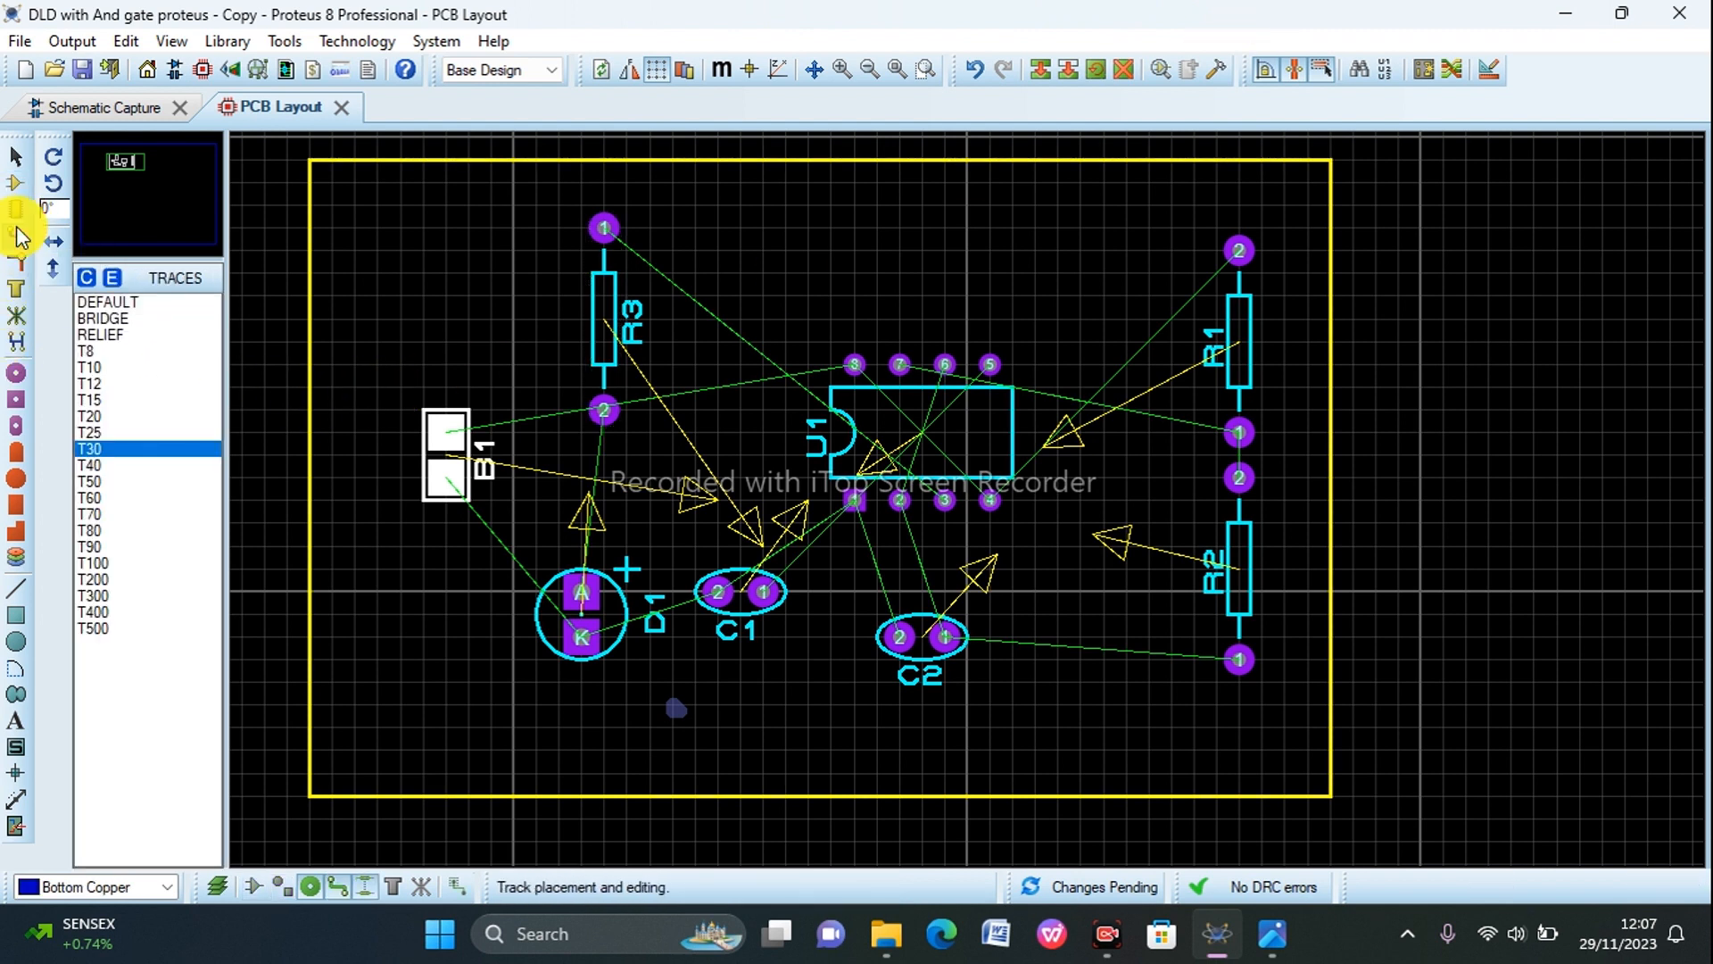
pyautogui.click(93, 464)
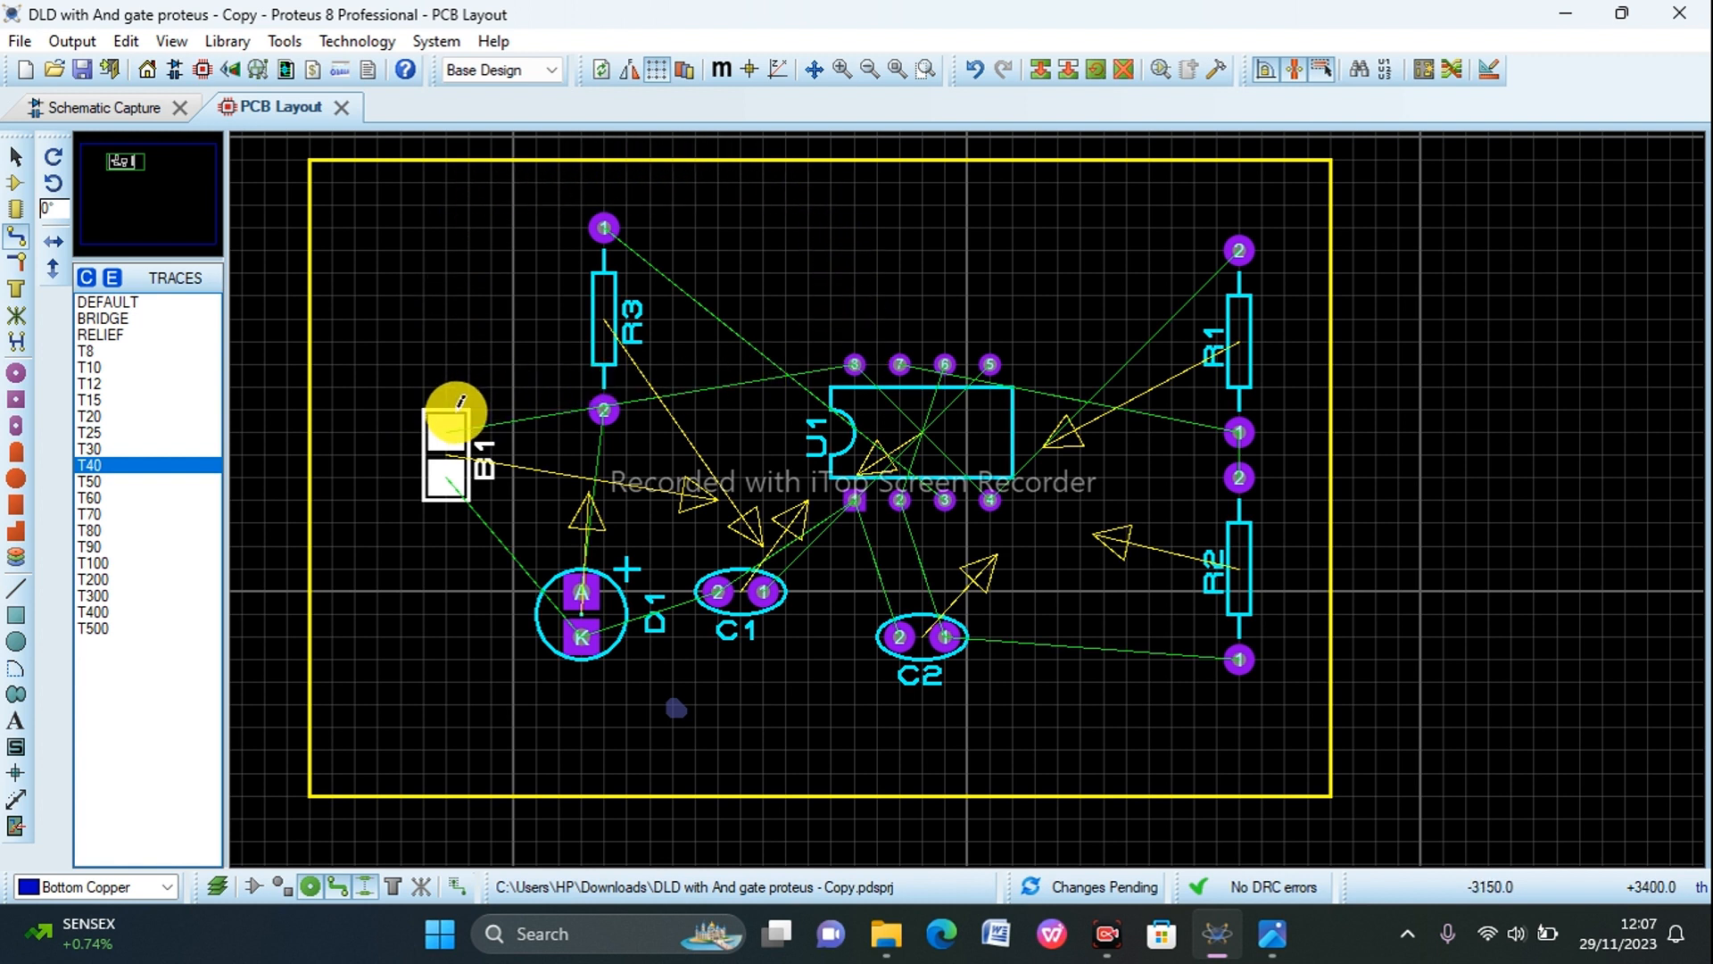
pyautogui.moveTo(447, 401); pyautogui.dragTo(430, 375)
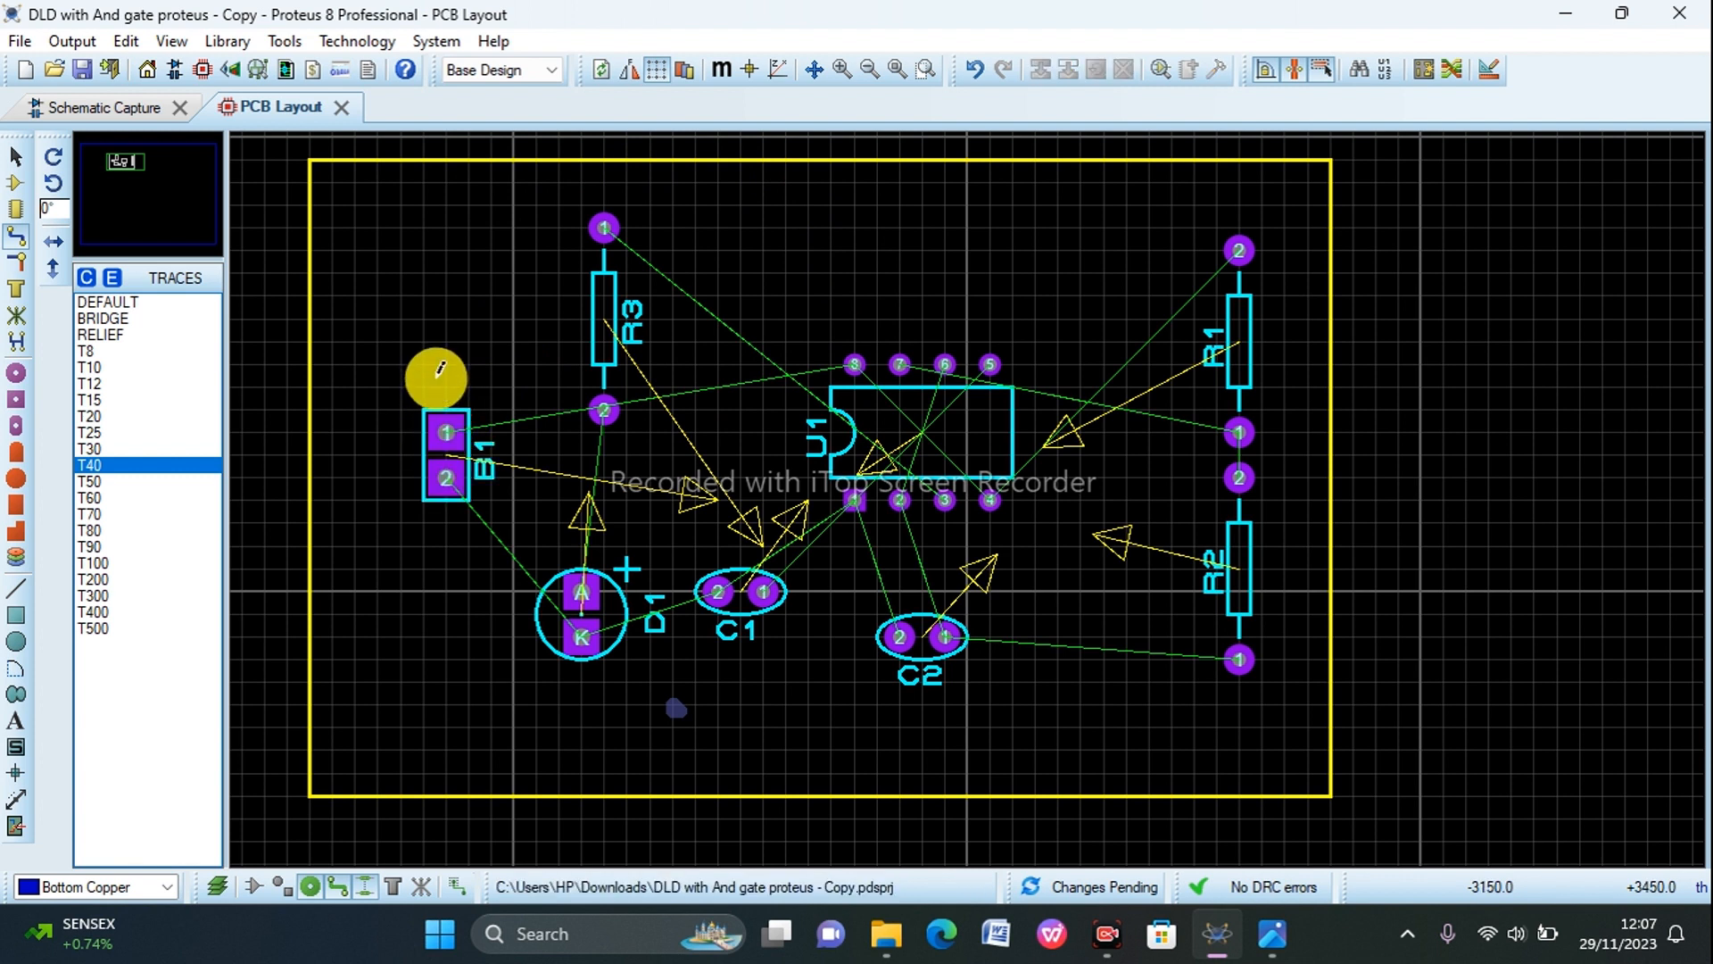
pyautogui.click(451, 424)
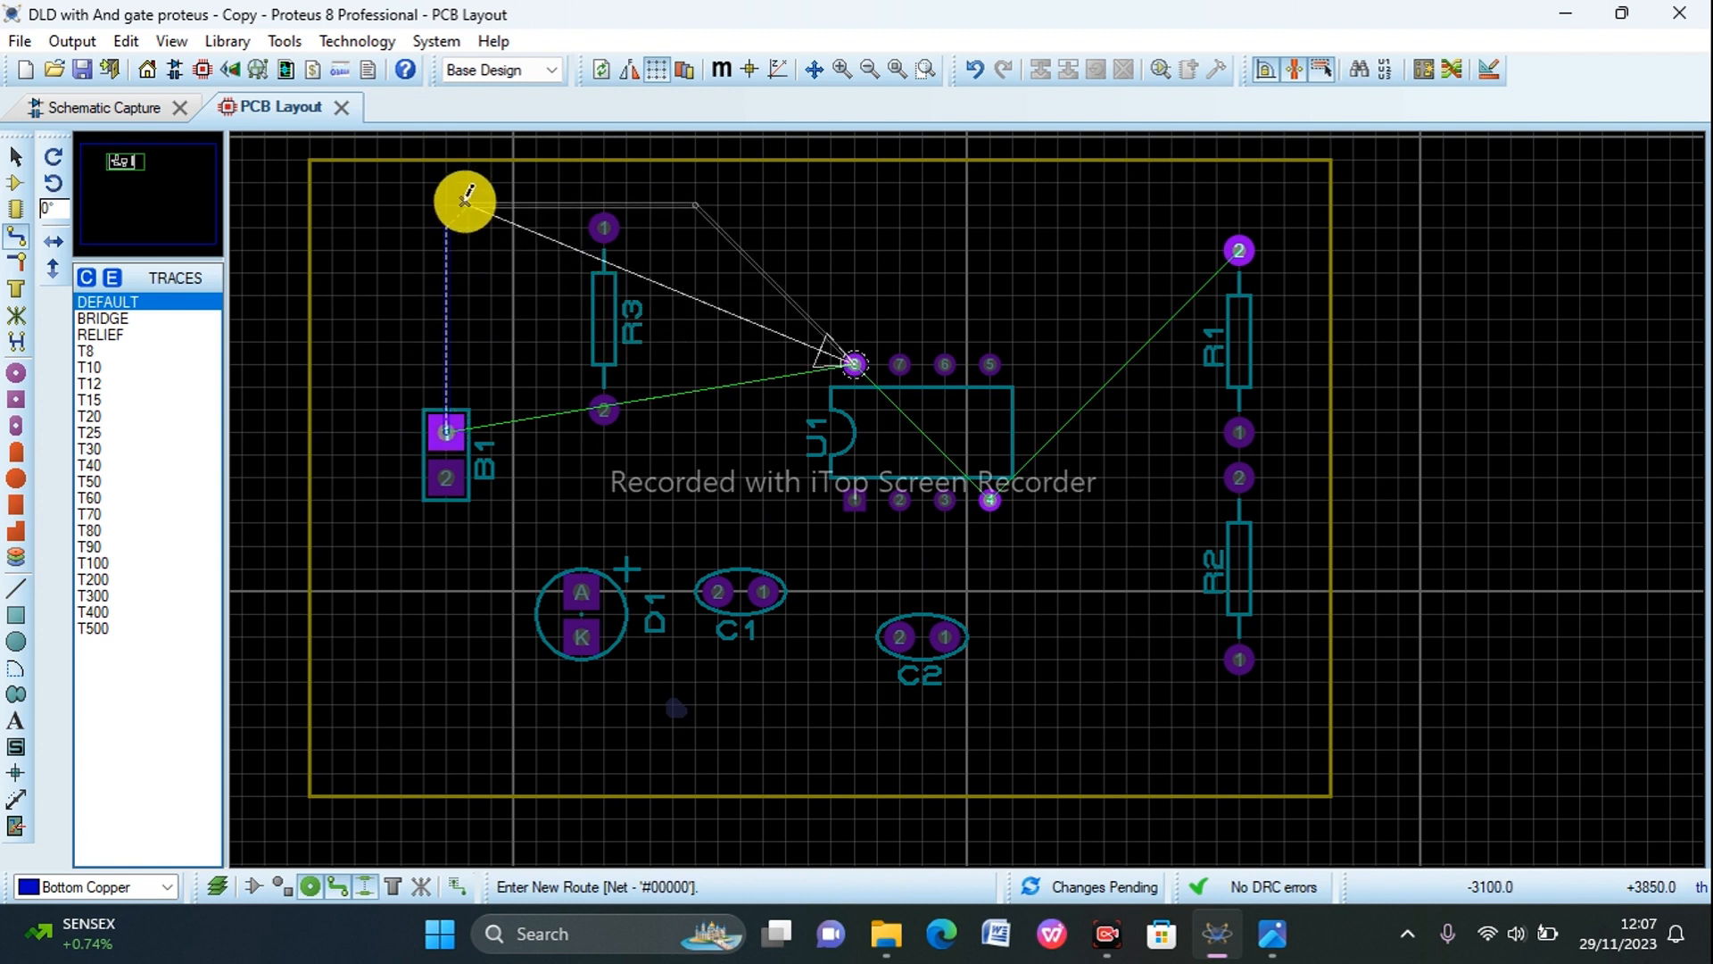
pyautogui.click(464, 193)
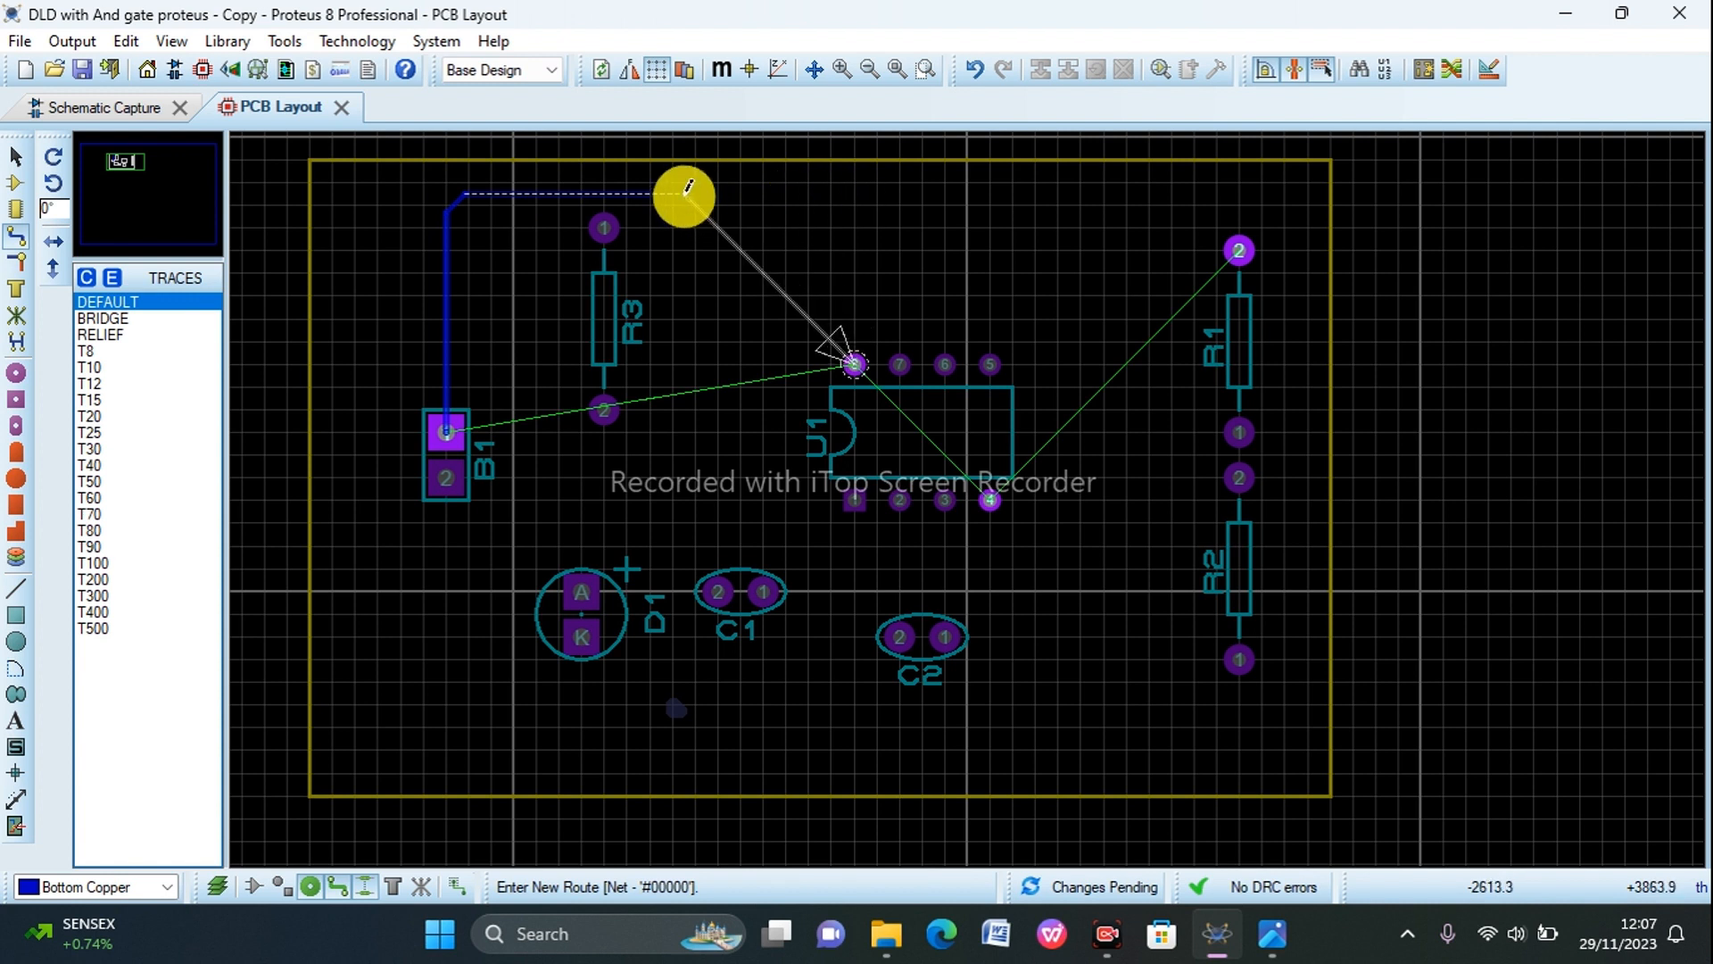
pyautogui.click(685, 193)
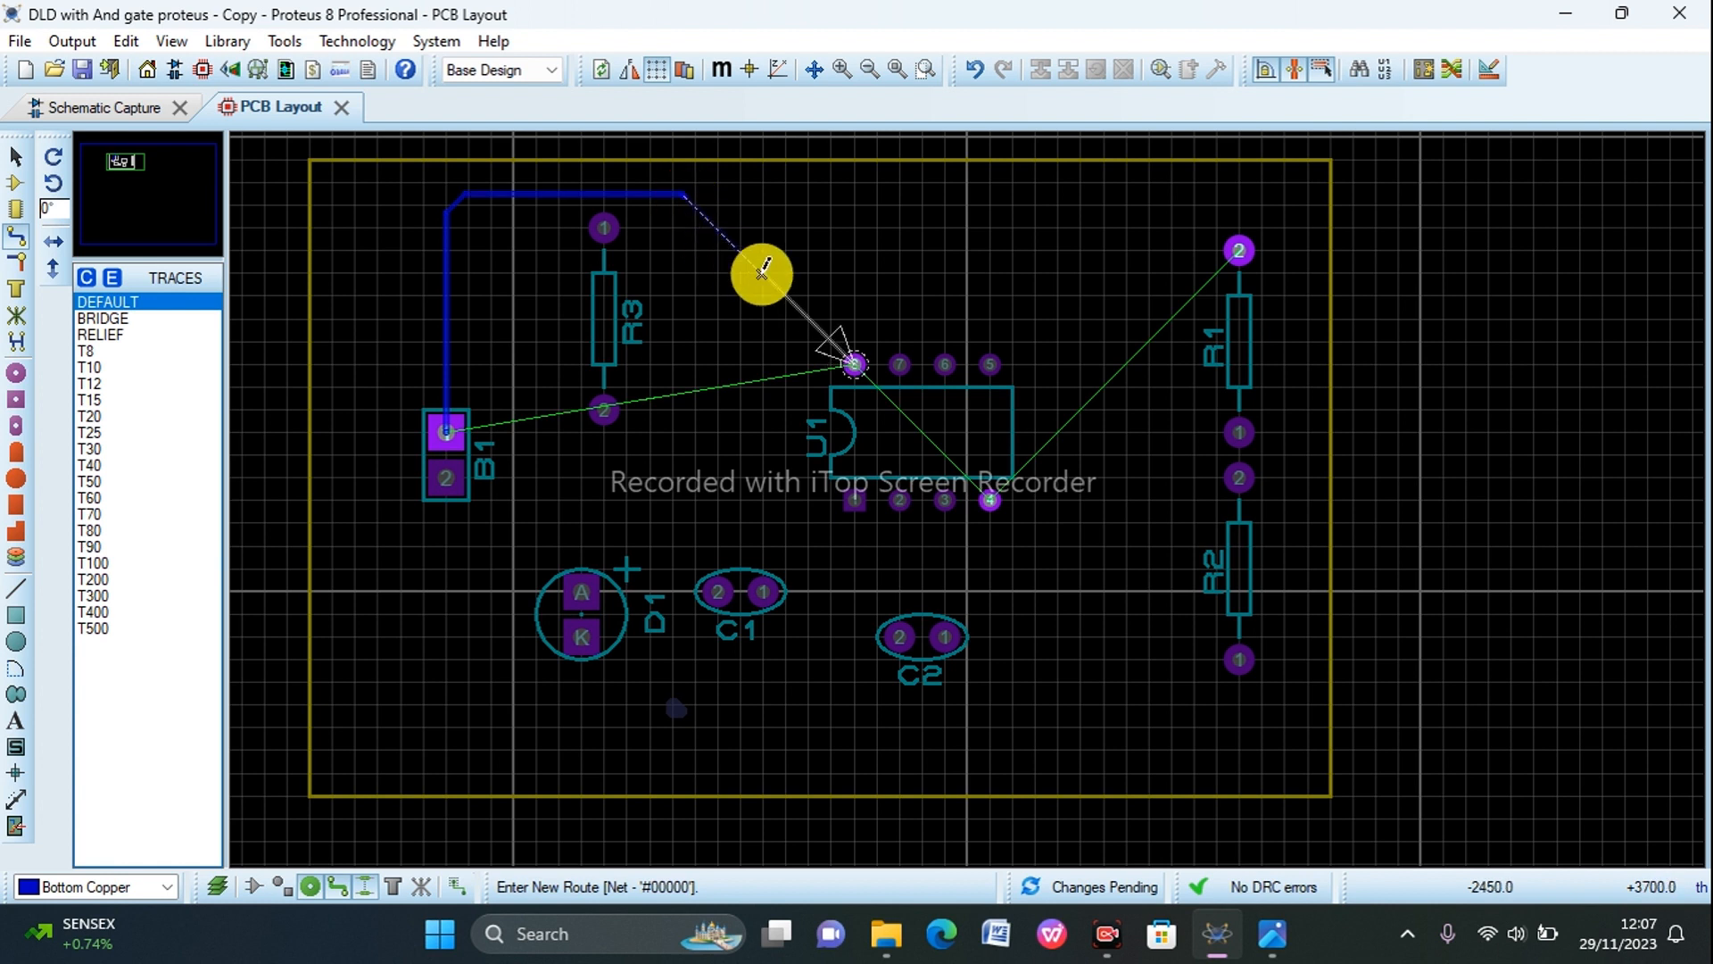
pyautogui.click(856, 363)
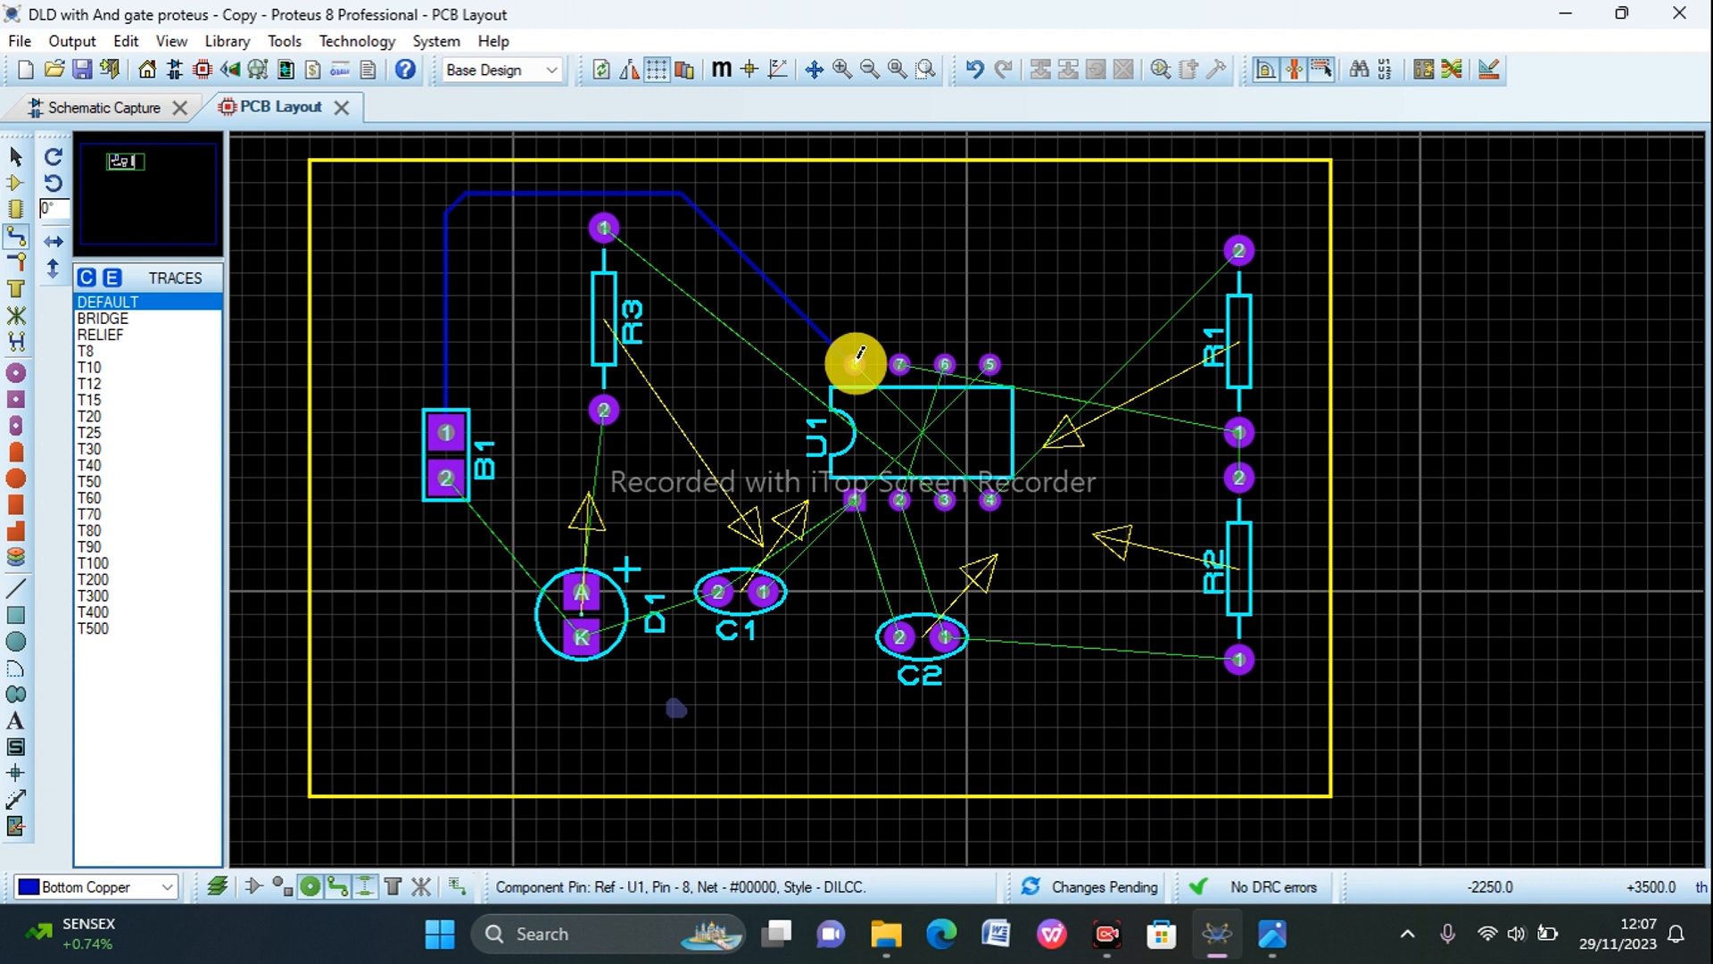
# Step: Change the trace style of the track between B1 and U1 to T30
pyautogui.rightClick(792, 298)
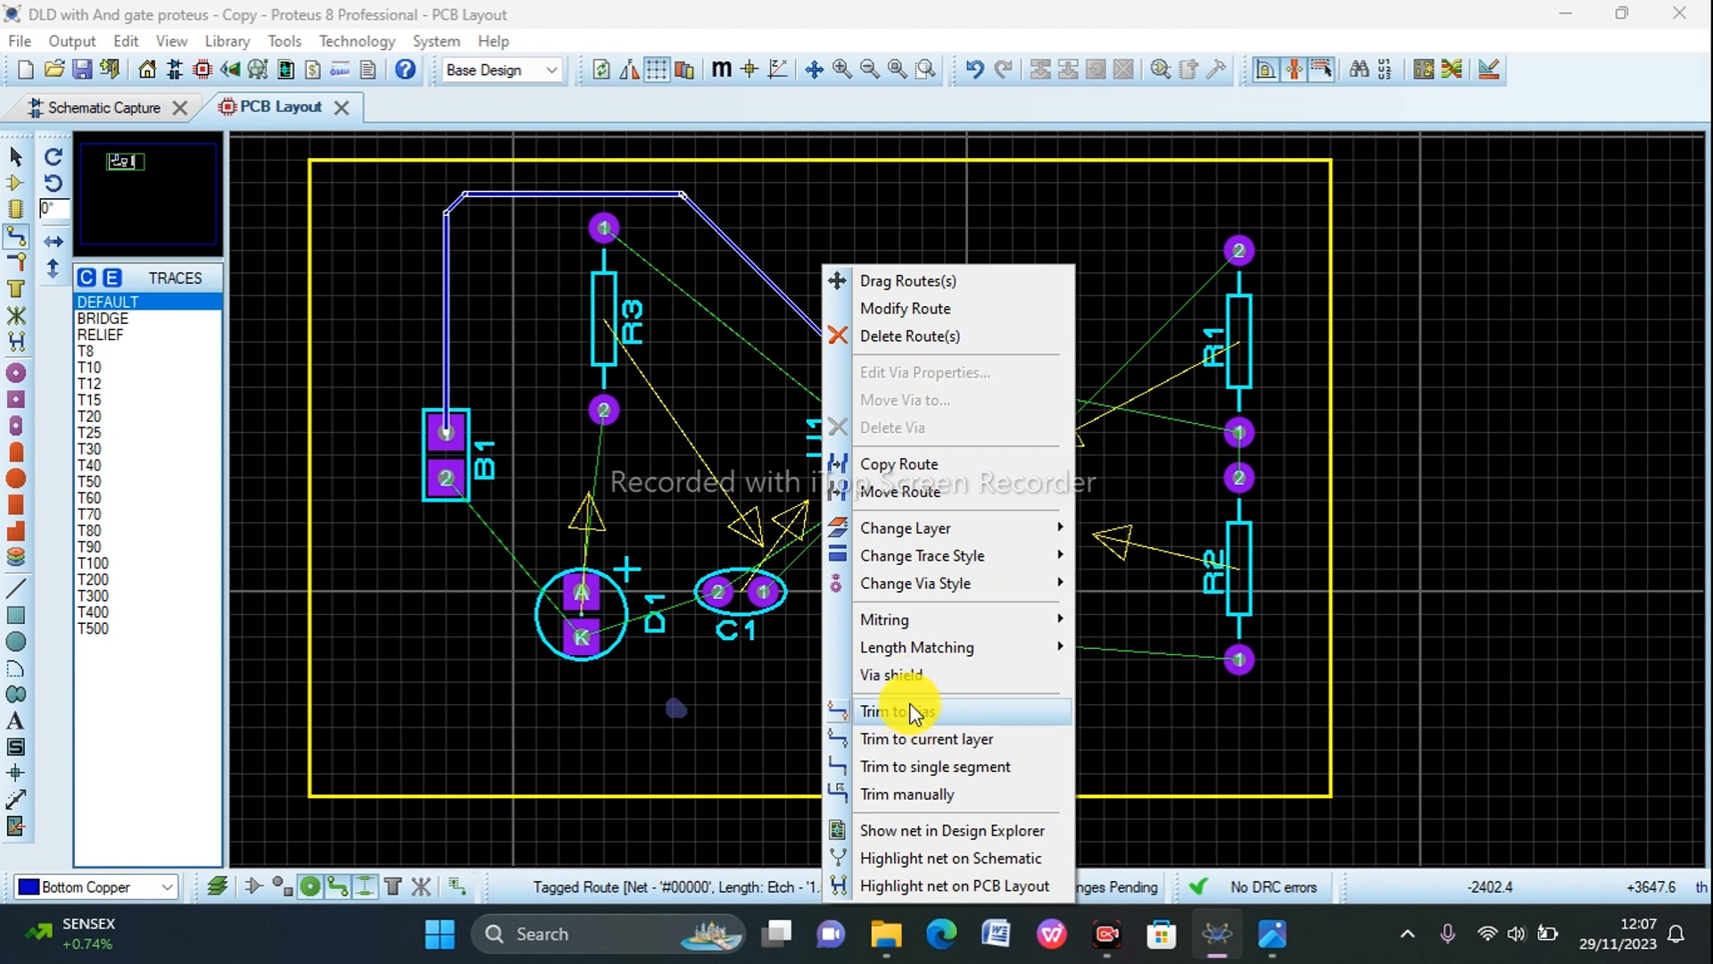
pyautogui.moveTo(913, 560)
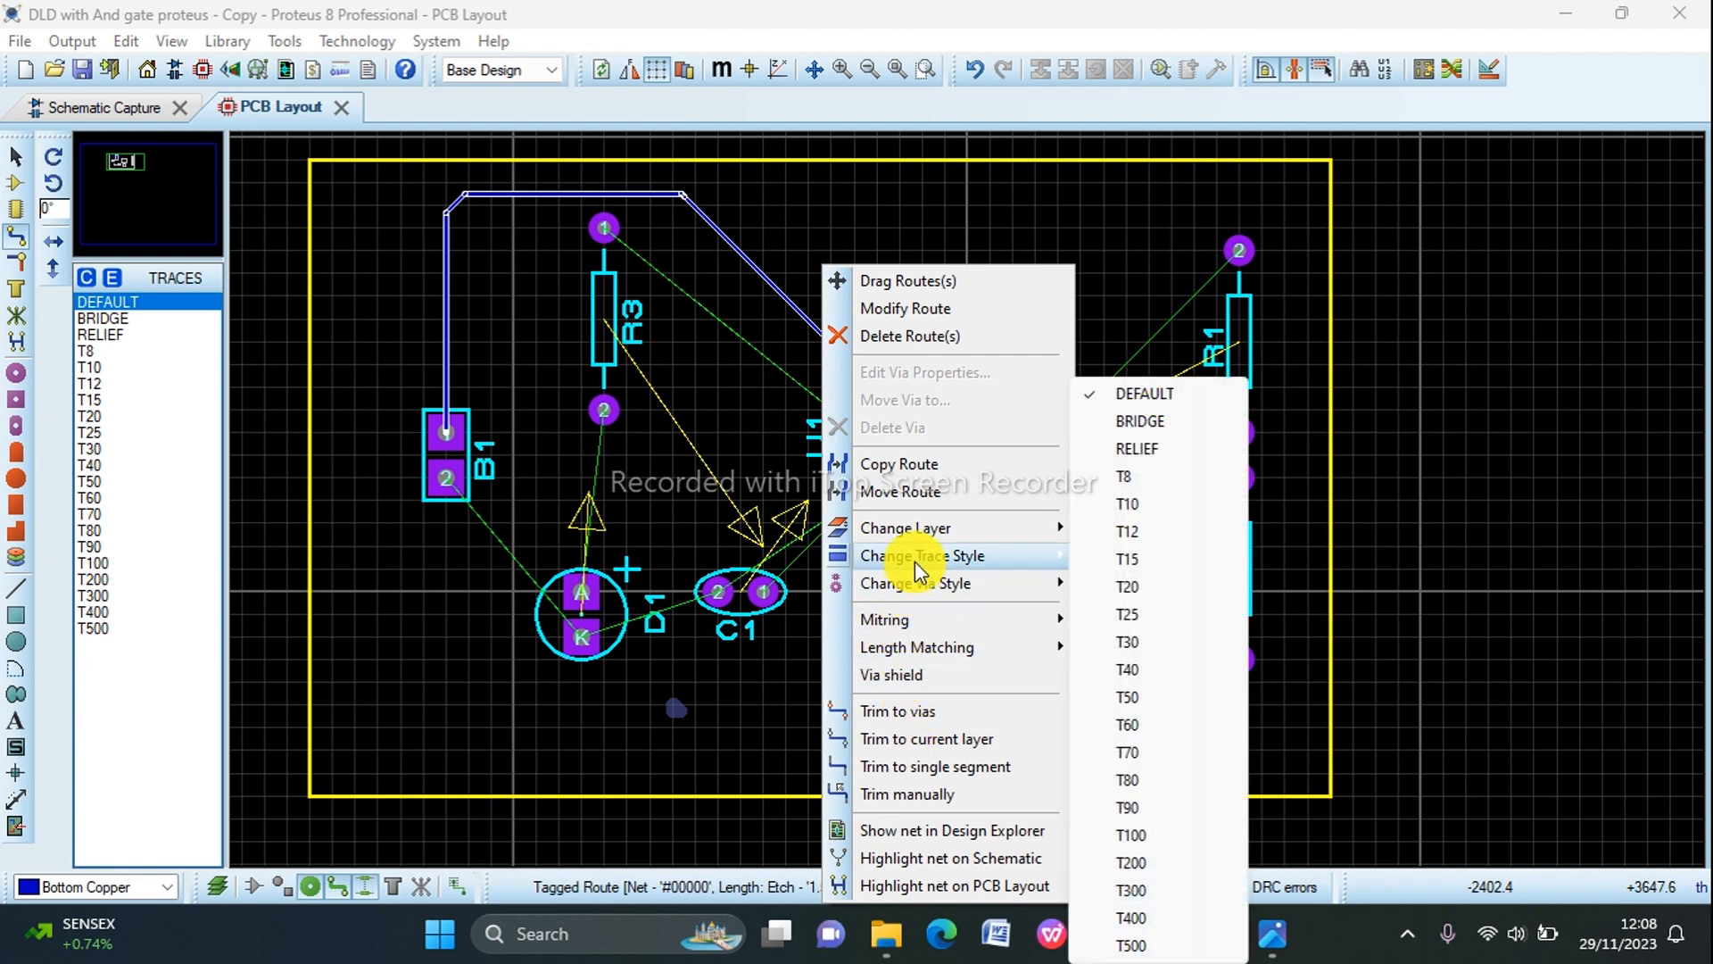
pyautogui.click(1123, 646)
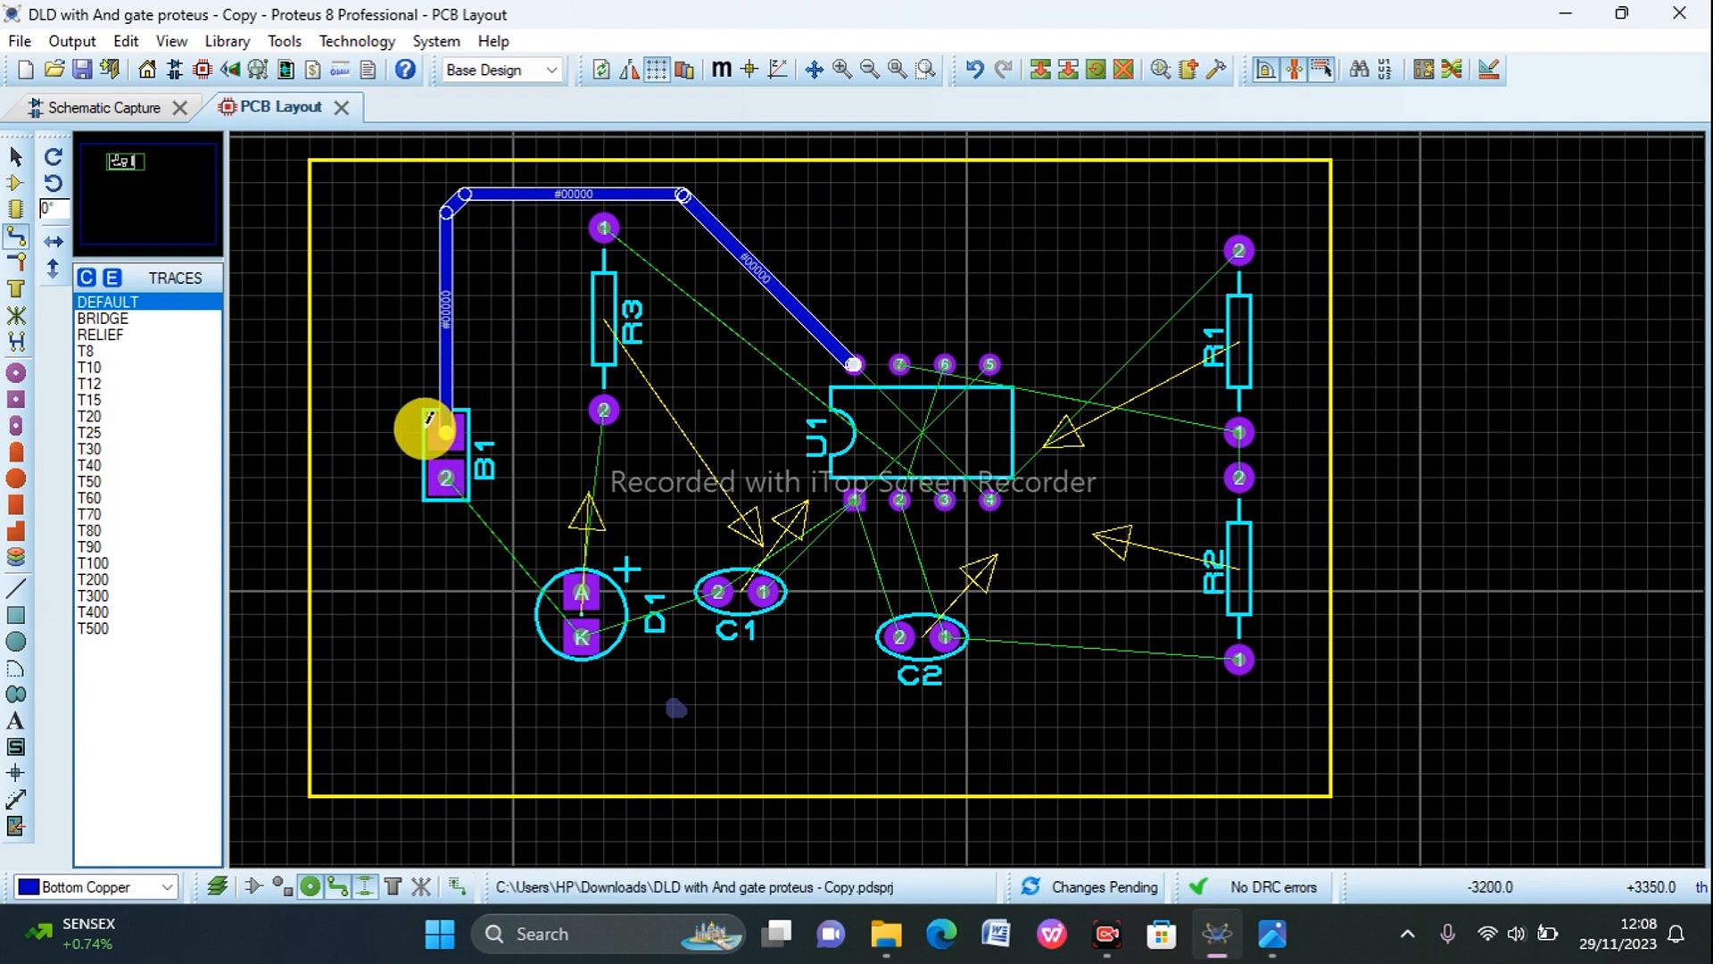
# Step: Check the wiring of U1, B1, R3 and D1 on the schematic and return to the PCB layout
pyautogui.click(89, 108)
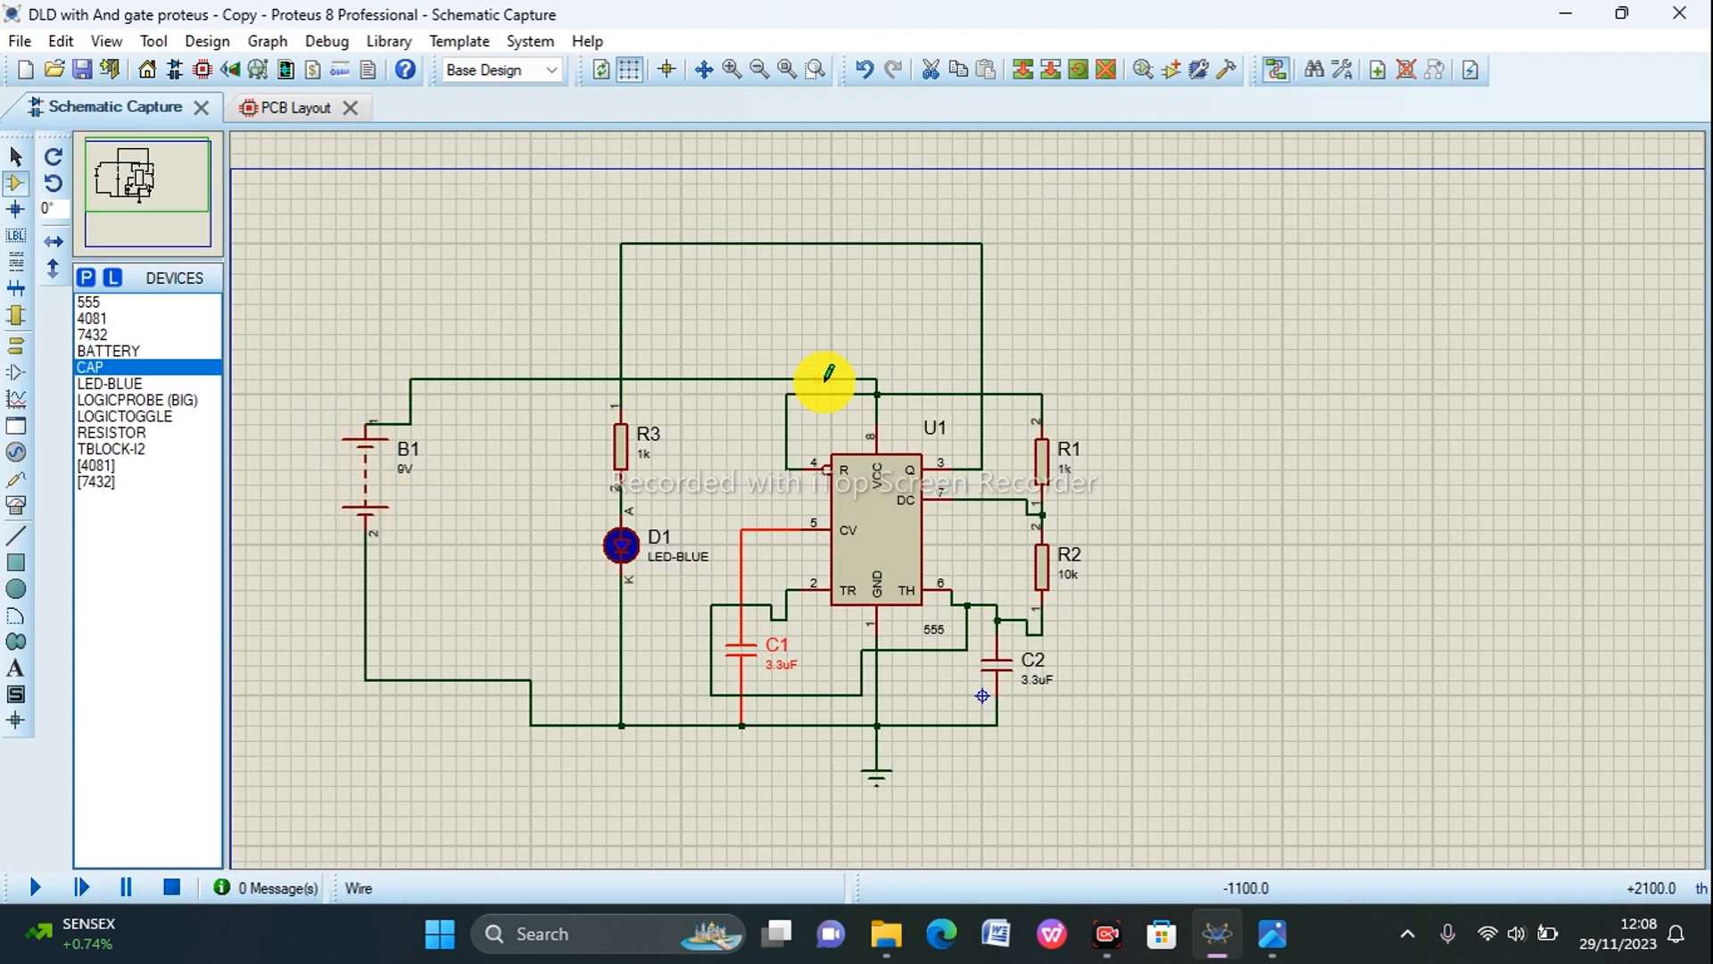
pyautogui.scroll(3, 883, 432)
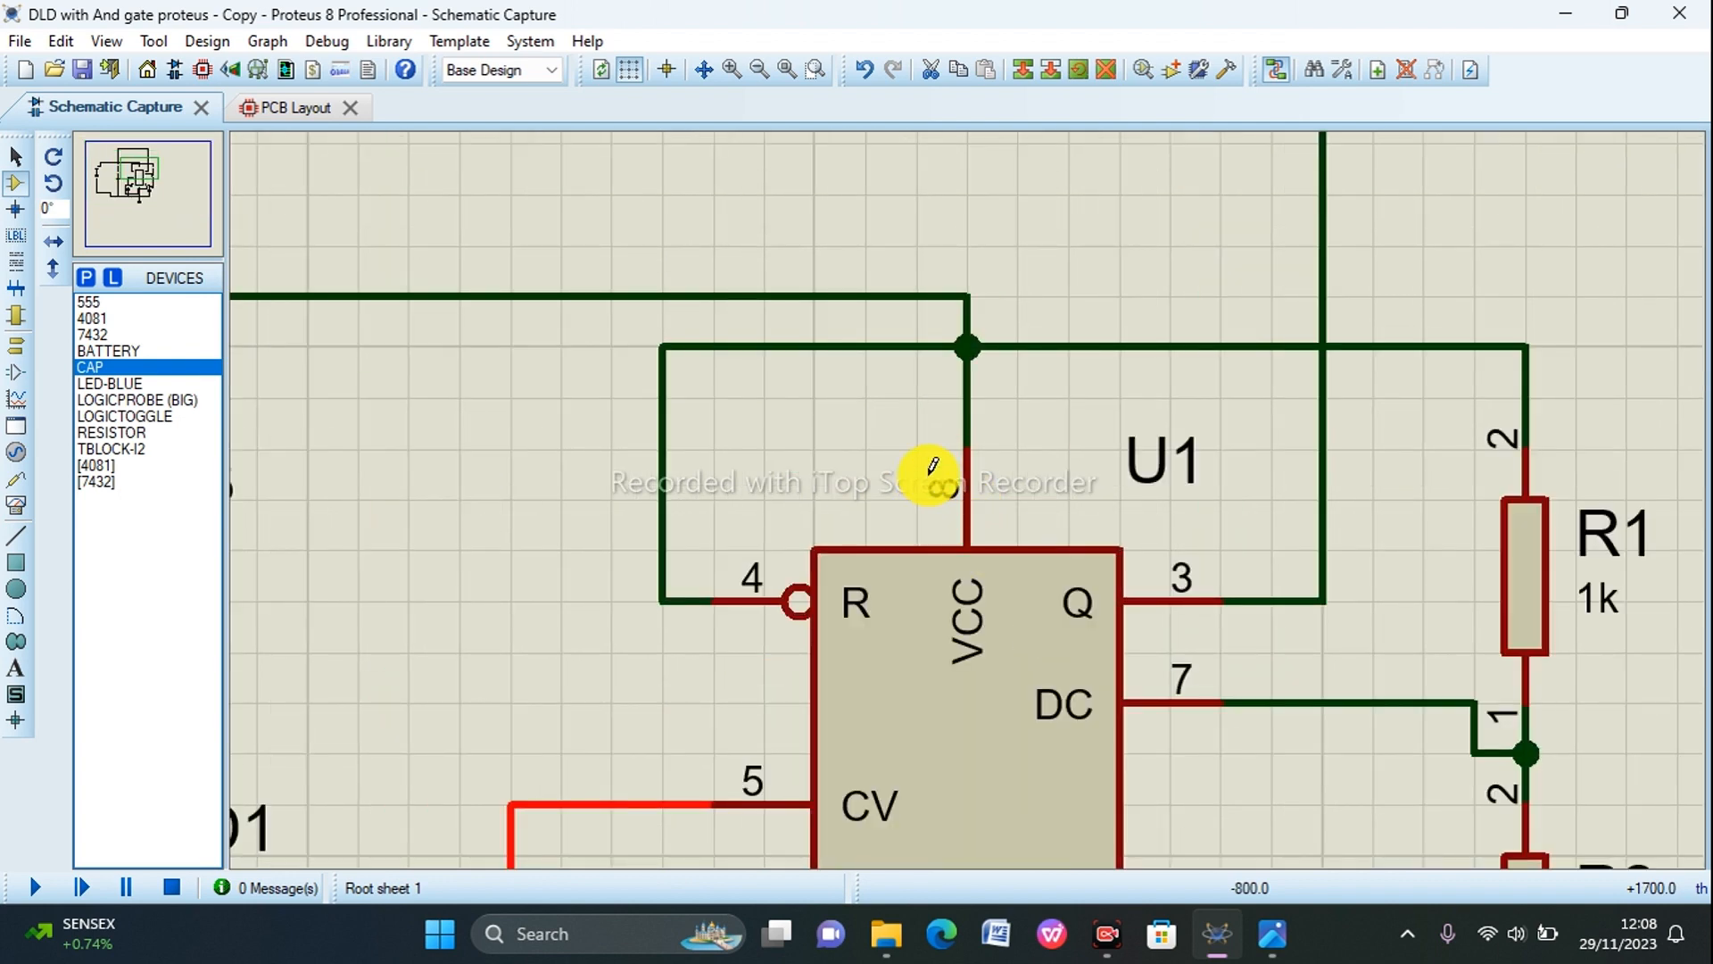
pyautogui.scroll(-3, 971, 464)
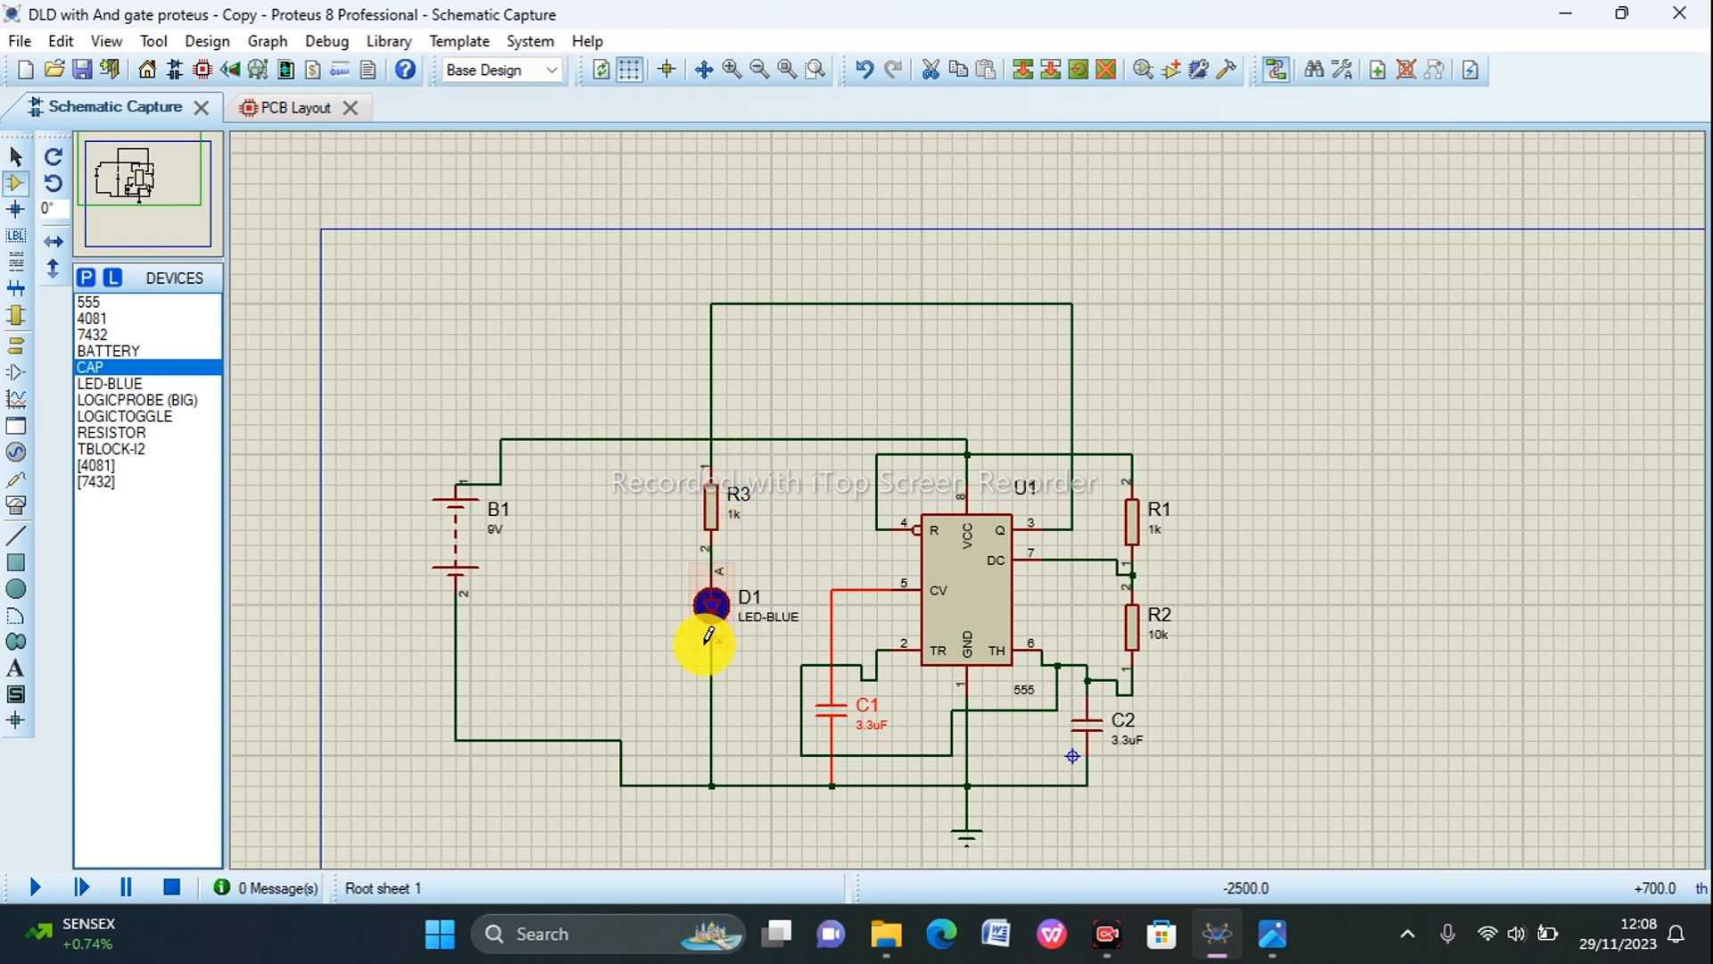
pyautogui.scroll(2, 715, 614)
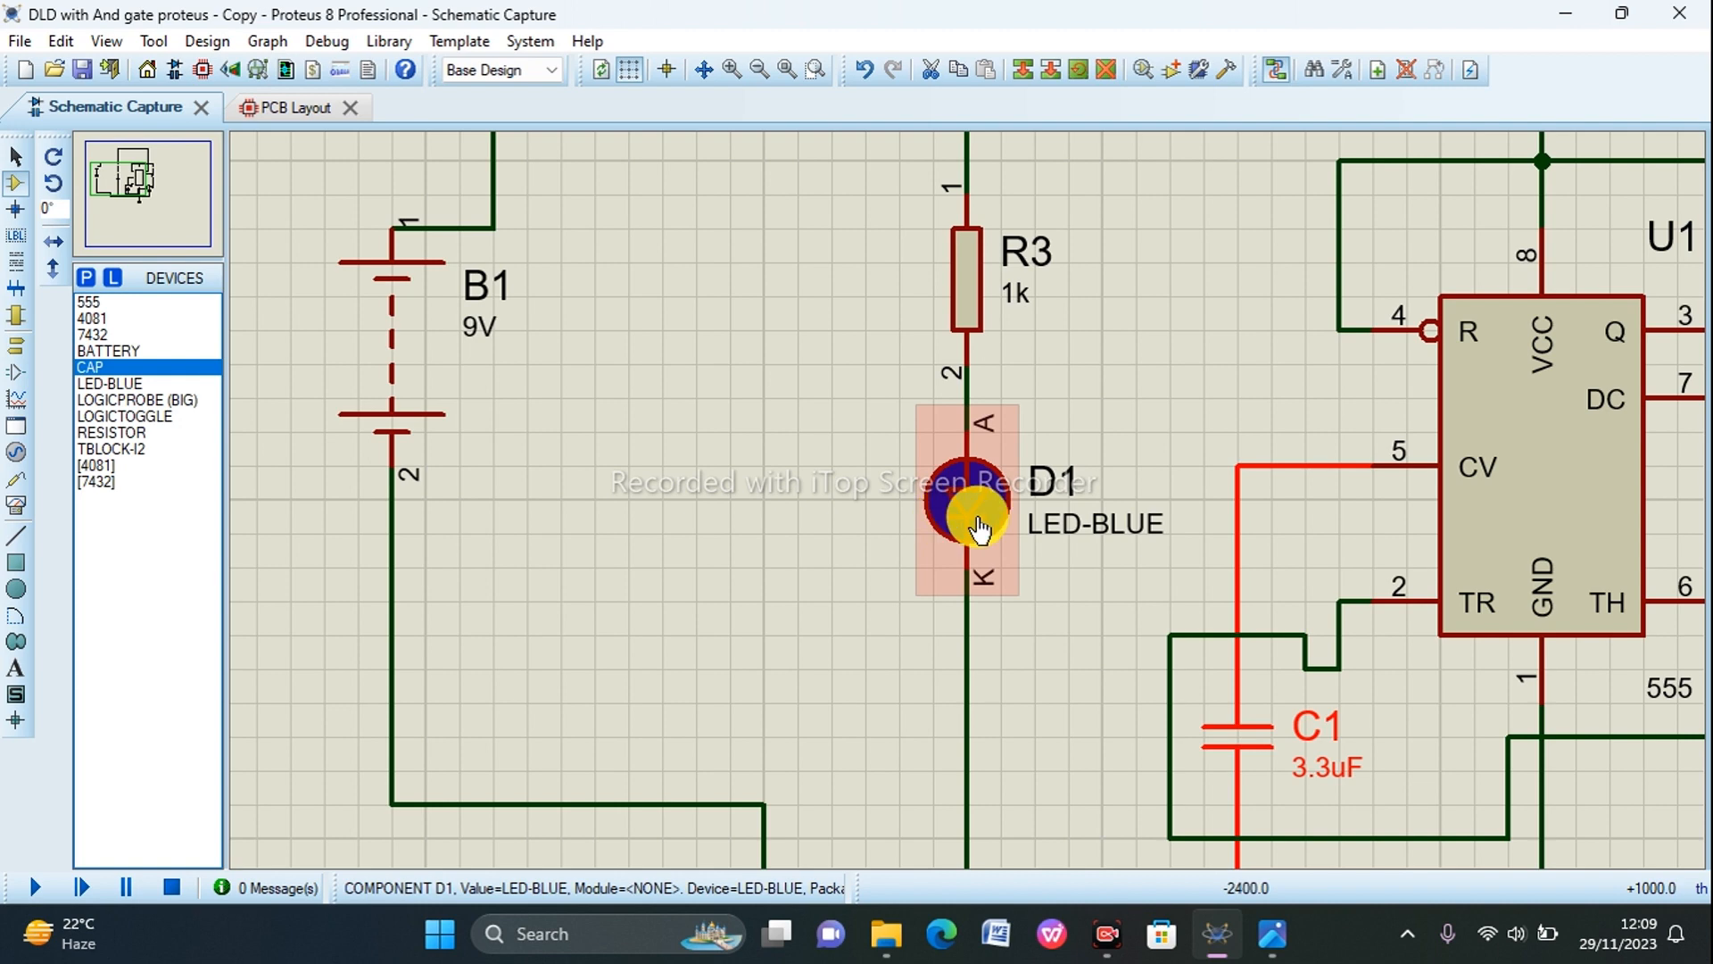
pyautogui.scroll(-1, 979, 528)
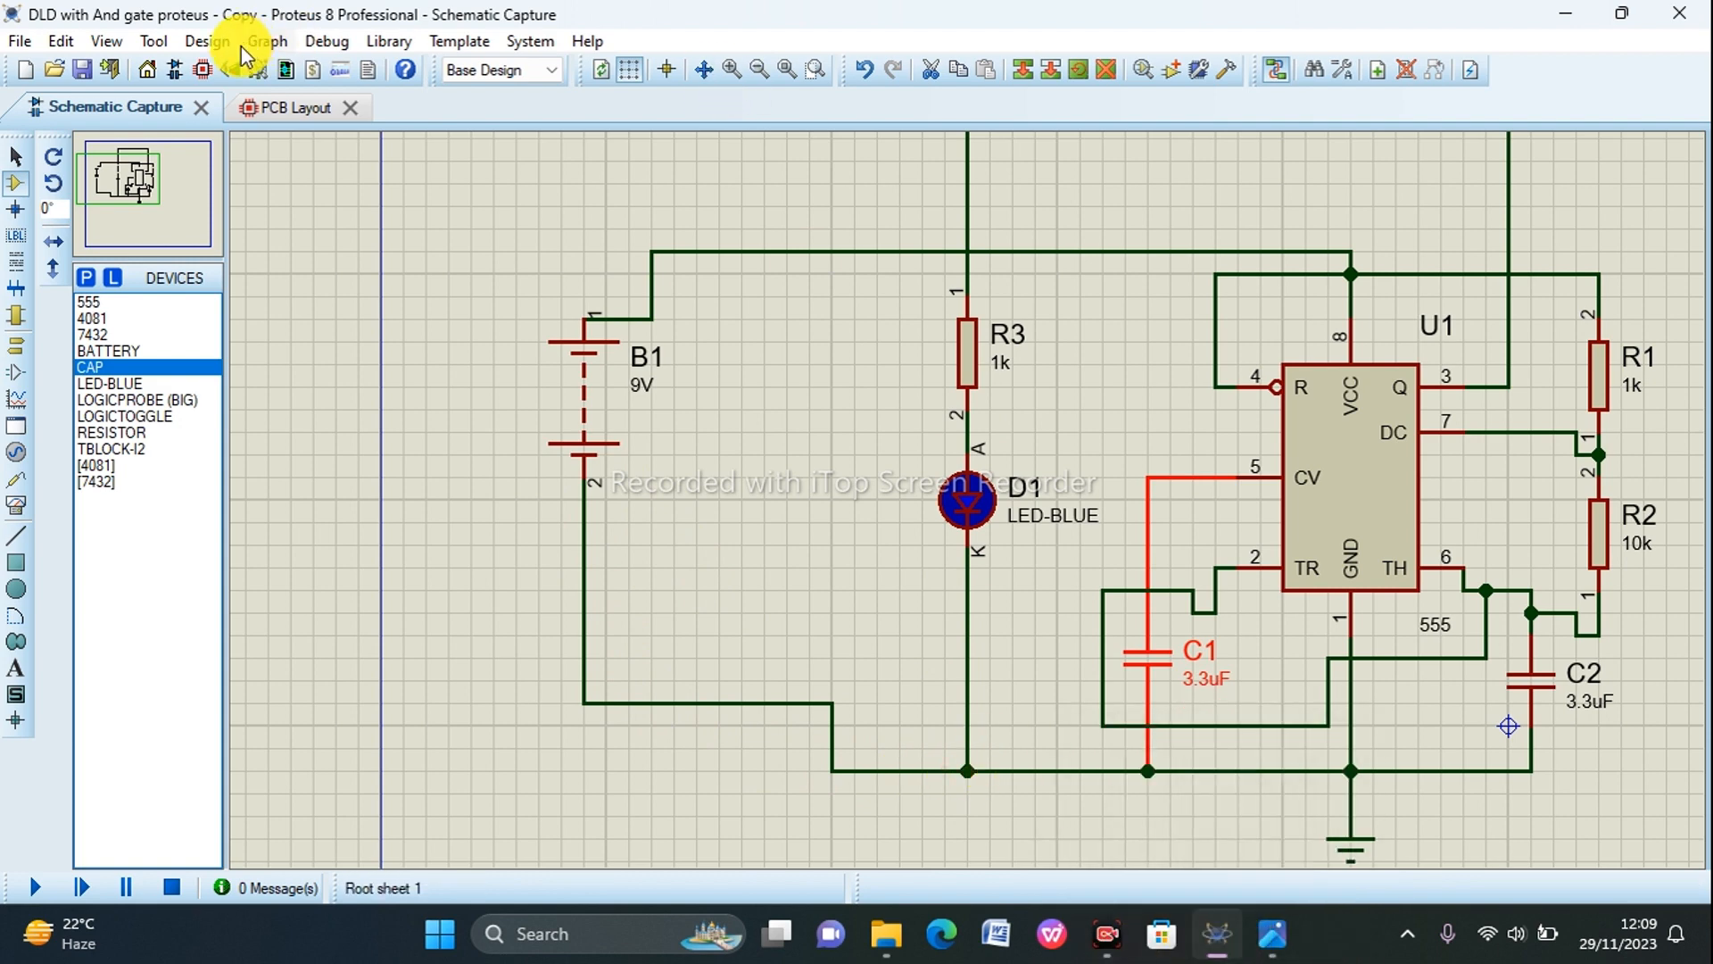
pyautogui.click(294, 114)
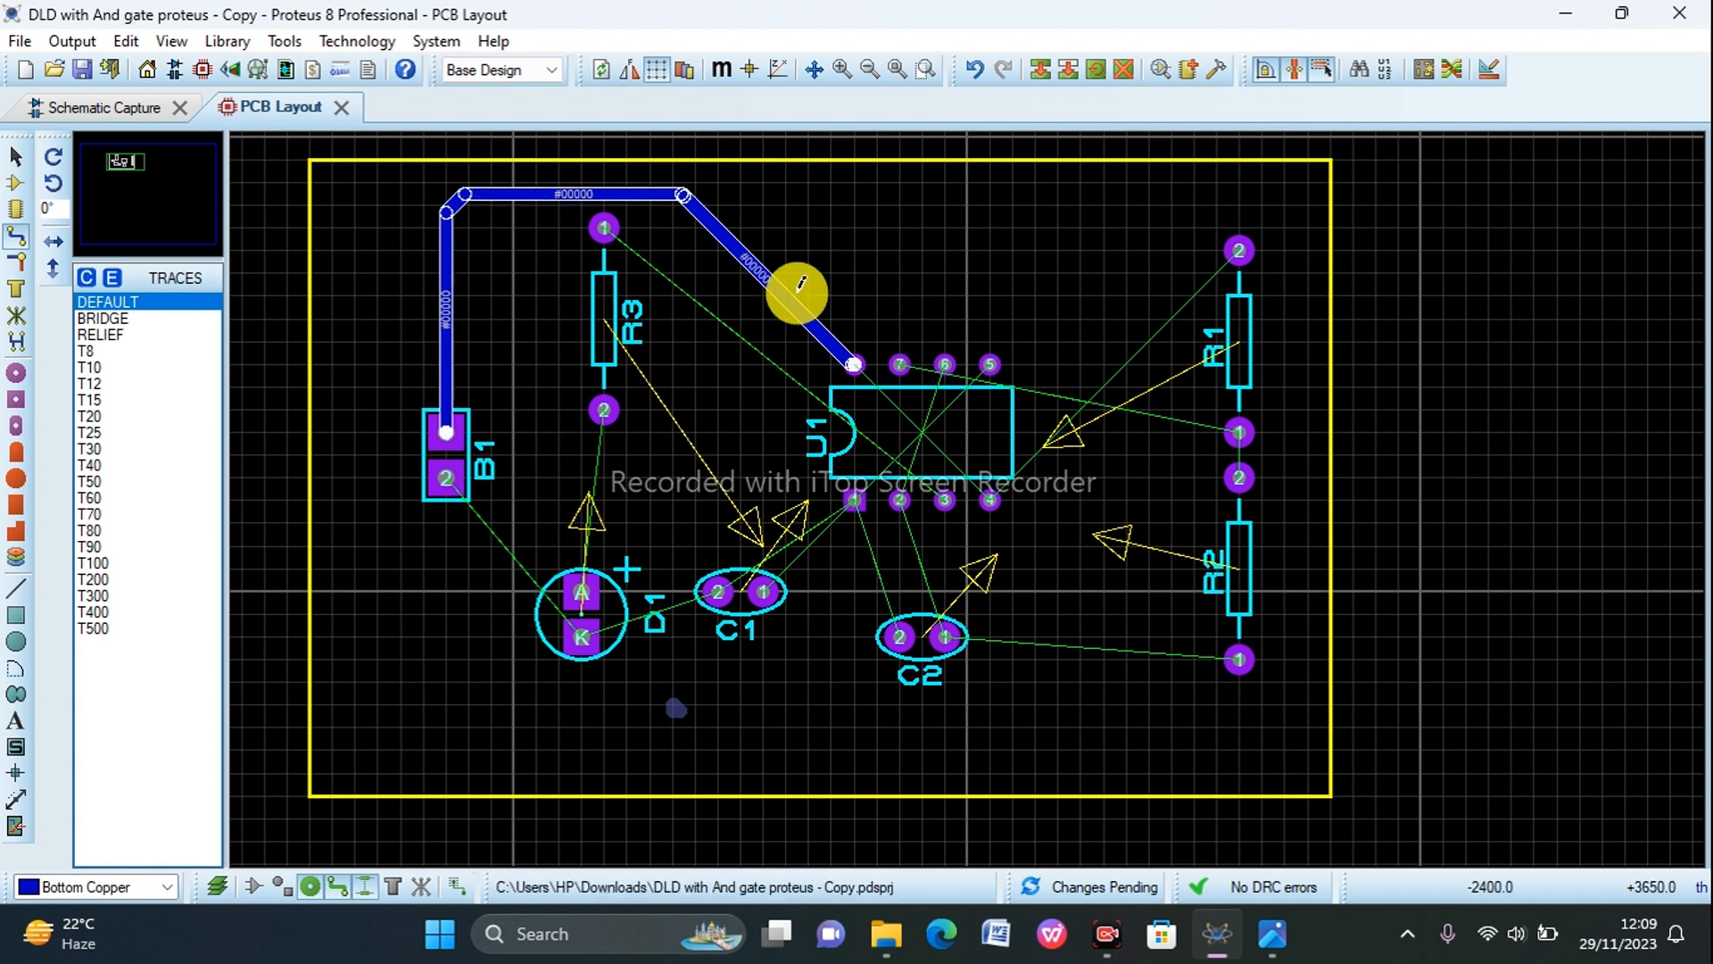
# Step: Route a Bottom Copper track from U1 pin 4, crossing R2 and running up outside R1, to R1 pin 2
pyautogui.click(990, 499)
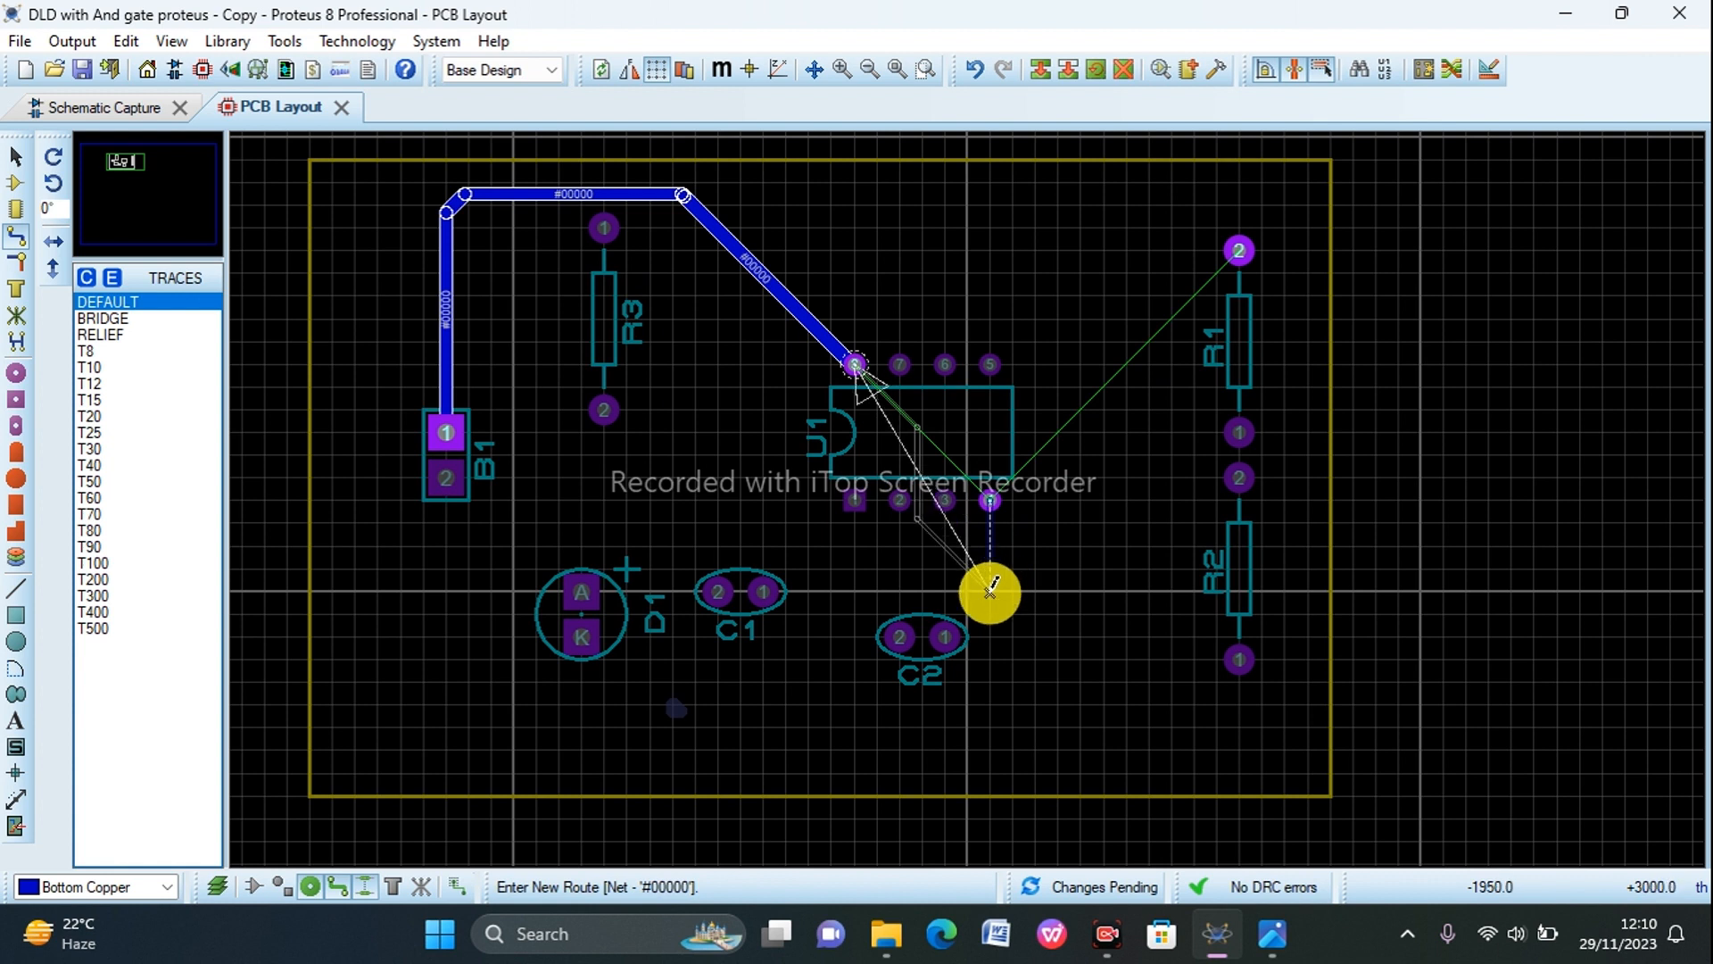
pyautogui.click(989, 589)
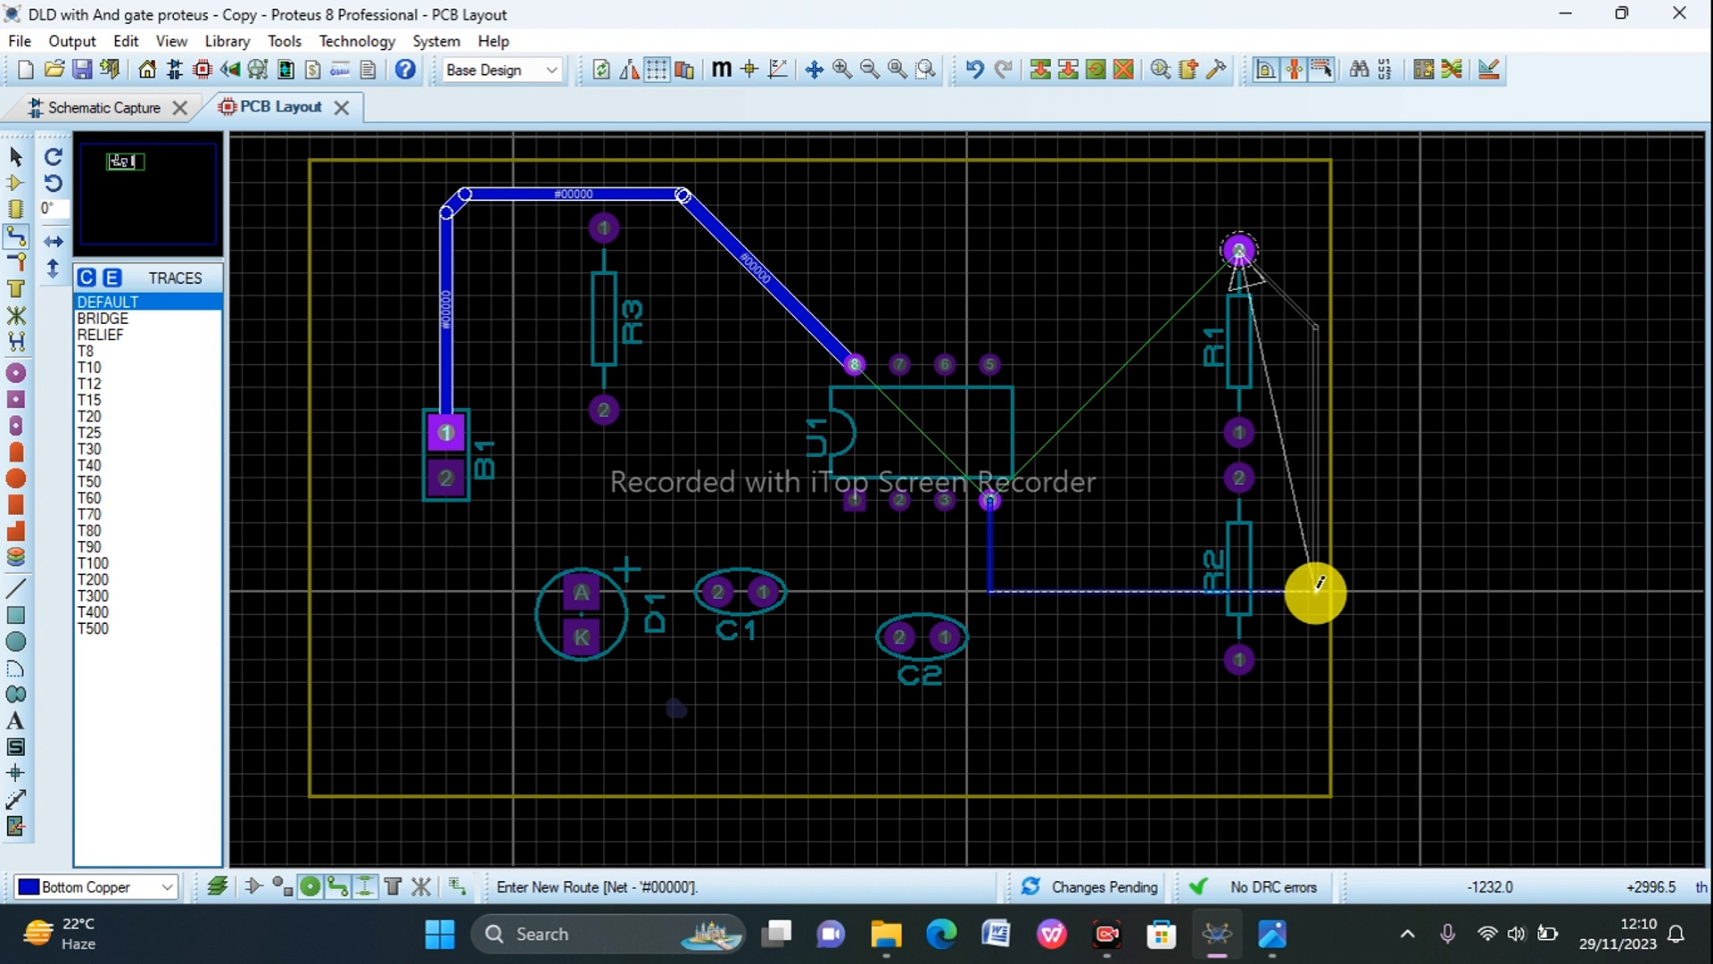
pyautogui.click(1317, 589)
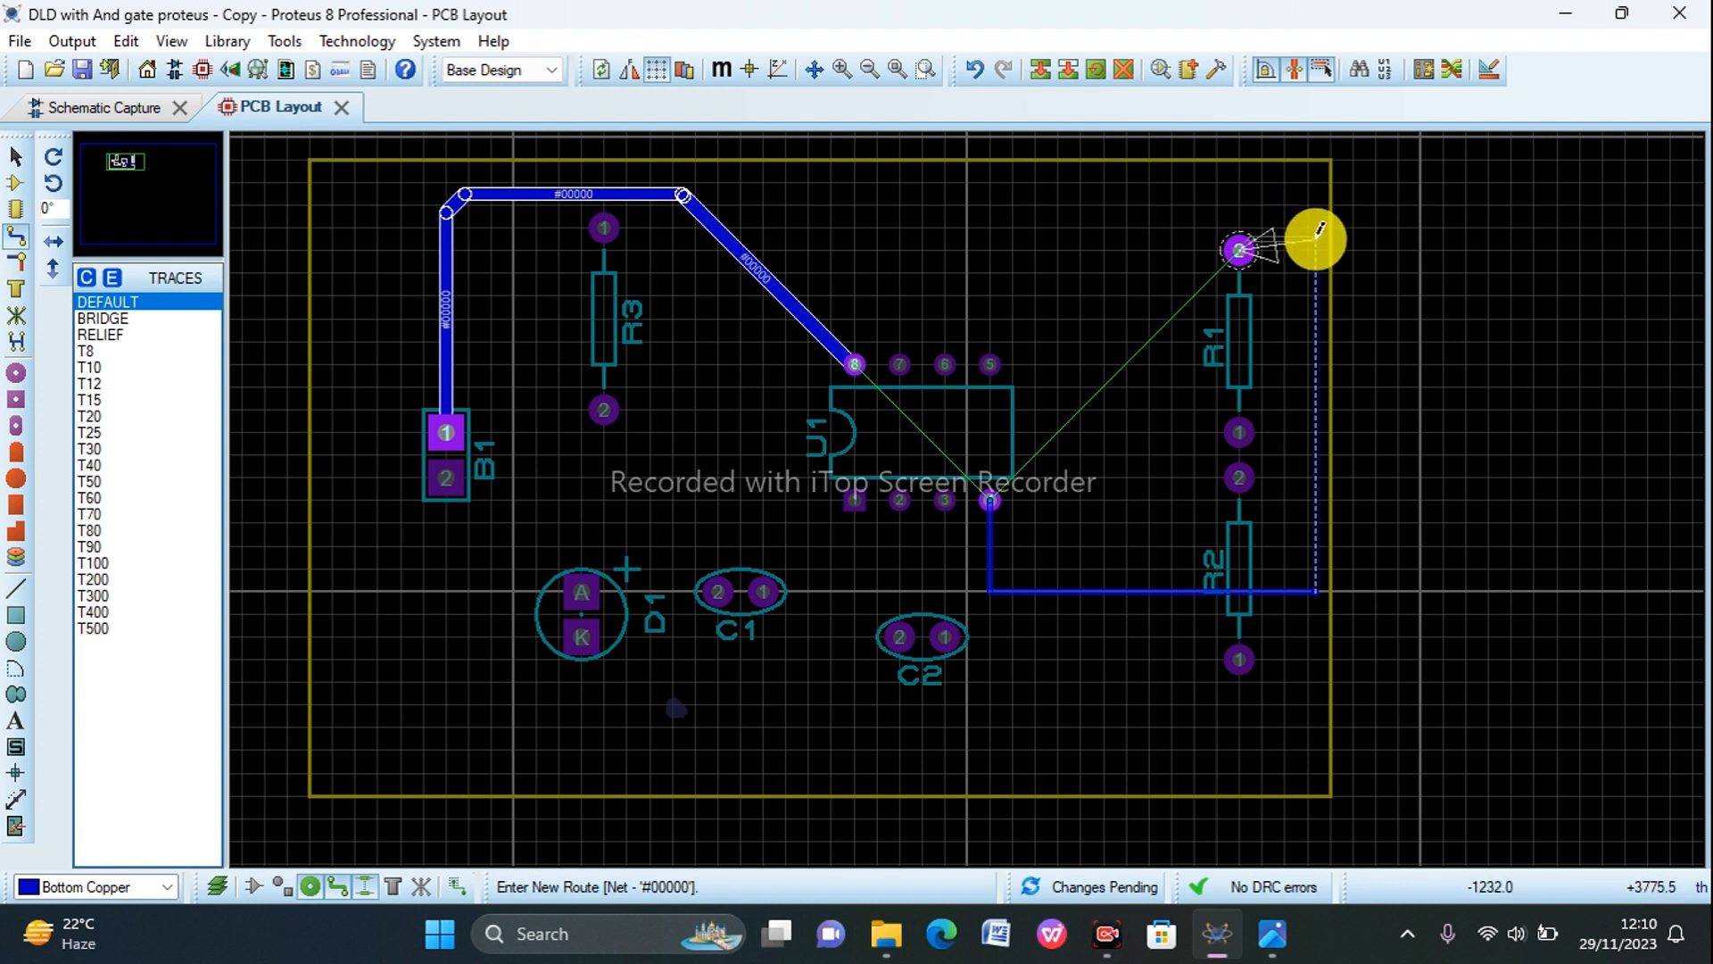
pyautogui.click(1319, 234)
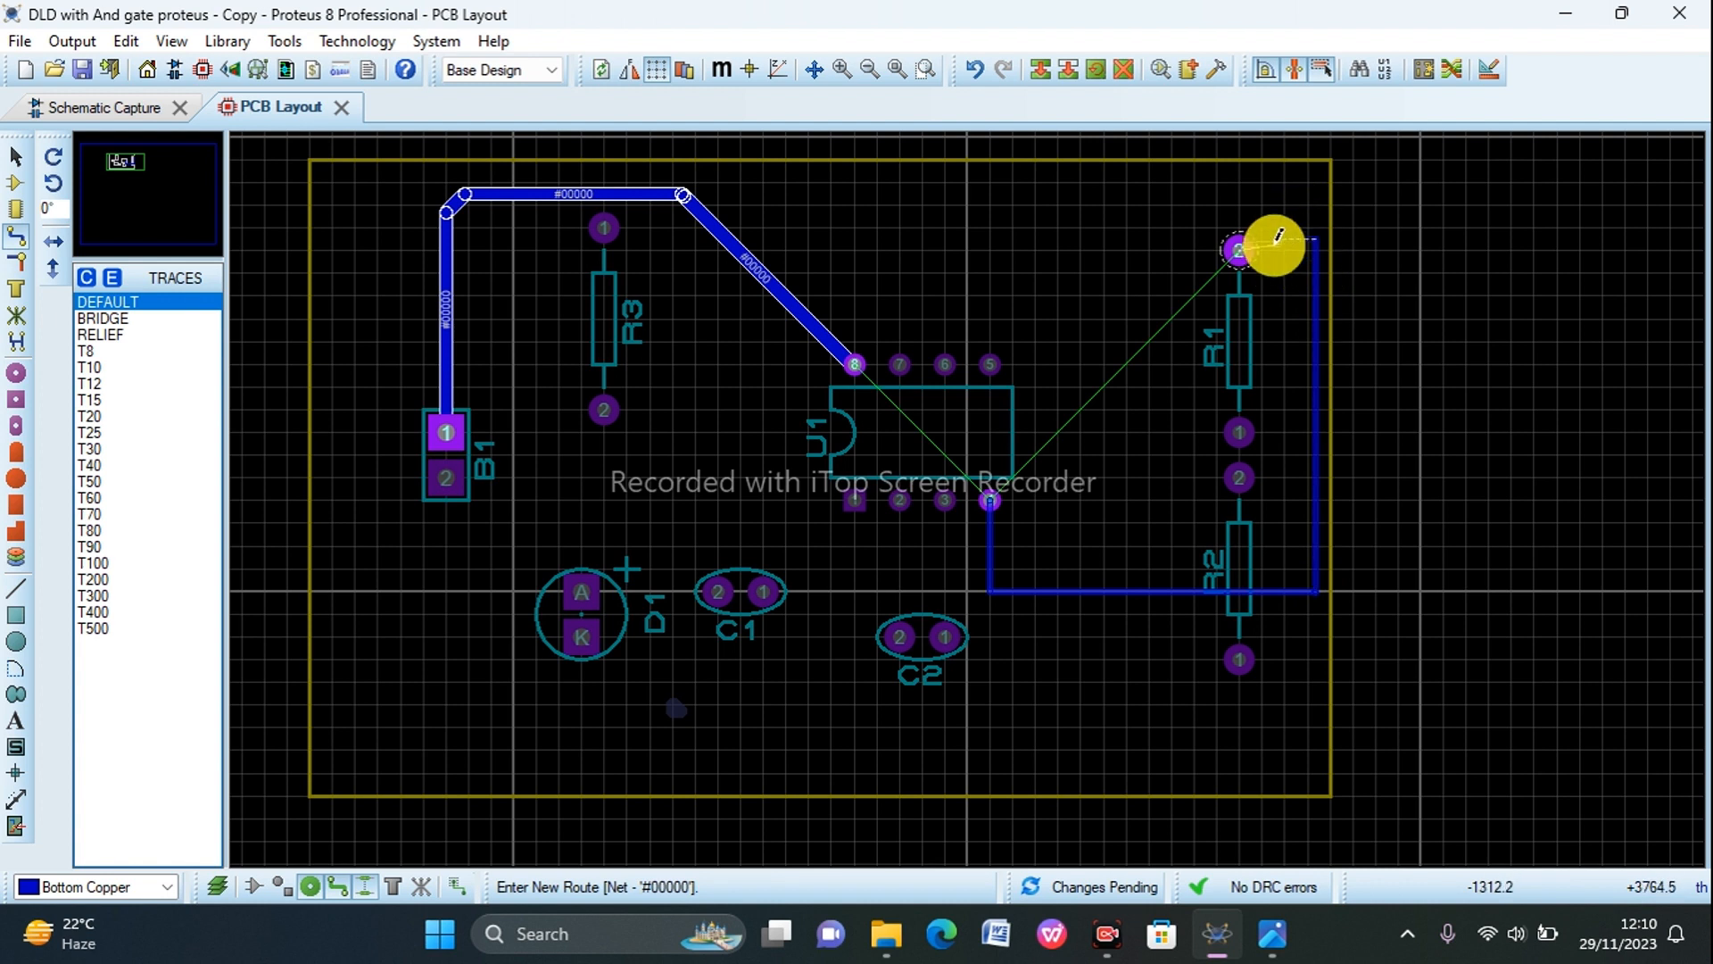
pyautogui.click(1239, 250)
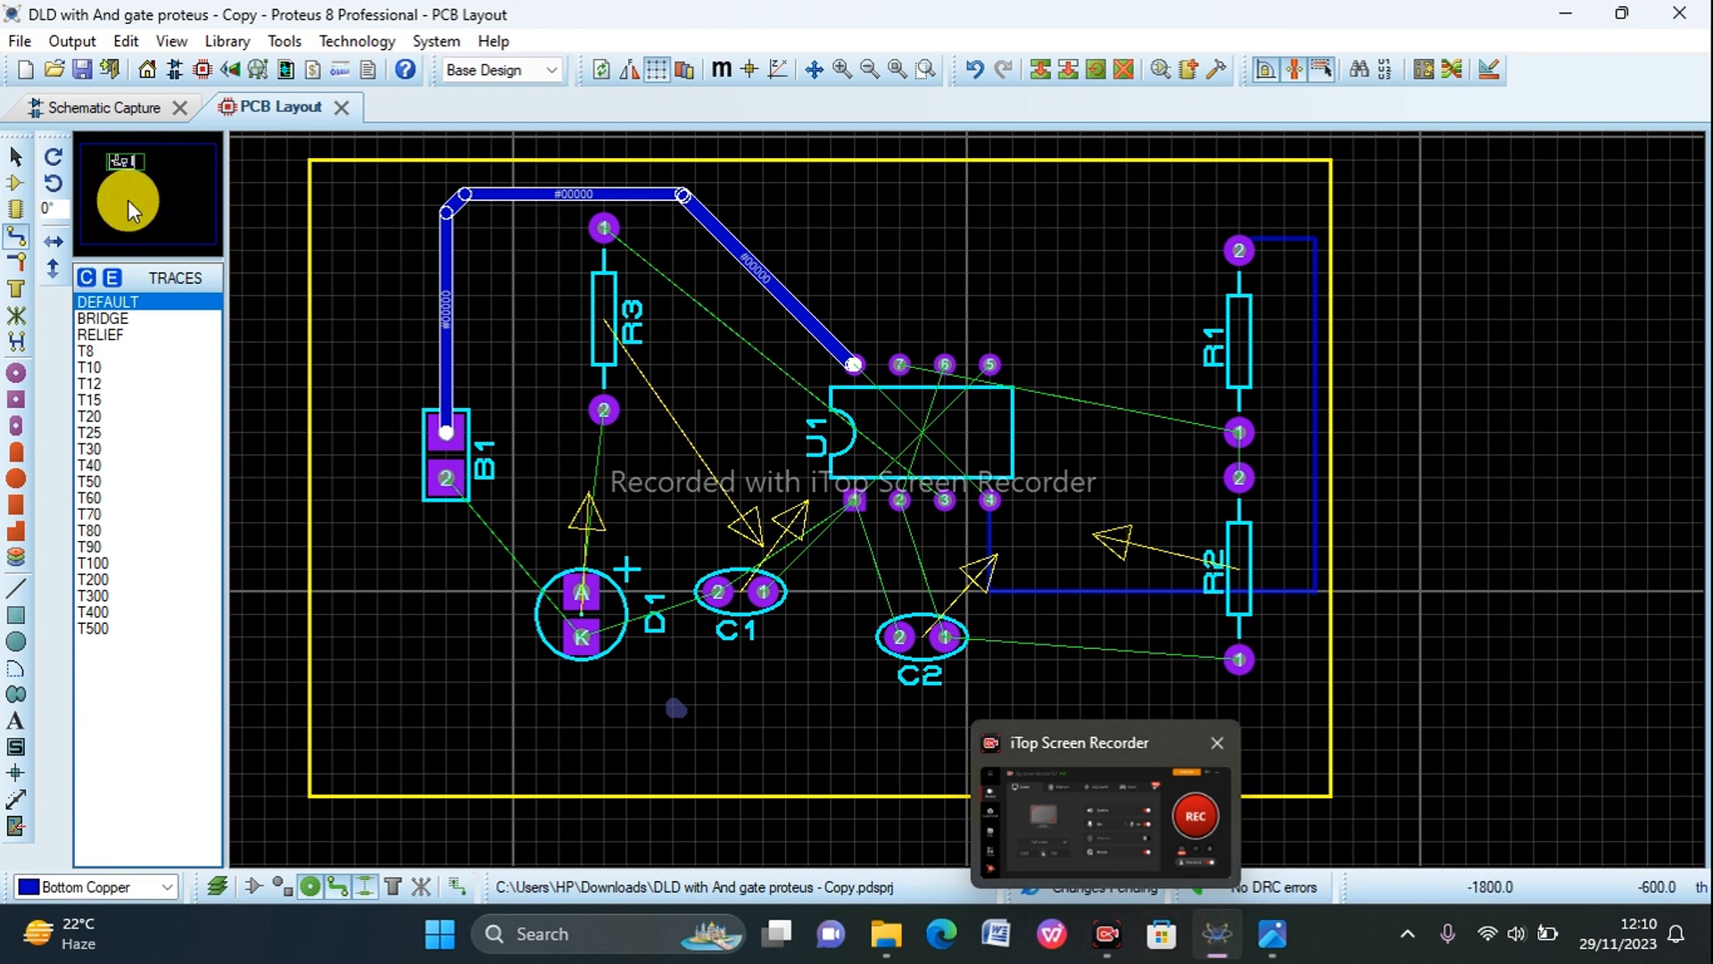
# Step: Check U1's wiring on the schematic and route a Bottom Copper track from U1 pin 3 to R3 pin 1
pyautogui.click(85, 107)
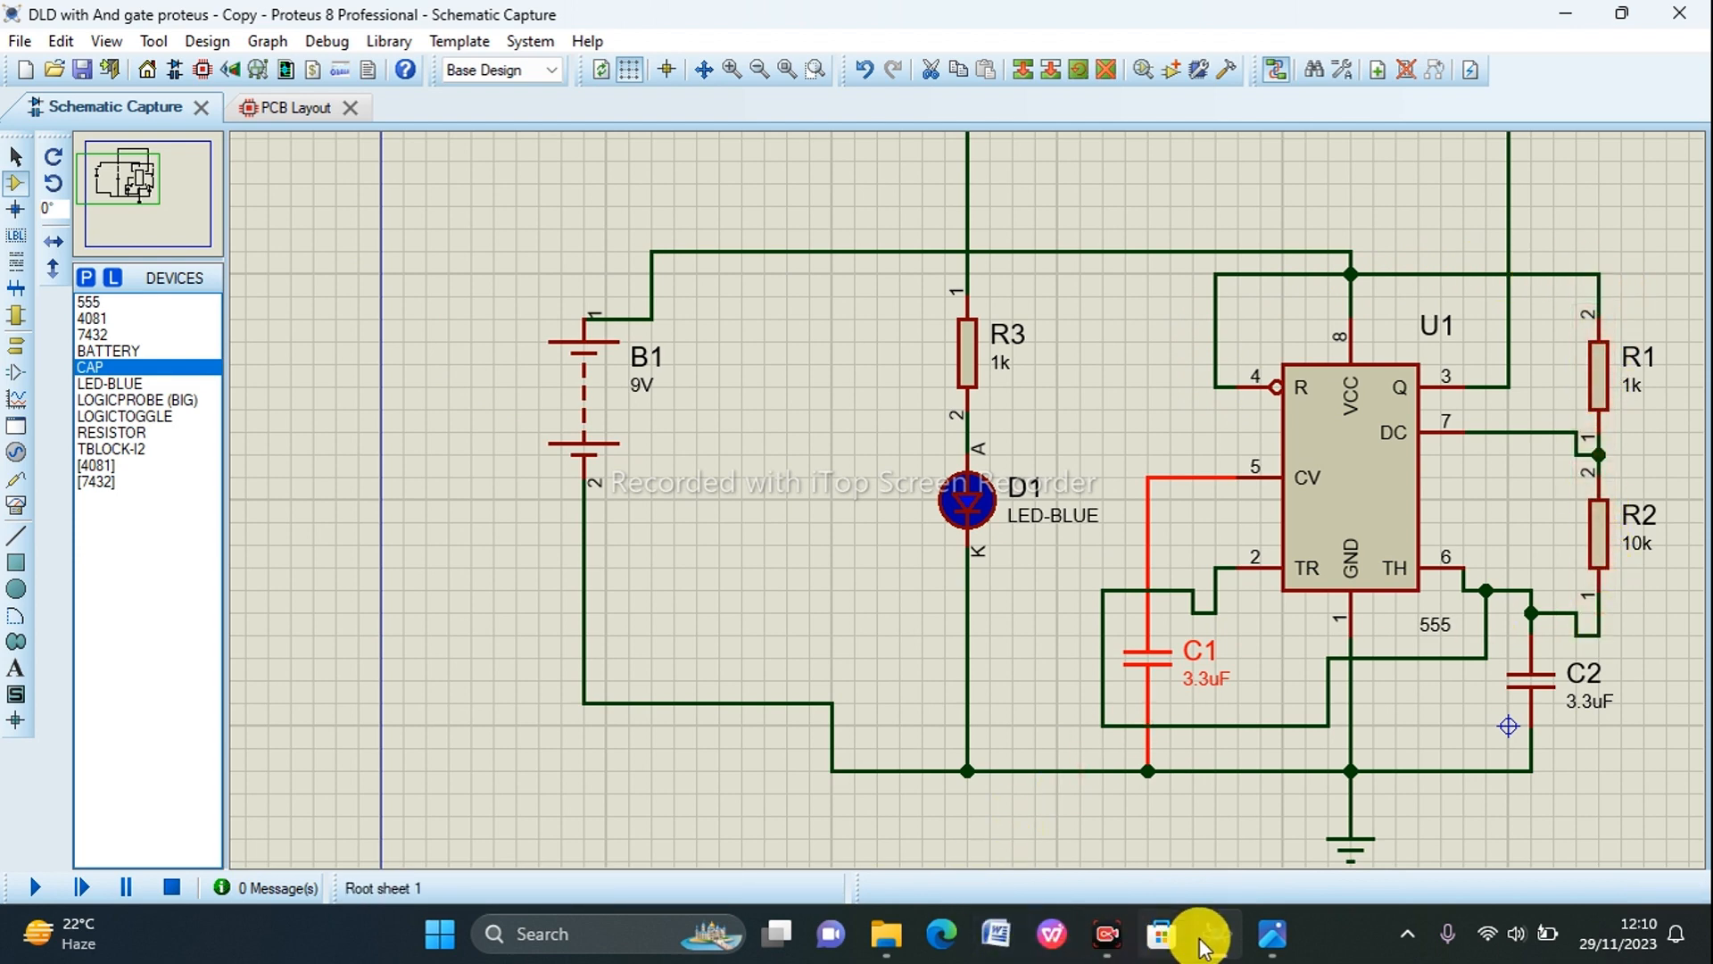
pyautogui.click(280, 115)
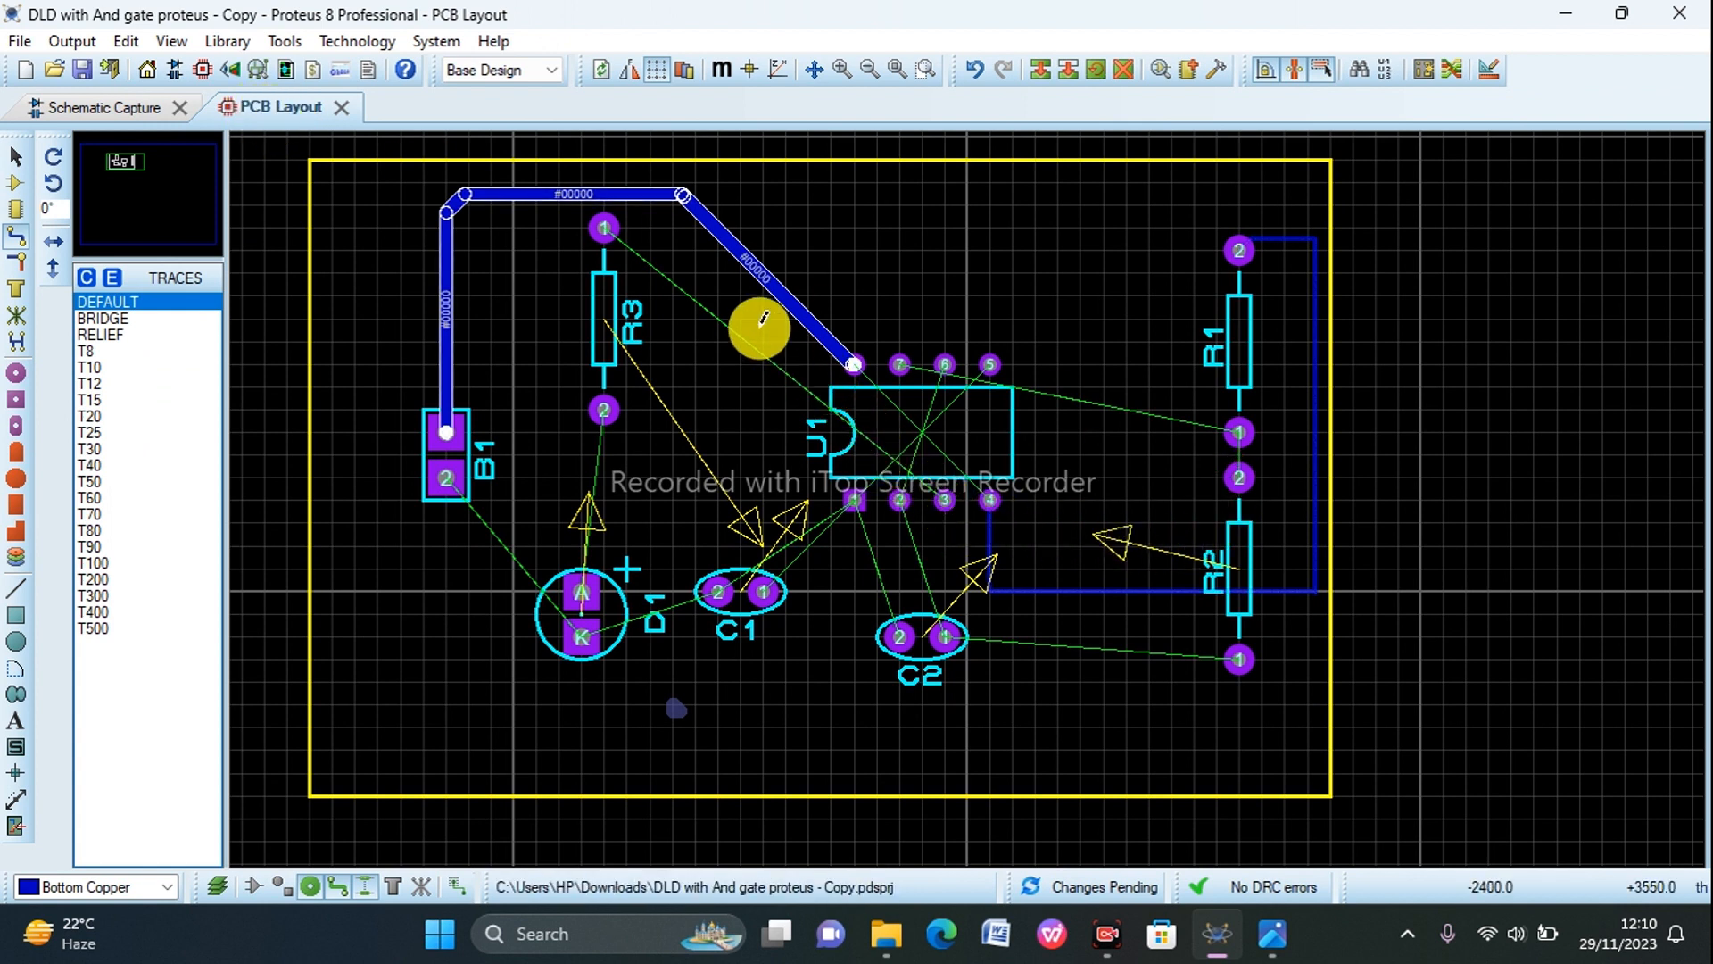
pyautogui.click(945, 500)
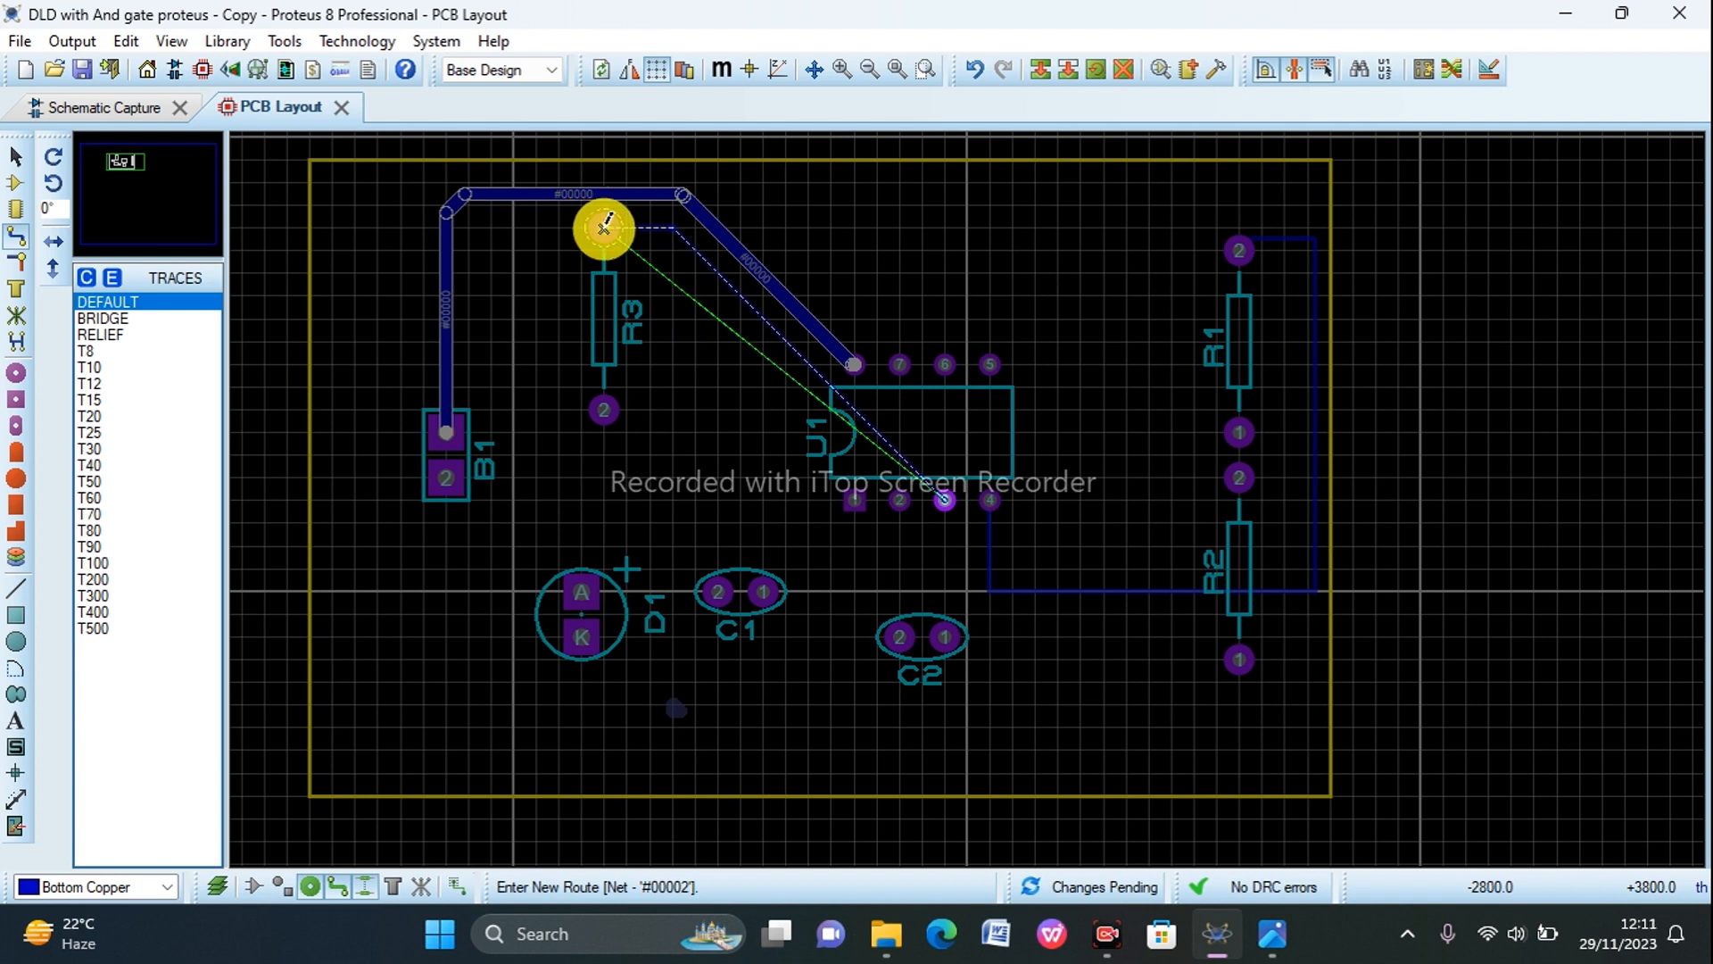
pyautogui.click(604, 225)
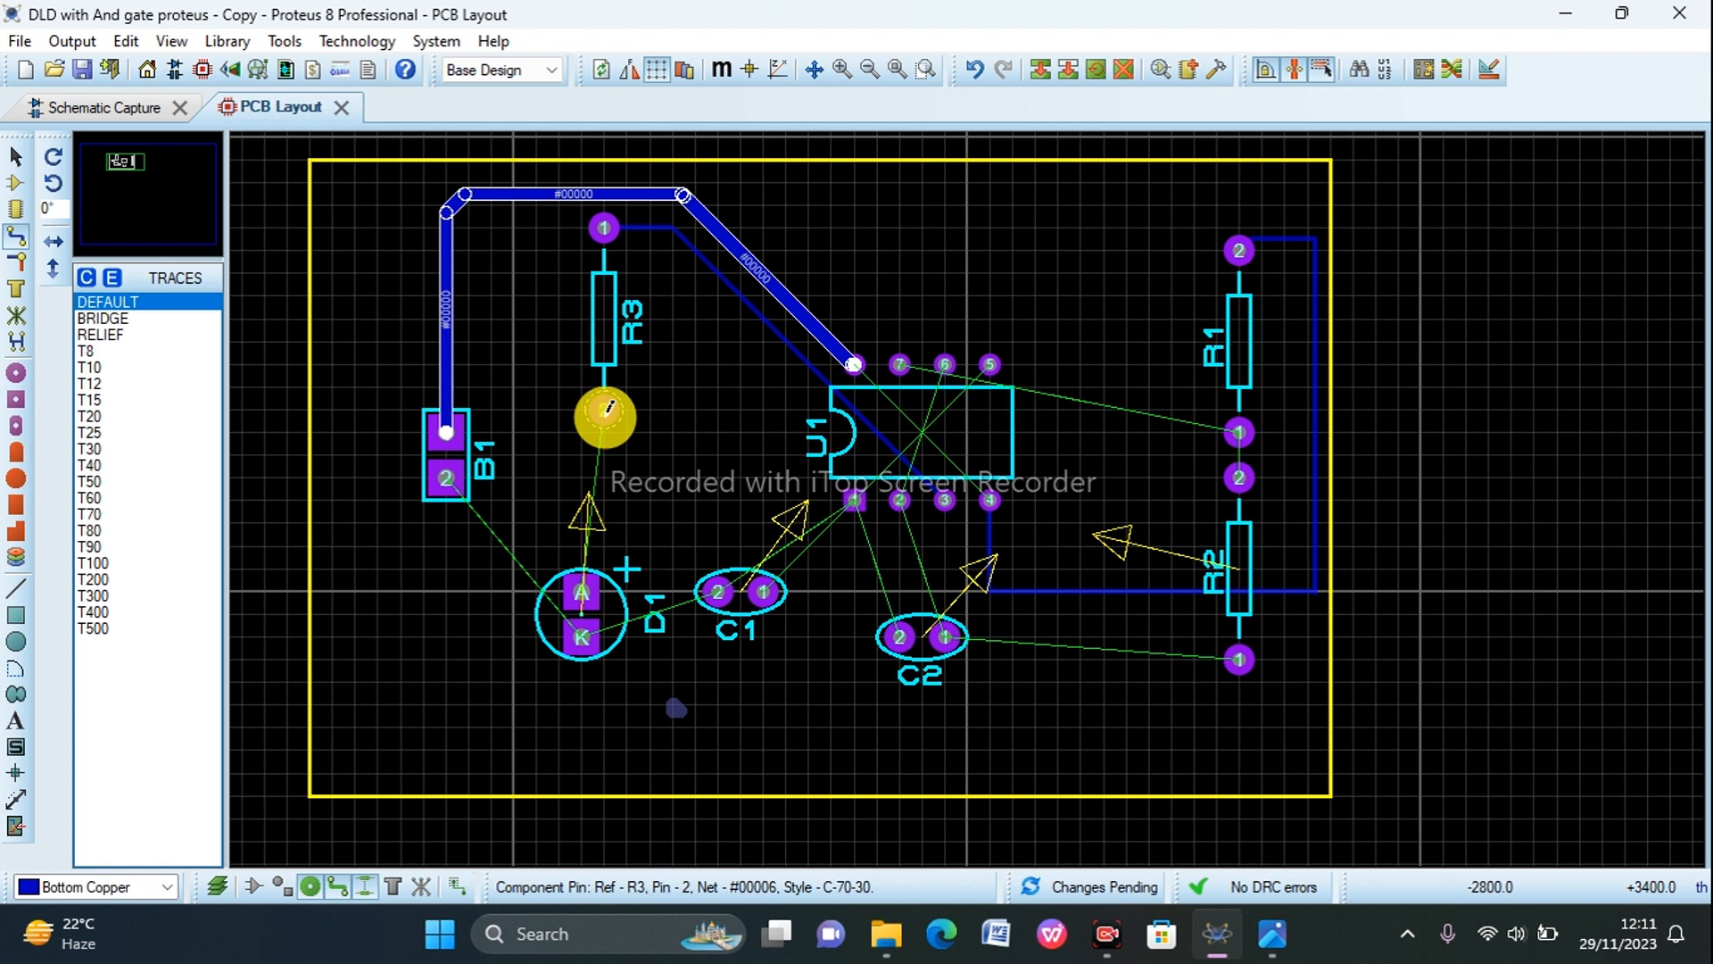
# Step: Move D1 slightly towards C1 so that its A pad lines up directly below R3 pin 2
pyautogui.click(611, 579)
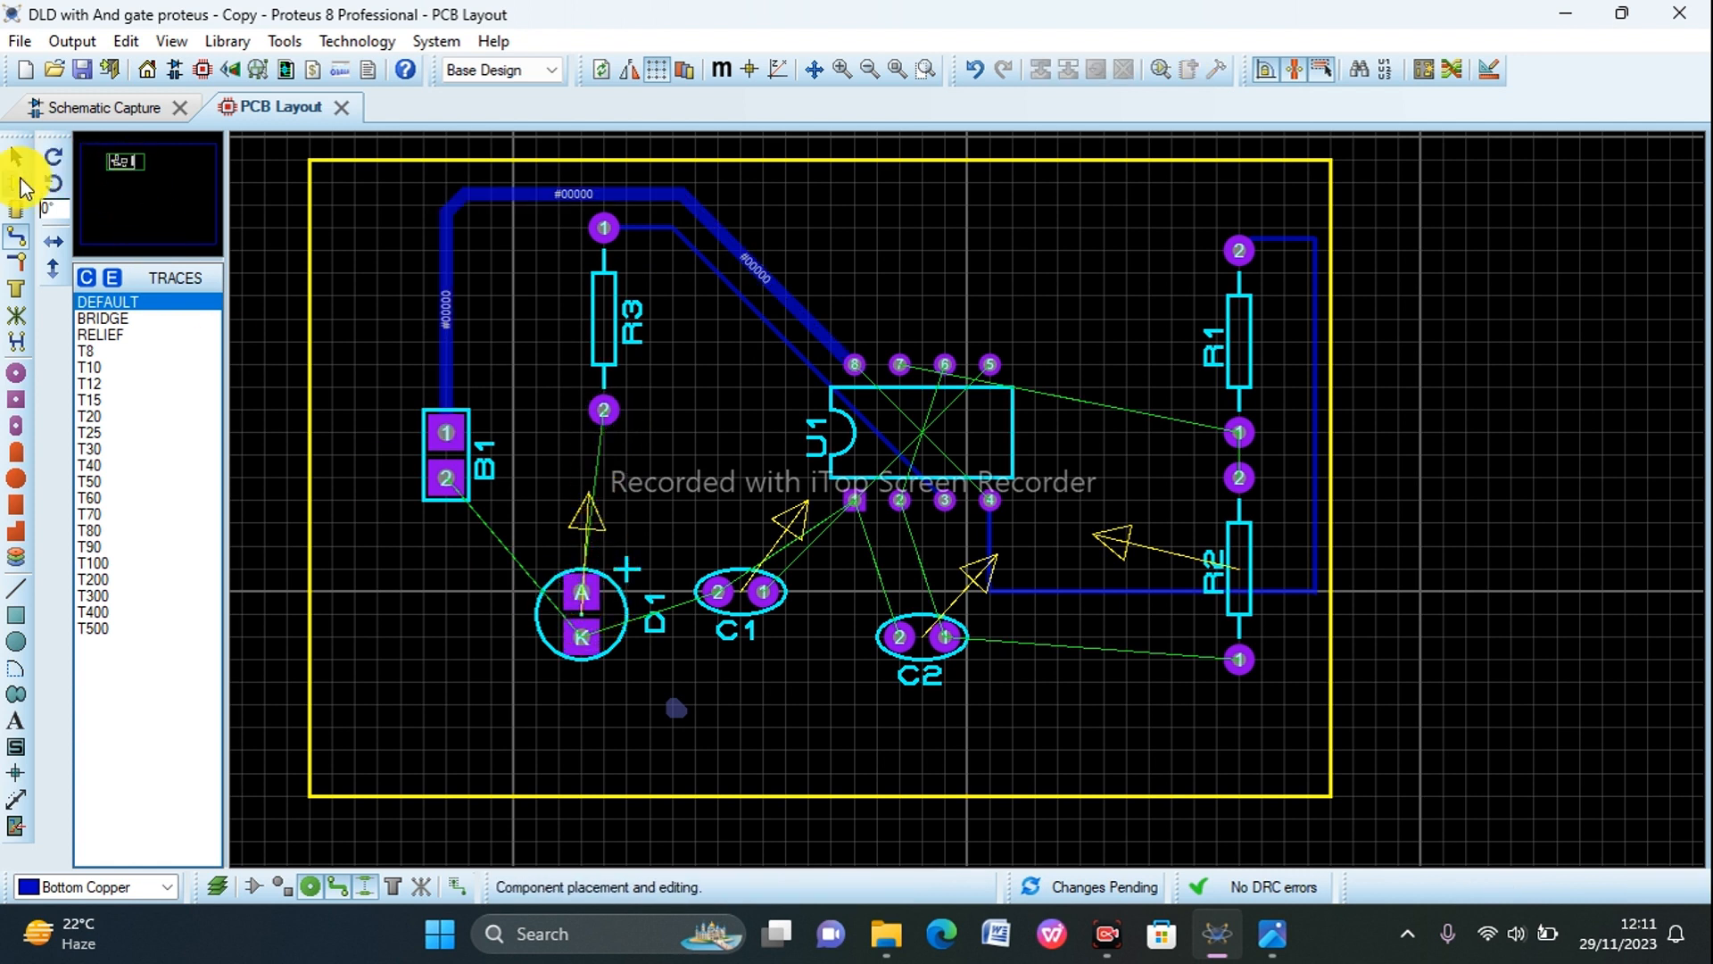
pyautogui.click(17, 165)
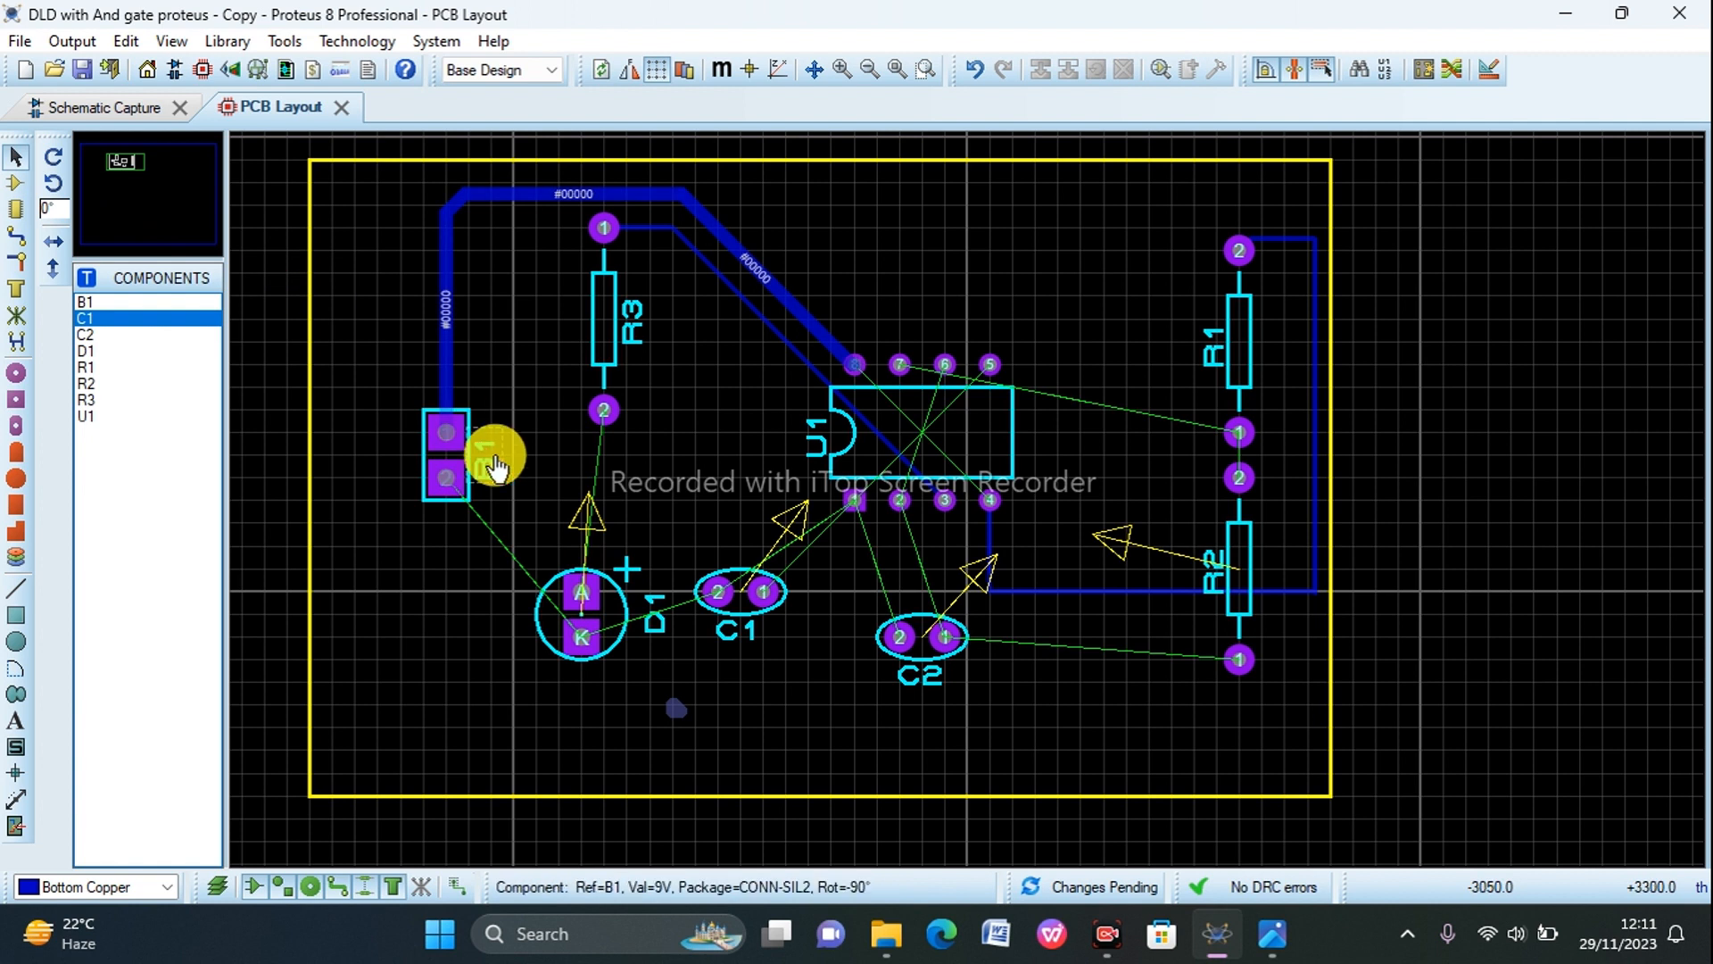
pyautogui.click(610, 584)
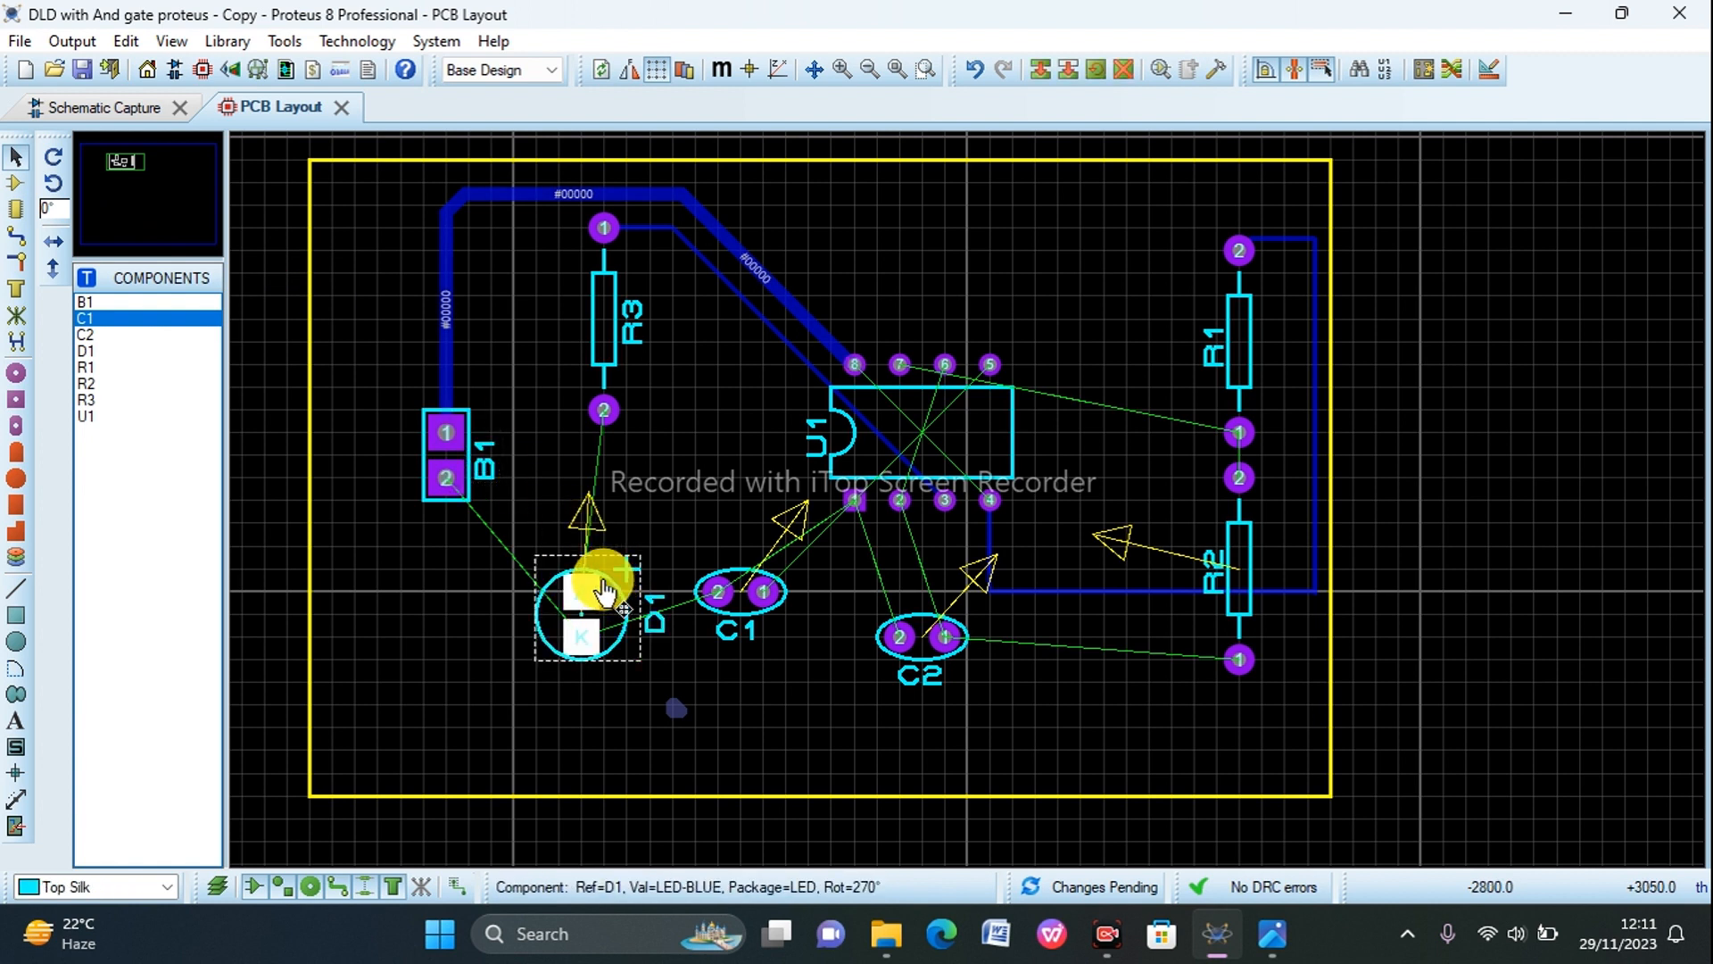
pyautogui.moveTo(601, 577); pyautogui.dragTo(634, 582)
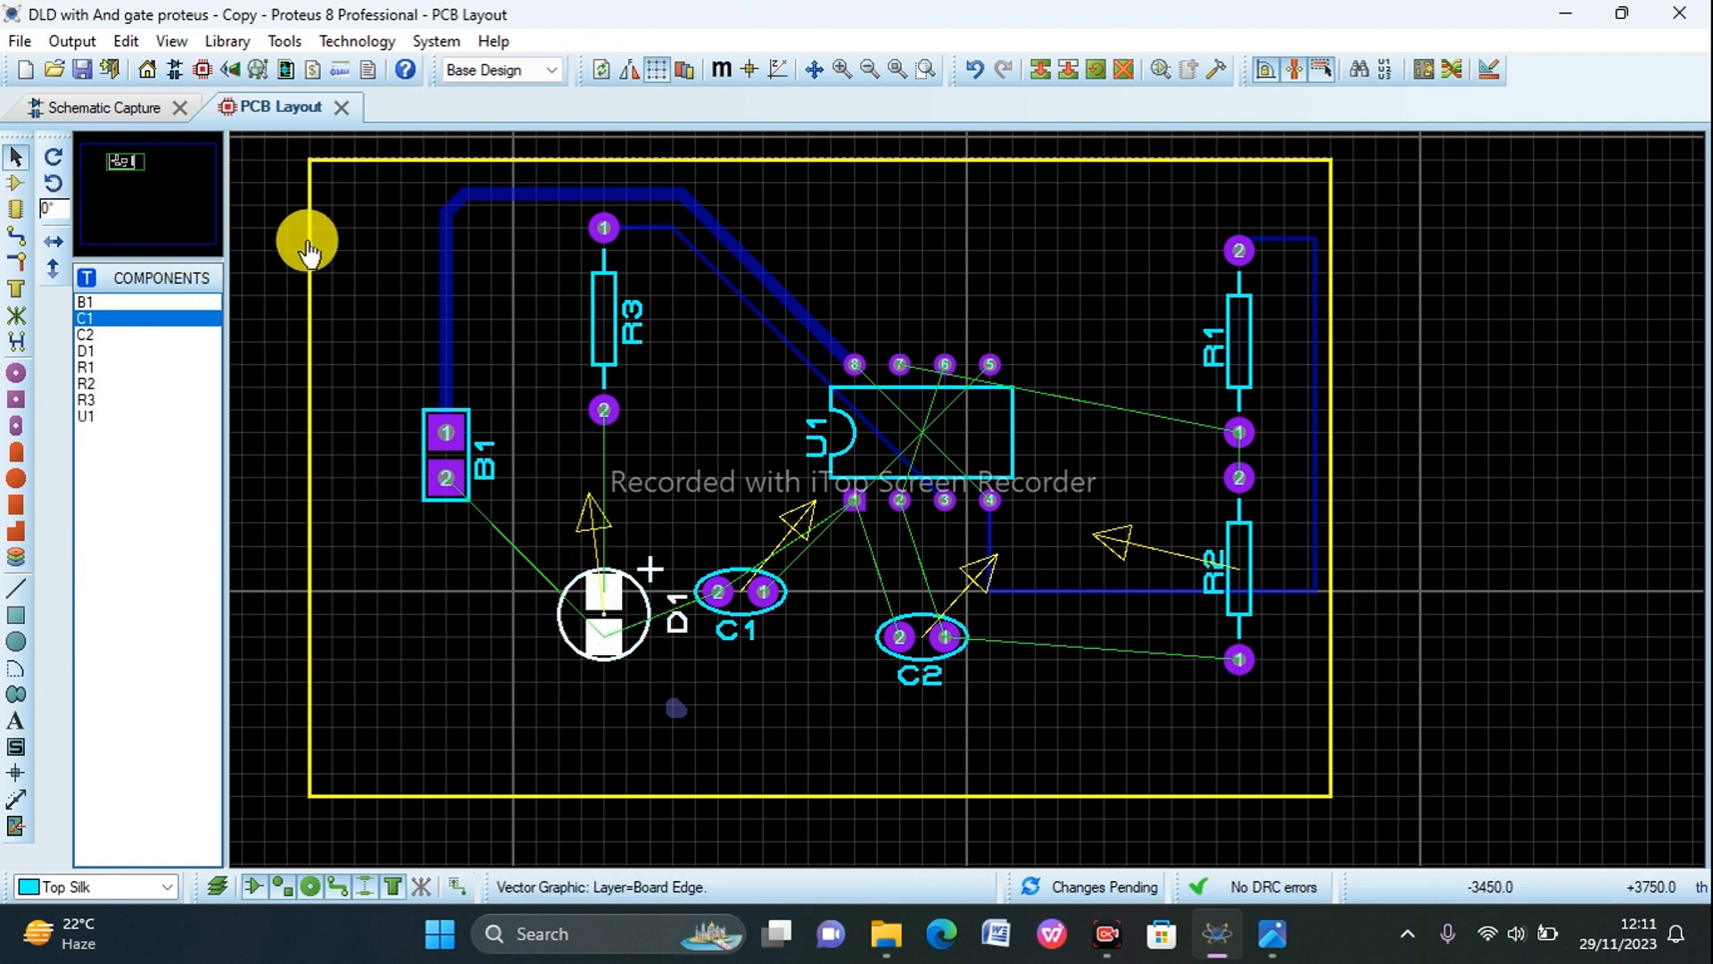
# Step: Route a straight vertical Bottom Copper track from R3 pin 2 to D1's A pad
pyautogui.click(25, 238)
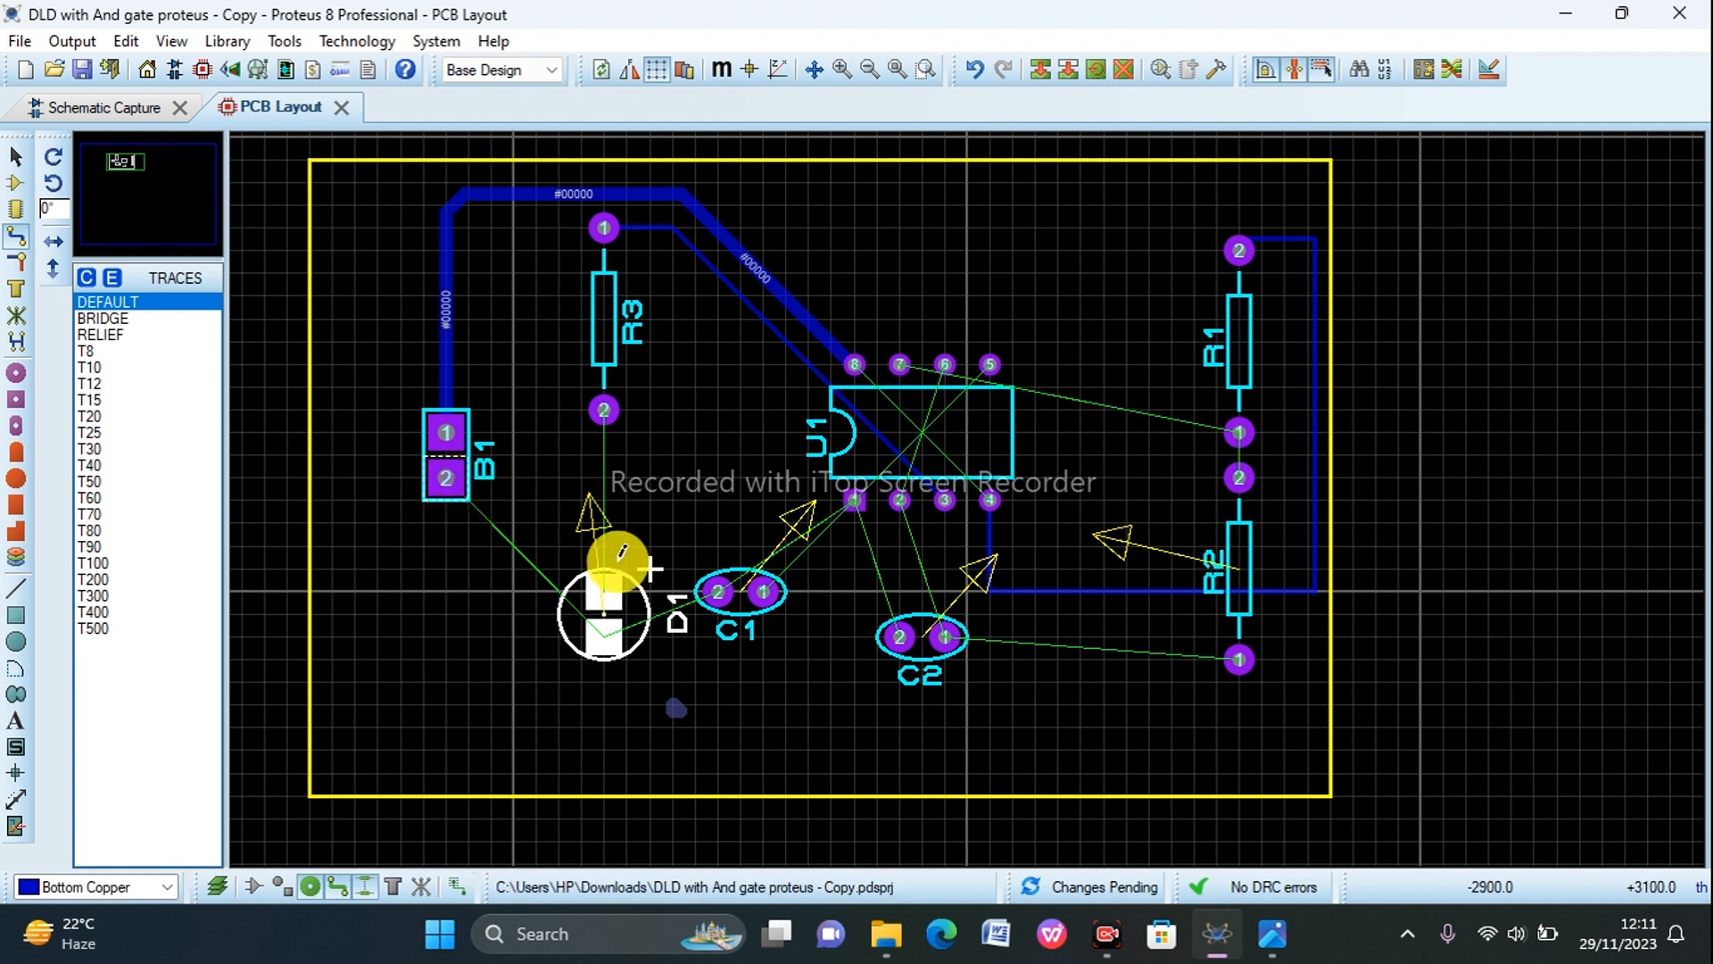
pyautogui.click(608, 399)
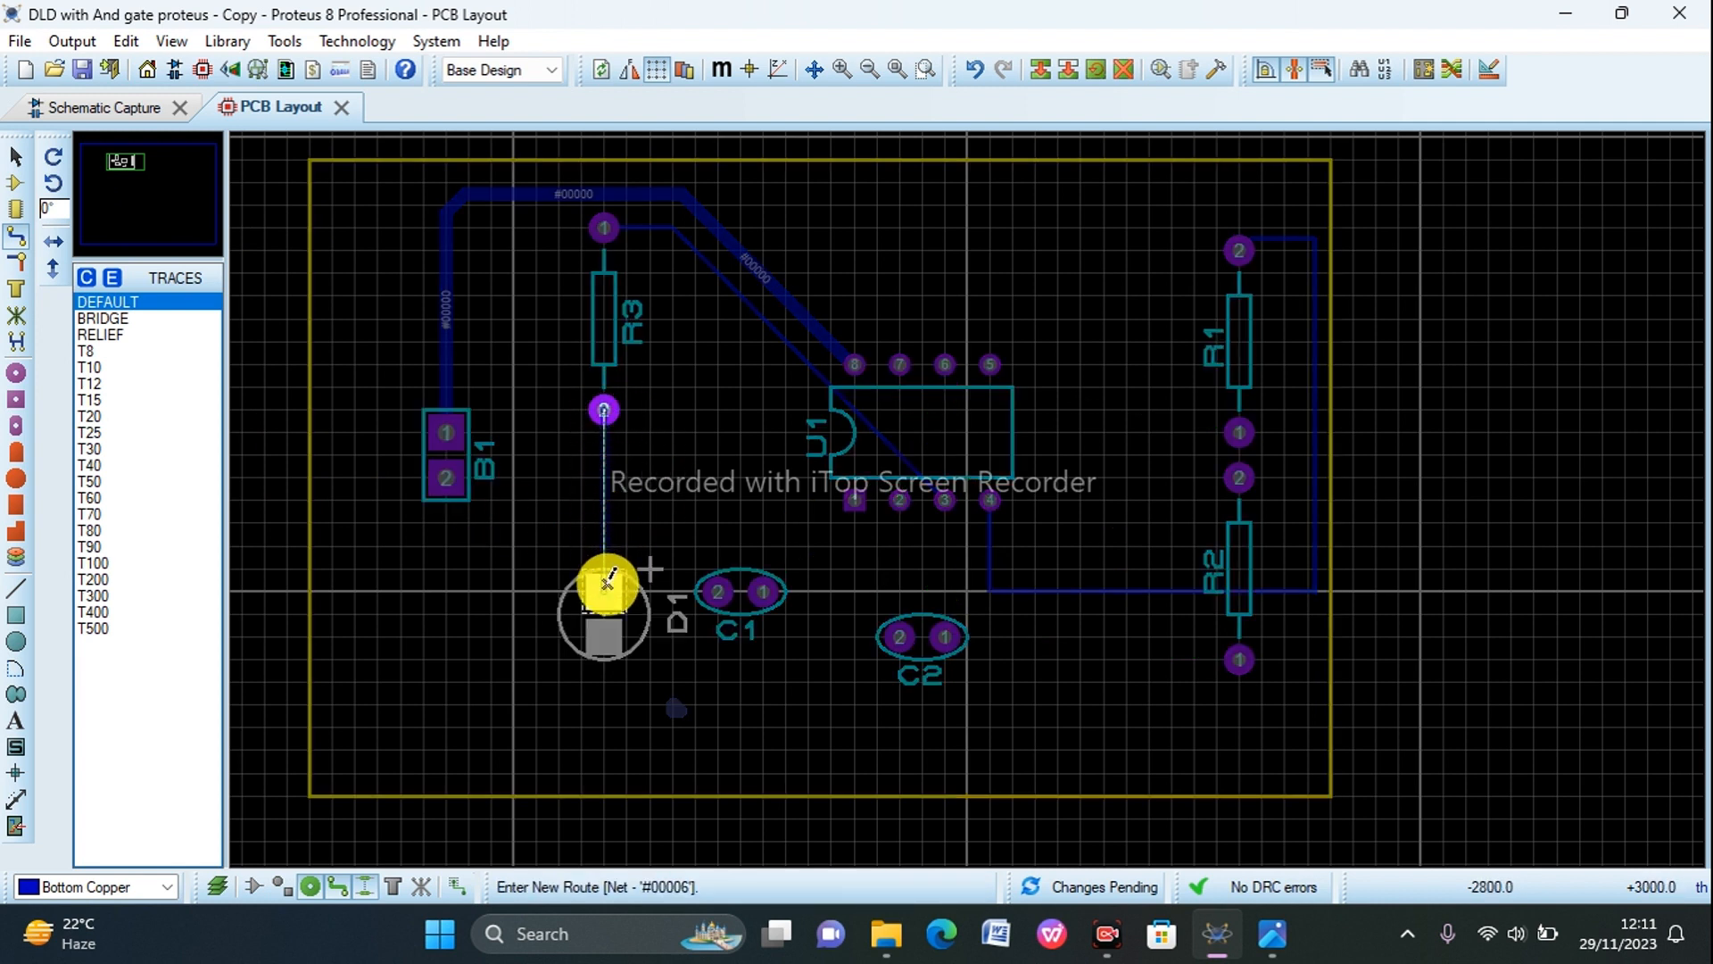
pyautogui.click(607, 582)
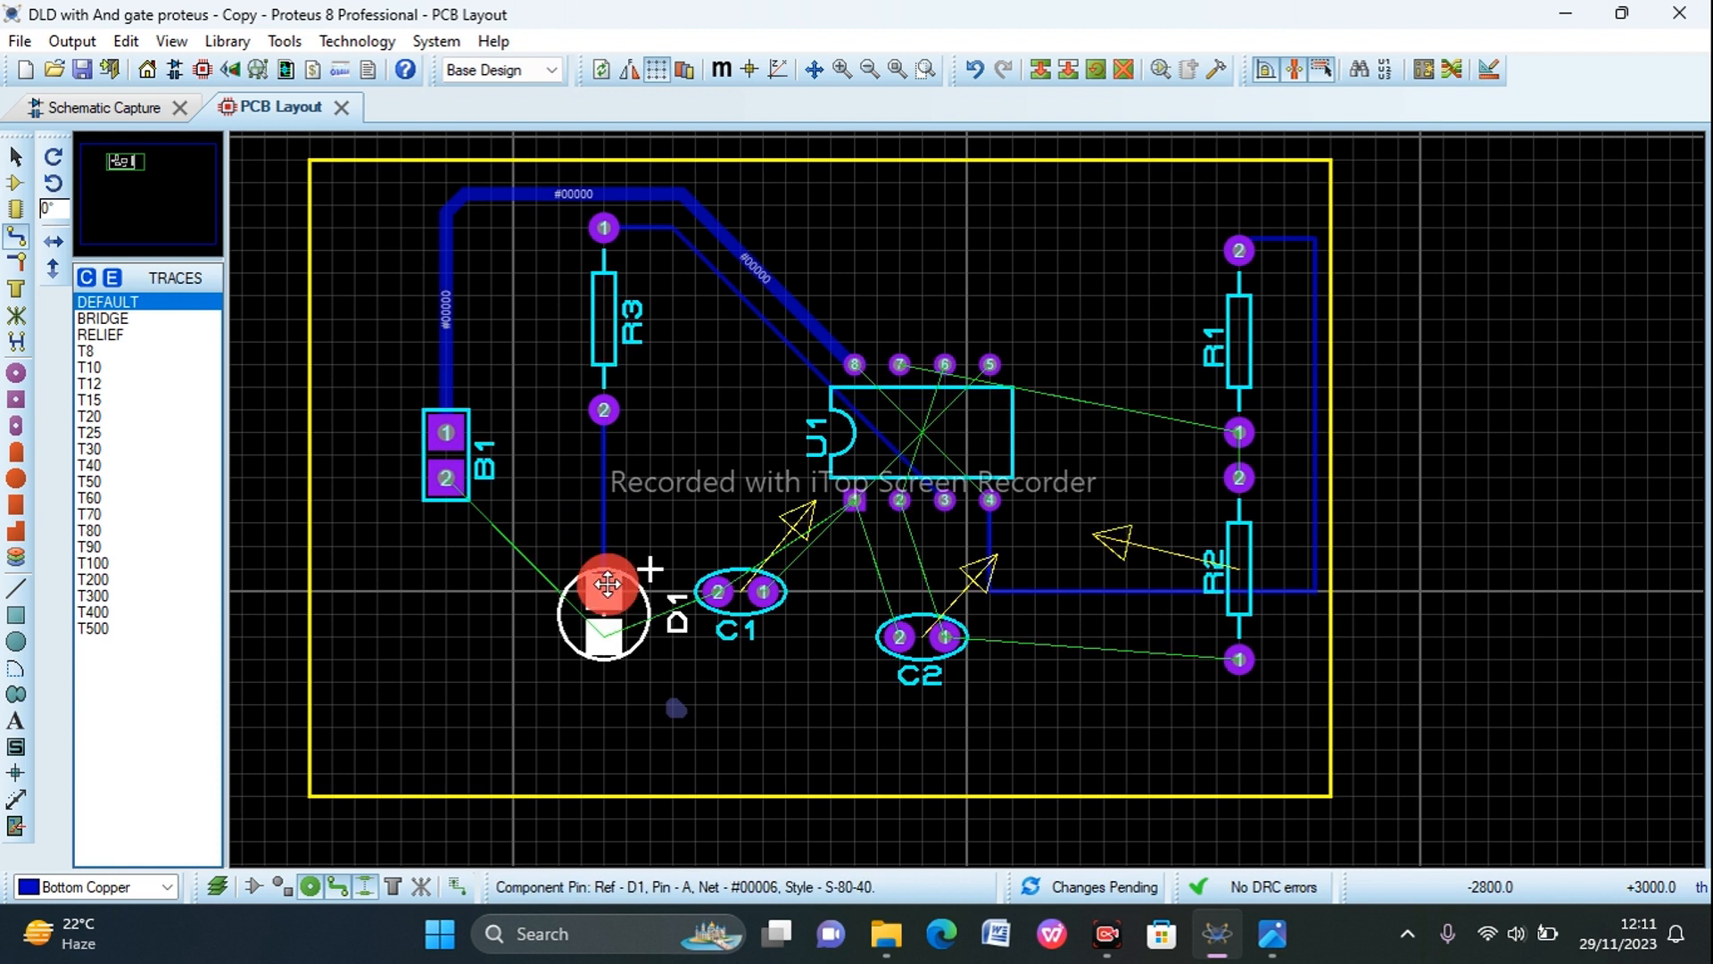
# Step: Route a T30 Bottom Copper ground track from B1 pin 2, passing below D1, to D1's K pad
pyautogui.click(446, 475)
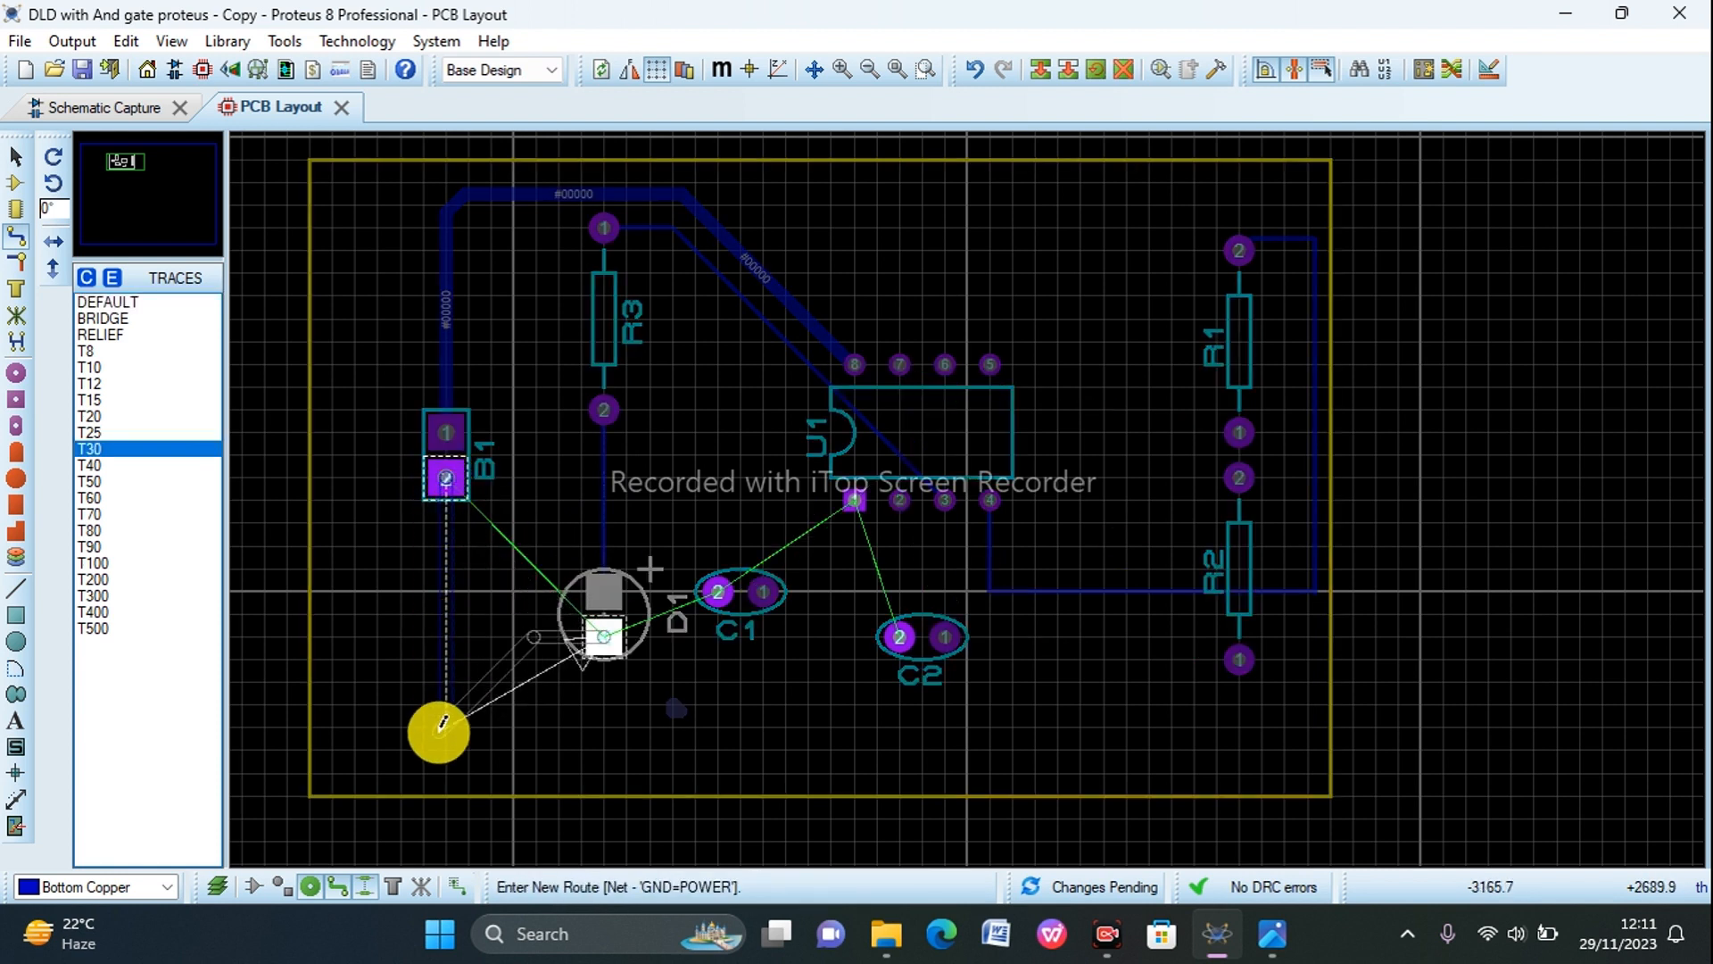
pyautogui.click(445, 722)
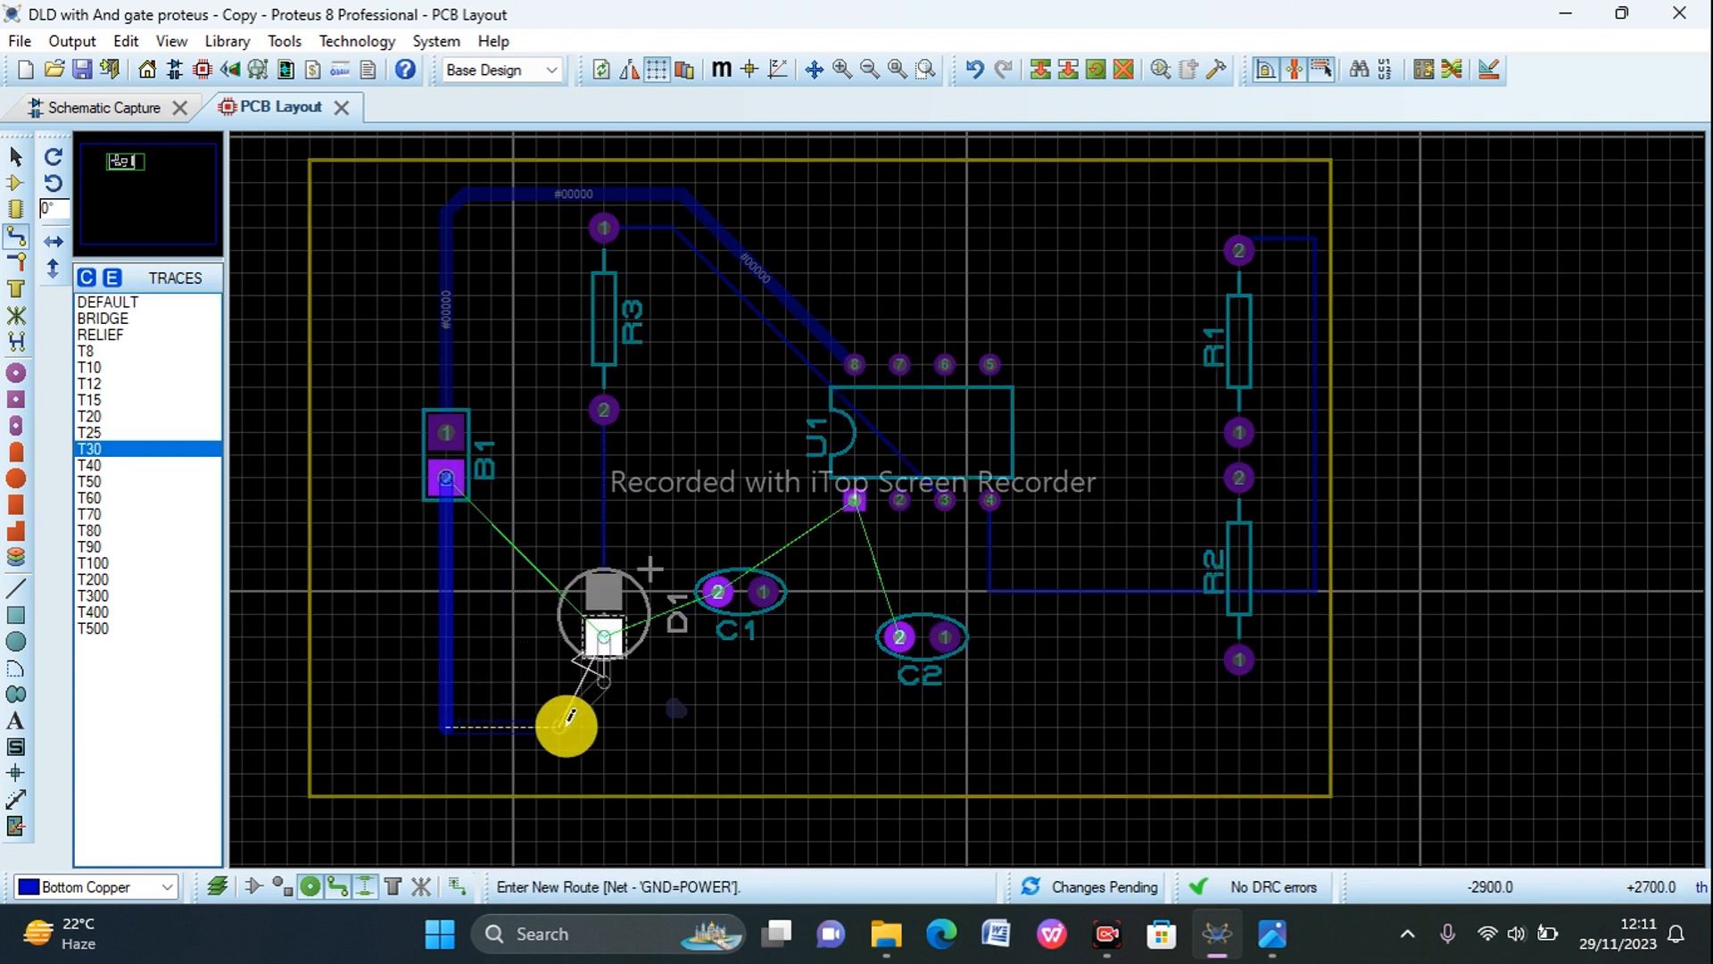
pyautogui.click(606, 724)
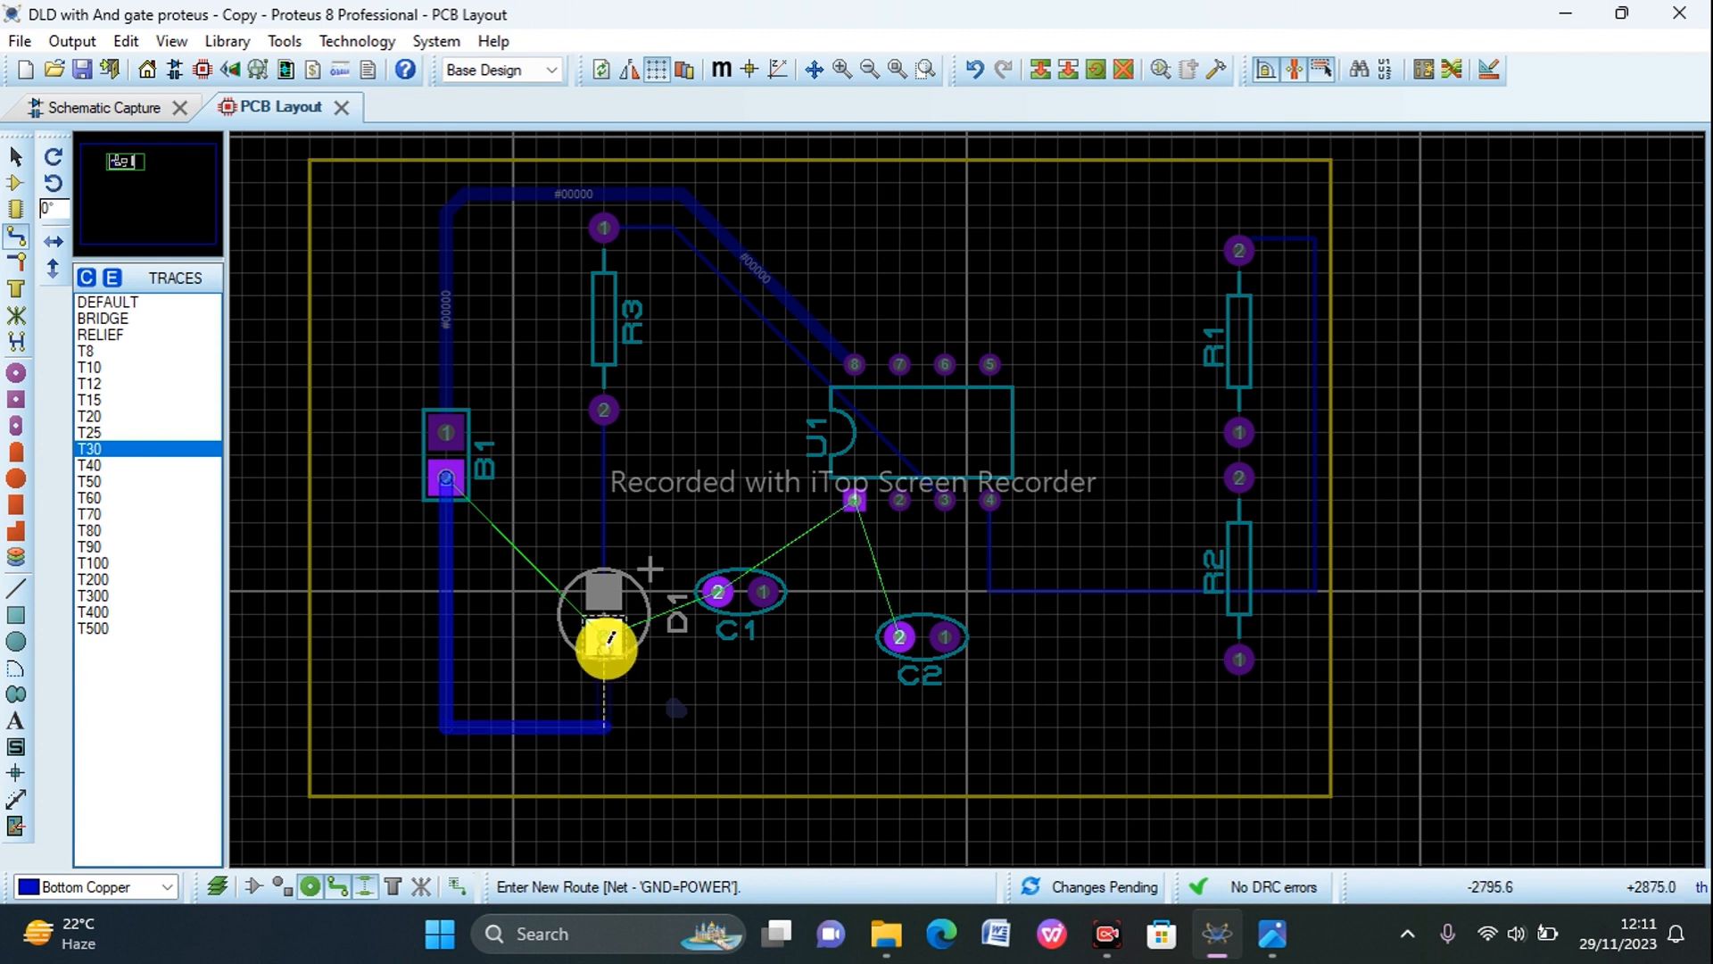
pyautogui.click(606, 643)
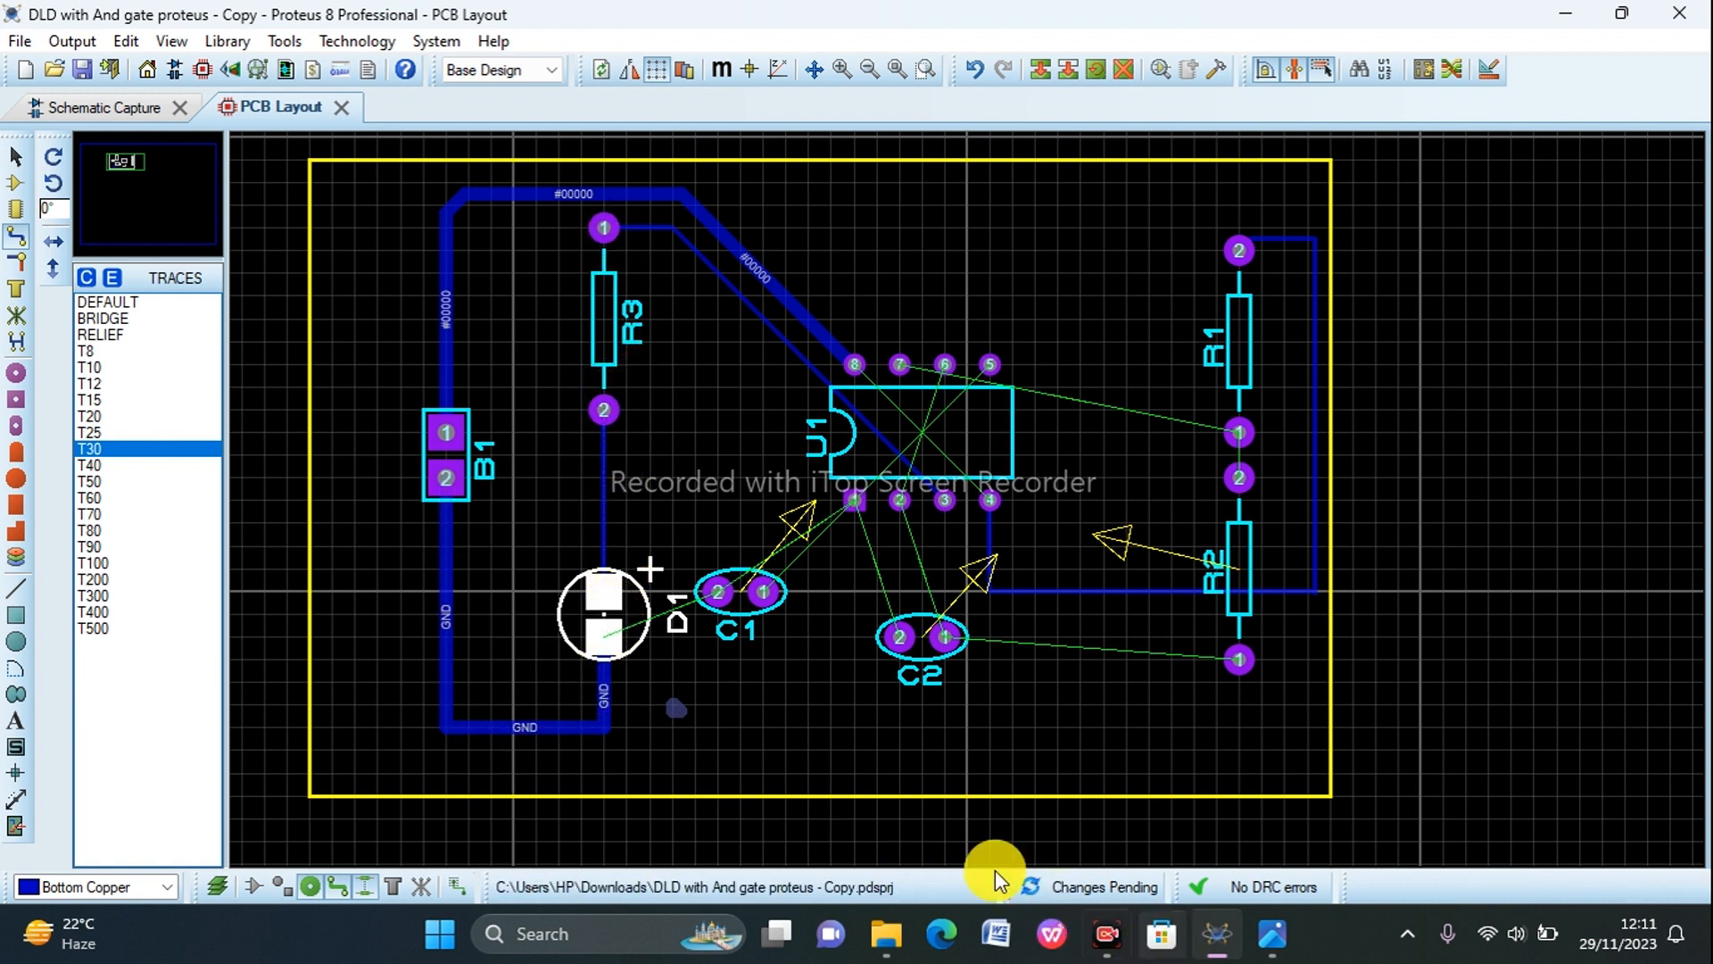
# Step: Check the wiring of U1, C1, R1, R2 and C2 on the schematic and return to the PCB layout
pyautogui.click(106, 109)
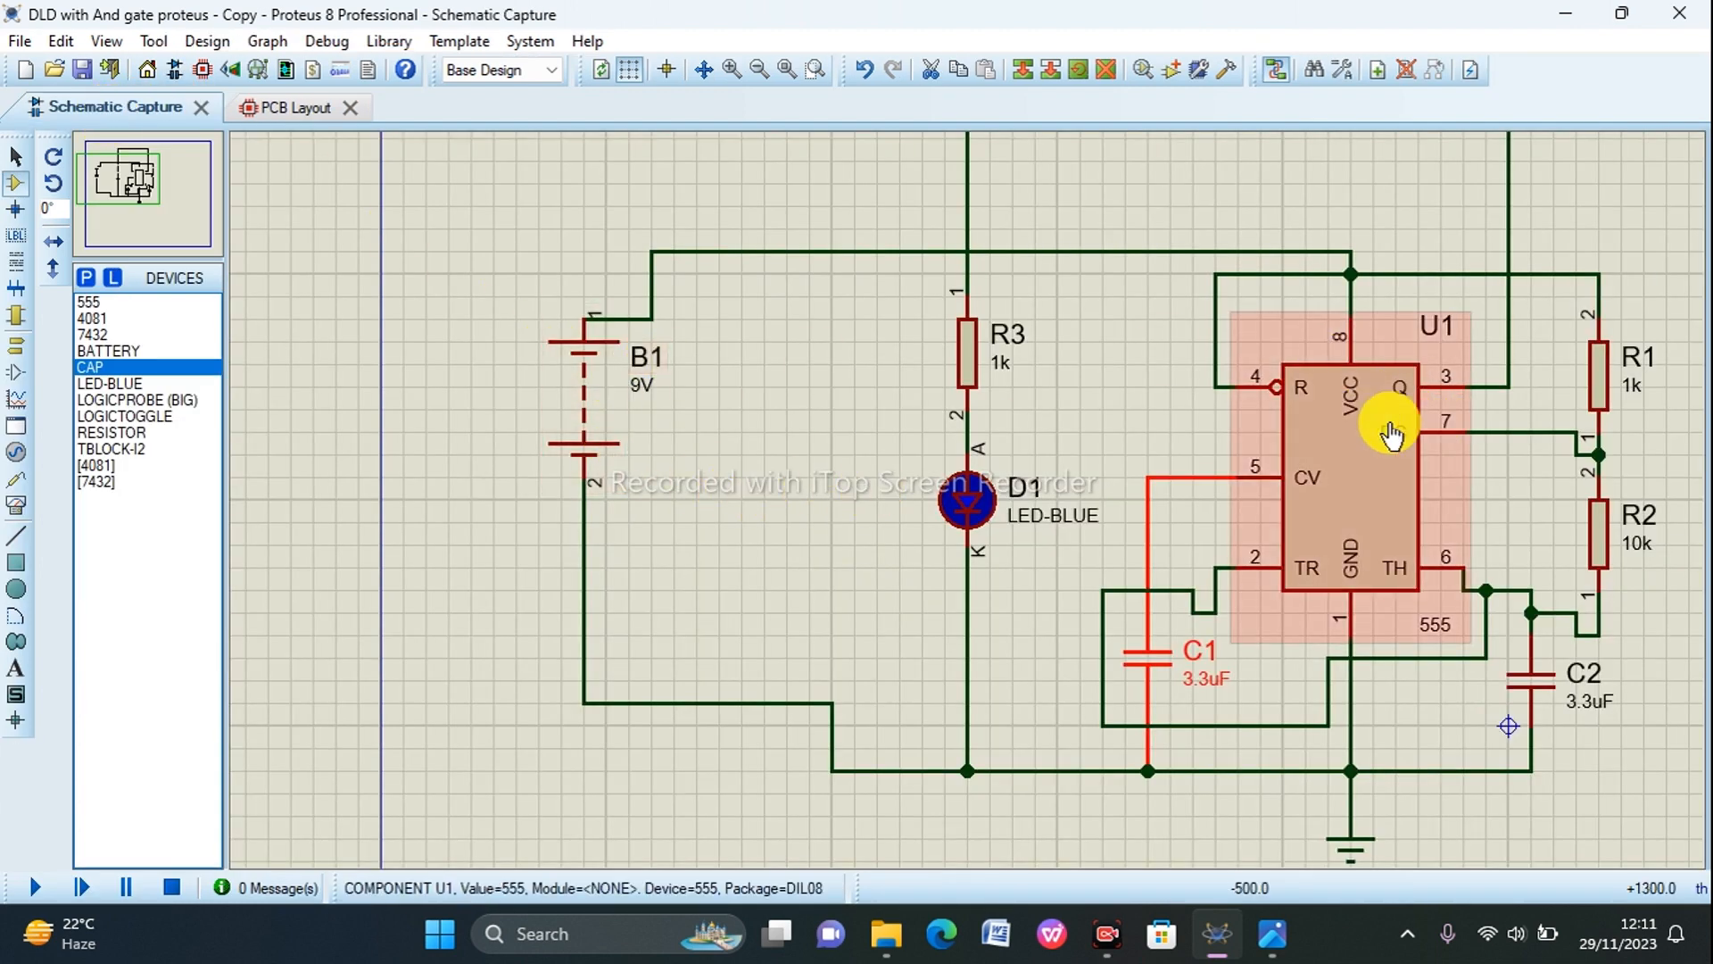
pyautogui.scroll(3, 1508, 334)
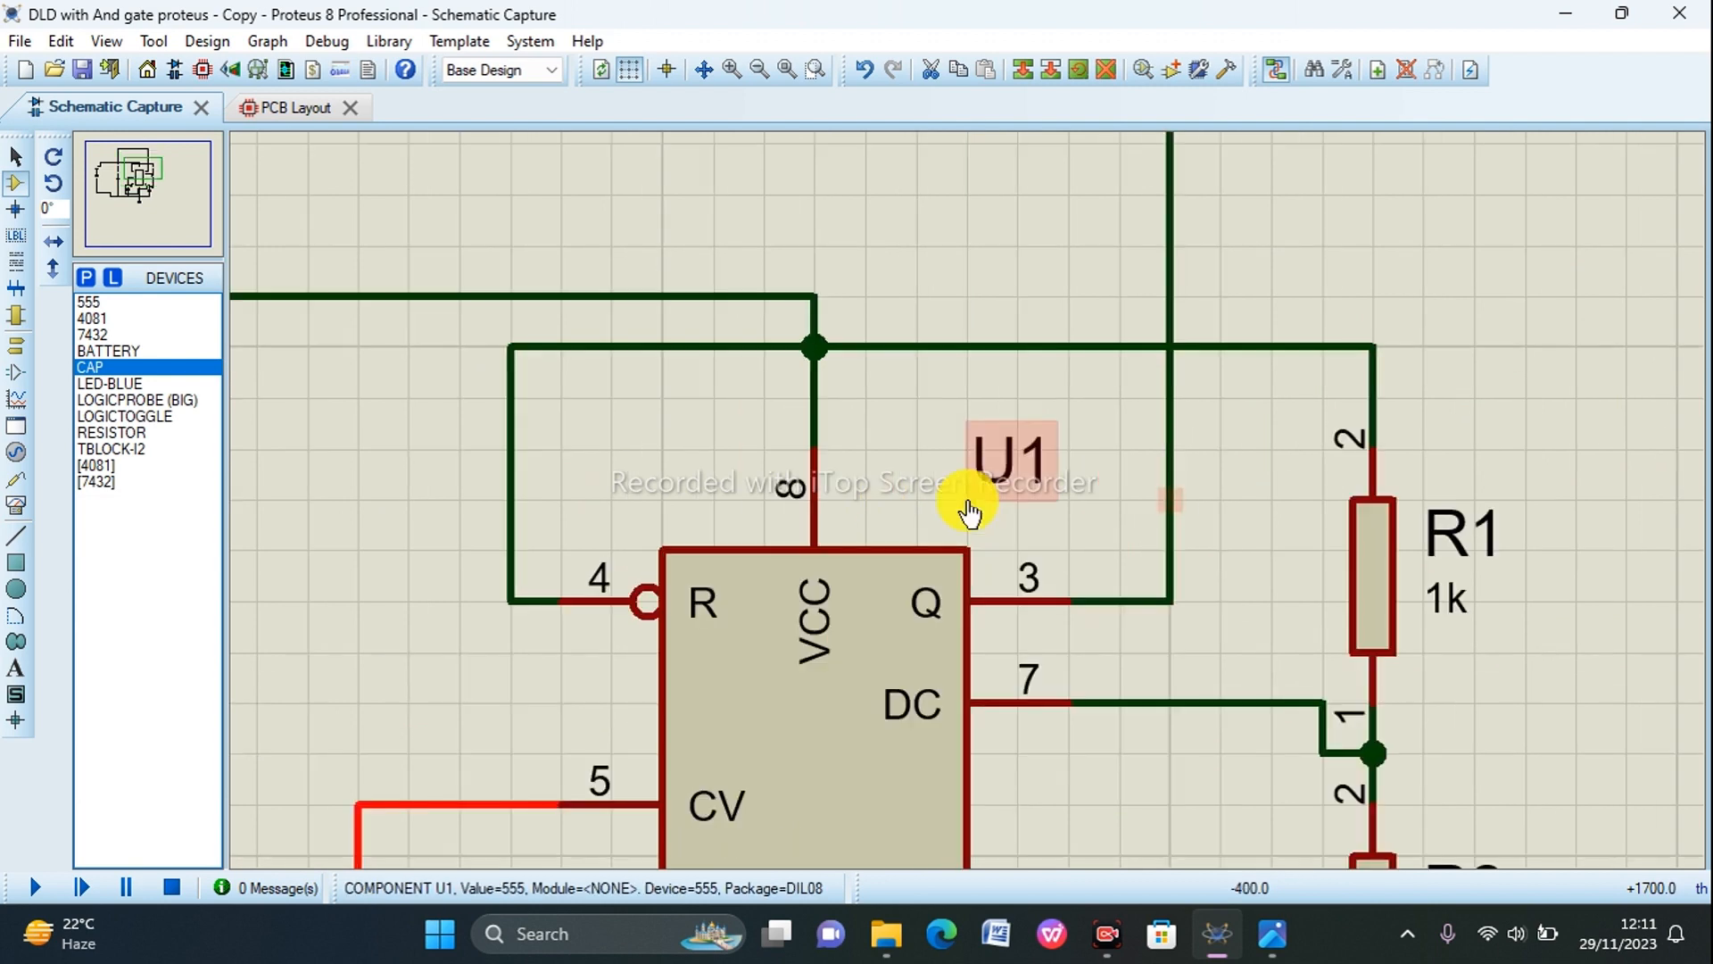
pyautogui.scroll(-4, 971, 501)
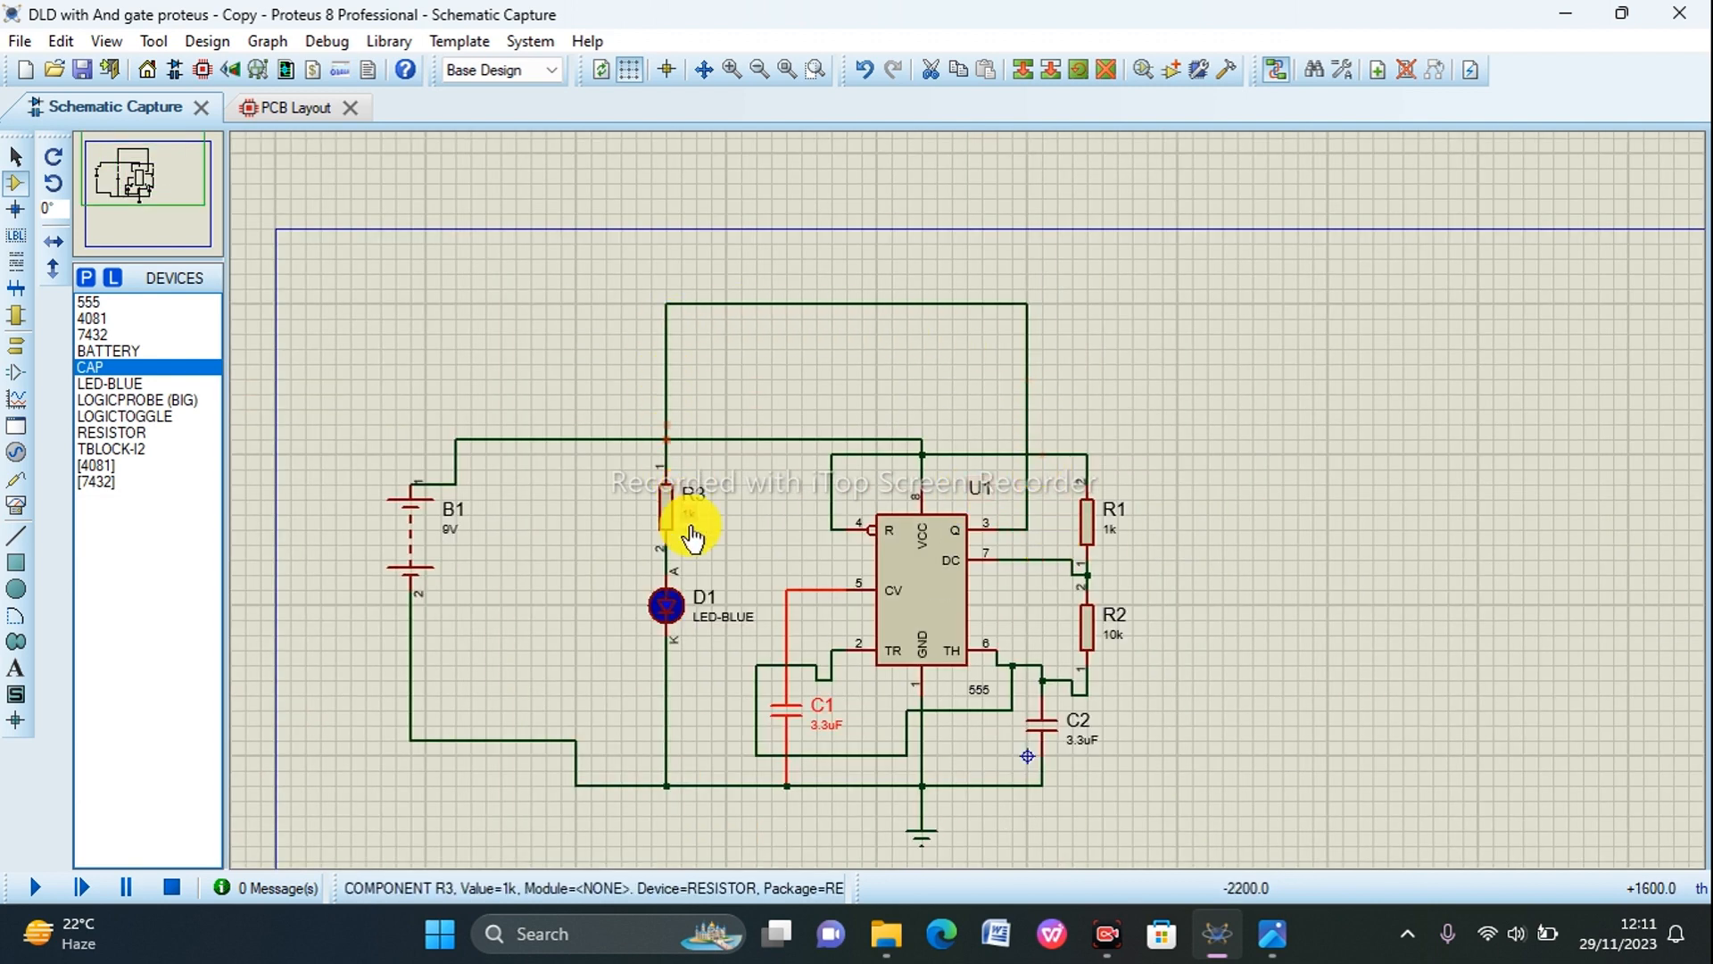
pyautogui.click(786, 785)
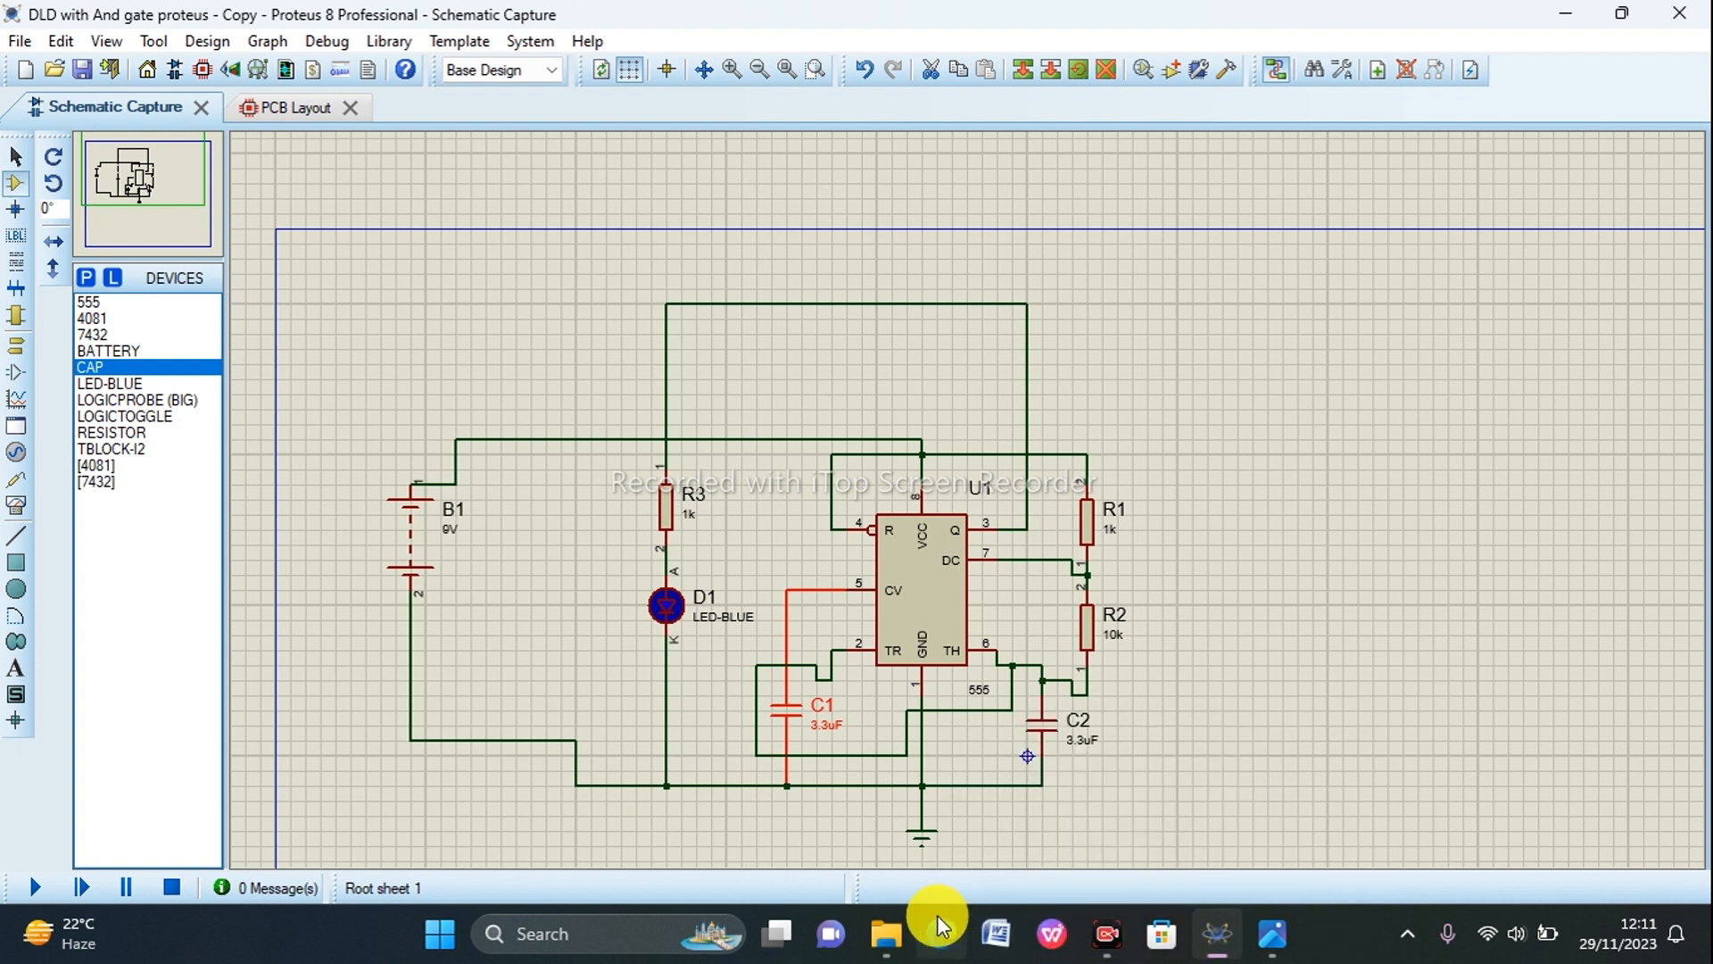
pyautogui.click(871, 529)
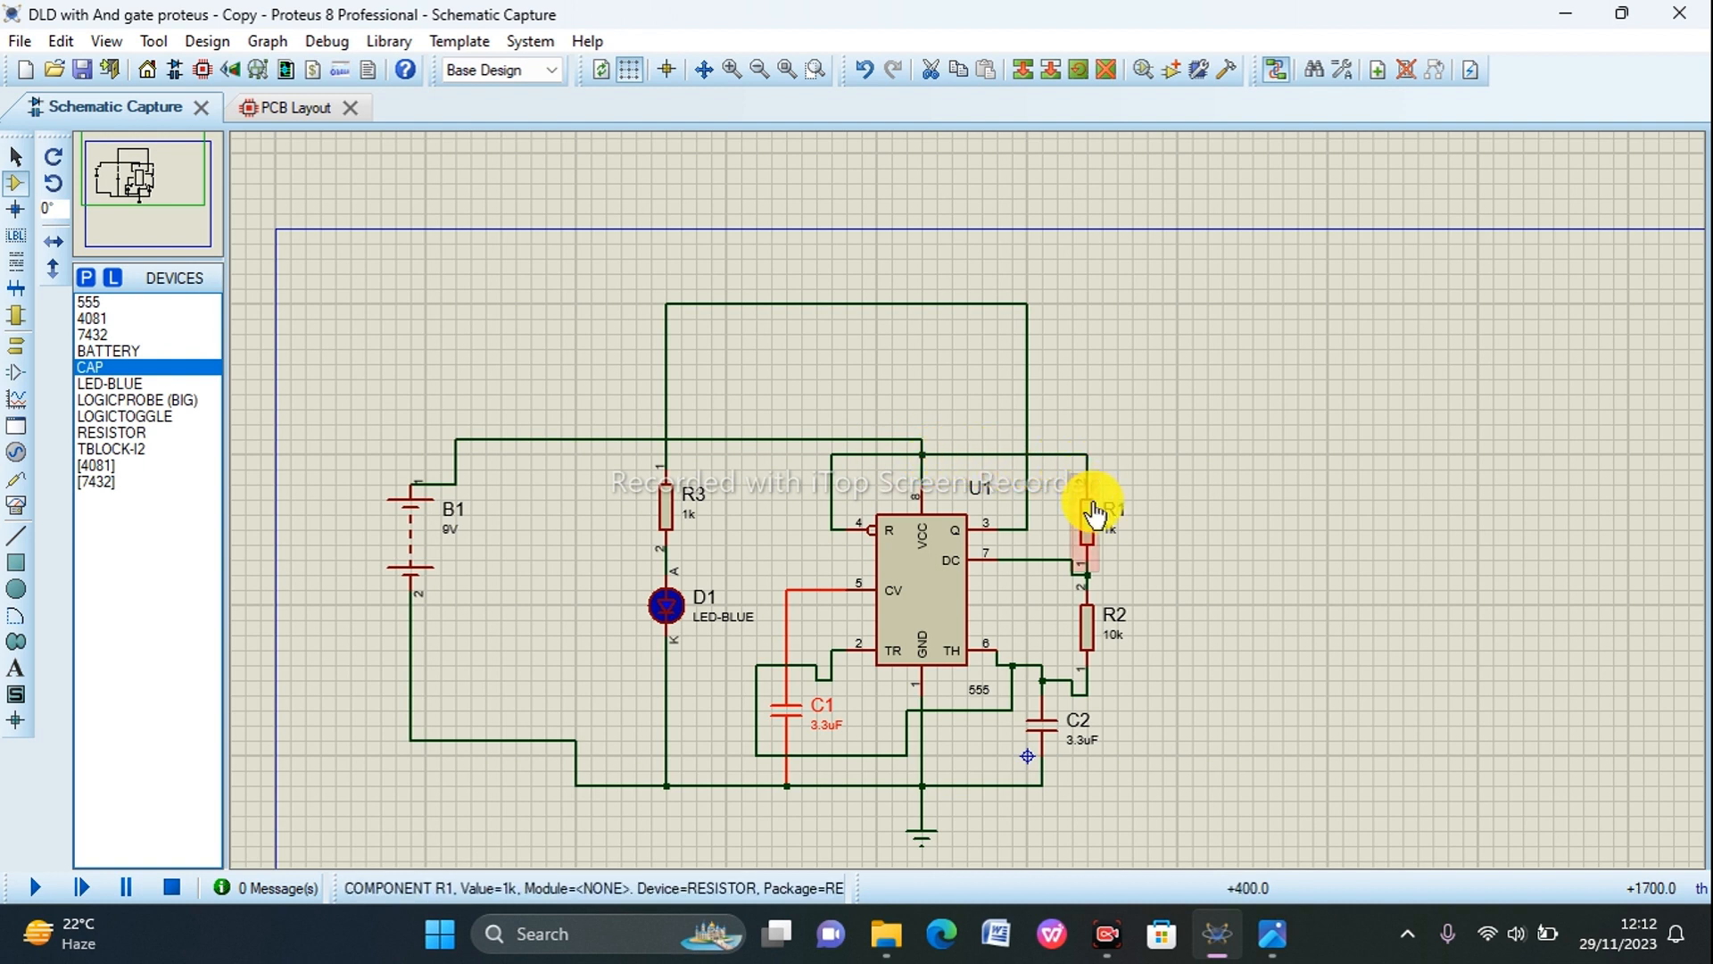
pyautogui.click(1089, 571)
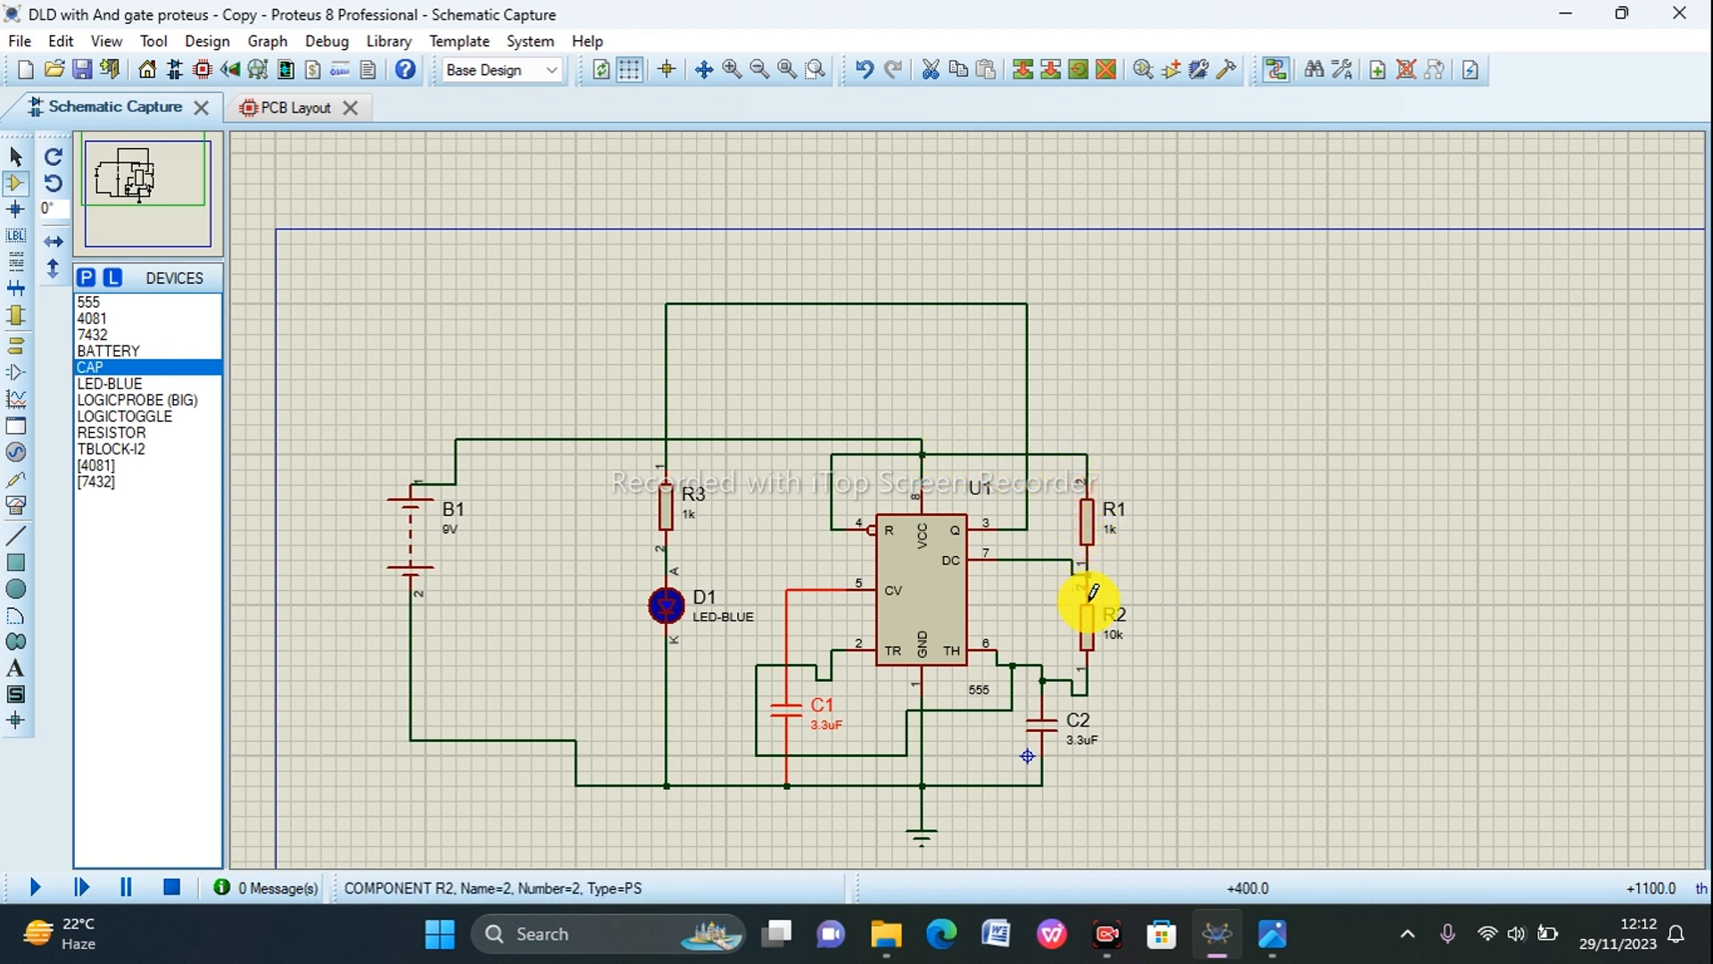
pyautogui.click(1041, 679)
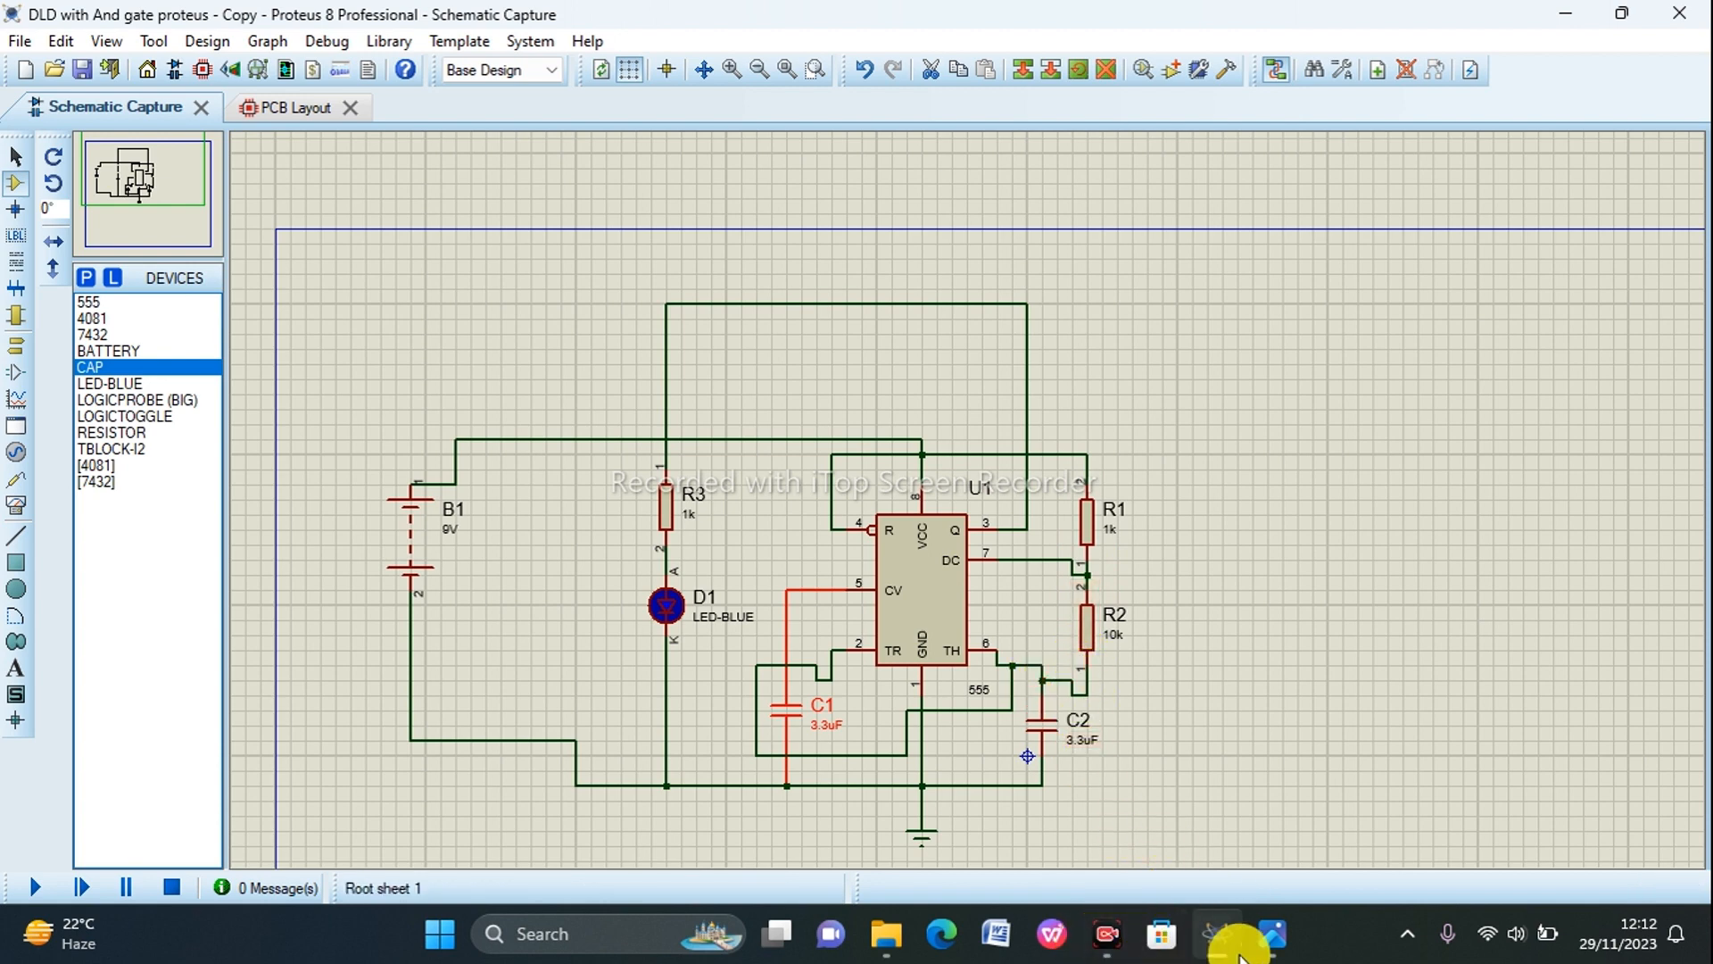
pyautogui.click(314, 105)
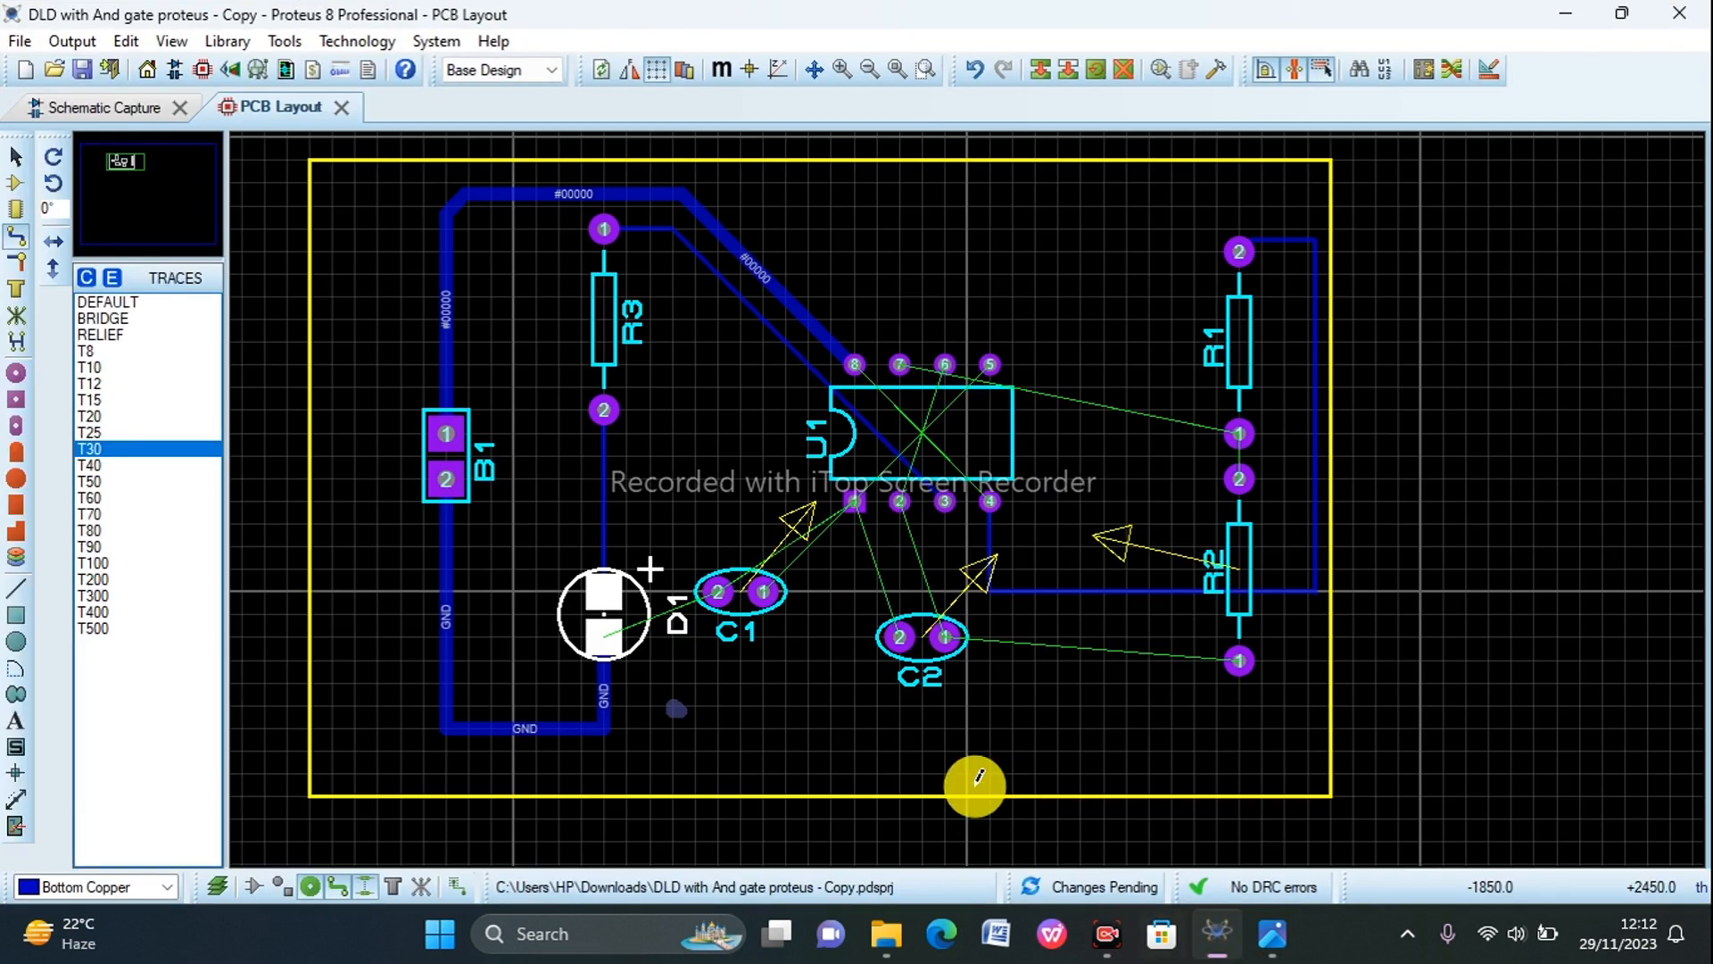
pyautogui.click(107, 106)
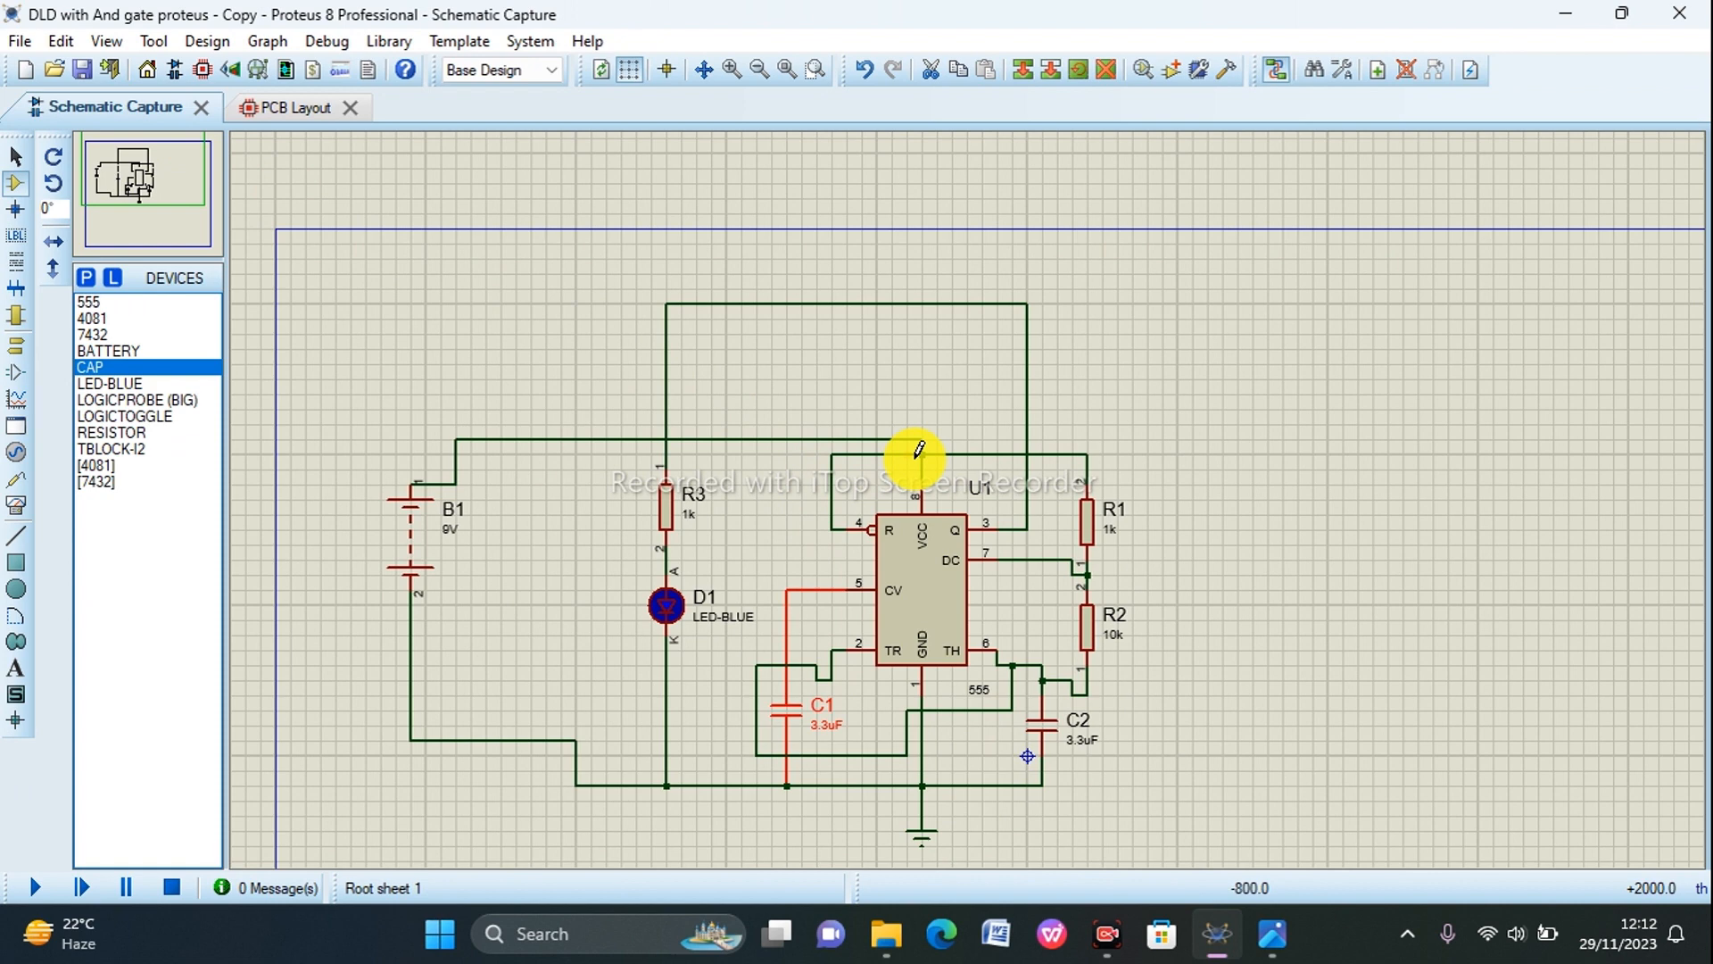
pyautogui.click(1217, 937)
pyautogui.click(1218, 932)
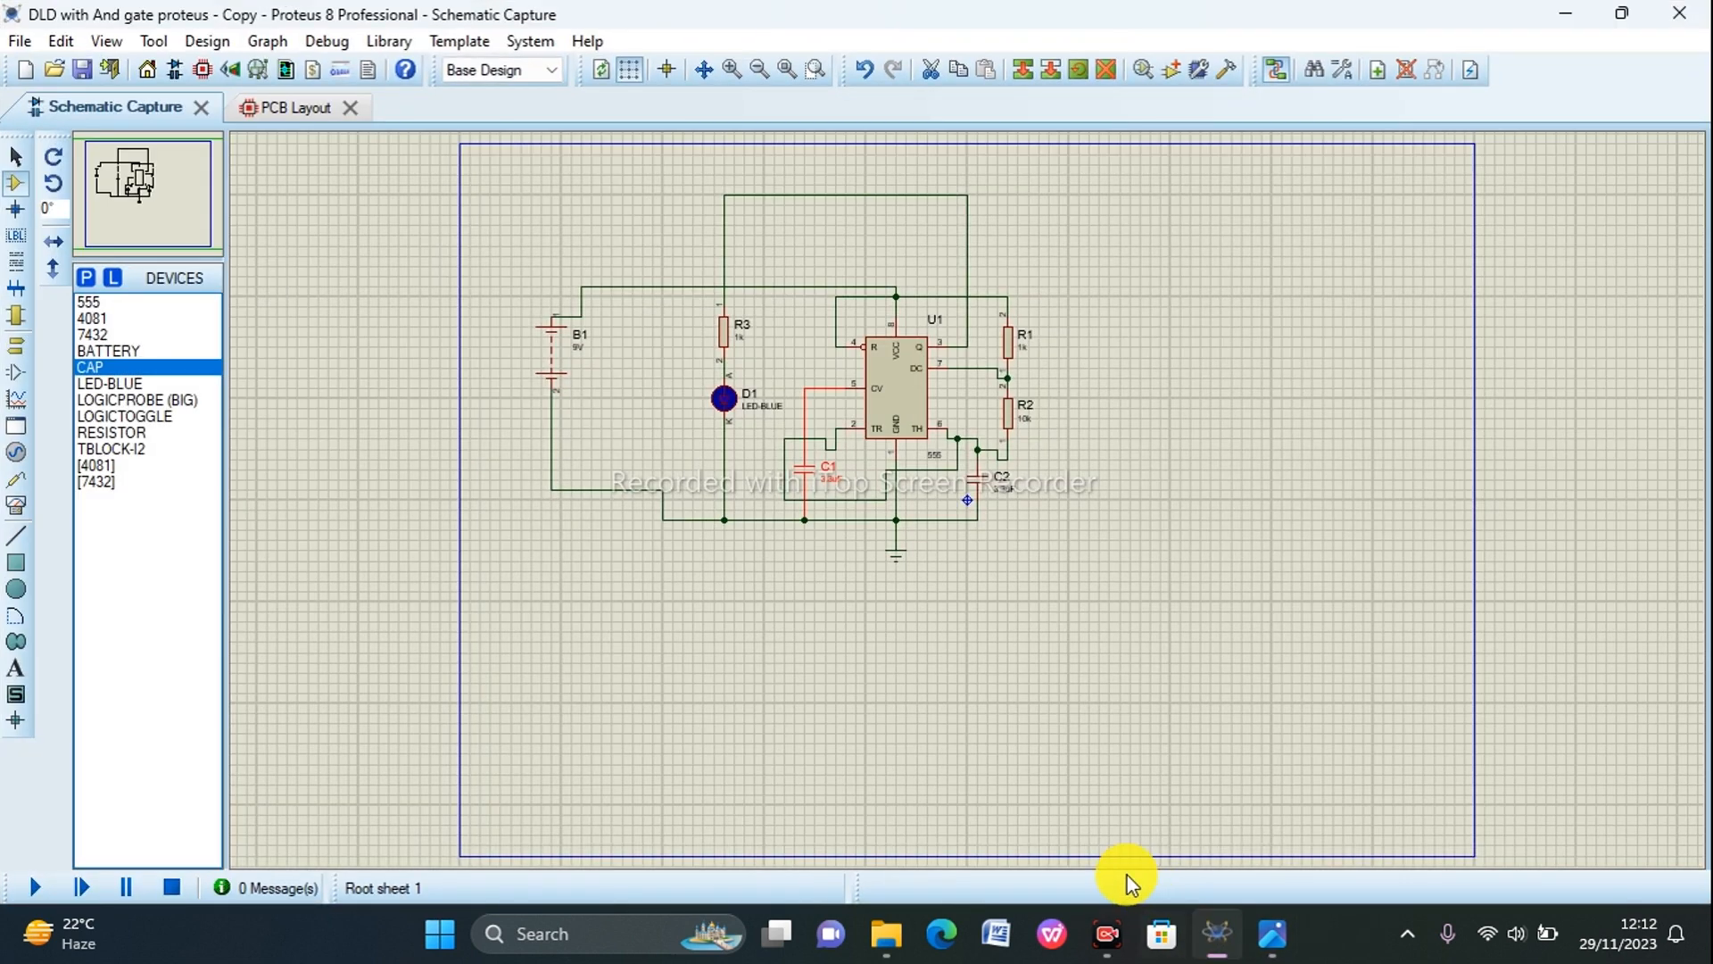
pyautogui.click(276, 111)
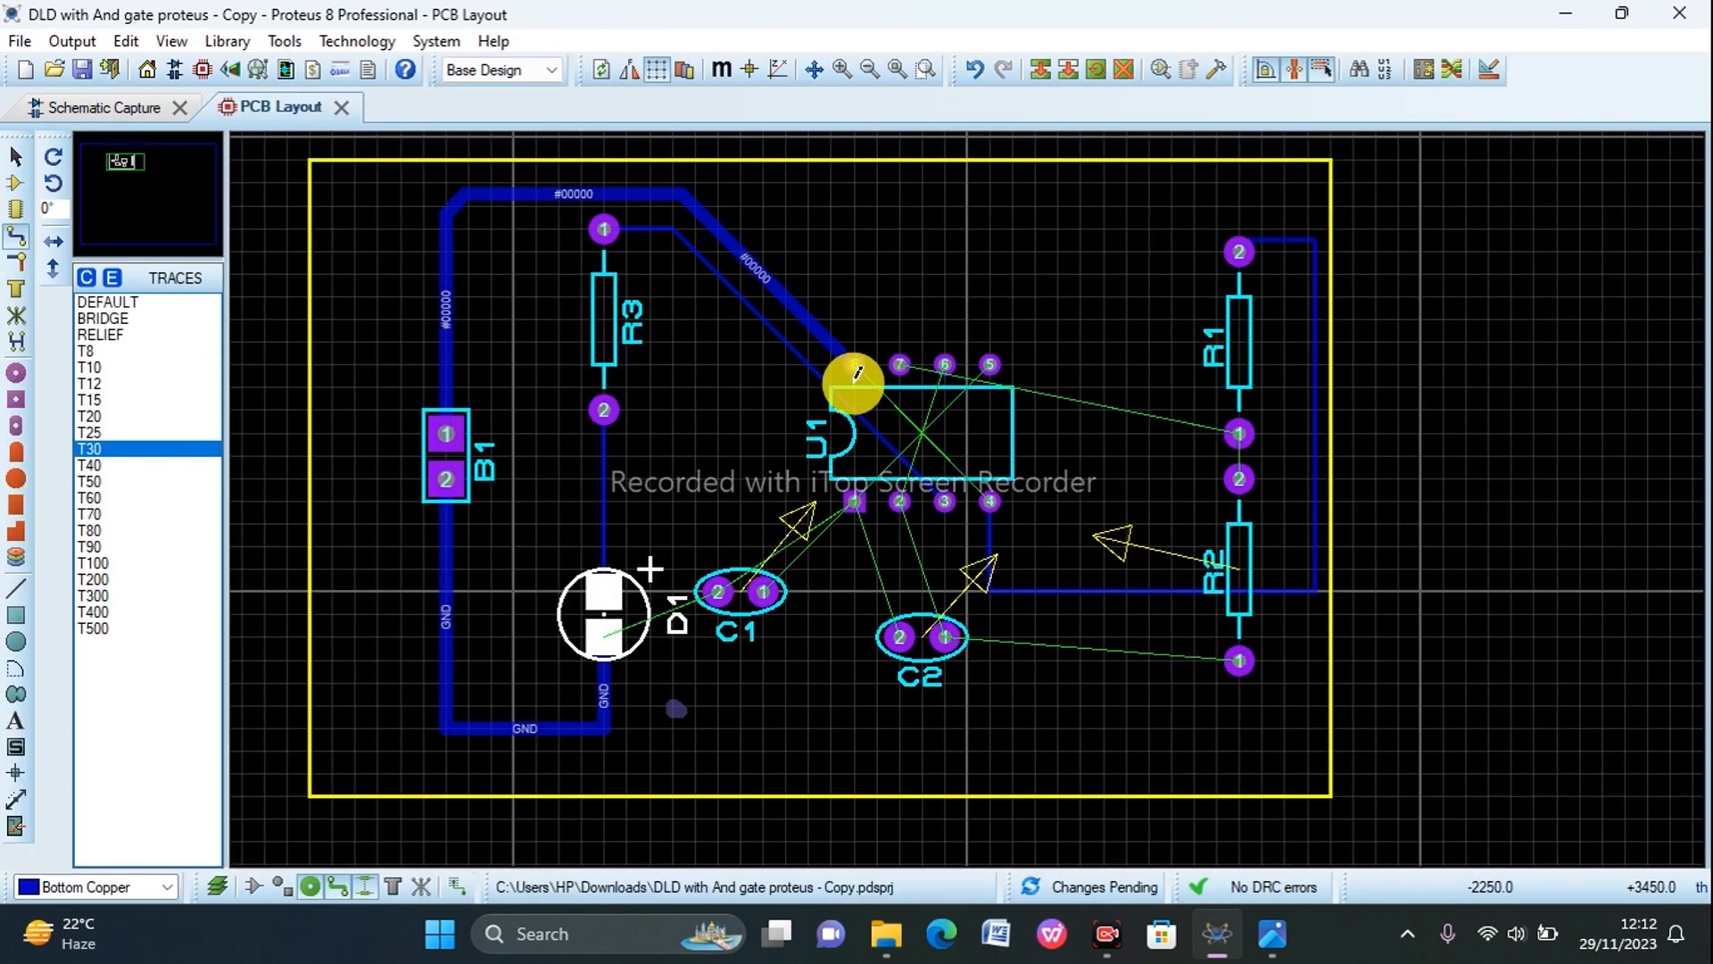
# Step: Route Bottom Copper tracks from U1 pin 4 diagonally to U1 pin 8 and from R1 pin 1 to R2 pin 2
pyautogui.click(990, 501)
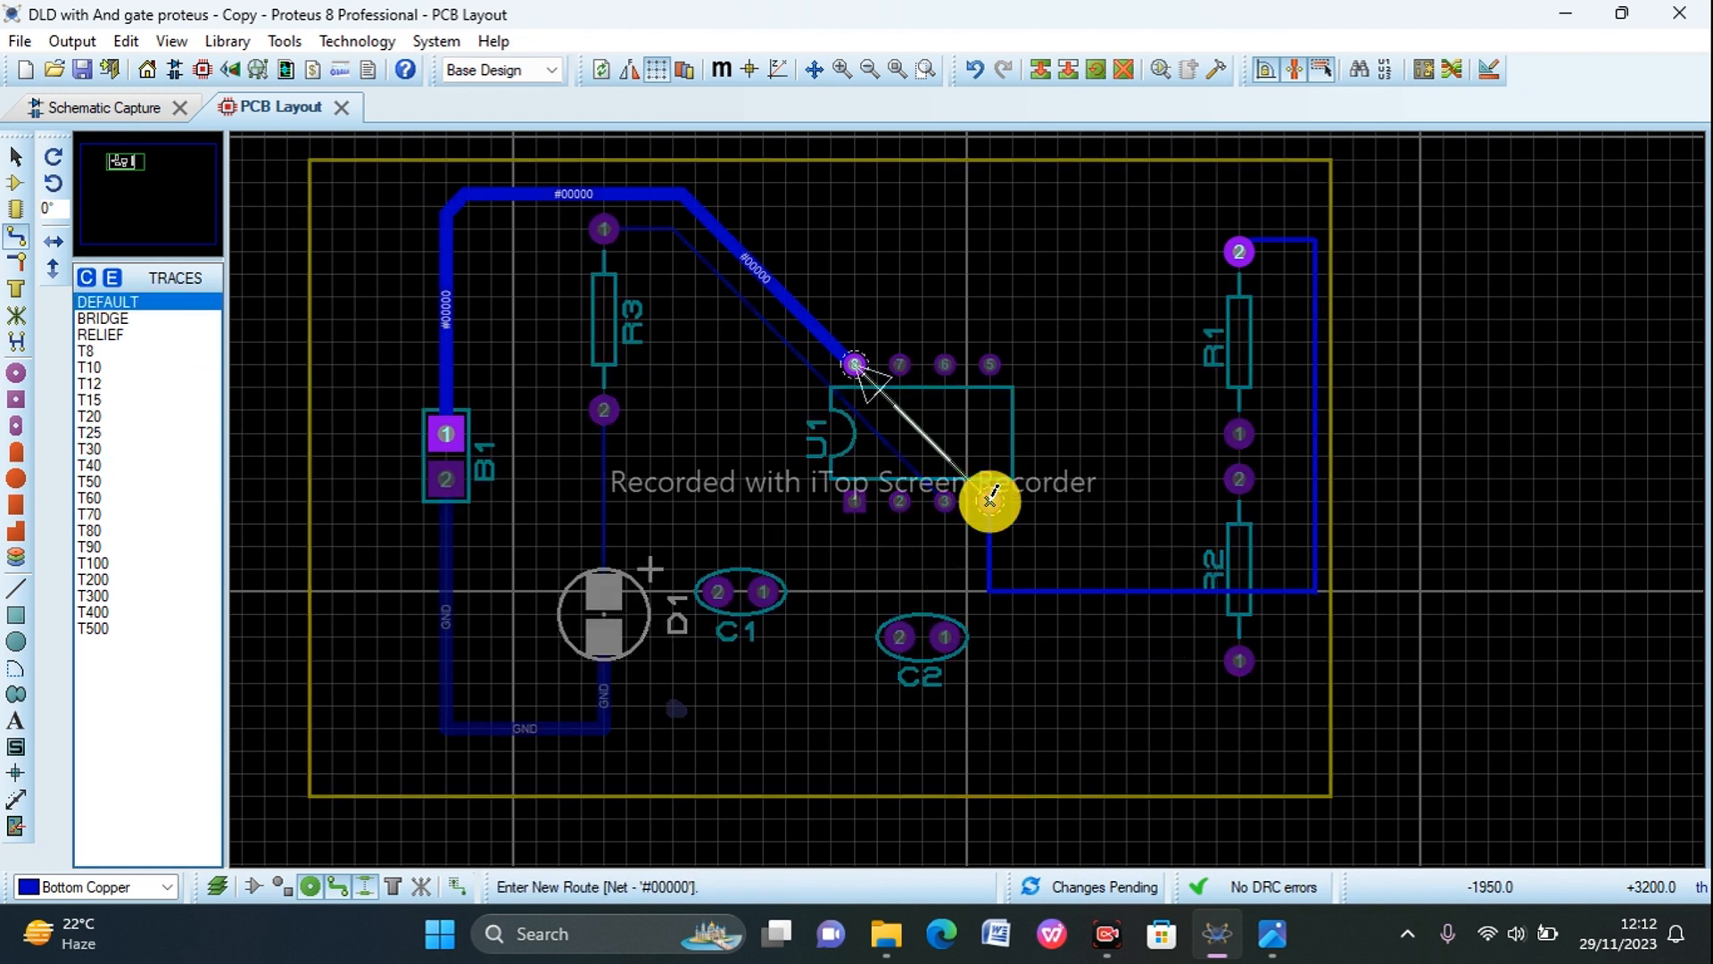
pyautogui.click(860, 365)
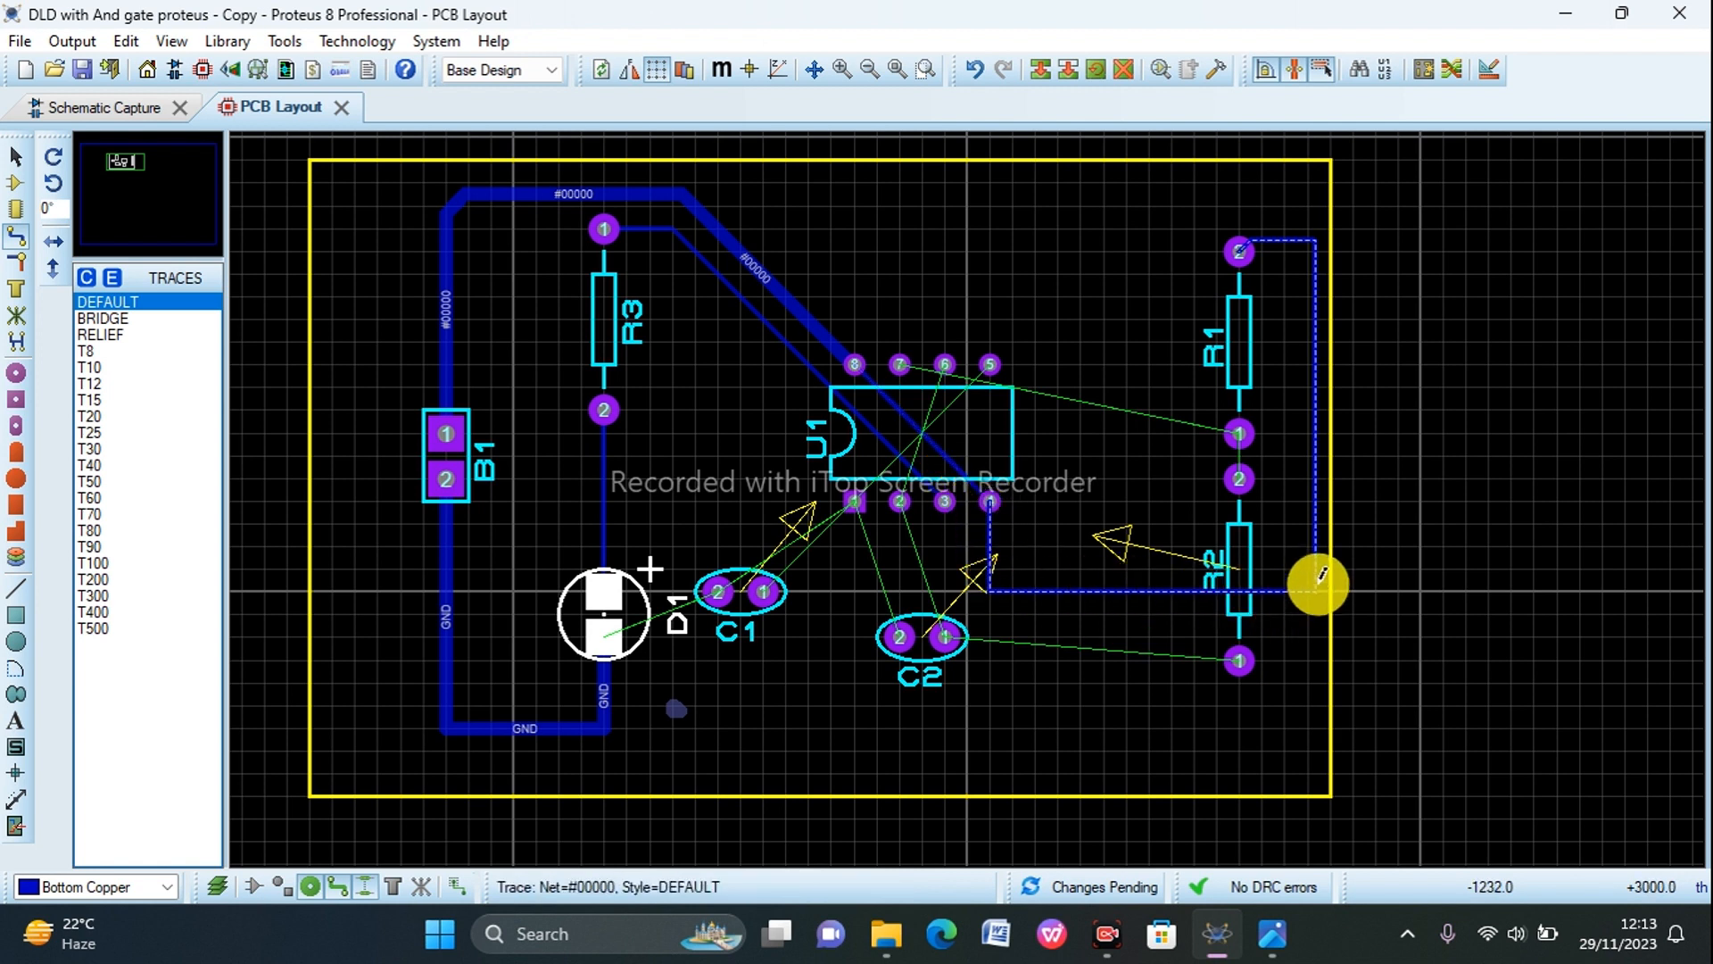
pyautogui.click(1238, 434)
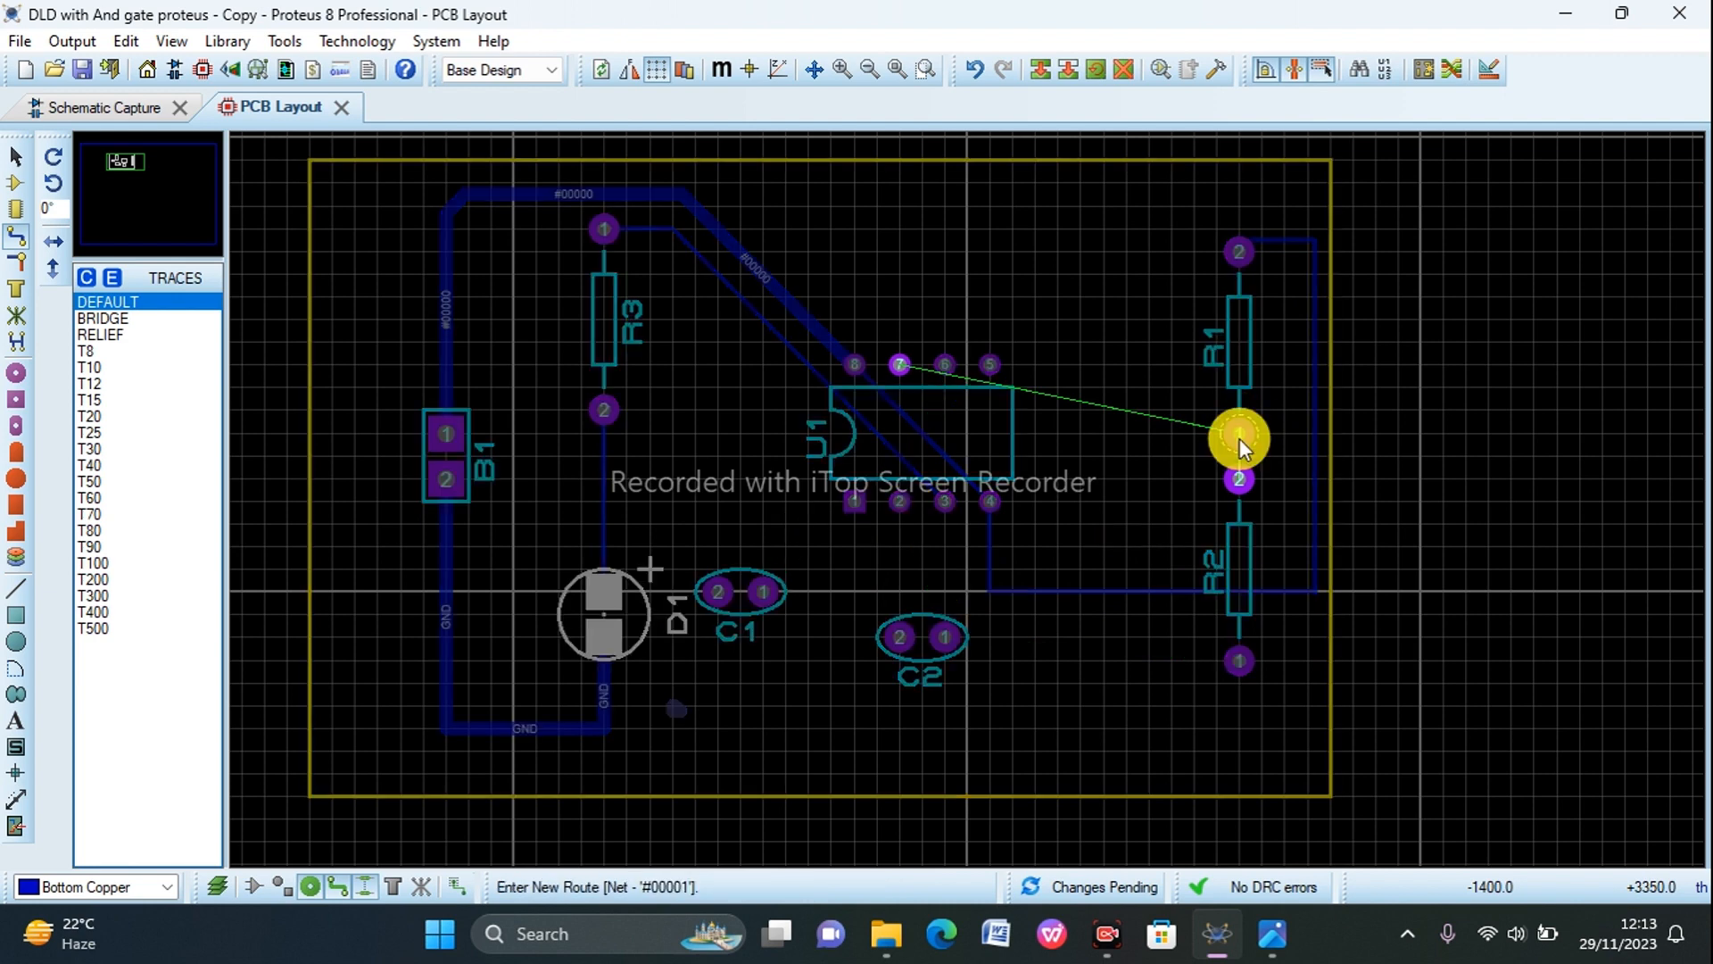
pyautogui.click(1240, 475)
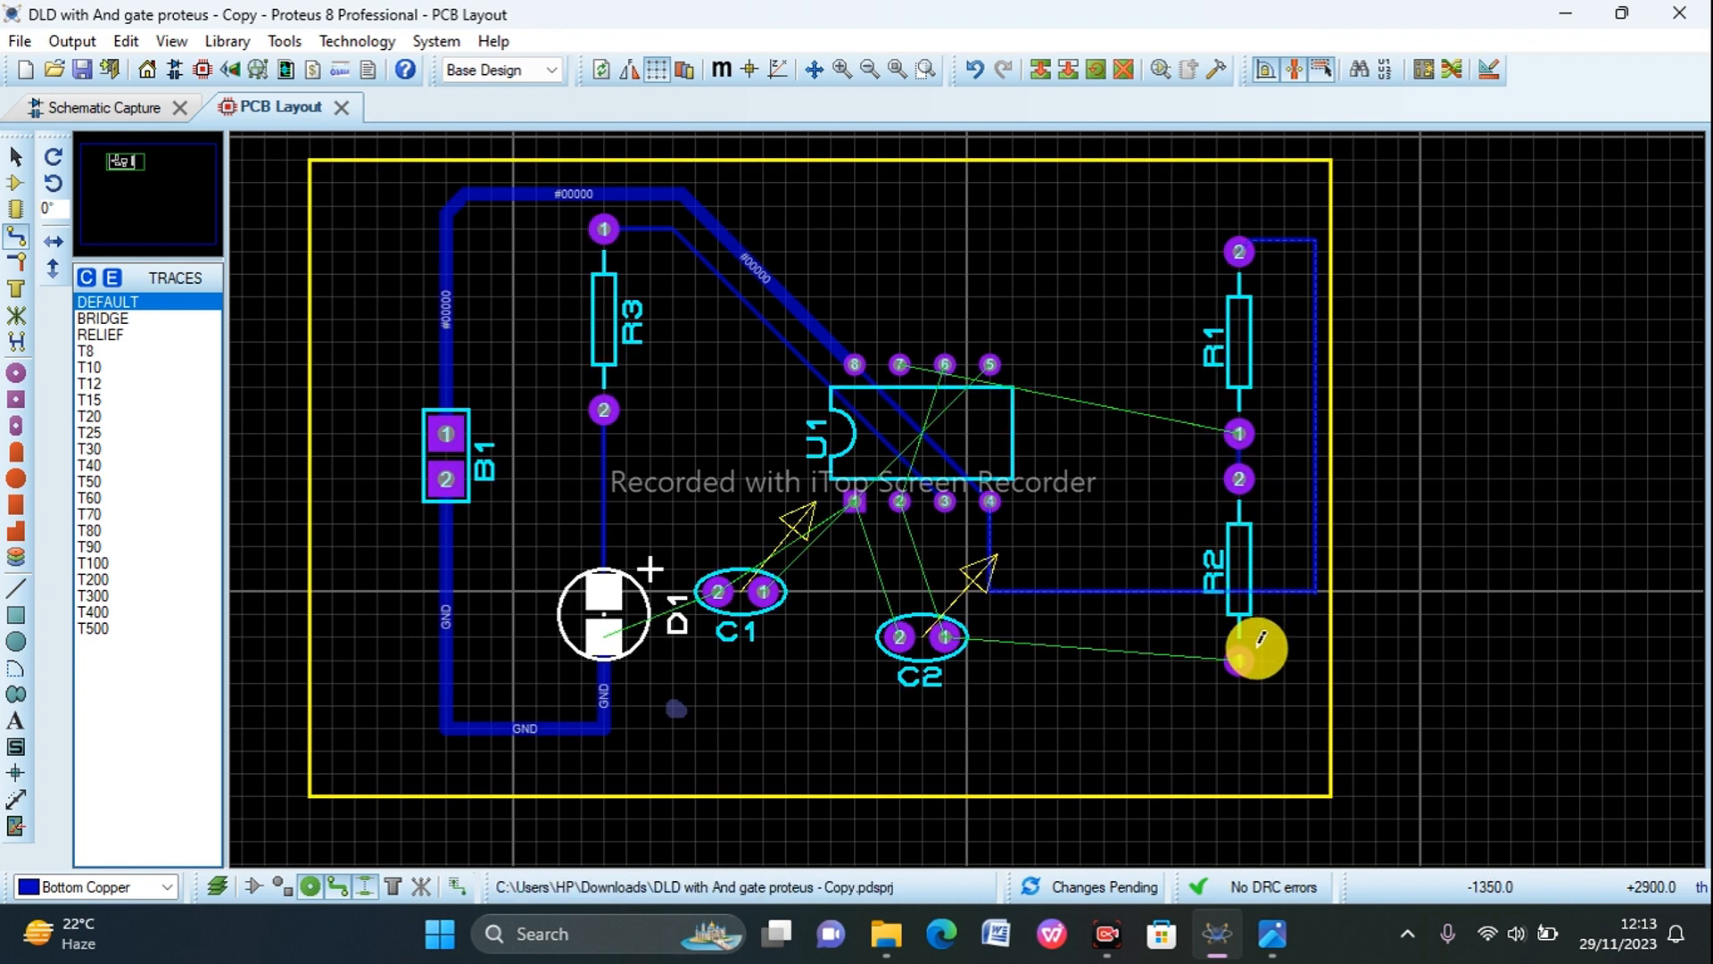
# Step: Route Bottom Copper tracks from R2 pin 1 through C2 pin 1 to U1 pin 2, plus a T30 ground track from U1 pin 1 to C2 pin 2
pyautogui.click(1239, 662)
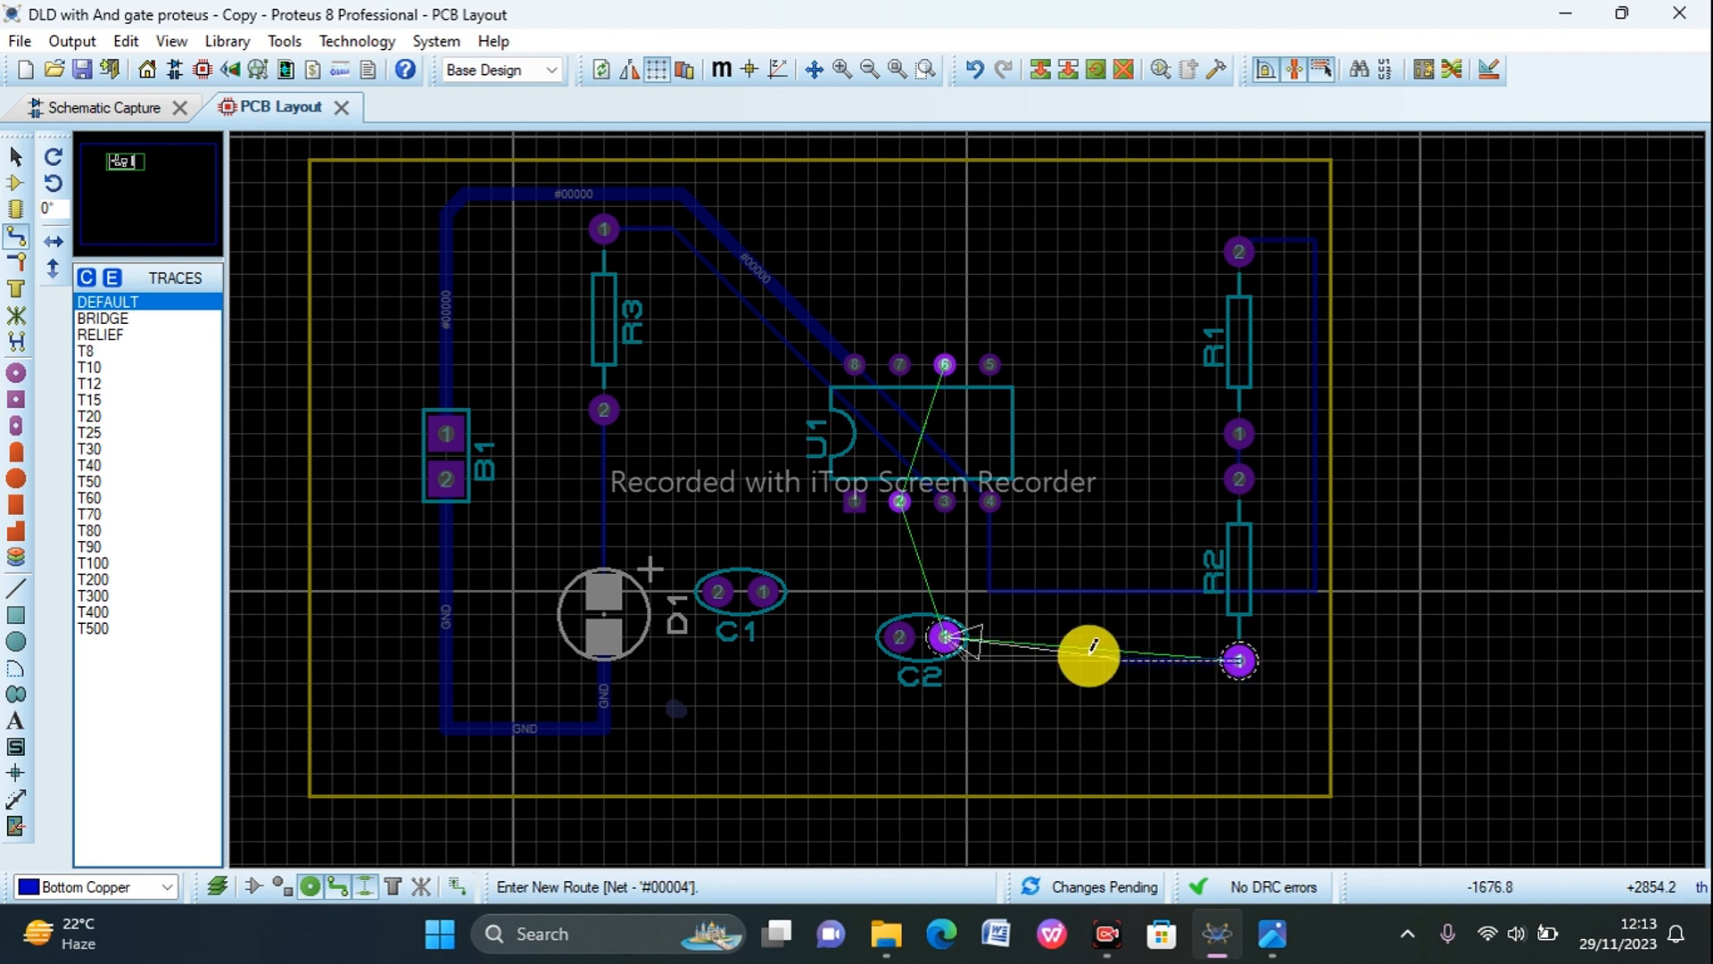
pyautogui.click(944, 636)
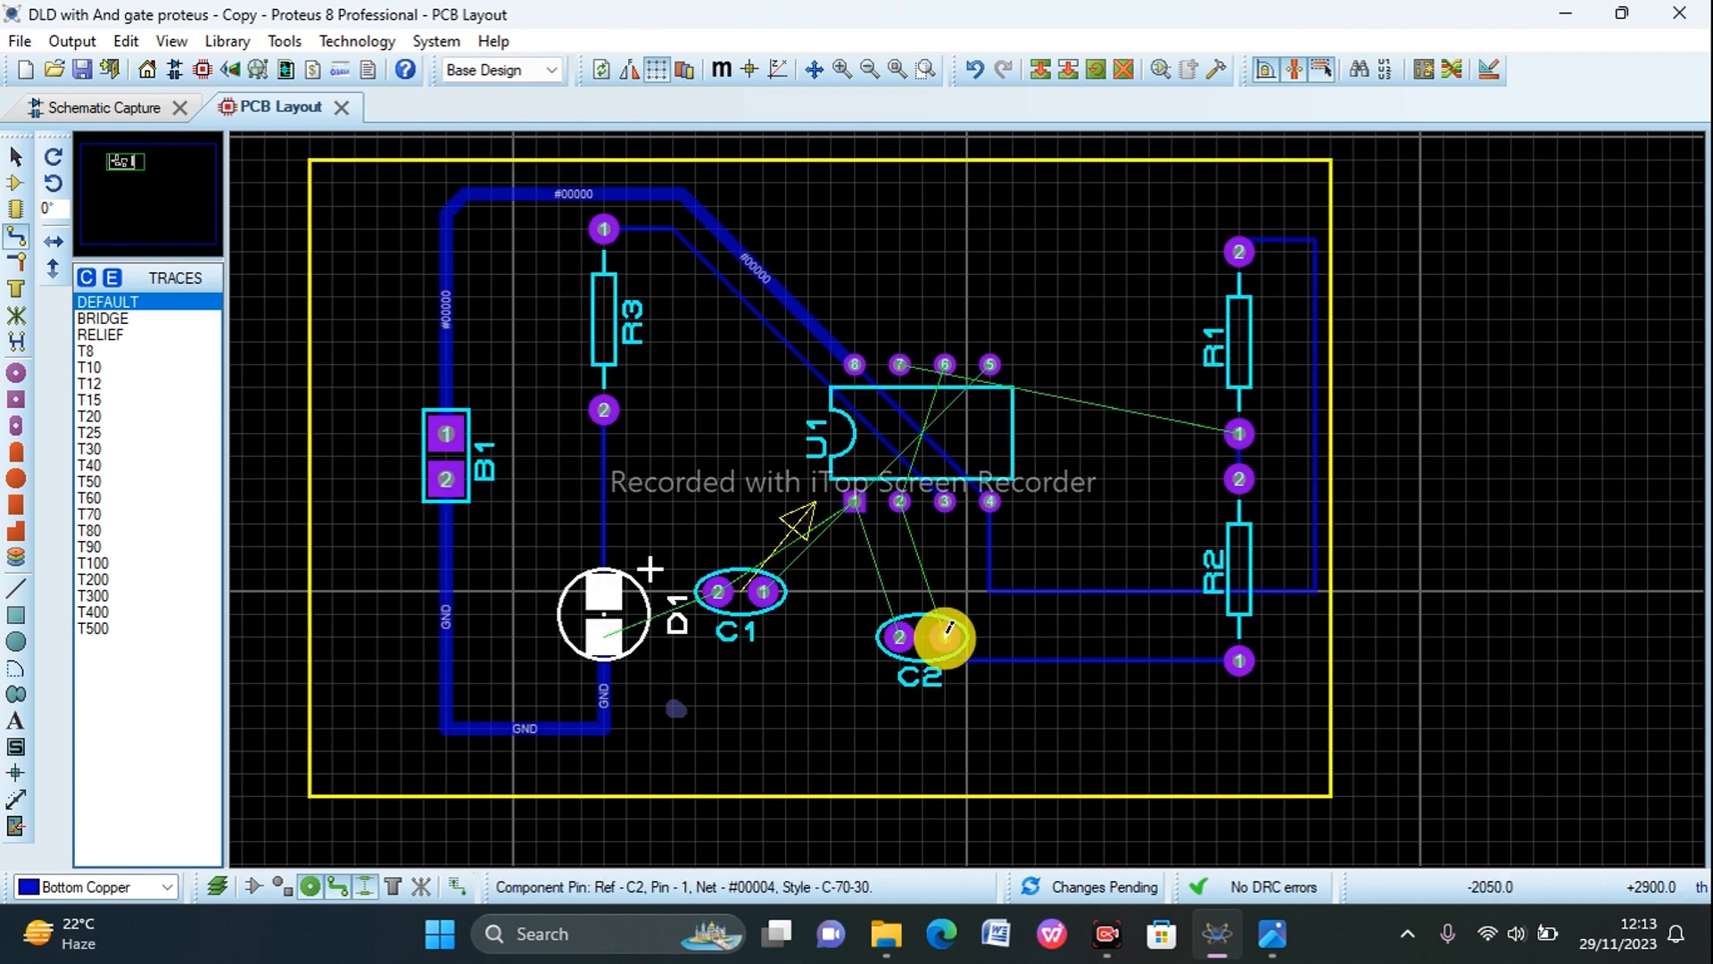
pyautogui.click(945, 635)
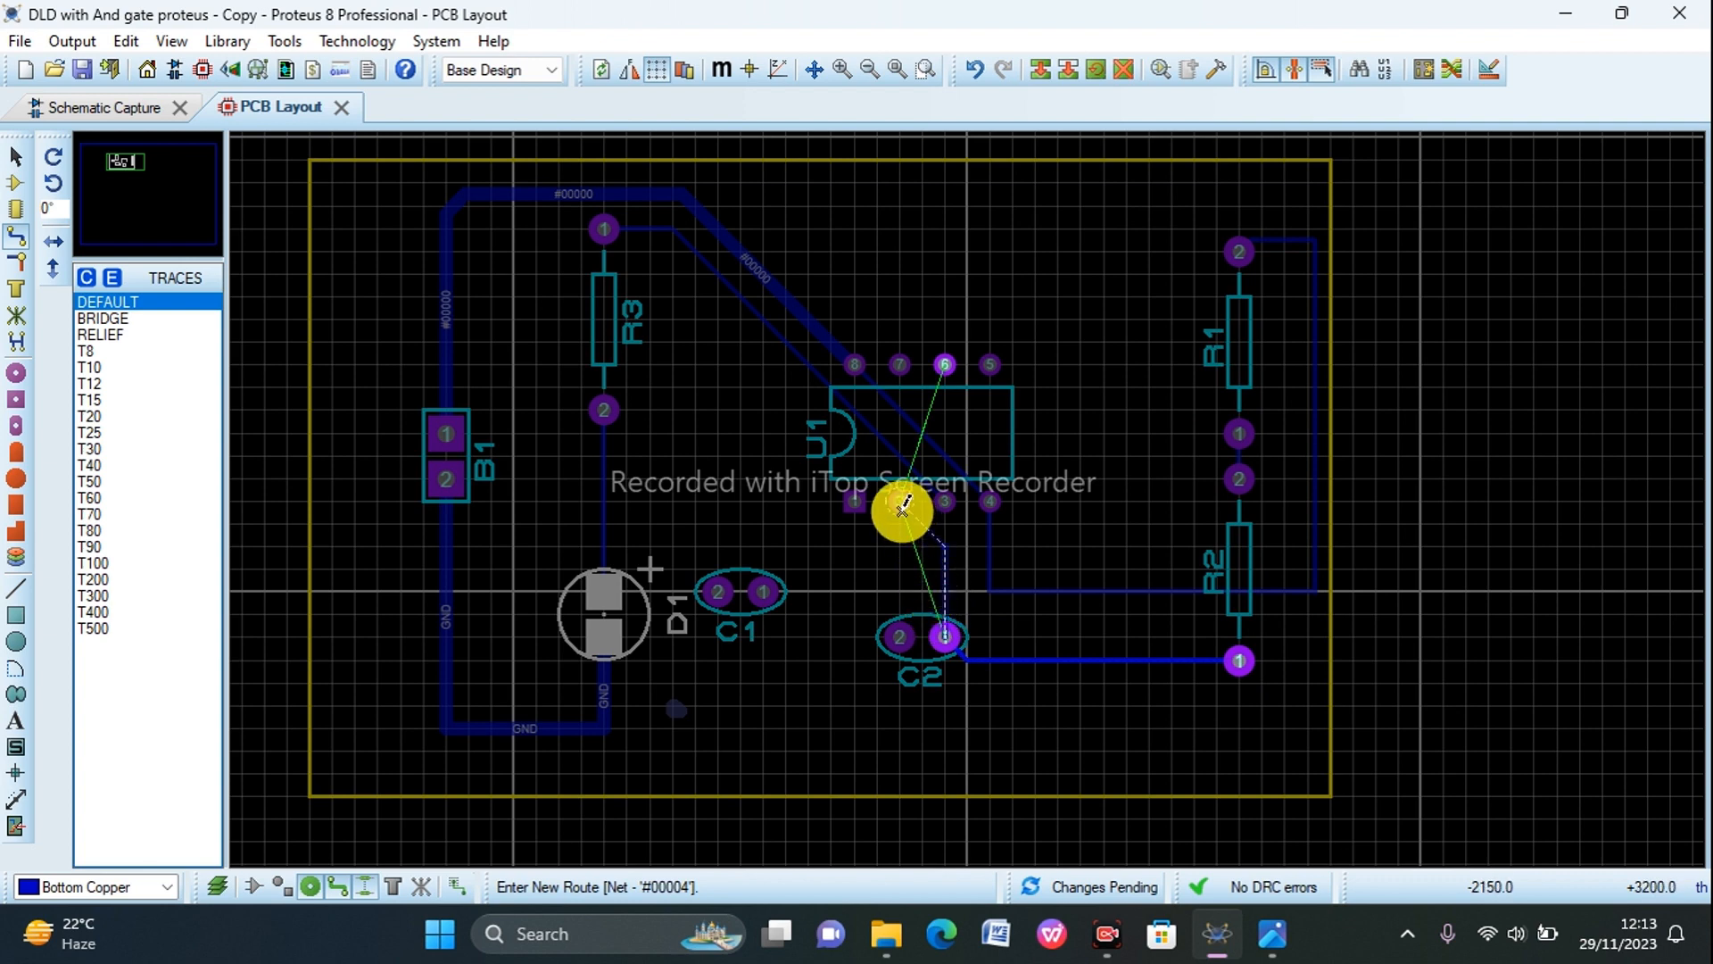
pyautogui.click(901, 500)
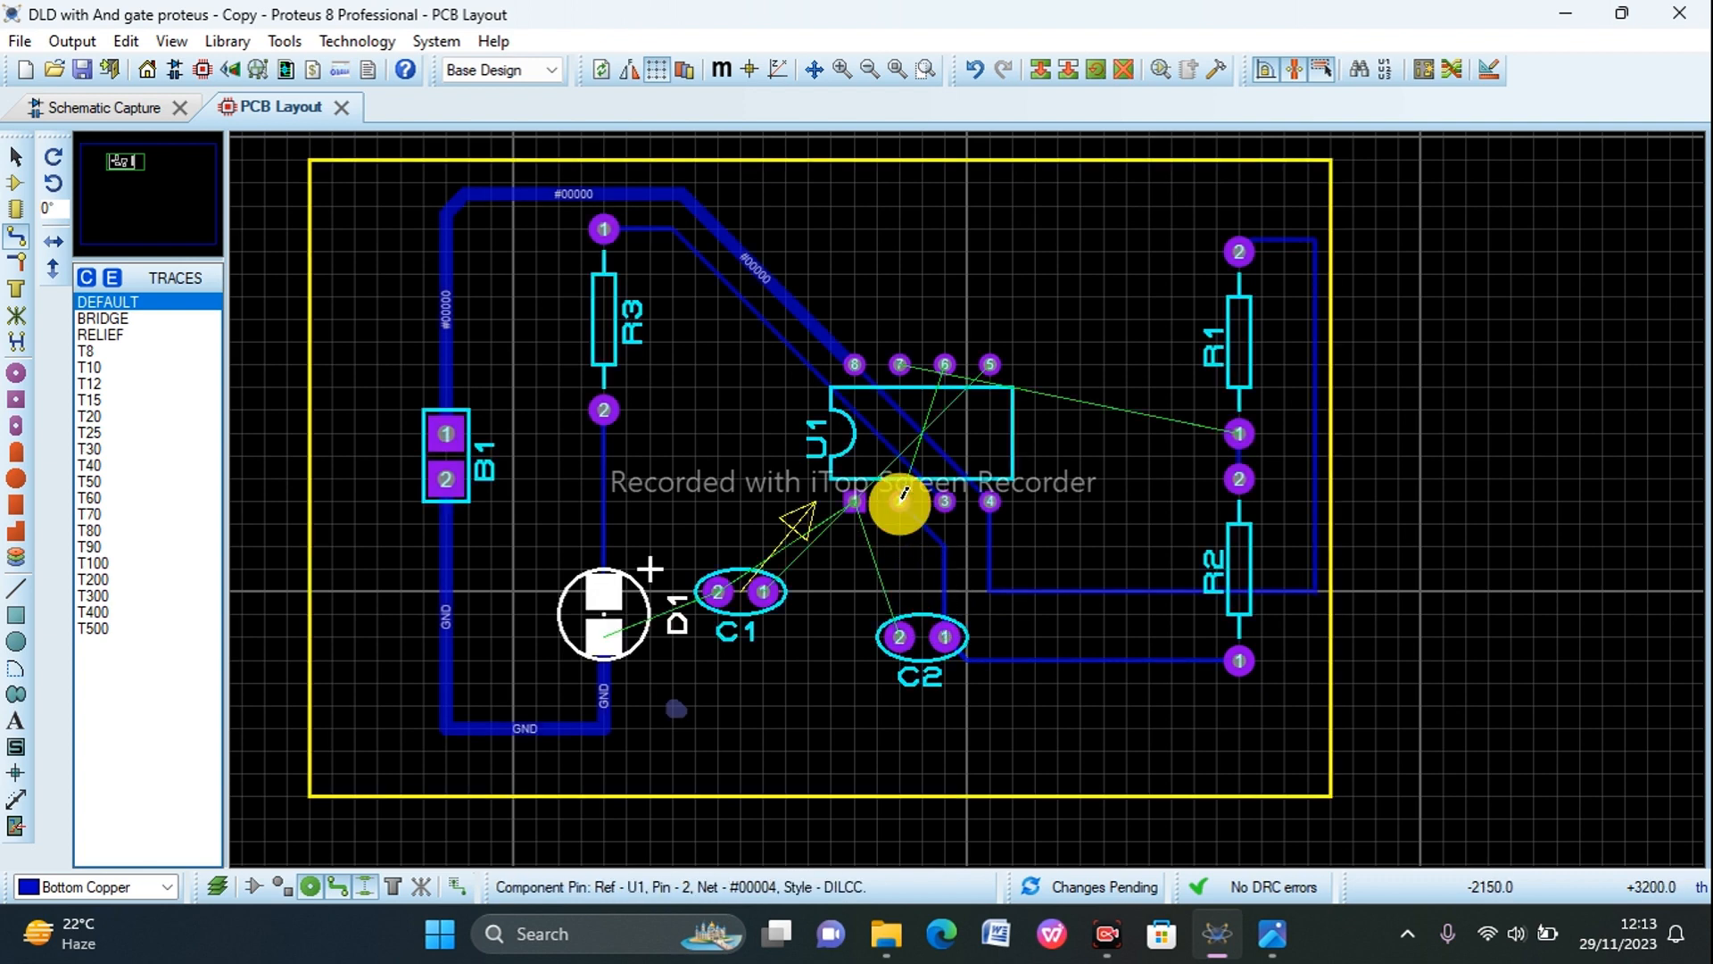
pyautogui.click(856, 501)
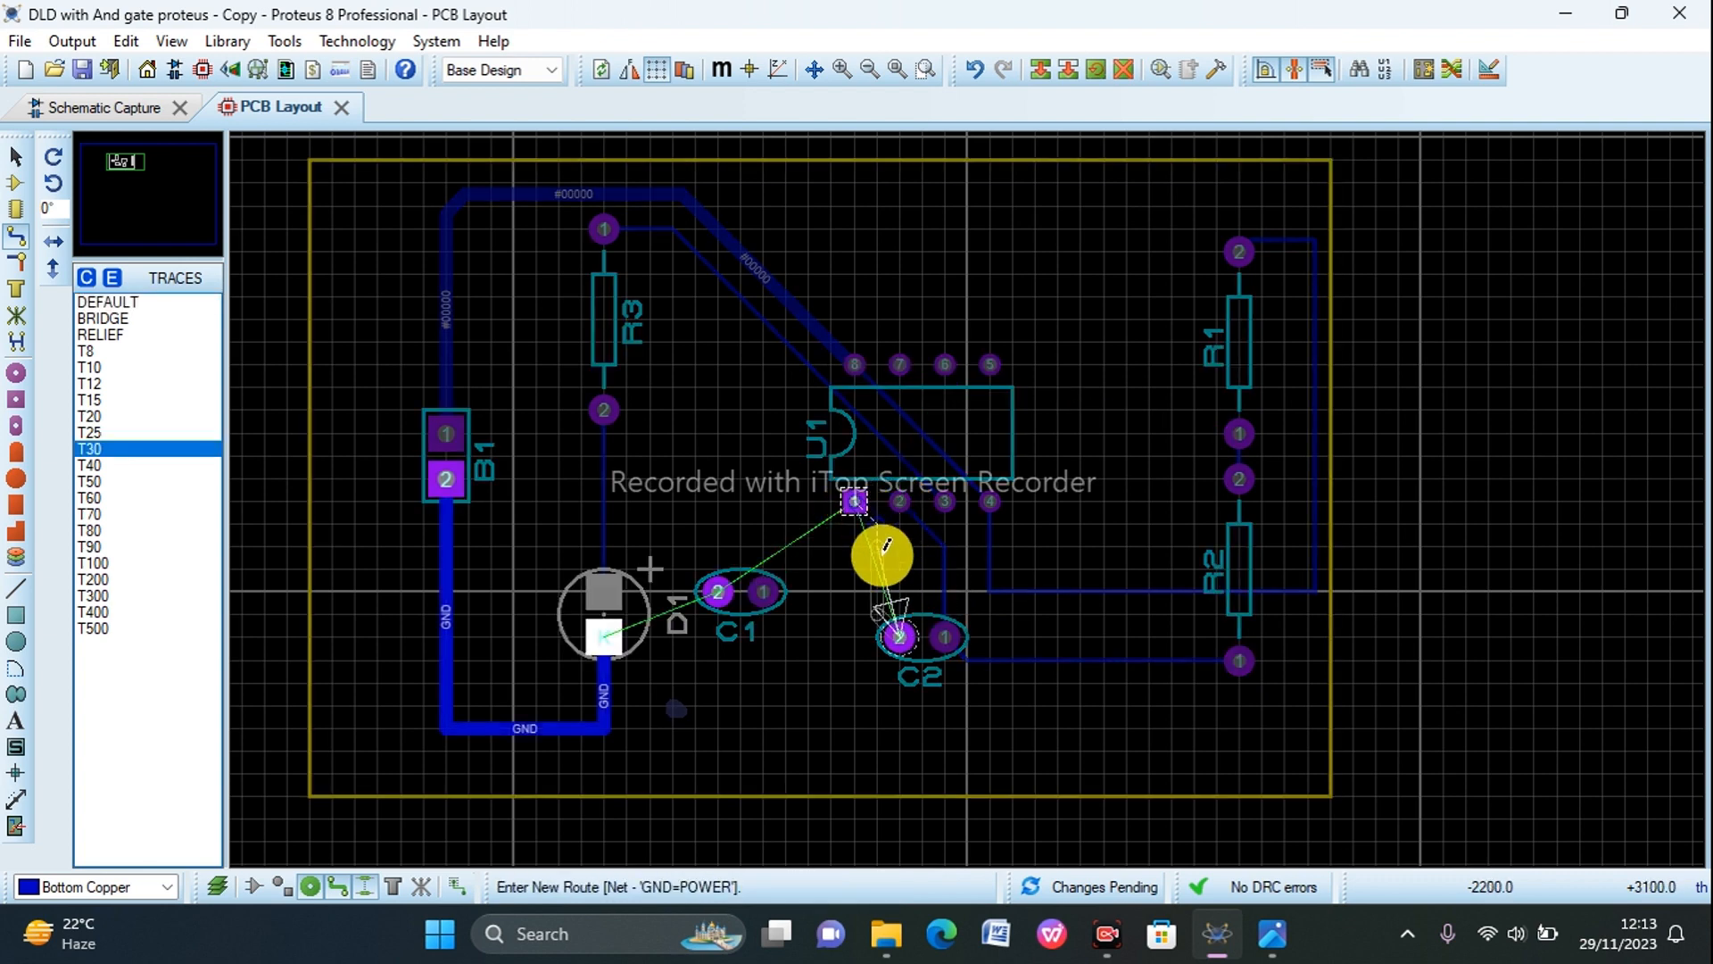
pyautogui.click(898, 635)
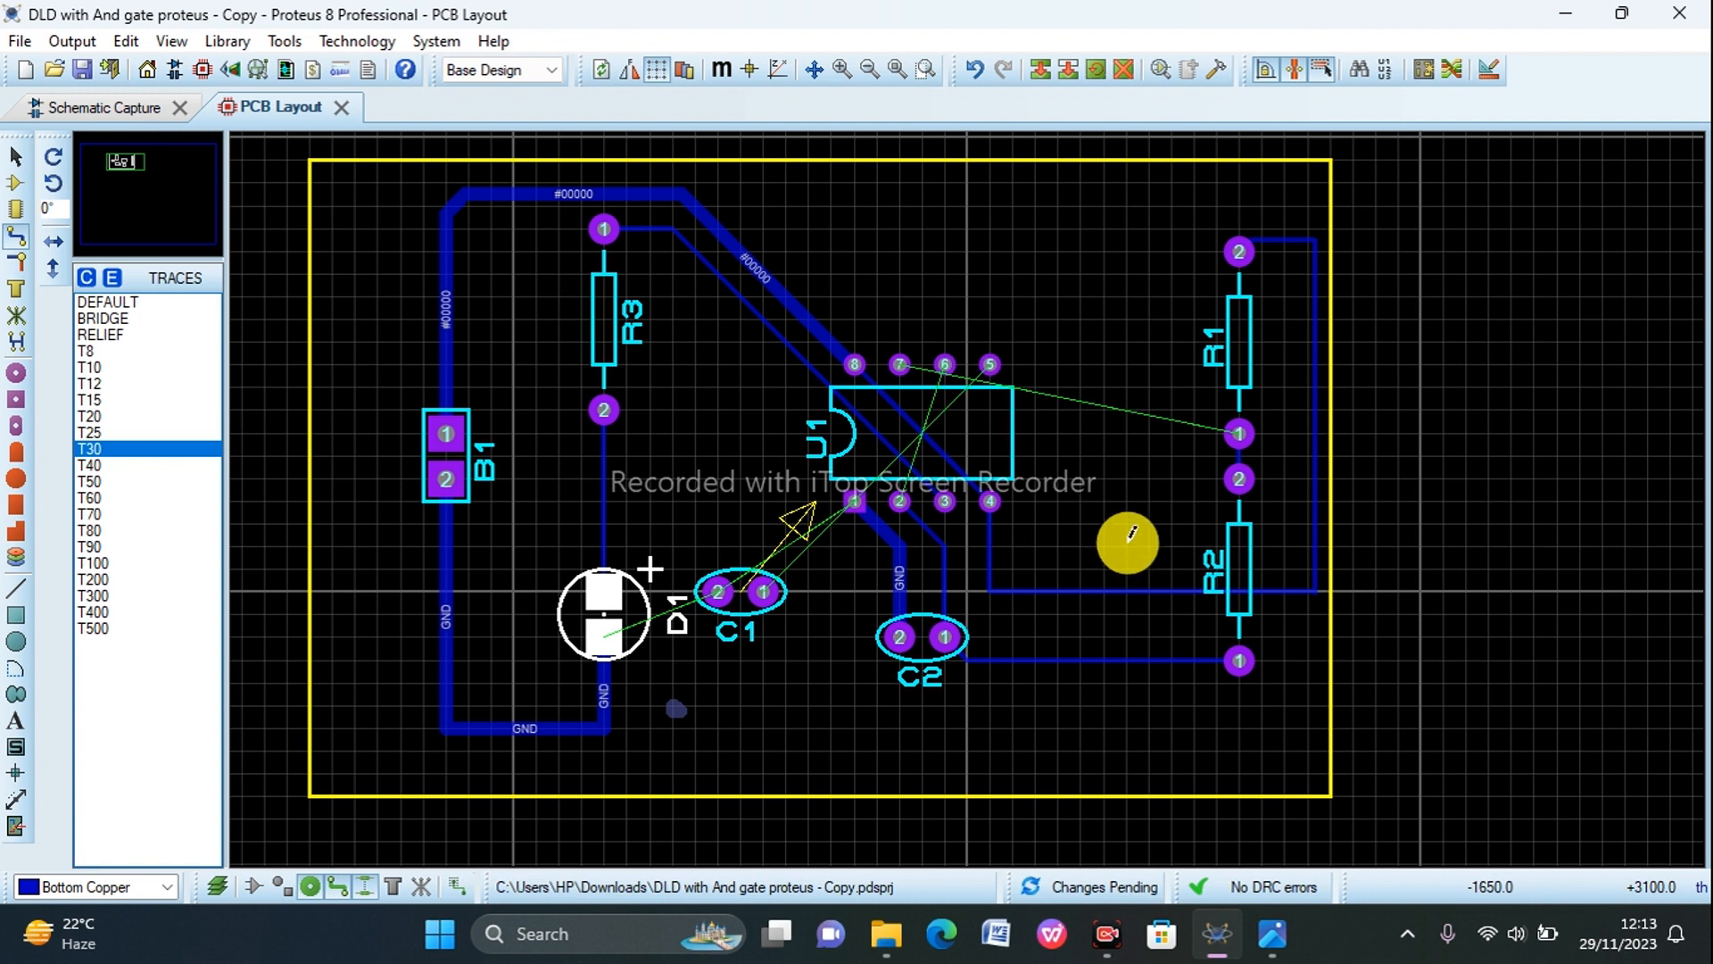
# Step: Route a Bottom Copper track from U1 pin 7 up and above the chip's upper pin row to R1 pin 1
pyautogui.click(900, 358)
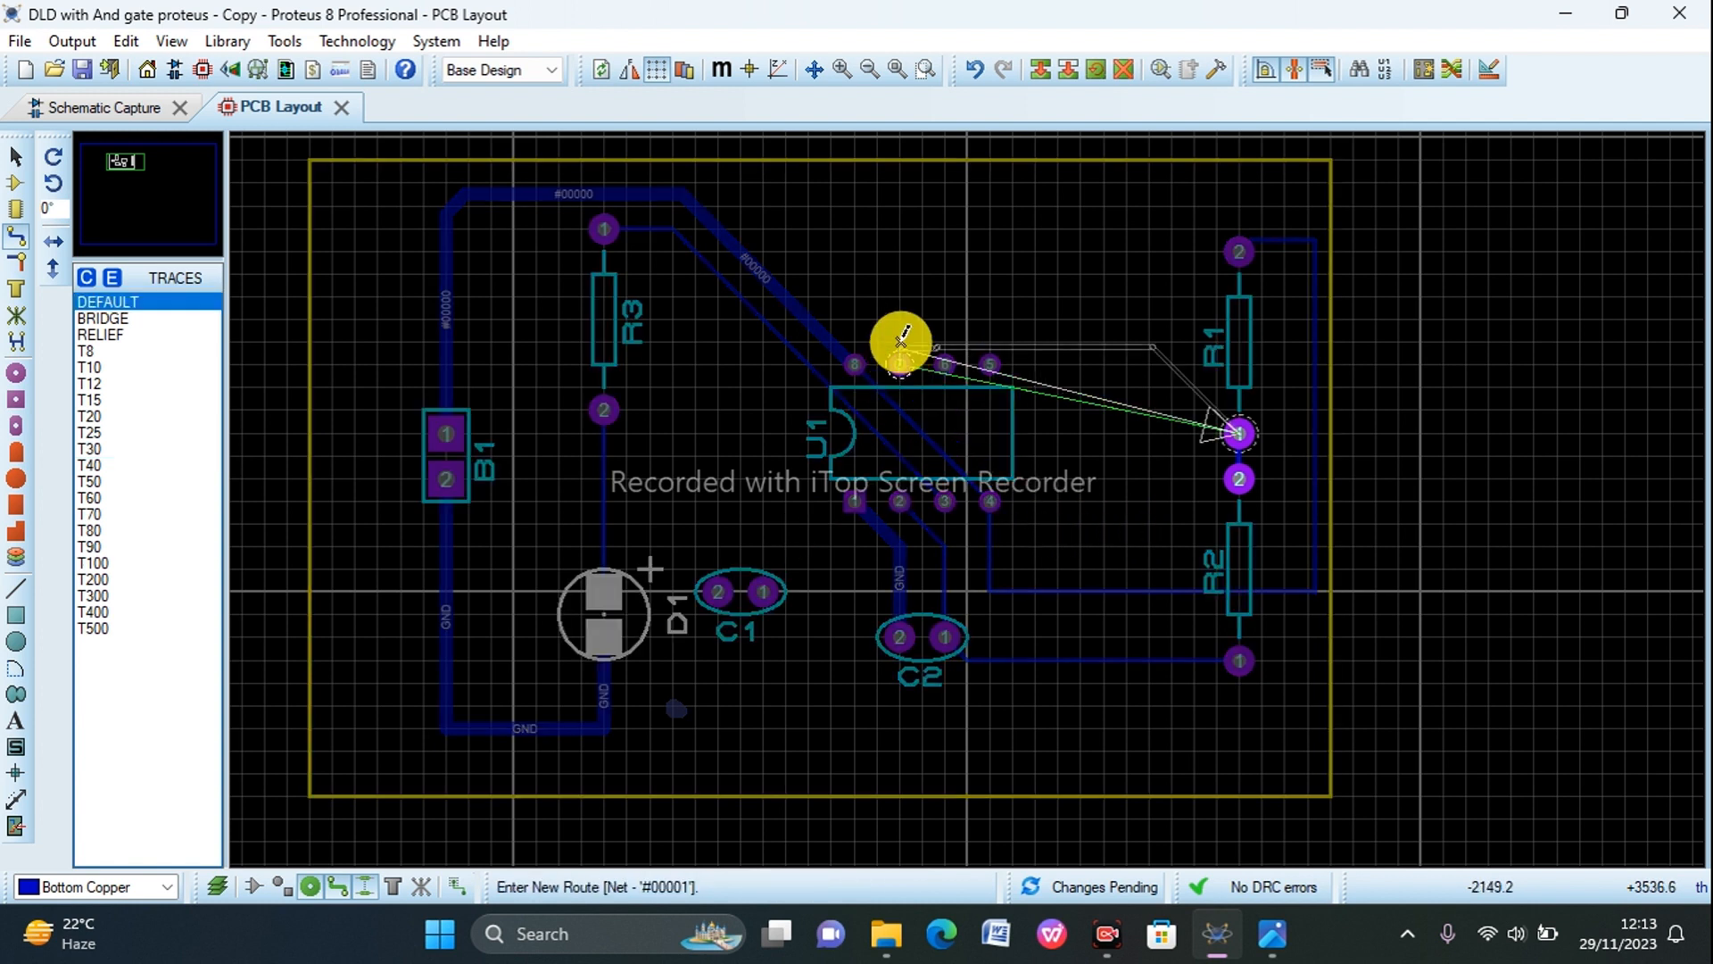
pyautogui.click(905, 314)
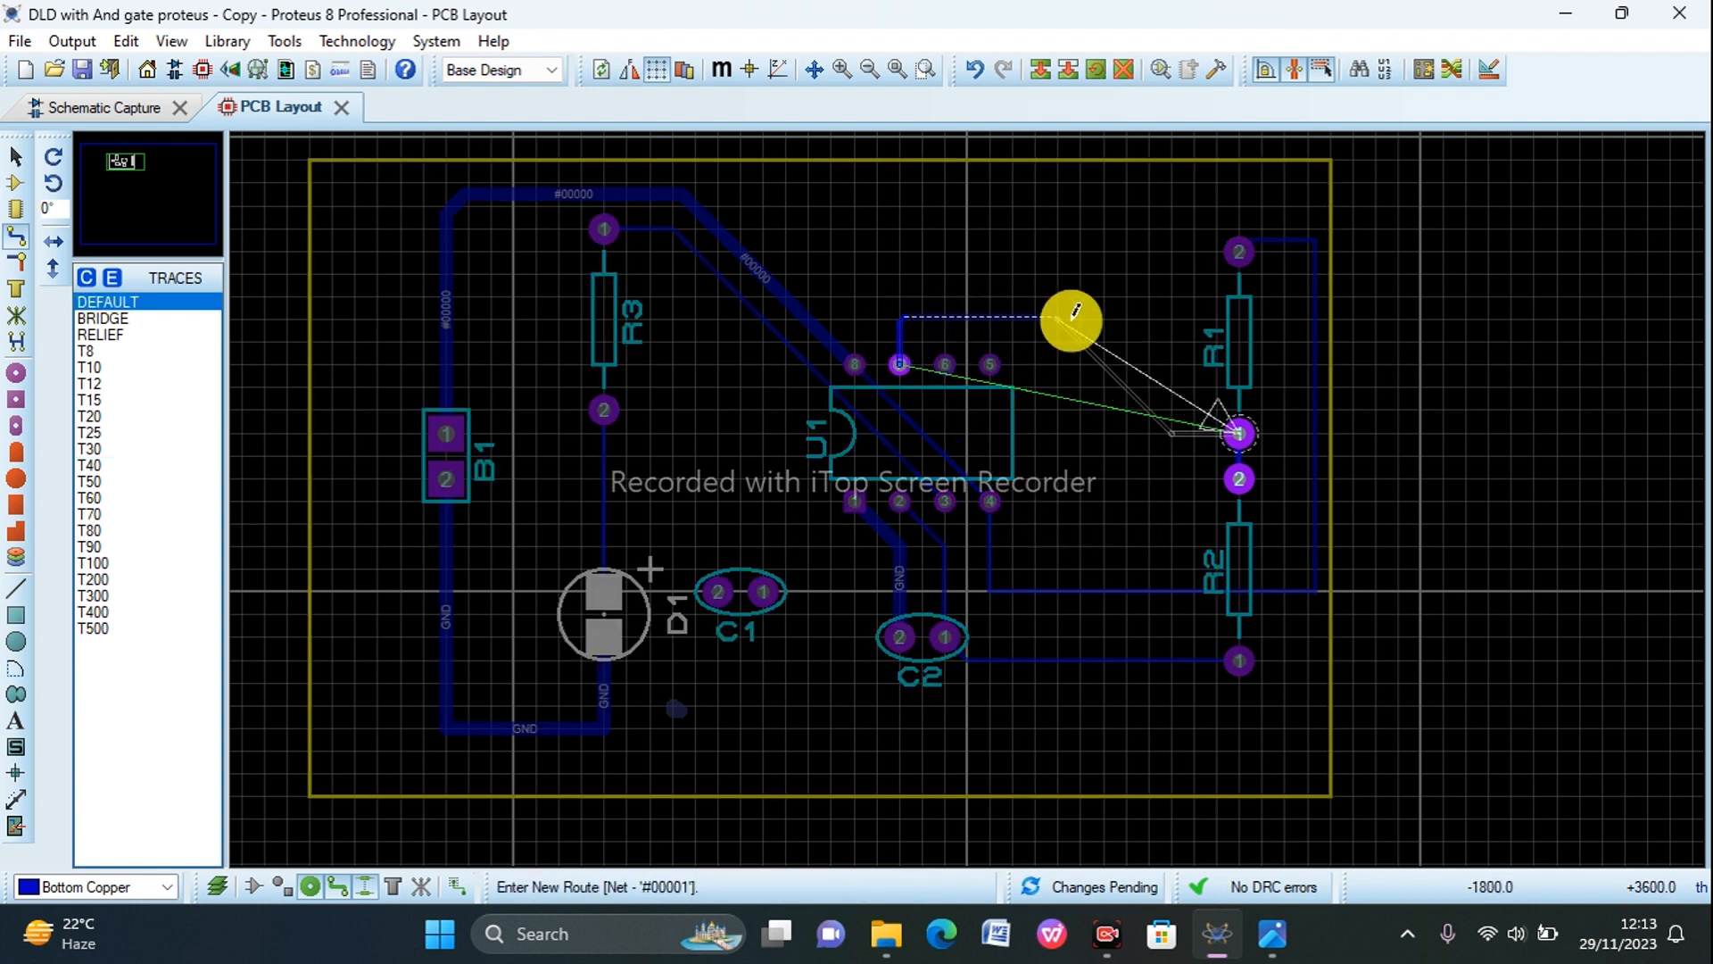
pyautogui.click(1240, 434)
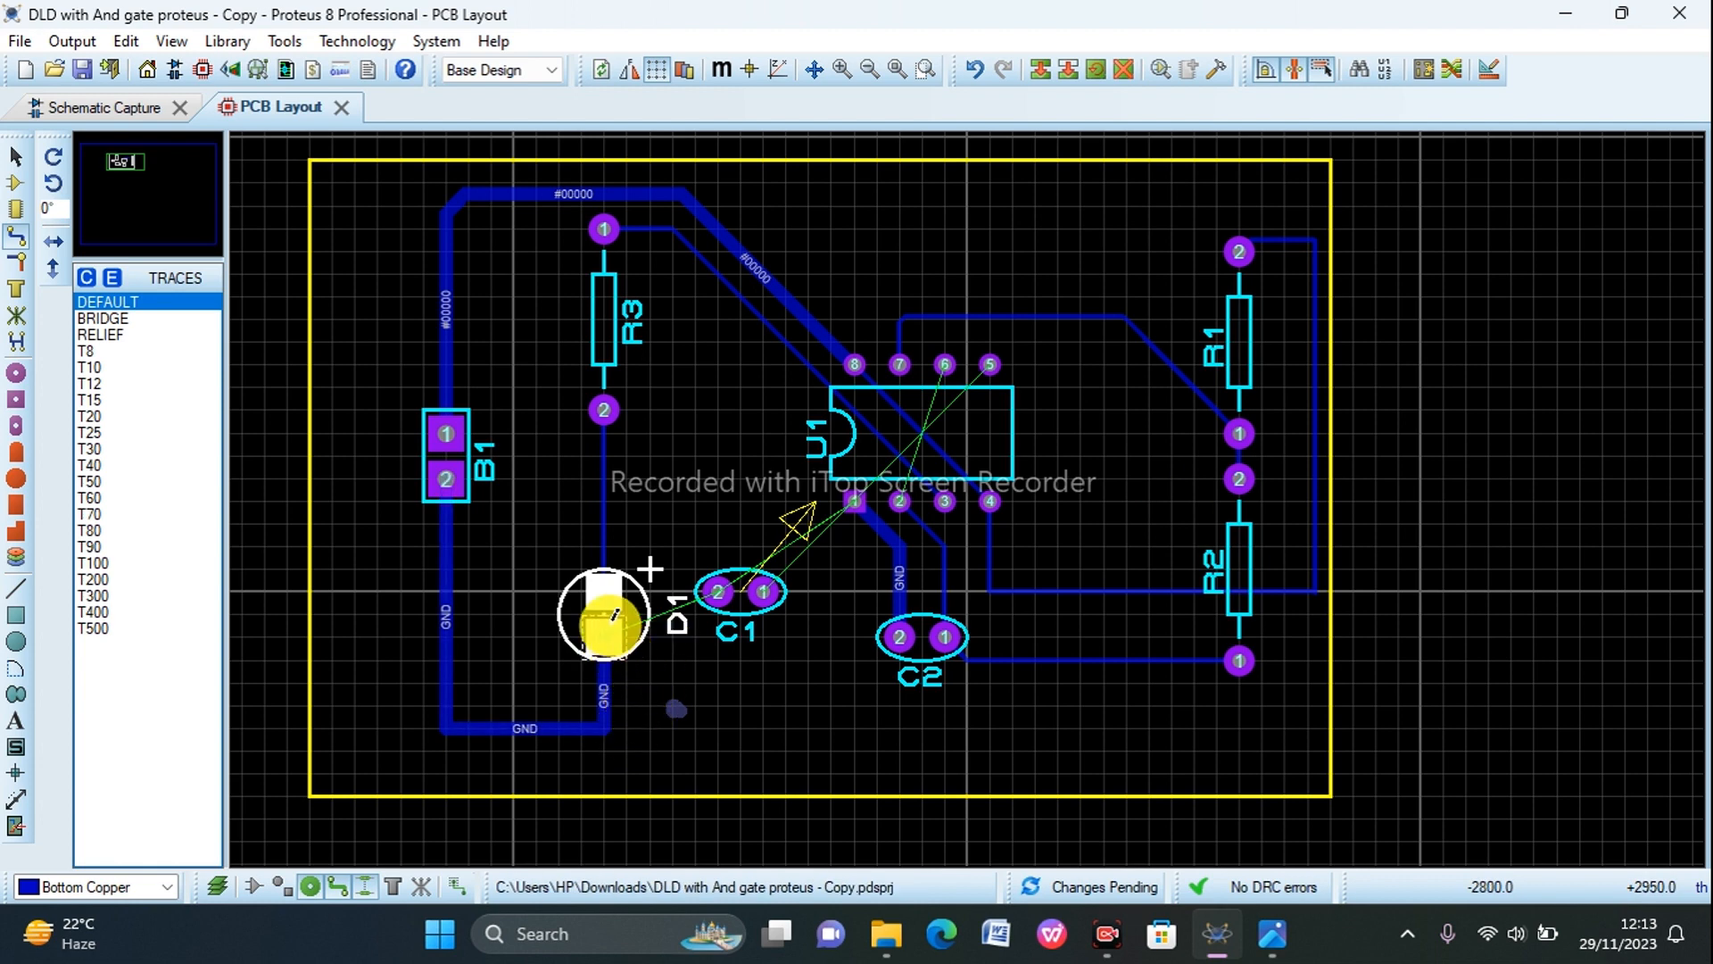
pyautogui.scroll(1, 681, 623)
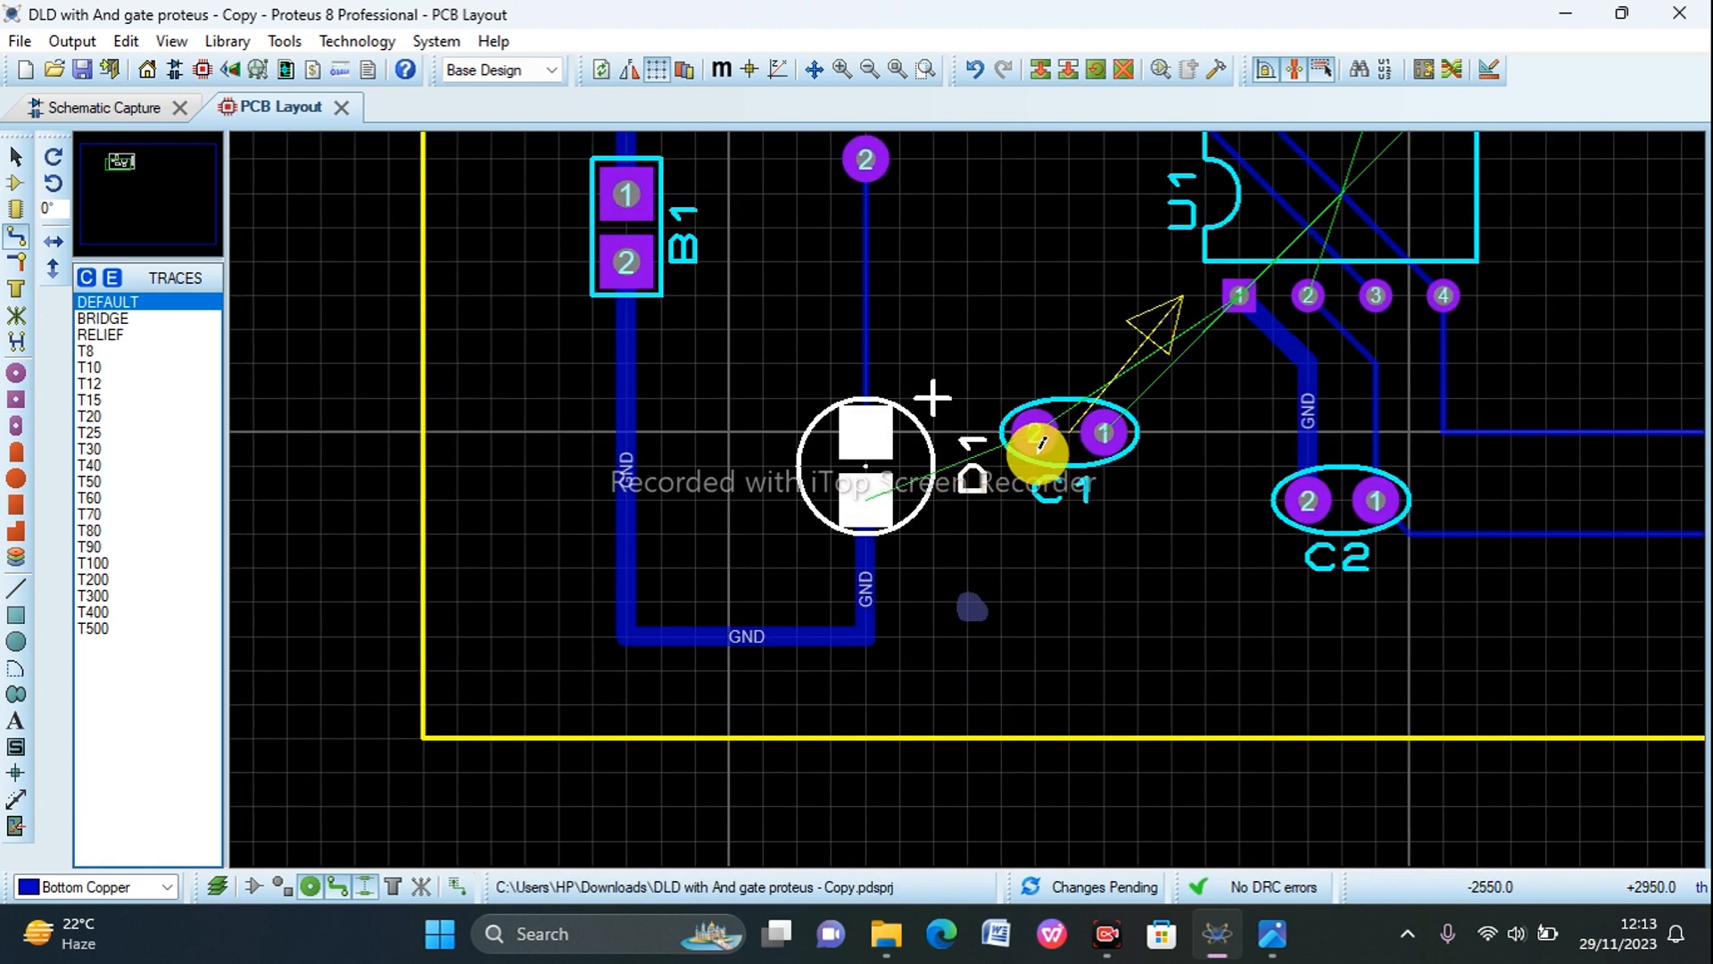
pyautogui.click(870, 495)
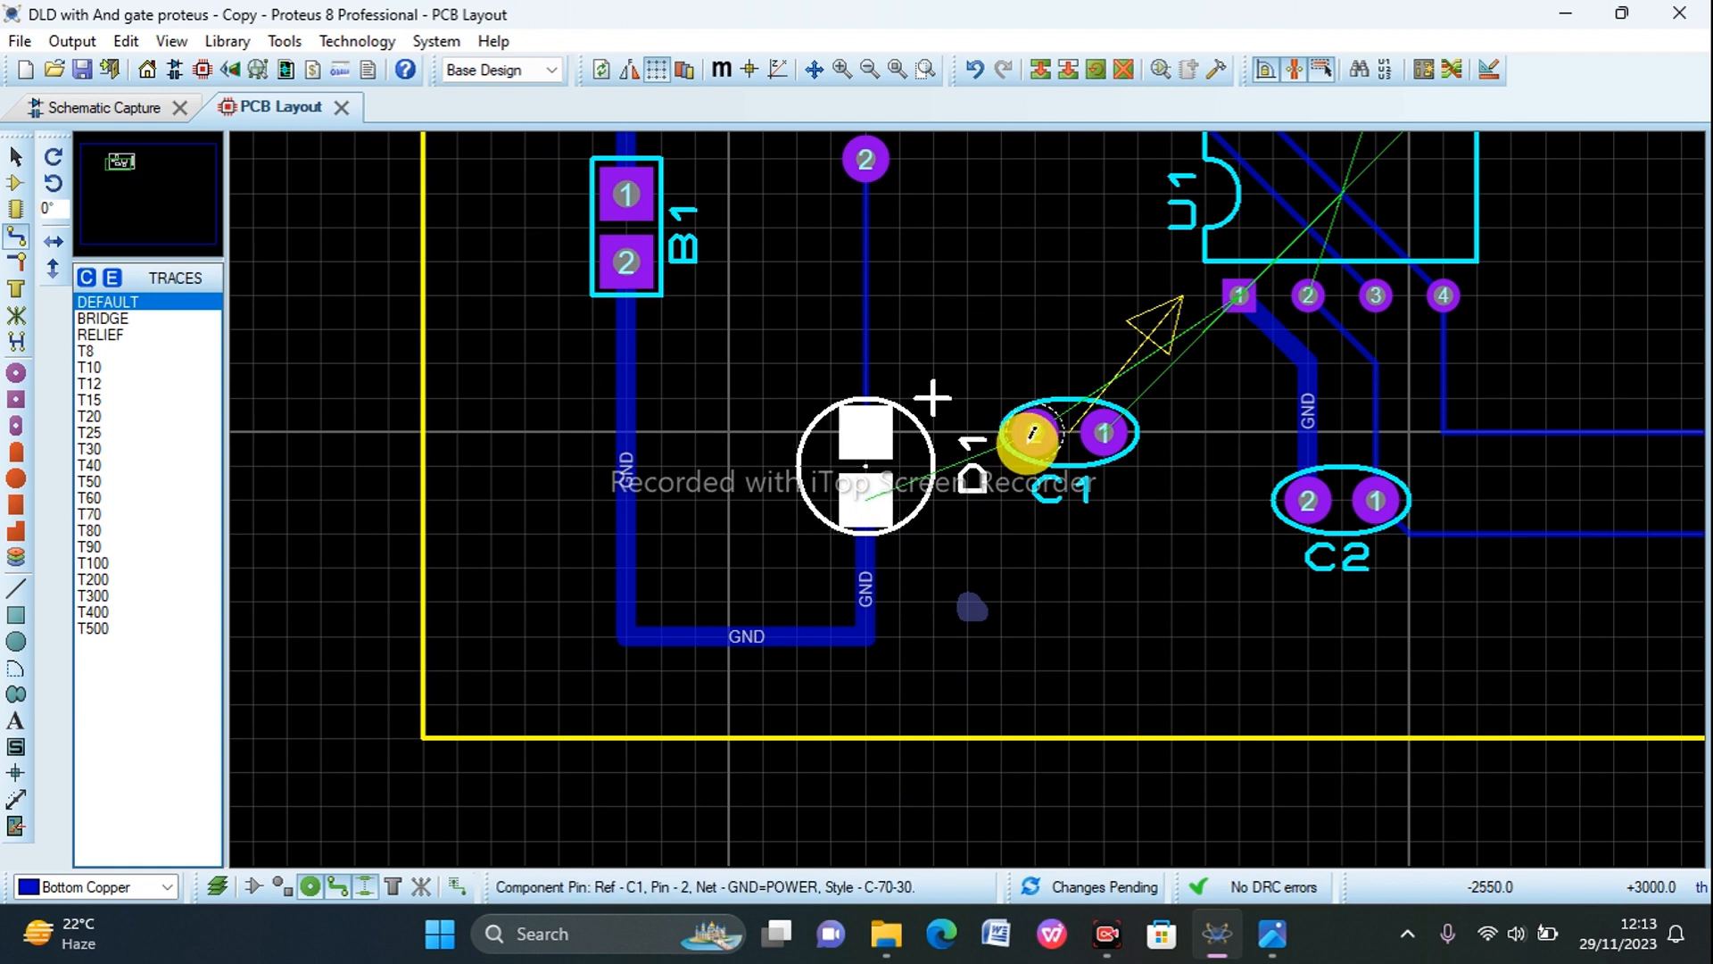
pyautogui.scroll(1, 1142, 433)
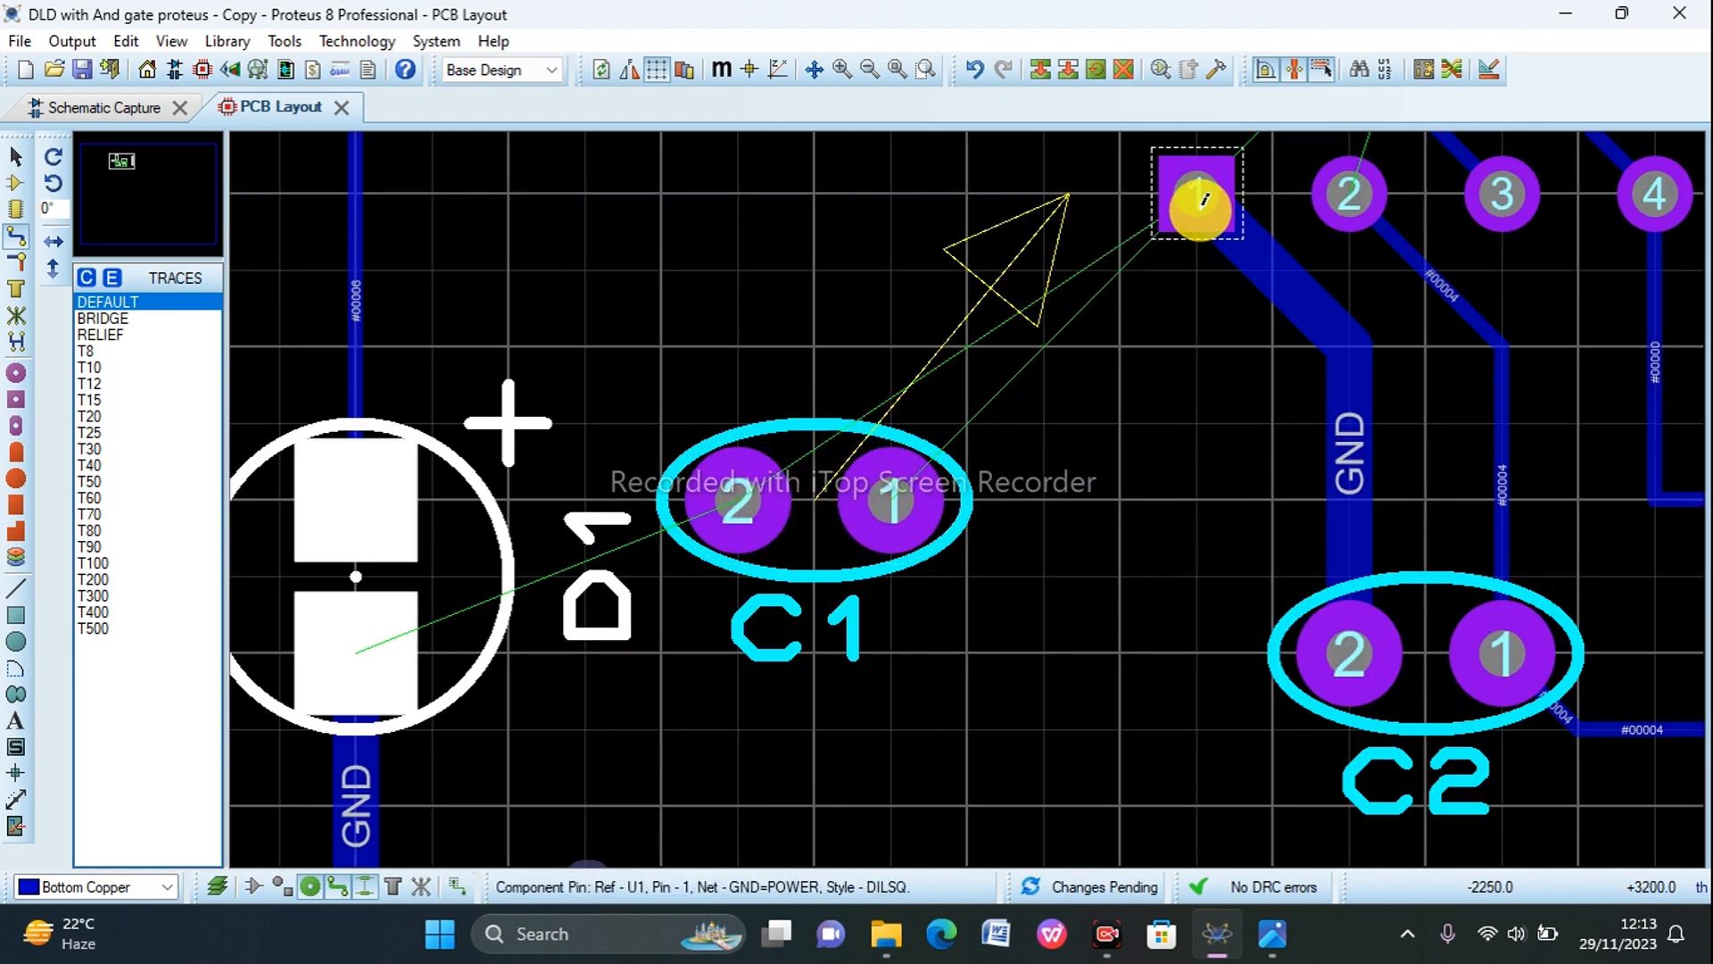
pyautogui.scroll(-1, 1204, 198)
pyautogui.scroll(-1, 1123, 288)
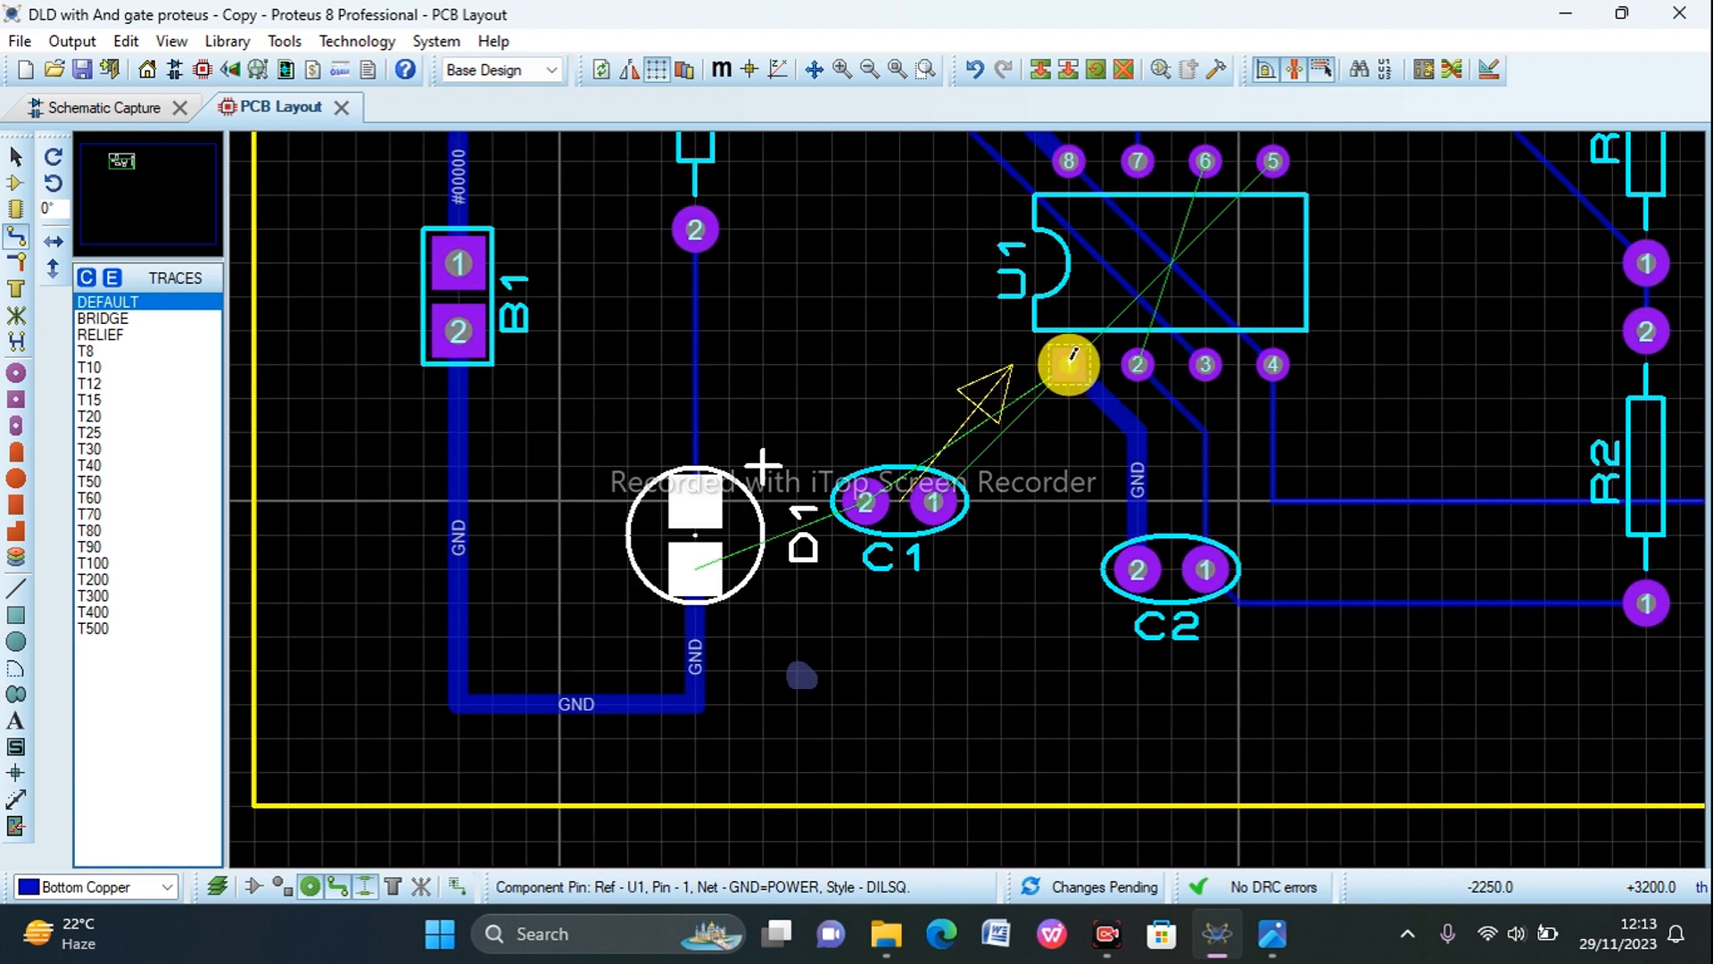
pyautogui.scroll(-1, 1070, 358)
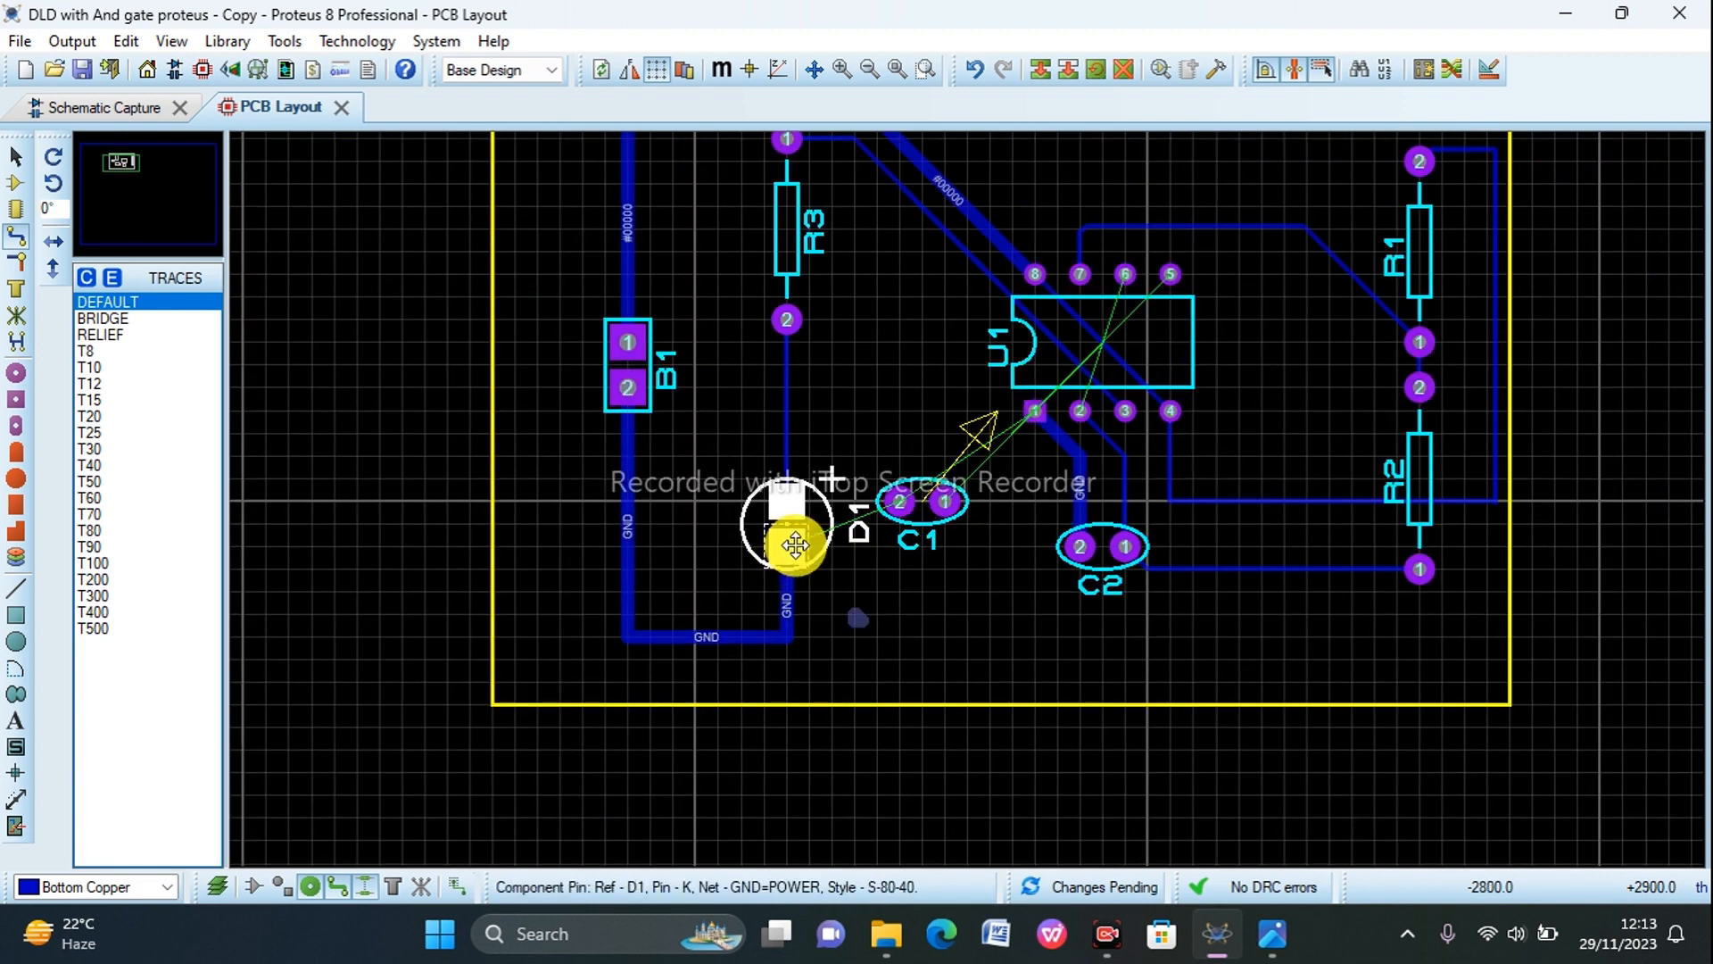
# Step: Delete the short stray trace lying below and beside D1
pyautogui.click(857, 616)
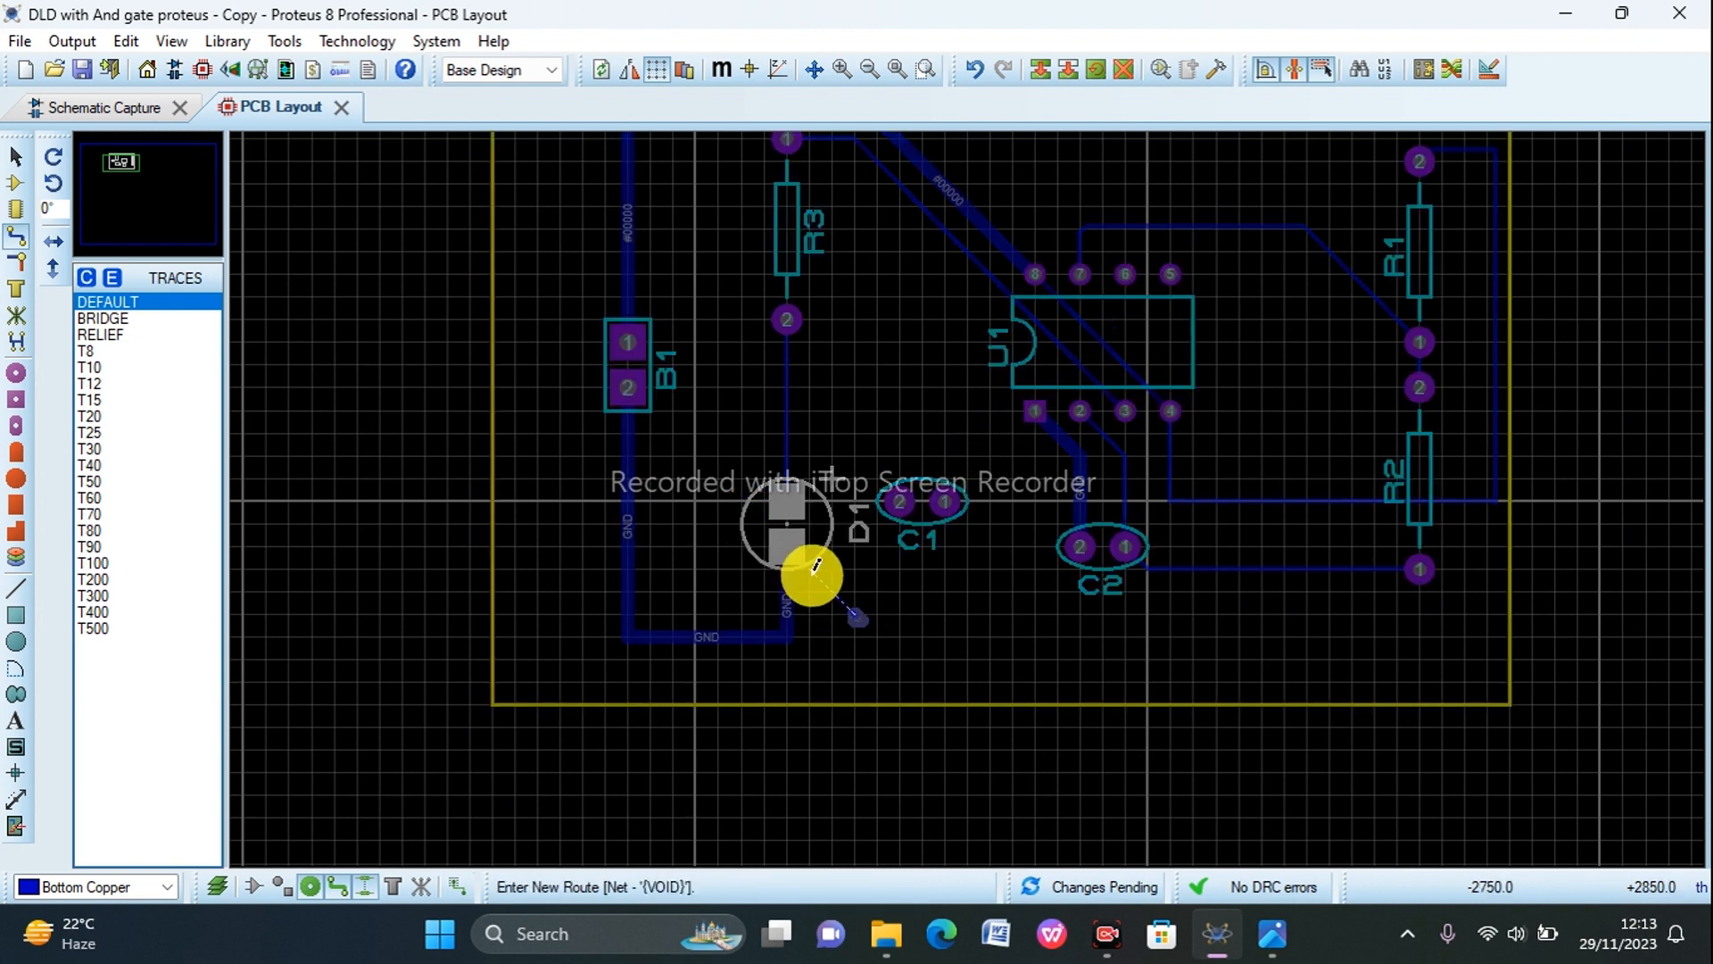
pyautogui.rightClick(858, 622)
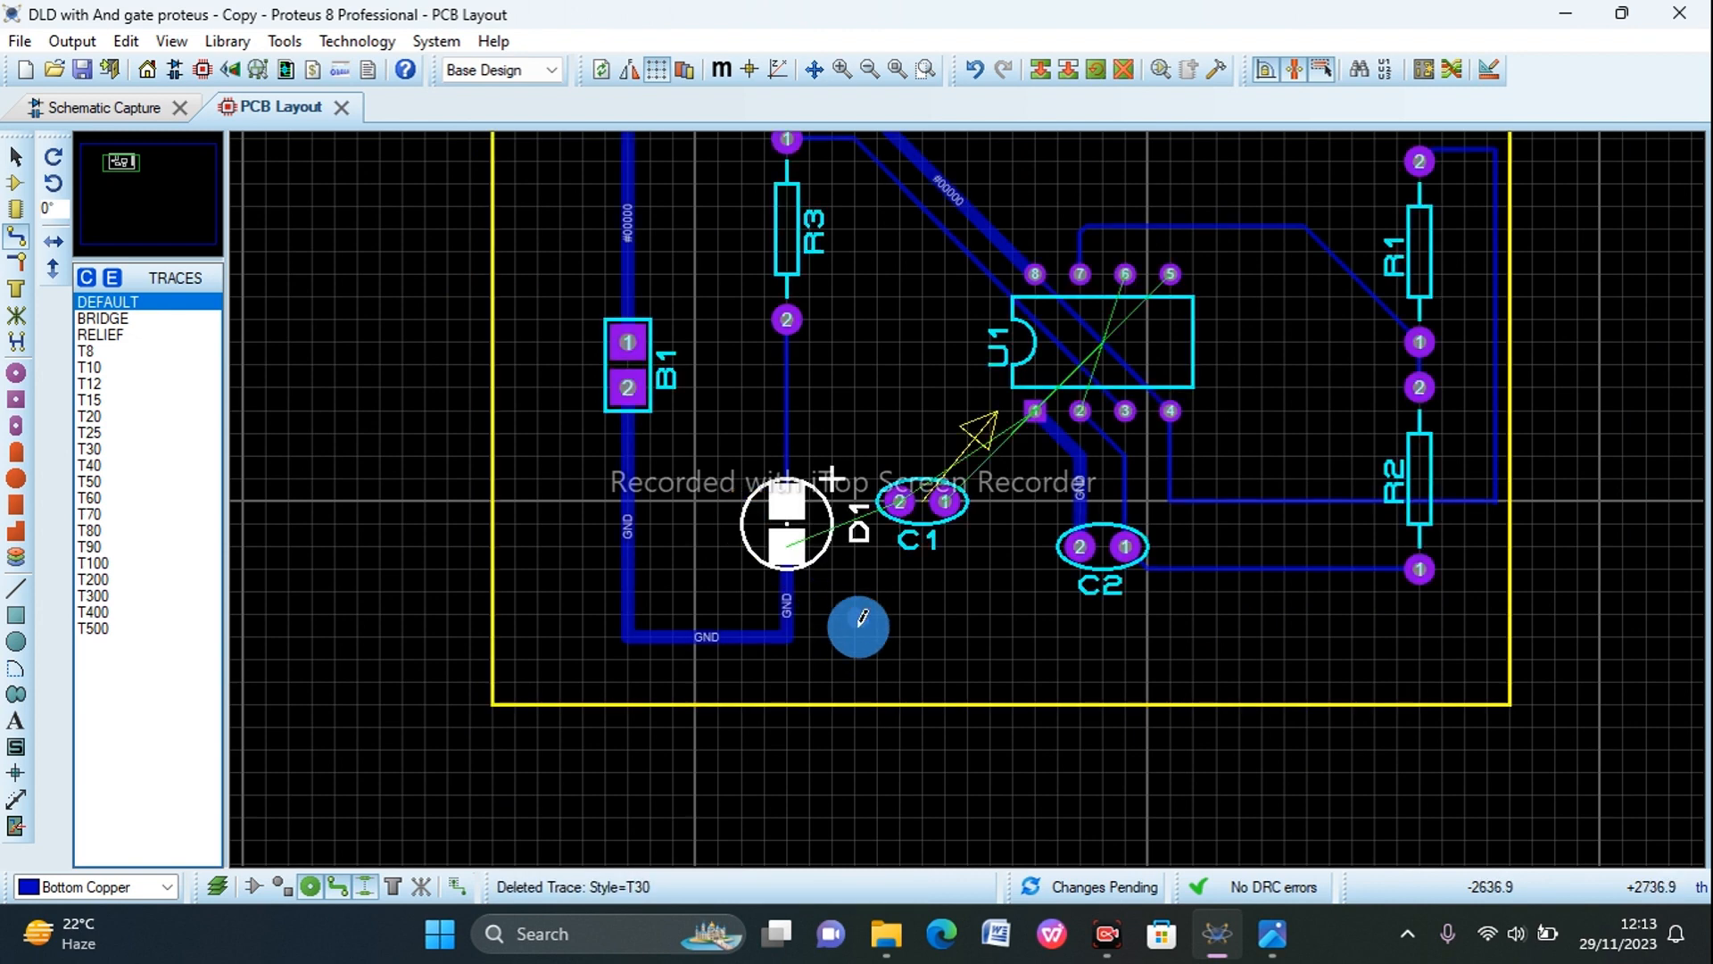
pyautogui.click(17, 170)
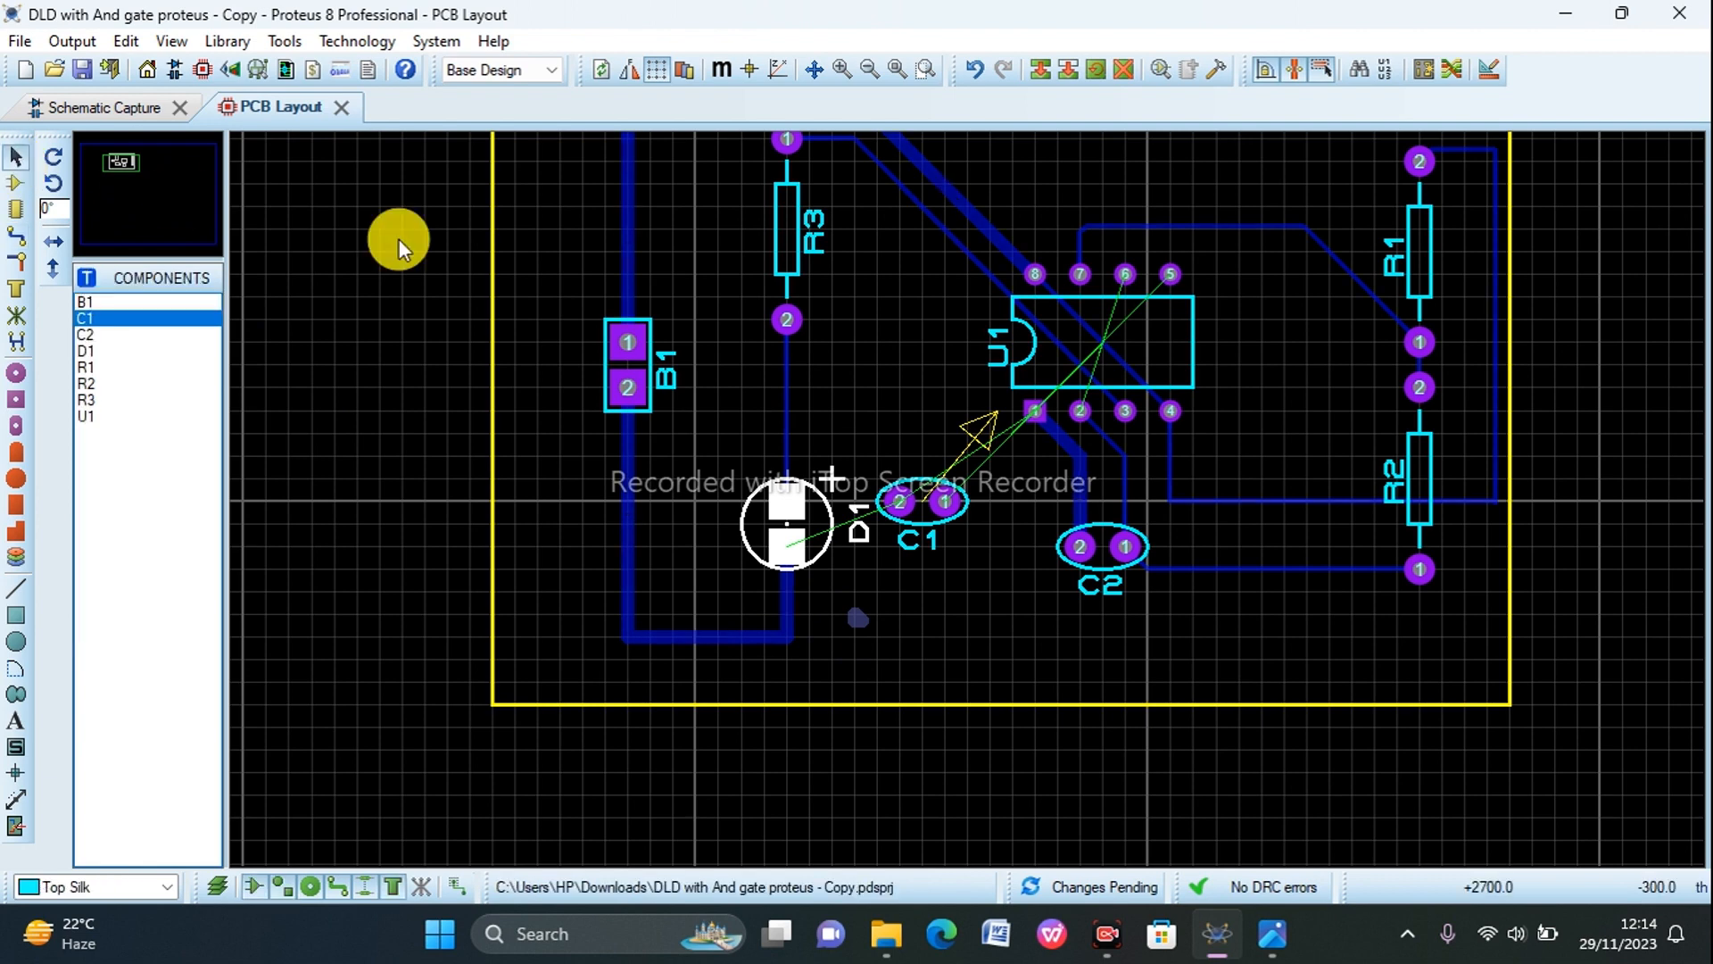
pyautogui.rightClick(862, 622)
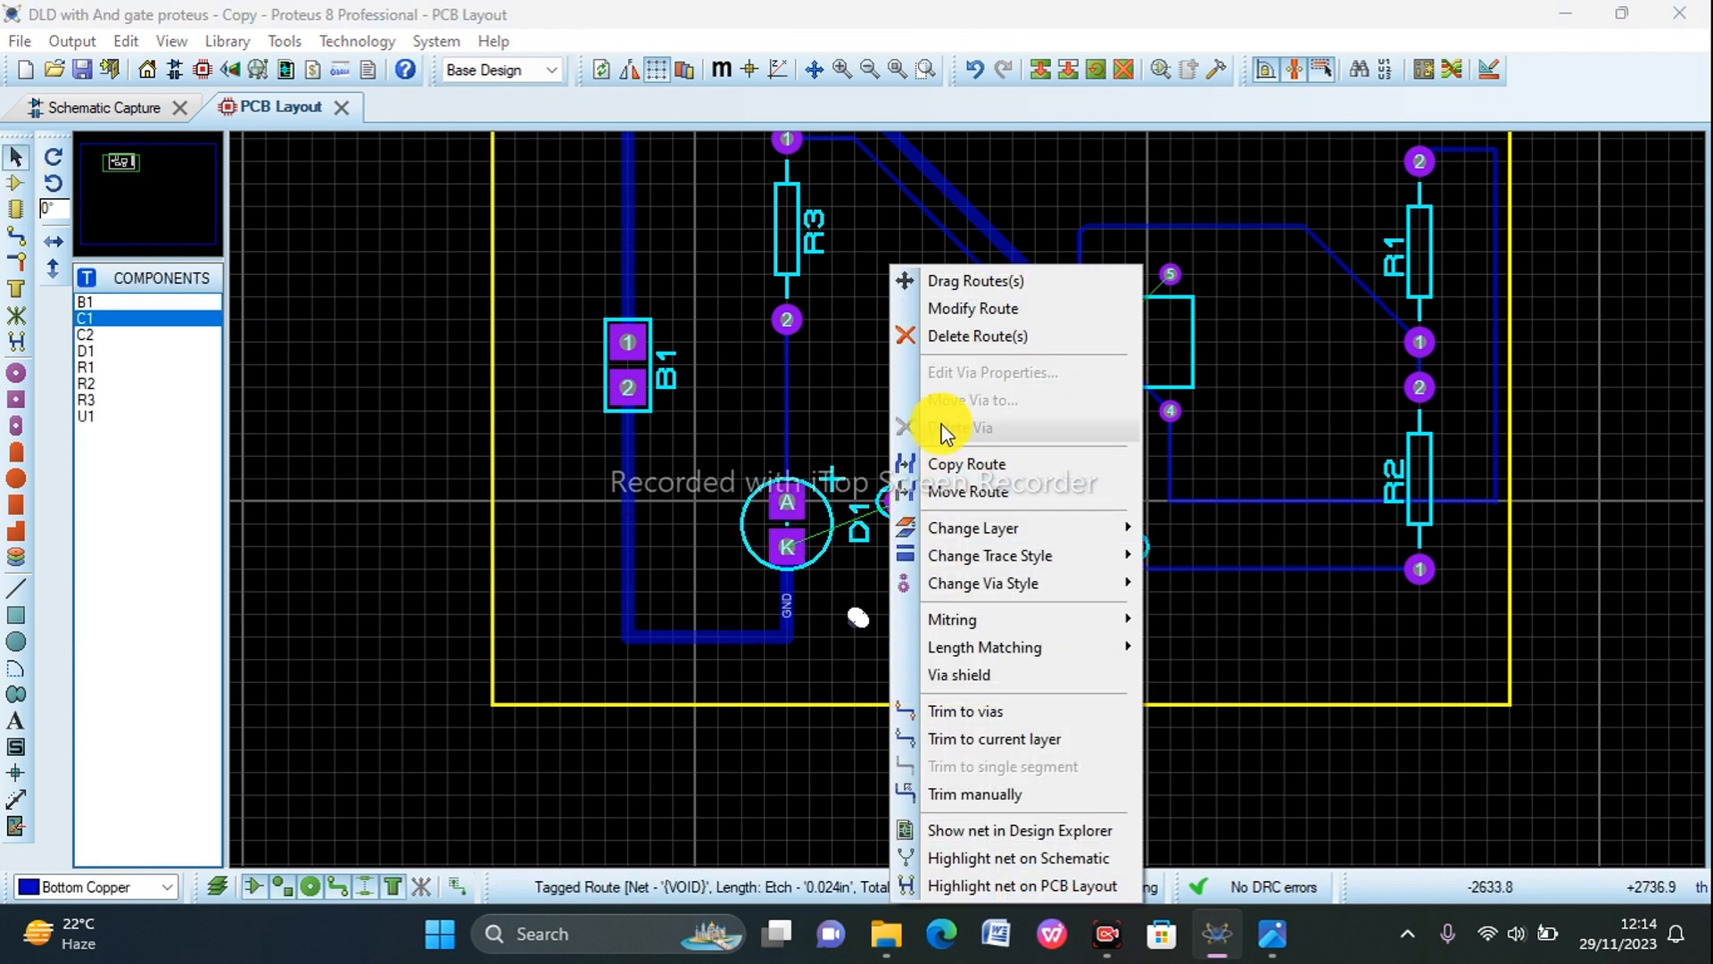
pyautogui.click(942, 337)
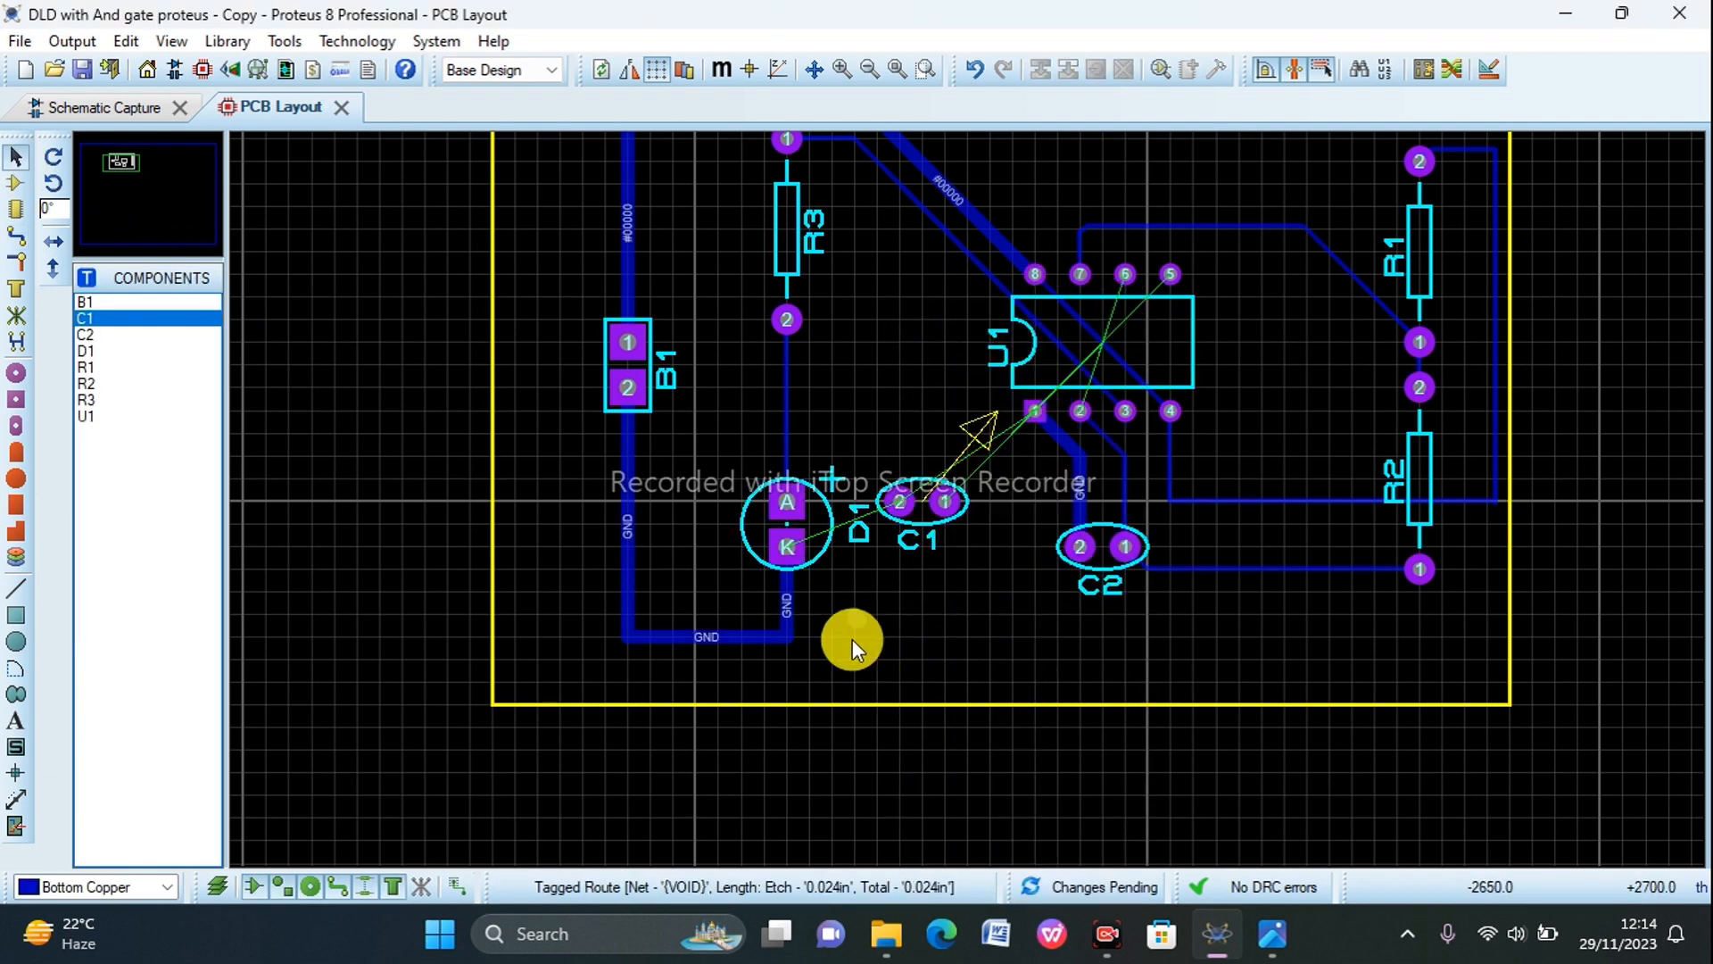
pyautogui.rightClick(874, 624)
pyautogui.click(908, 346)
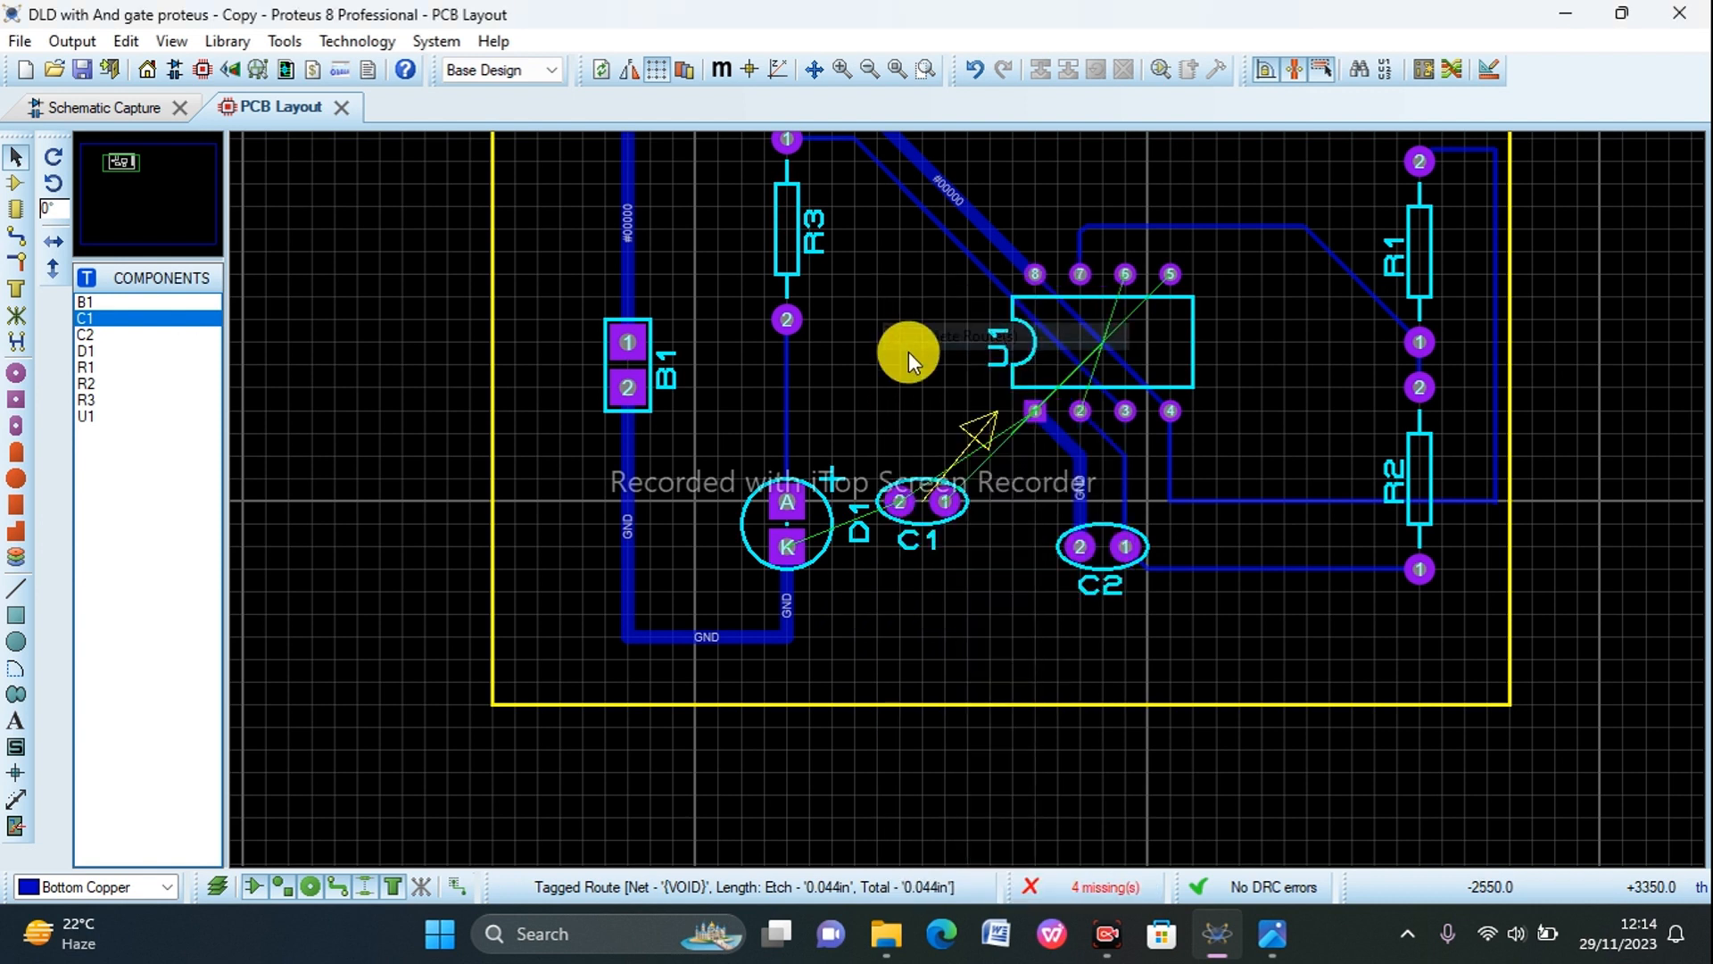
# Step: Route T30 Bottom Copper ground tracks from D1's K pad to C1 pin 2 and from there to U1 pin 1
pyautogui.click(15, 237)
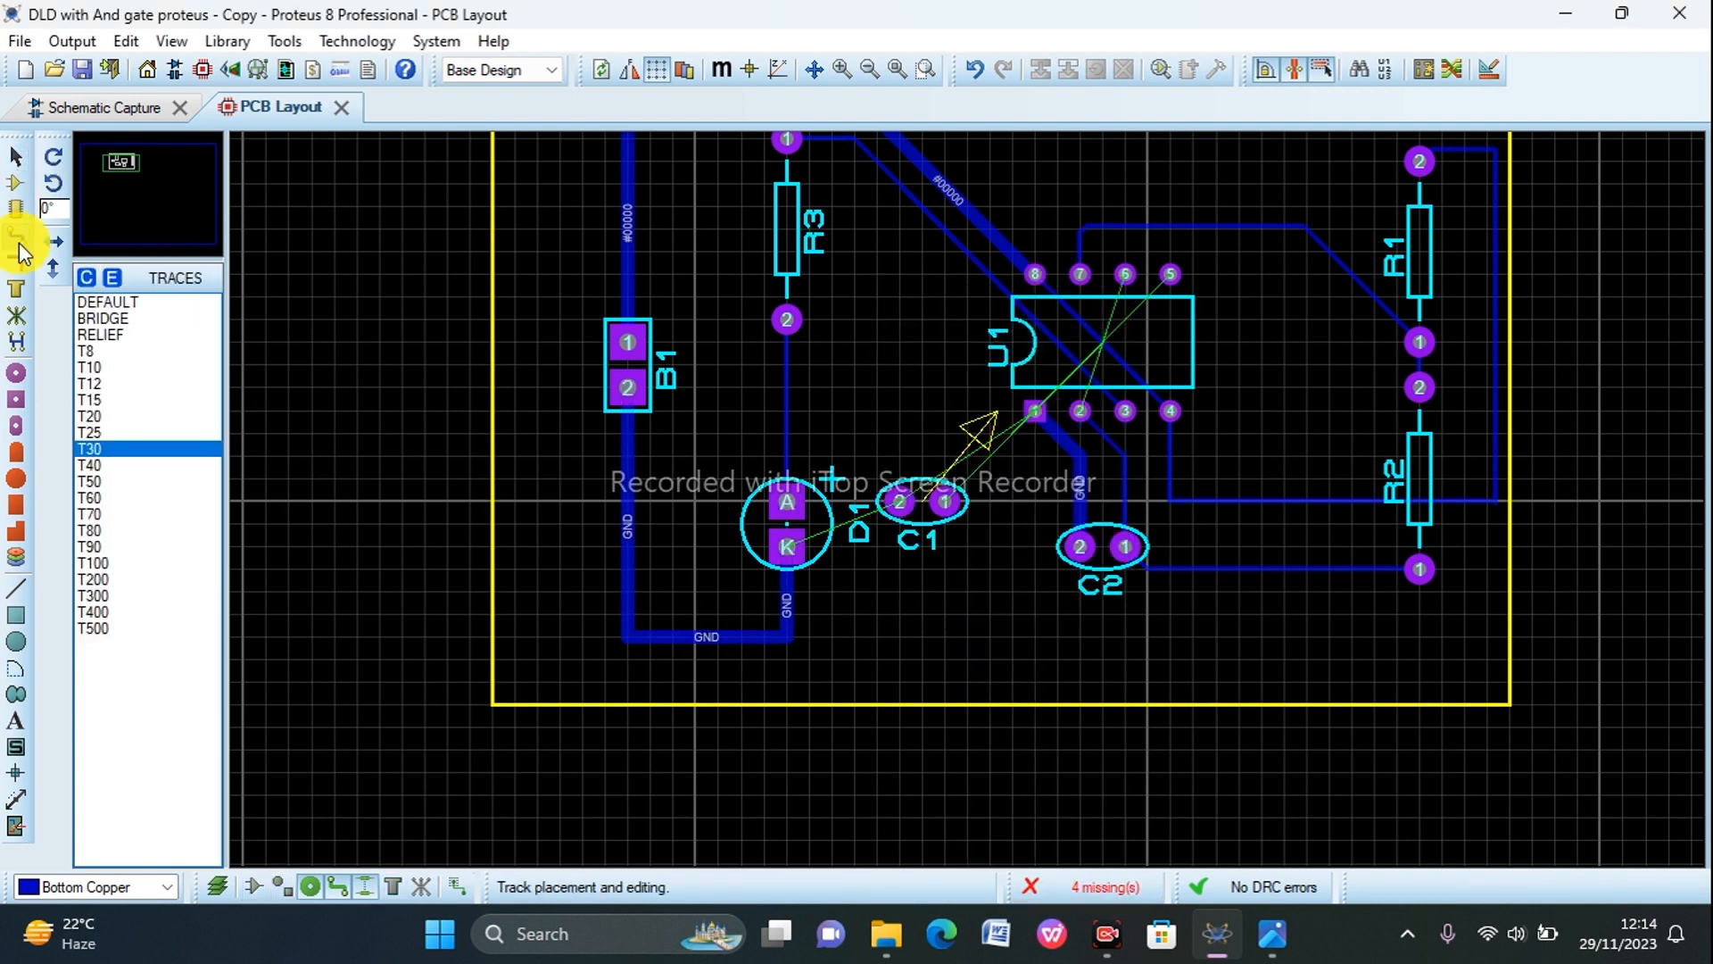
pyautogui.click(794, 542)
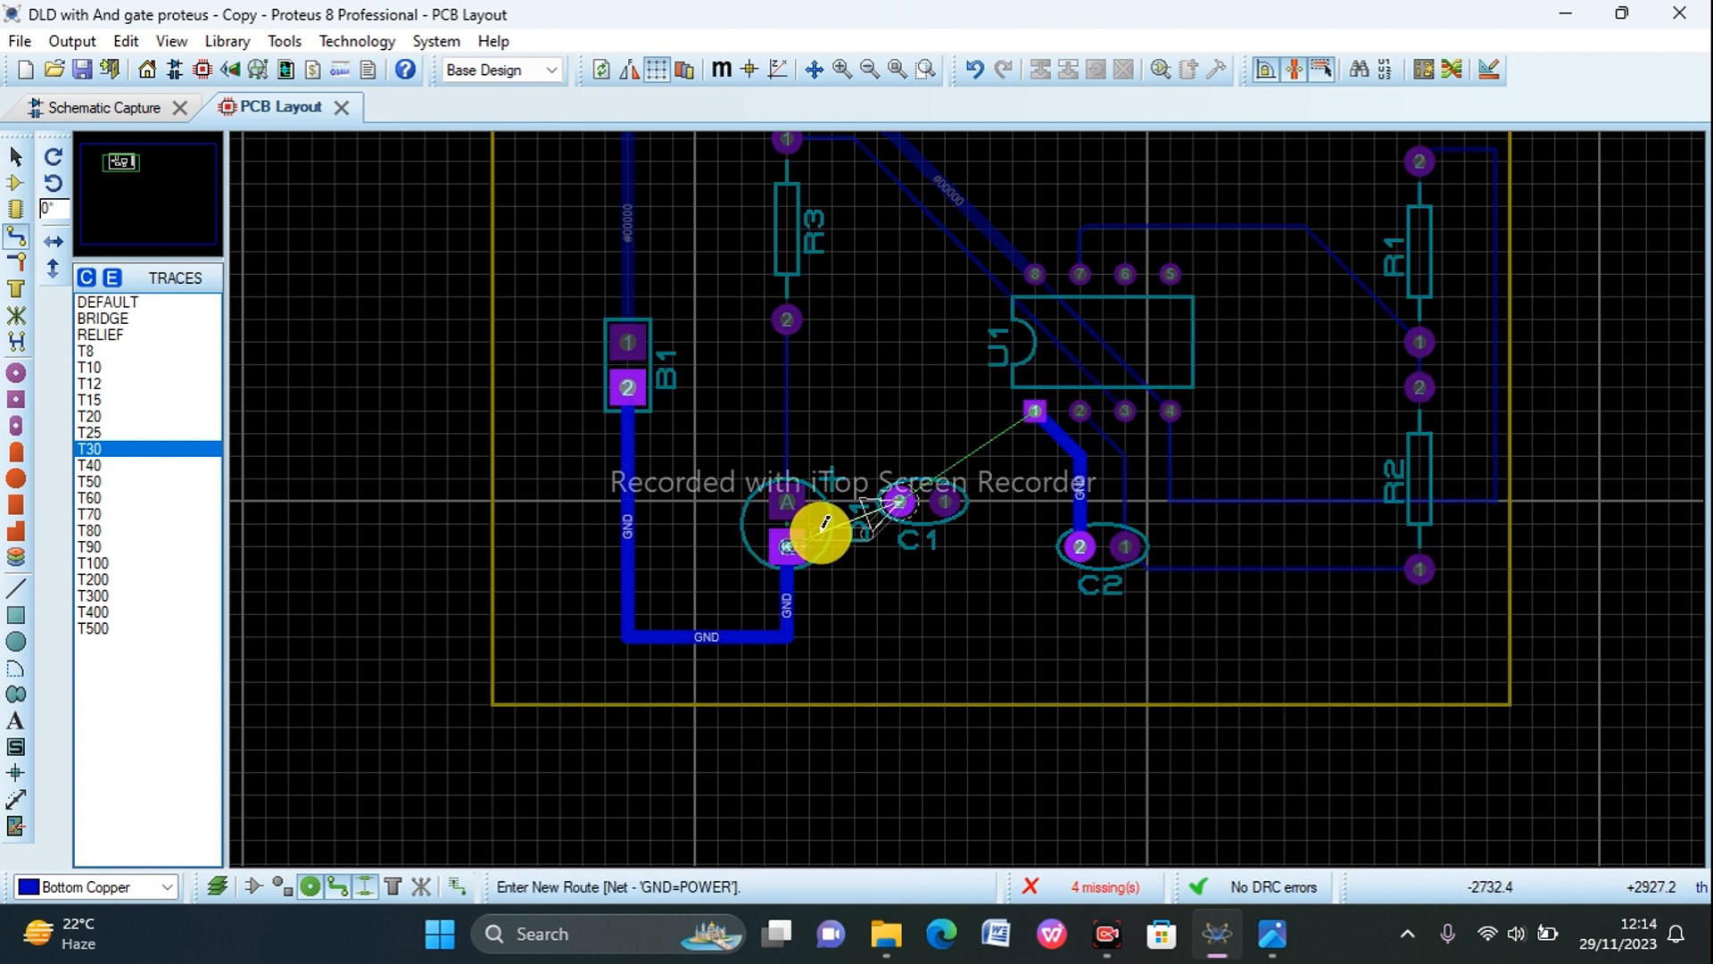
pyautogui.click(898, 502)
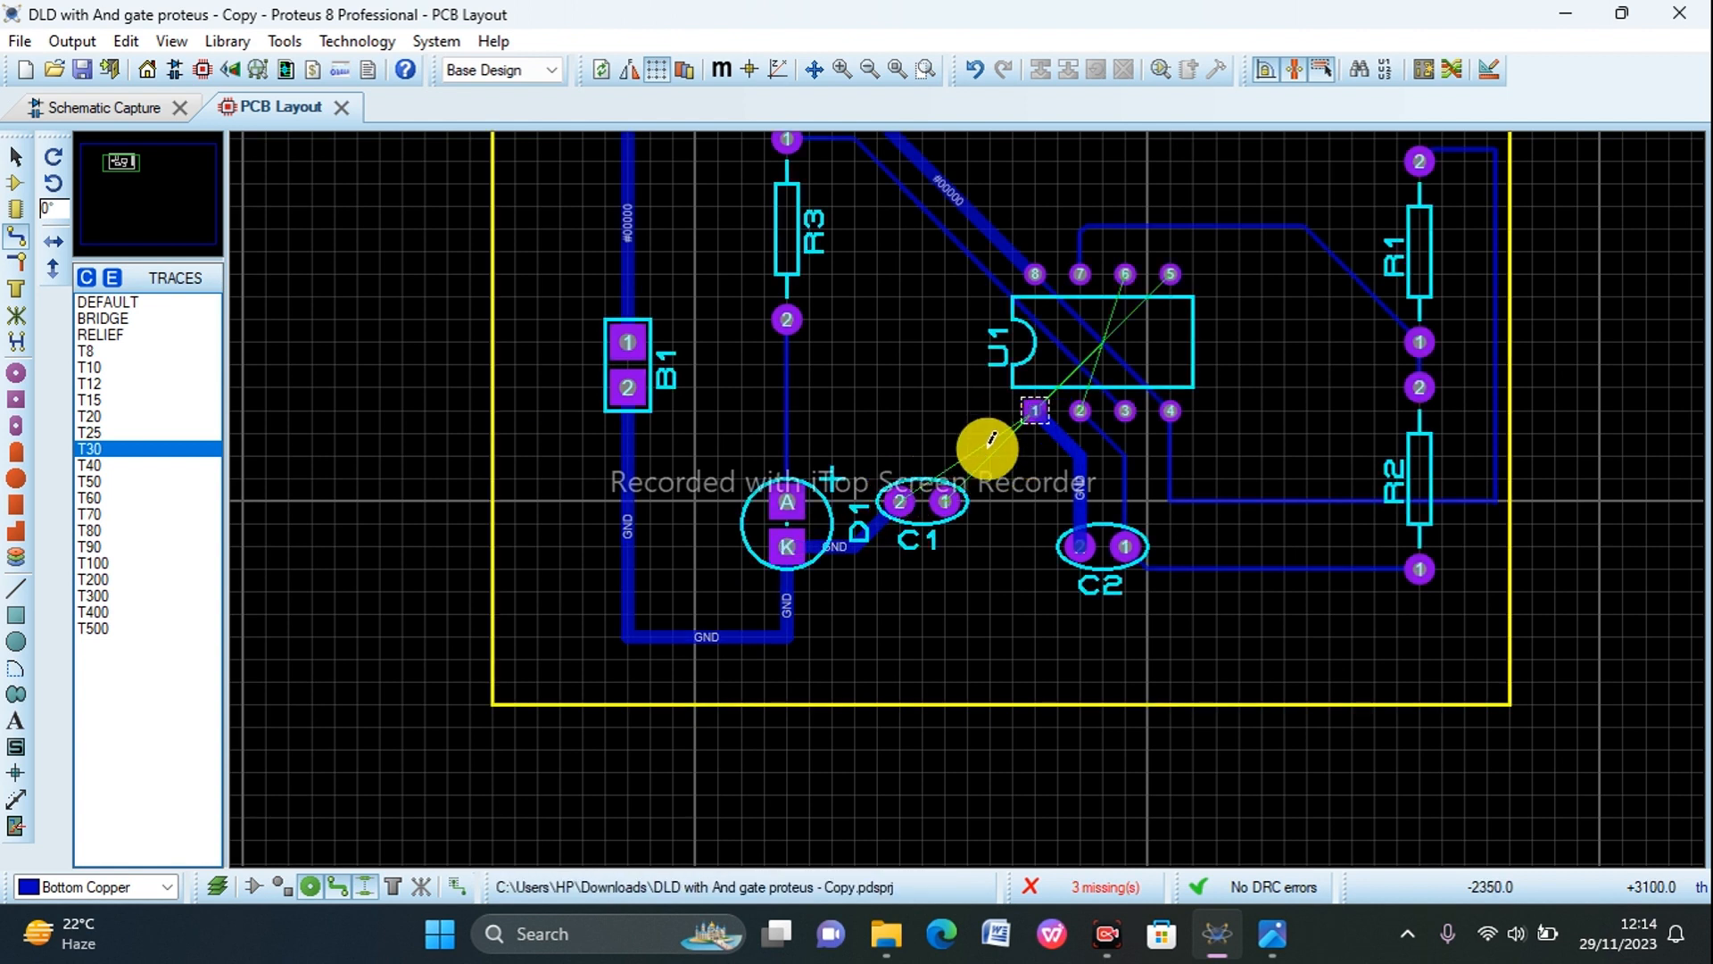
pyautogui.click(899, 498)
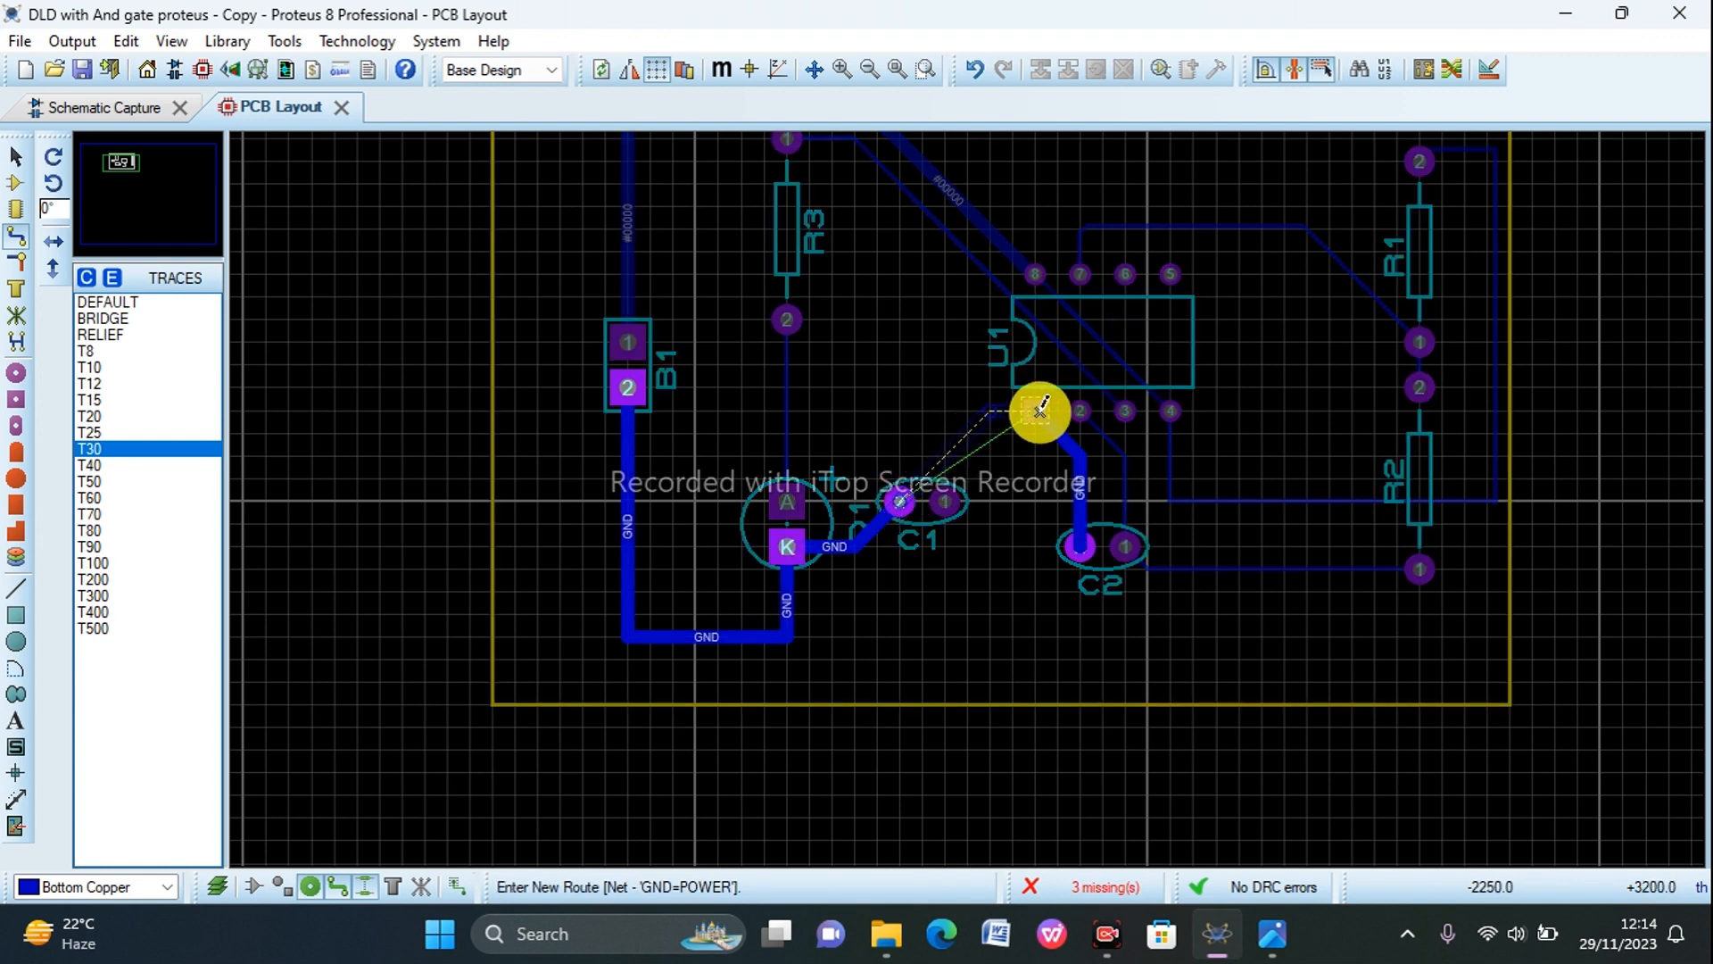
pyautogui.click(1039, 409)
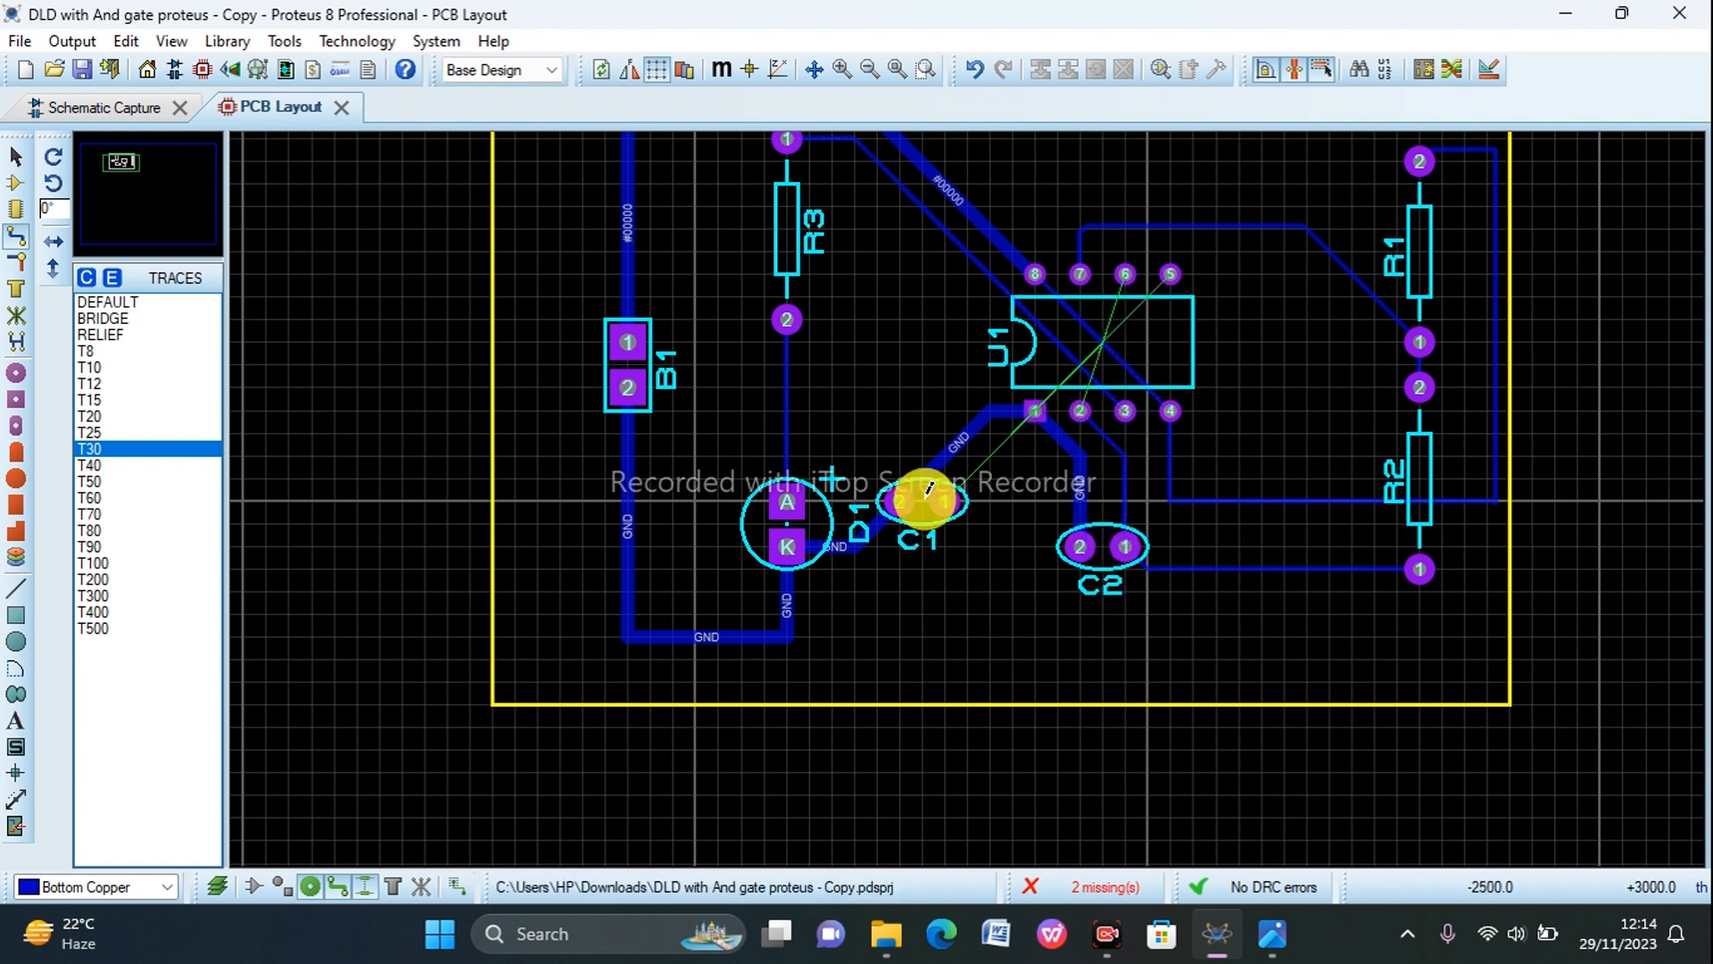
pyautogui.scroll(-2, 918, 585)
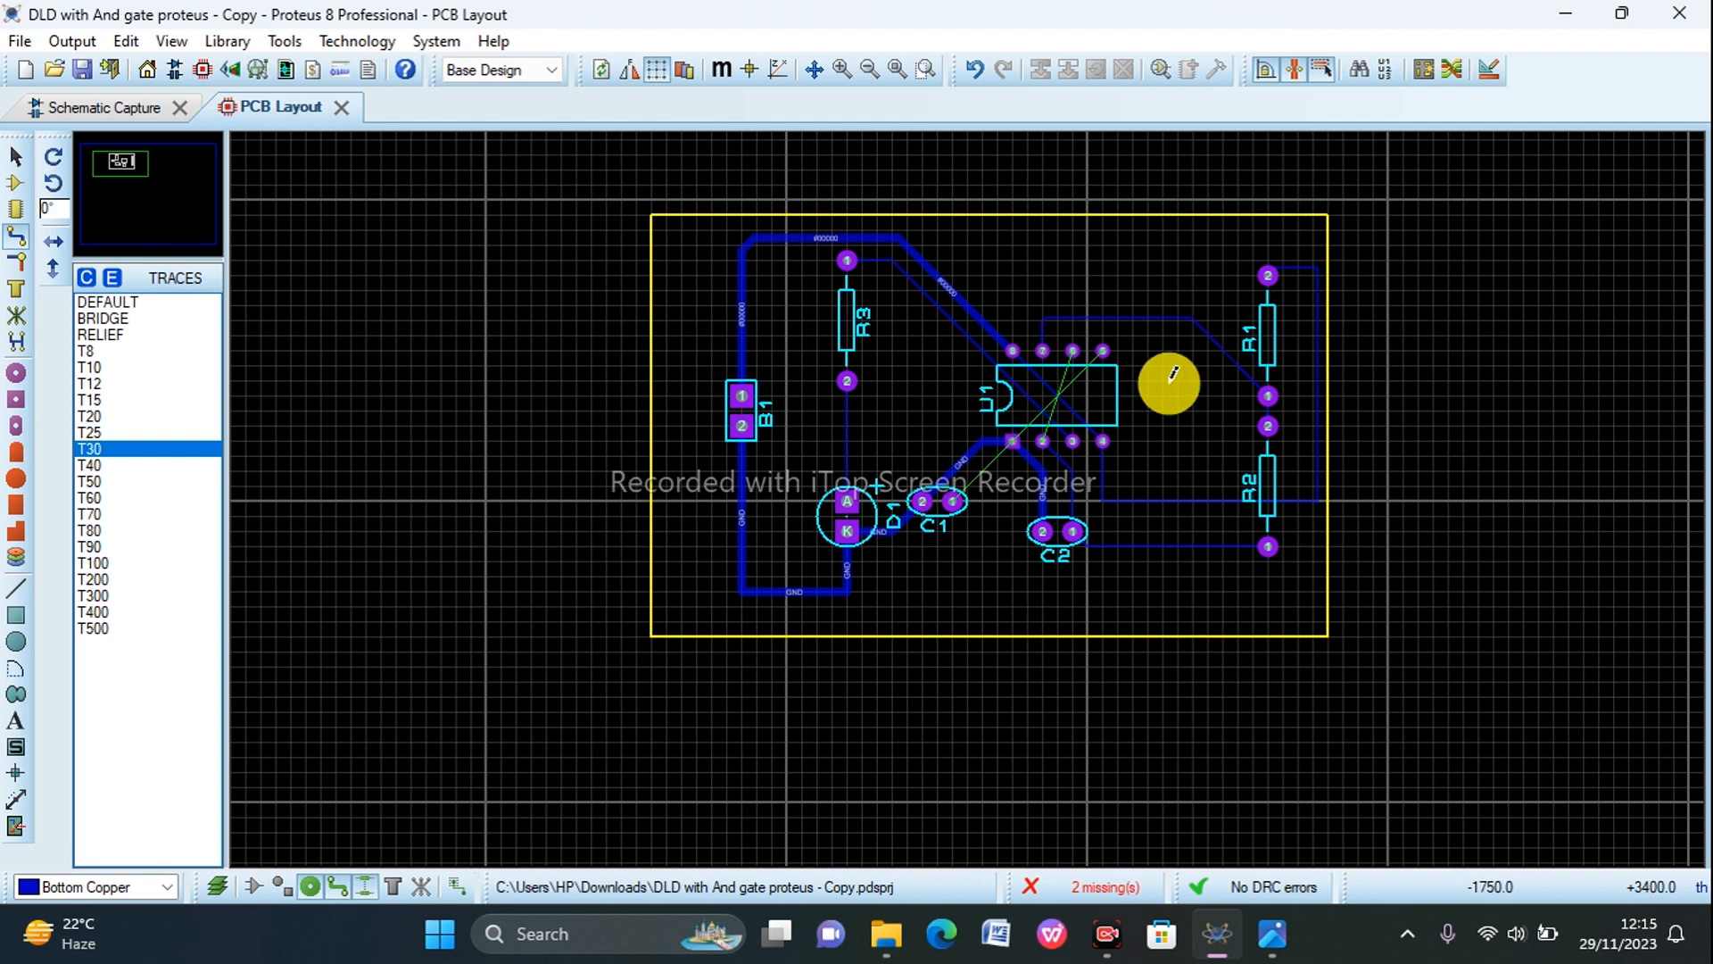
pyautogui.scroll(1, 1172, 375)
pyautogui.scroll(-1, 892, 510)
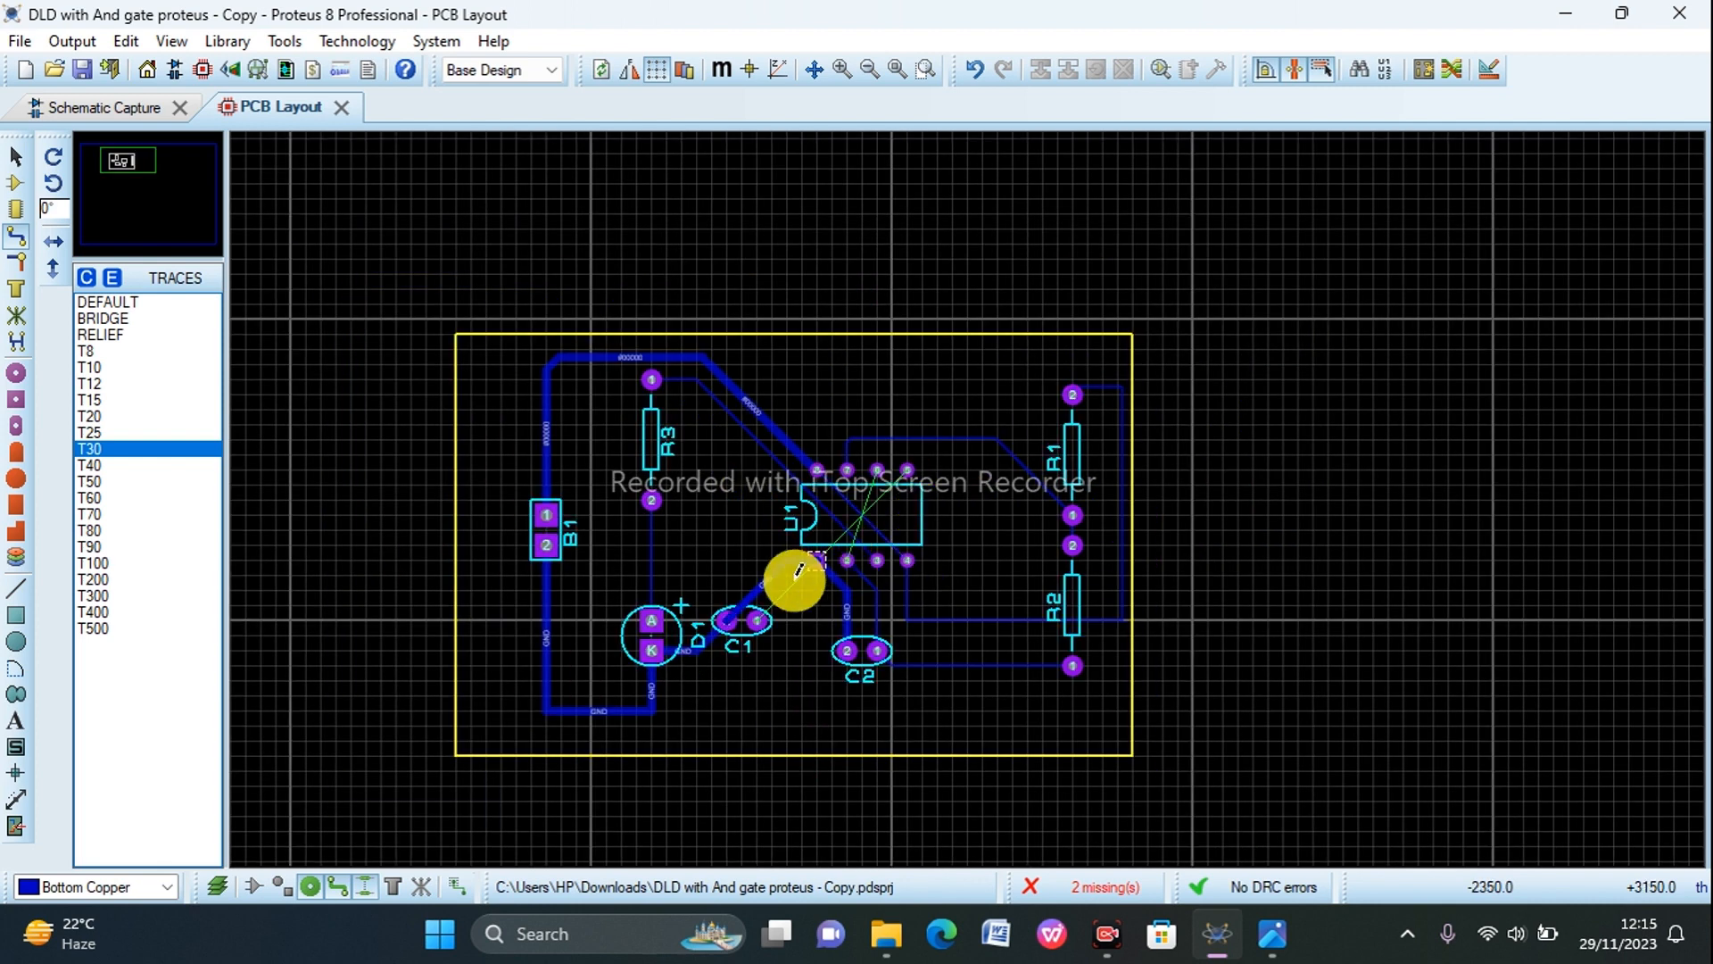
pyautogui.moveTo(798, 571); pyautogui.dragTo(779, 603)
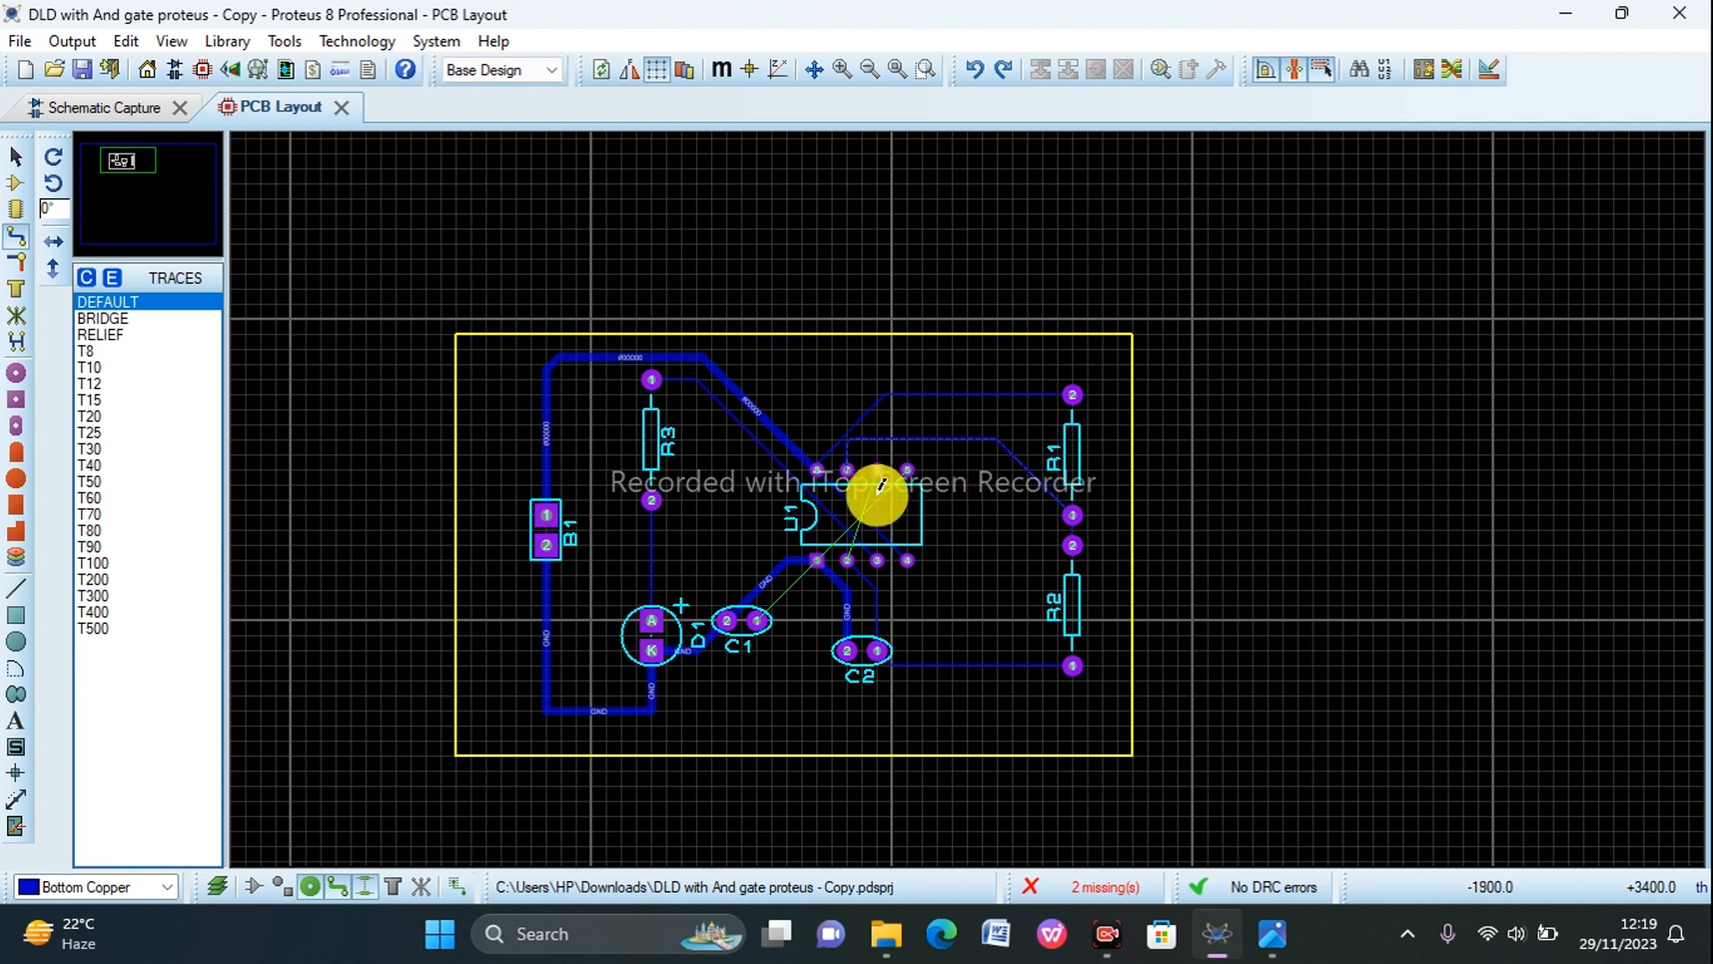
# Step: Delete the track looping above U1 from pin 7 to R1 pin 1 and reroute it through the chip's body
pyautogui.rightClick(897, 426)
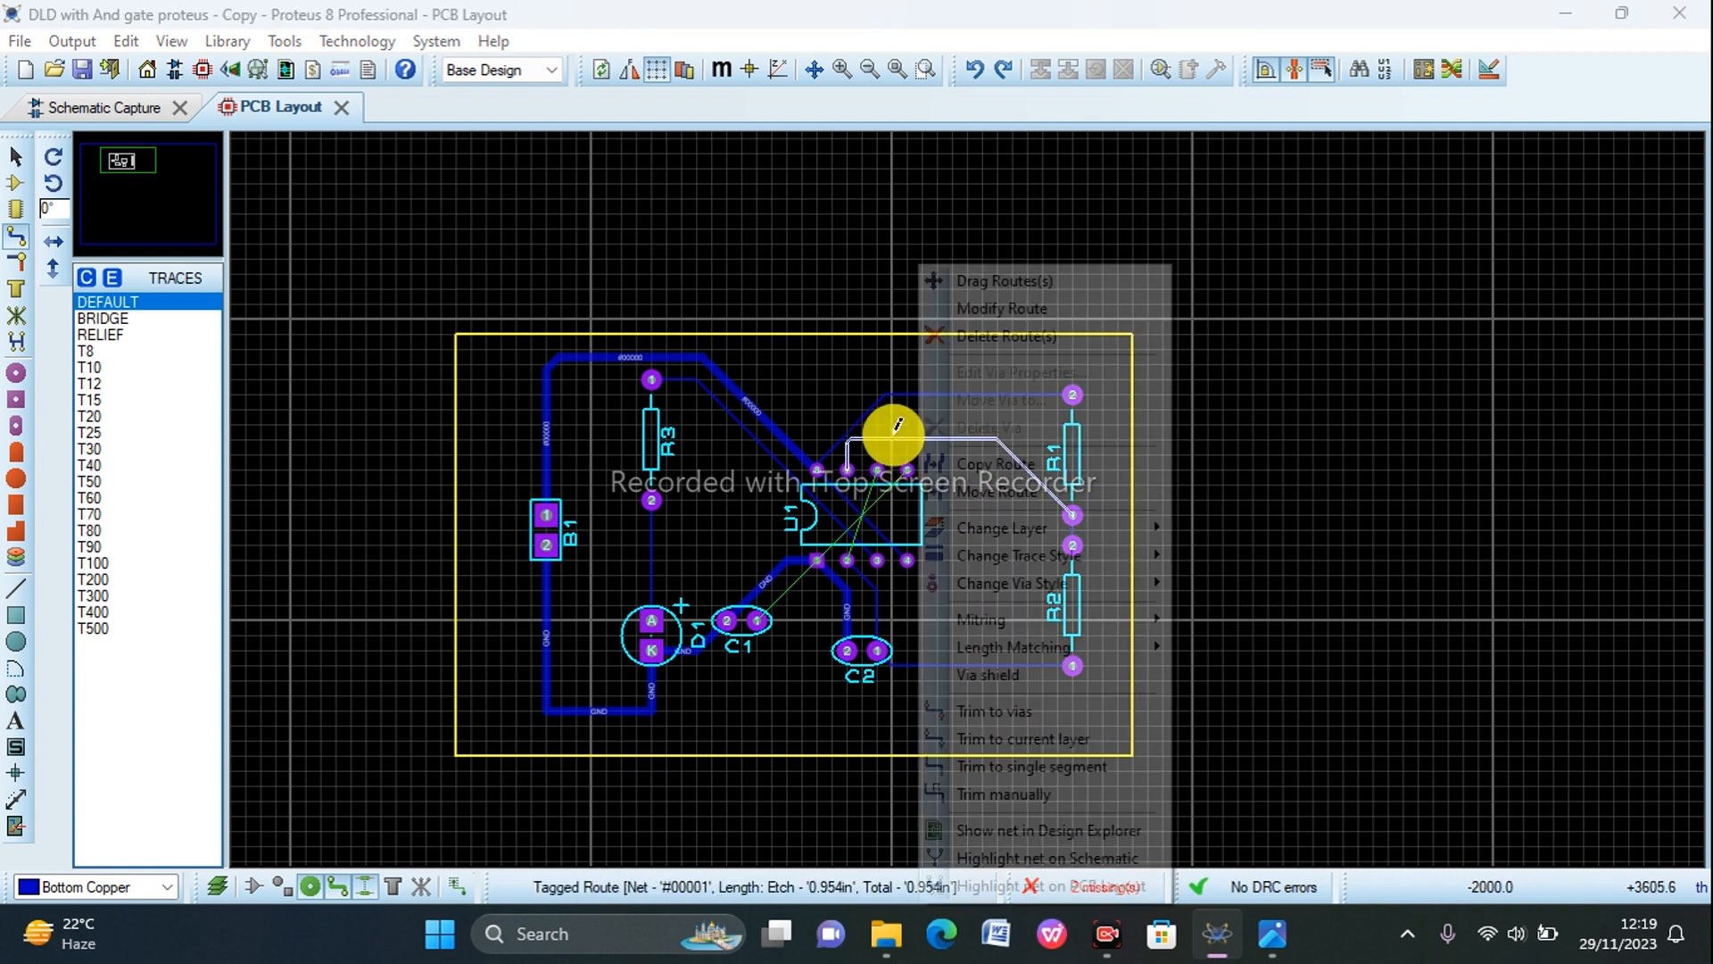
pyautogui.click(956, 337)
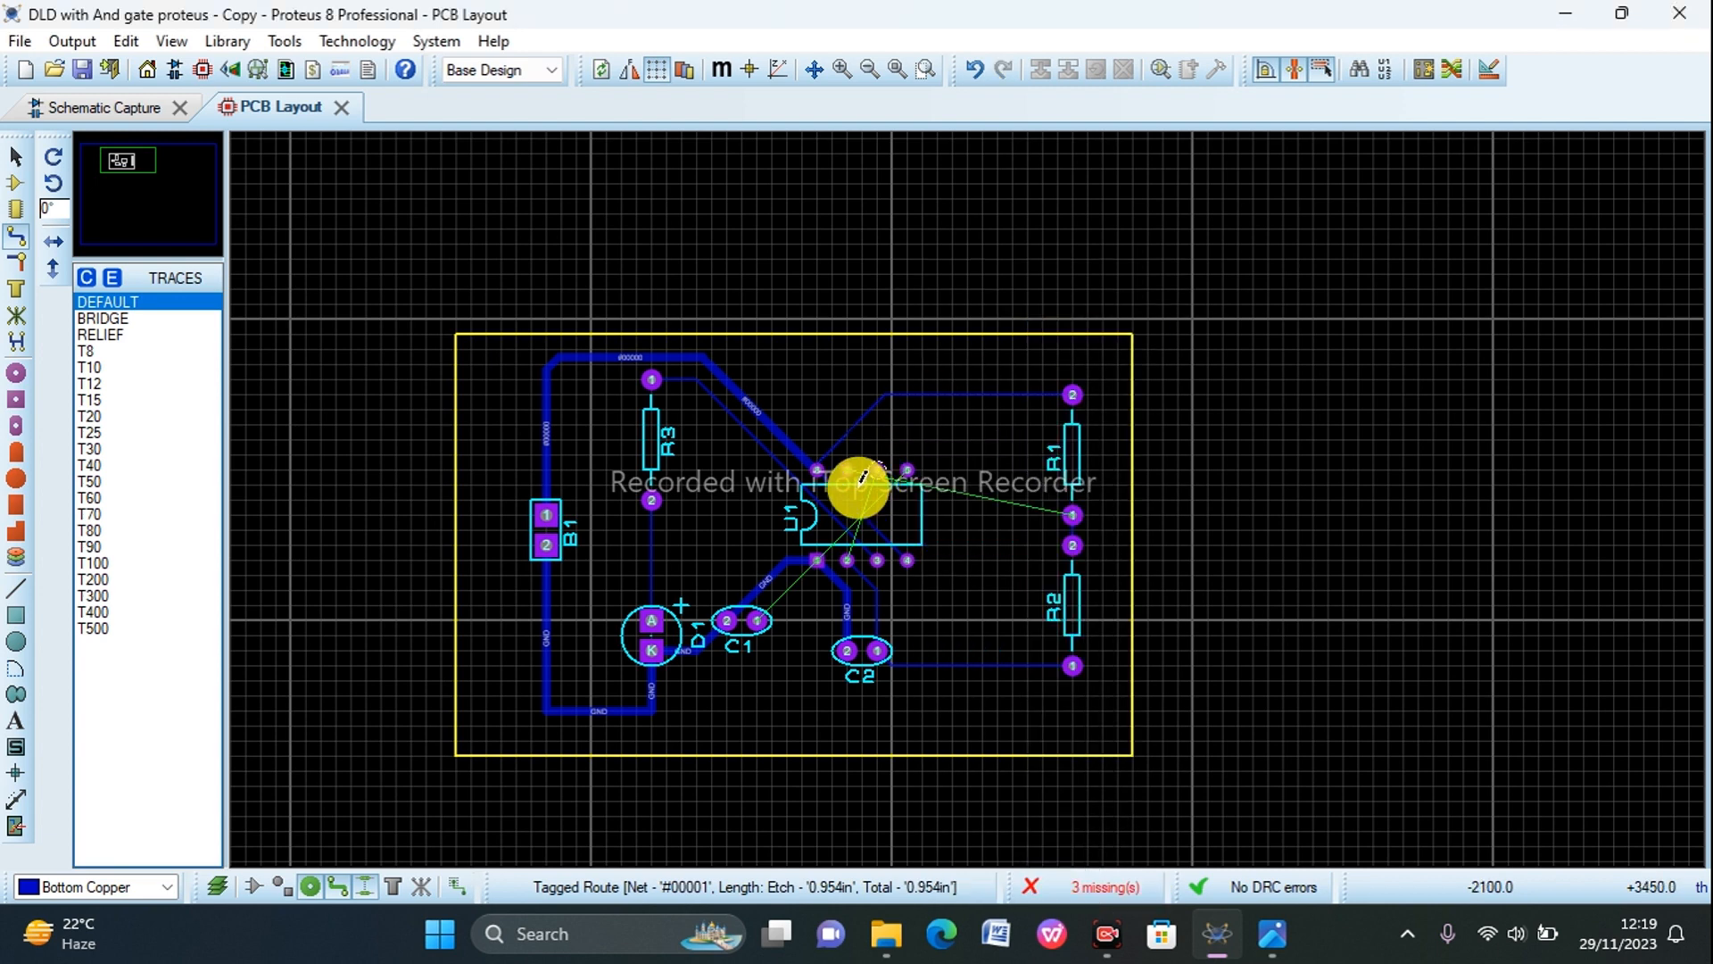
pyautogui.click(847, 469)
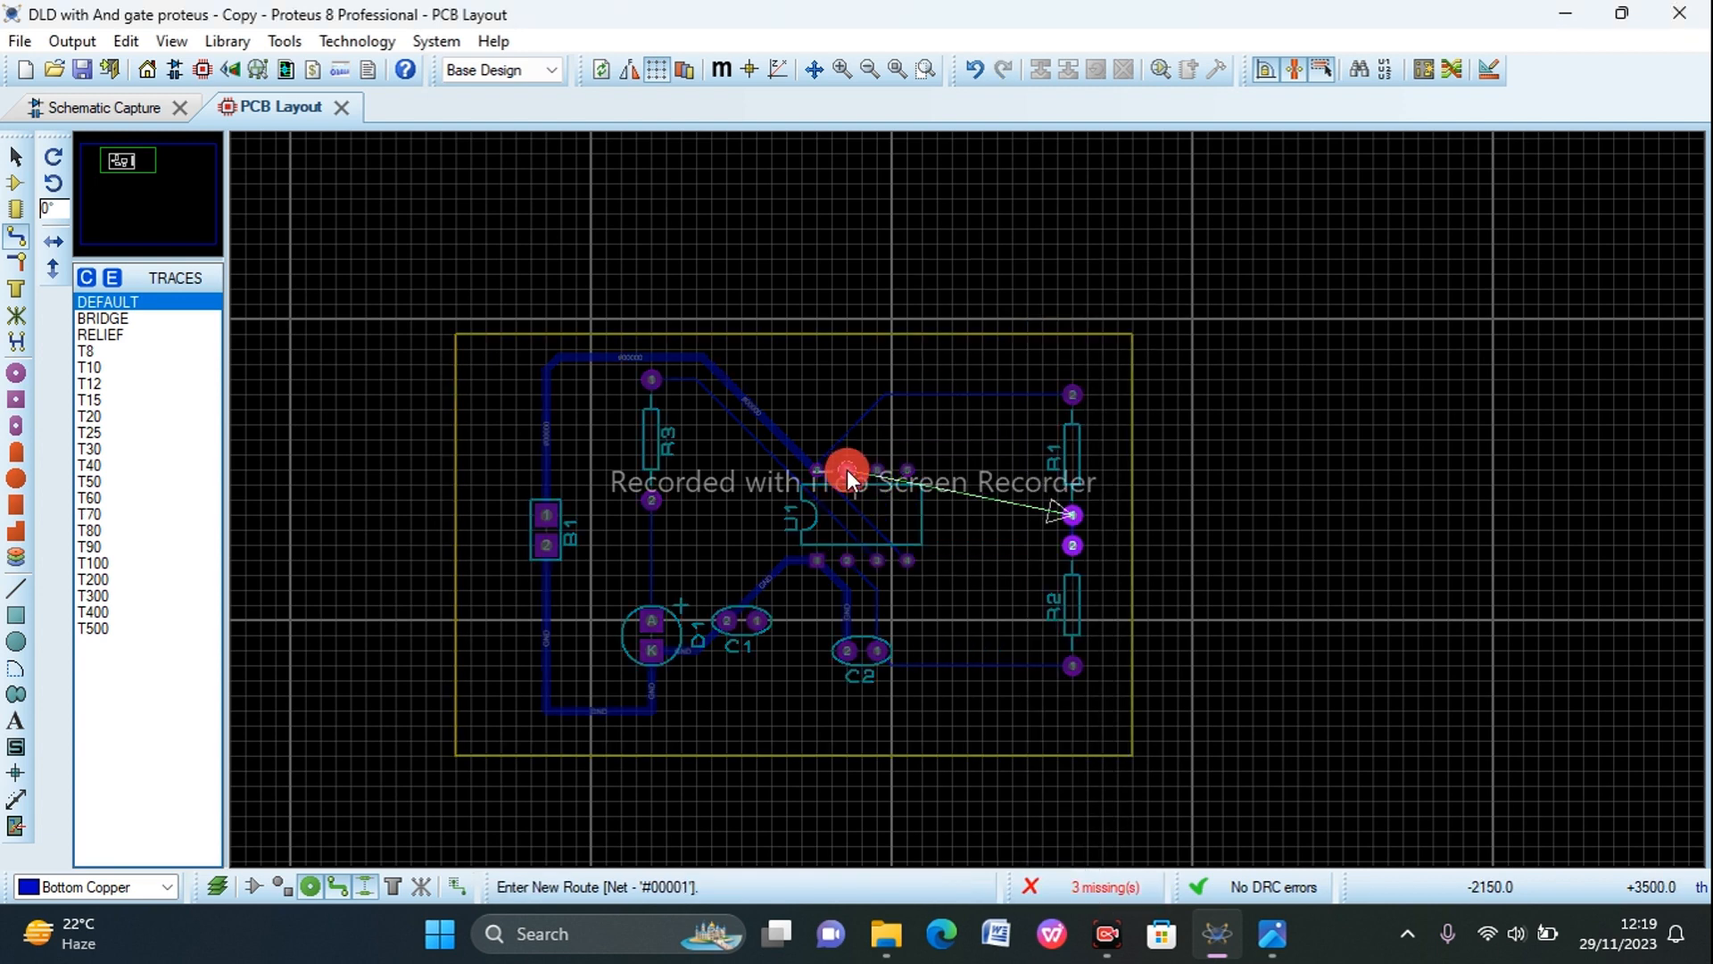
pyautogui.click(892, 506)
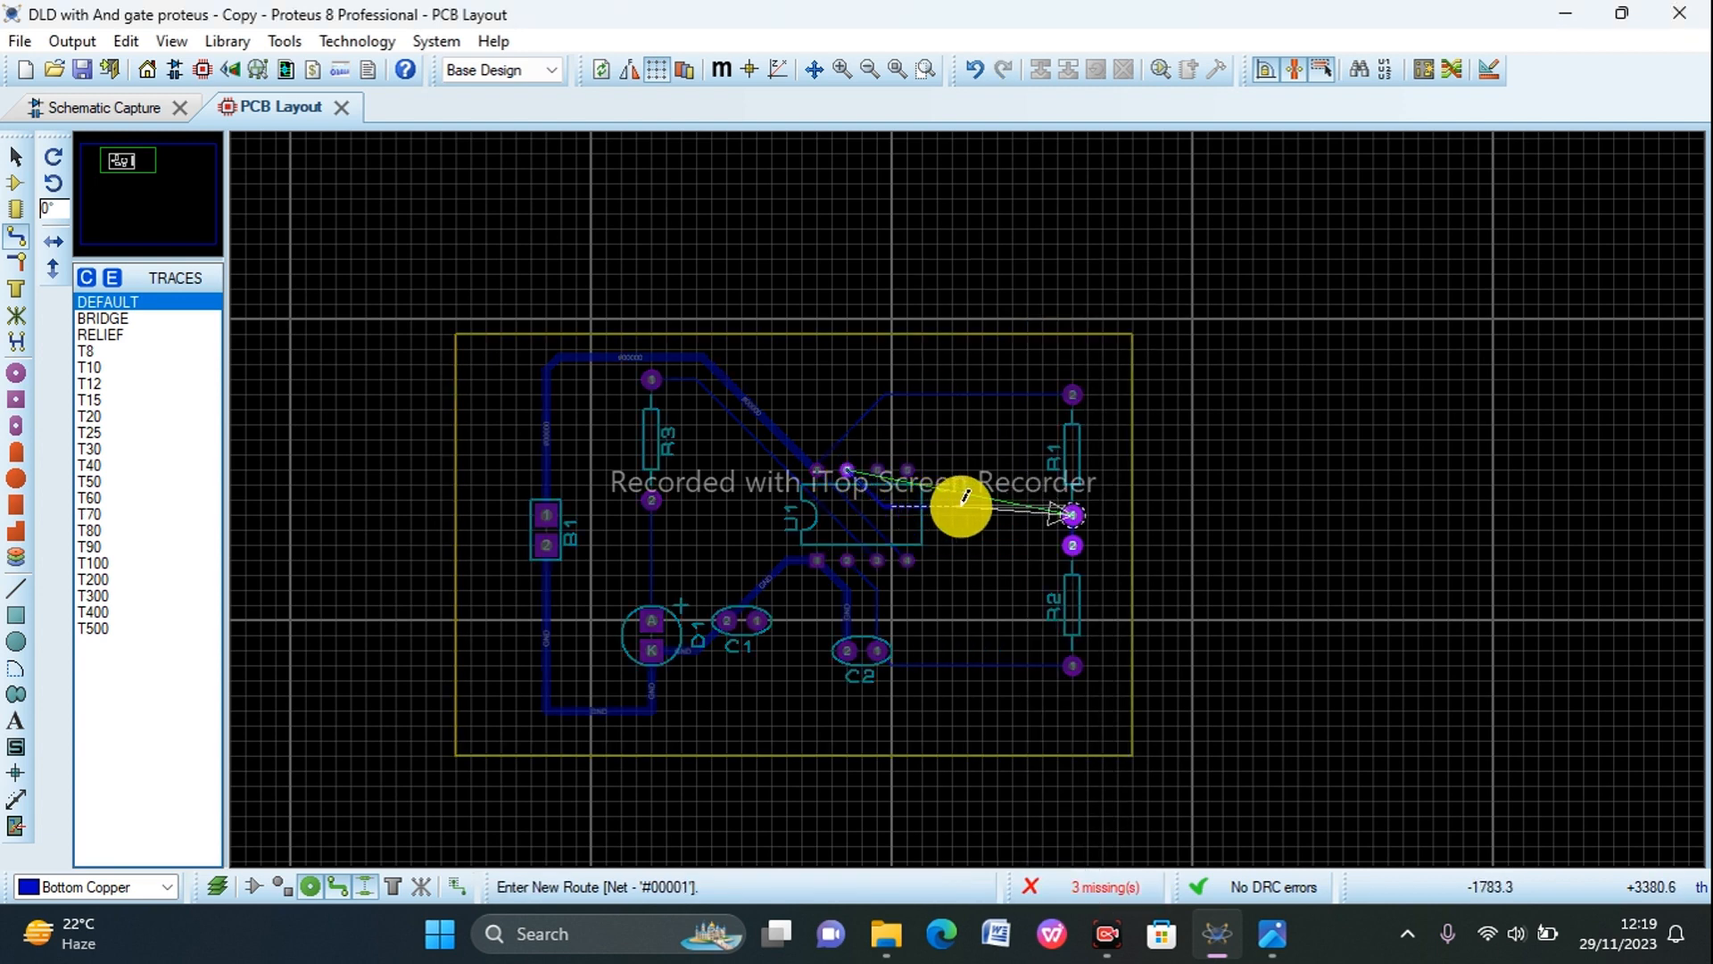
pyautogui.click(1073, 515)
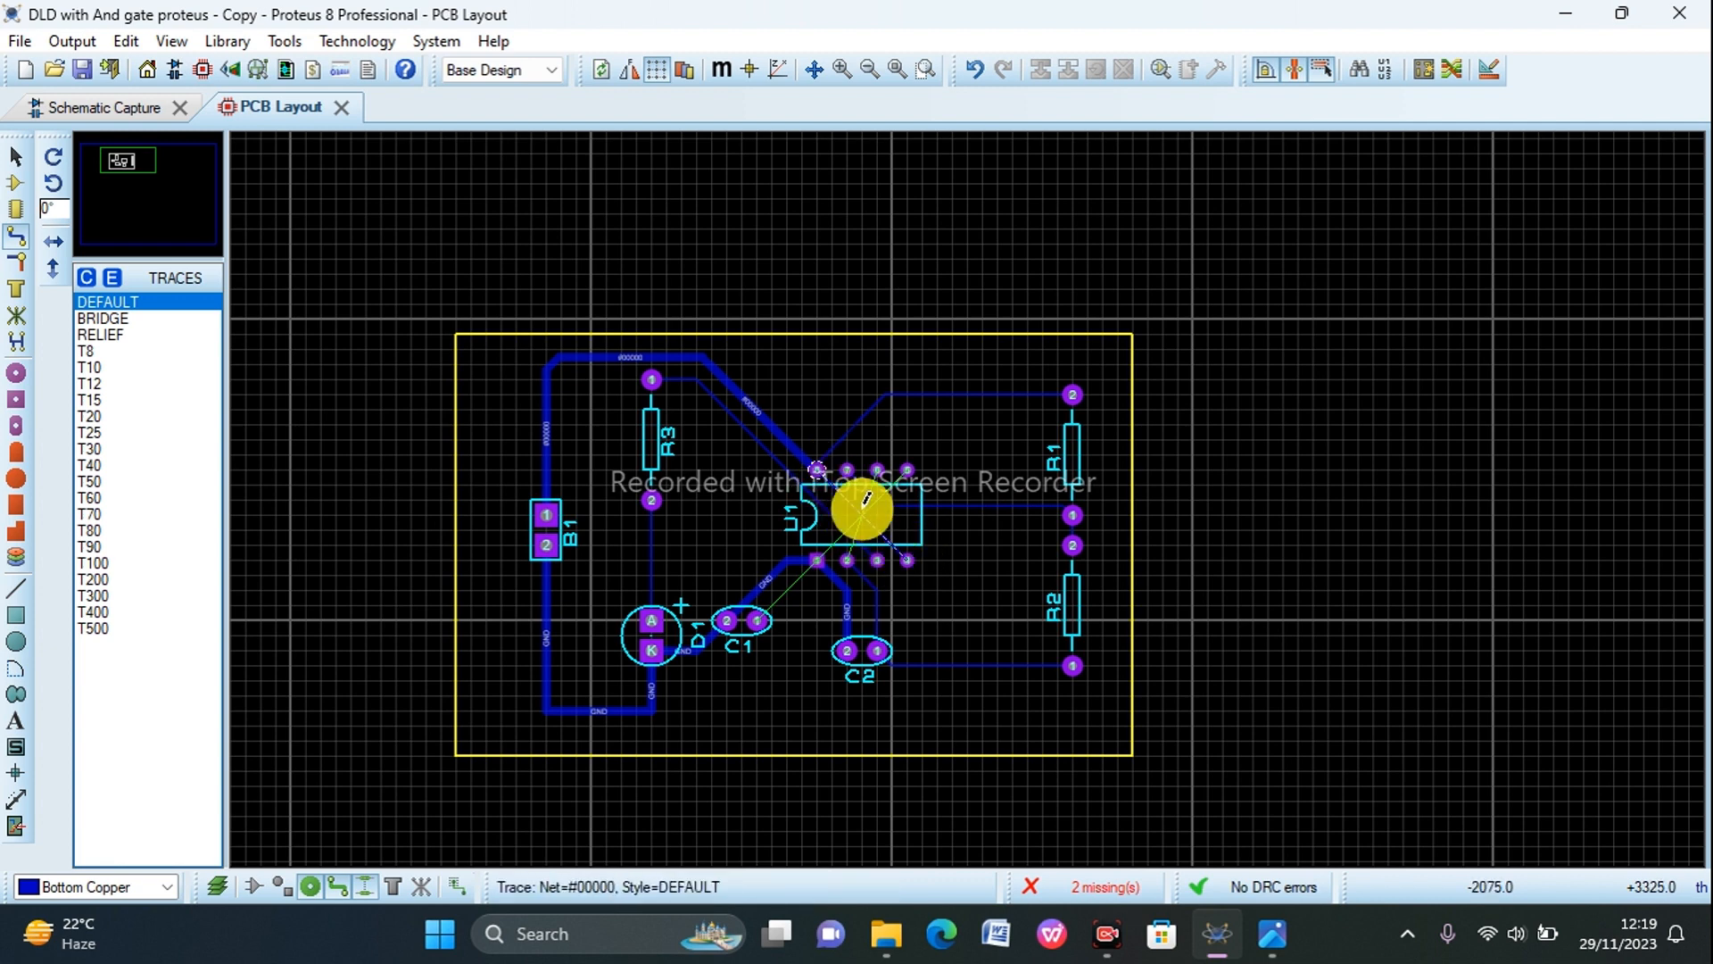
# Step: Delete the track from U1 pin 8 to R1 pin 2 and route a Bottom Copper track from U1 pin 4 around R1's outer side to R1 pin 2
pyautogui.click(939, 394)
pyautogui.rightClick(965, 393)
pyautogui.click(1059, 337)
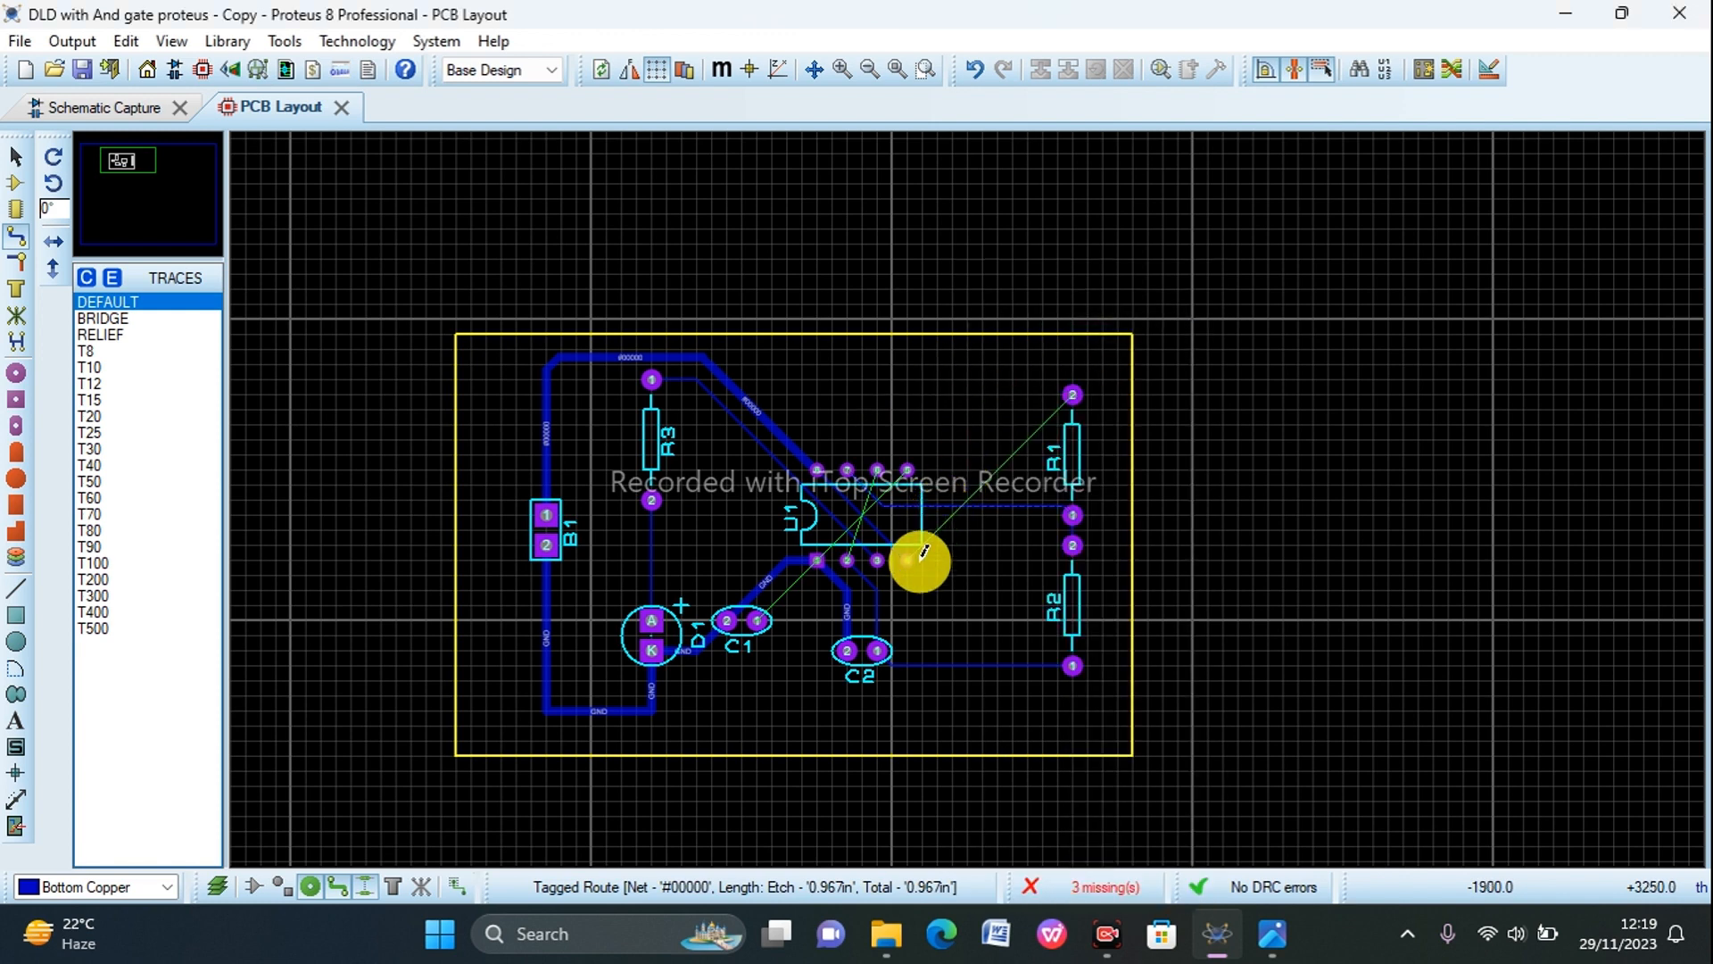
pyautogui.click(909, 560)
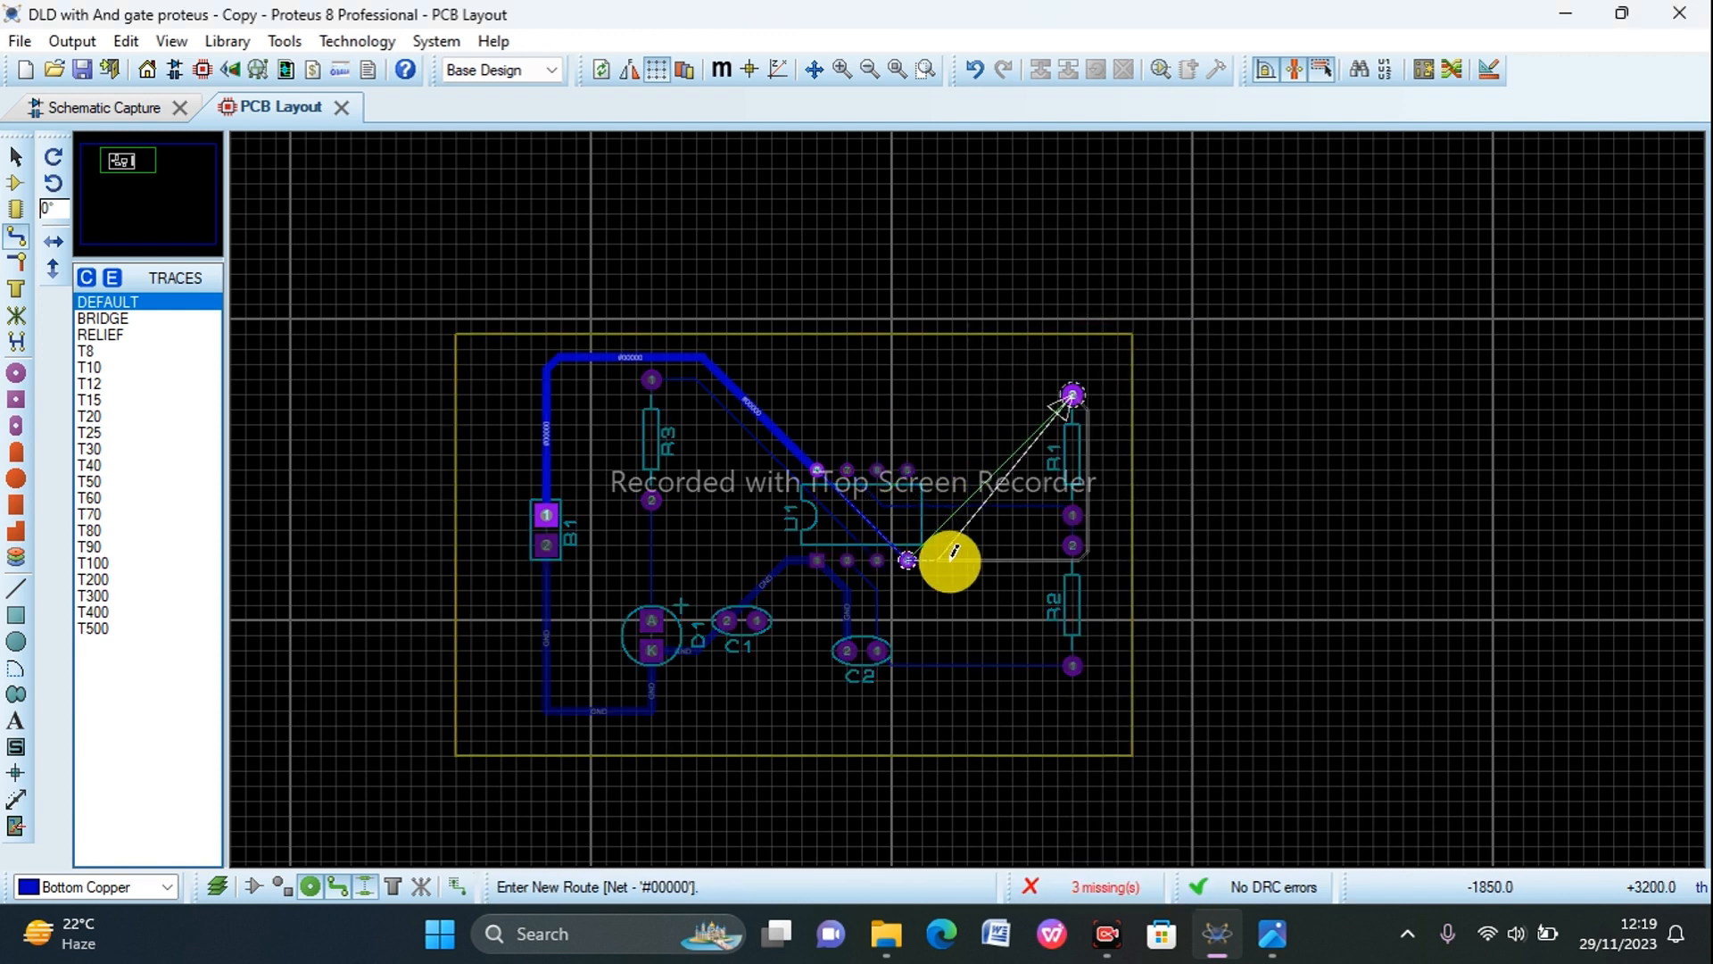
pyautogui.click(1101, 559)
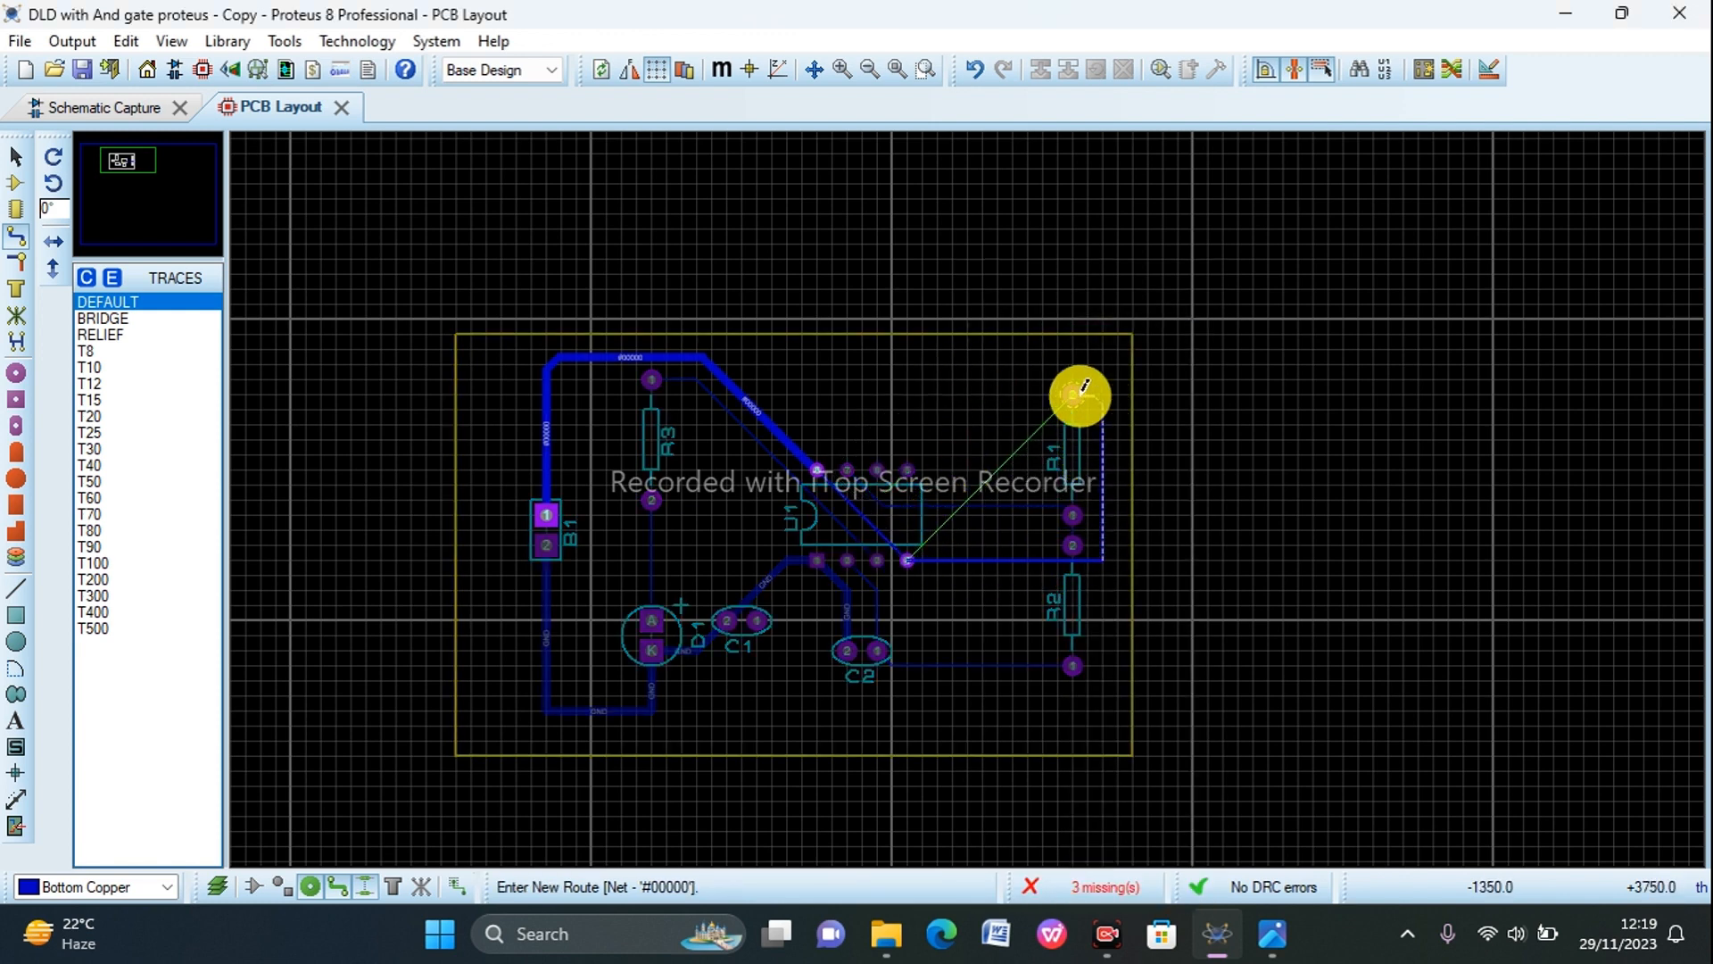
pyautogui.click(1075, 397)
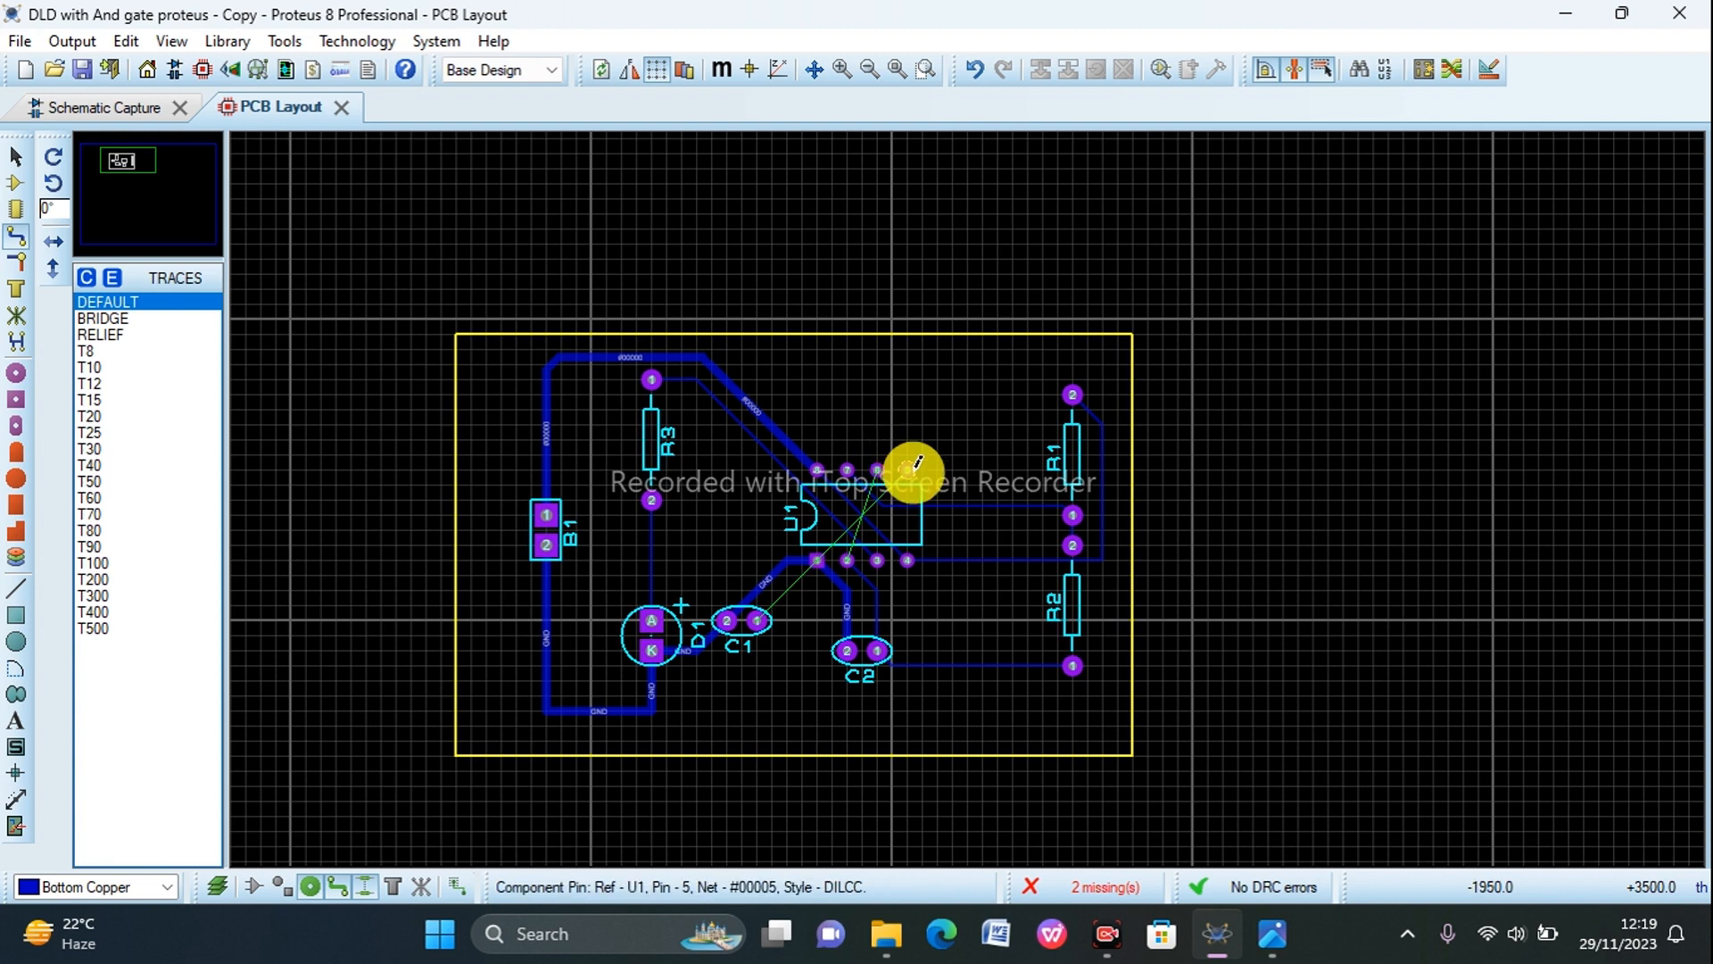
# Step: Route a Bottom Copper track from C1 pin 1 down, along the board's lower and right edges and over R1 to U1 pin 5
pyautogui.click(756, 619)
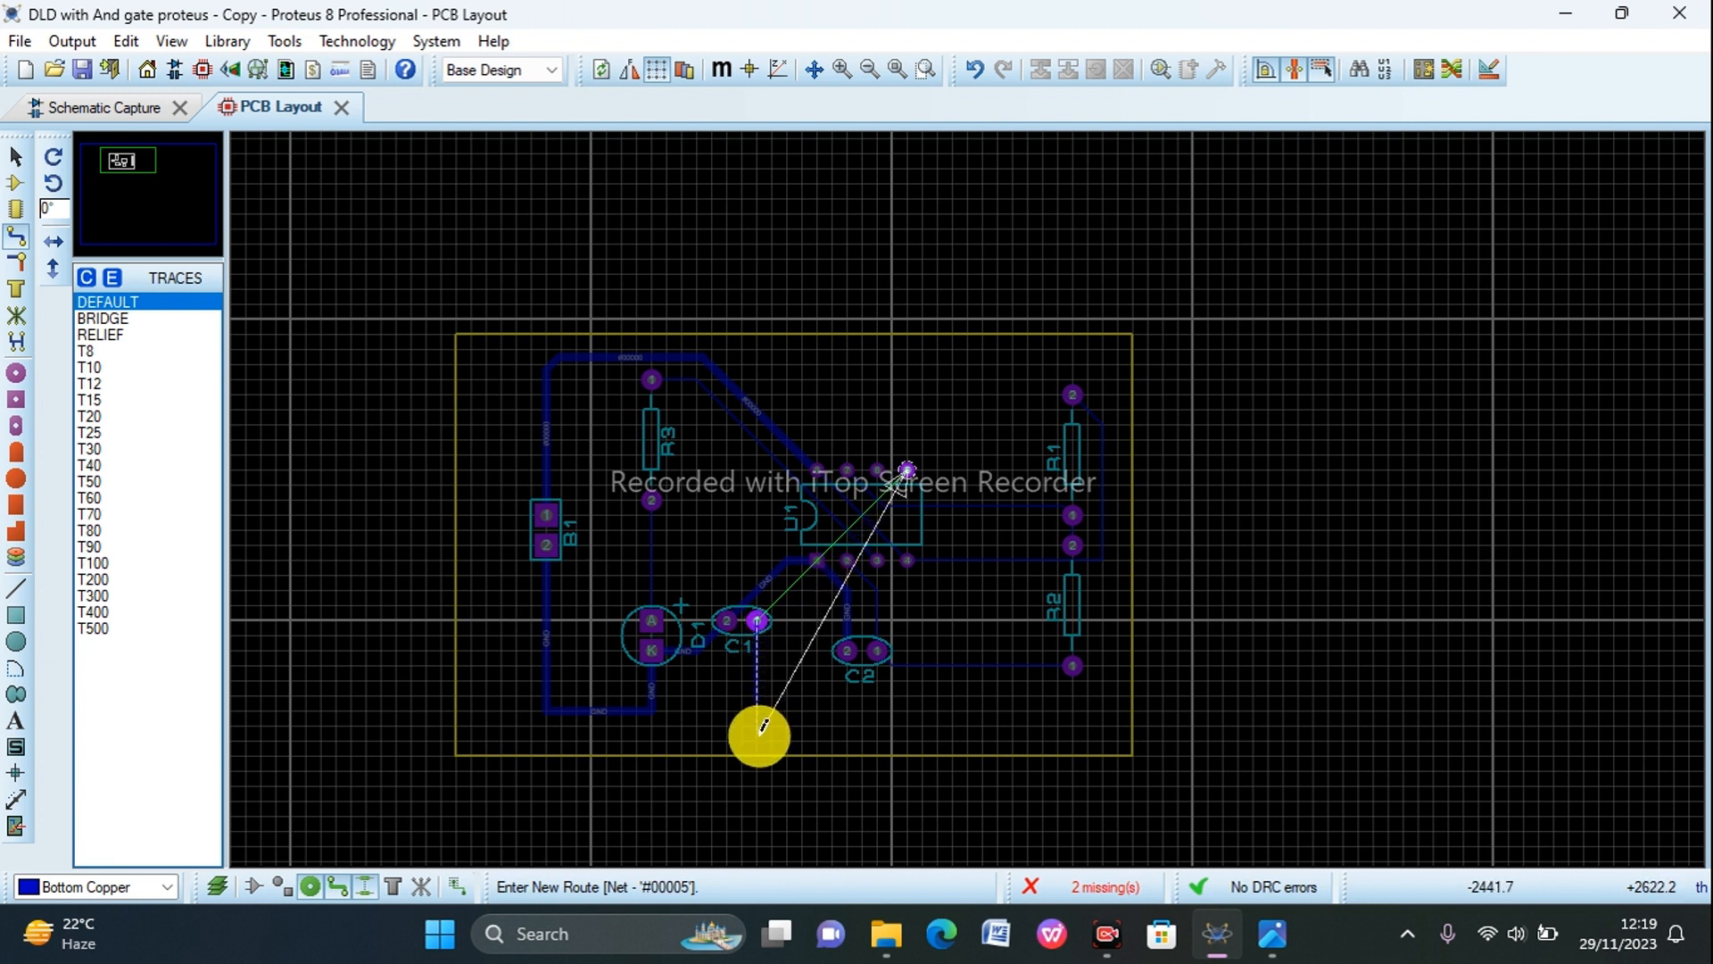
pyautogui.click(757, 738)
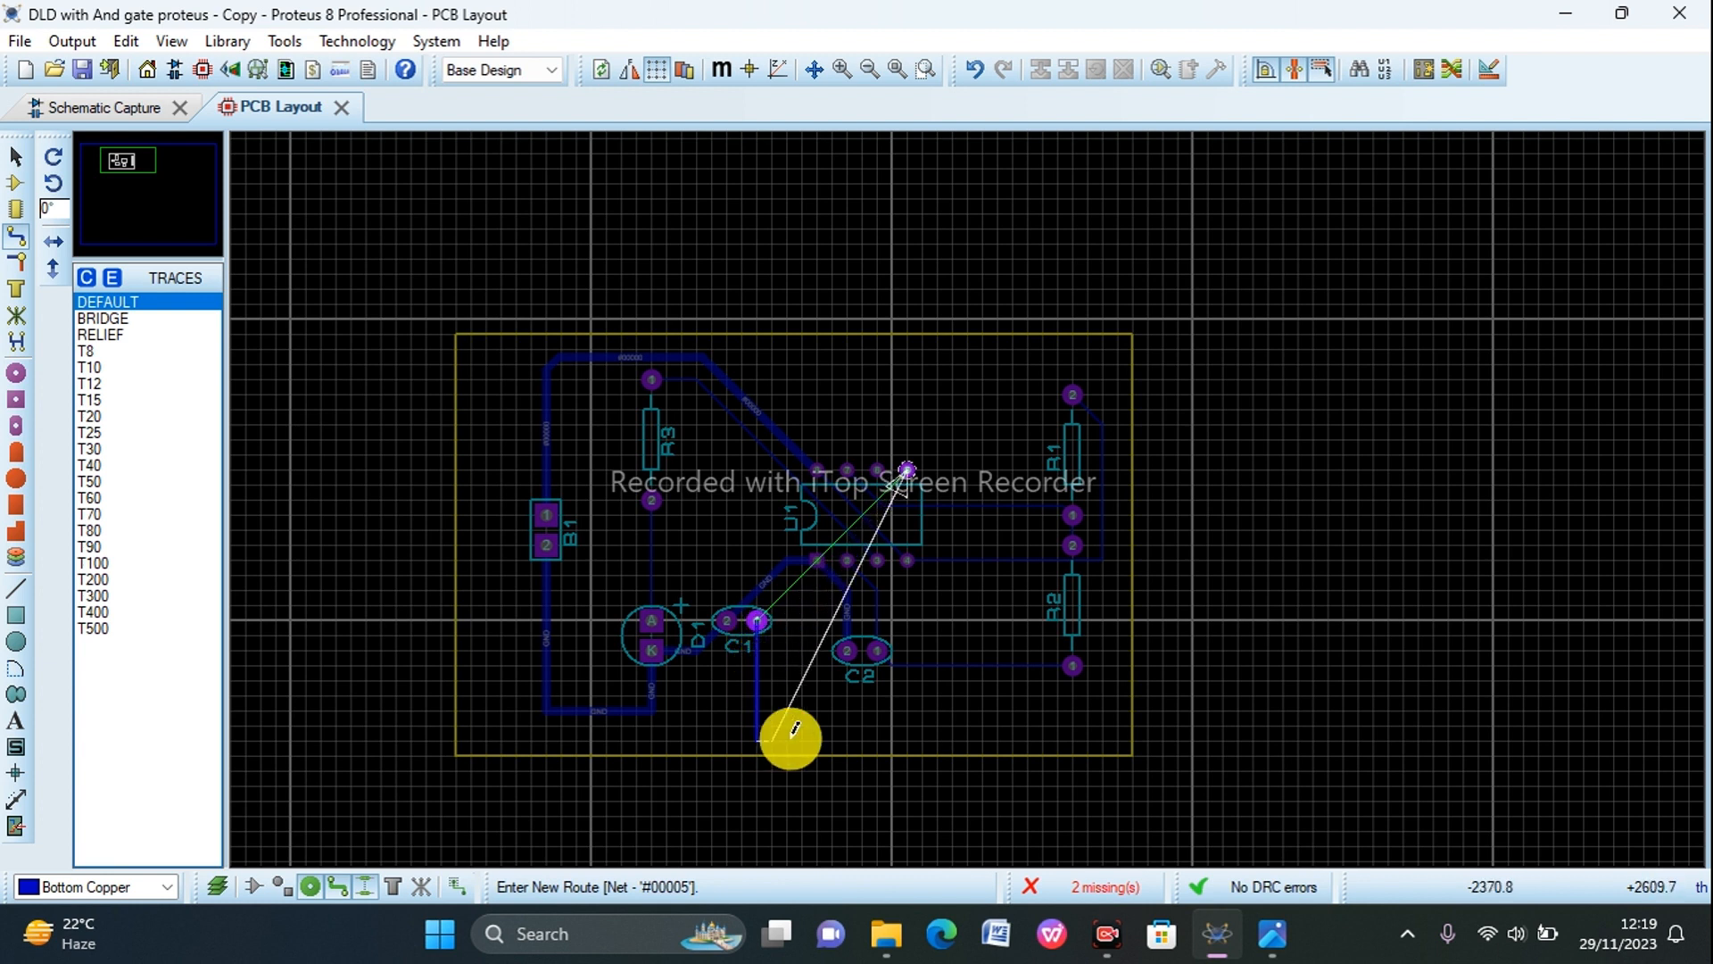
pyautogui.click(1122, 737)
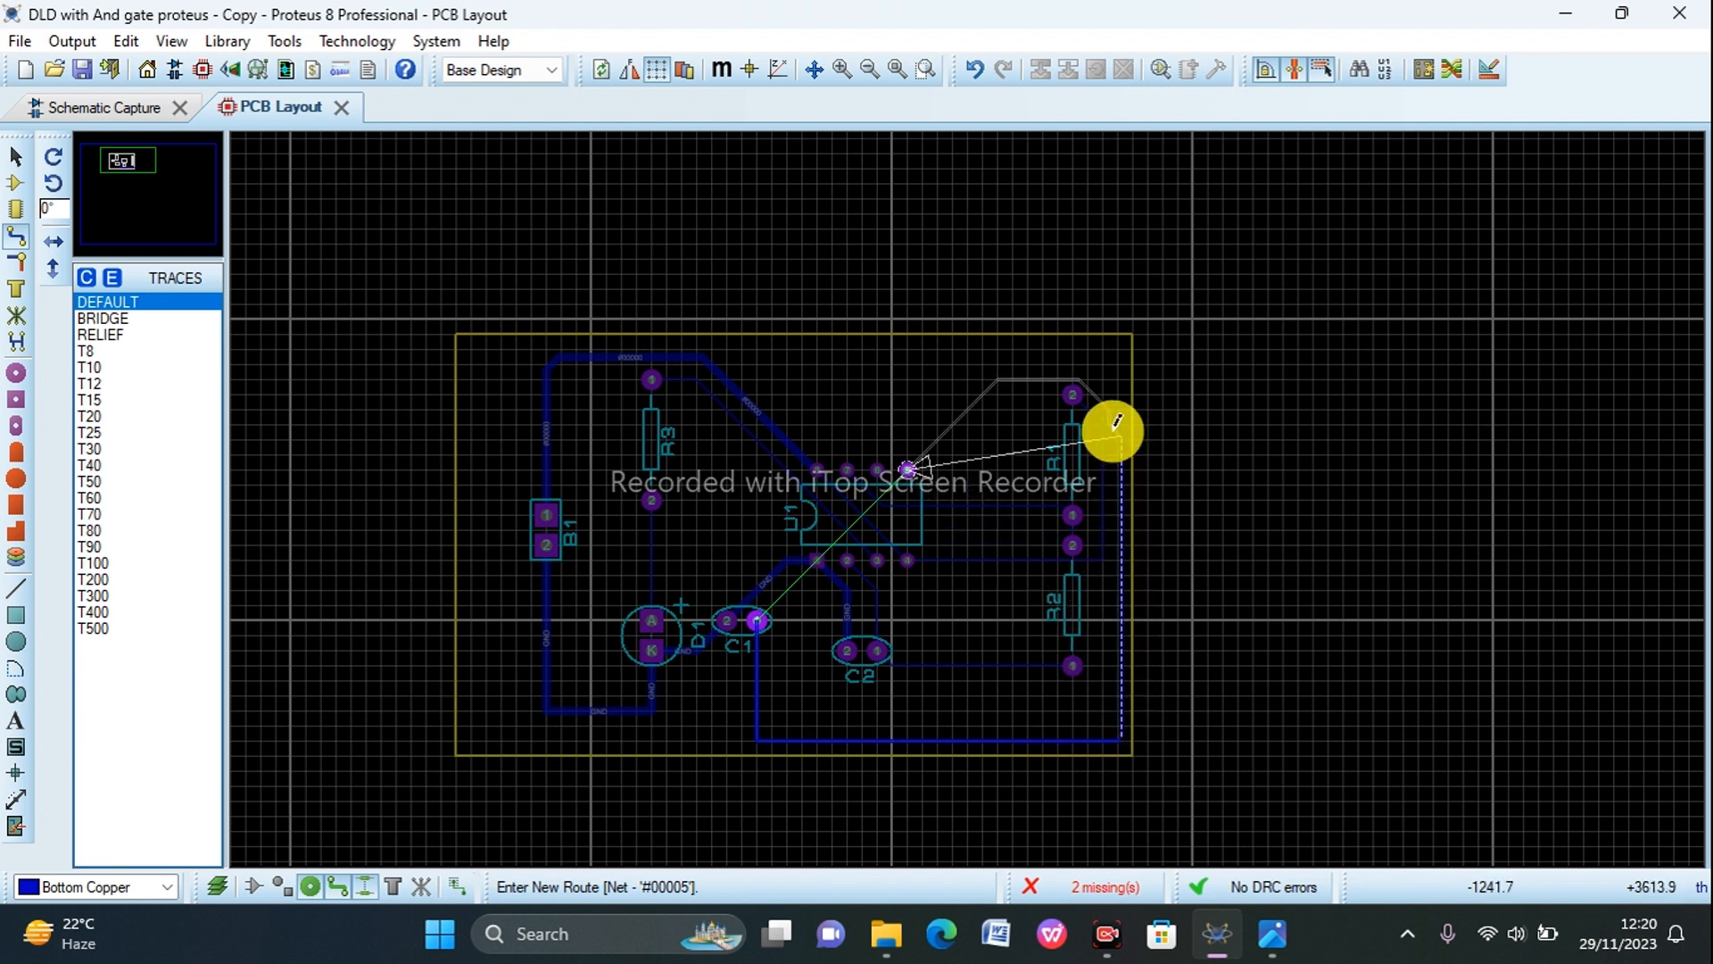
pyautogui.click(1116, 369)
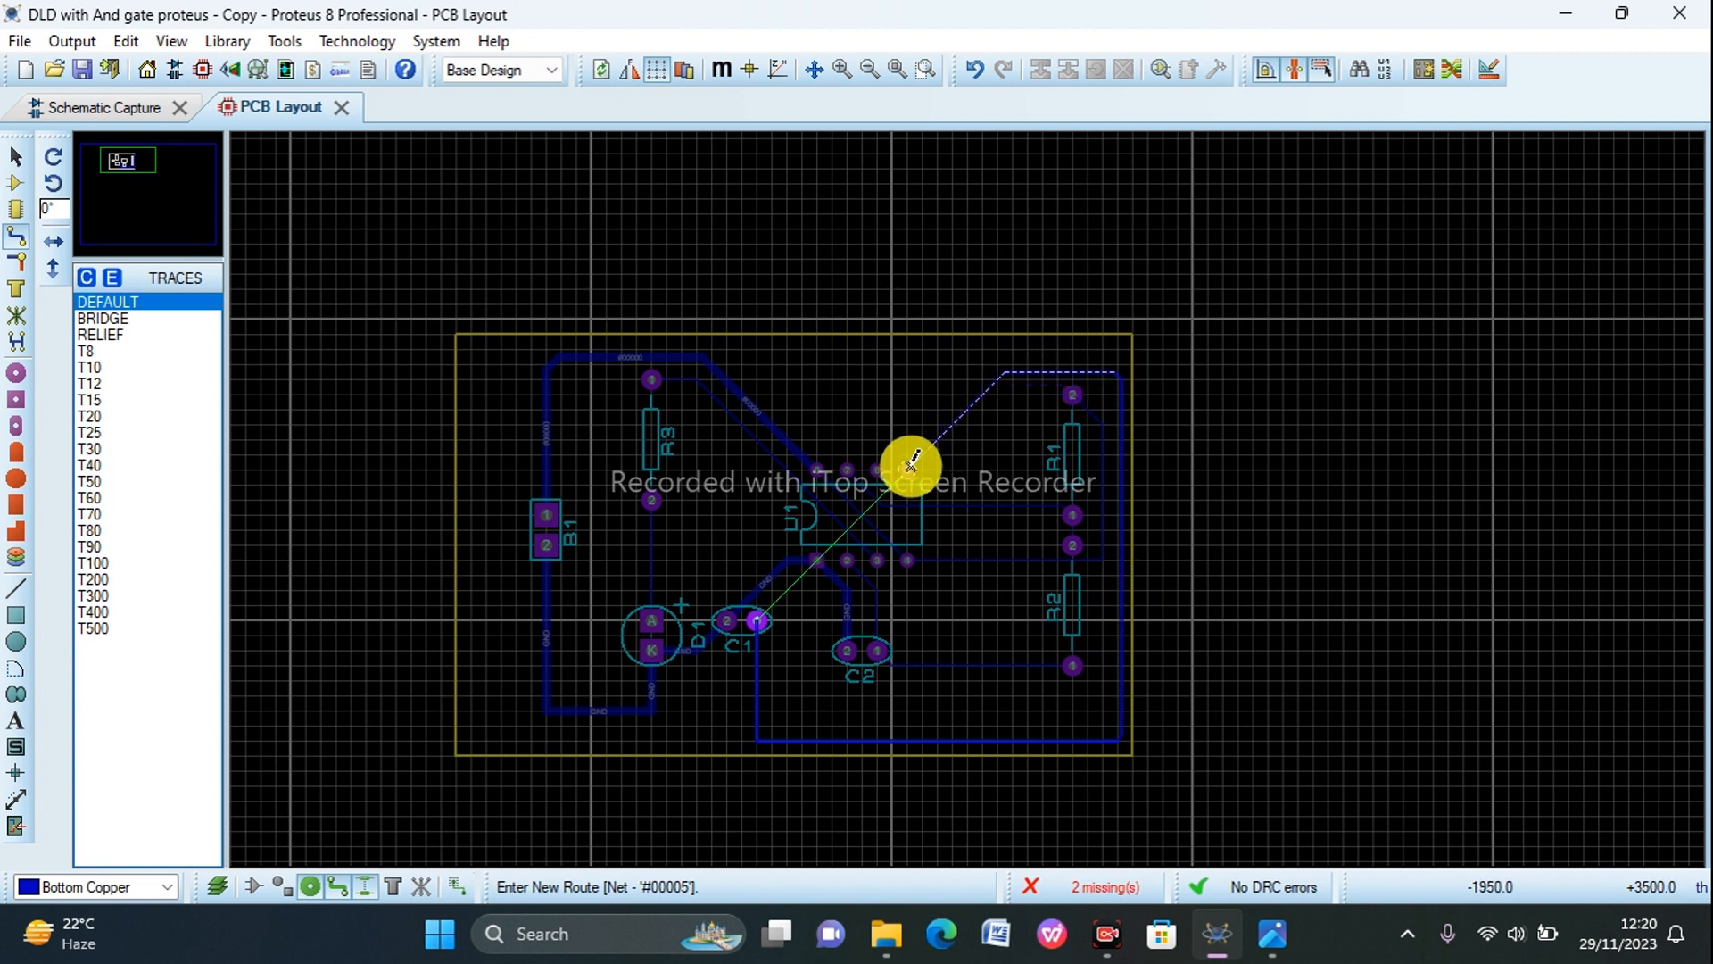
pyautogui.click(910, 465)
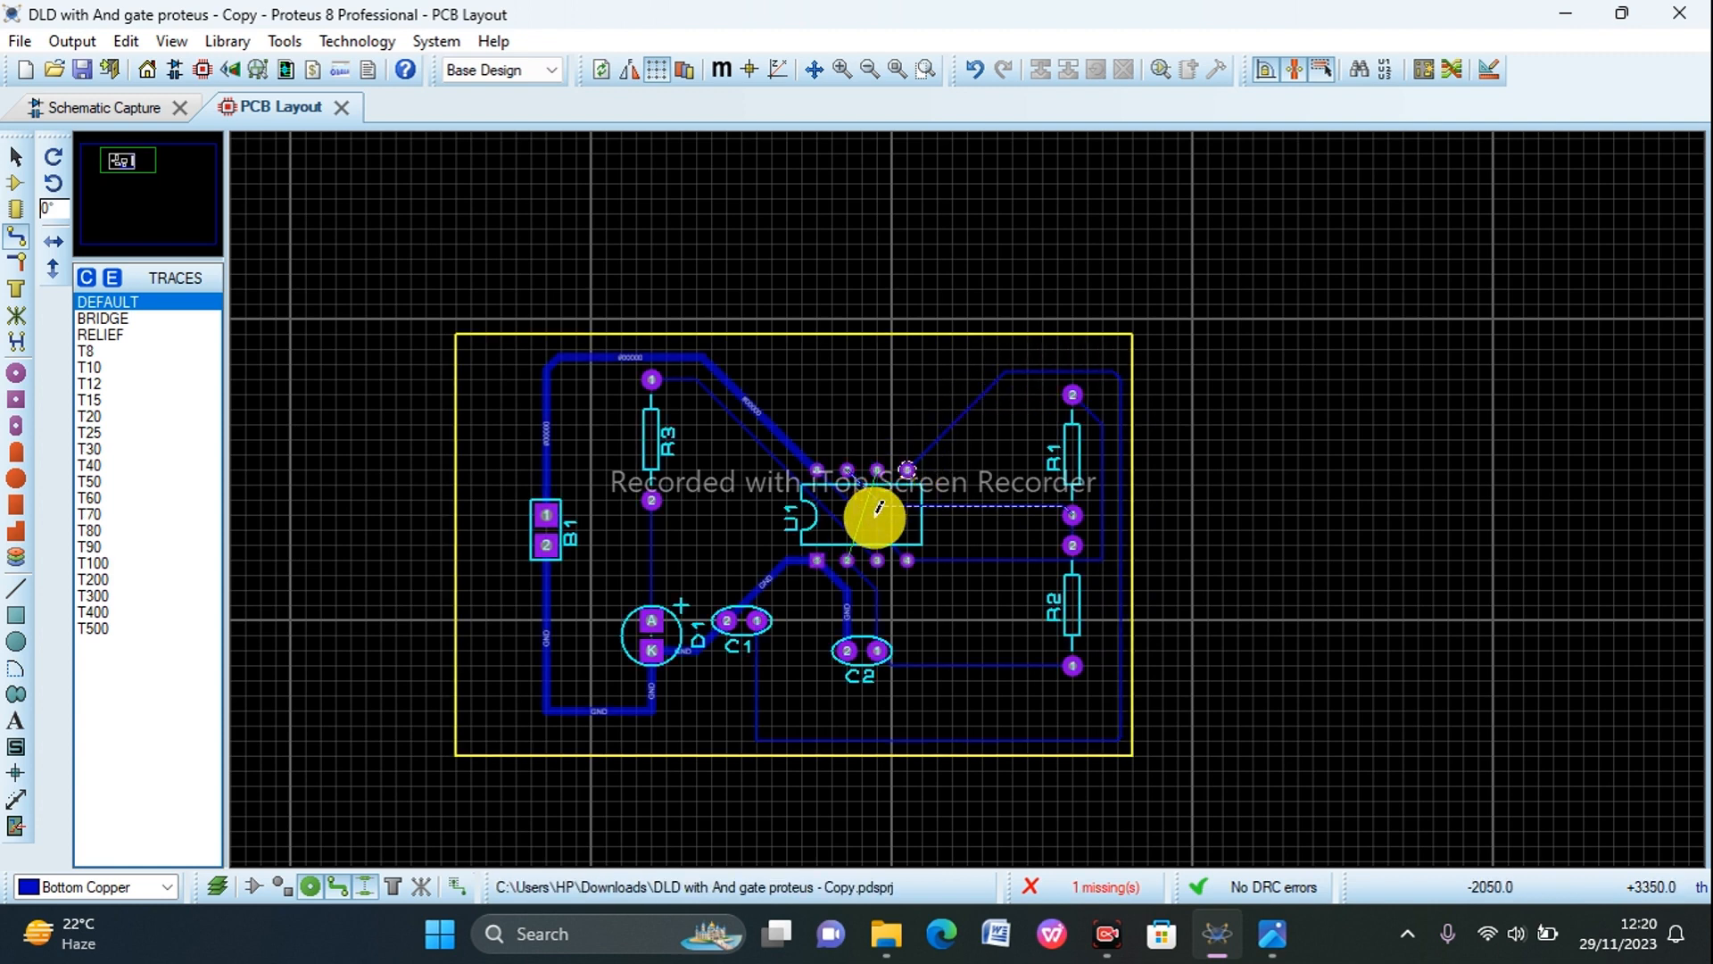
pyautogui.click(847, 560)
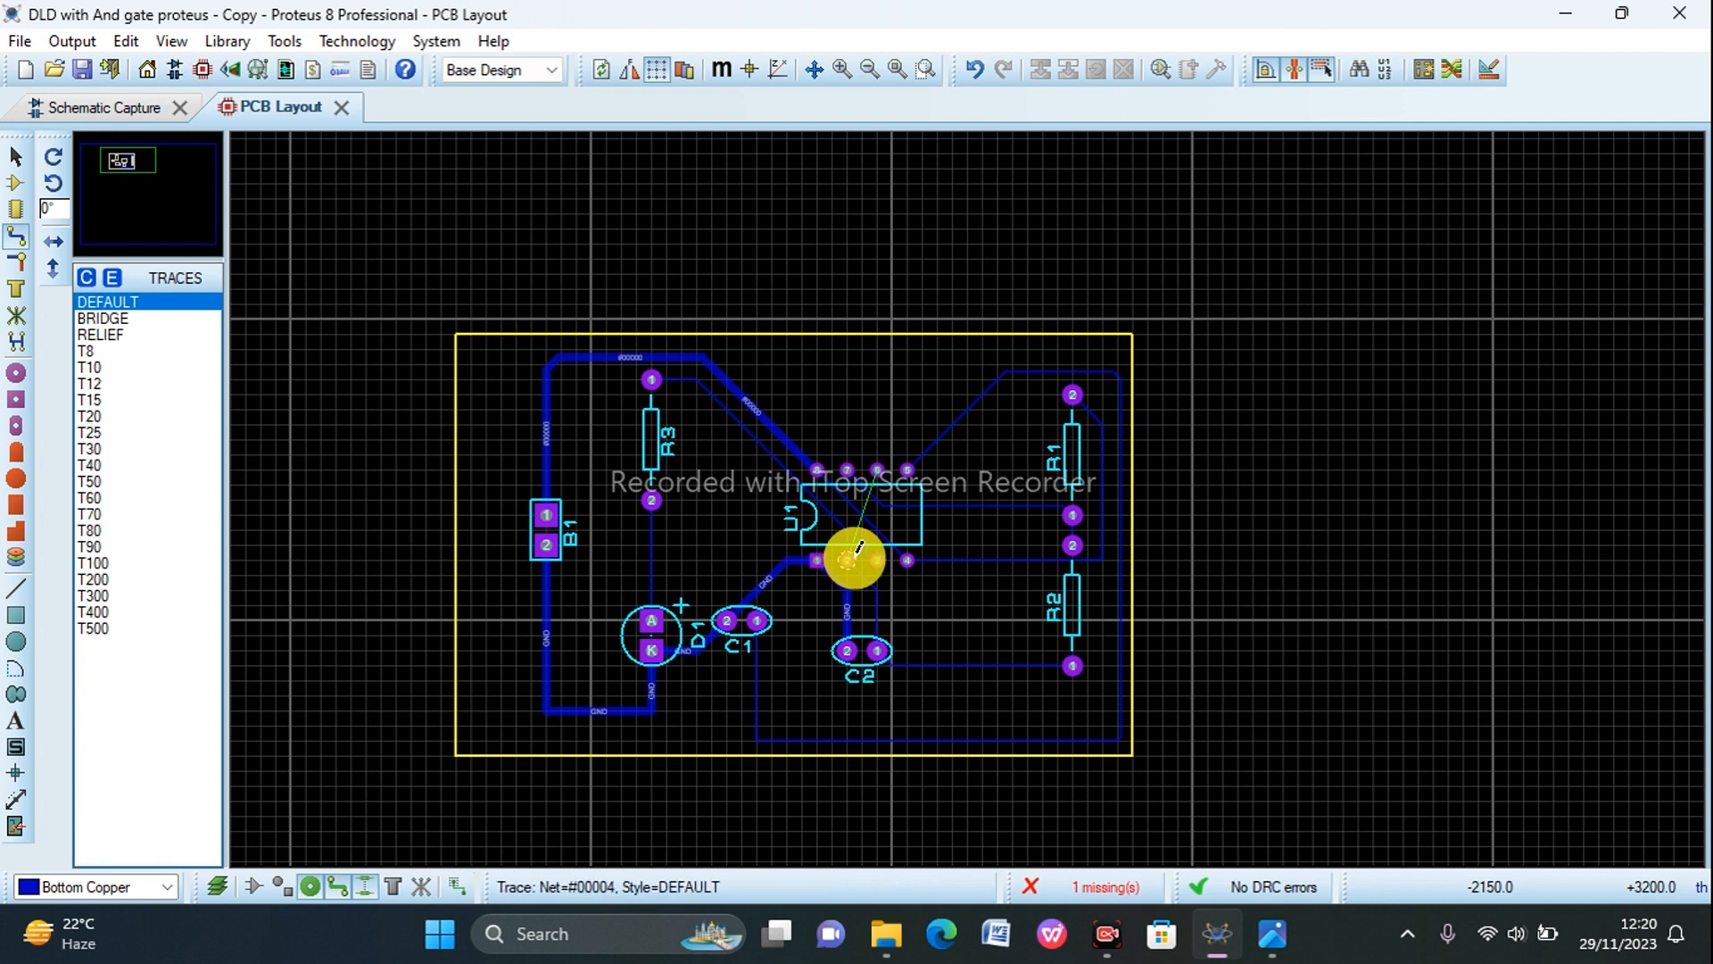
pyautogui.scroll(1, 858, 547)
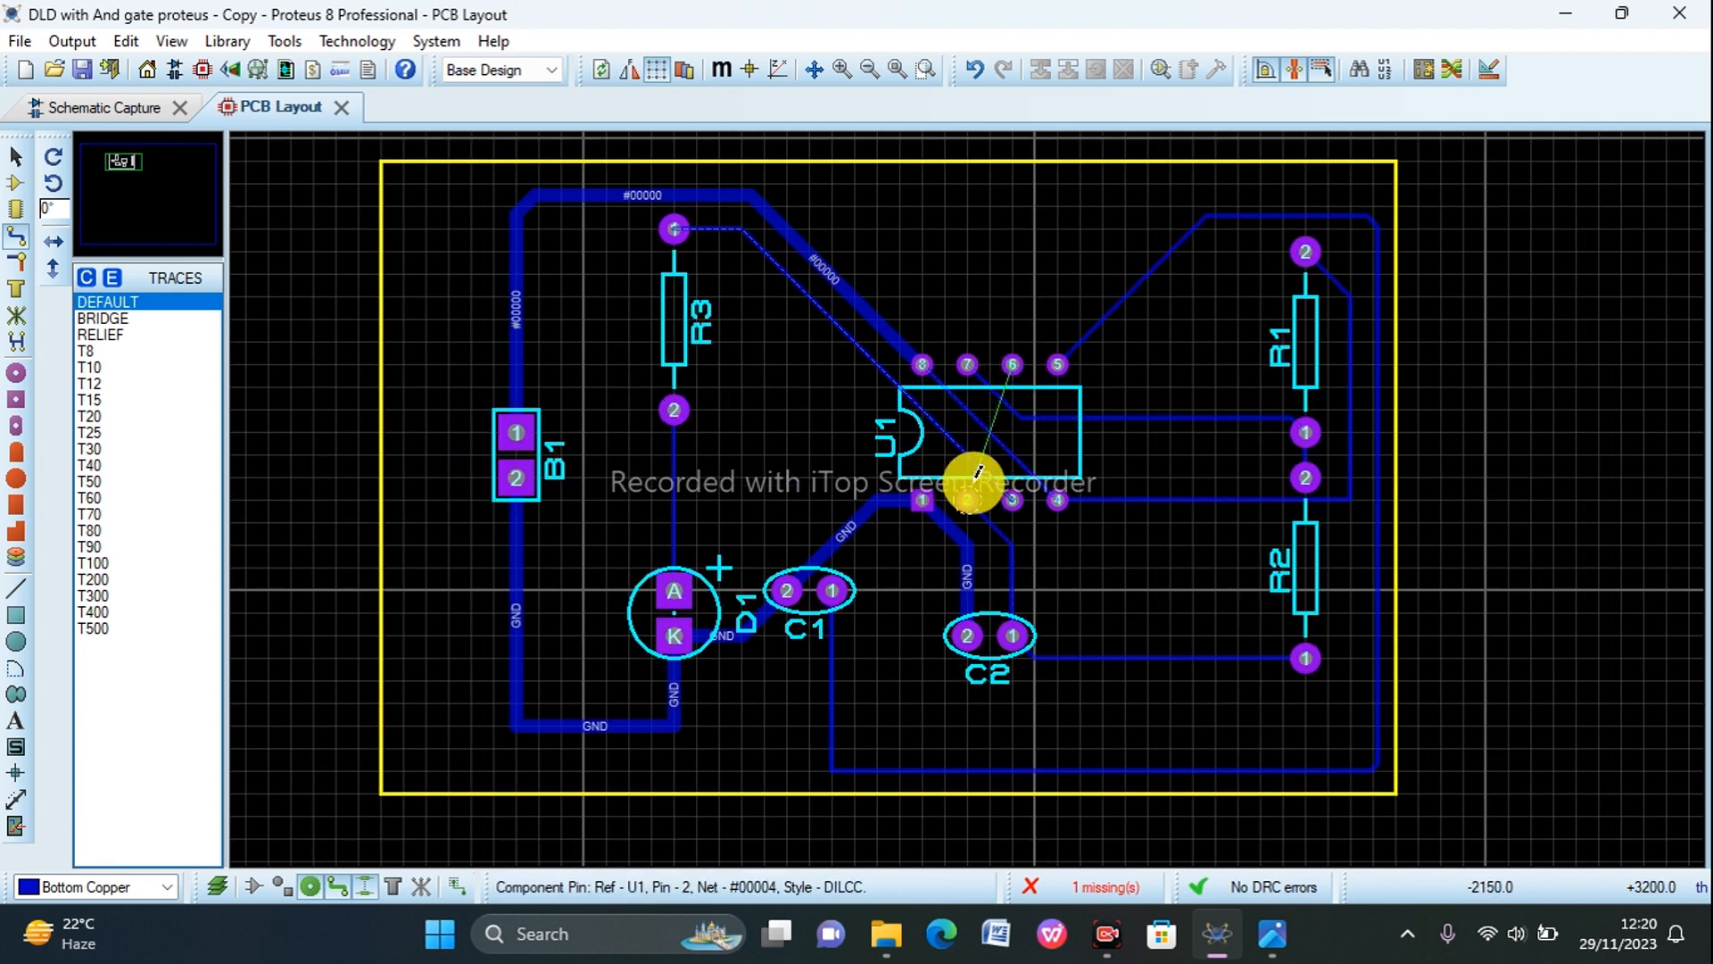
pyautogui.scroll(-1, 1008, 435)
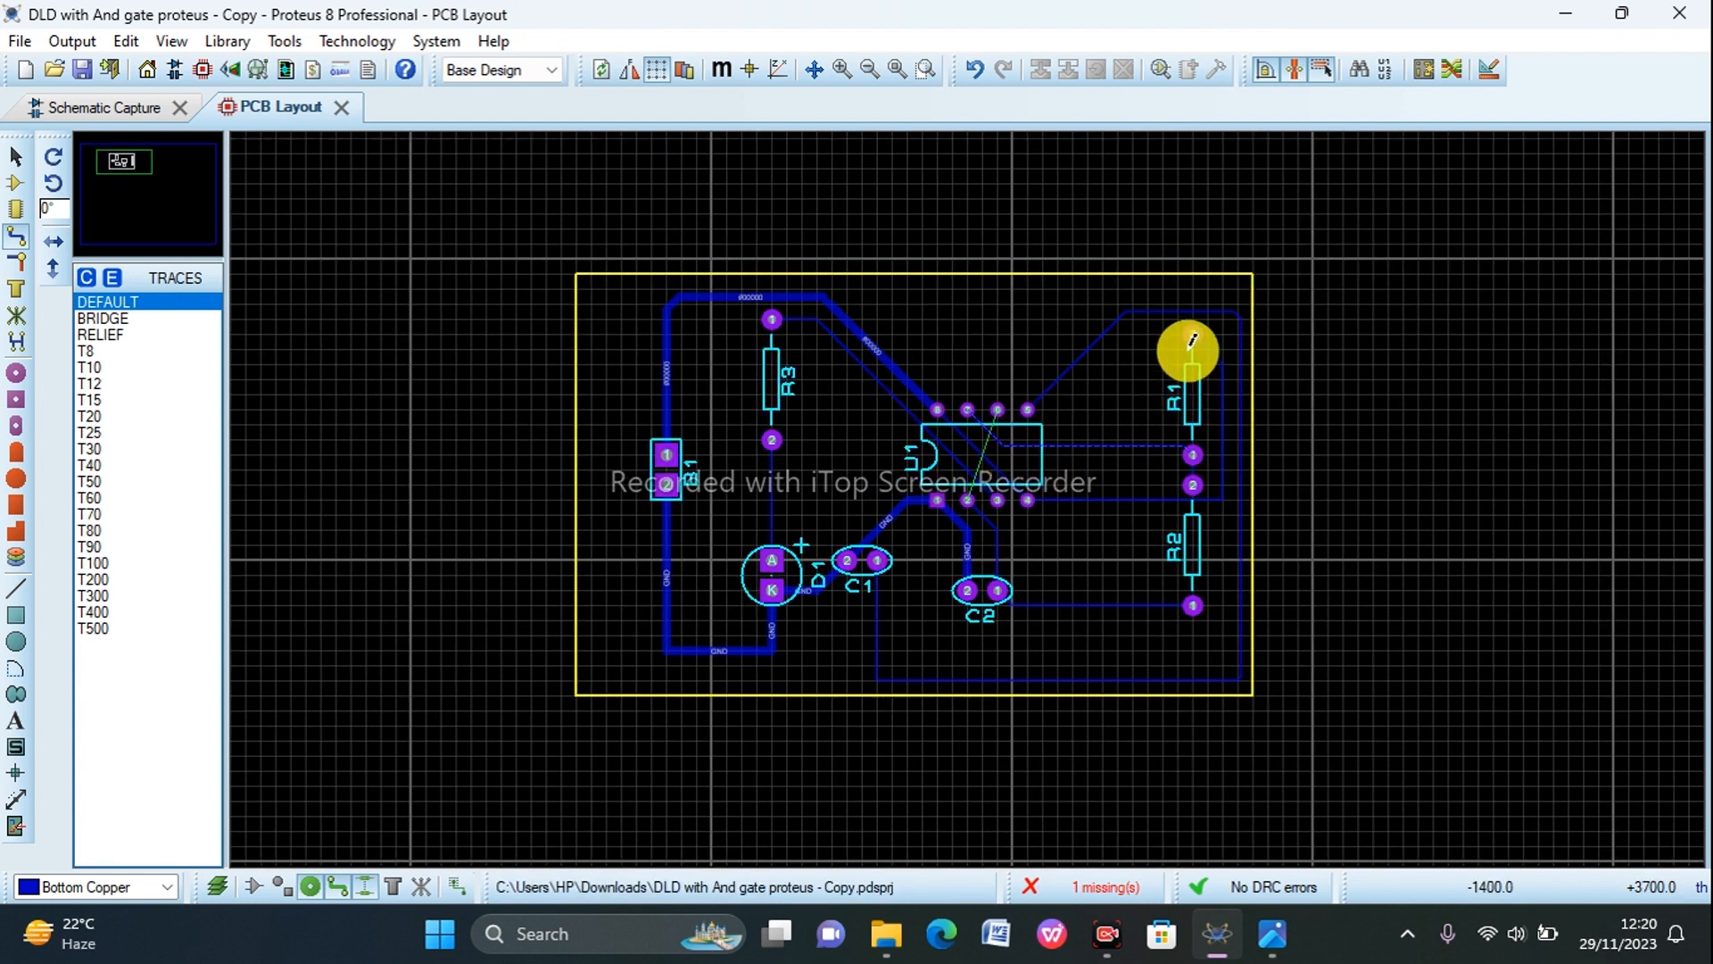
pyautogui.click(995, 425)
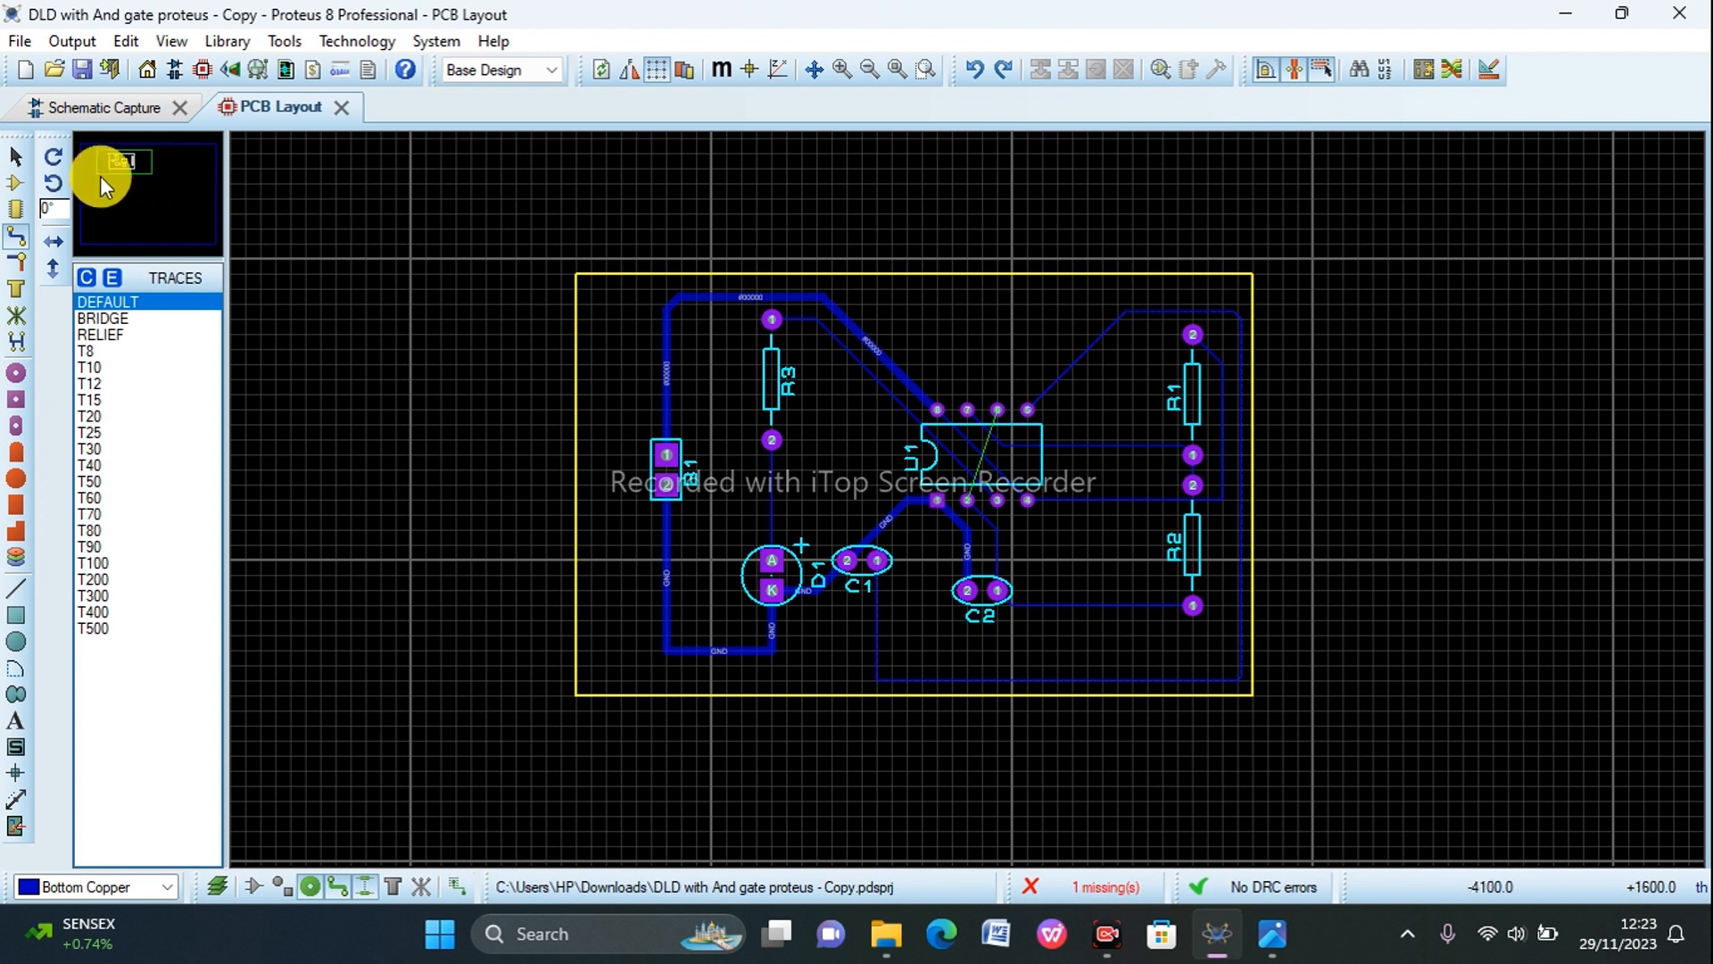
# Step: Widen the board outline by moving its right edge outward, away from R1 and R2
pyautogui.click(15, 165)
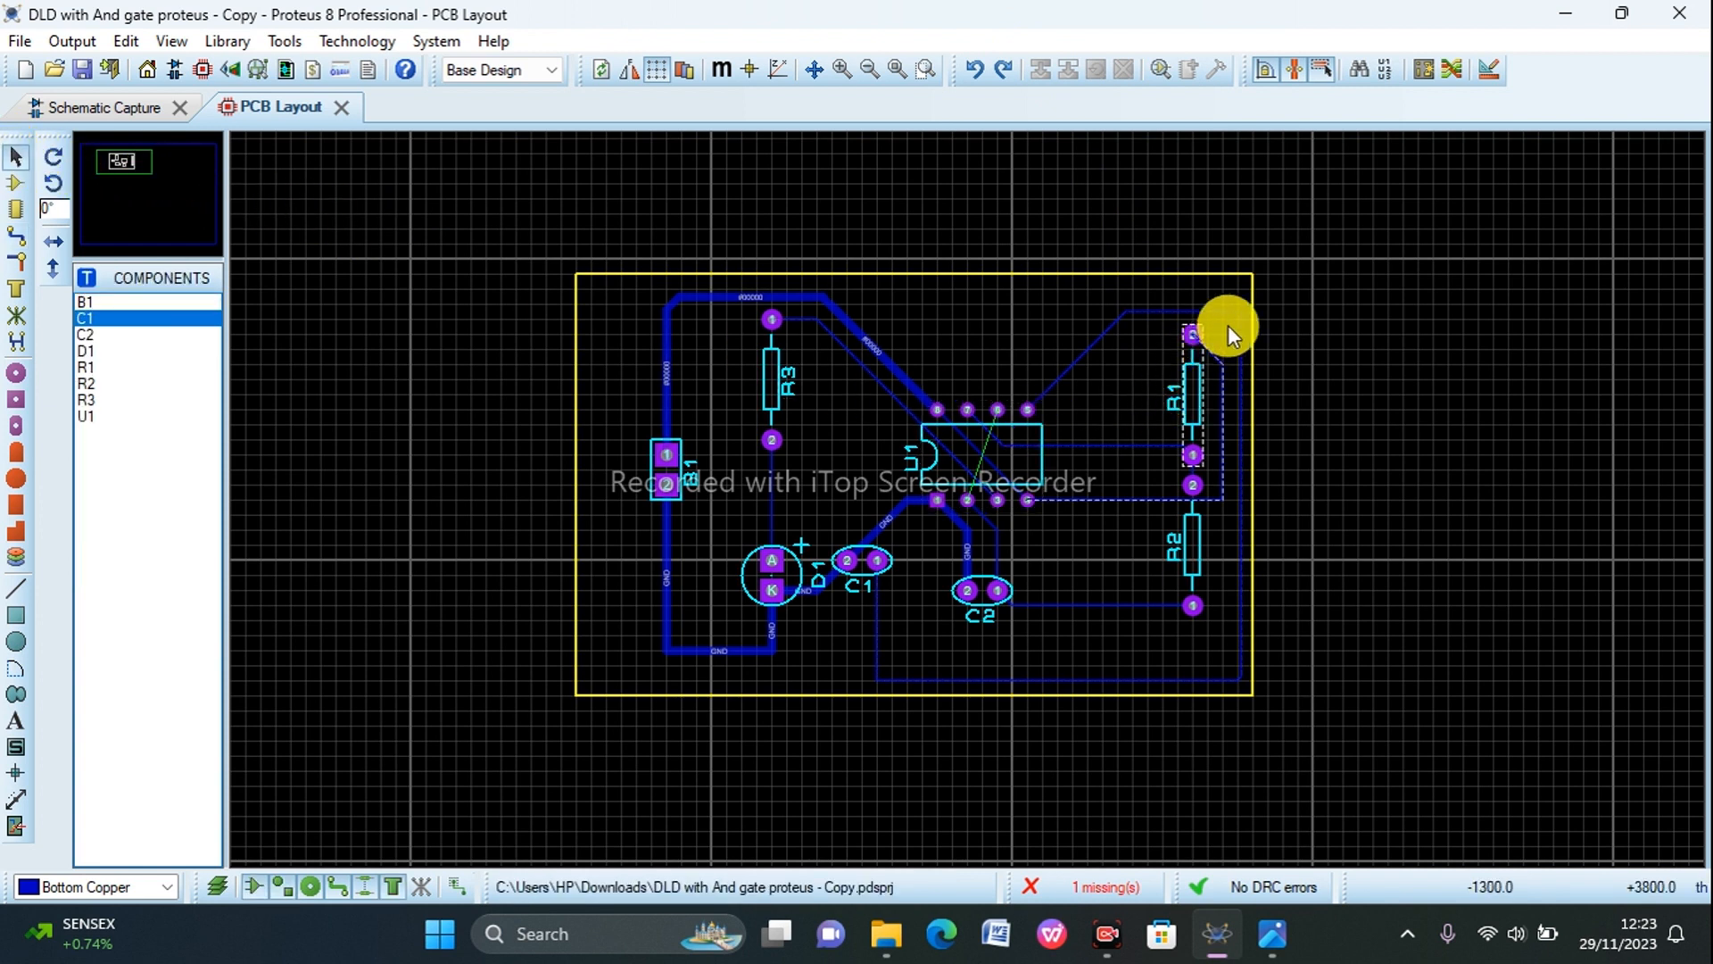
pyautogui.click(1252, 299)
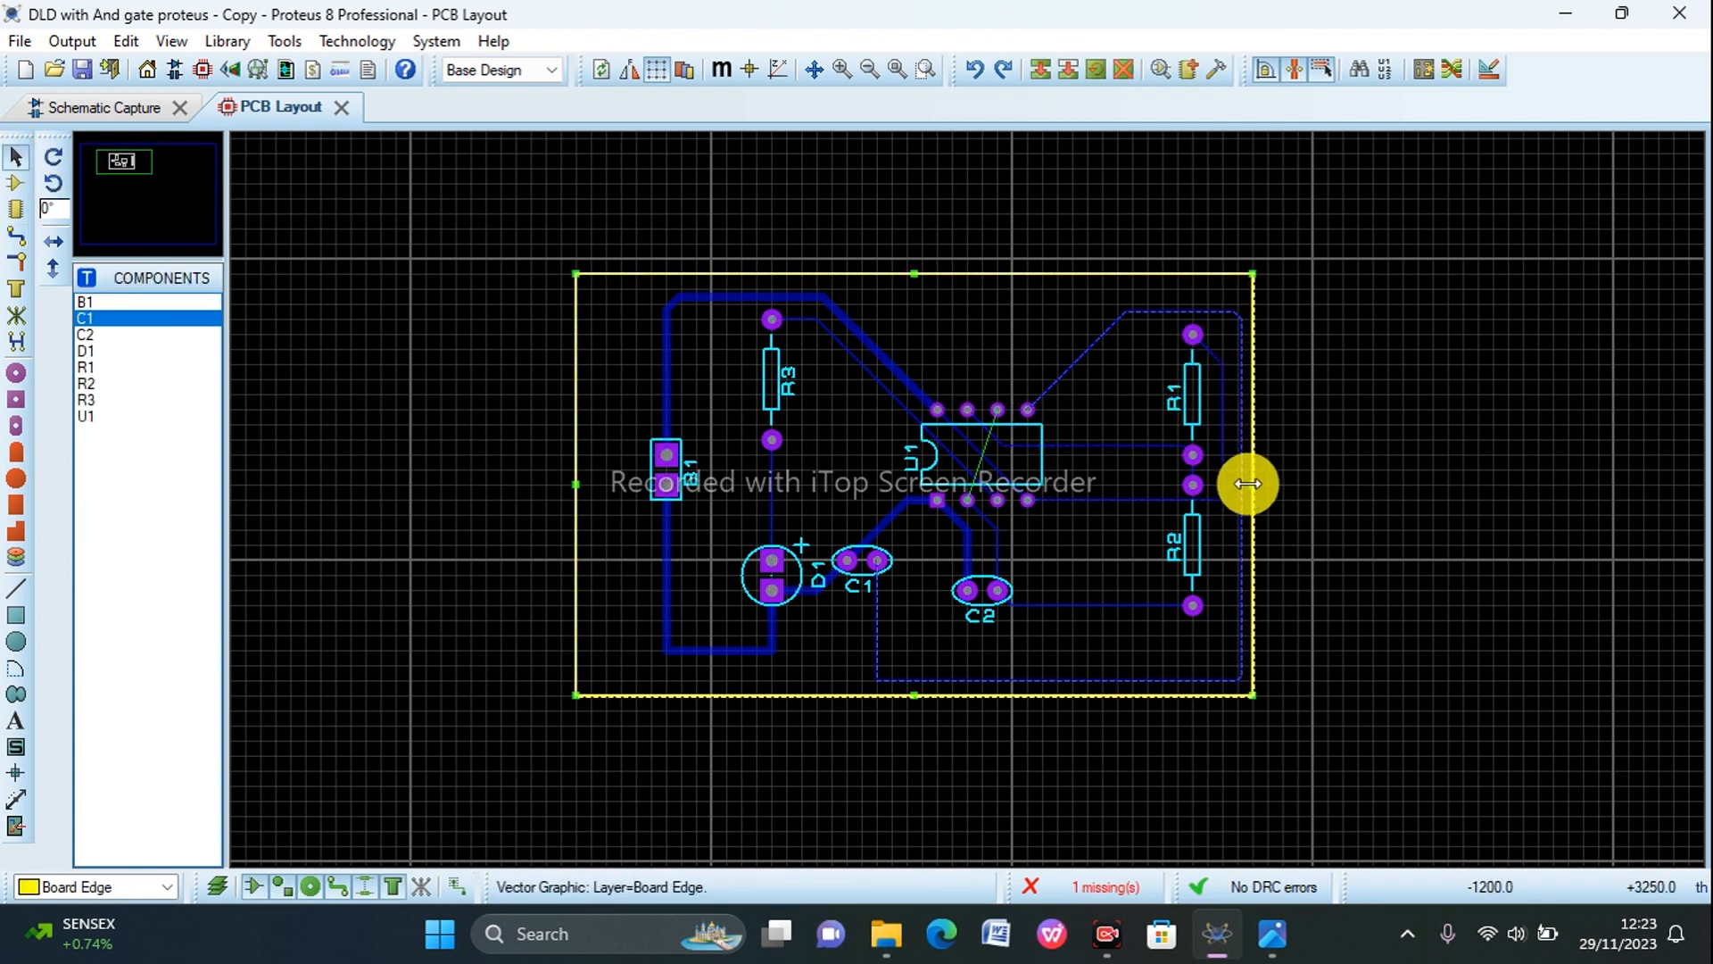
pyautogui.moveTo(1250, 482); pyautogui.dragTo(1305, 488)
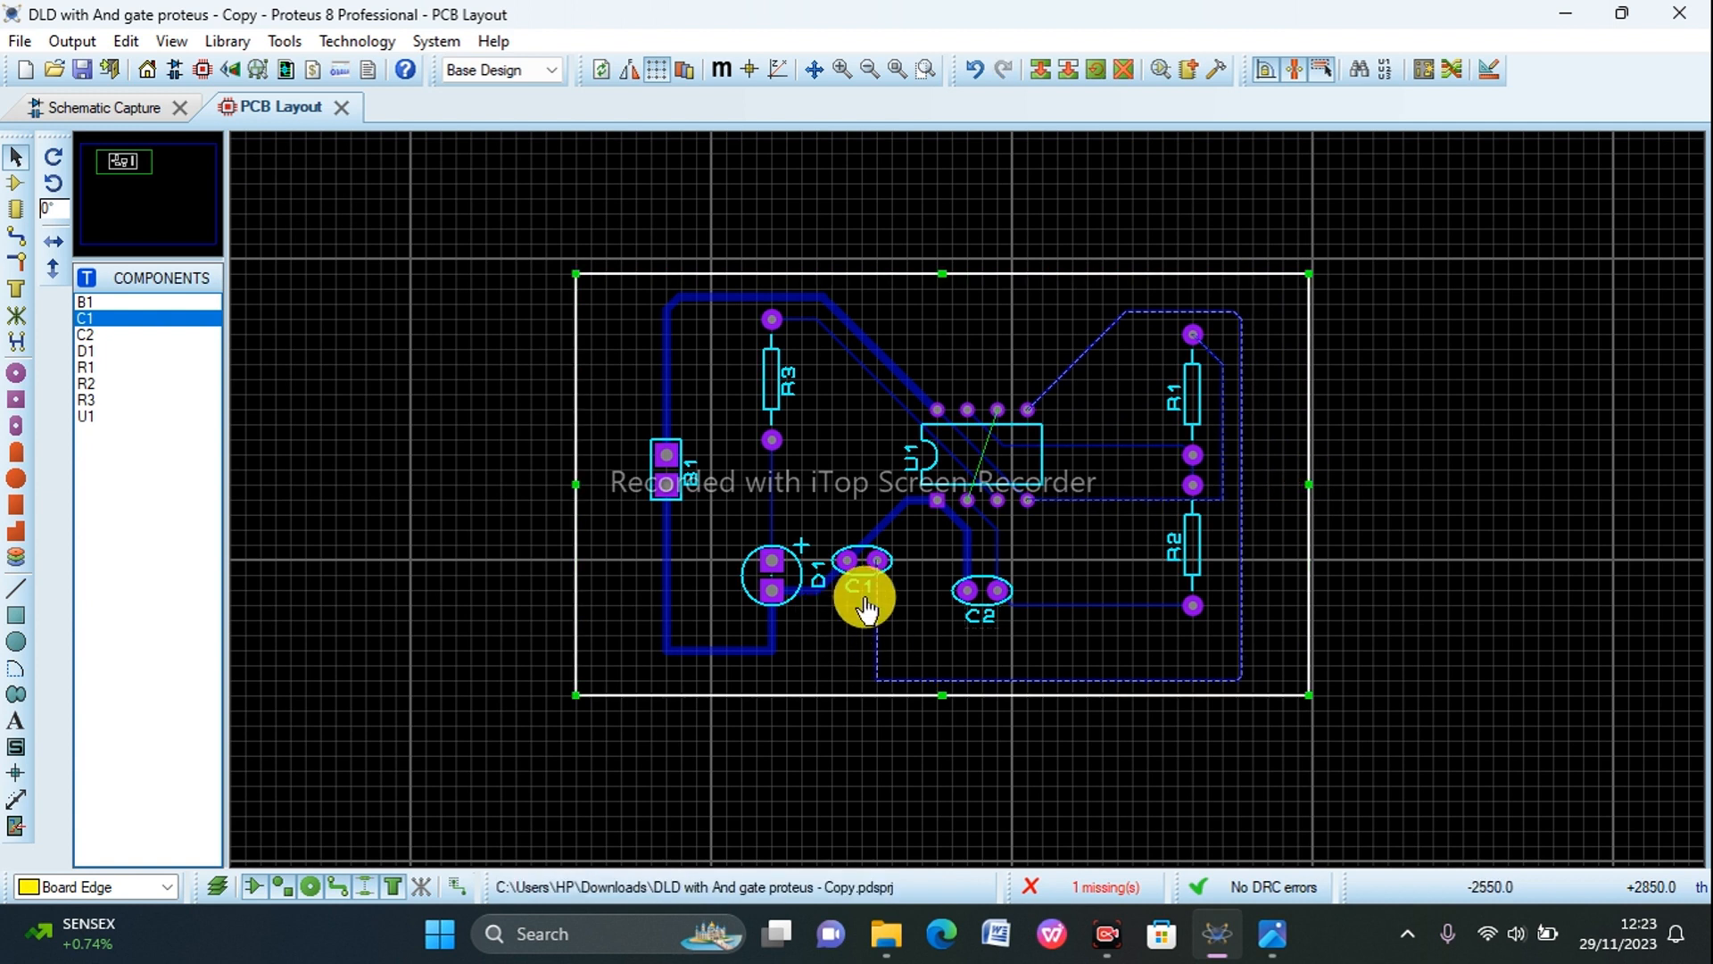
# Step: Reshape the C1 pin 1 to U1 pin 5 track: shift its right segment outward, upper and lower segments up, and make the run into pin 5 vertical
pyautogui.moveTo(1240, 494); pyautogui.dragTo(1268, 484)
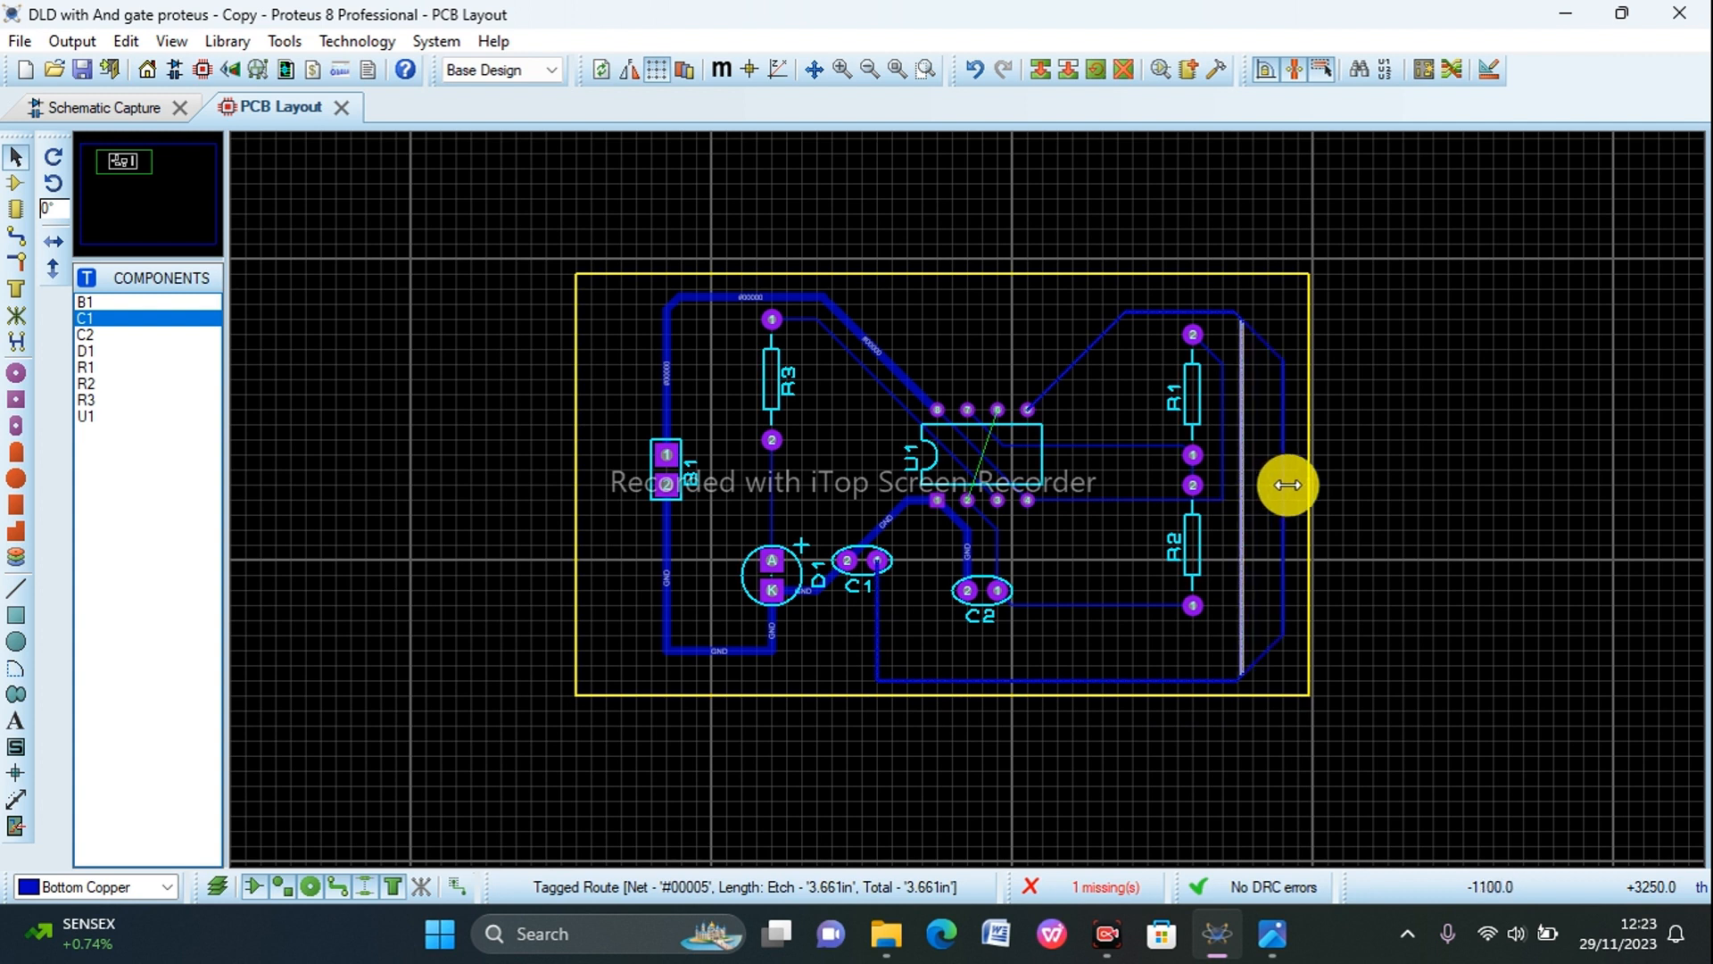
pyautogui.moveTo(1282, 484); pyautogui.dragTo(1282, 485)
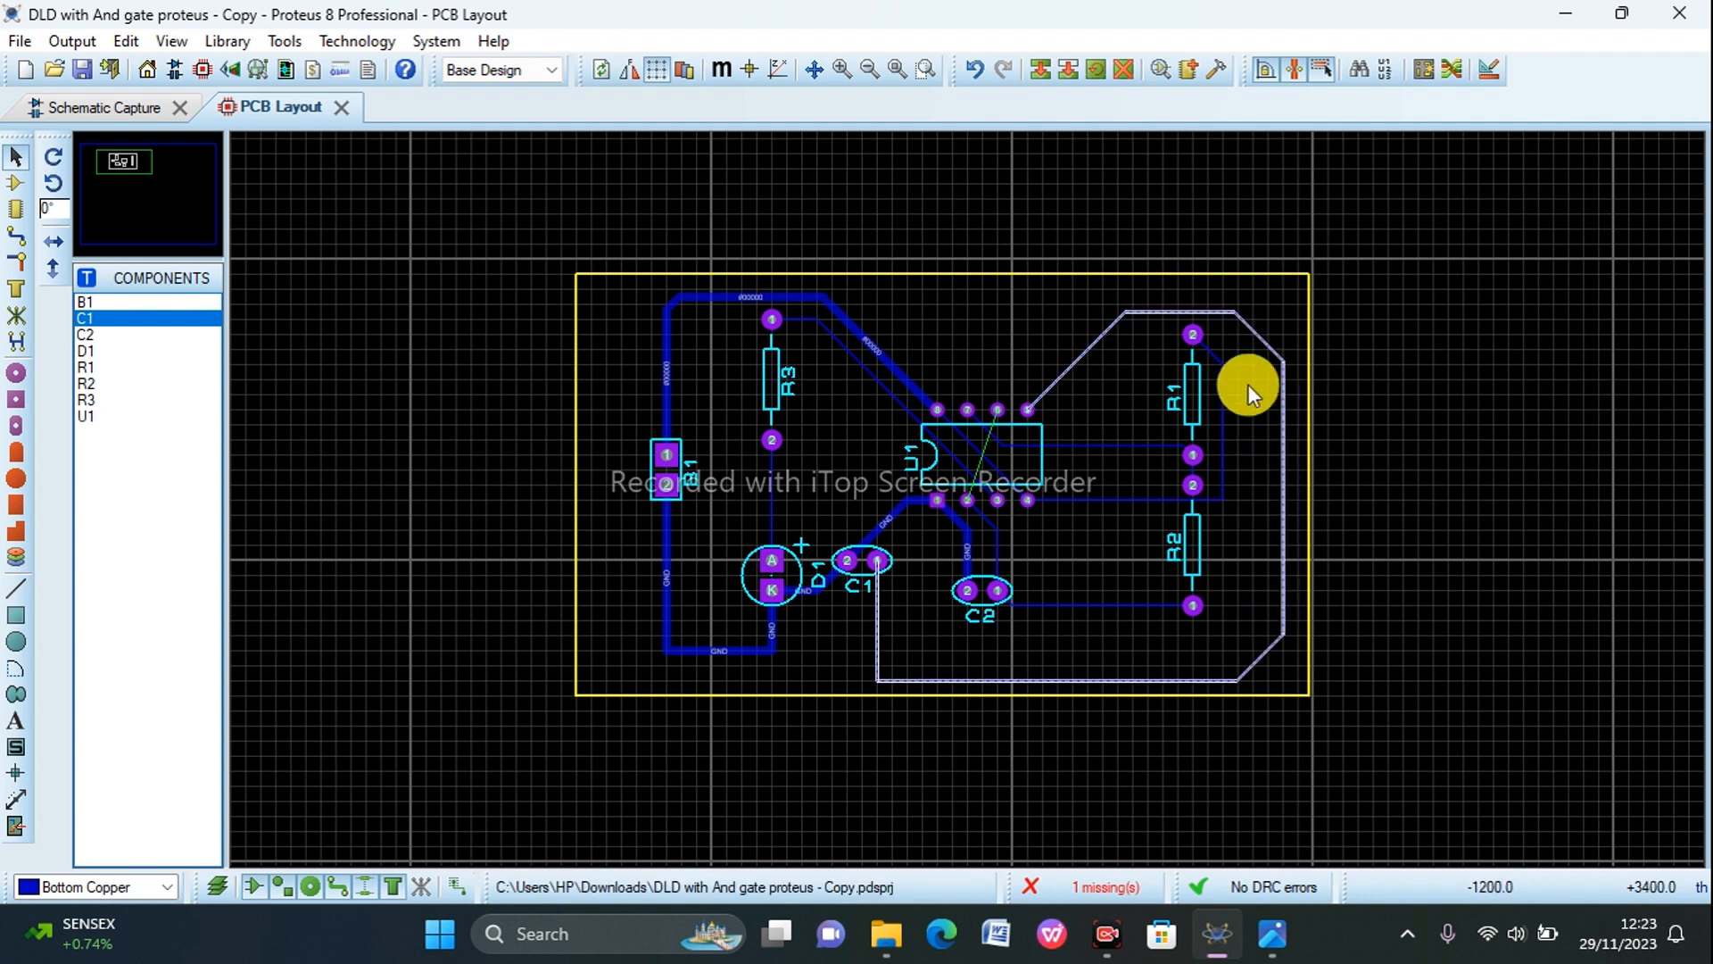
pyautogui.moveTo(1192, 311); pyautogui.dragTo(1193, 290)
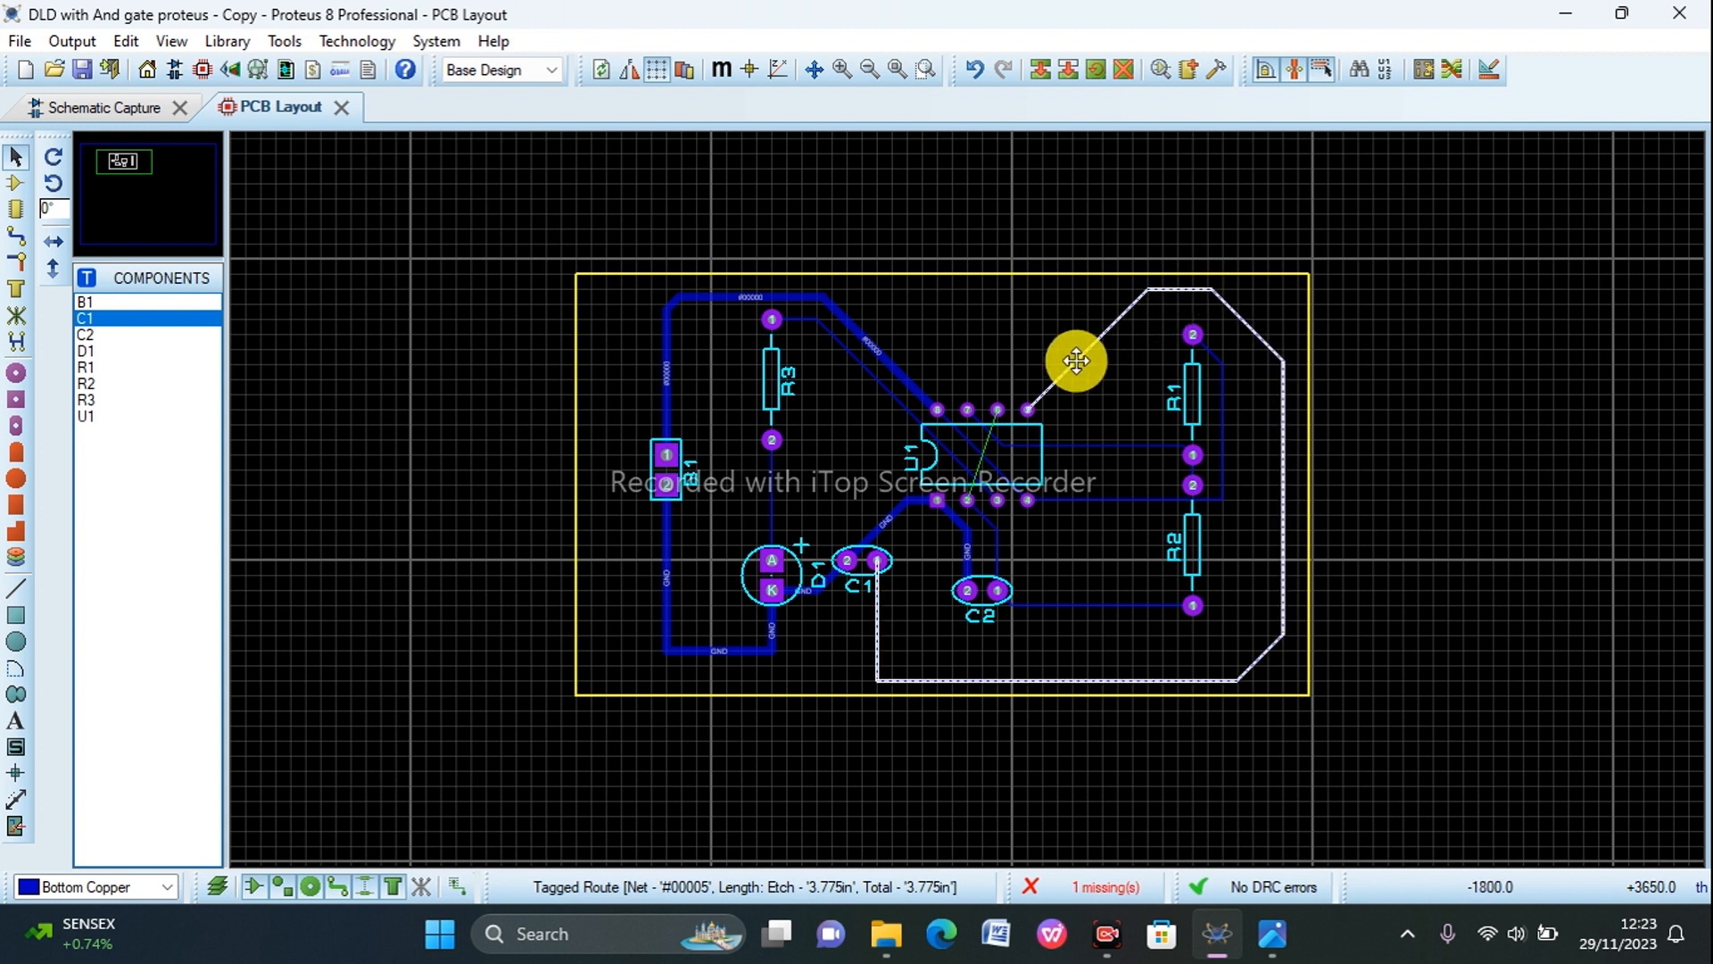
pyautogui.moveTo(1076, 360); pyautogui.dragTo(1015, 339)
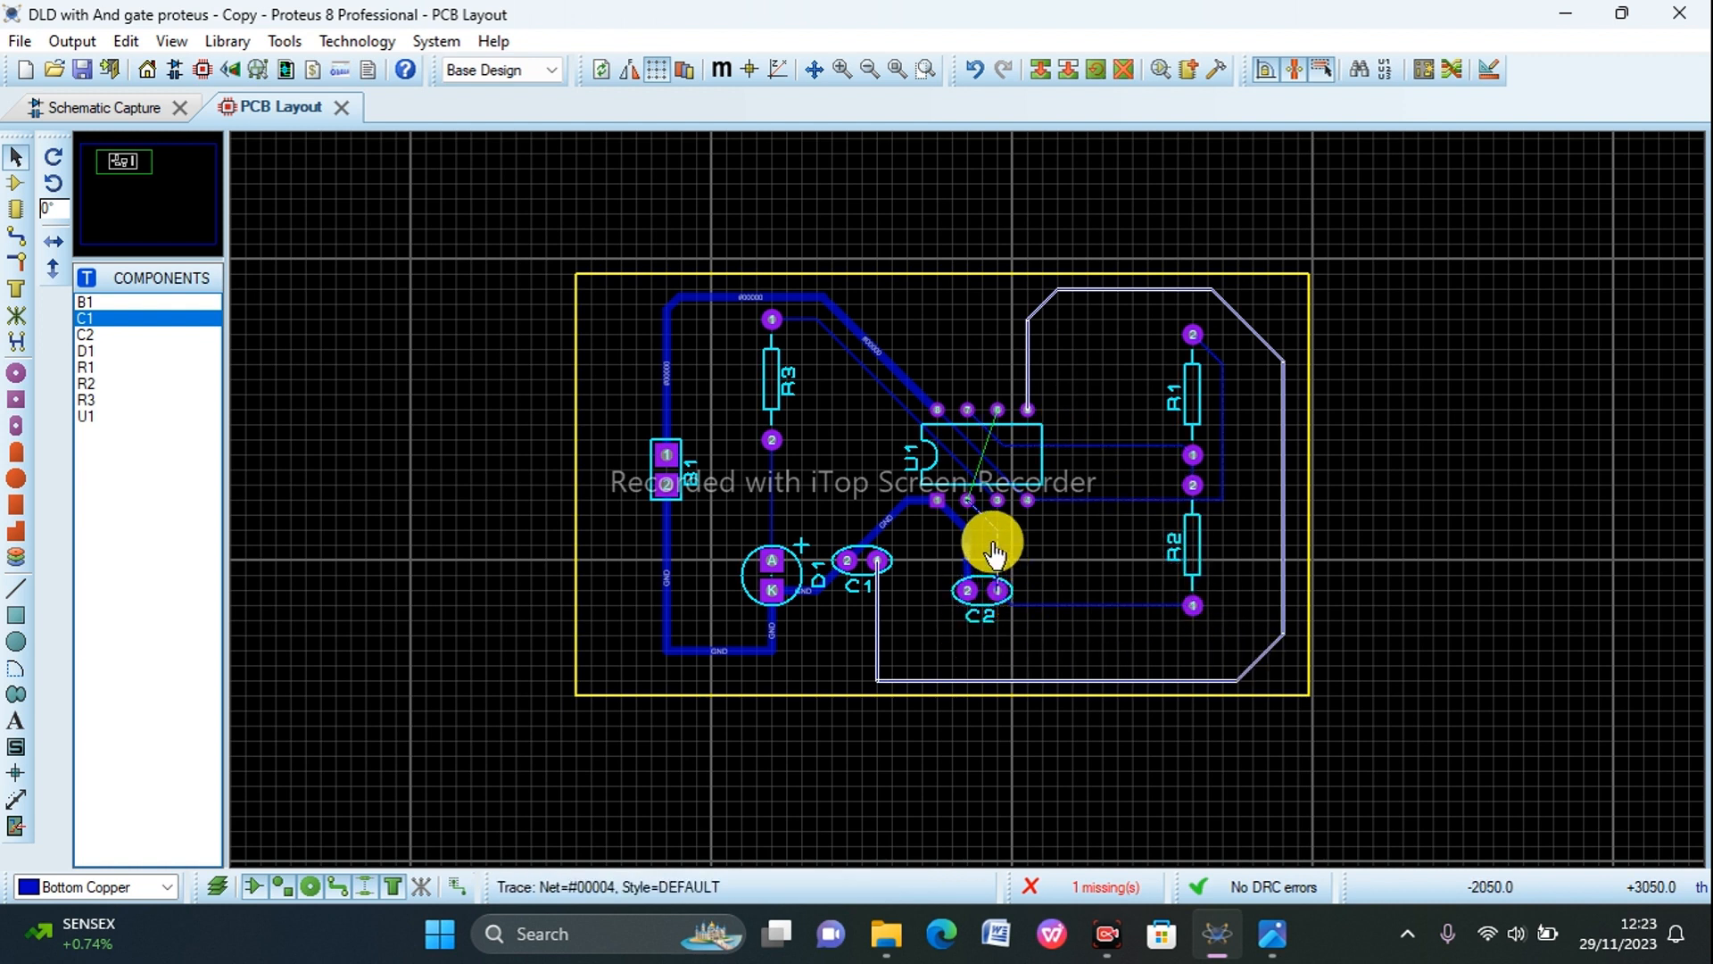
pyautogui.moveTo(1074, 678); pyautogui.dragTo(1066, 636)
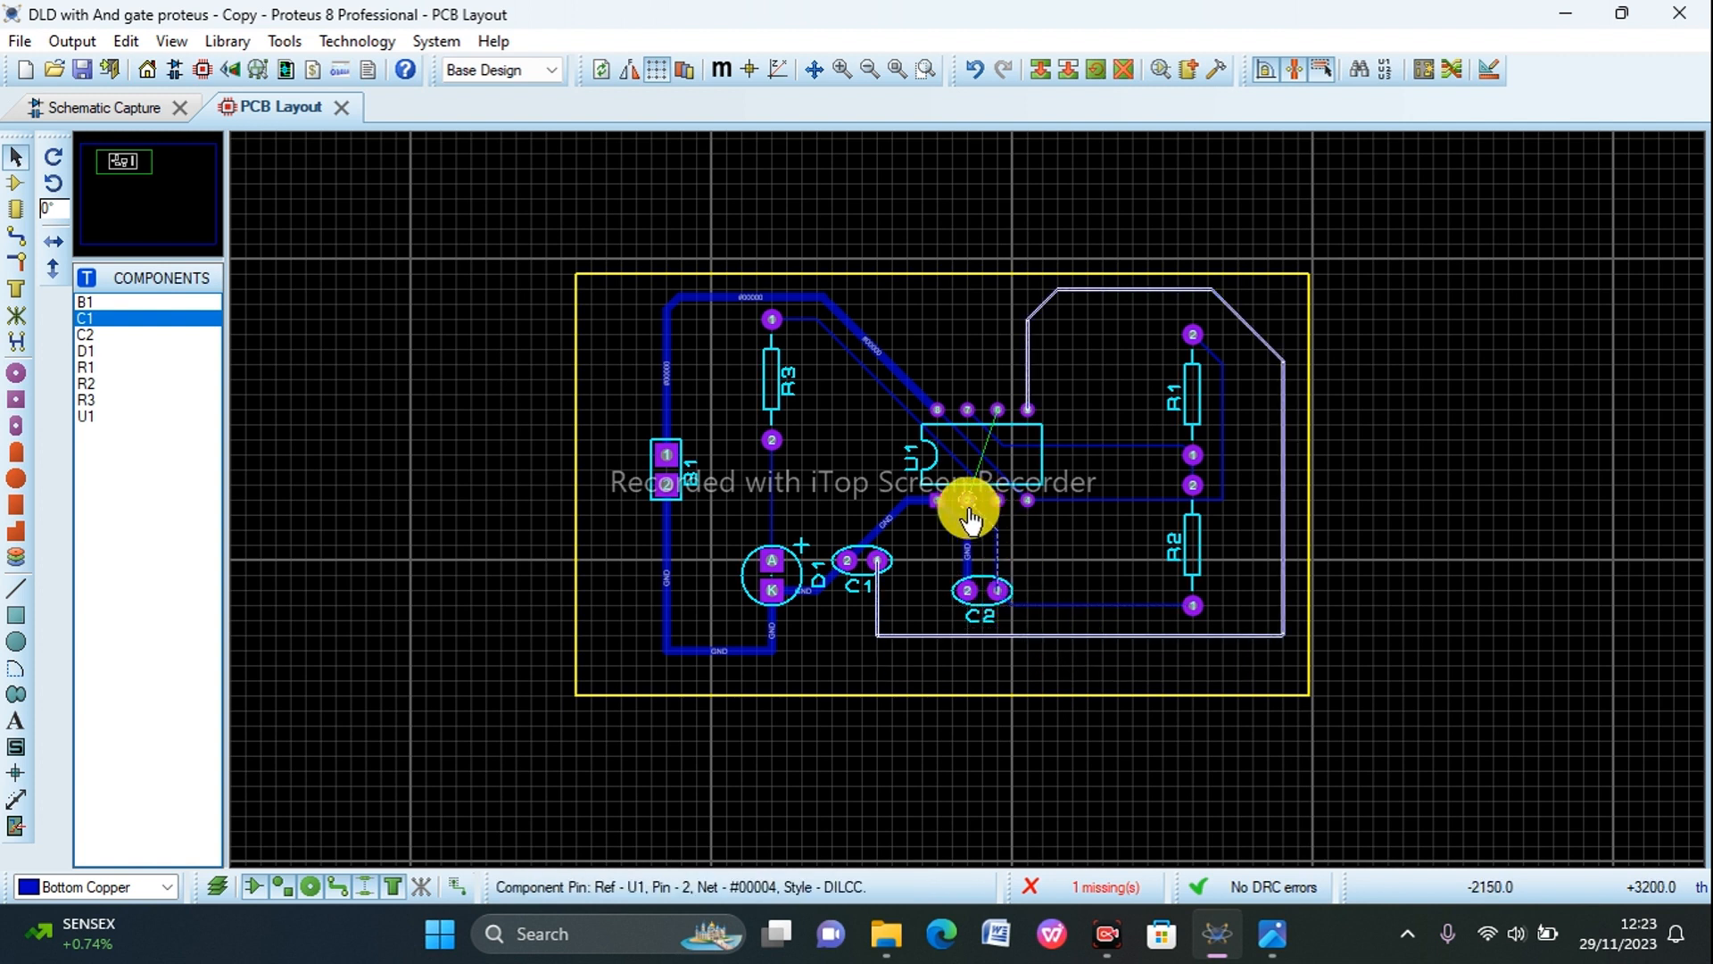
# Step: Route a Bottom Copper track from the trace above C2 pin 1 through R2's body and around R1's outer side to U1 pin 6
pyautogui.scroll(3, 995, 413)
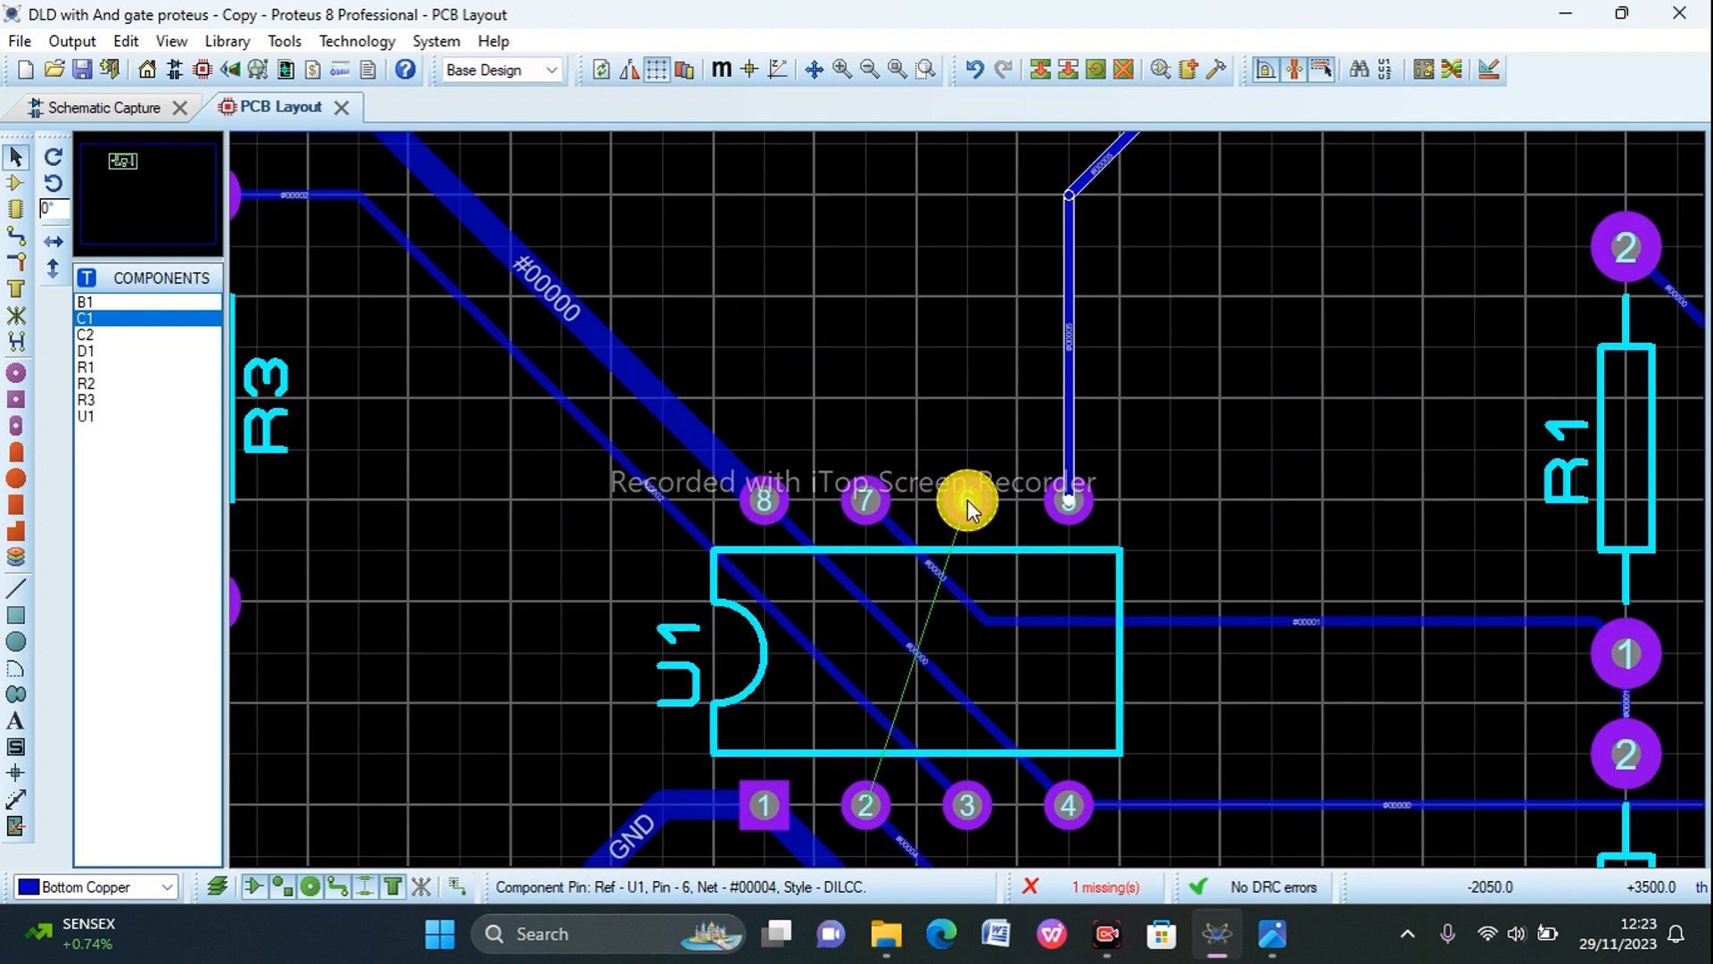
pyautogui.scroll(-5, 968, 500)
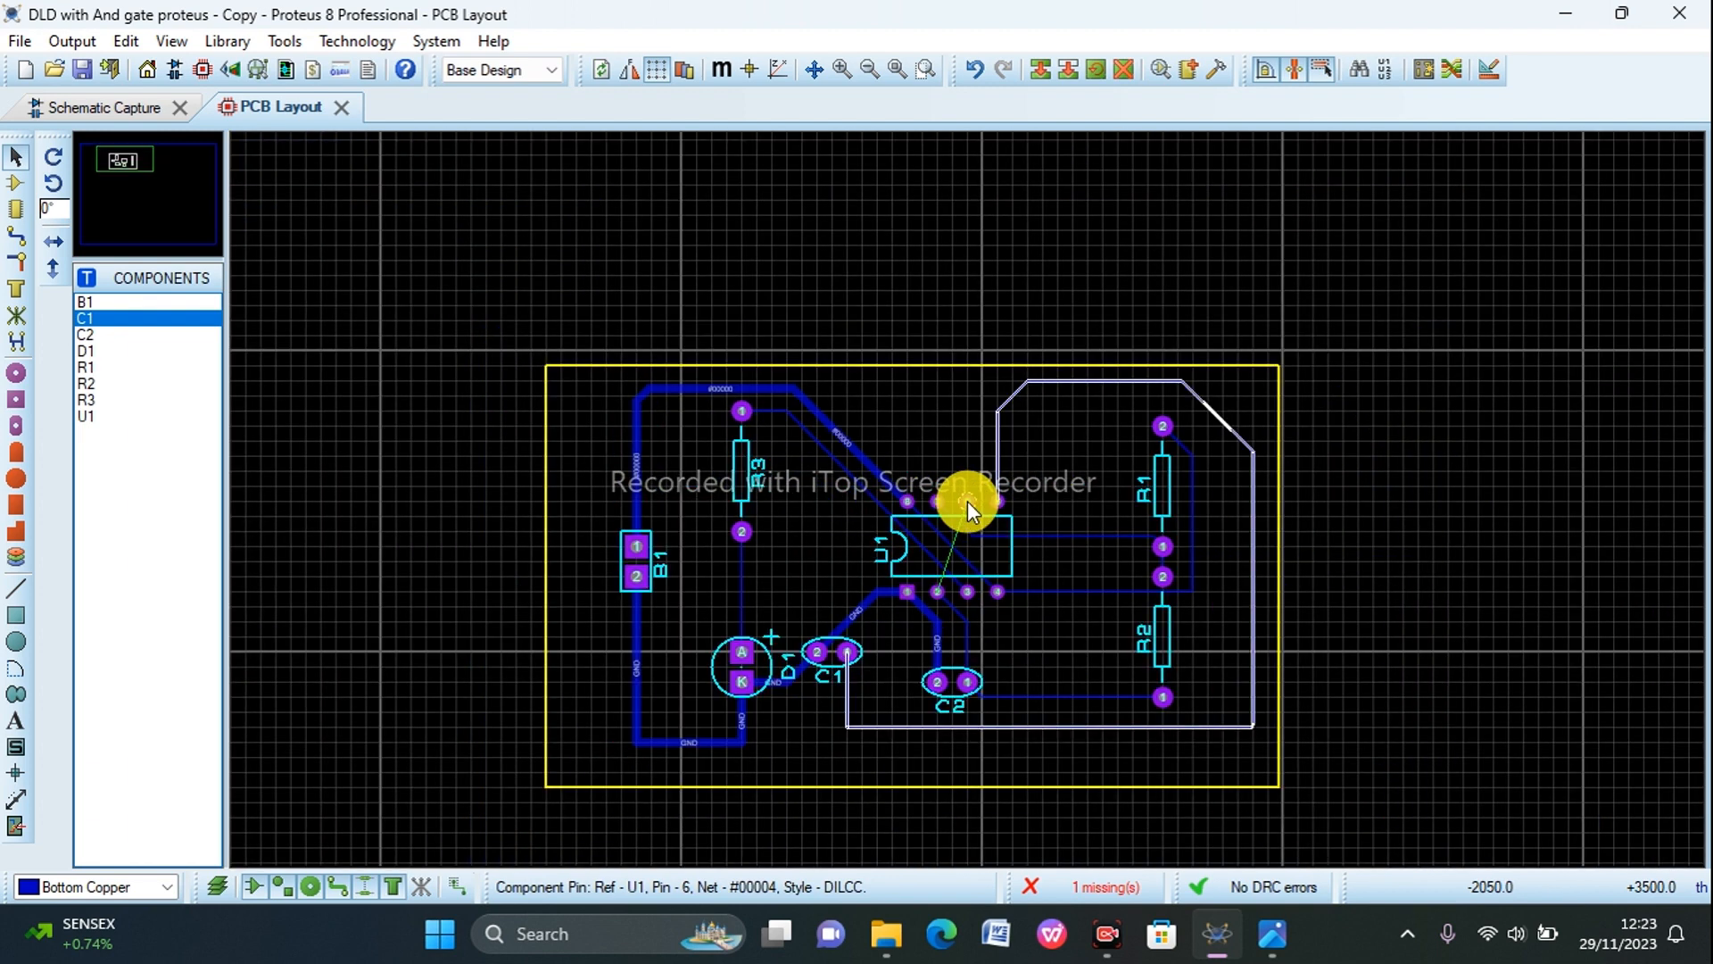
pyautogui.scroll(2, 967, 499)
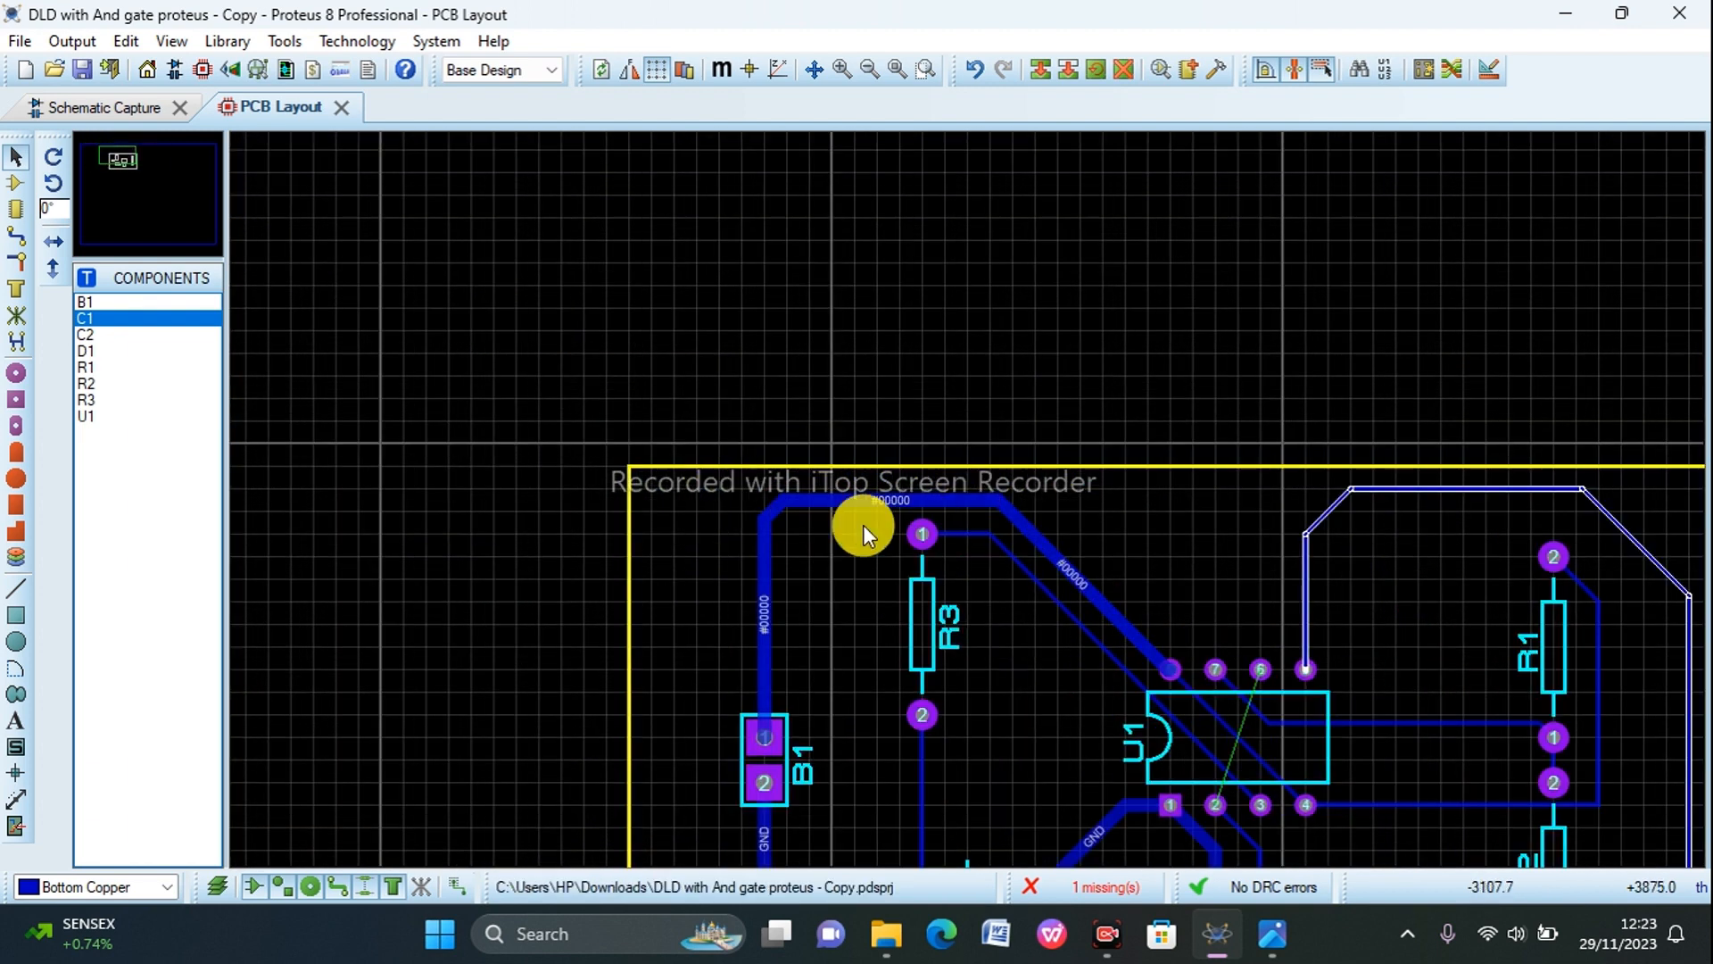
pyautogui.scroll(-2, 987, 516)
pyautogui.click(16, 234)
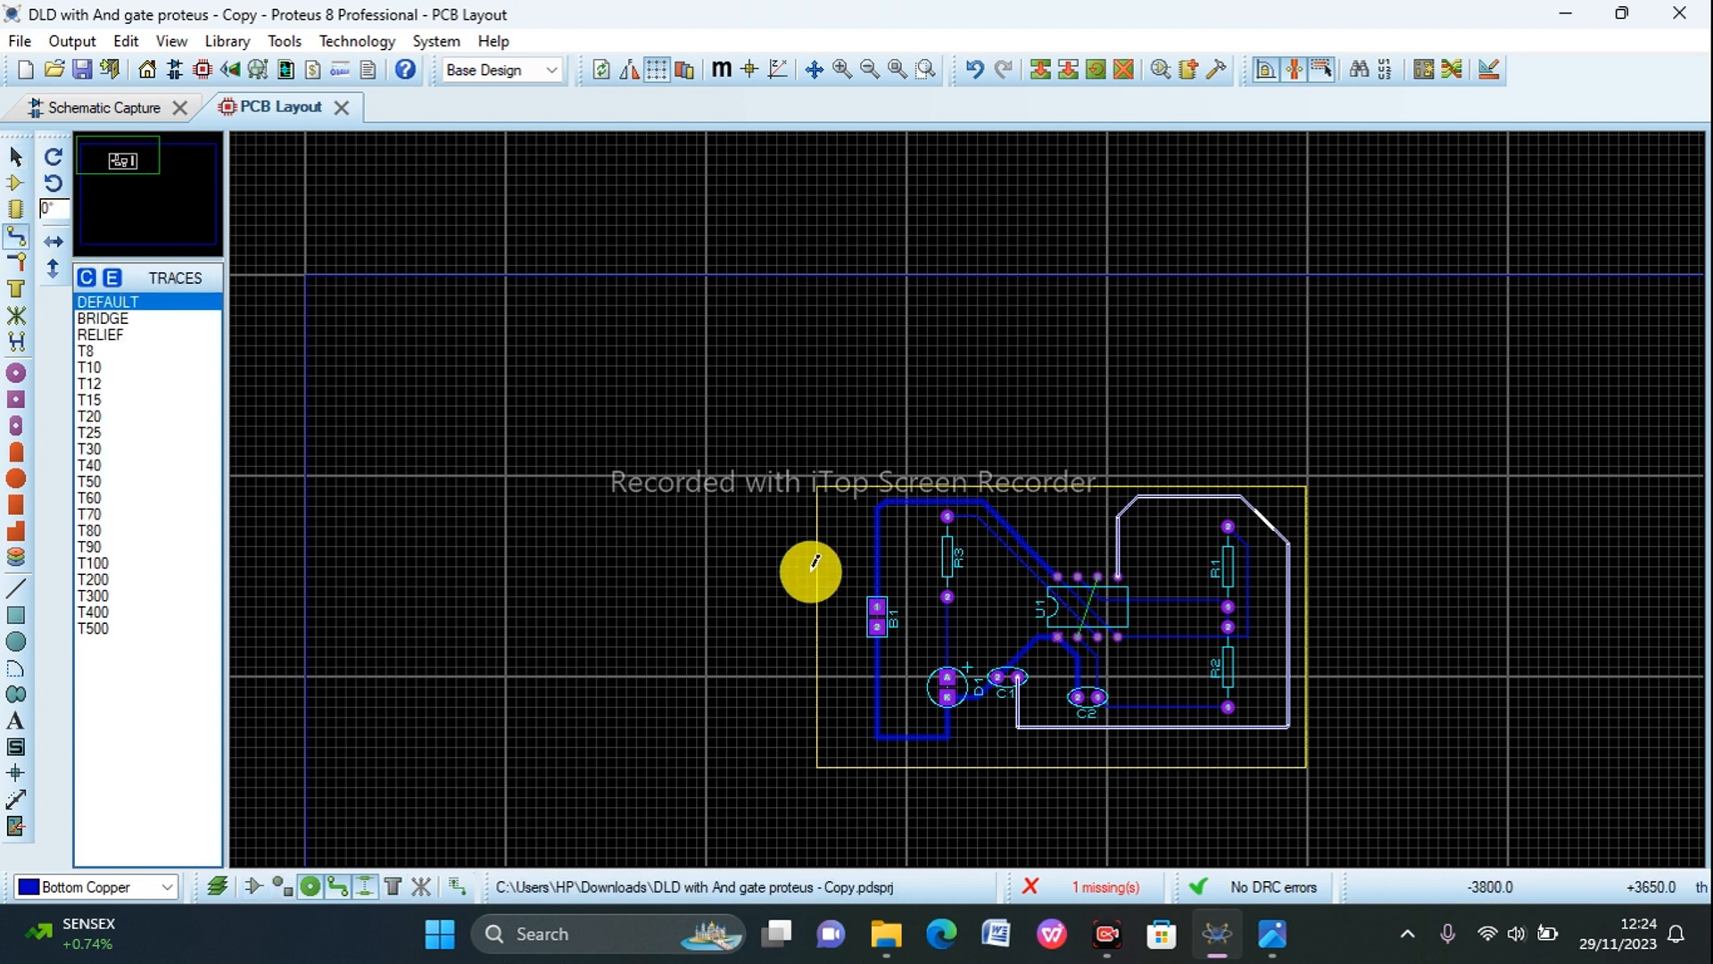
pyautogui.click(1099, 667)
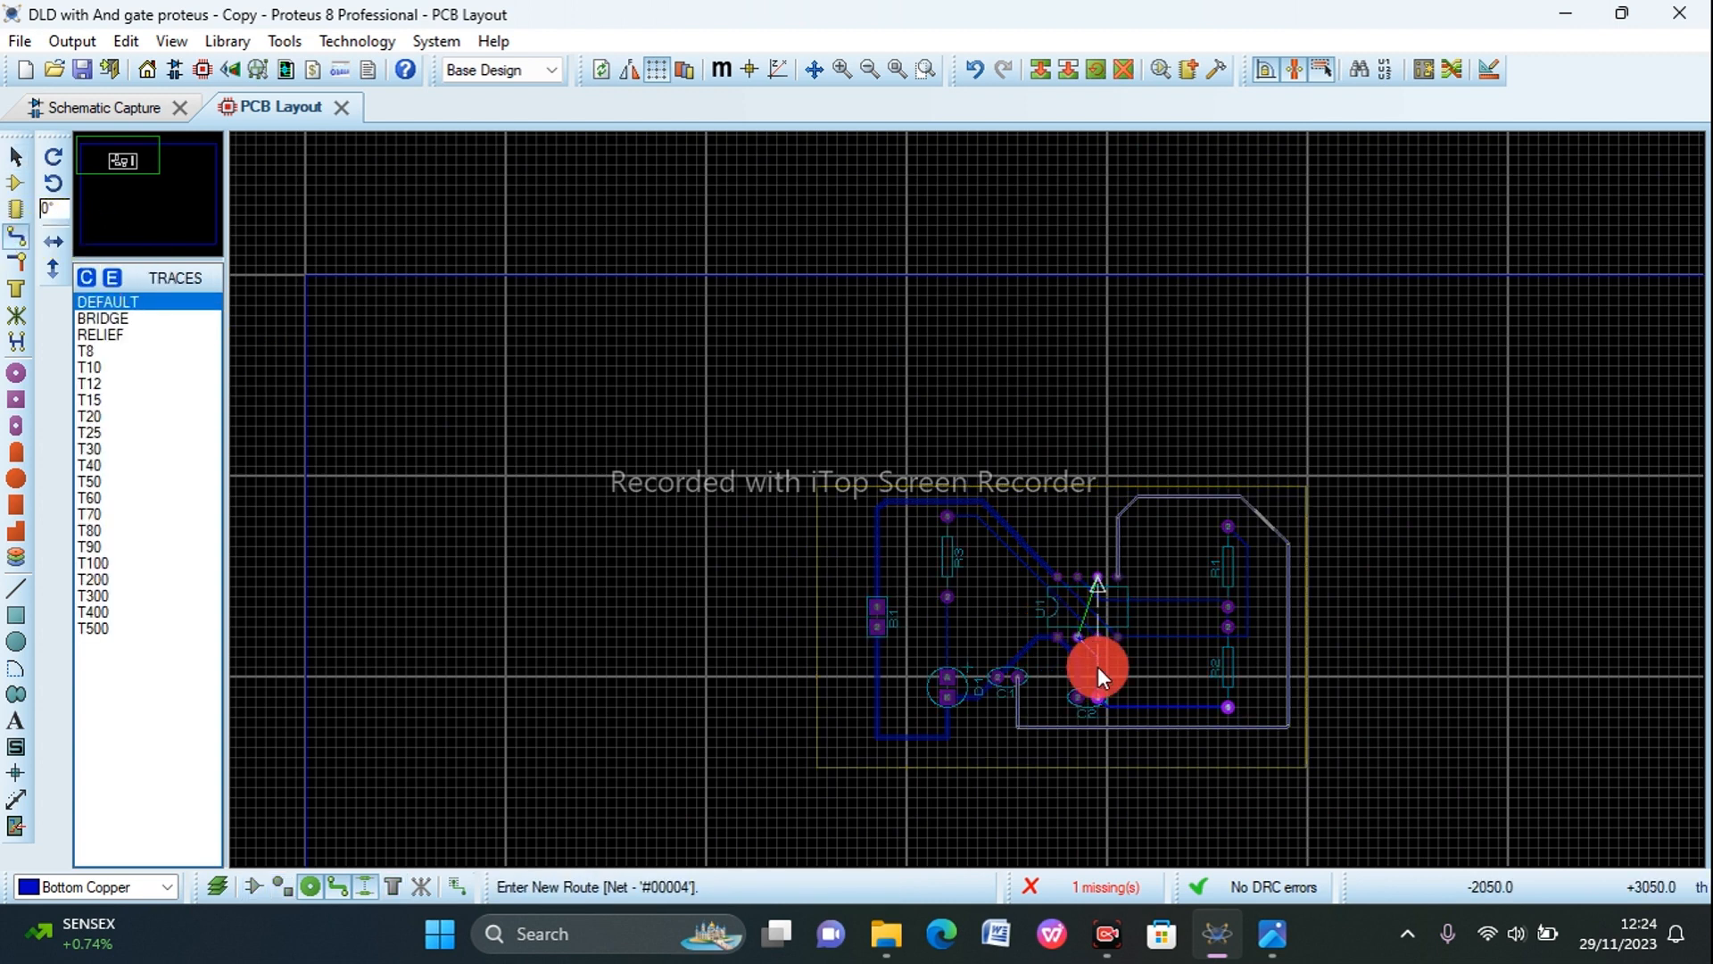
pyautogui.click(1273, 664)
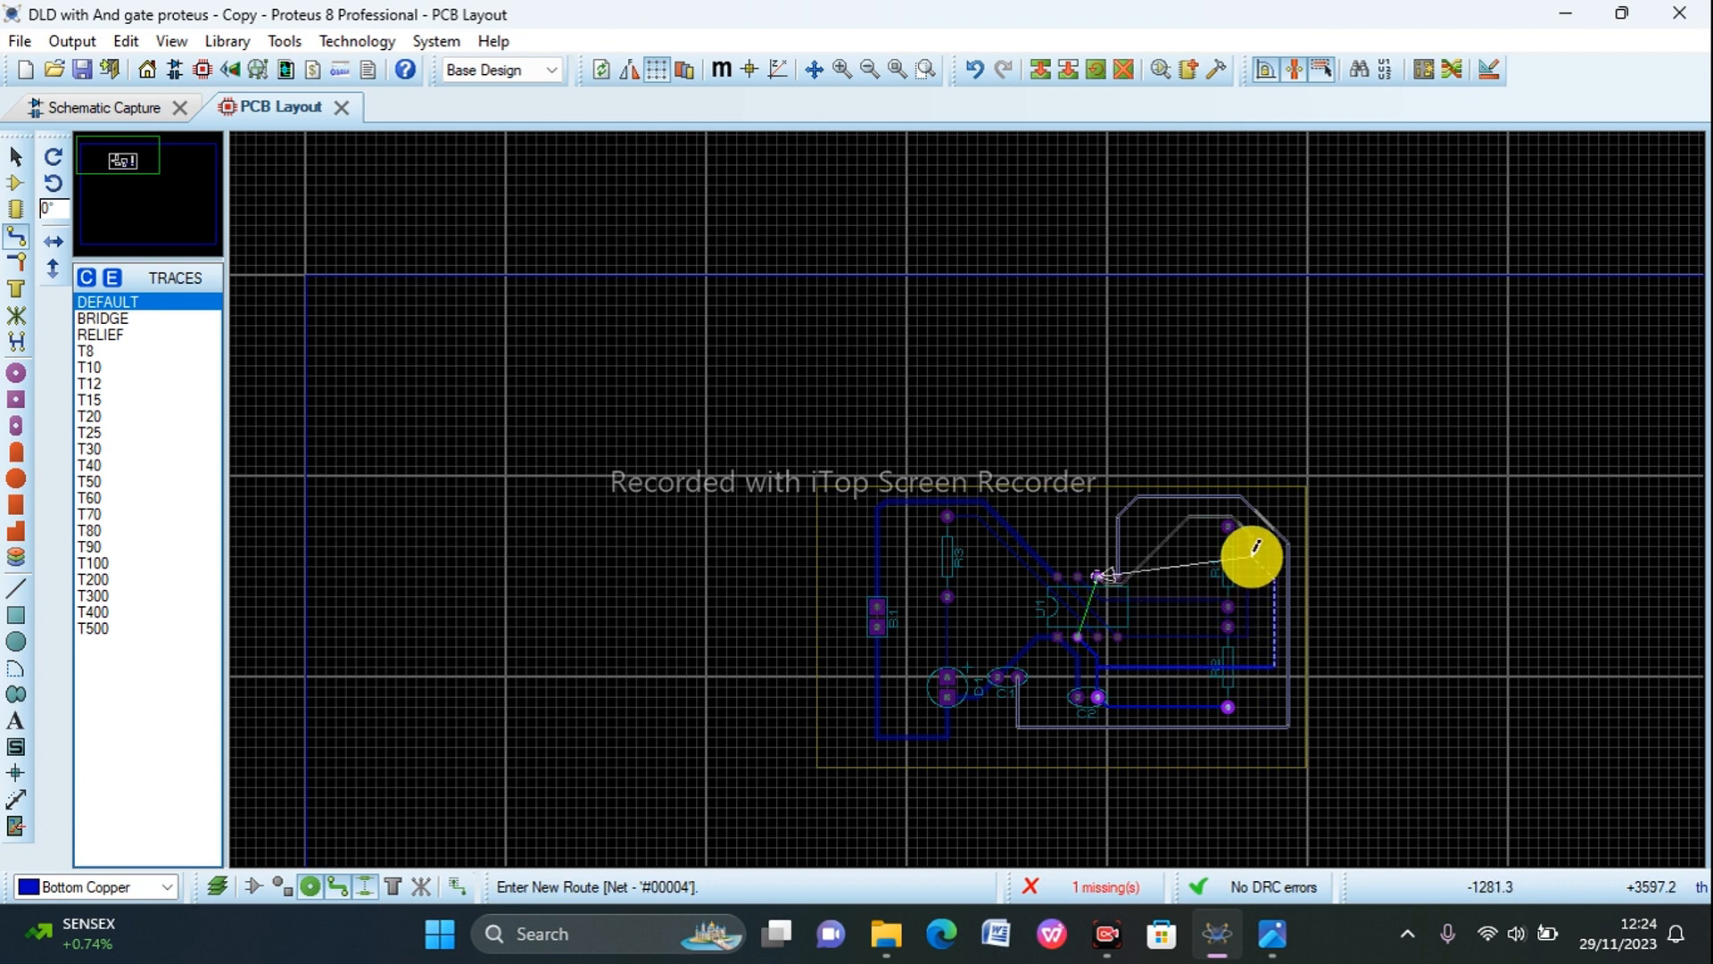
pyautogui.click(1235, 513)
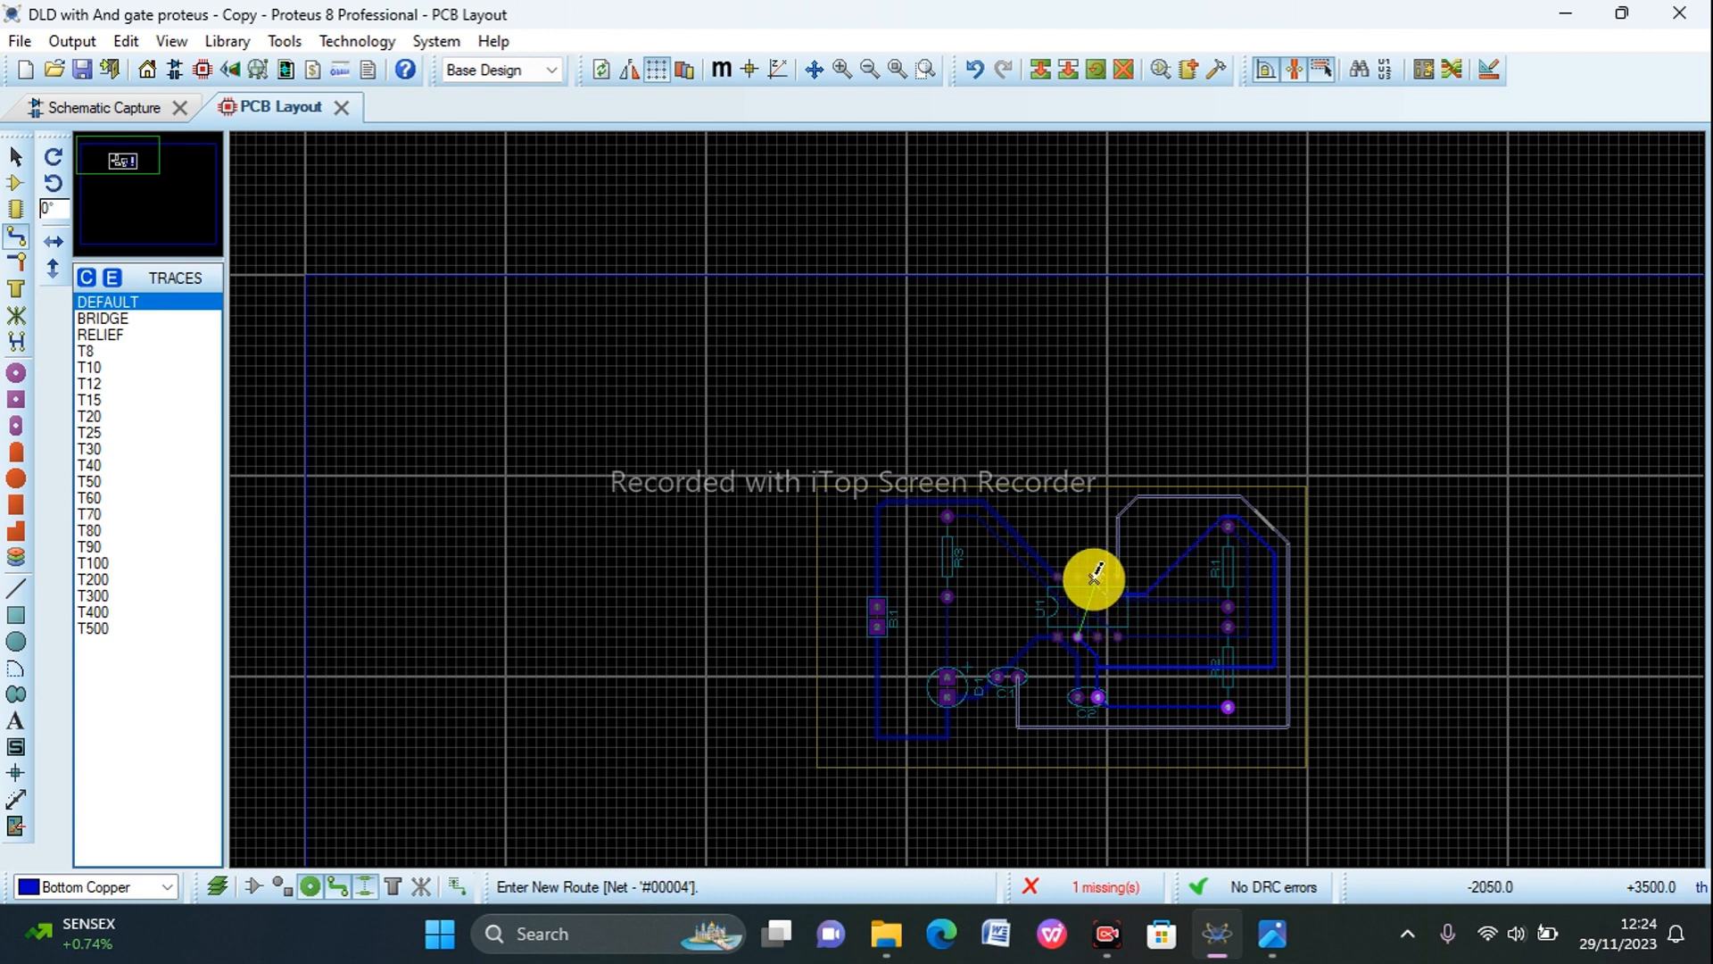
pyautogui.click(1094, 575)
# Step: Move the horizontal segment of the U1 pin 7 to R1 pin 1 track down, away from the pin 6 track
pyautogui.scroll(3, 967, 493)
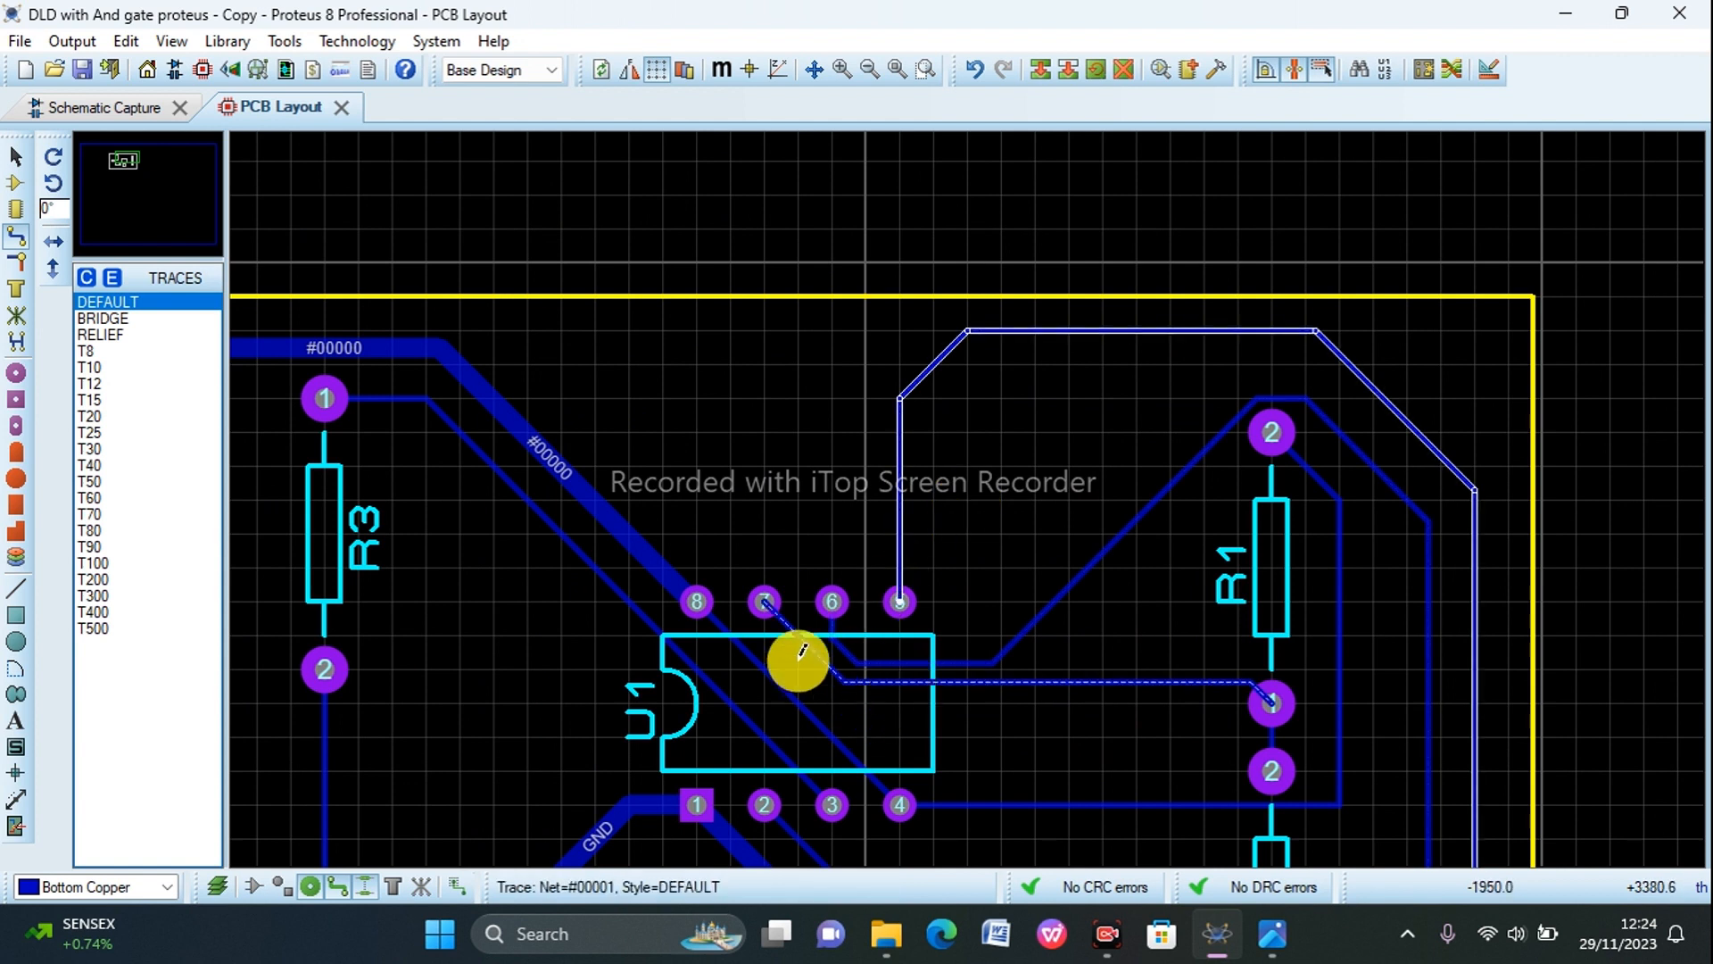
pyautogui.click(15, 156)
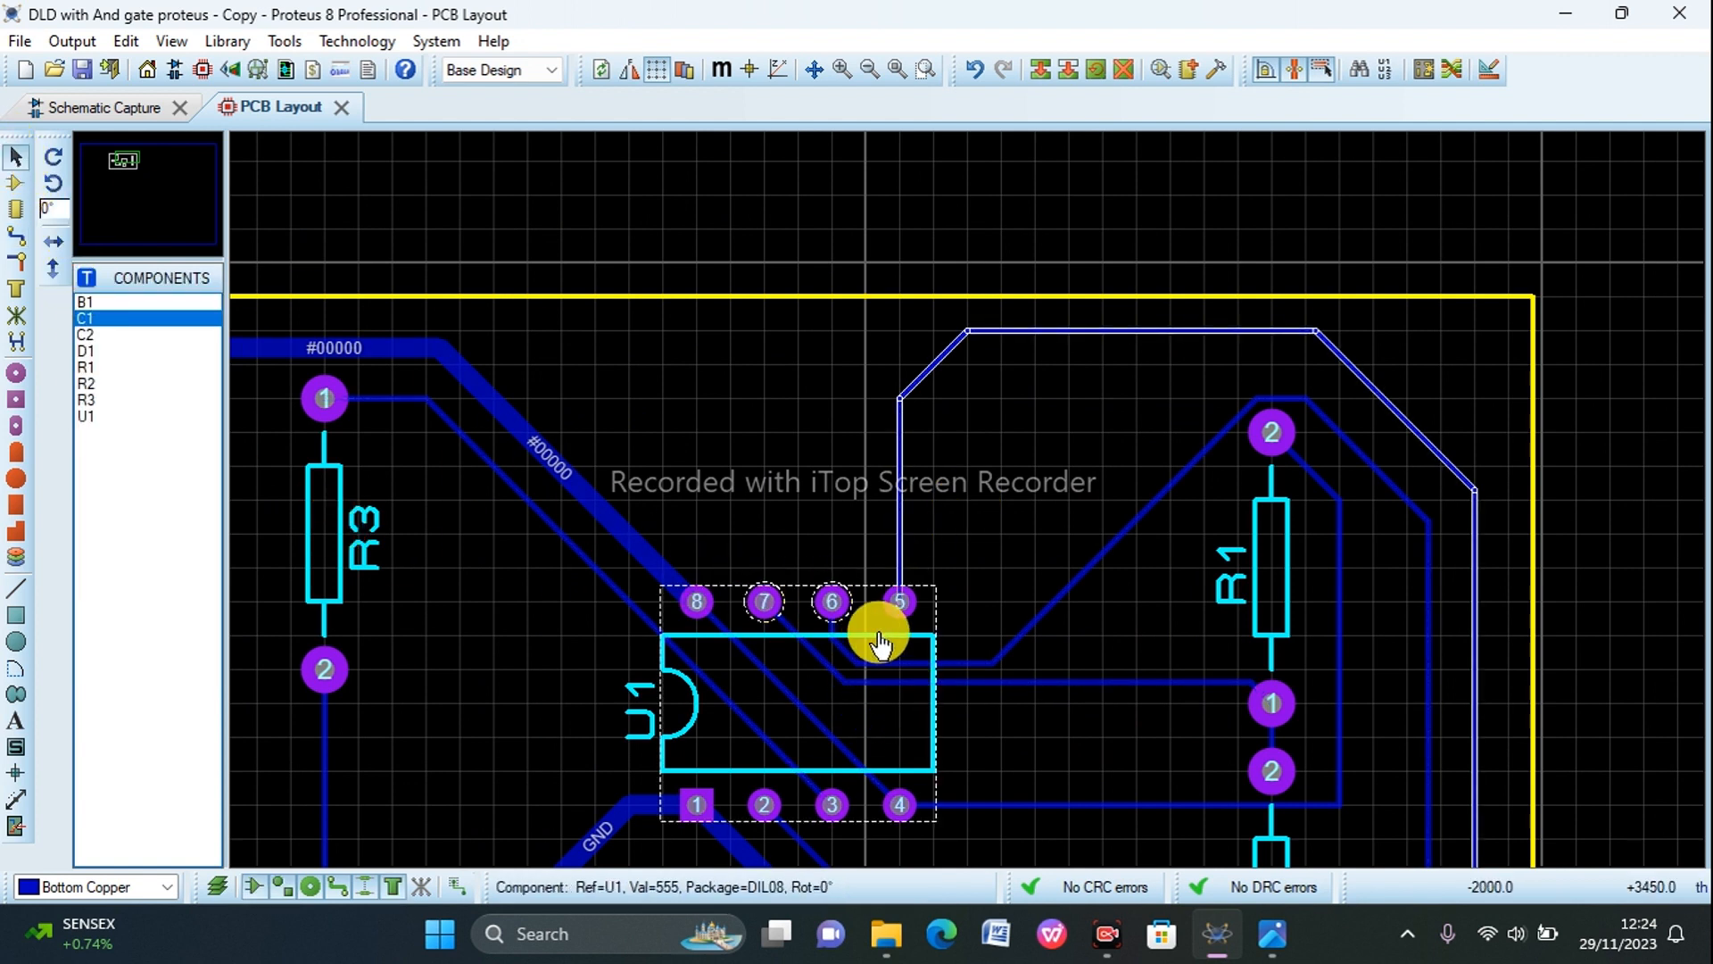
pyautogui.click(899, 682)
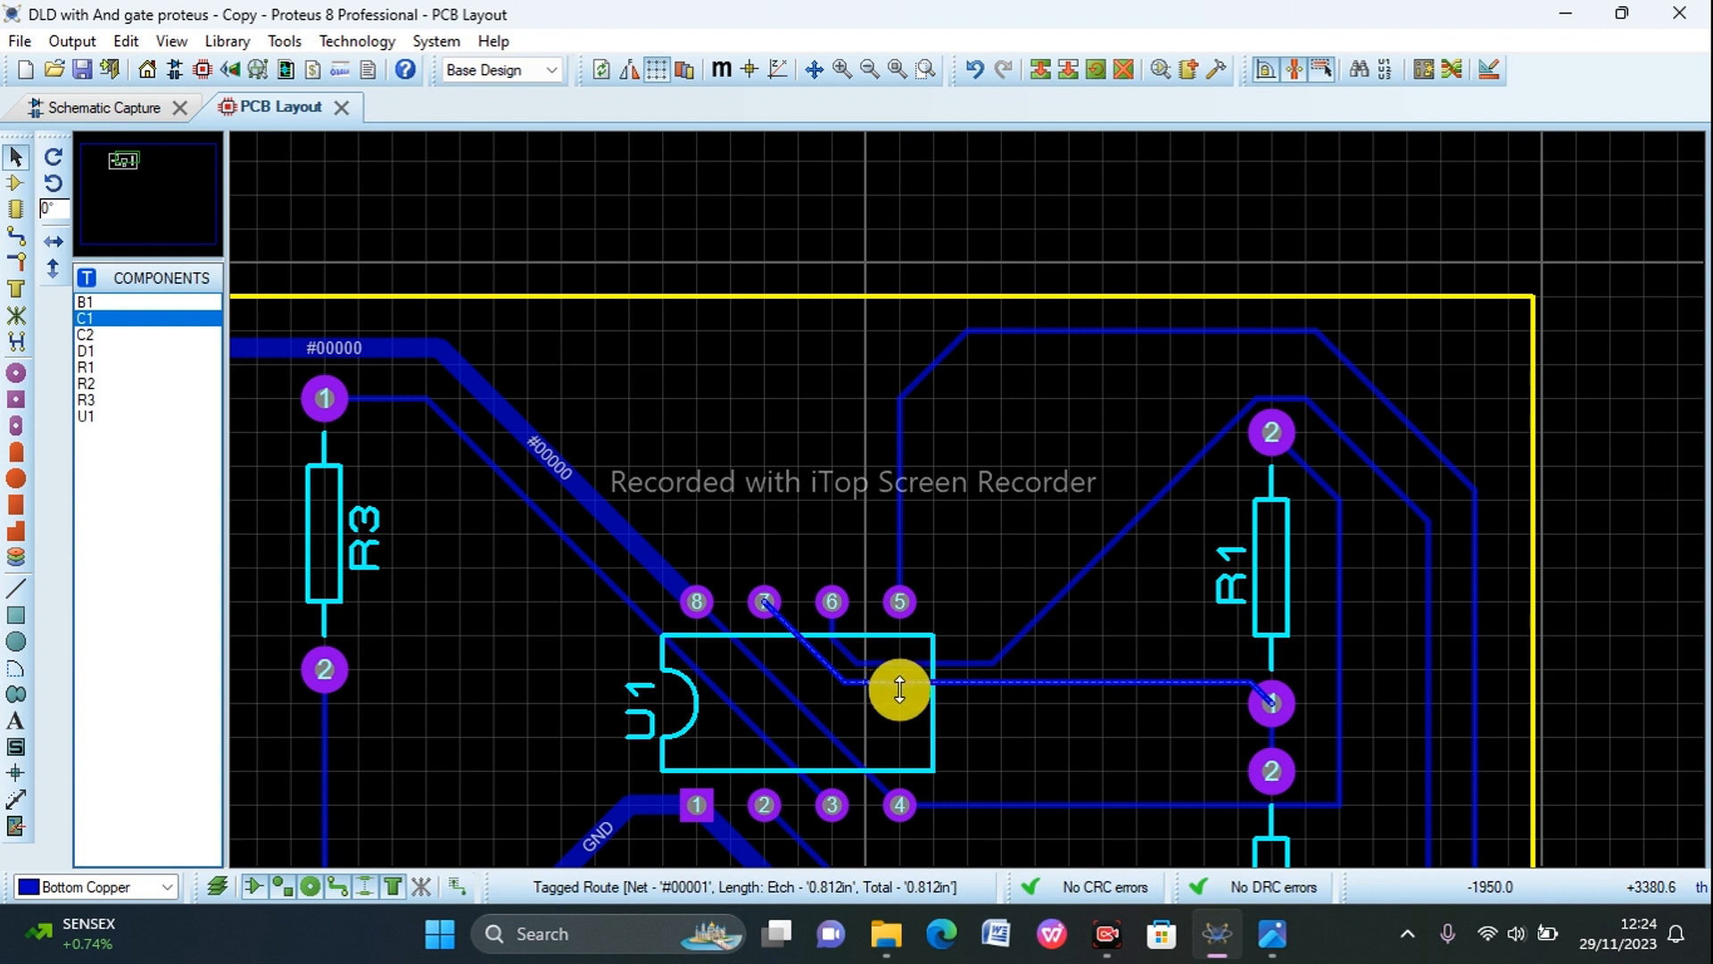
pyautogui.moveTo(899, 690); pyautogui.dragTo(895, 722)
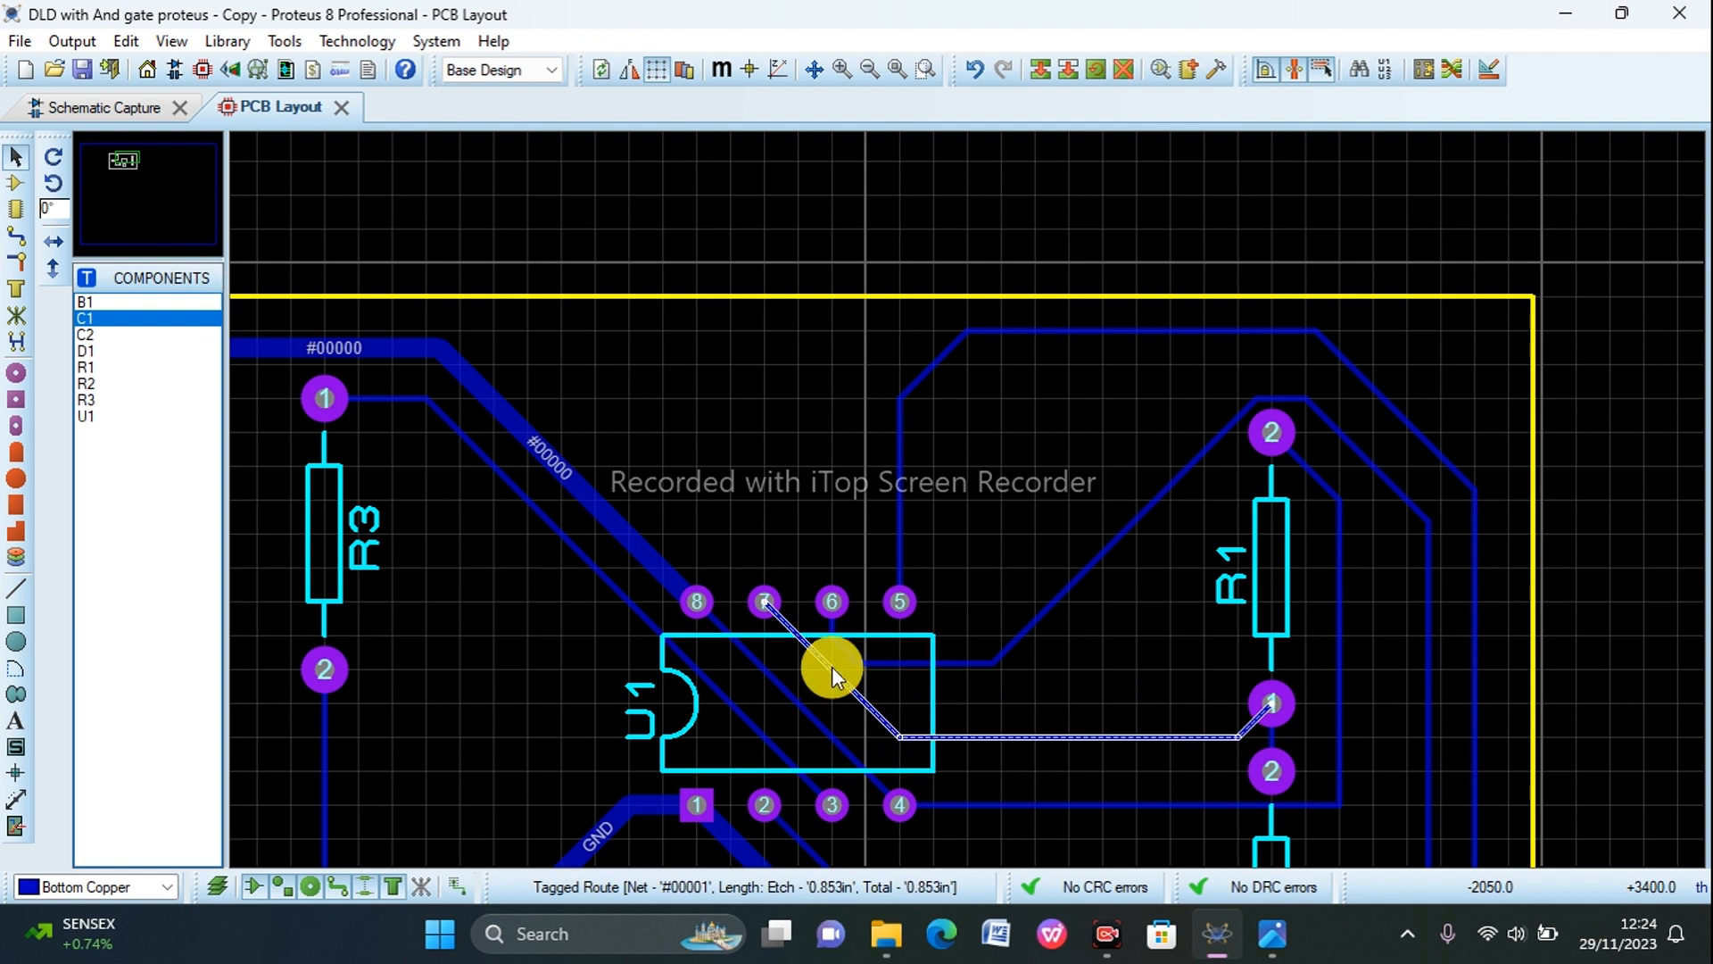
pyautogui.doubleClick(832, 671)
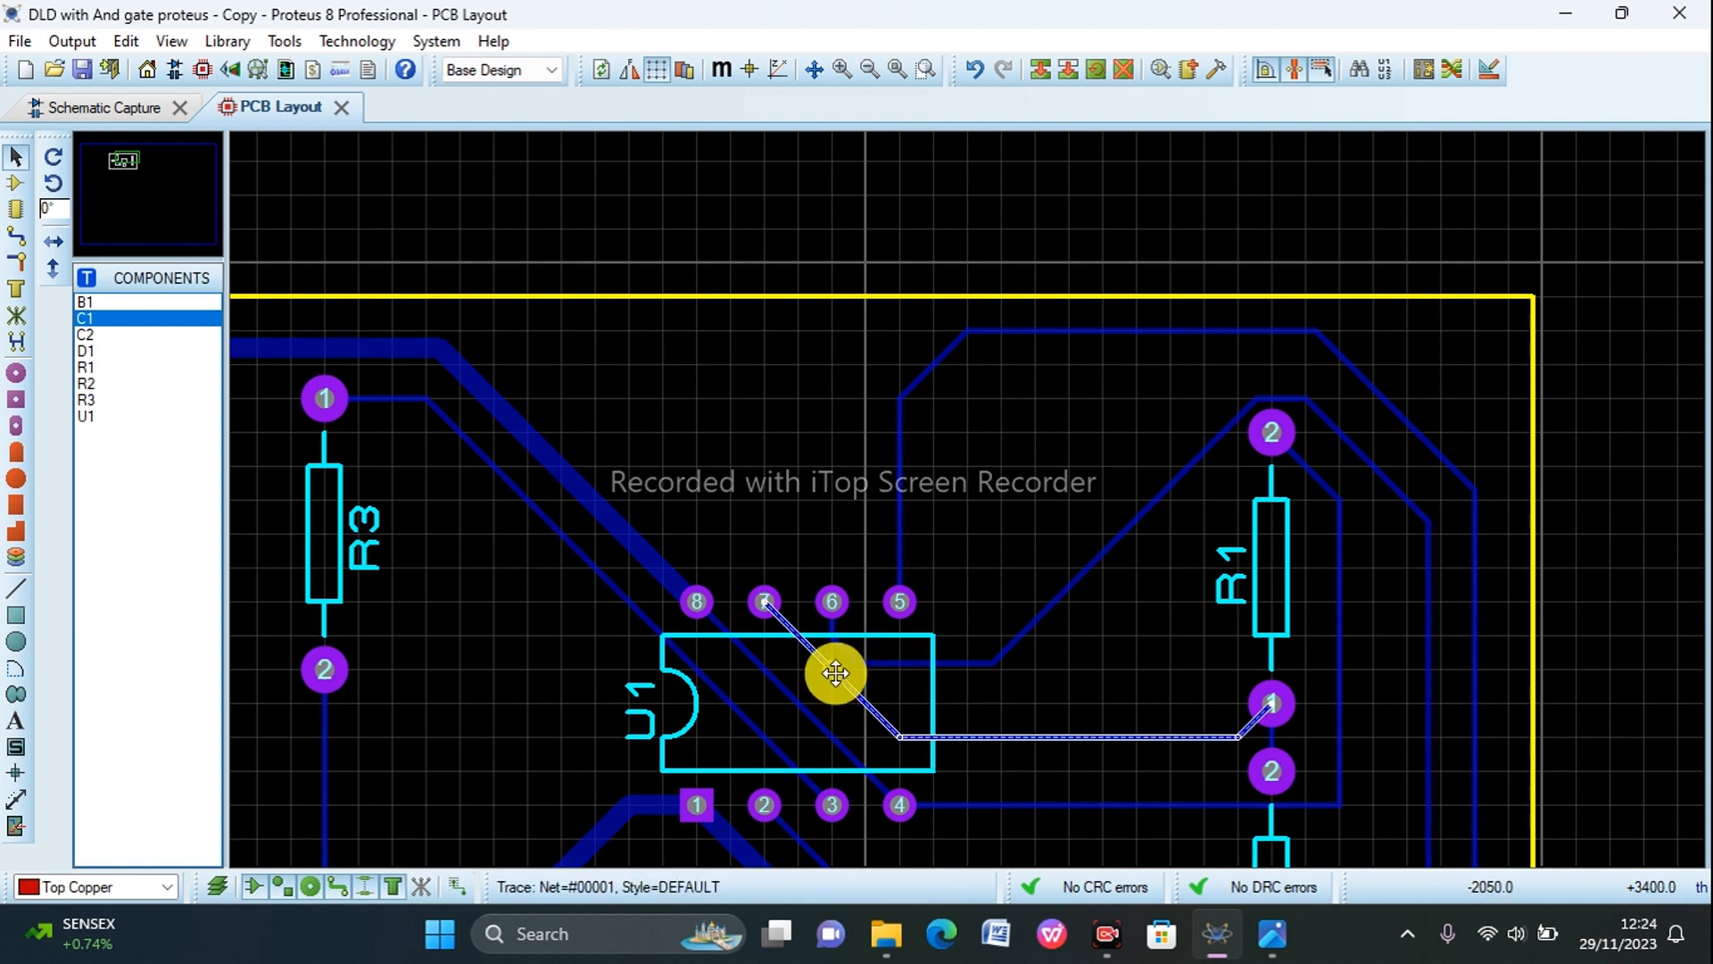
pyautogui.rightClick(834, 674)
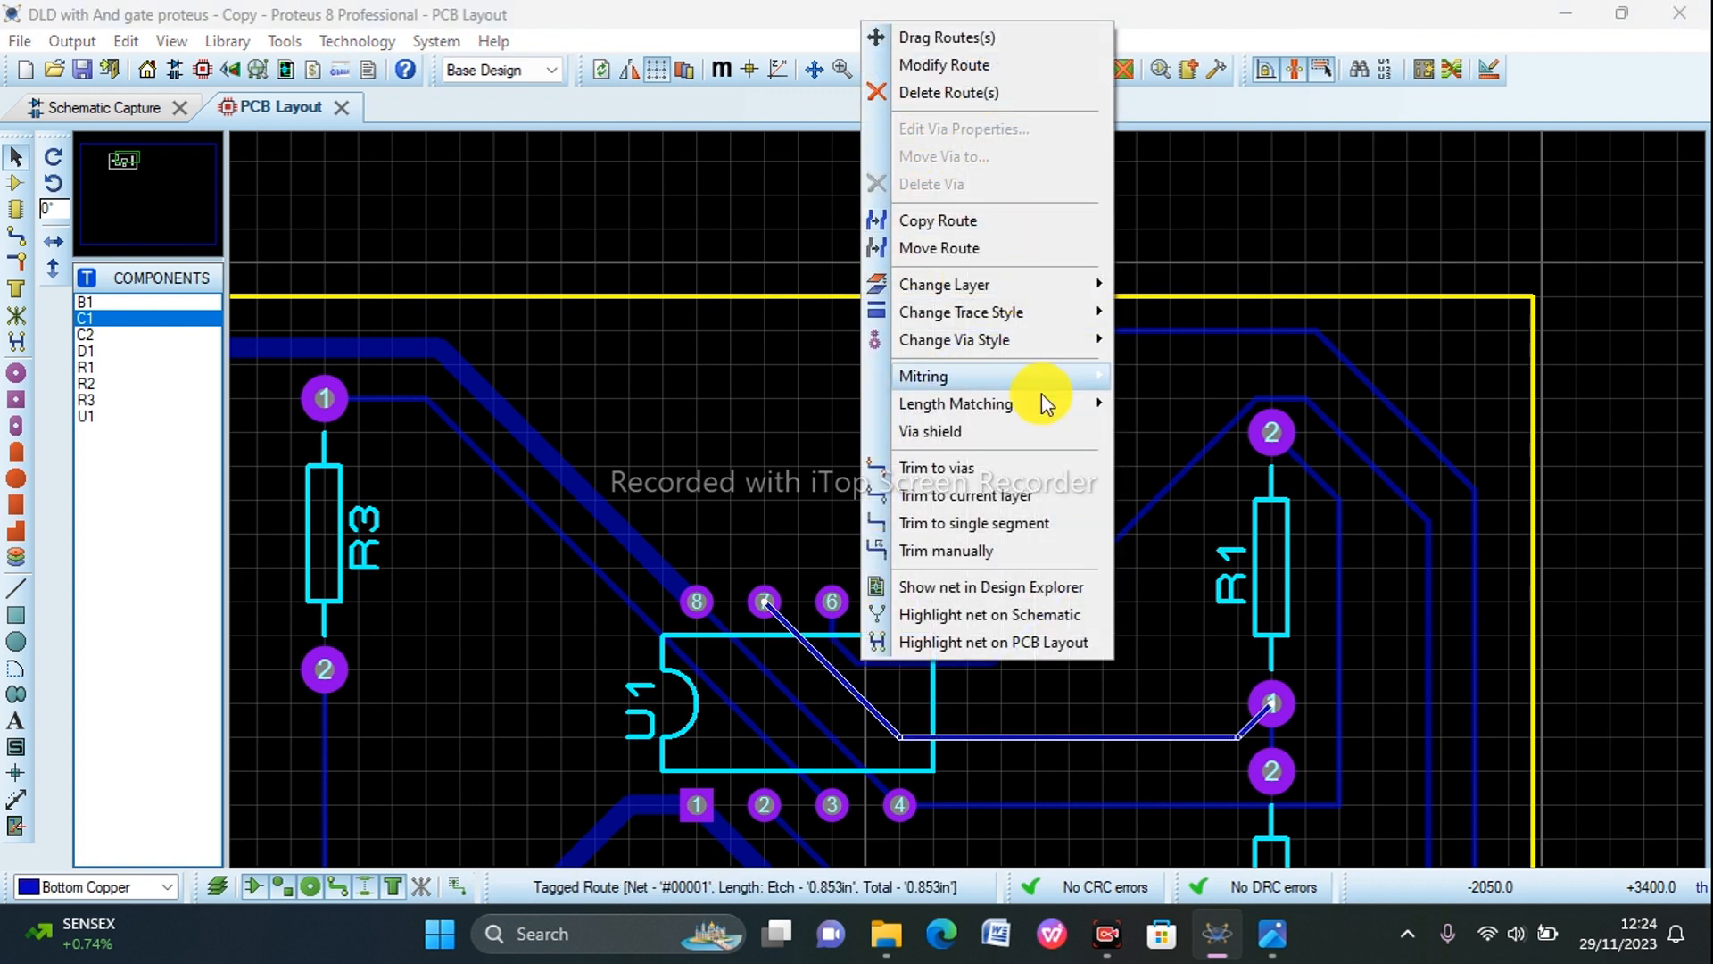
pyautogui.click(1142, 446)
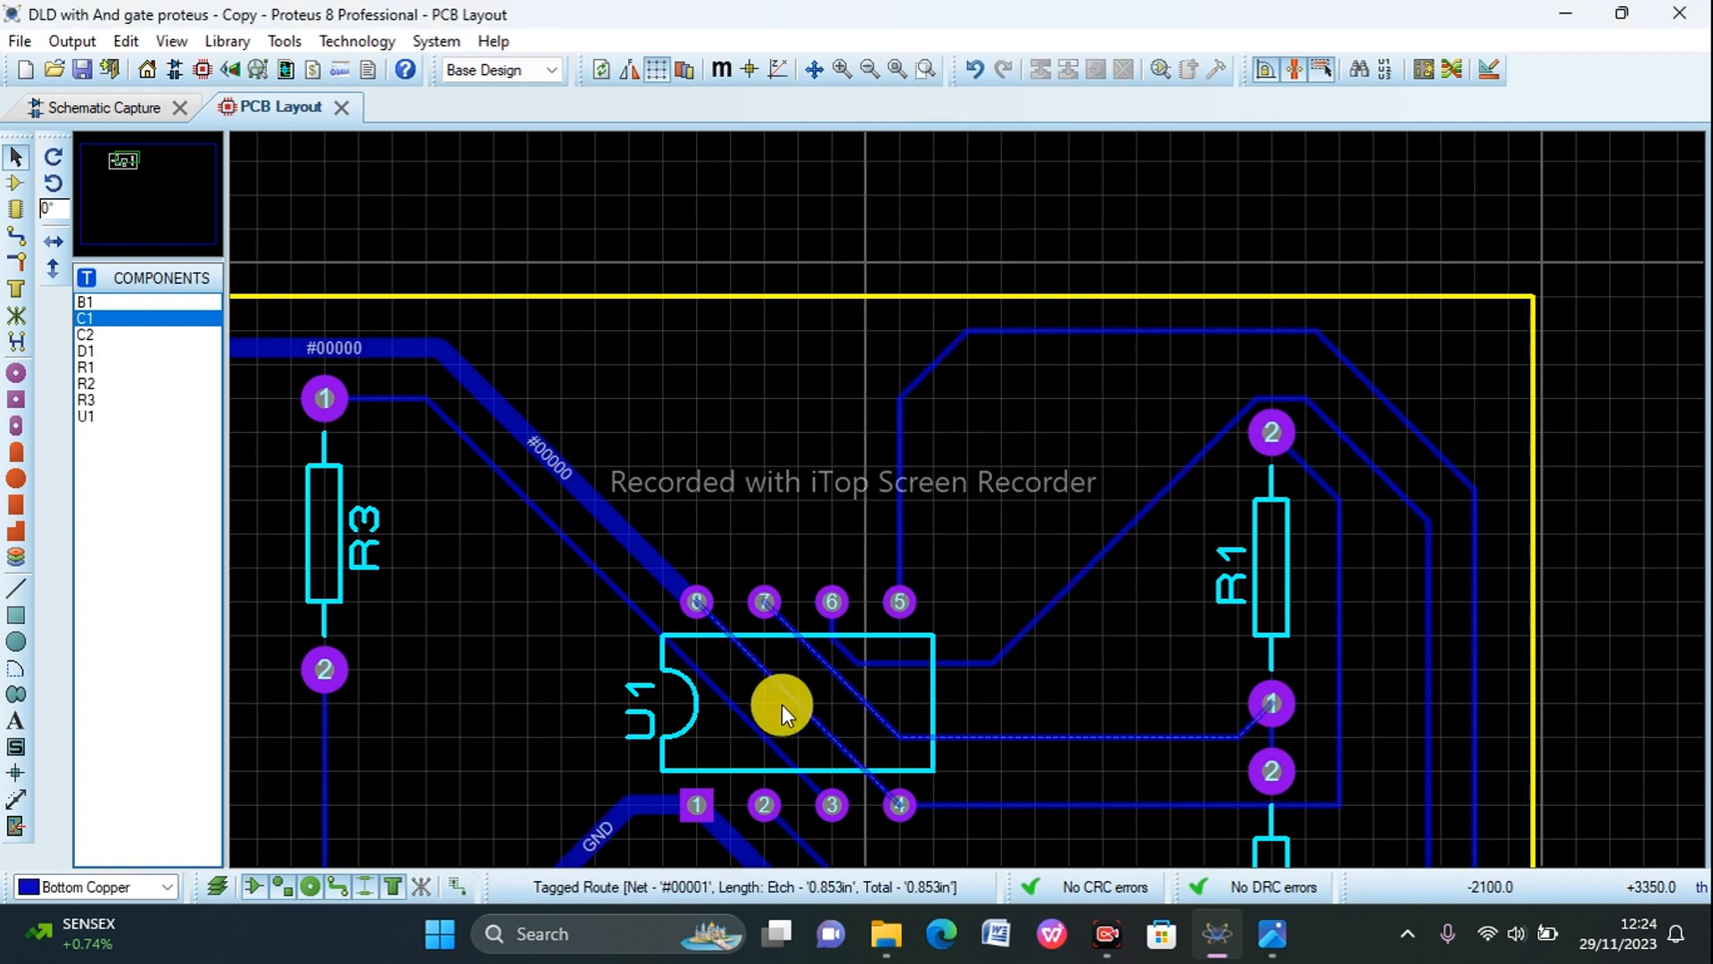
# Step: Shift the diagonal segment of the U1 pin 7 to R1 pin 1 track away from the pin 6 track, leaving pin 7 vertically
pyautogui.click(833, 669)
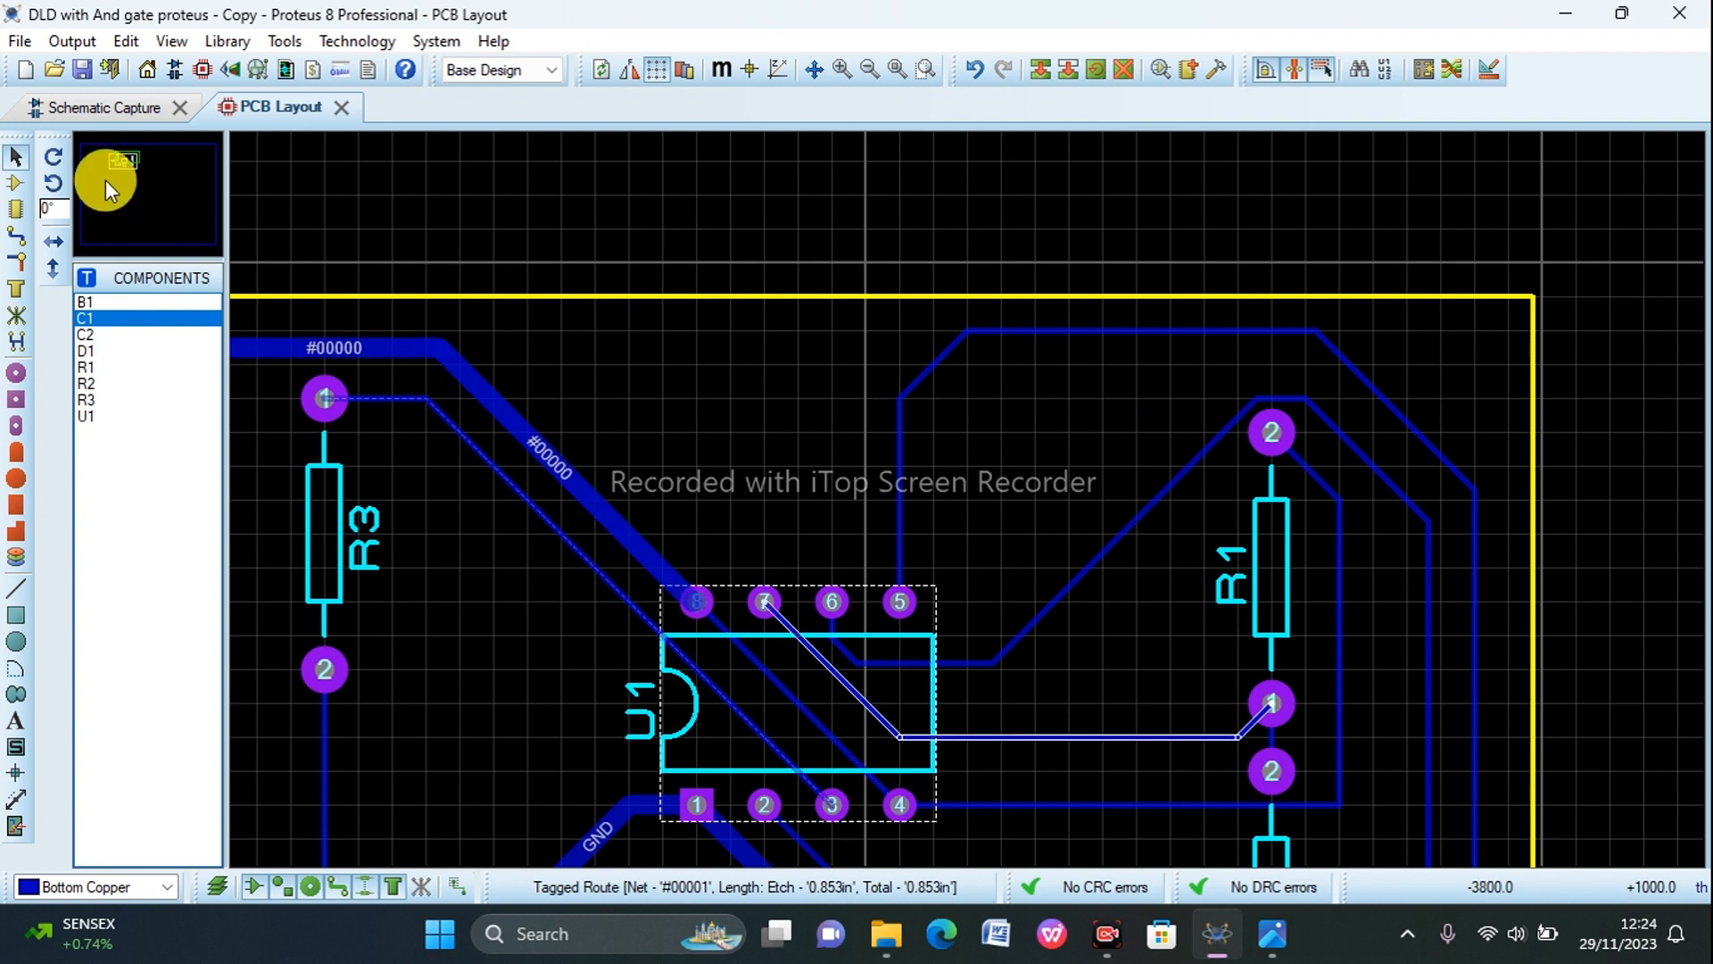
pyautogui.click(832, 669)
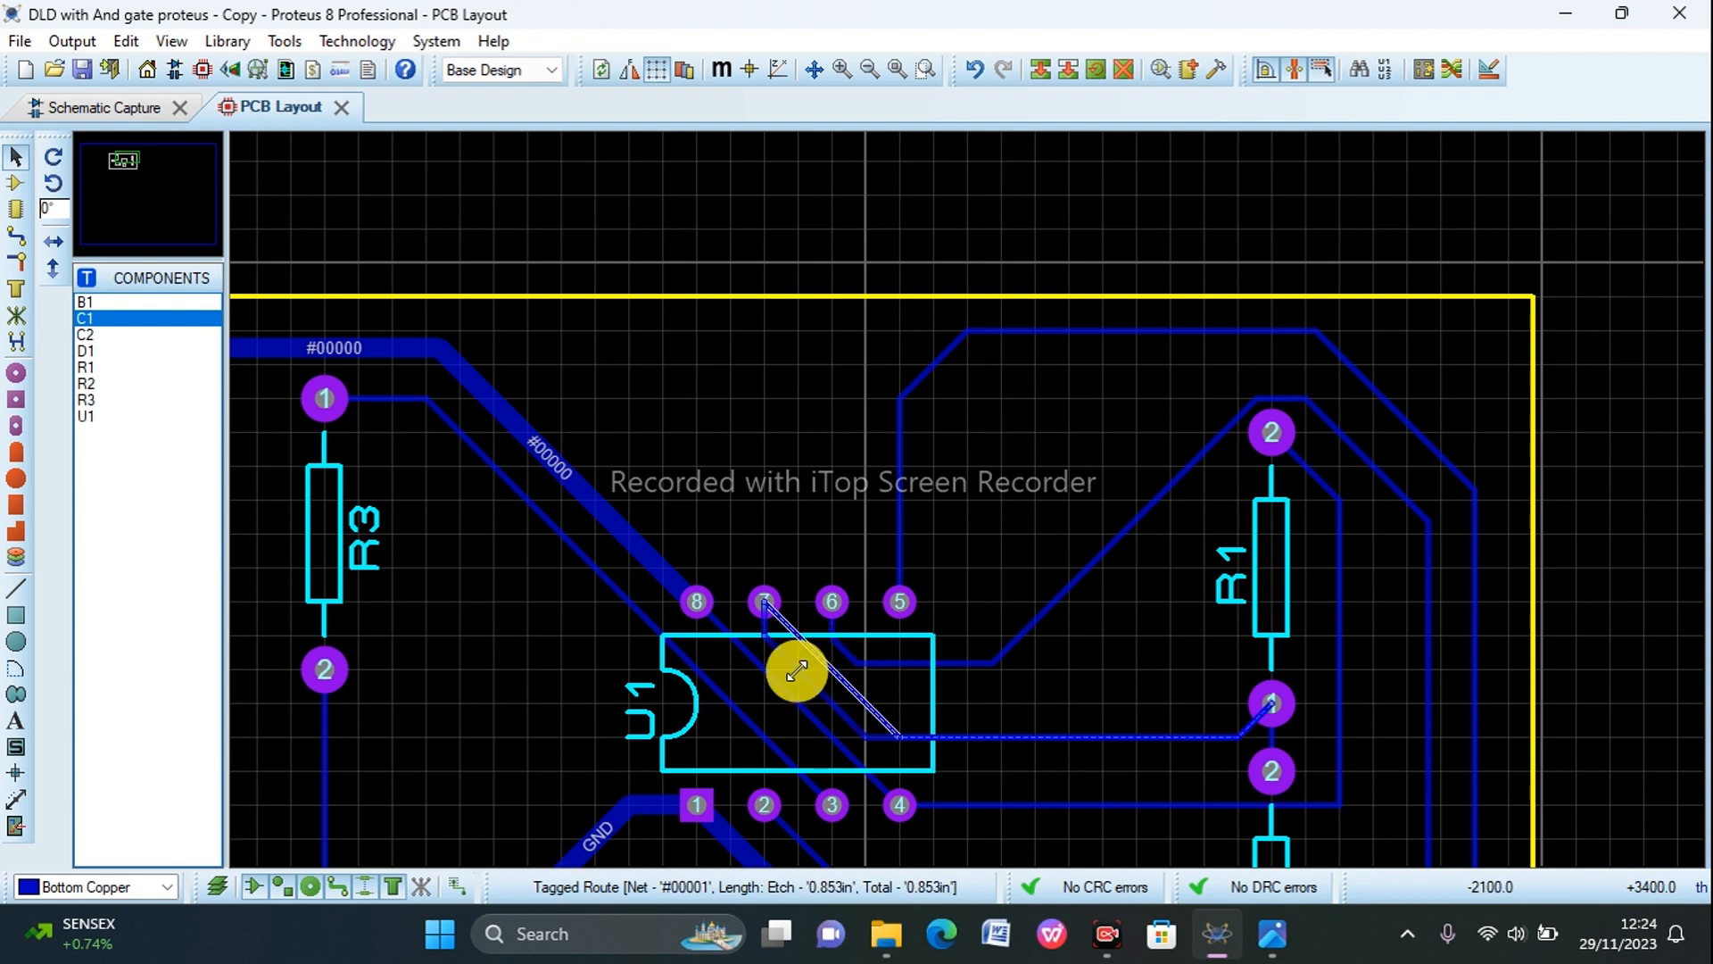
pyautogui.moveTo(832, 669); pyautogui.dragTo(797, 670)
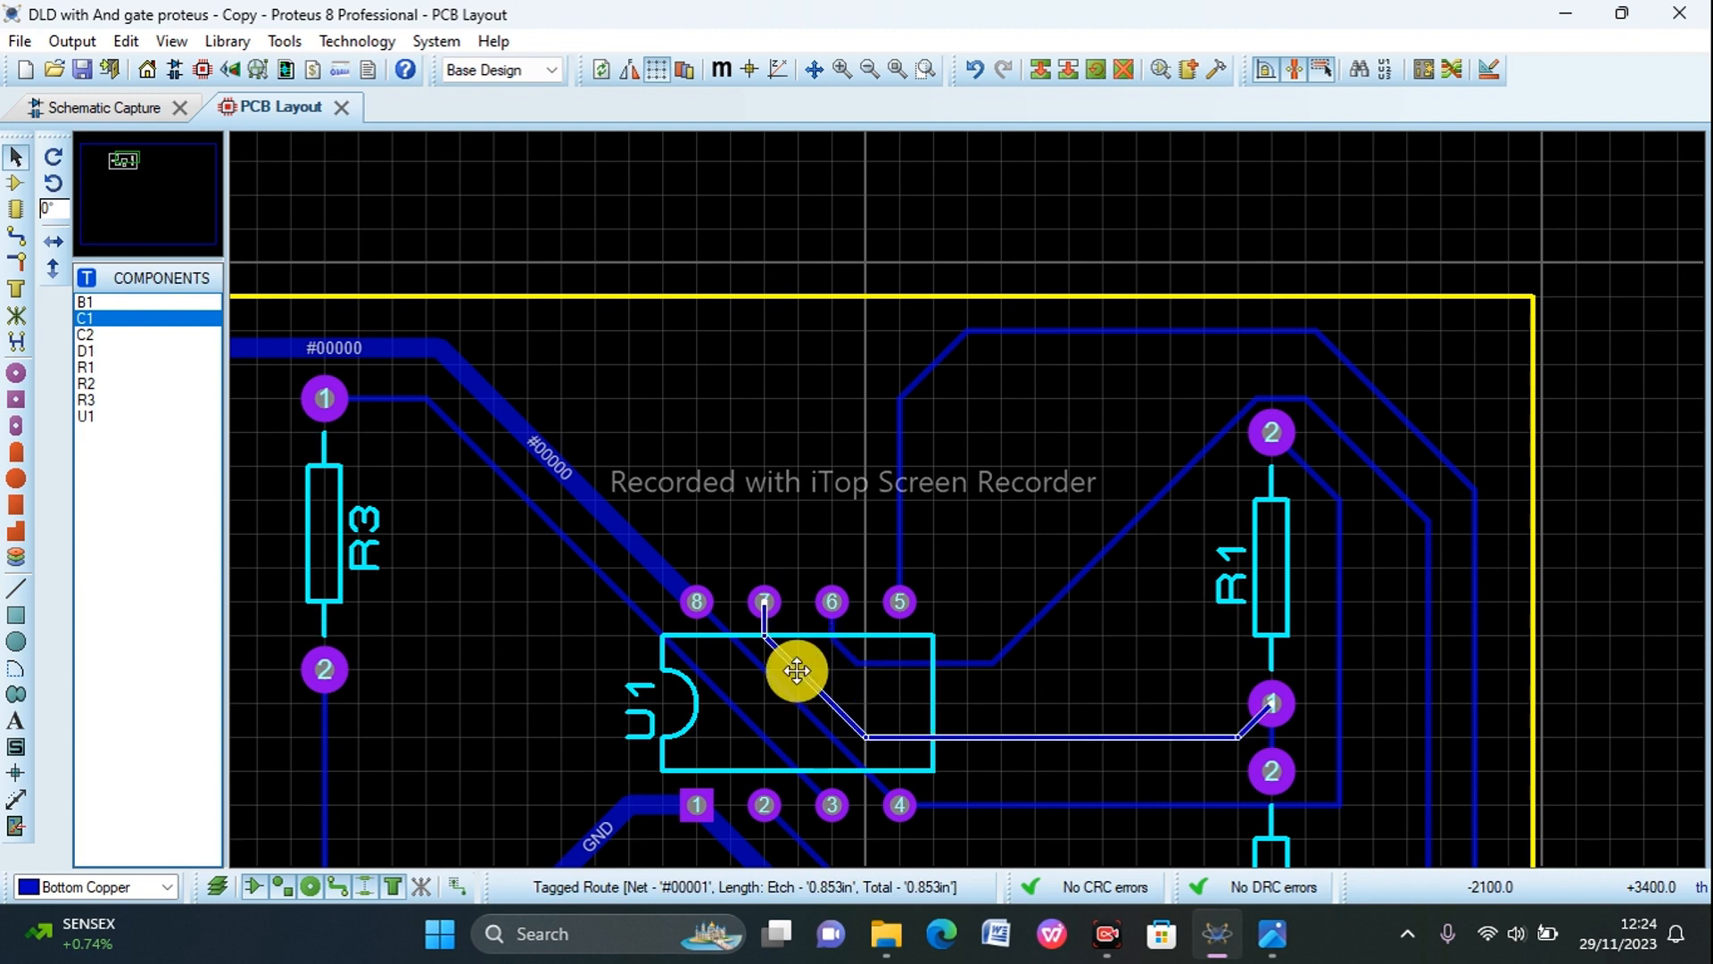
pyautogui.click(1039, 553)
pyautogui.scroll(2, 1043, 553)
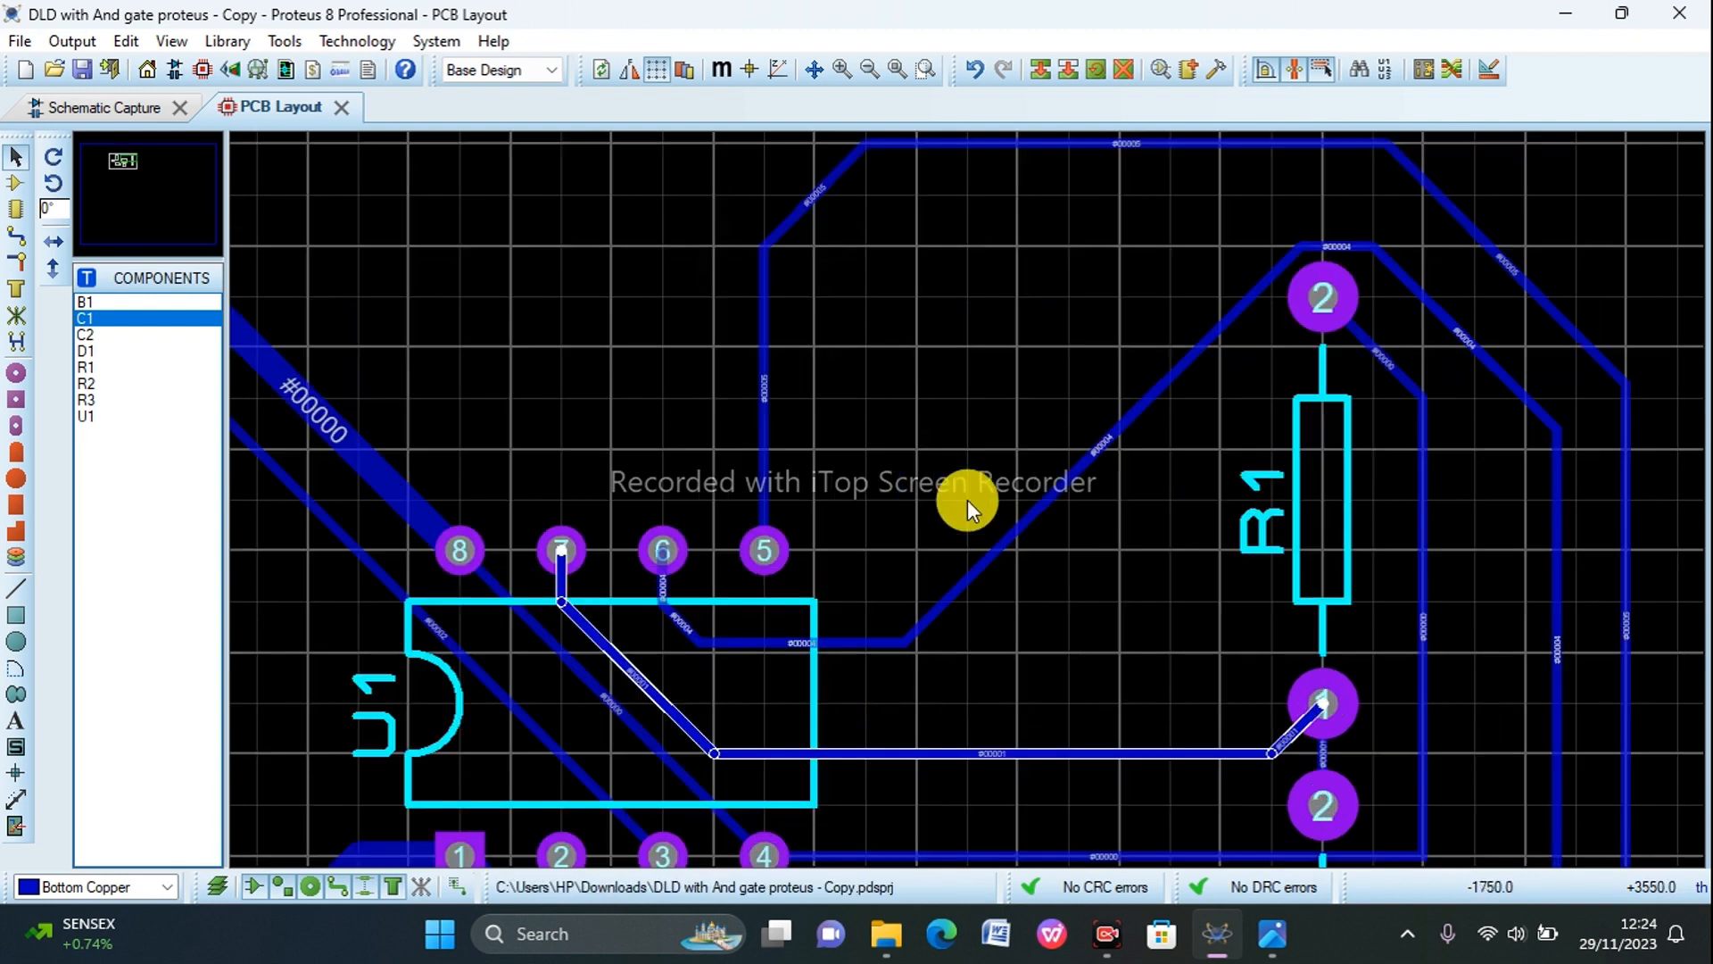
pyautogui.scroll(-4, 967, 501)
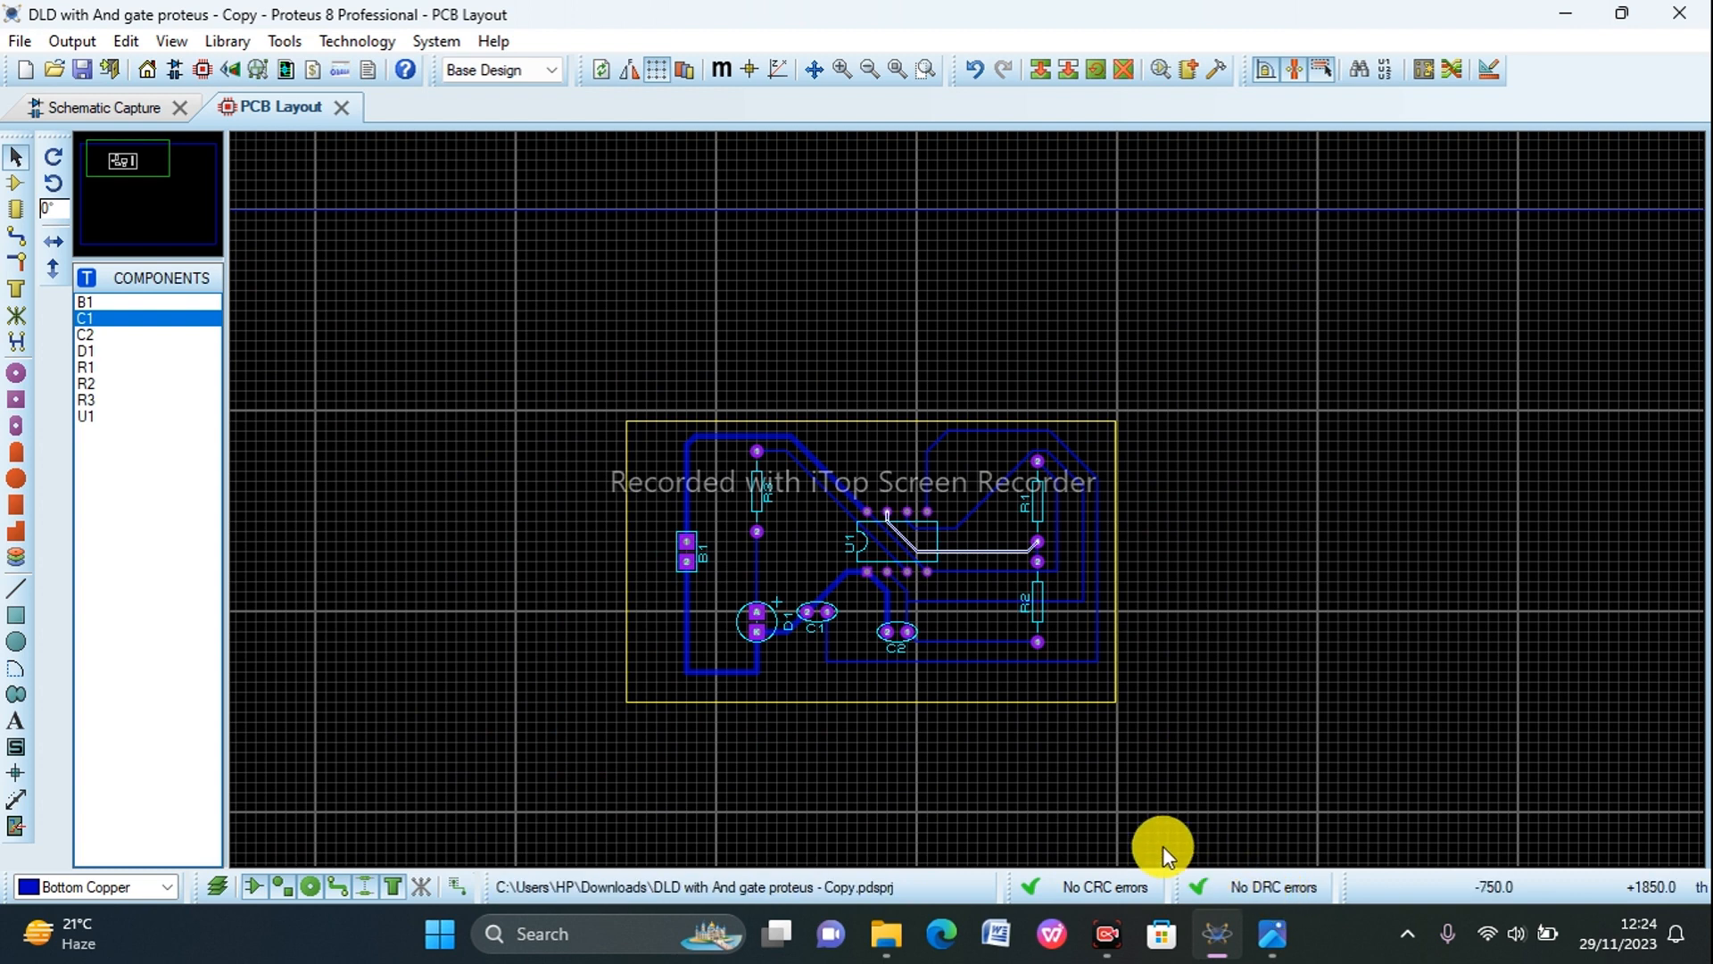
pyautogui.scroll(3, 859, 562)
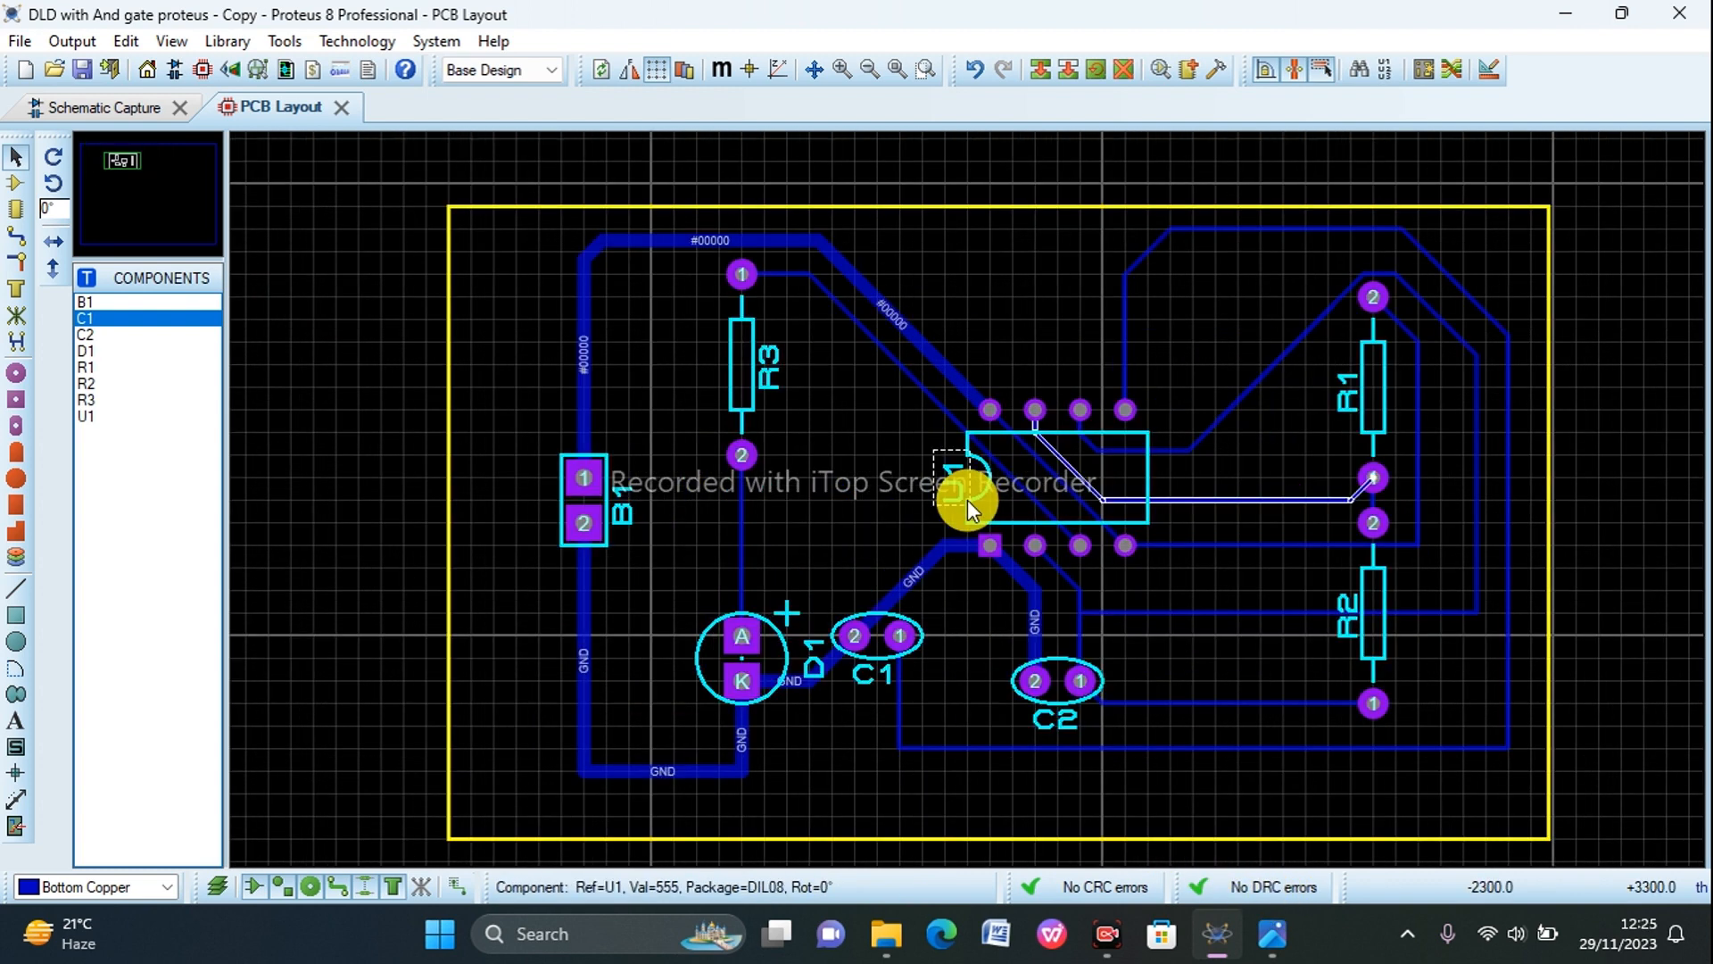
# Step: Set the trace style to T30 for the R3 pin 2 to D1 anode track and to T25 for the C1 pin 1 to U1 pin 5 track
pyautogui.rightClick(739, 546)
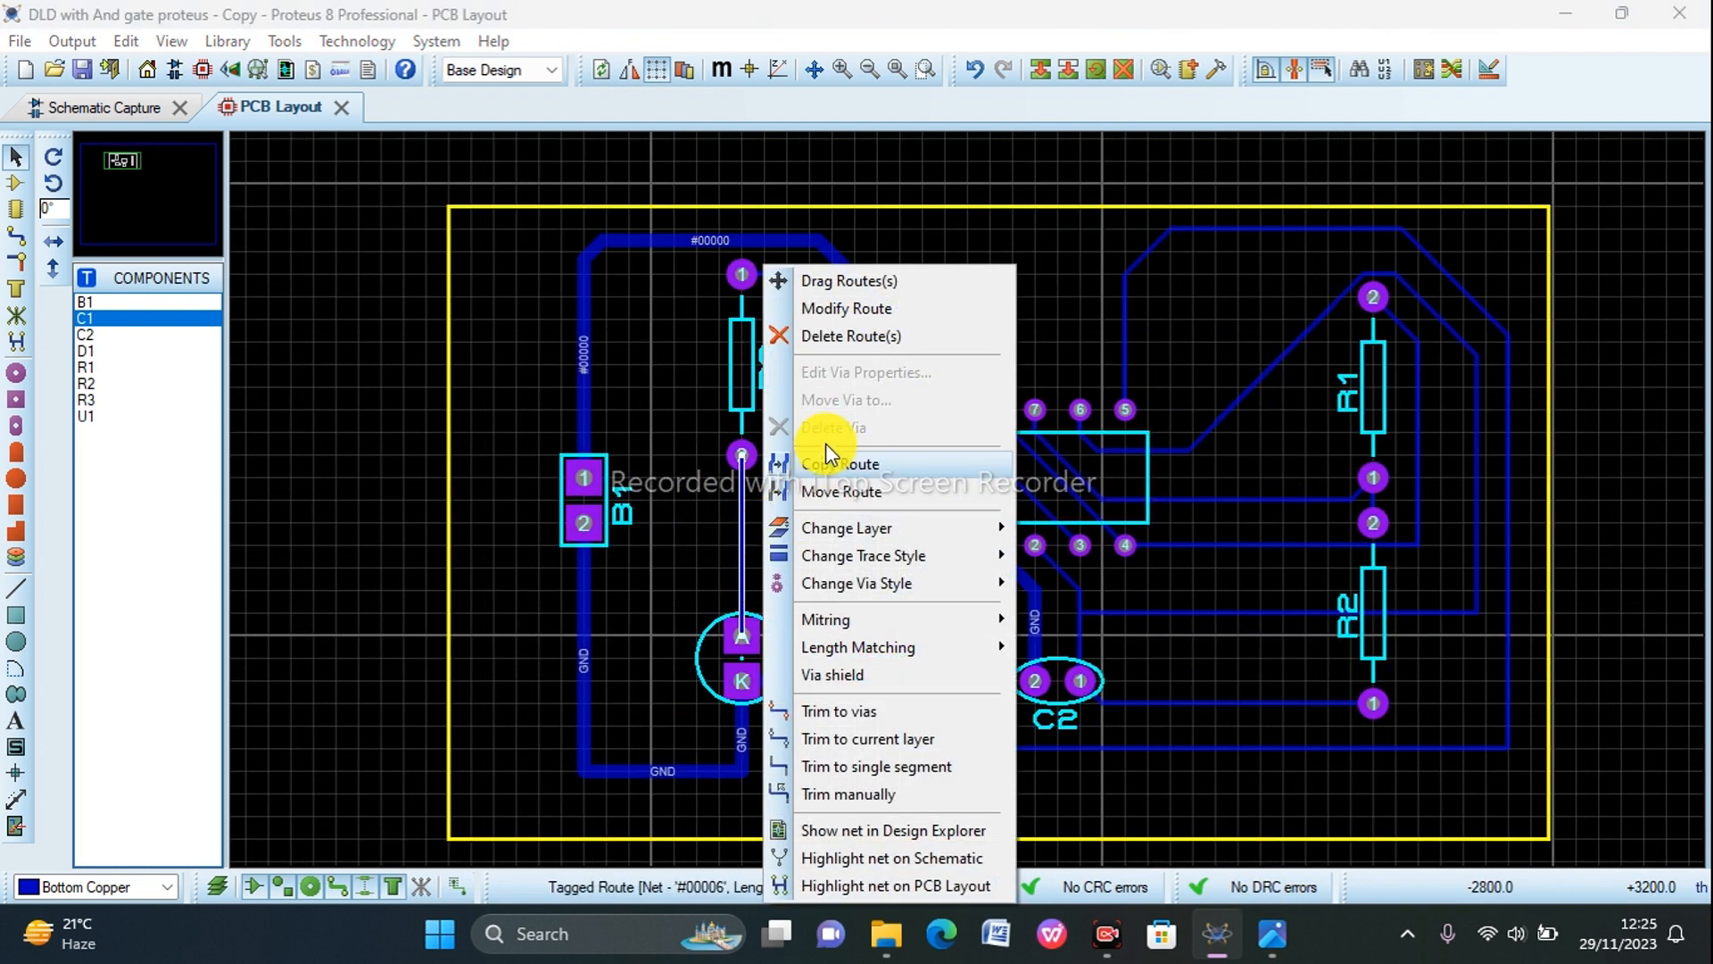
pyautogui.moveTo(833, 556)
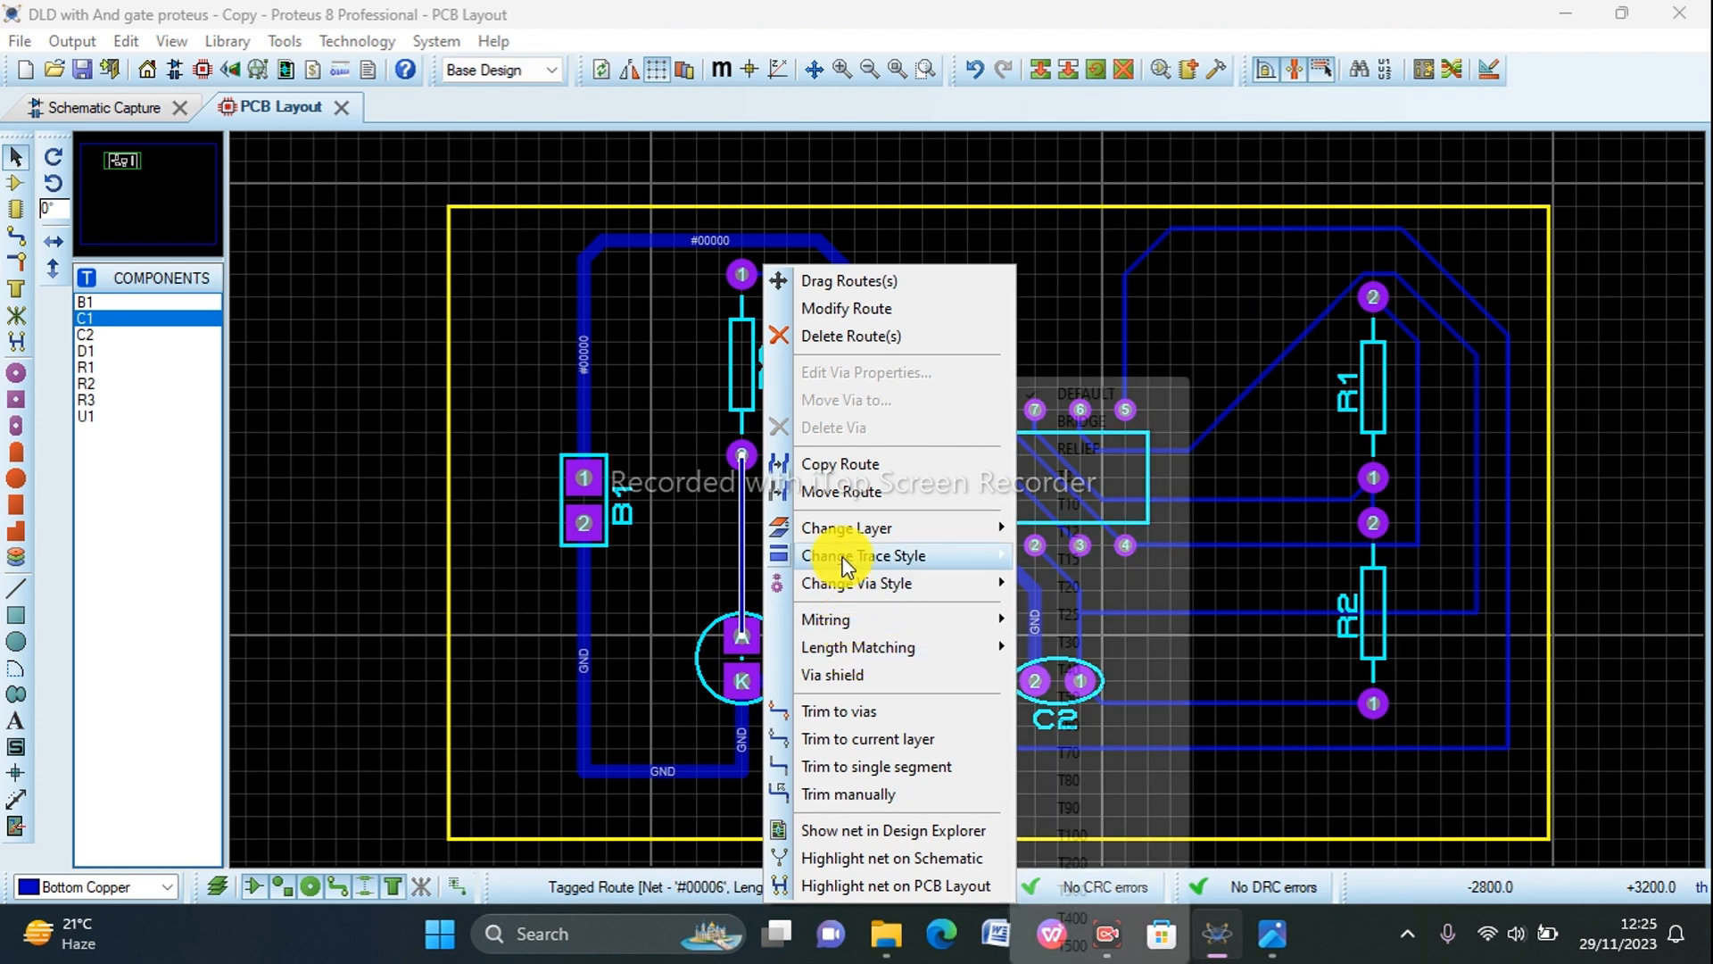
pyautogui.click(1071, 642)
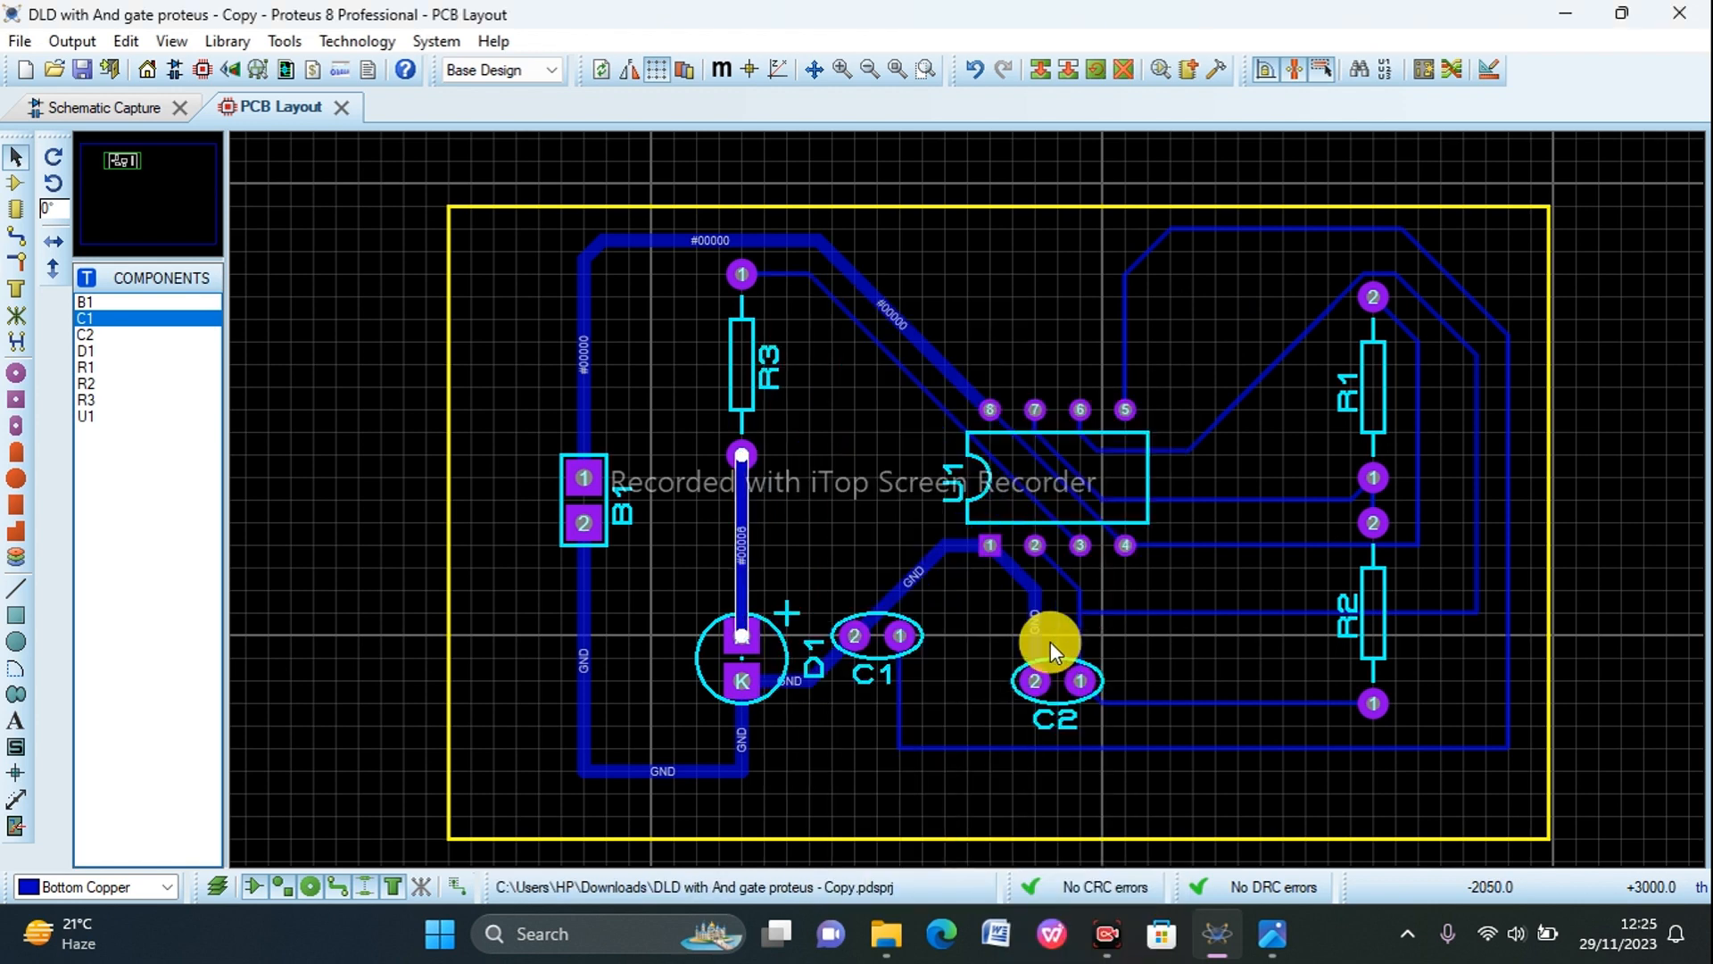
pyautogui.rightClick(895, 720)
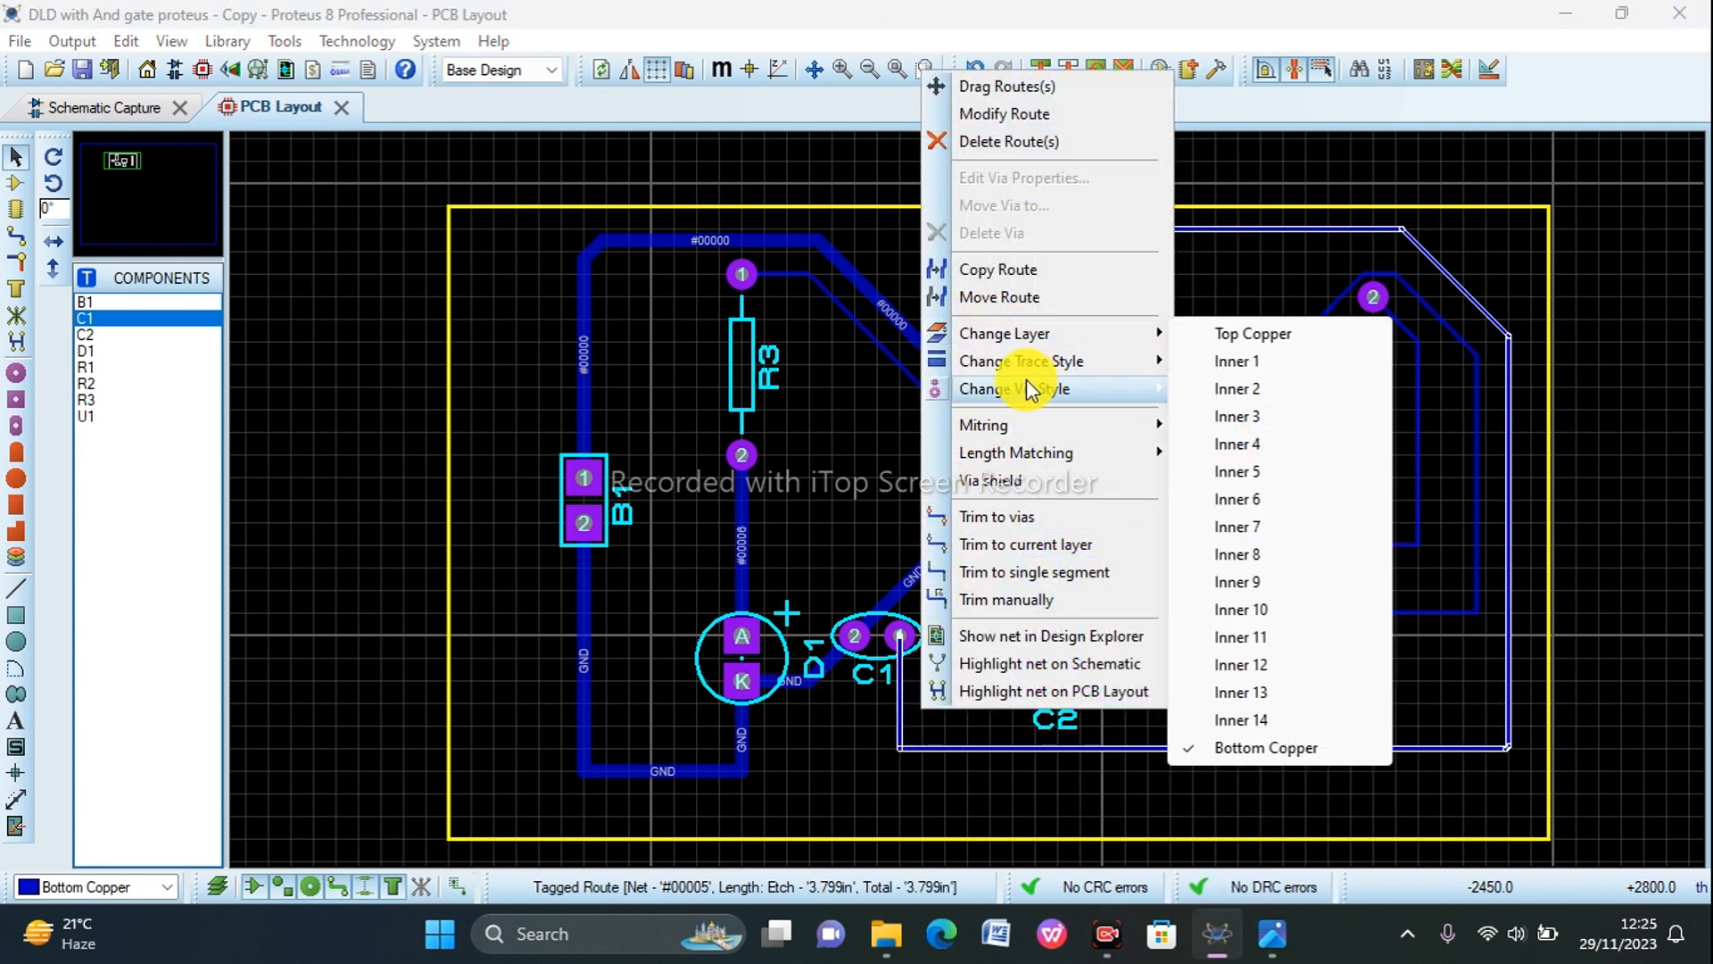
pyautogui.moveTo(1020, 367)
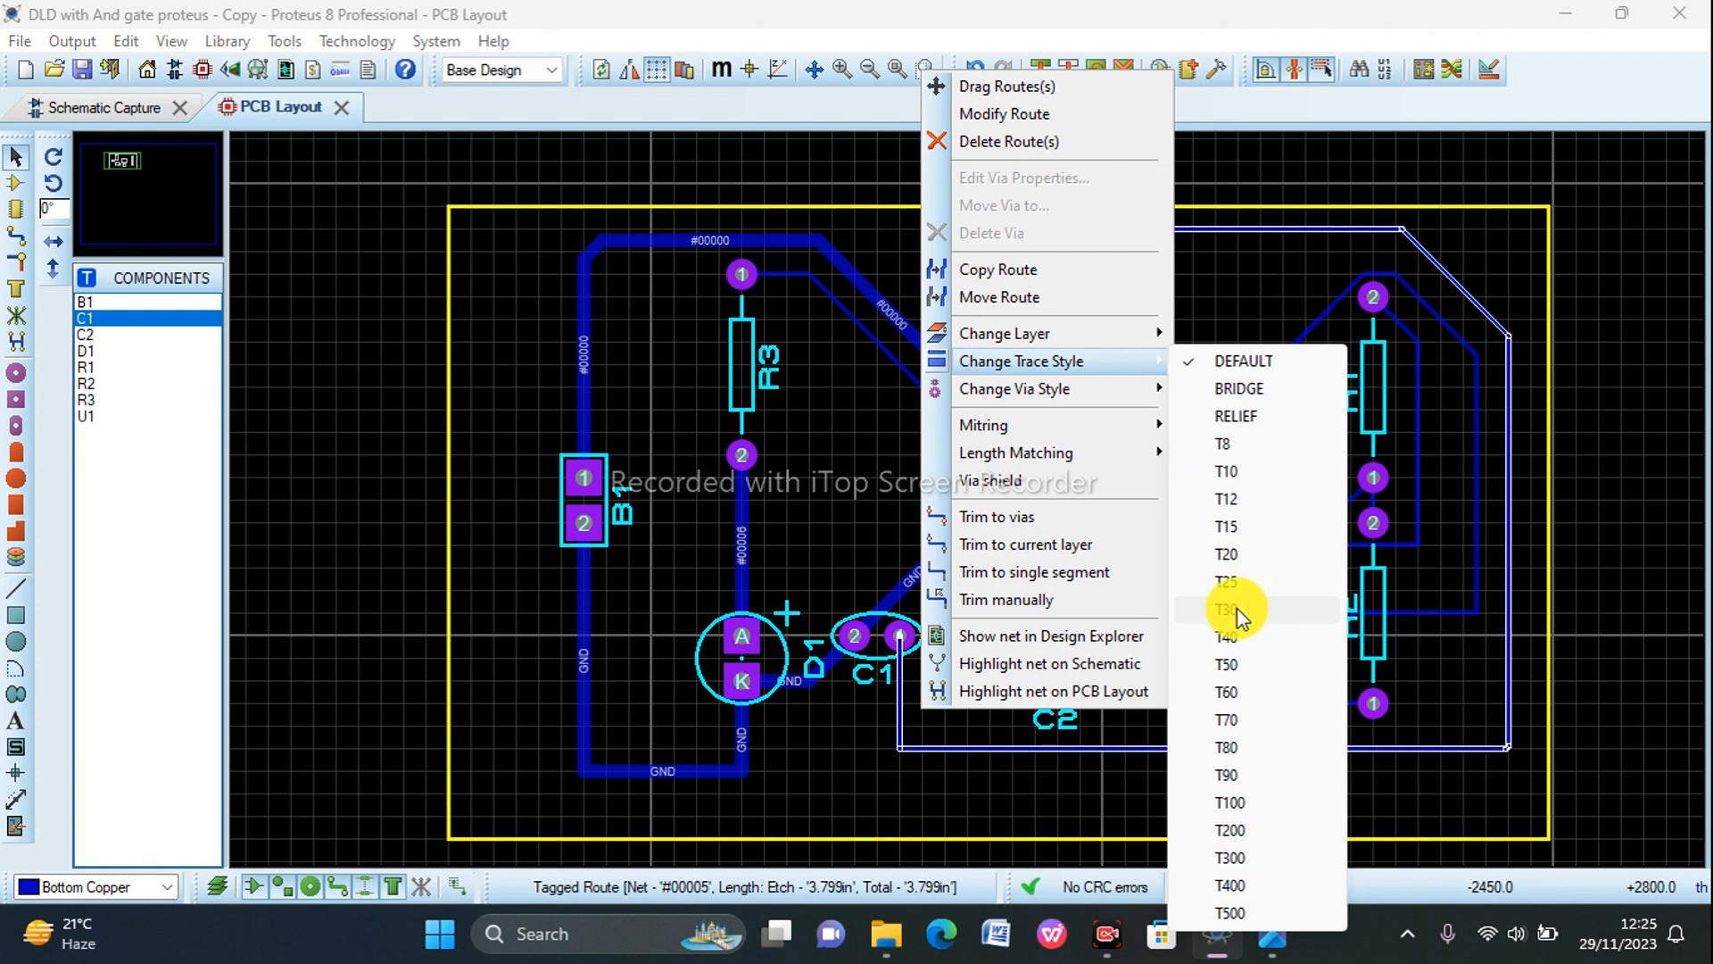
pyautogui.click(1234, 581)
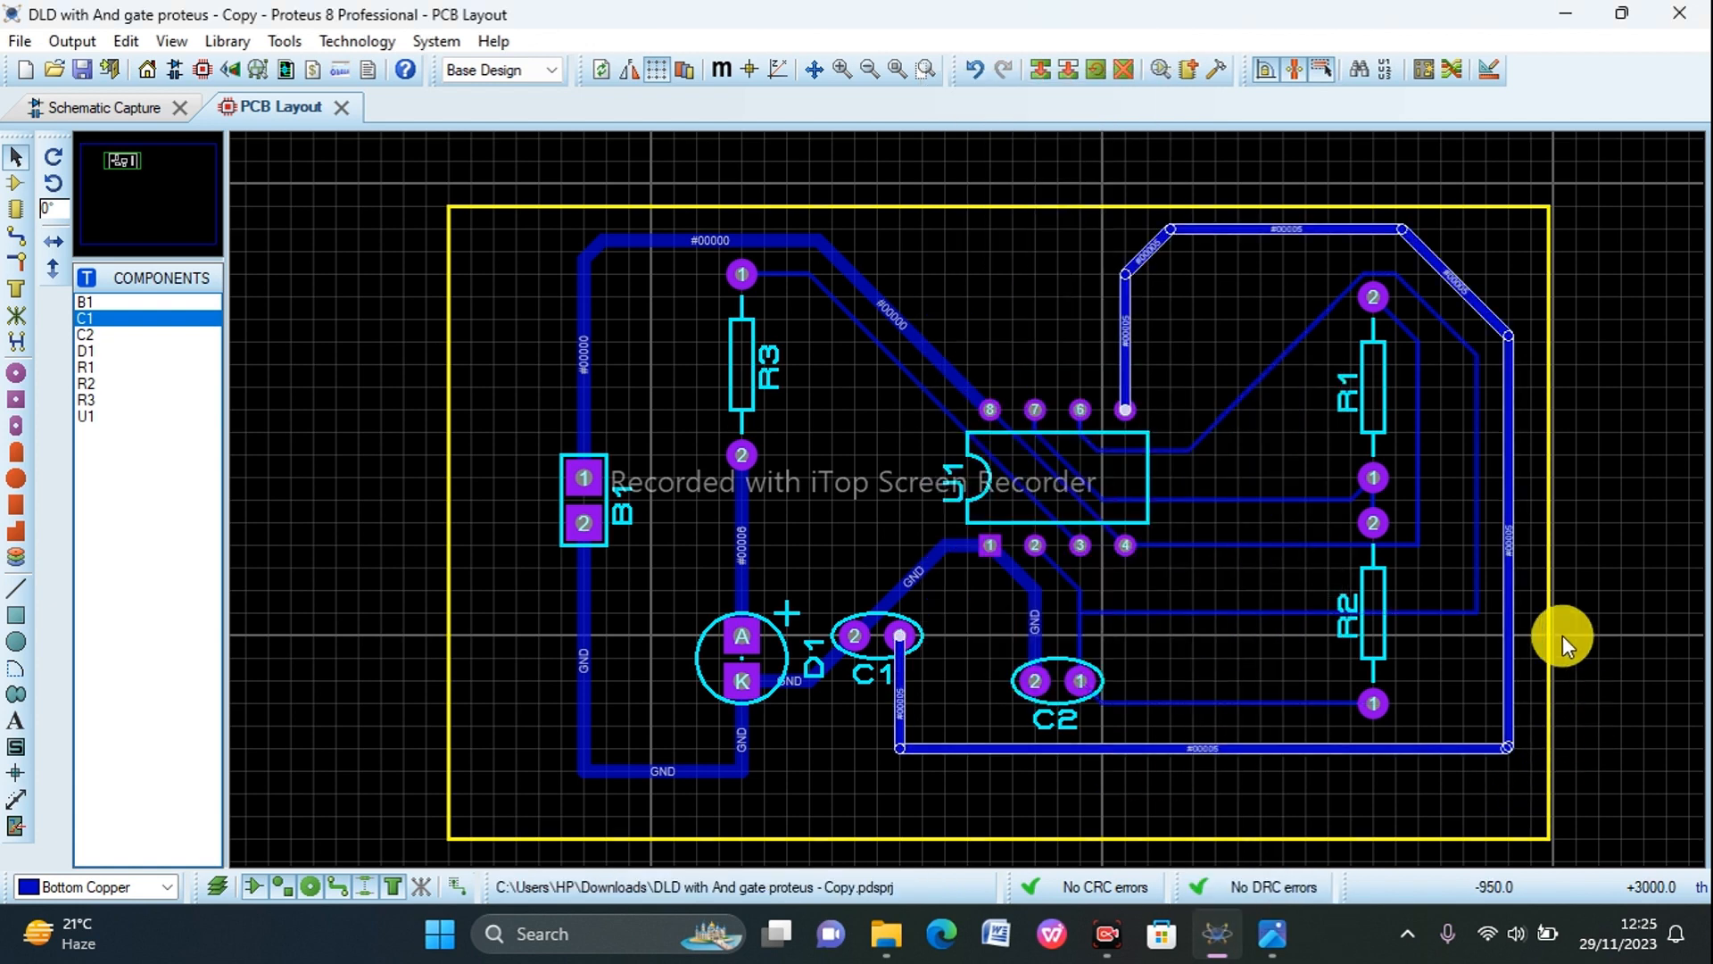
# Step: Set the U1 pin 6 track's style to T25 and move its corner near R1 pin 2 up, clear of the pad
pyautogui.rightClick(1228, 409)
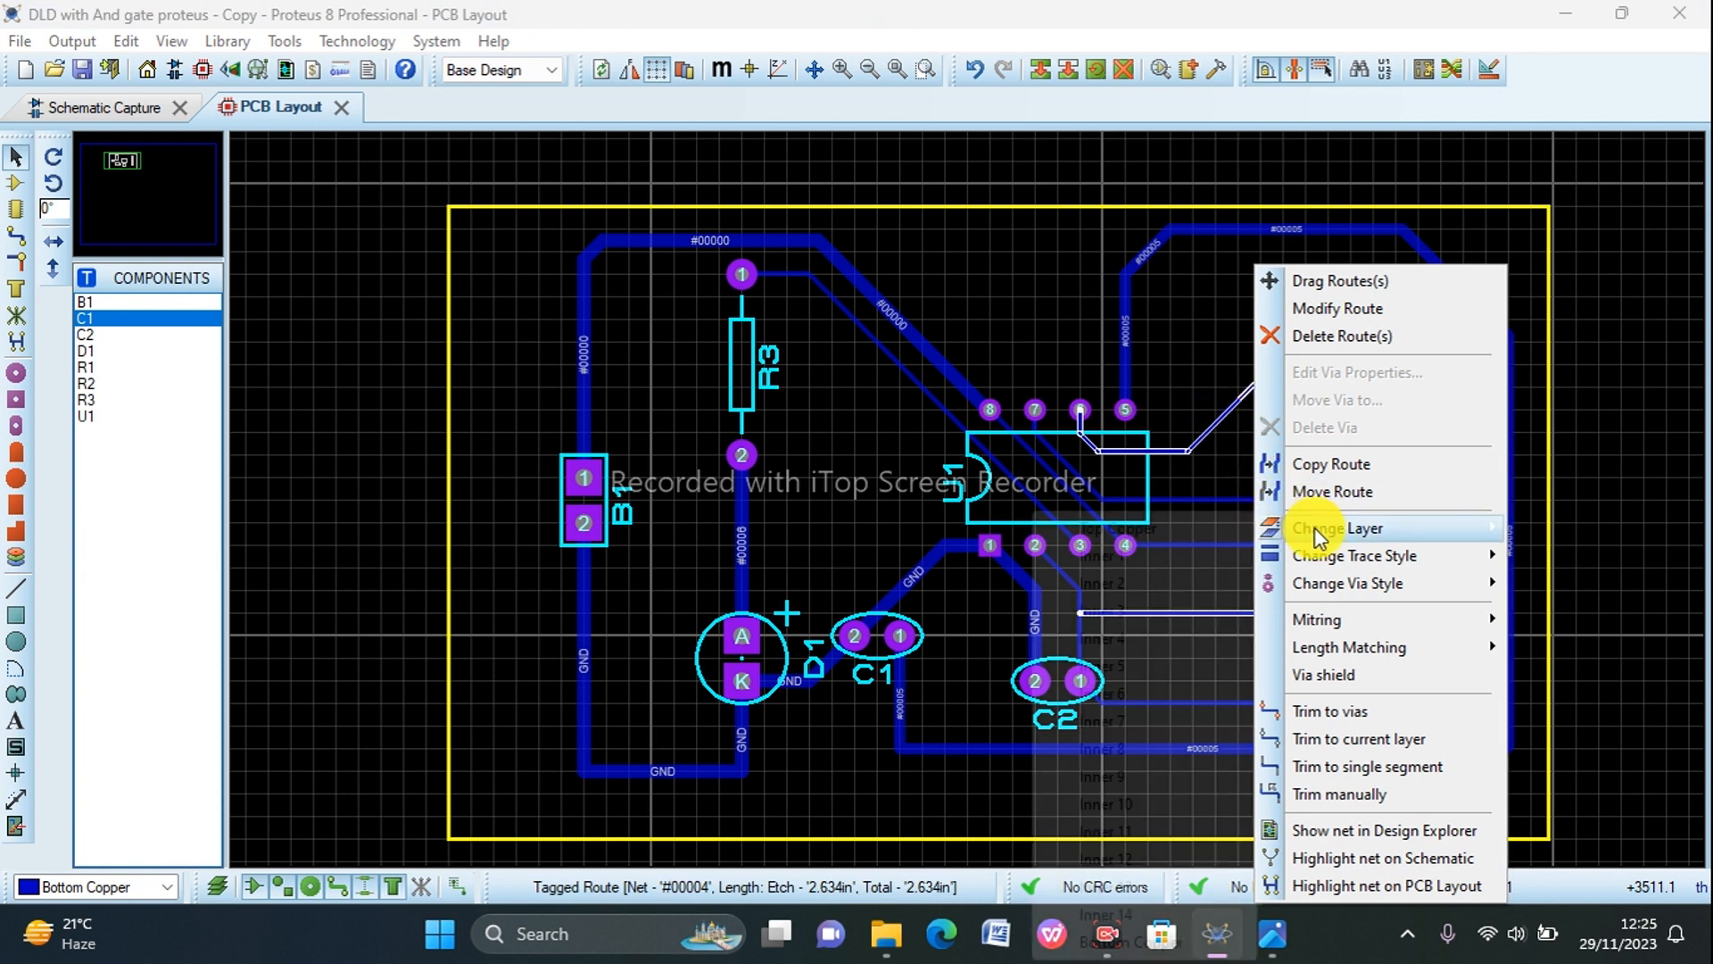
pyautogui.moveTo(1315, 530)
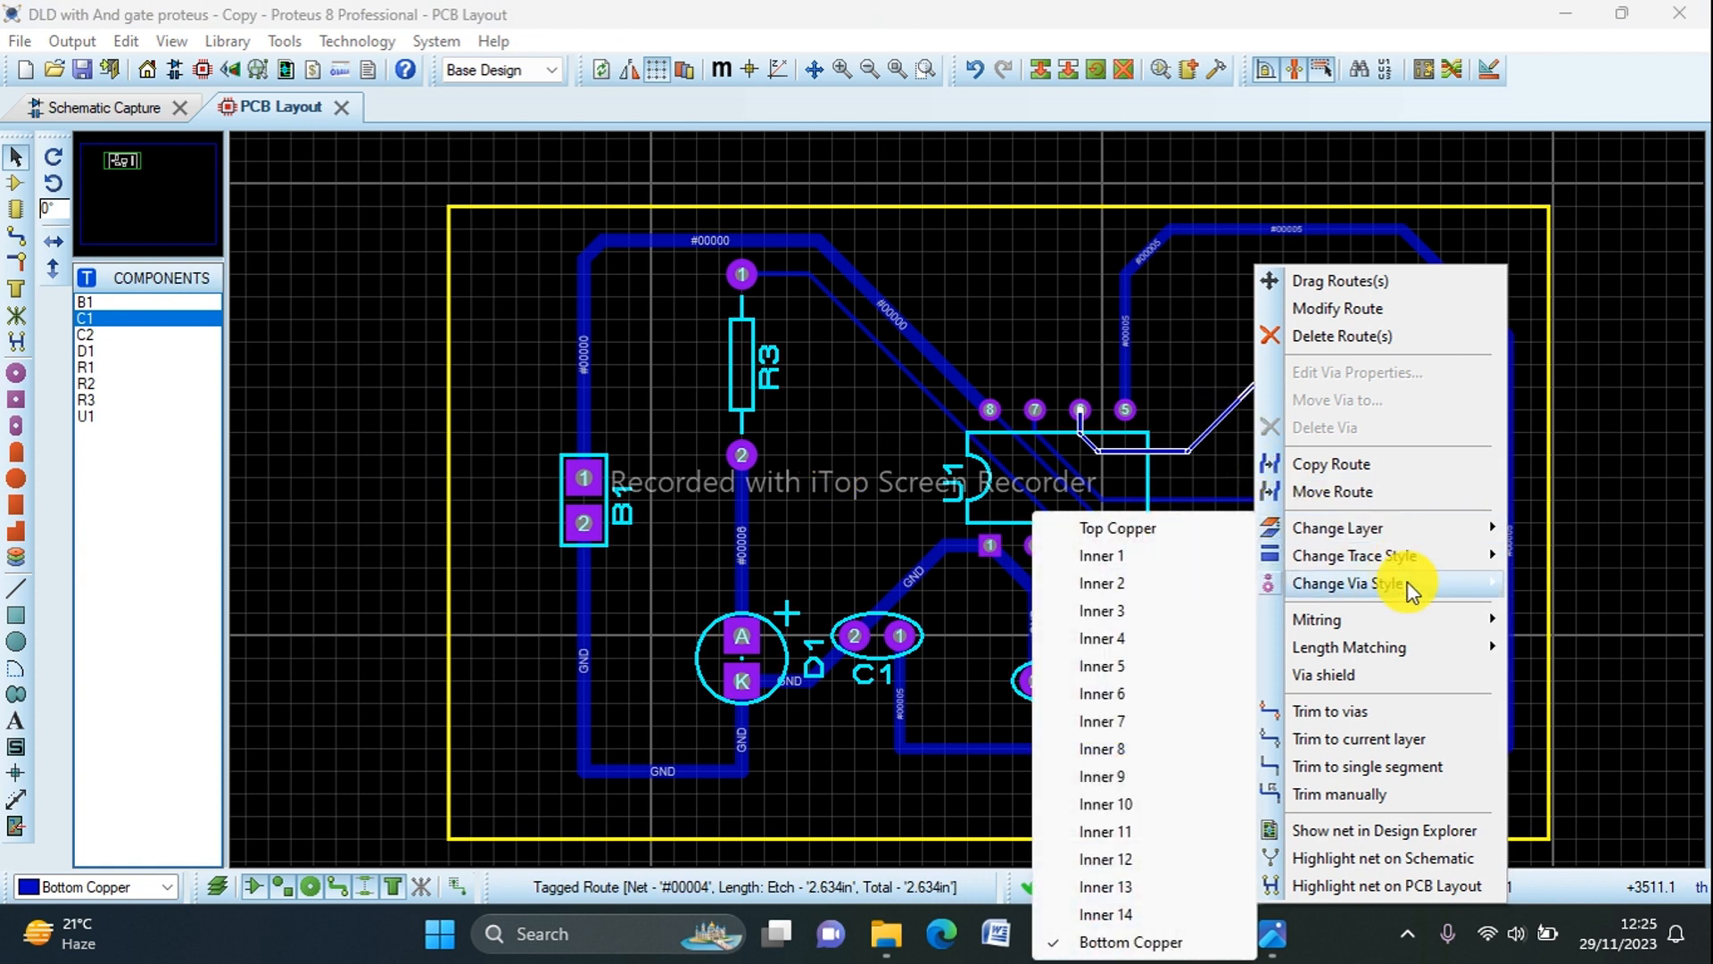
pyautogui.moveTo(1393, 555)
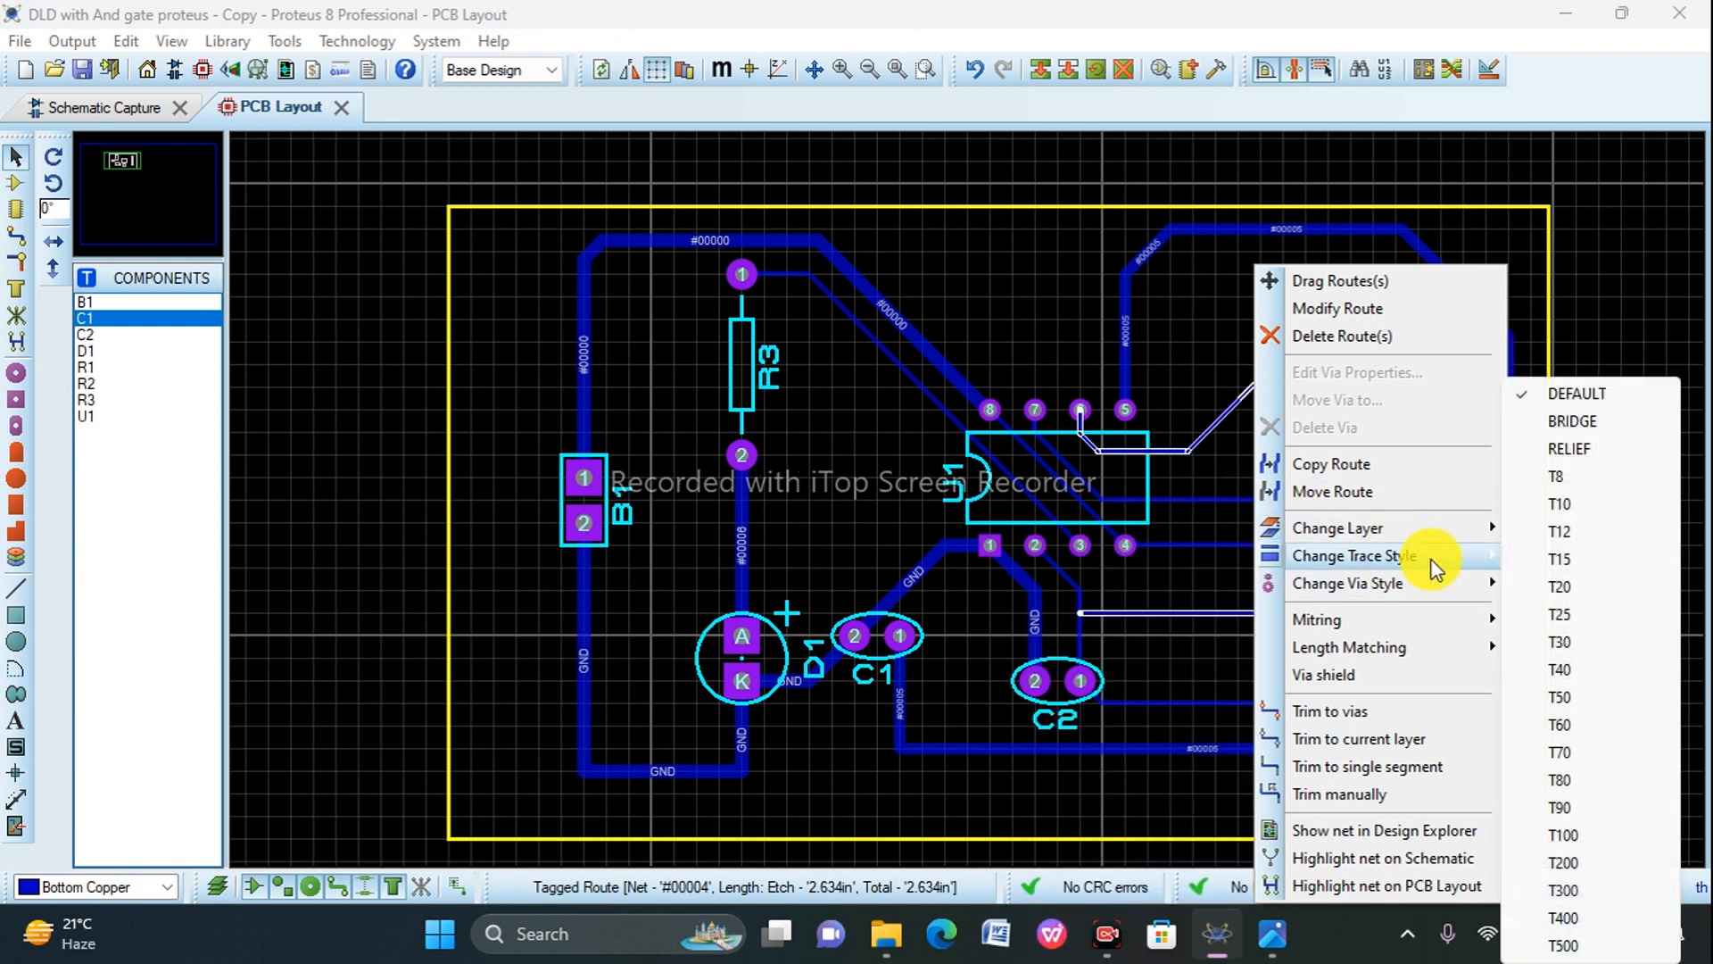
pyautogui.click(1561, 624)
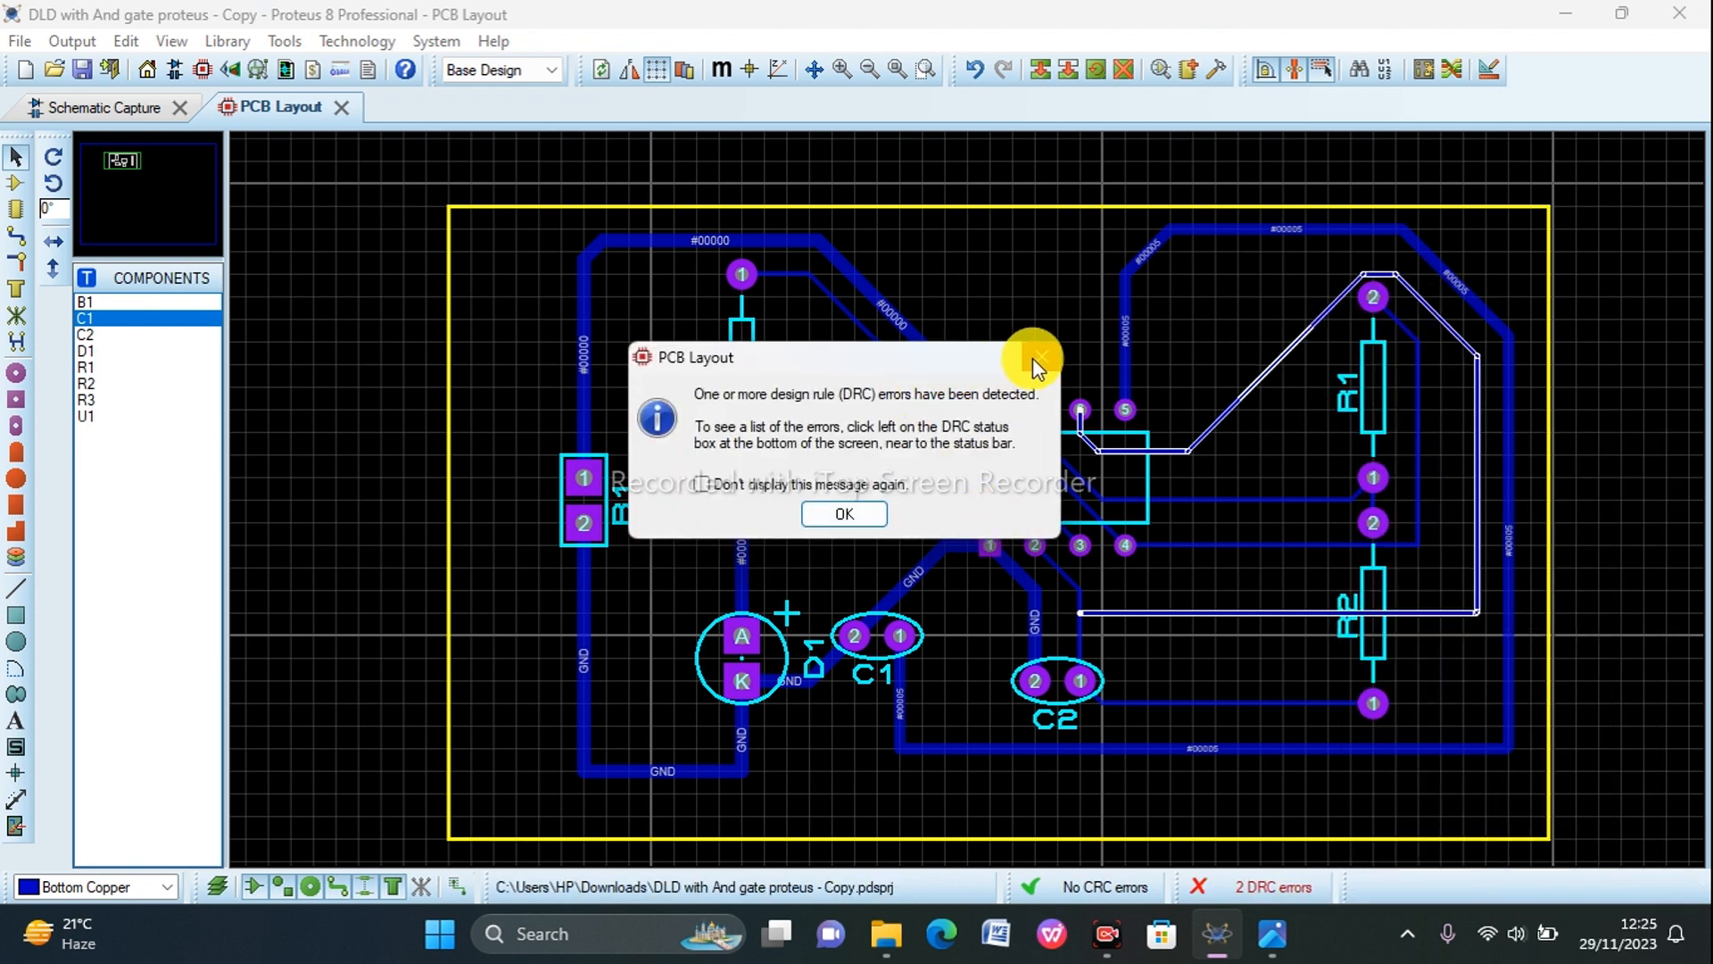
pyautogui.click(1035, 356)
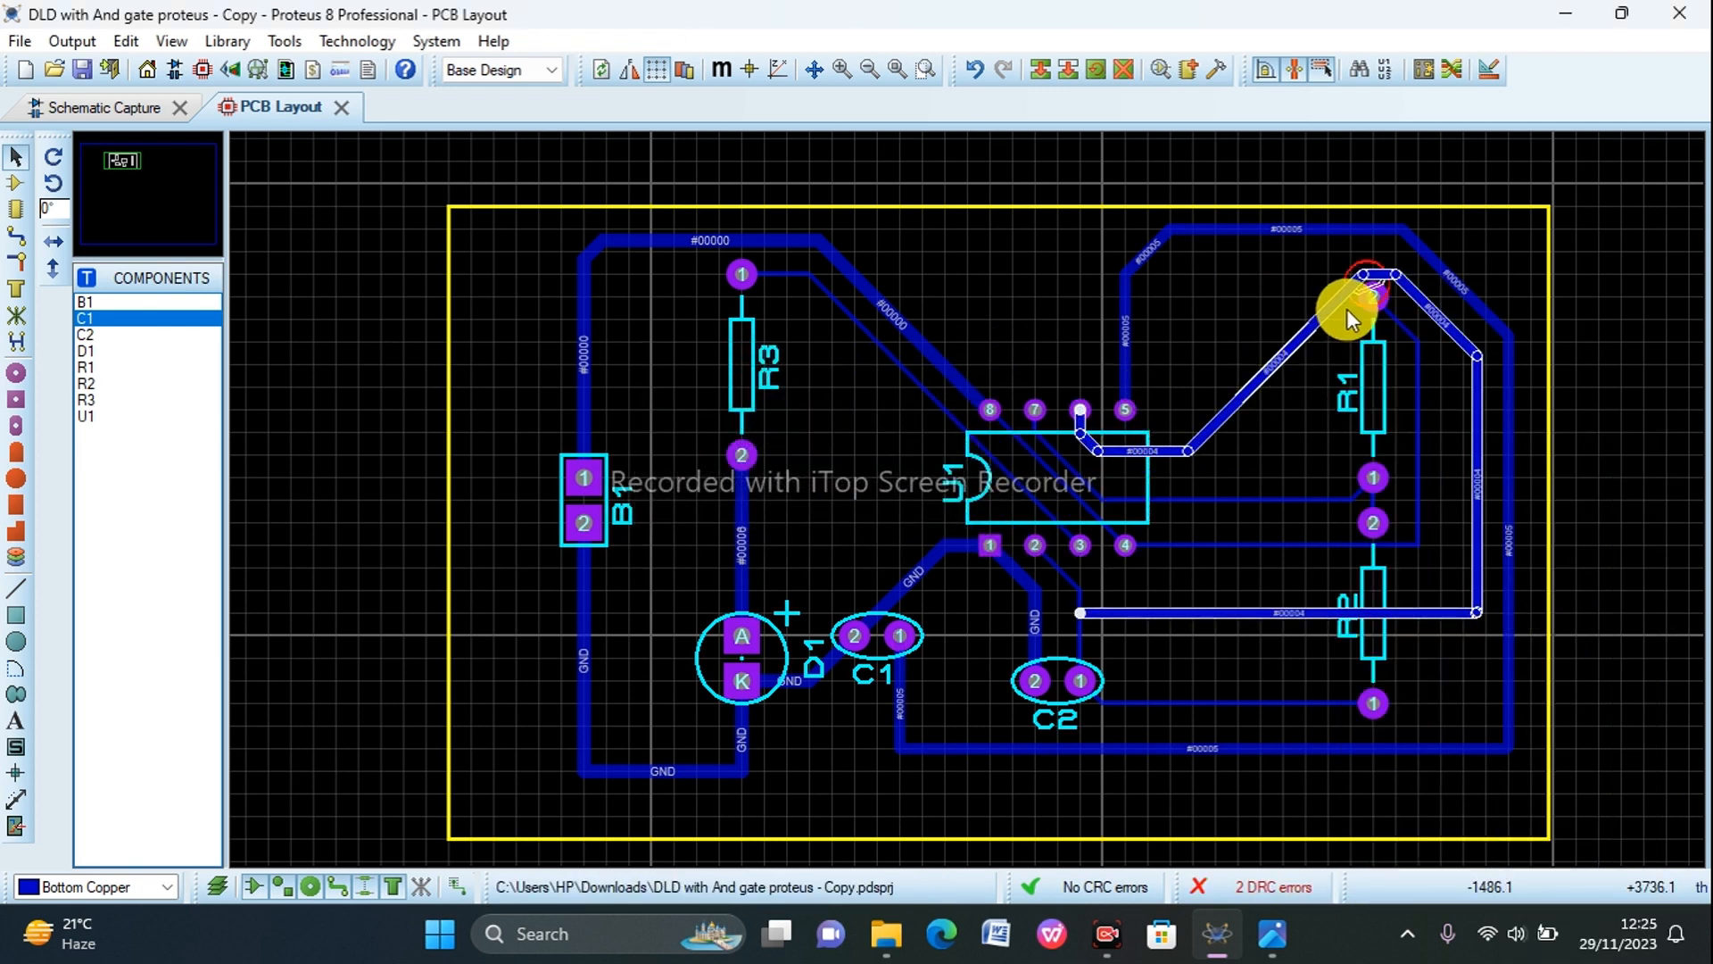
pyautogui.click(1374, 276)
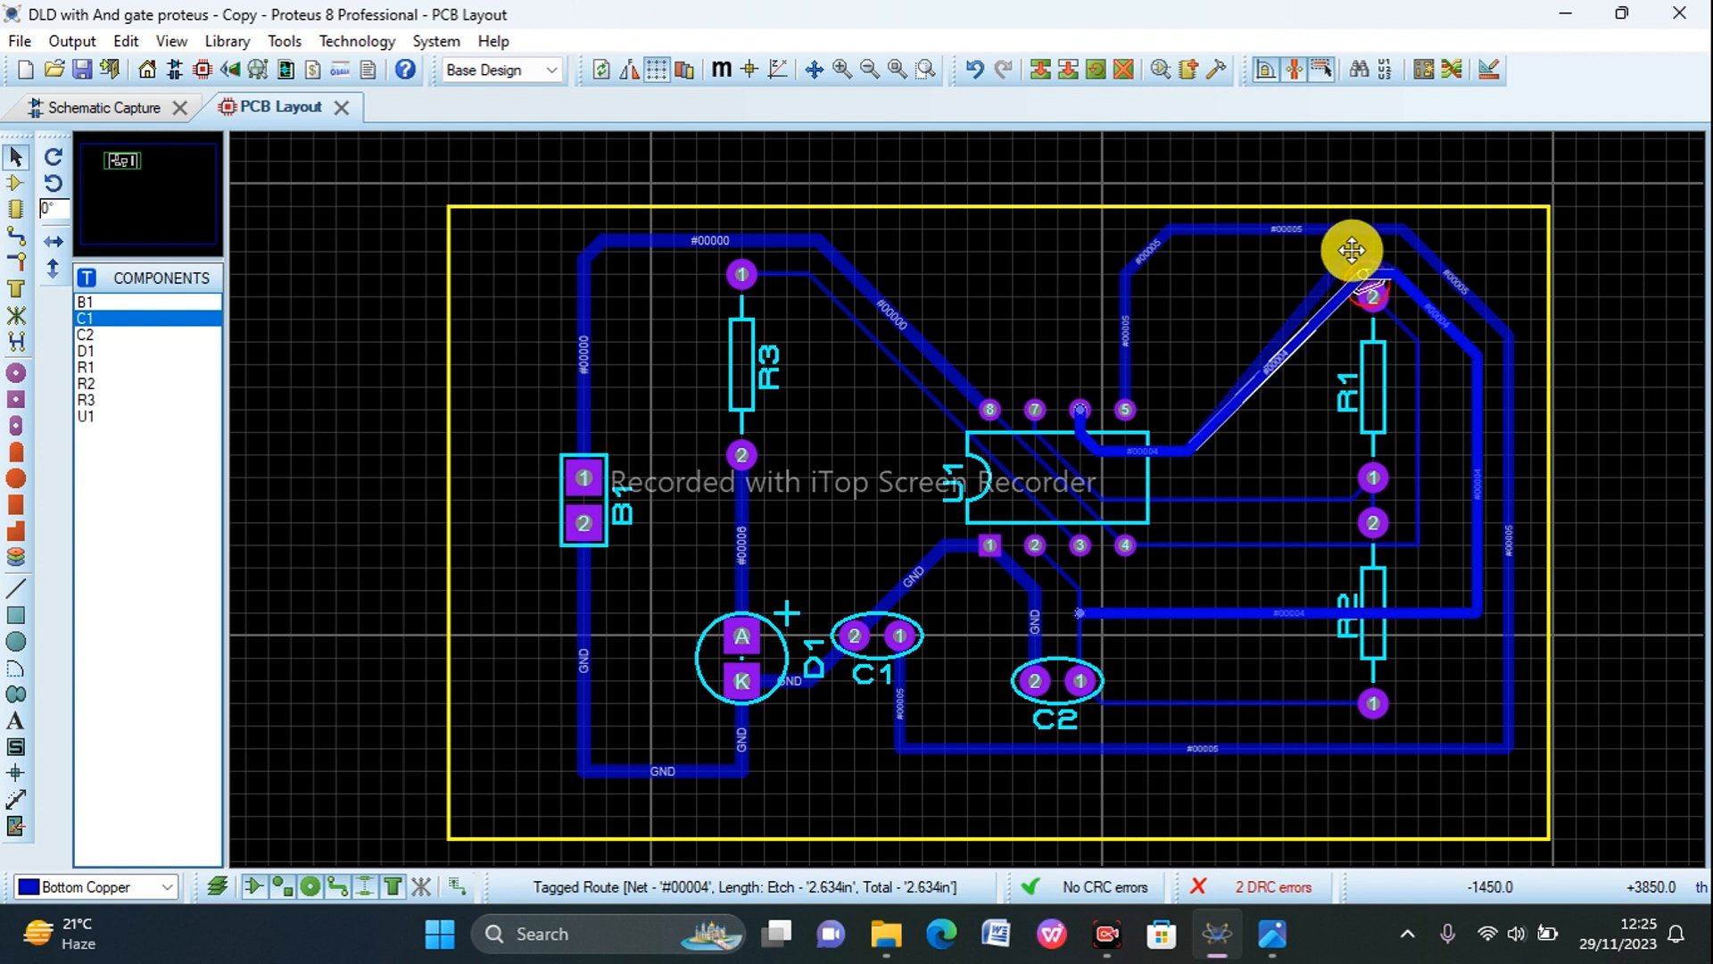
pyautogui.moveTo(1352, 251); pyautogui.dragTo(1351, 250)
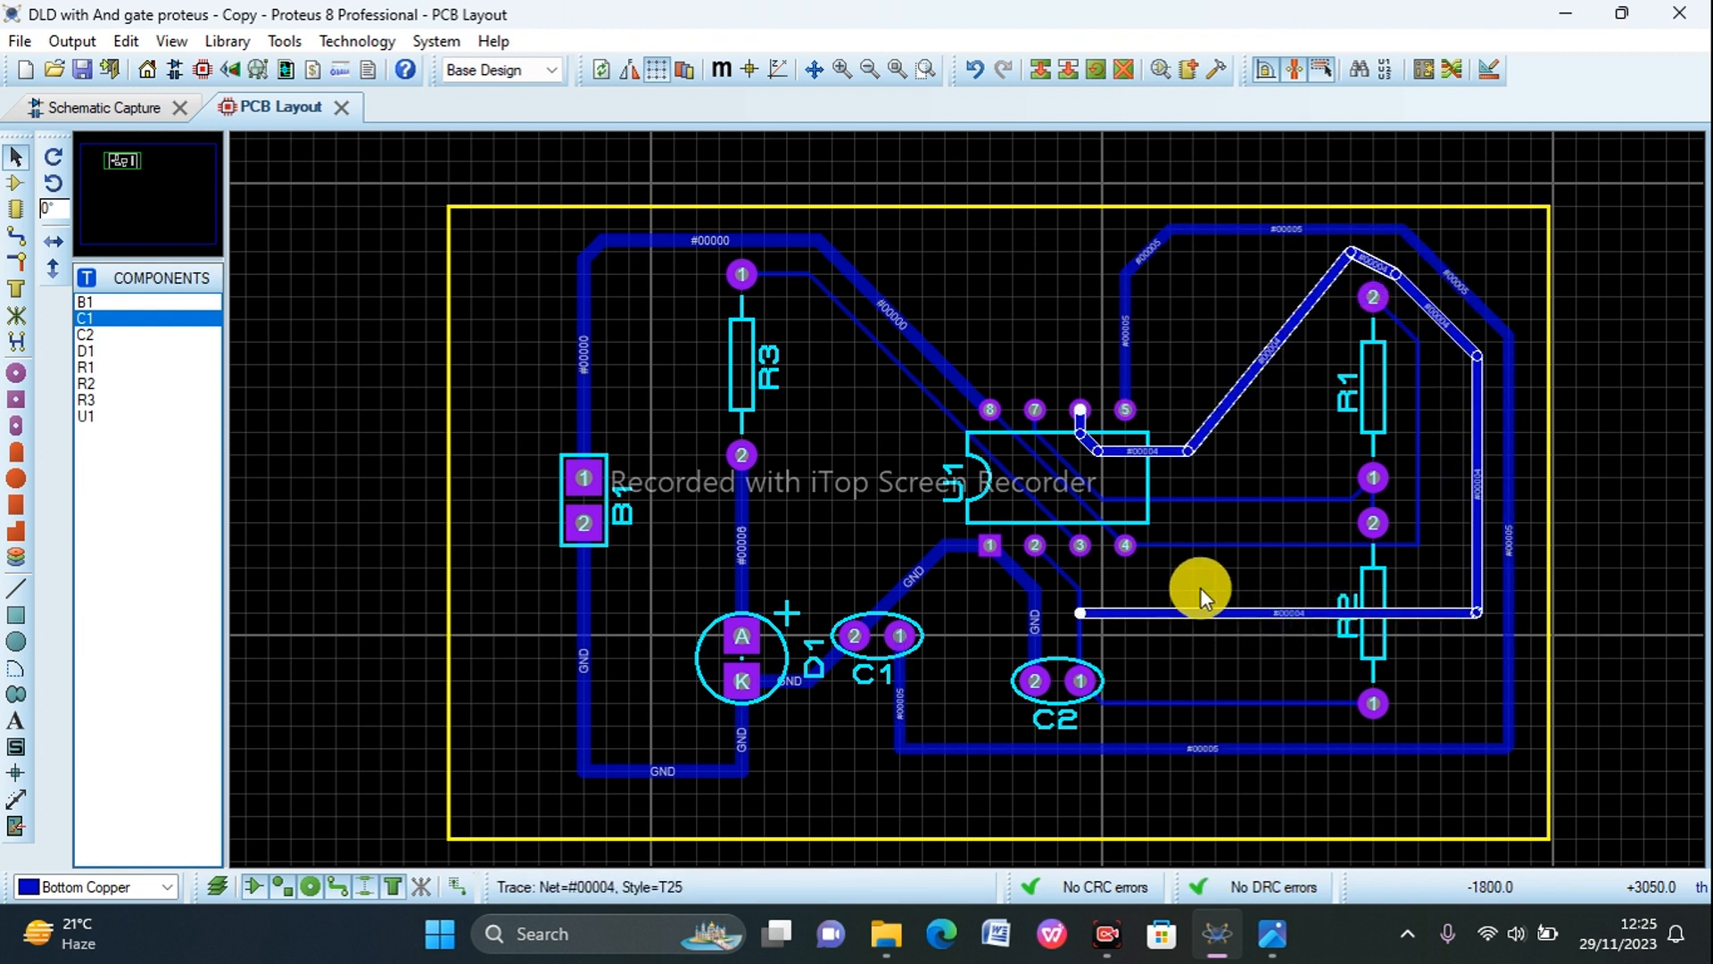
# Step: Change the trace style of the U1 pin 7 to R1 pin 1 track to T20
pyautogui.rightClick(1234, 495)
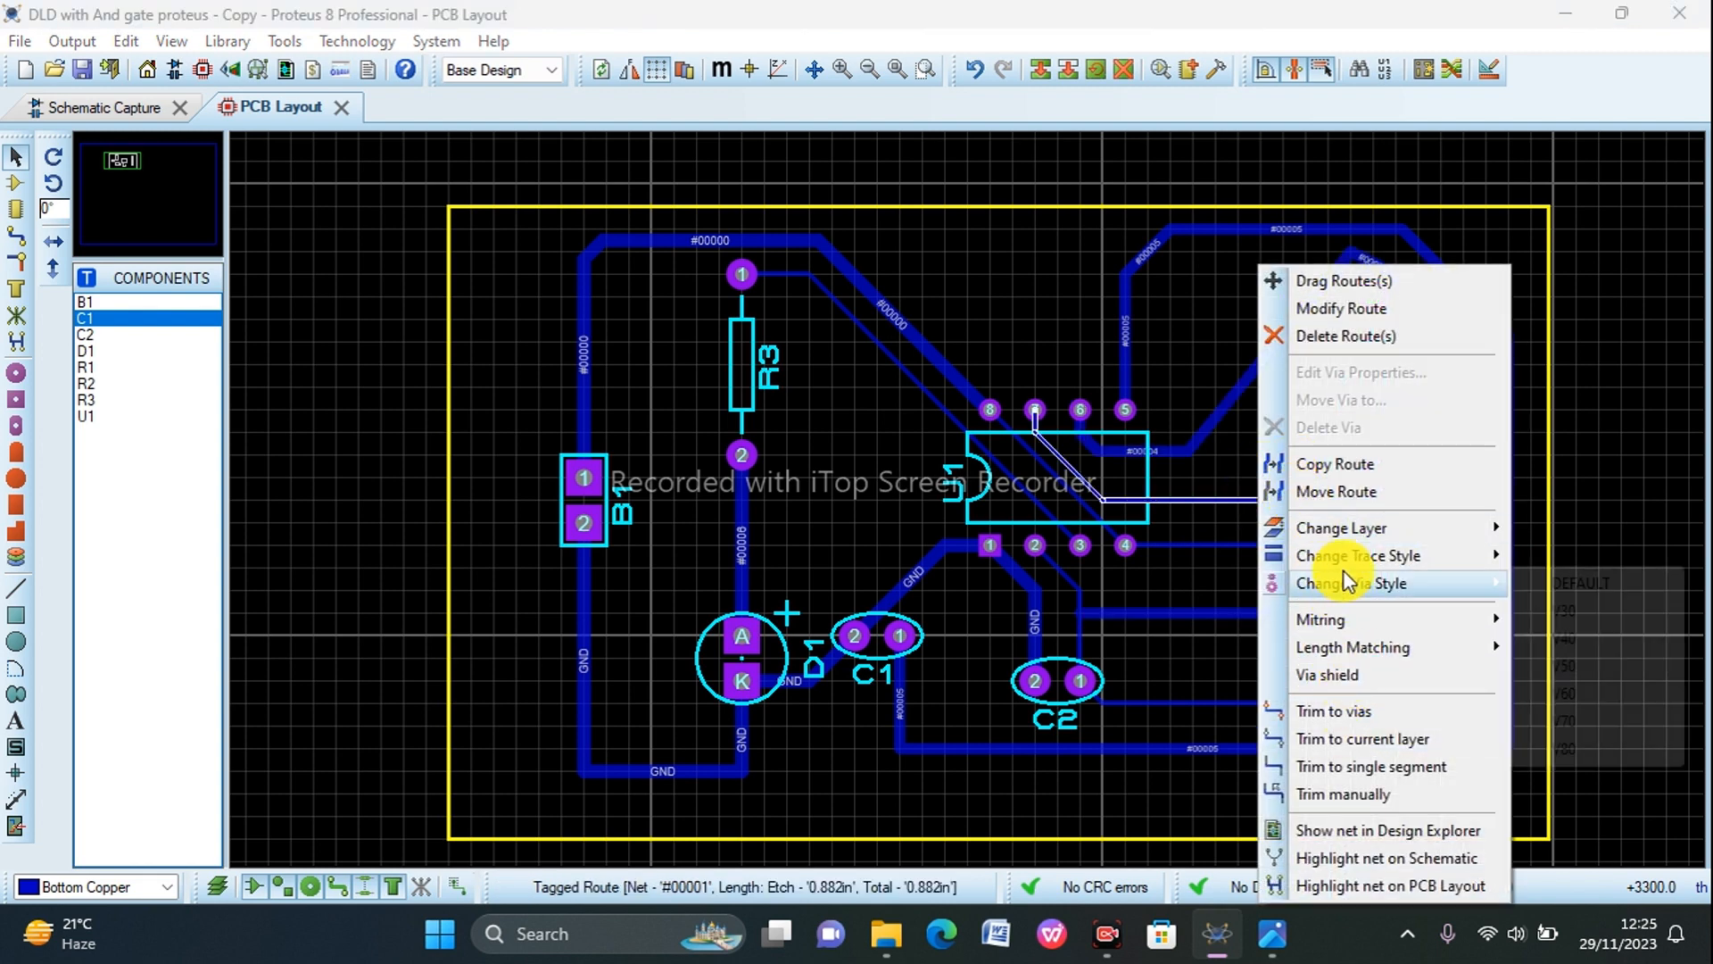
pyautogui.moveTo(1506, 589)
pyautogui.click(1565, 591)
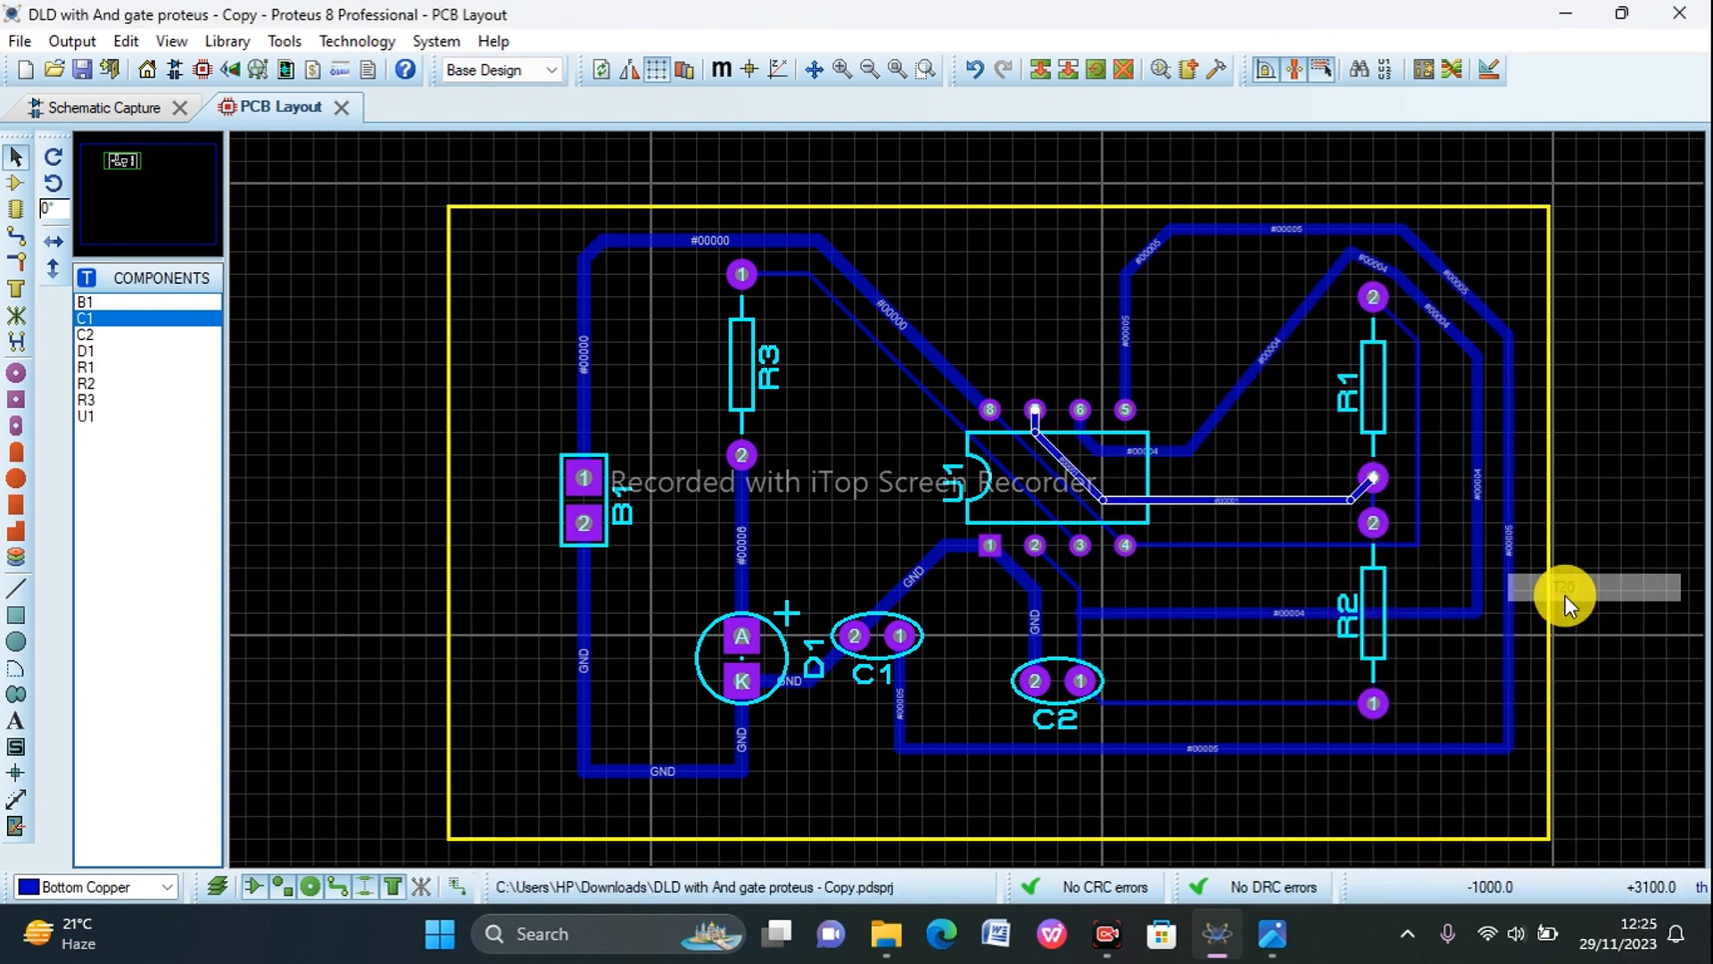
# Step: Try to shift the diagonal U1 pin 8 to pin 4 track away from the pin 7 track, and undo the move
pyautogui.click(1075, 506)
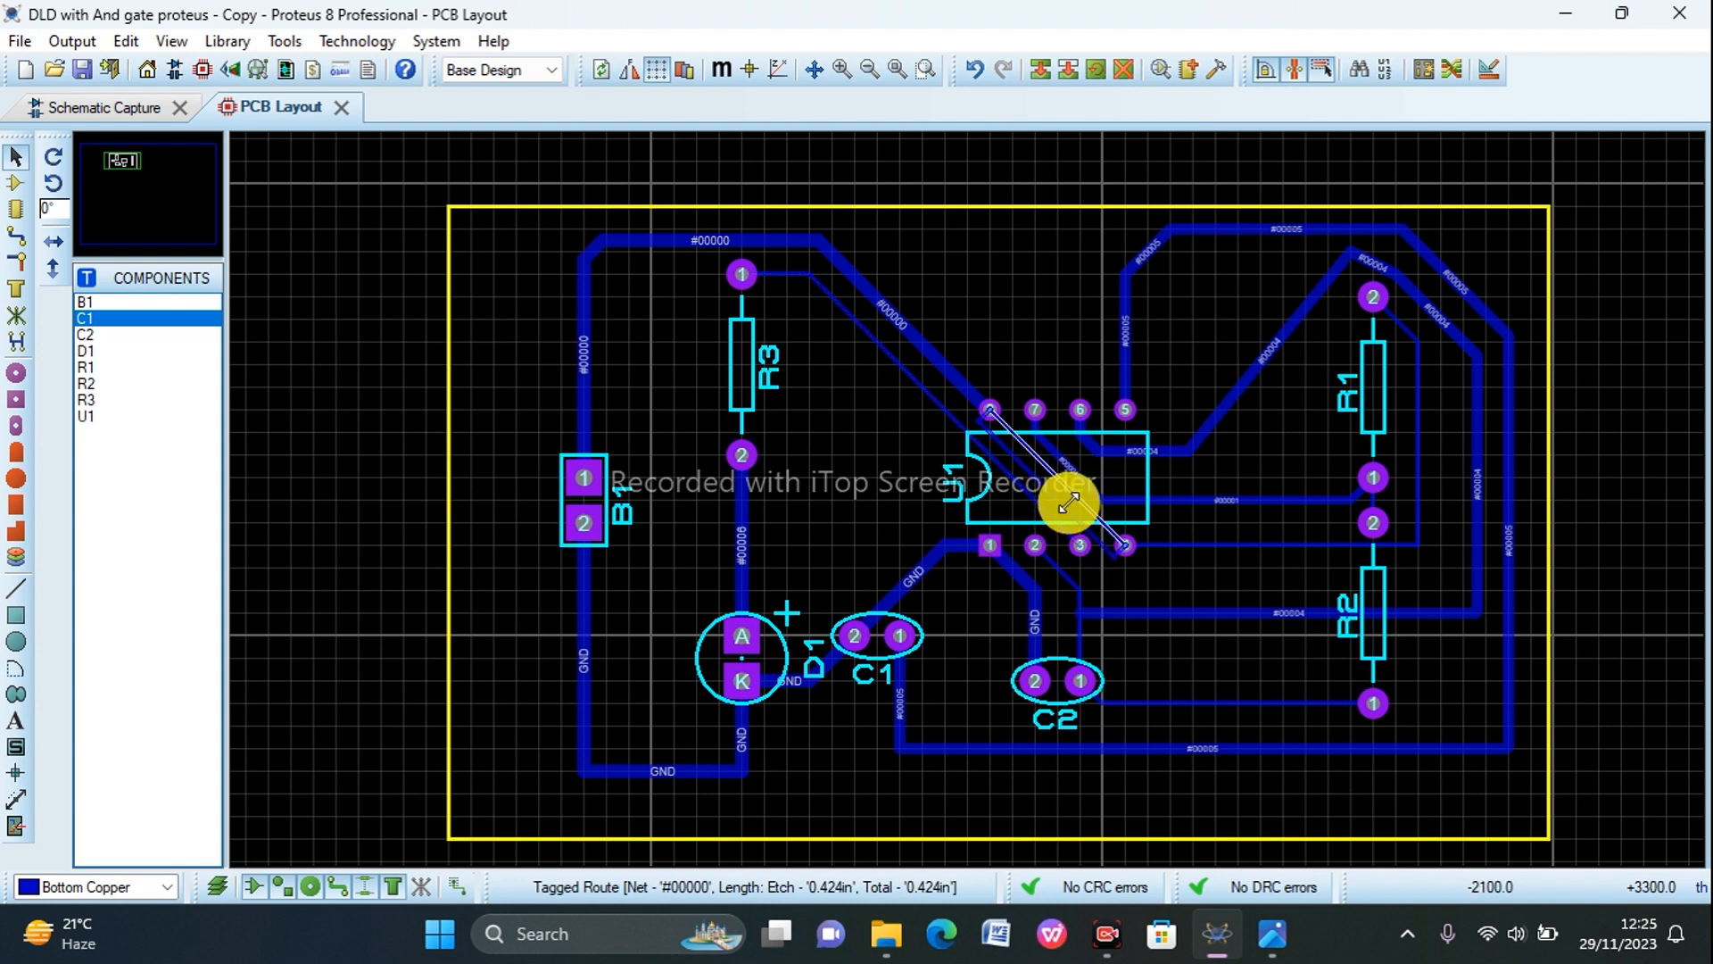
pyautogui.moveTo(1069, 501); pyautogui.dragTo(1069, 502)
pyautogui.click(1040, 360)
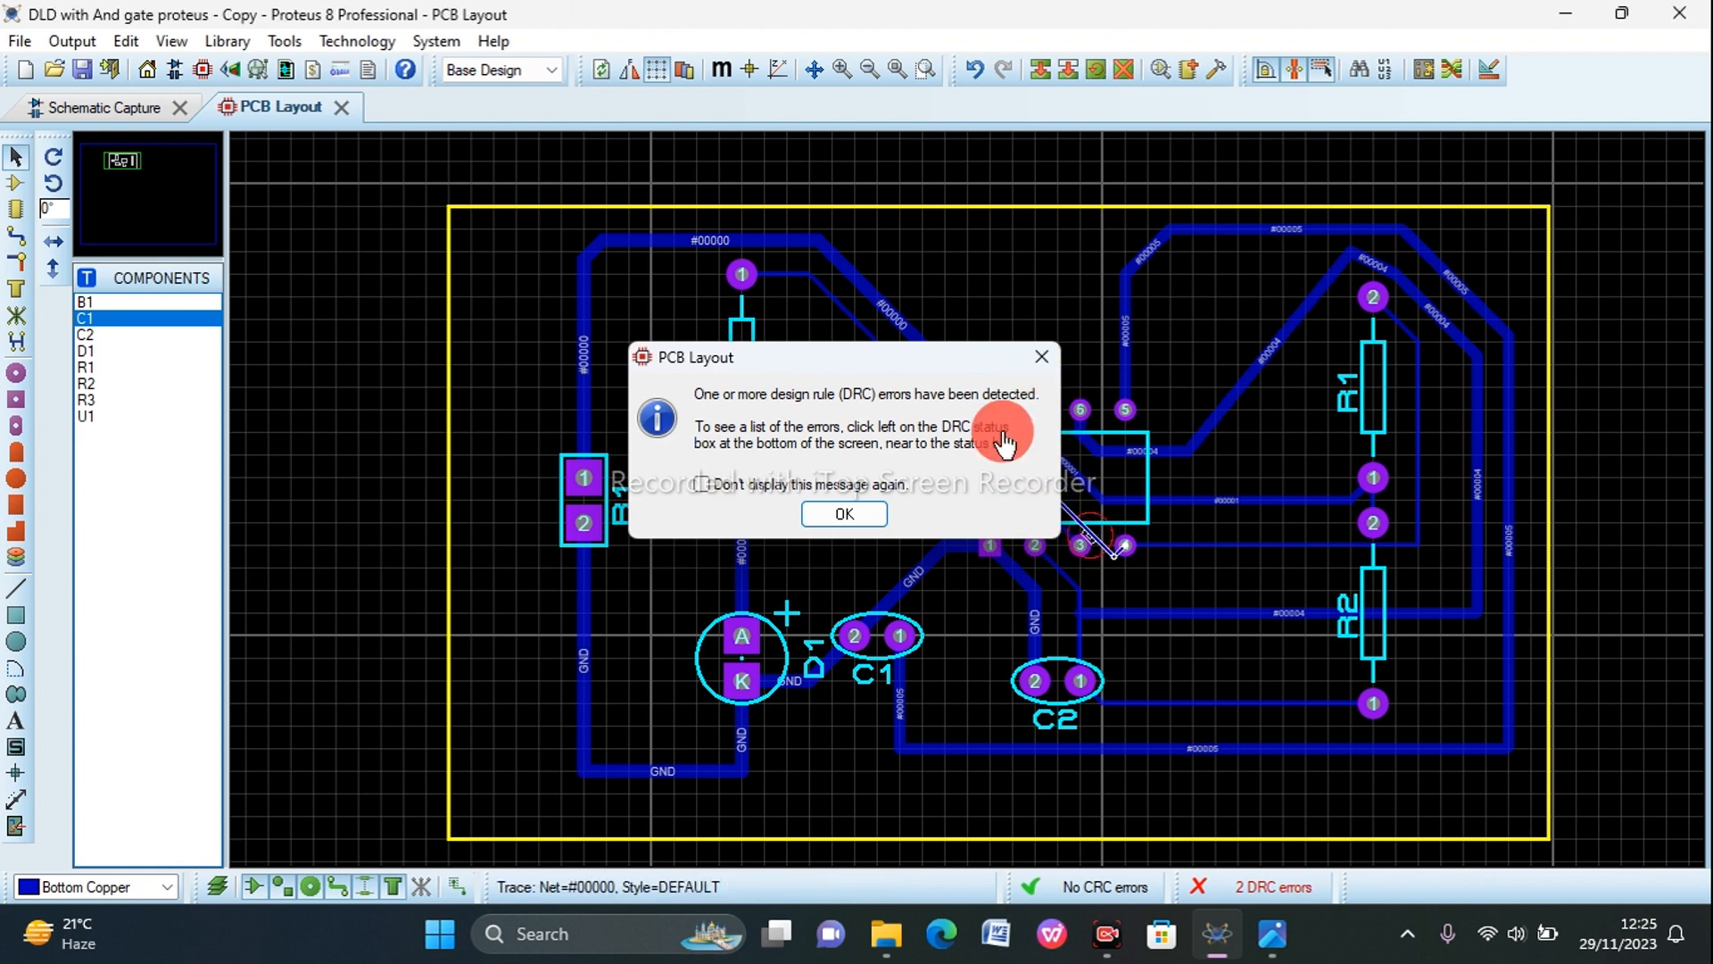
pyautogui.click(1061, 496)
pyautogui.moveTo(1069, 488); pyautogui.dragTo(1060, 496)
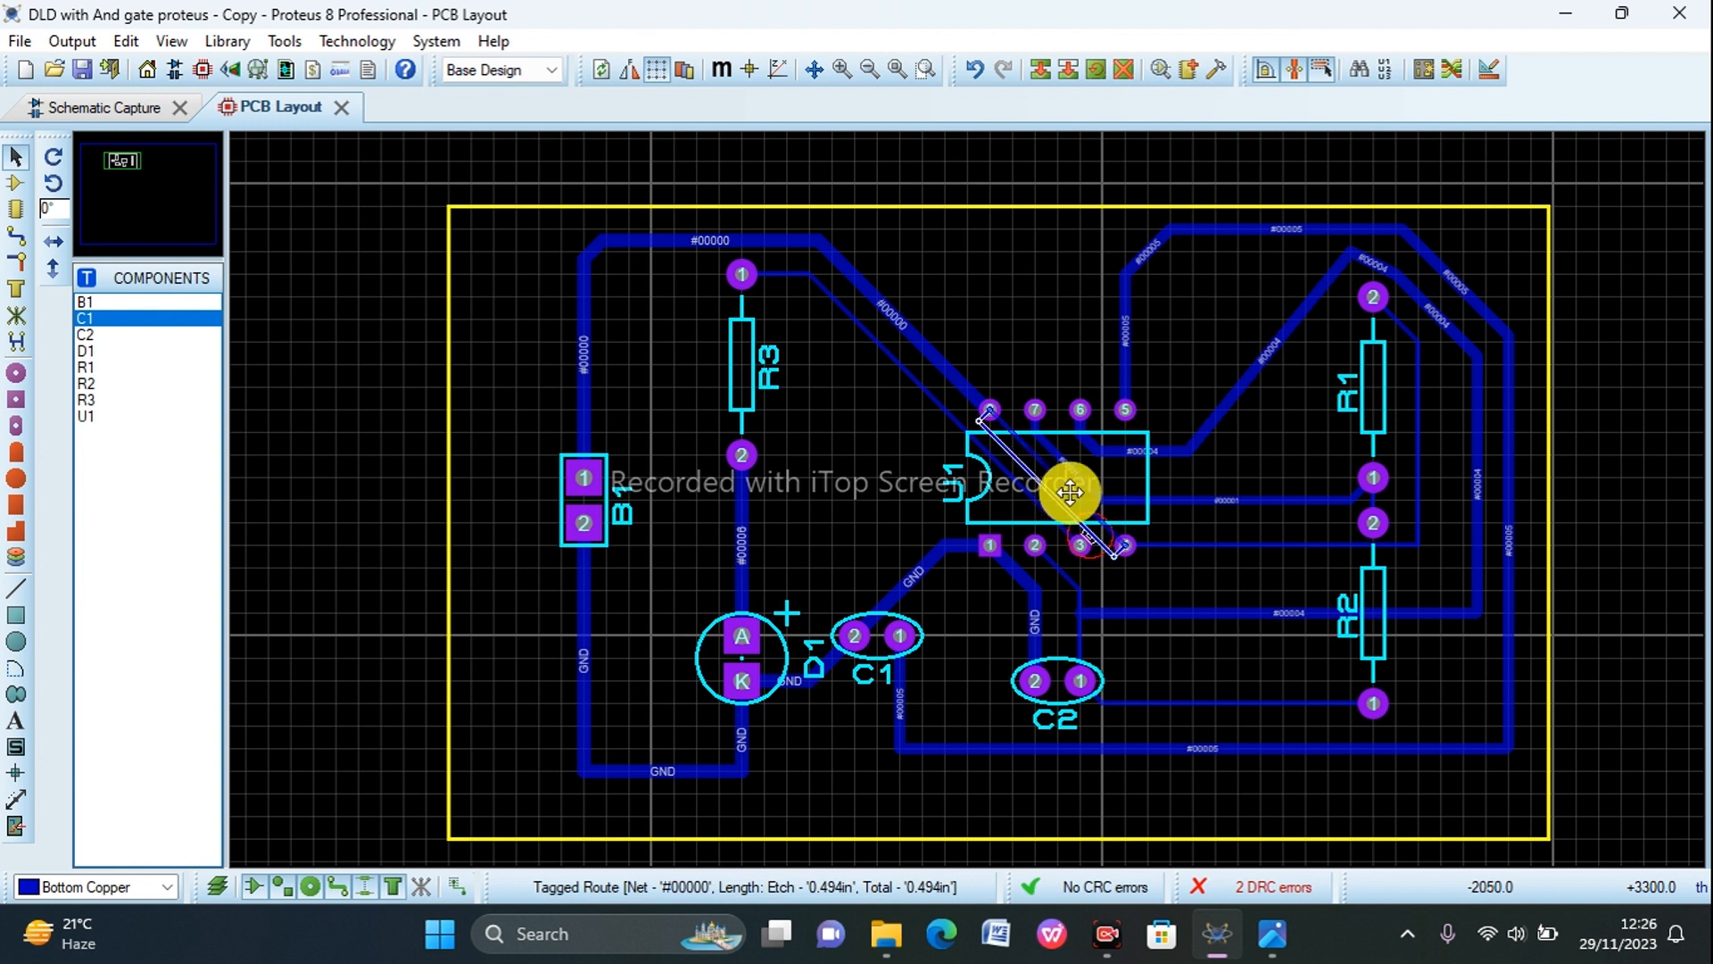
pyautogui.hotkey('ctrl', 'z')
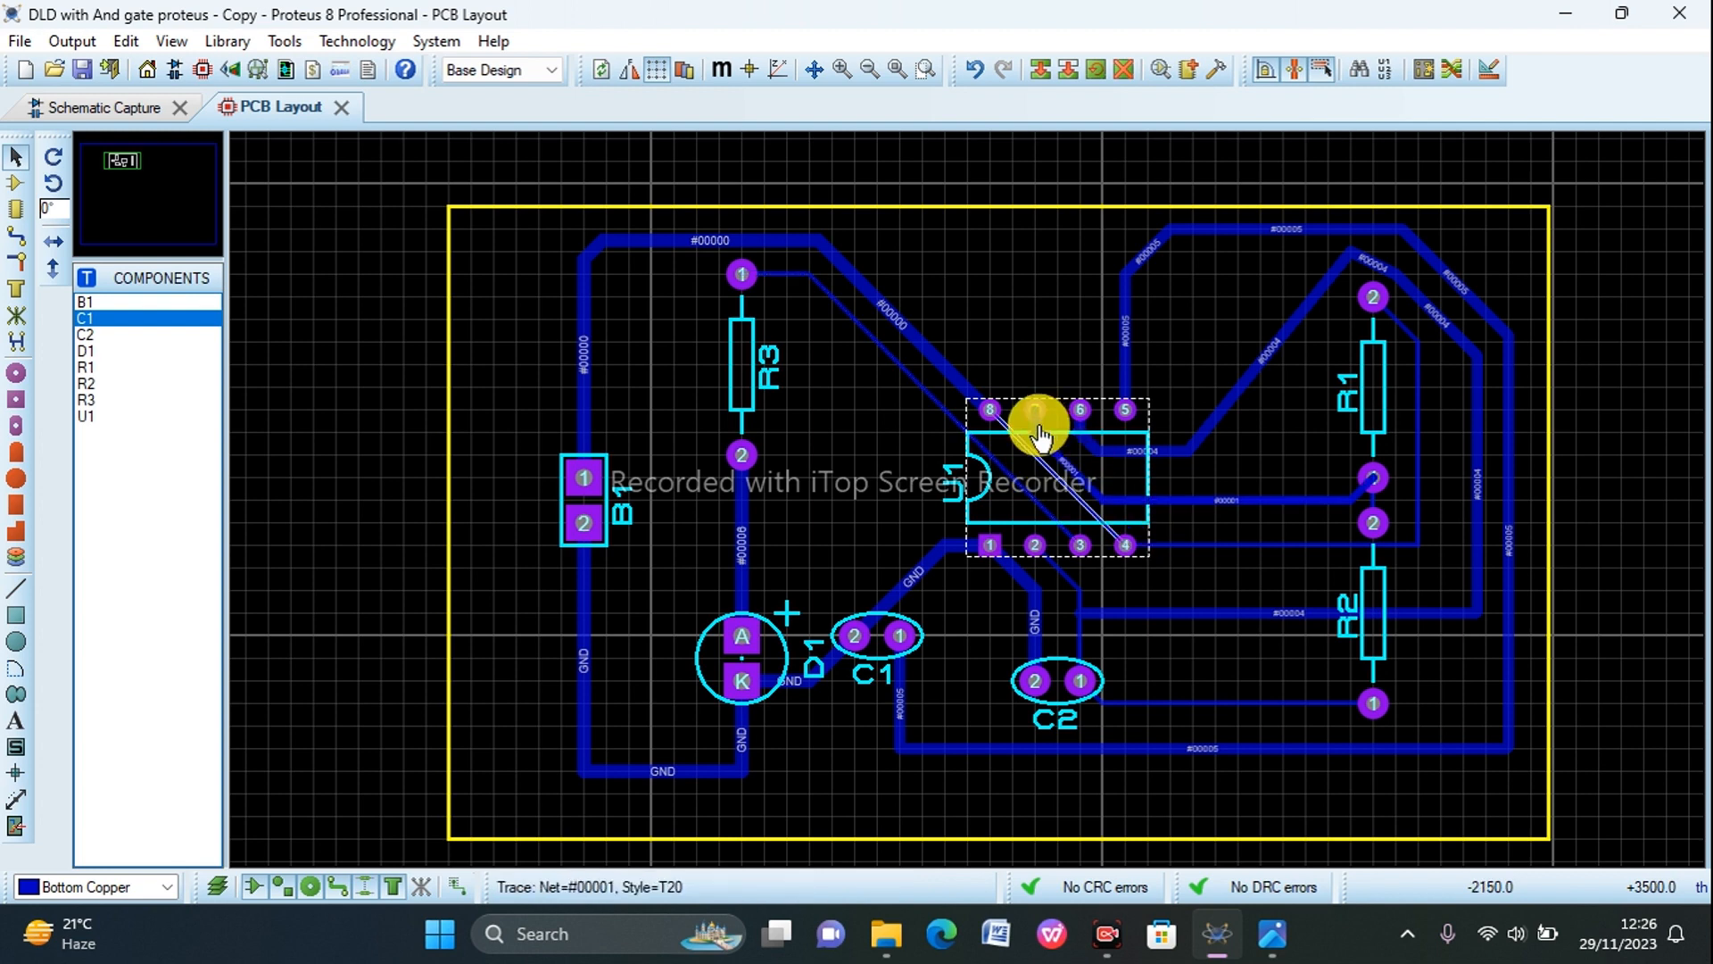
# Step: Set the trace style to T20 for the U1 pin 8 to pin 4 track and to T25 for the R3 pin 1 to U1 pin 3 track
pyautogui.rightClick(1056, 480)
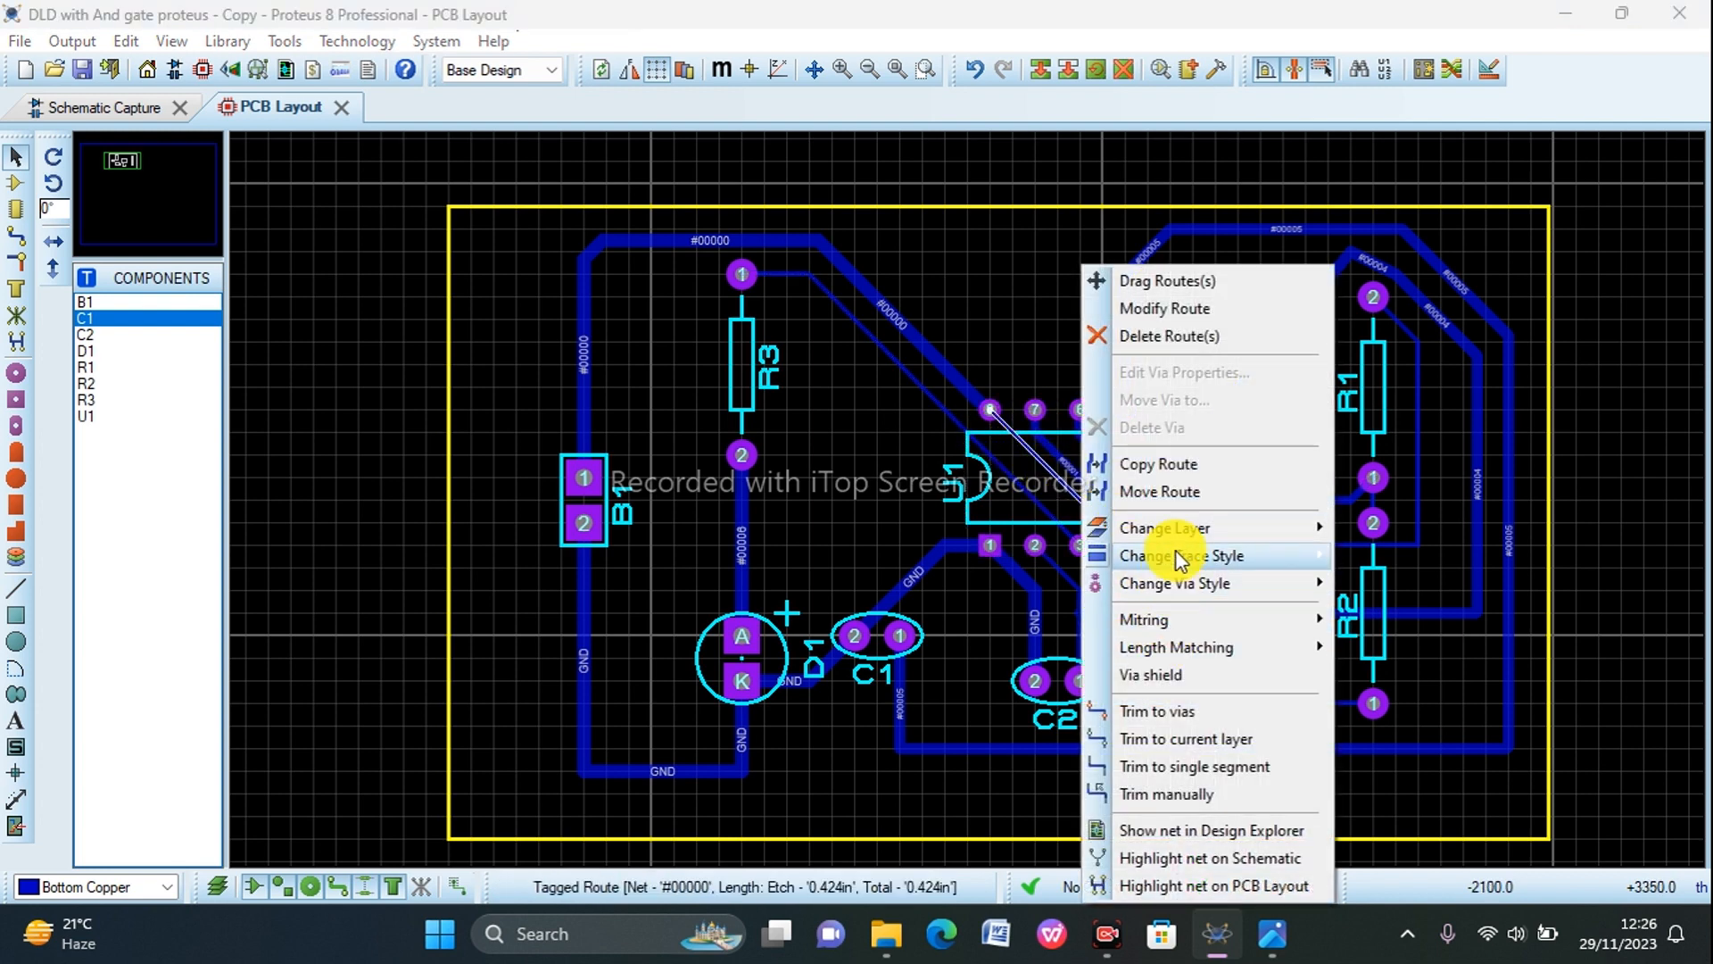
pyautogui.moveTo(1308, 555)
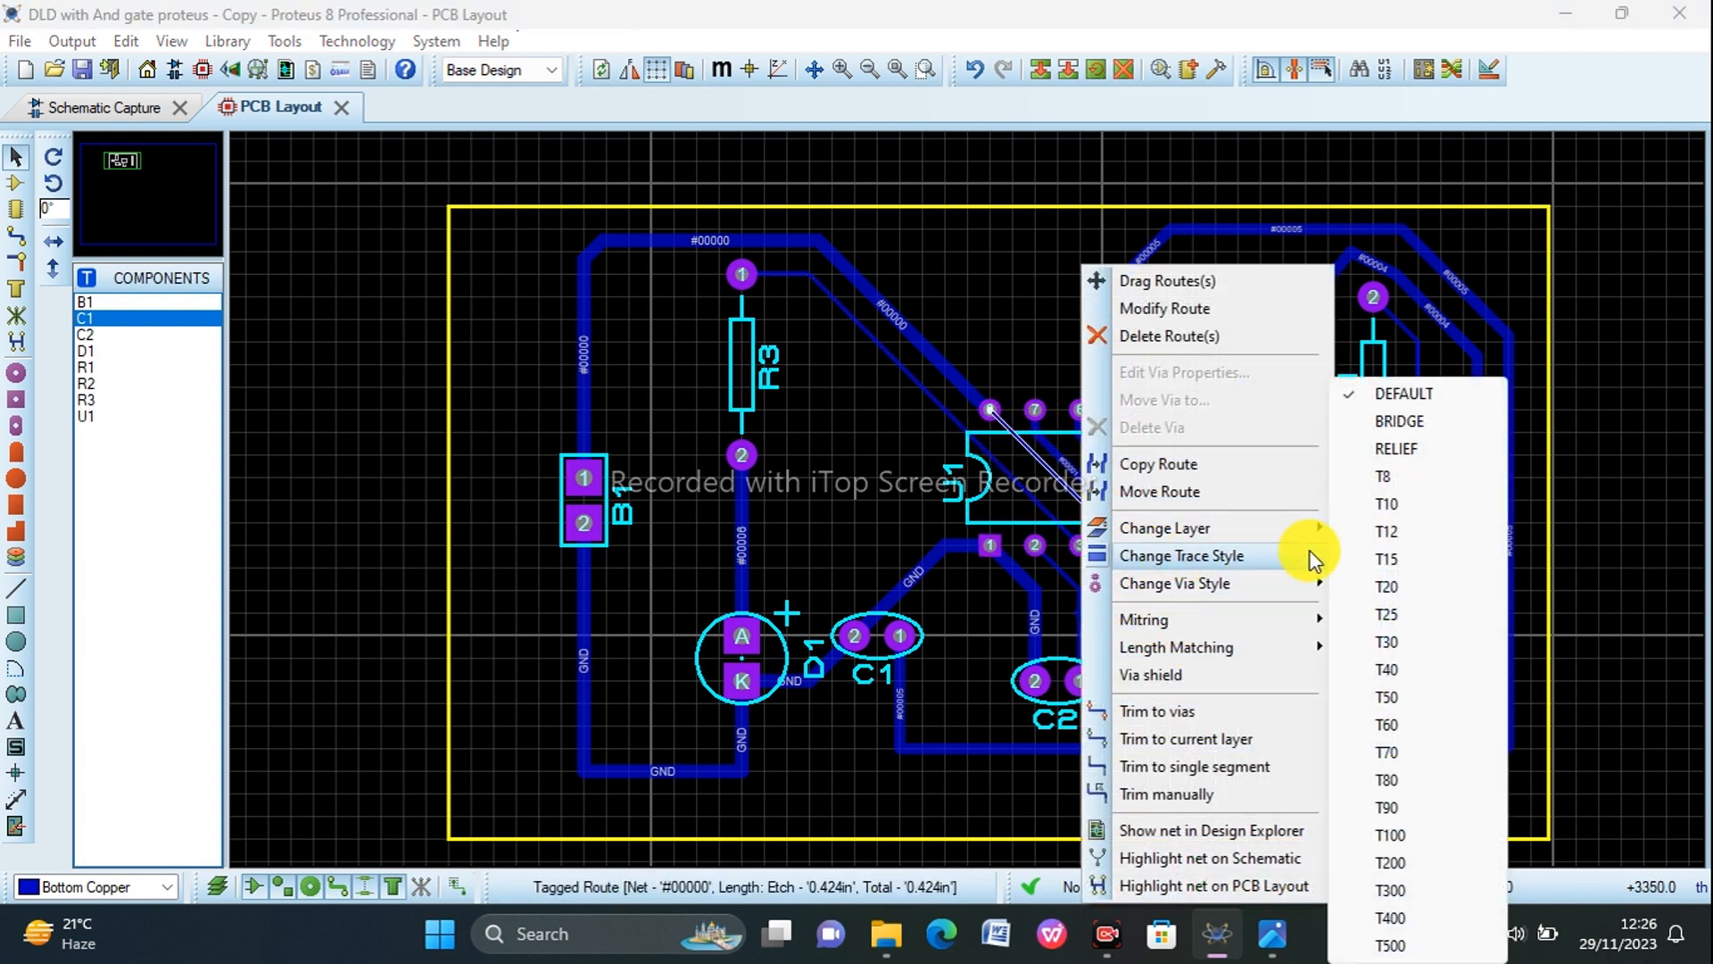
pyautogui.click(1390, 587)
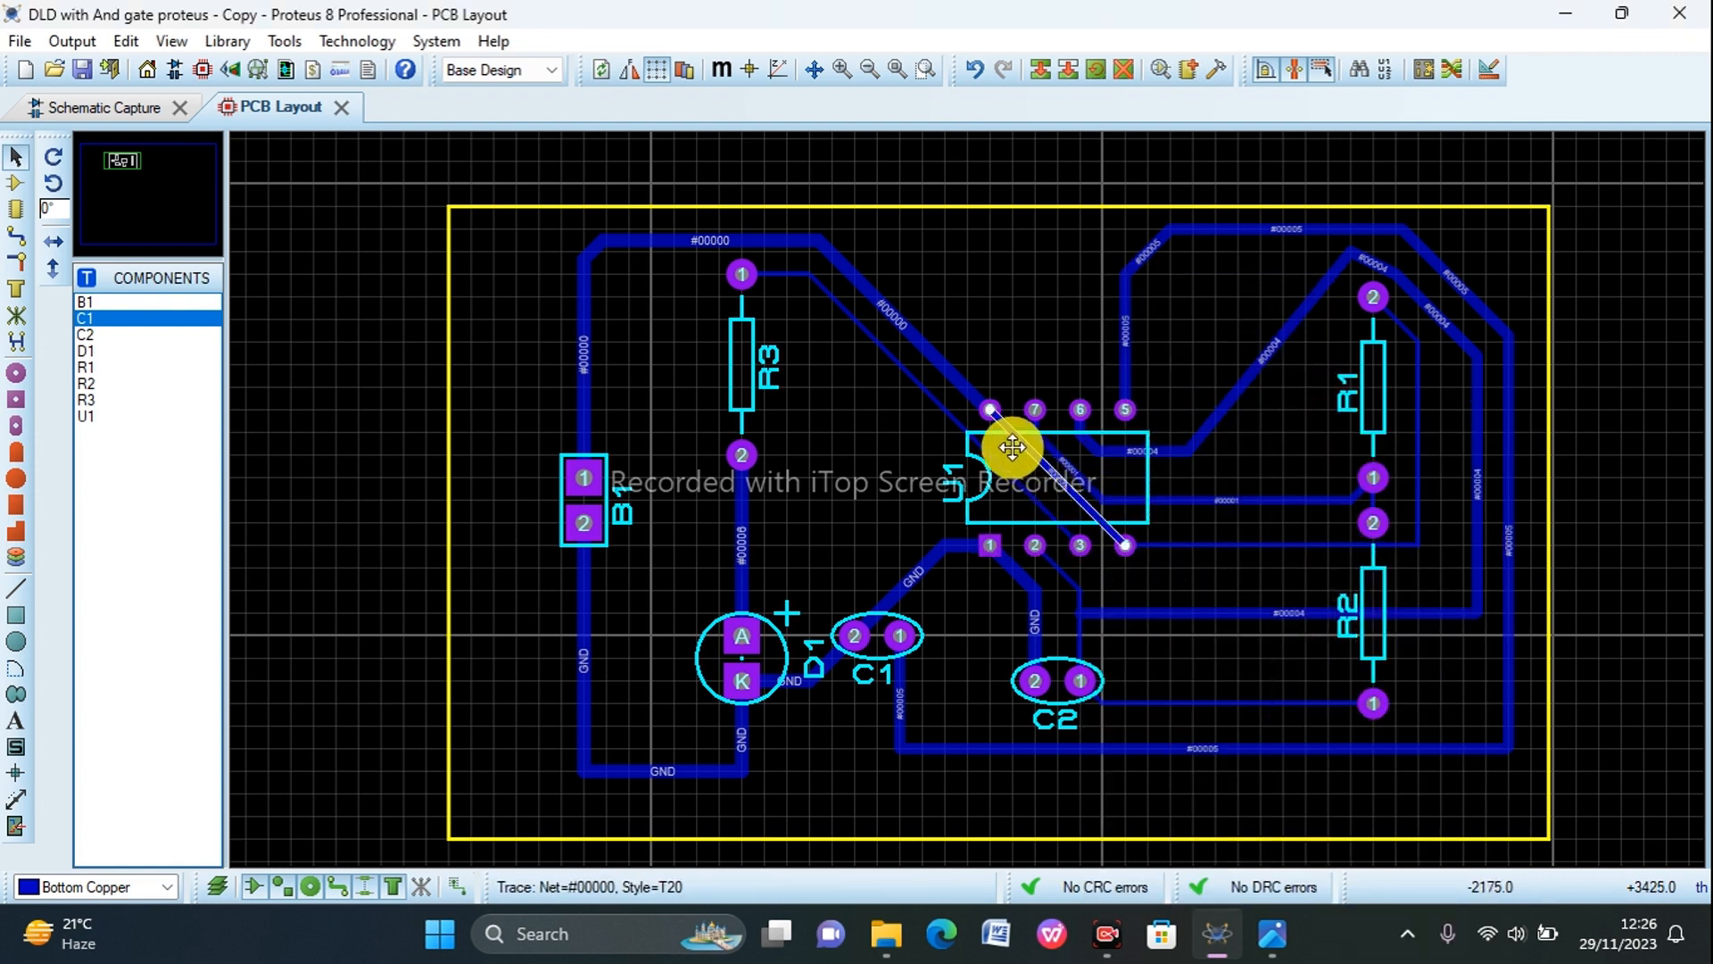
pyautogui.rightClick(1029, 500)
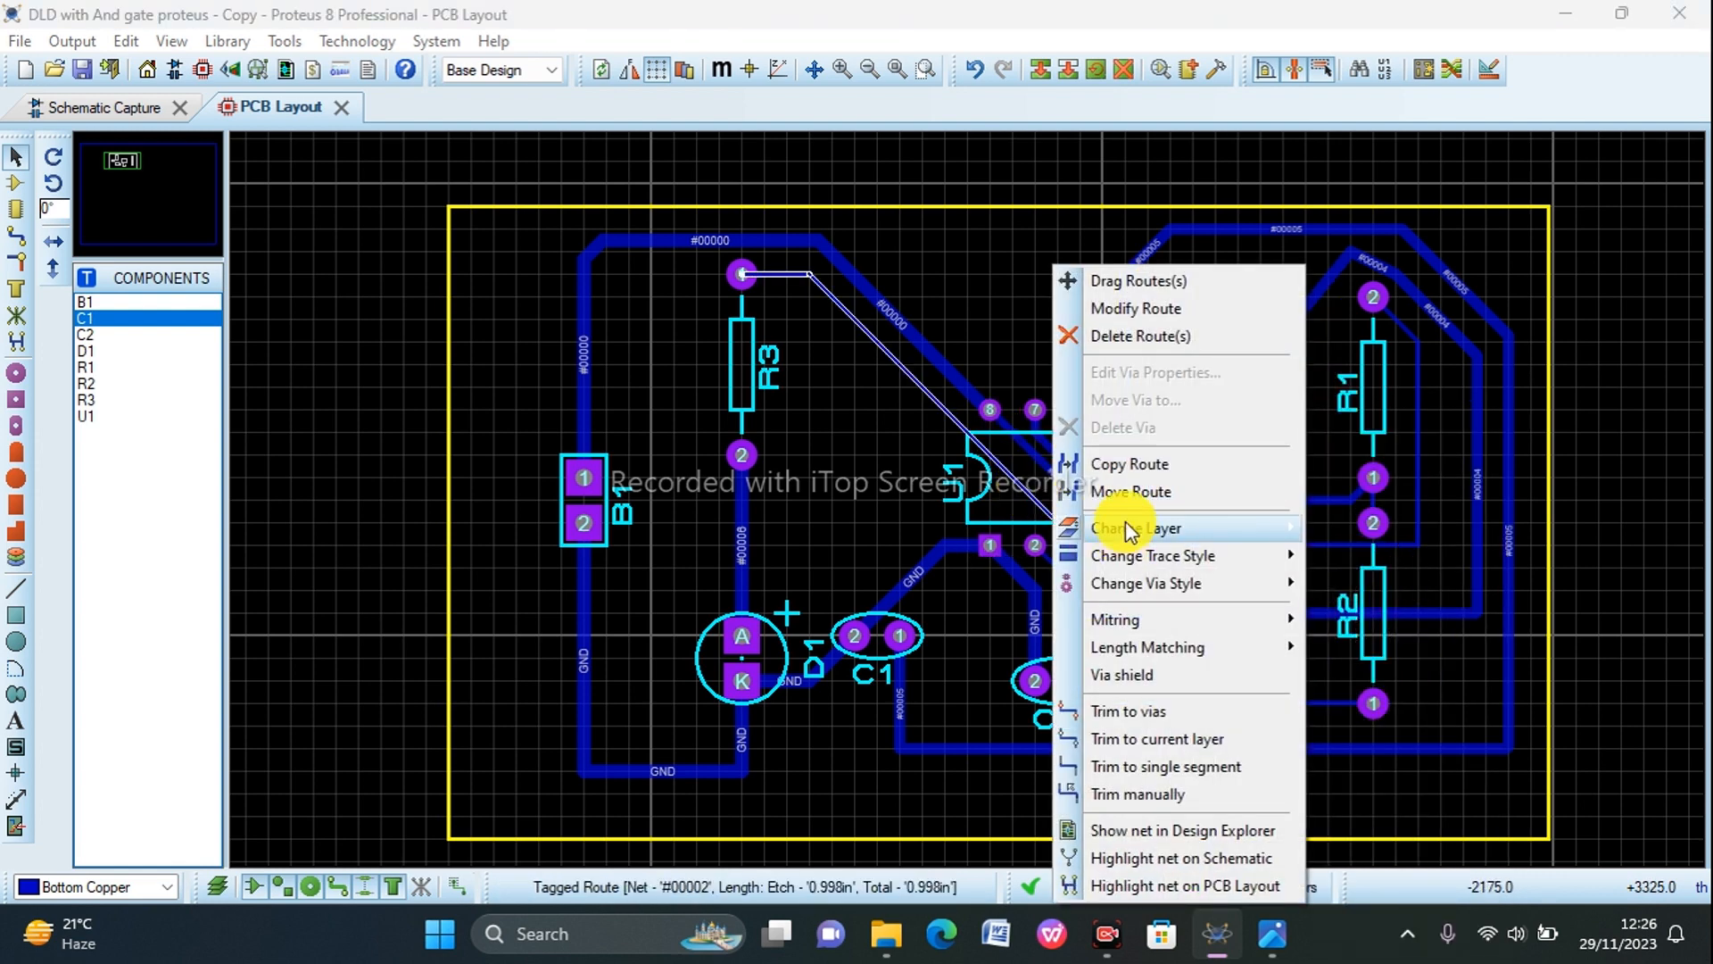
pyautogui.moveTo(1317, 598)
pyautogui.moveTo(1187, 555)
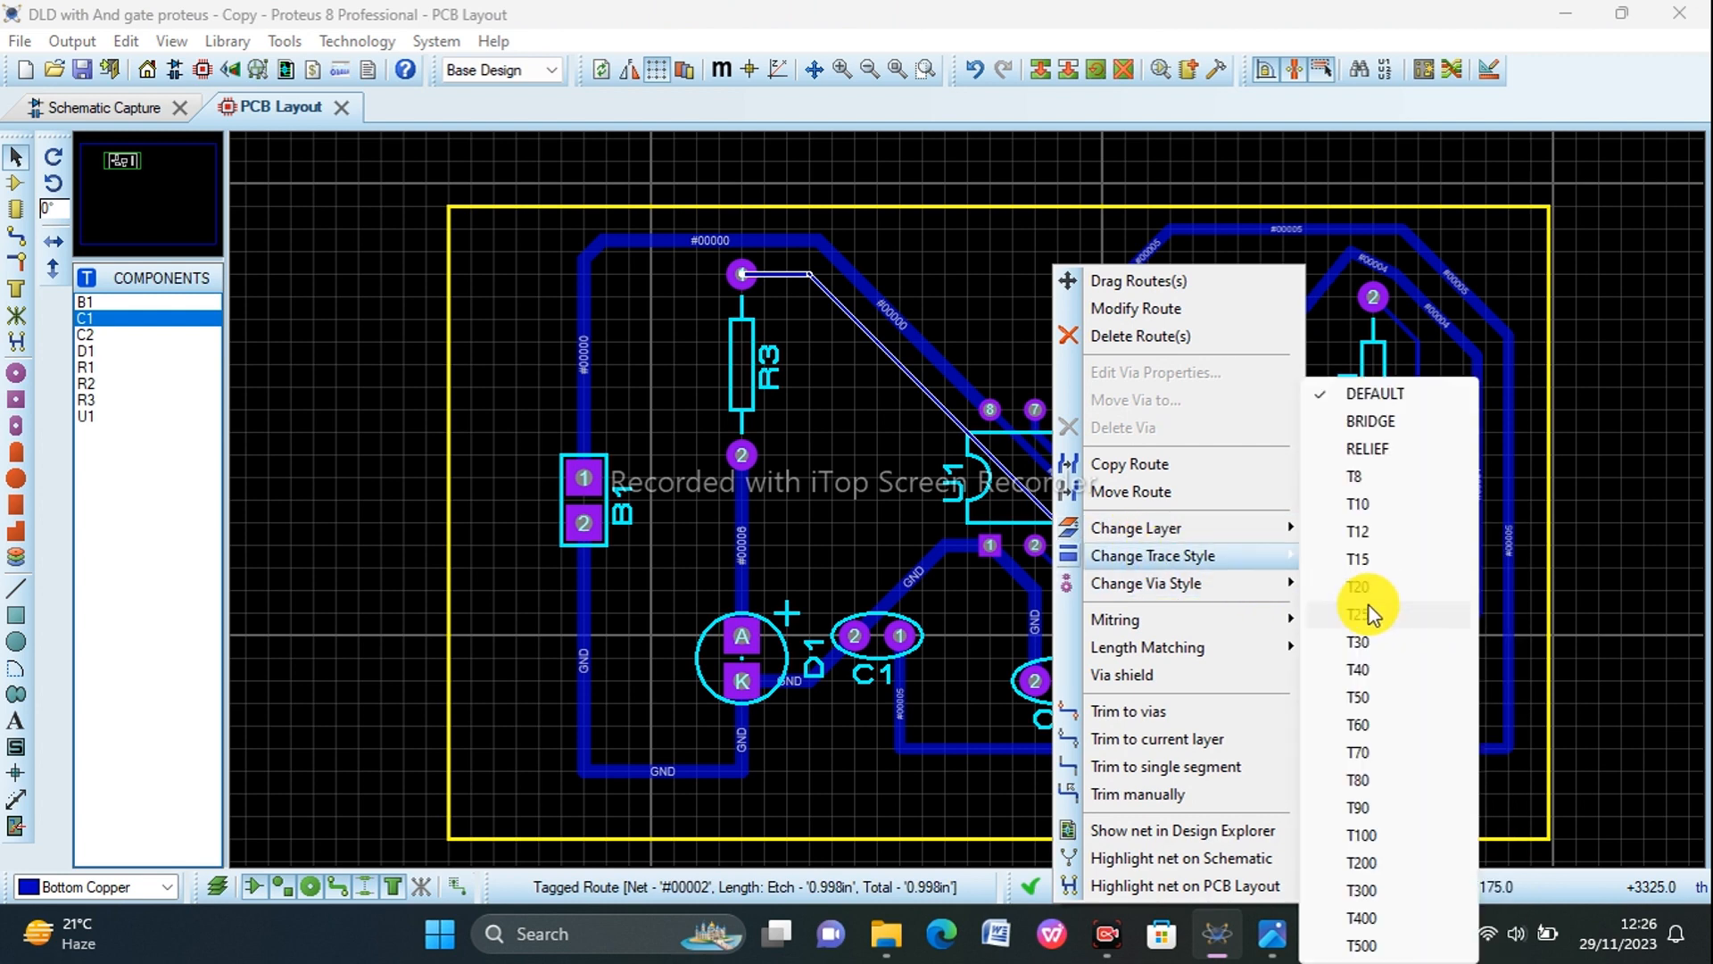
pyautogui.click(1367, 598)
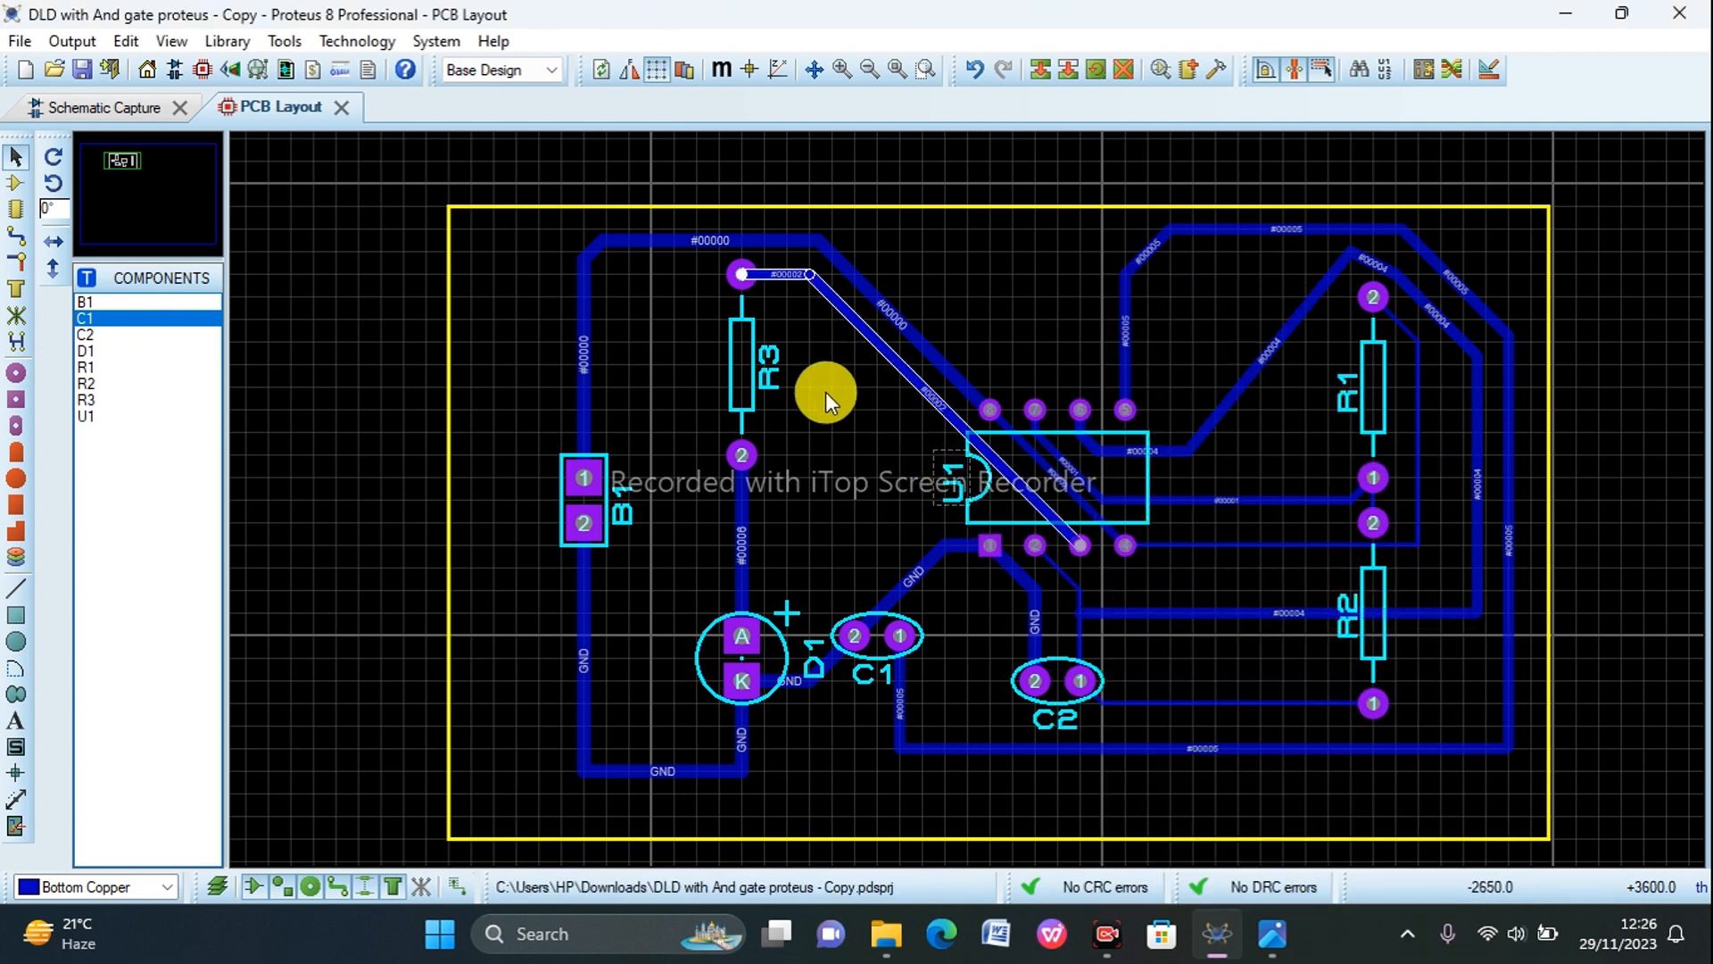
# Step: Change the trace style of the short track from U1 pin 2 to the junction above C2 pin 1 to T25
pyautogui.rightClick(1067, 578)
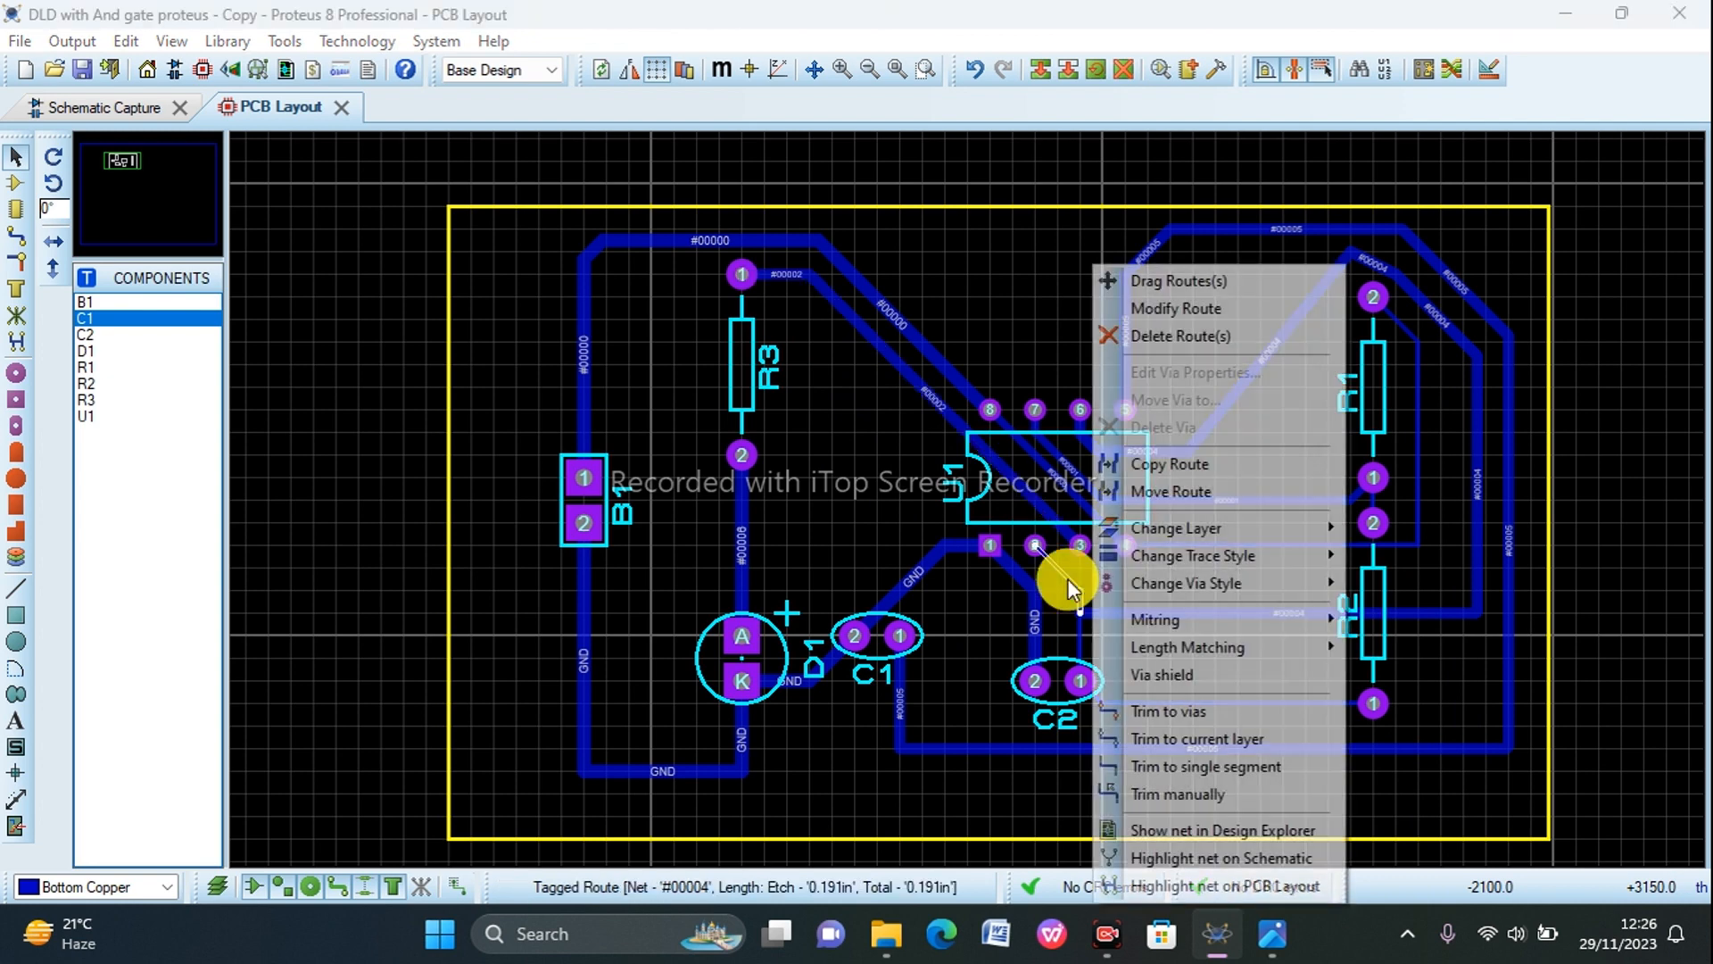
pyautogui.moveTo(1160, 554)
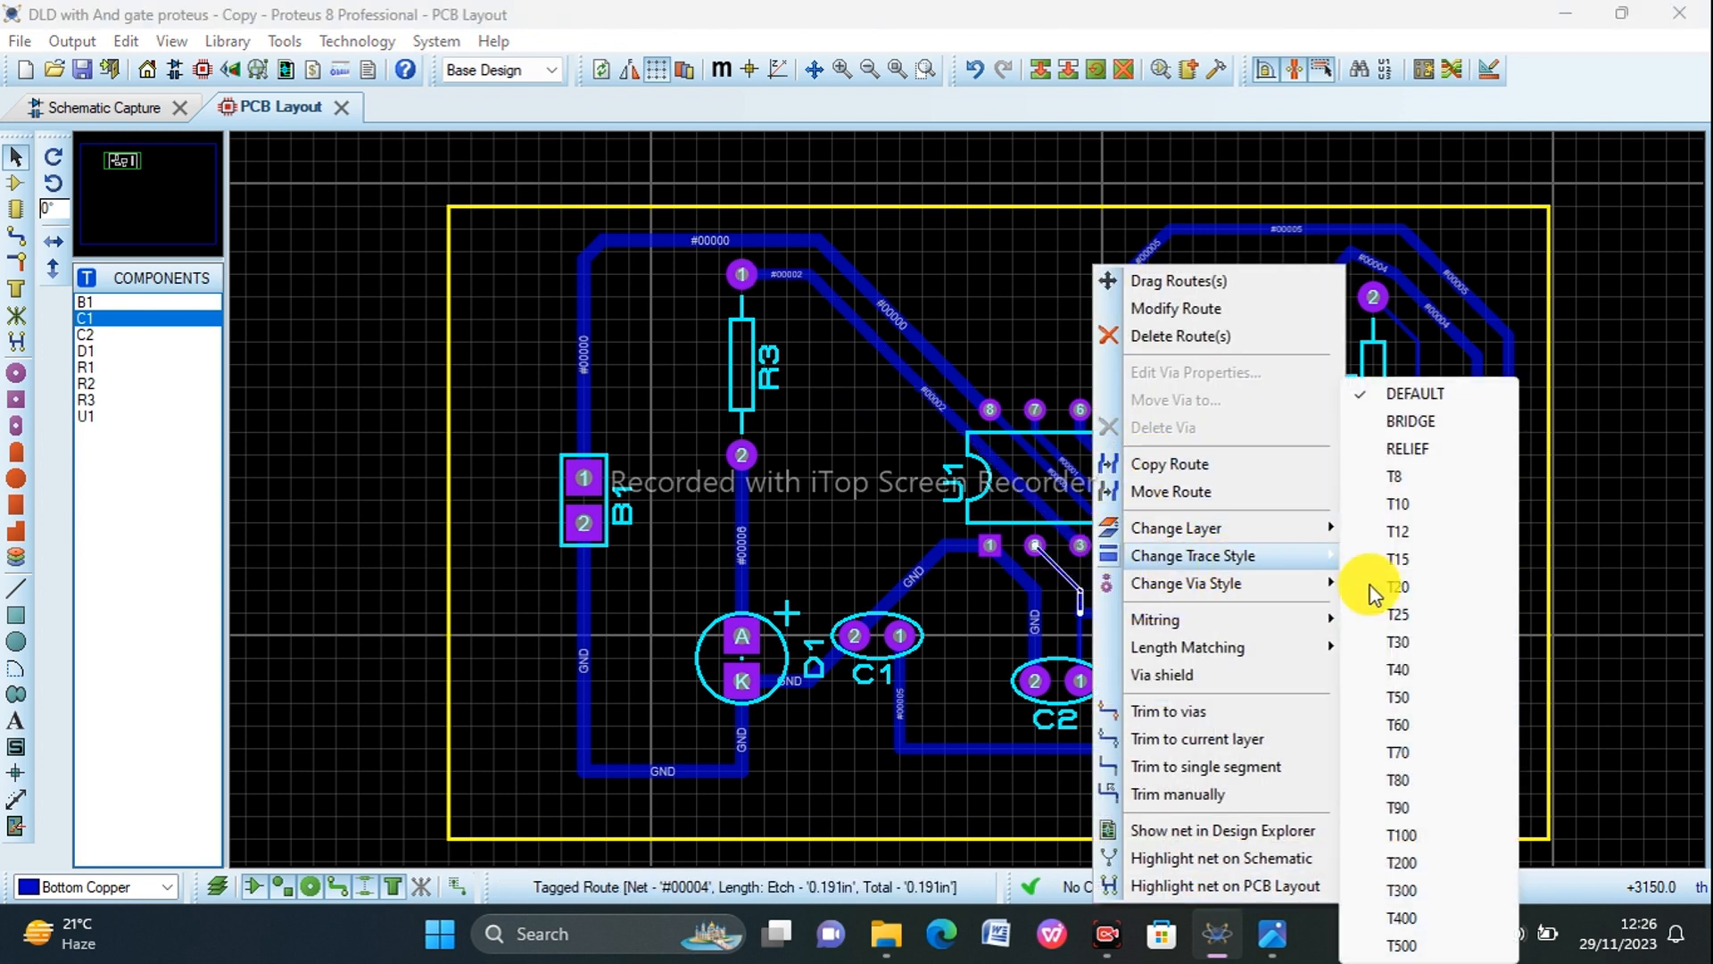
pyautogui.click(1407, 614)
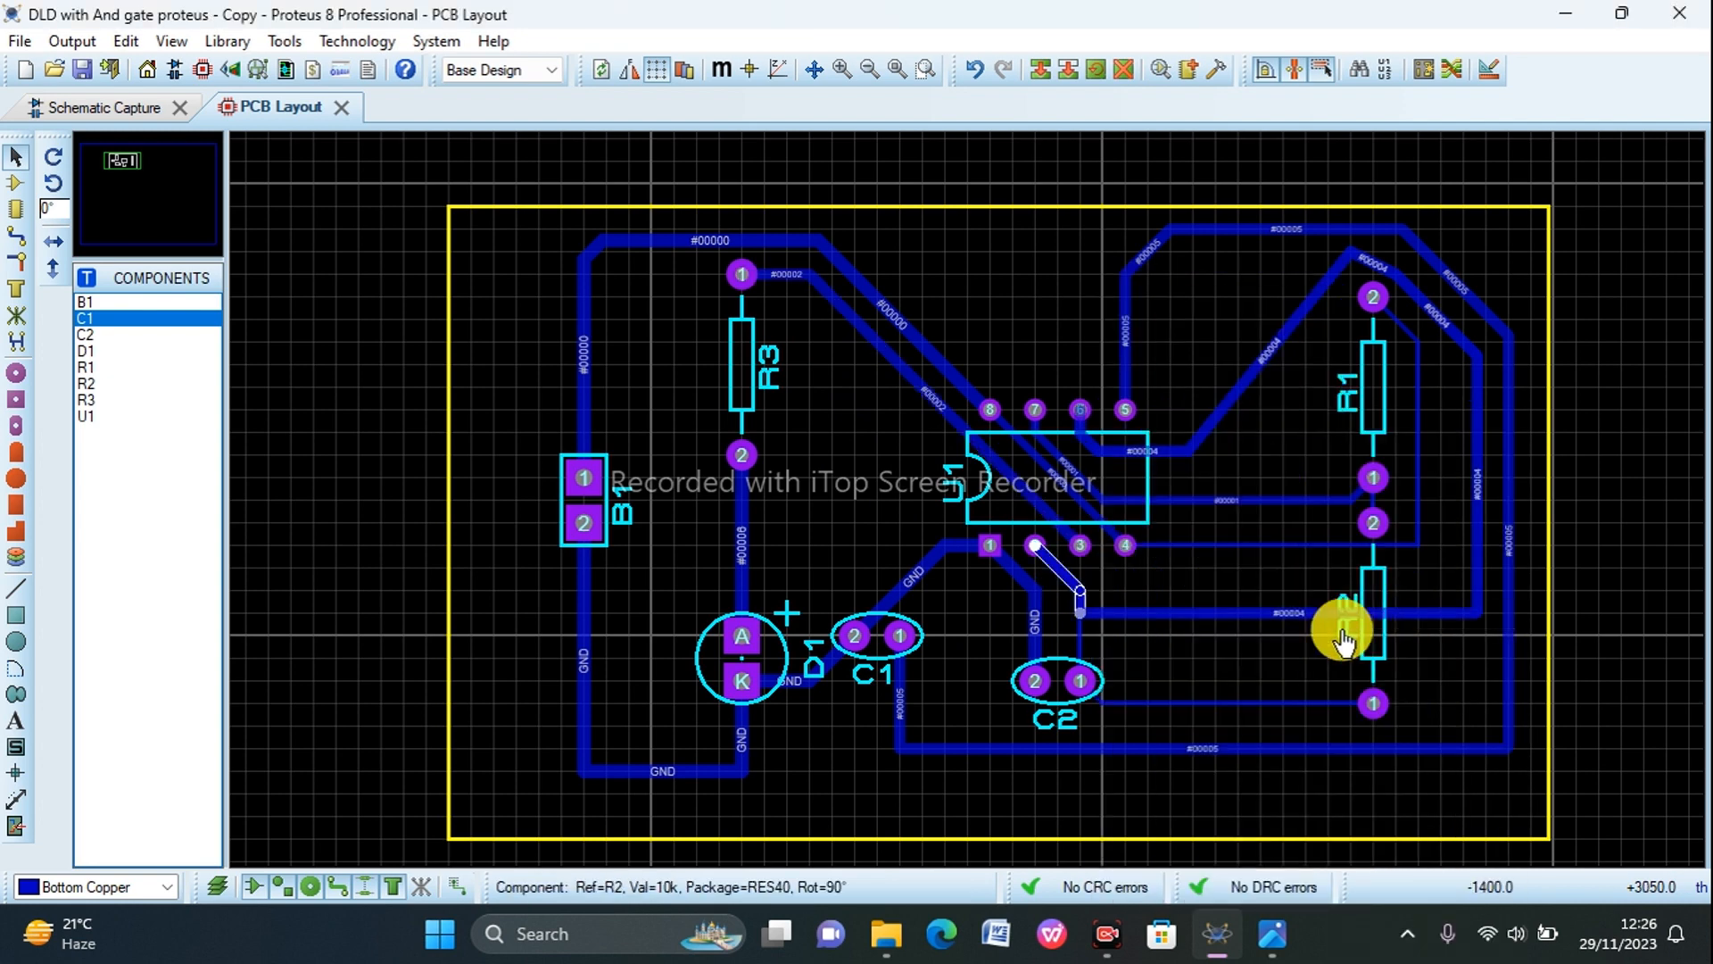
# Step: Set the trace style to T25 for the short track above C2 pin 1 and the track from C2 pin 1 to R2 pin 1
pyautogui.rightClick(1079, 637)
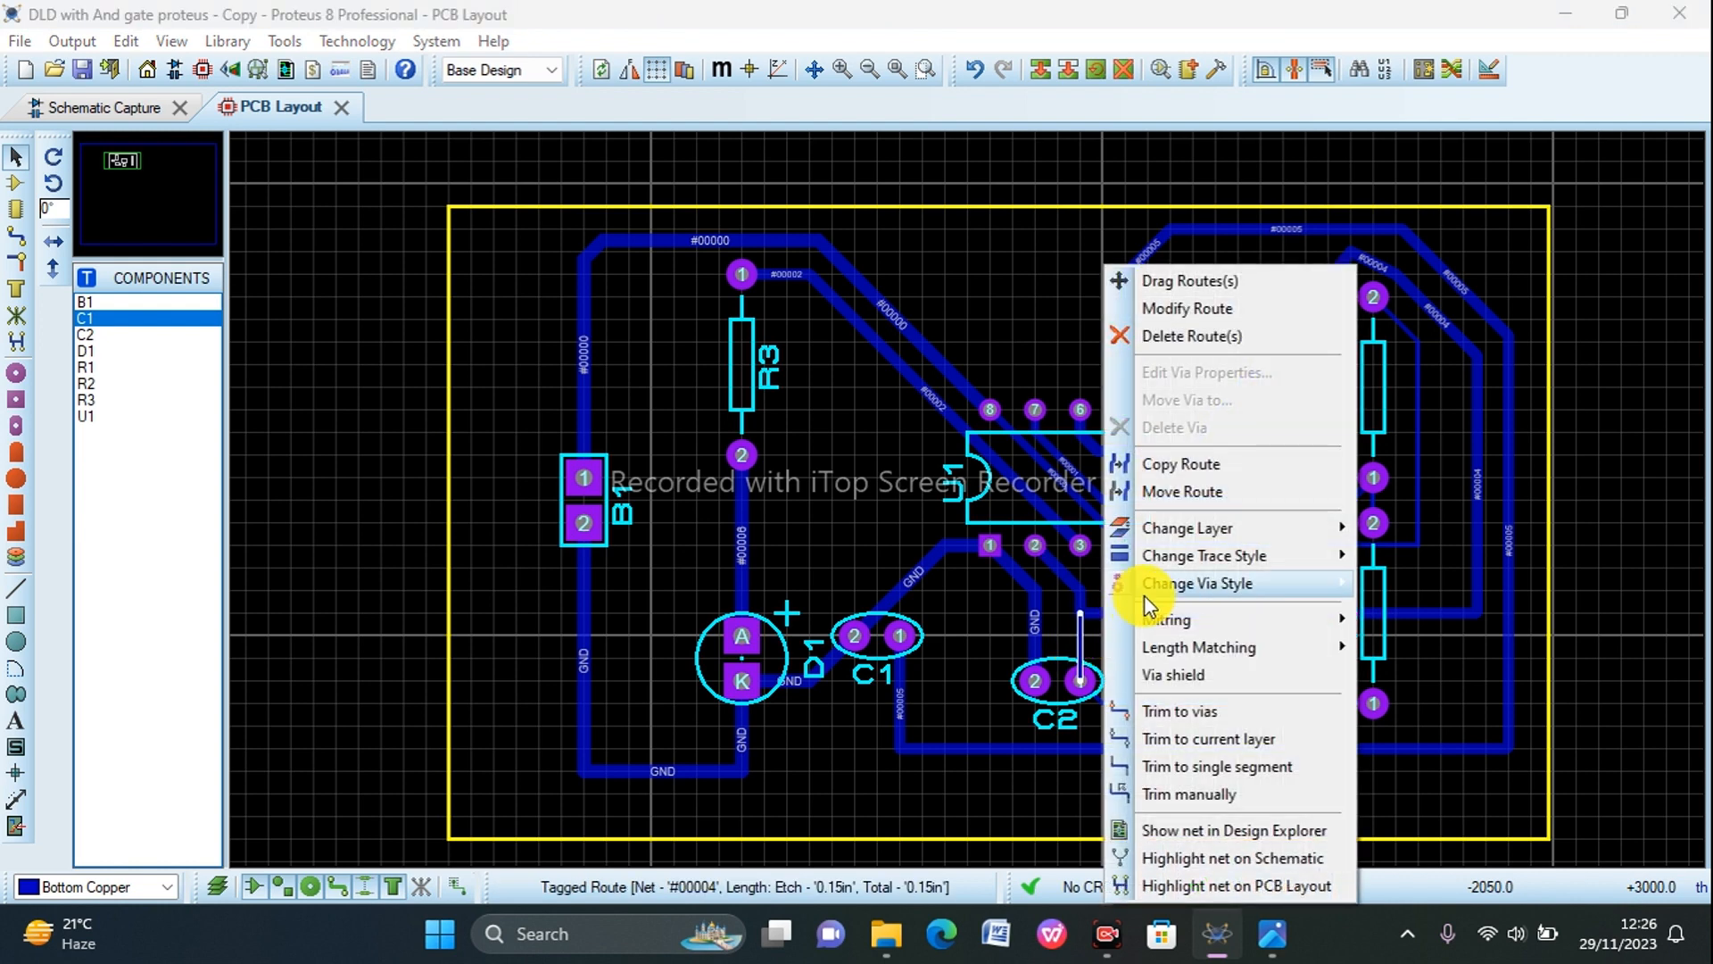
pyautogui.moveTo(1240, 557)
pyautogui.click(1392, 615)
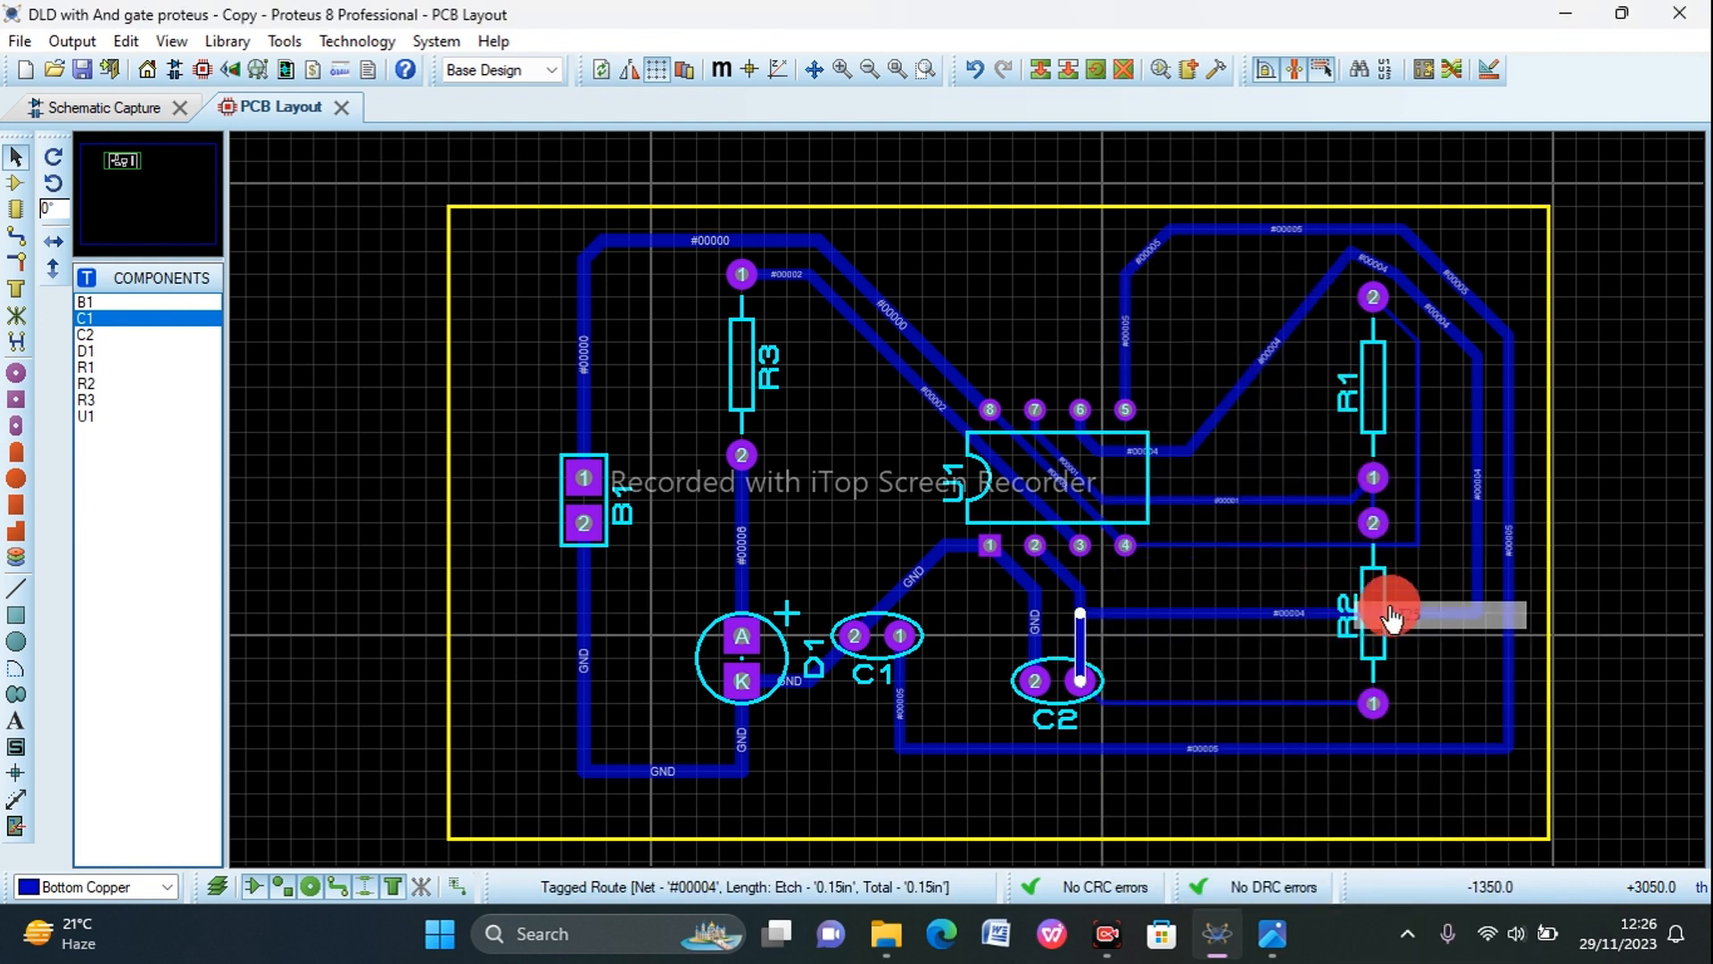
pyautogui.rightClick(1249, 702)
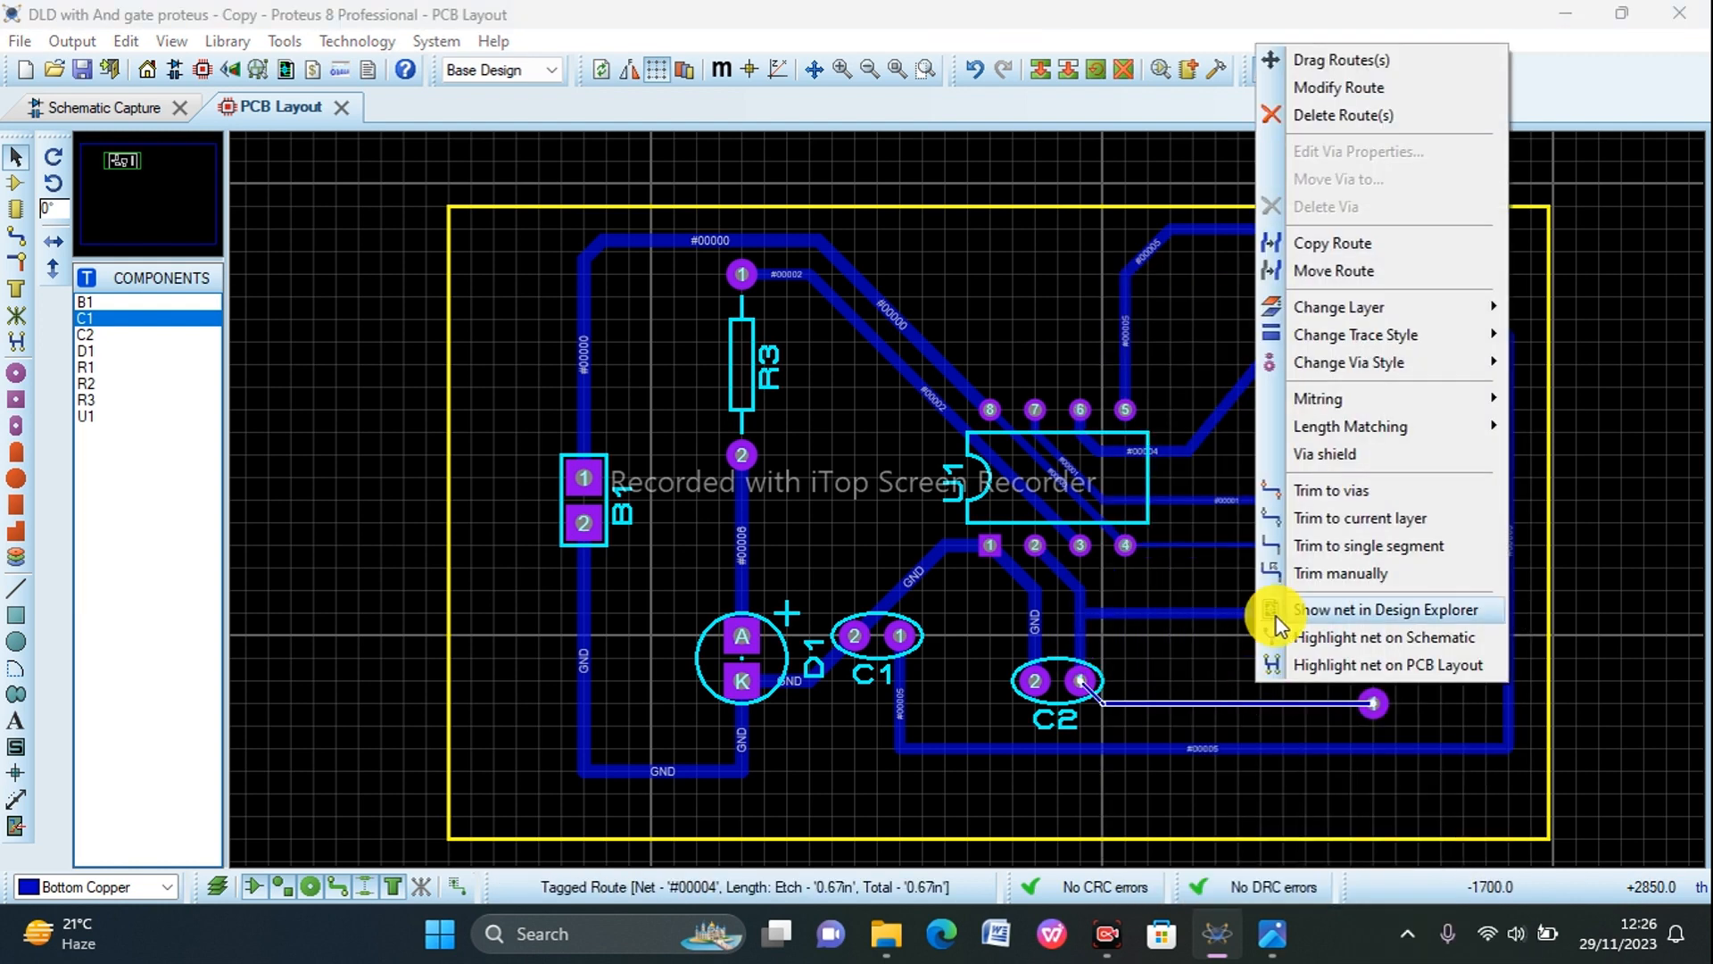
pyautogui.moveTo(1352, 334)
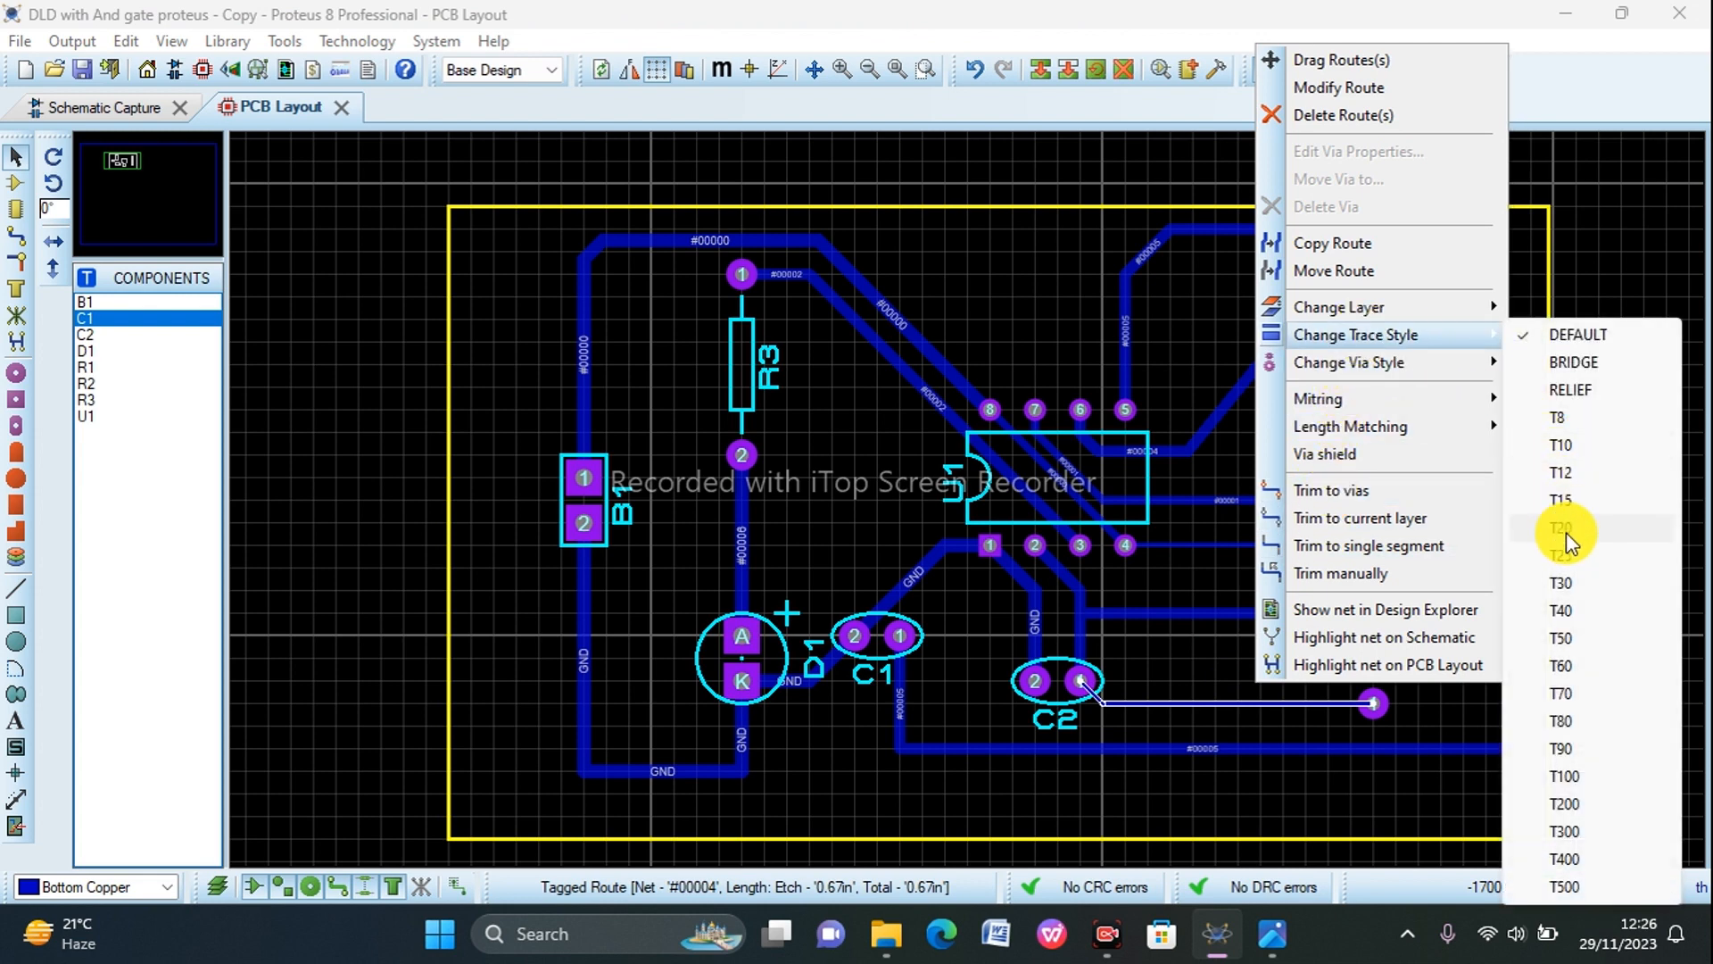
pyautogui.click(1566, 557)
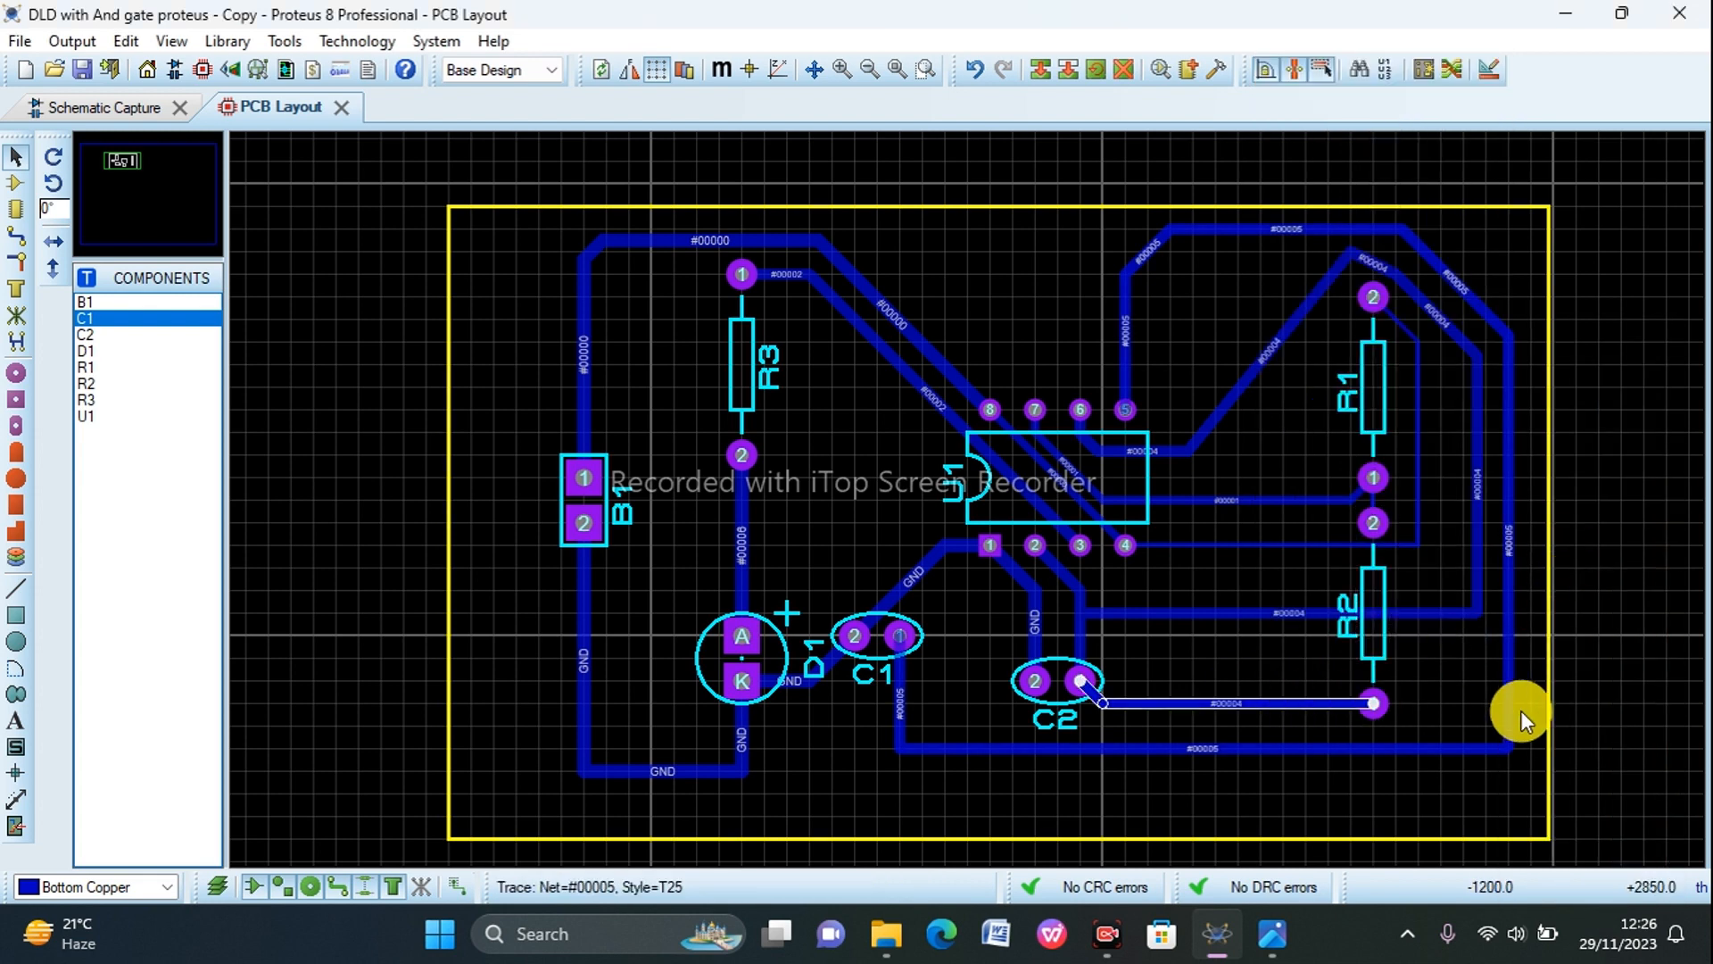
# Step: Change the trace style of the U1 pin 4 to R1 pin 2 track to T25 and dismiss the design-rule message
pyautogui.click(1421, 482)
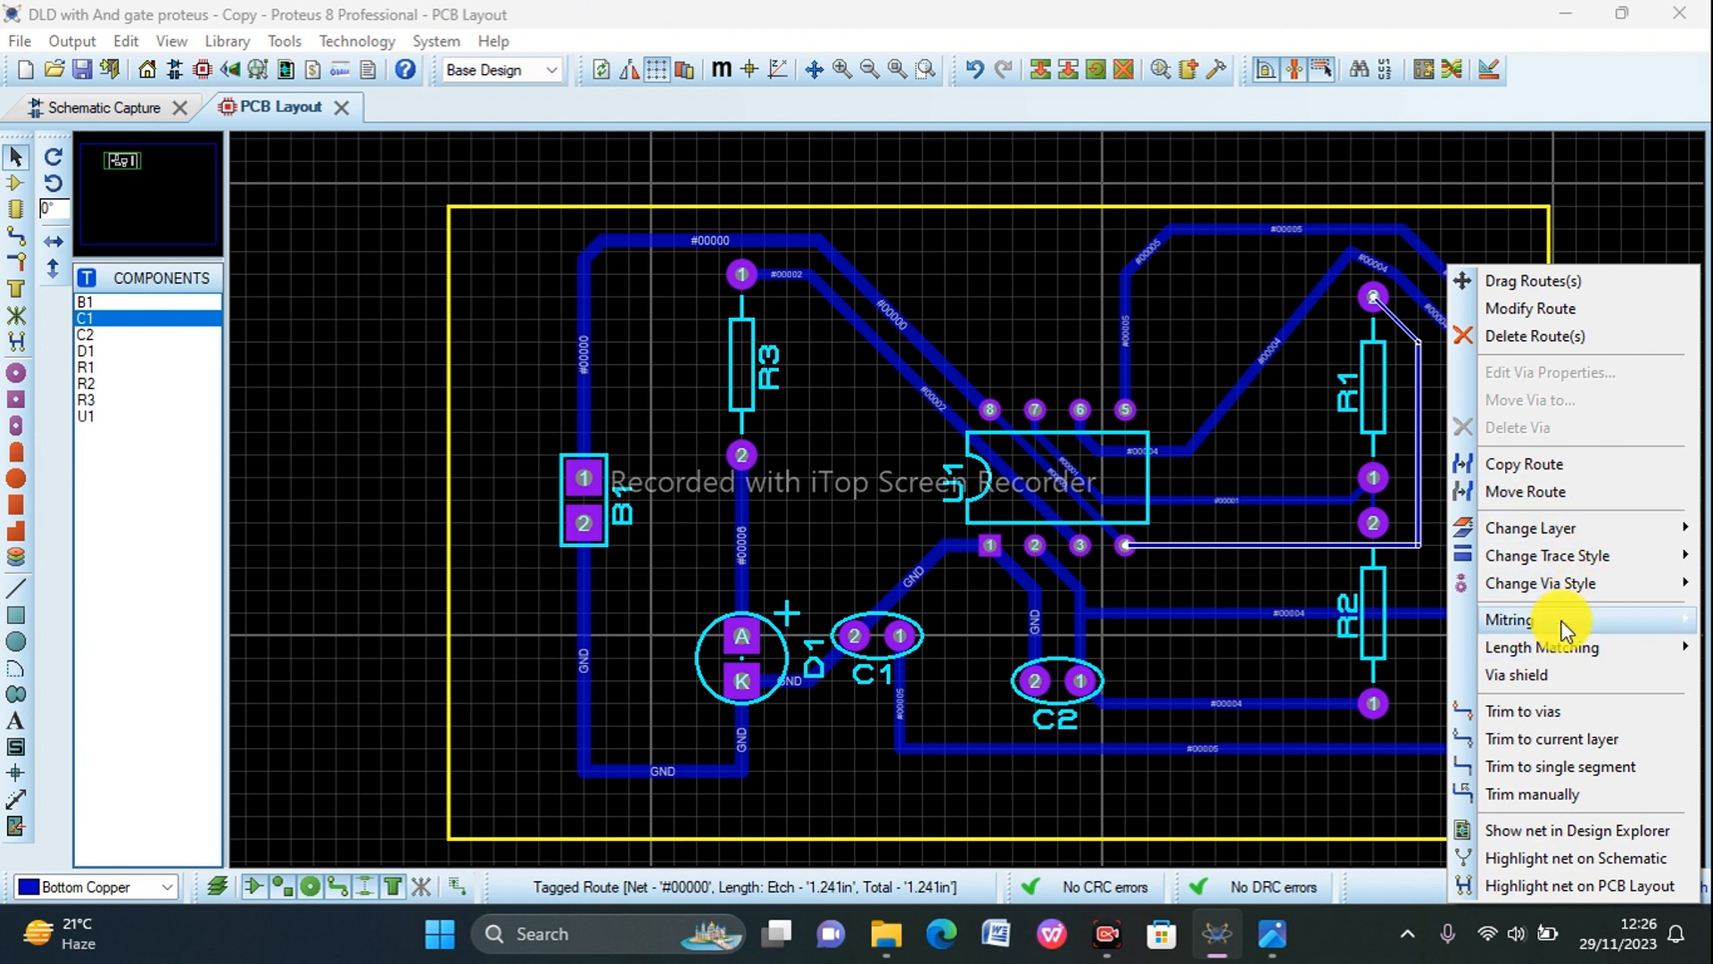
pyautogui.moveTo(1533, 560)
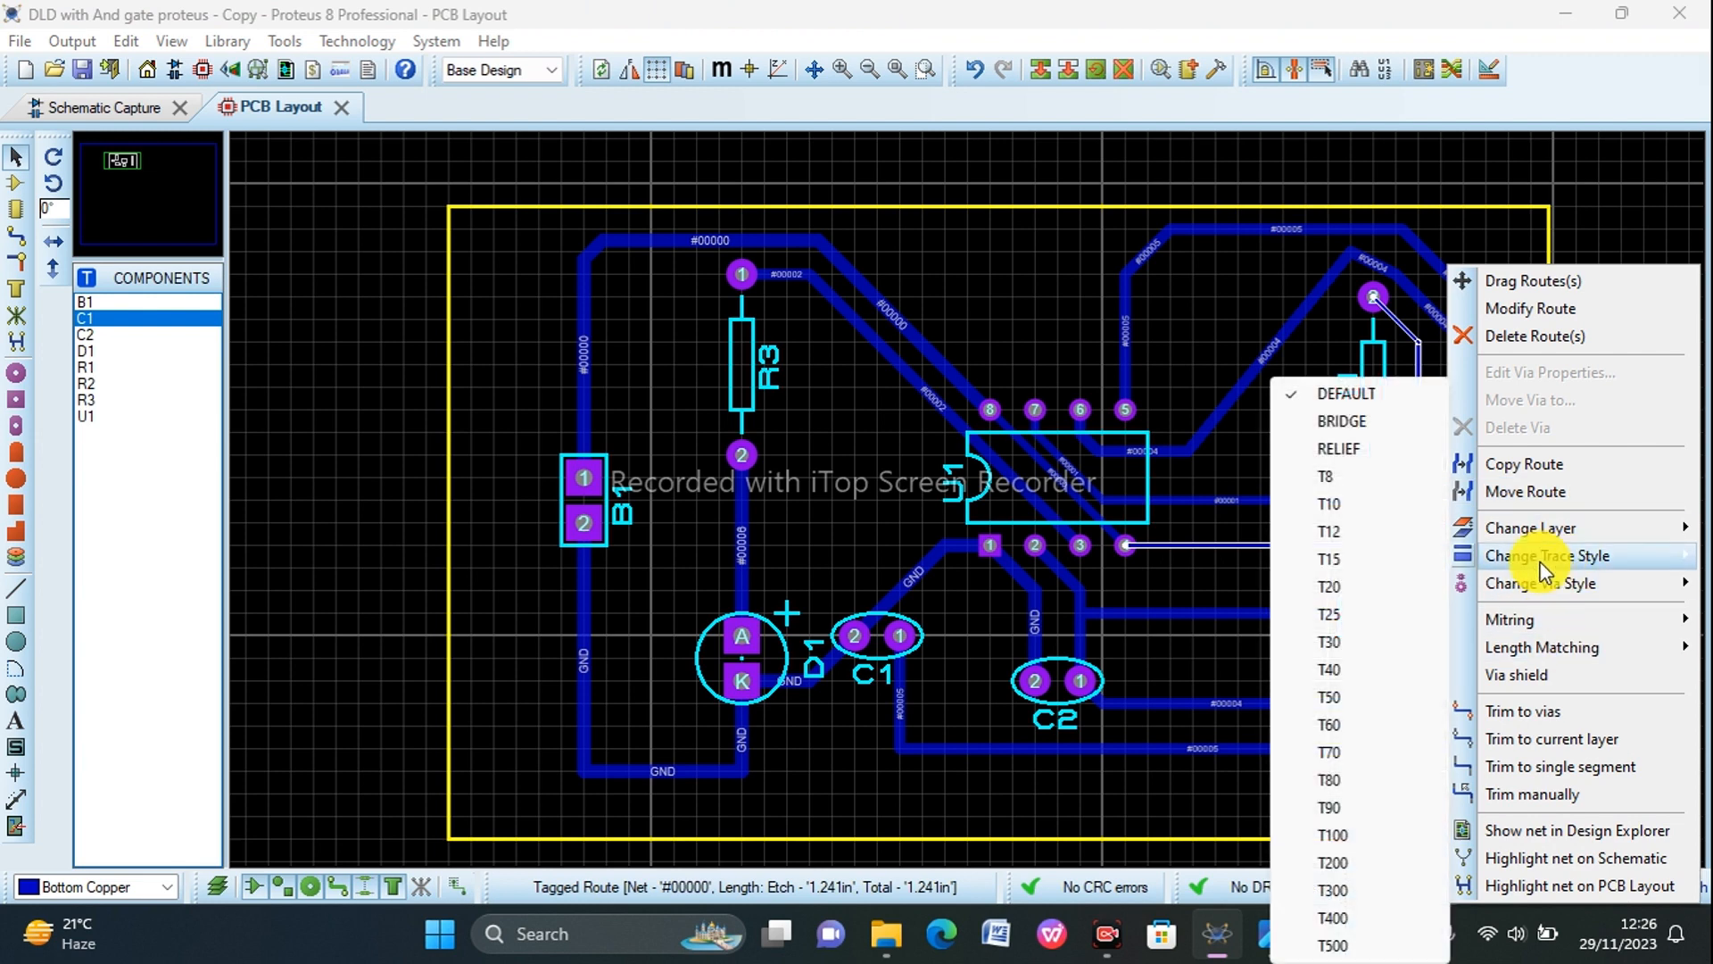
pyautogui.click(1330, 609)
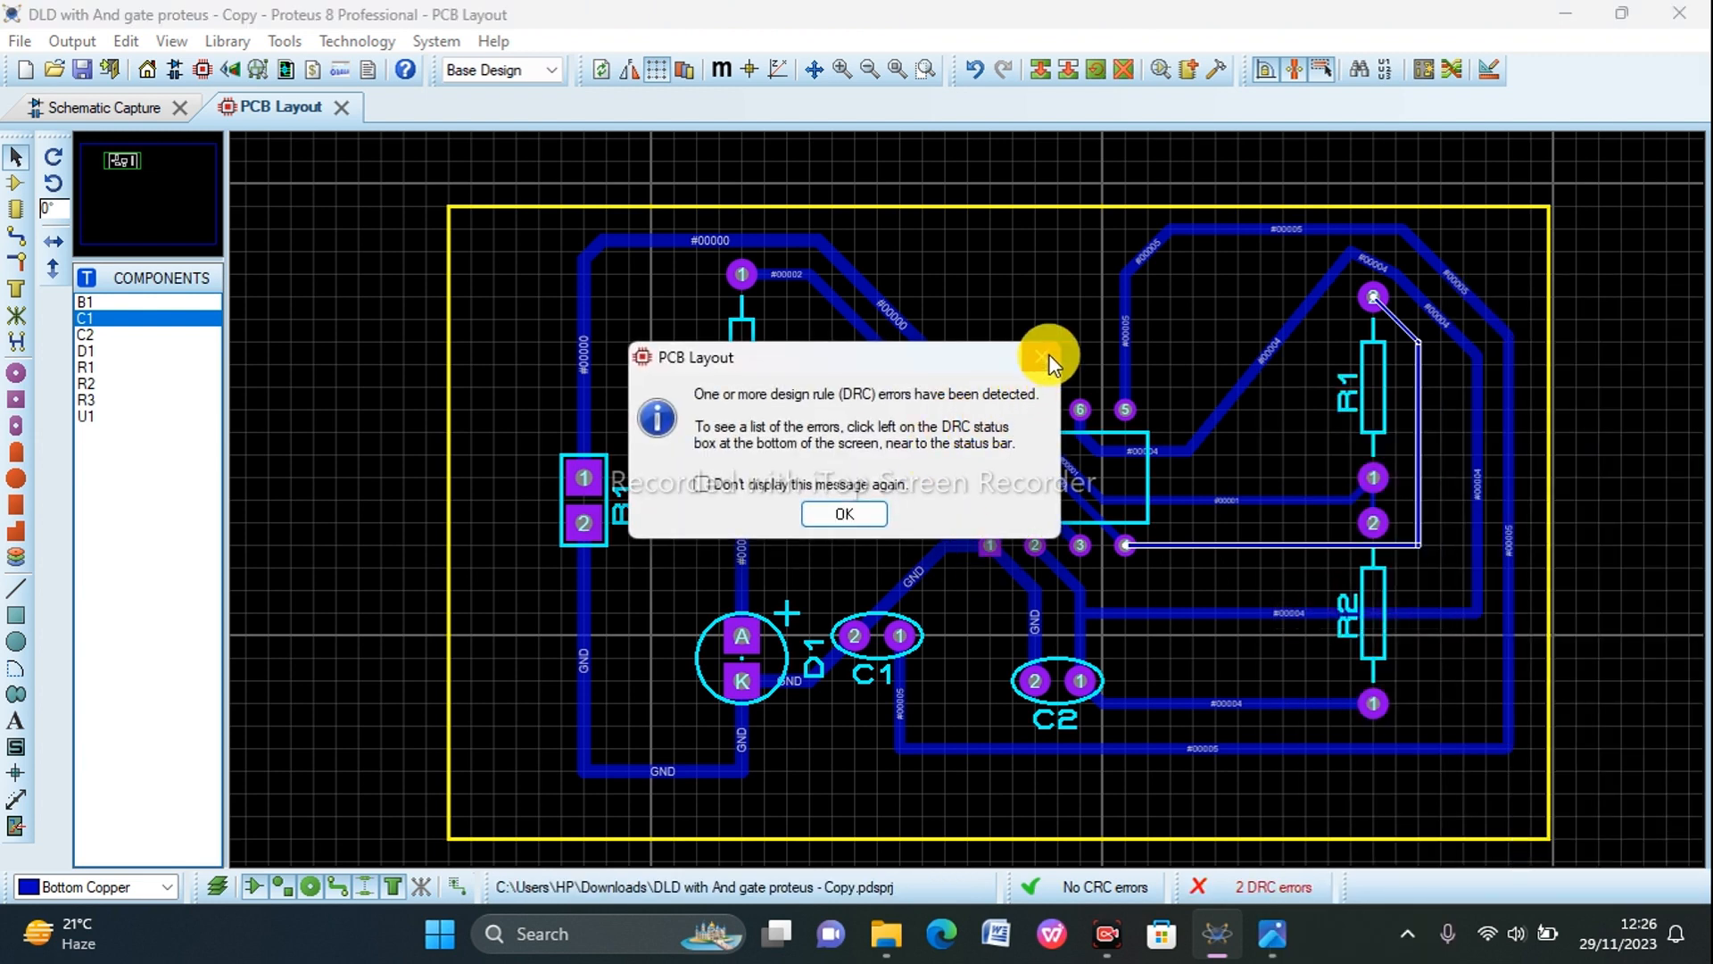
pyautogui.click(1044, 355)
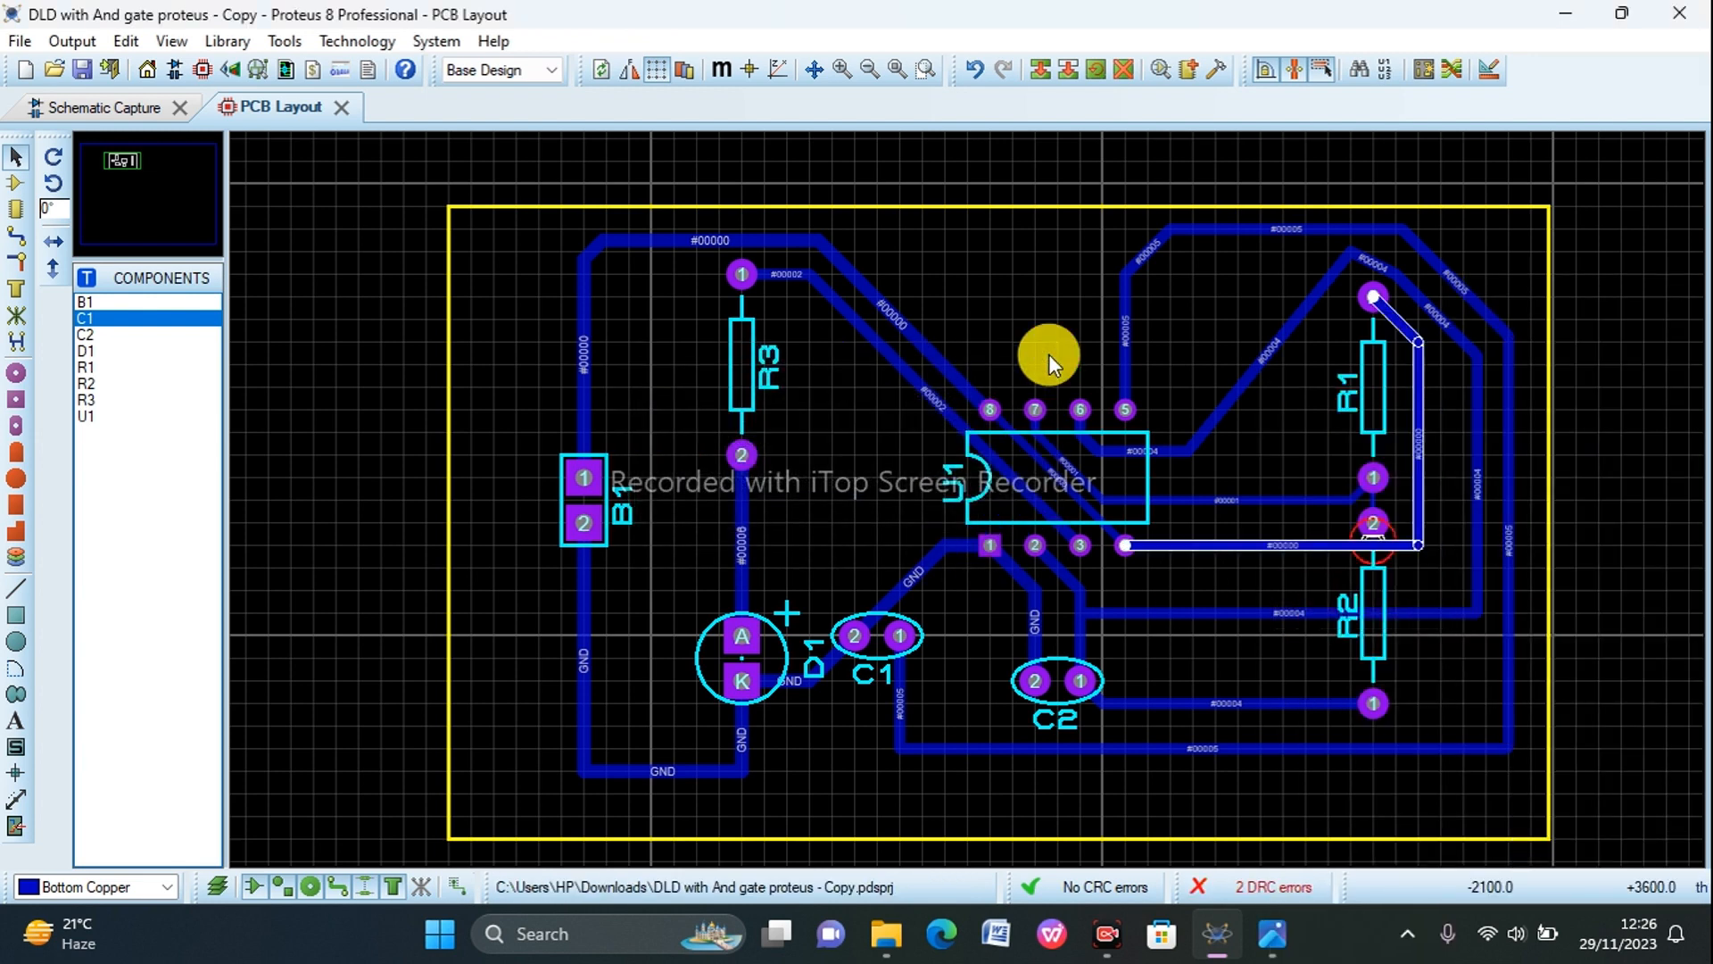
# Step: Shift the horizontal segment of the U1 pin 4 to R1 pin 2 track downward, away from R2's upper pad
pyautogui.click(1355, 549)
pyautogui.moveTo(1351, 560); pyautogui.dragTo(1347, 571)
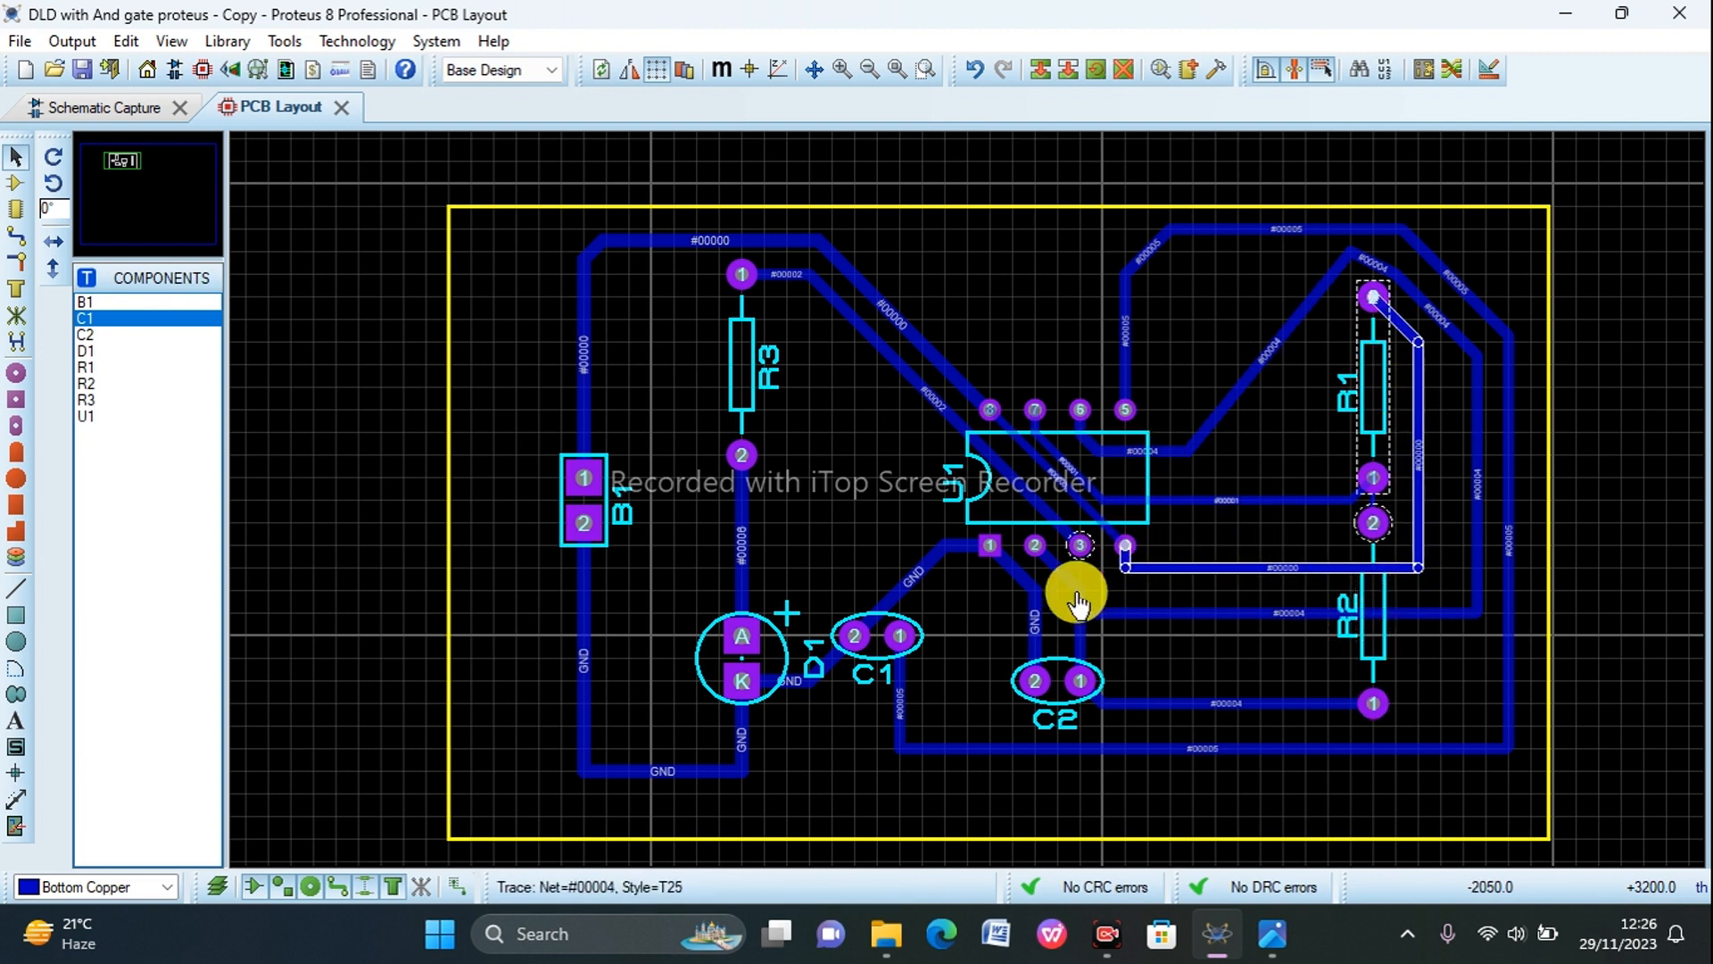
pyautogui.scroll(-2, 1008, 544)
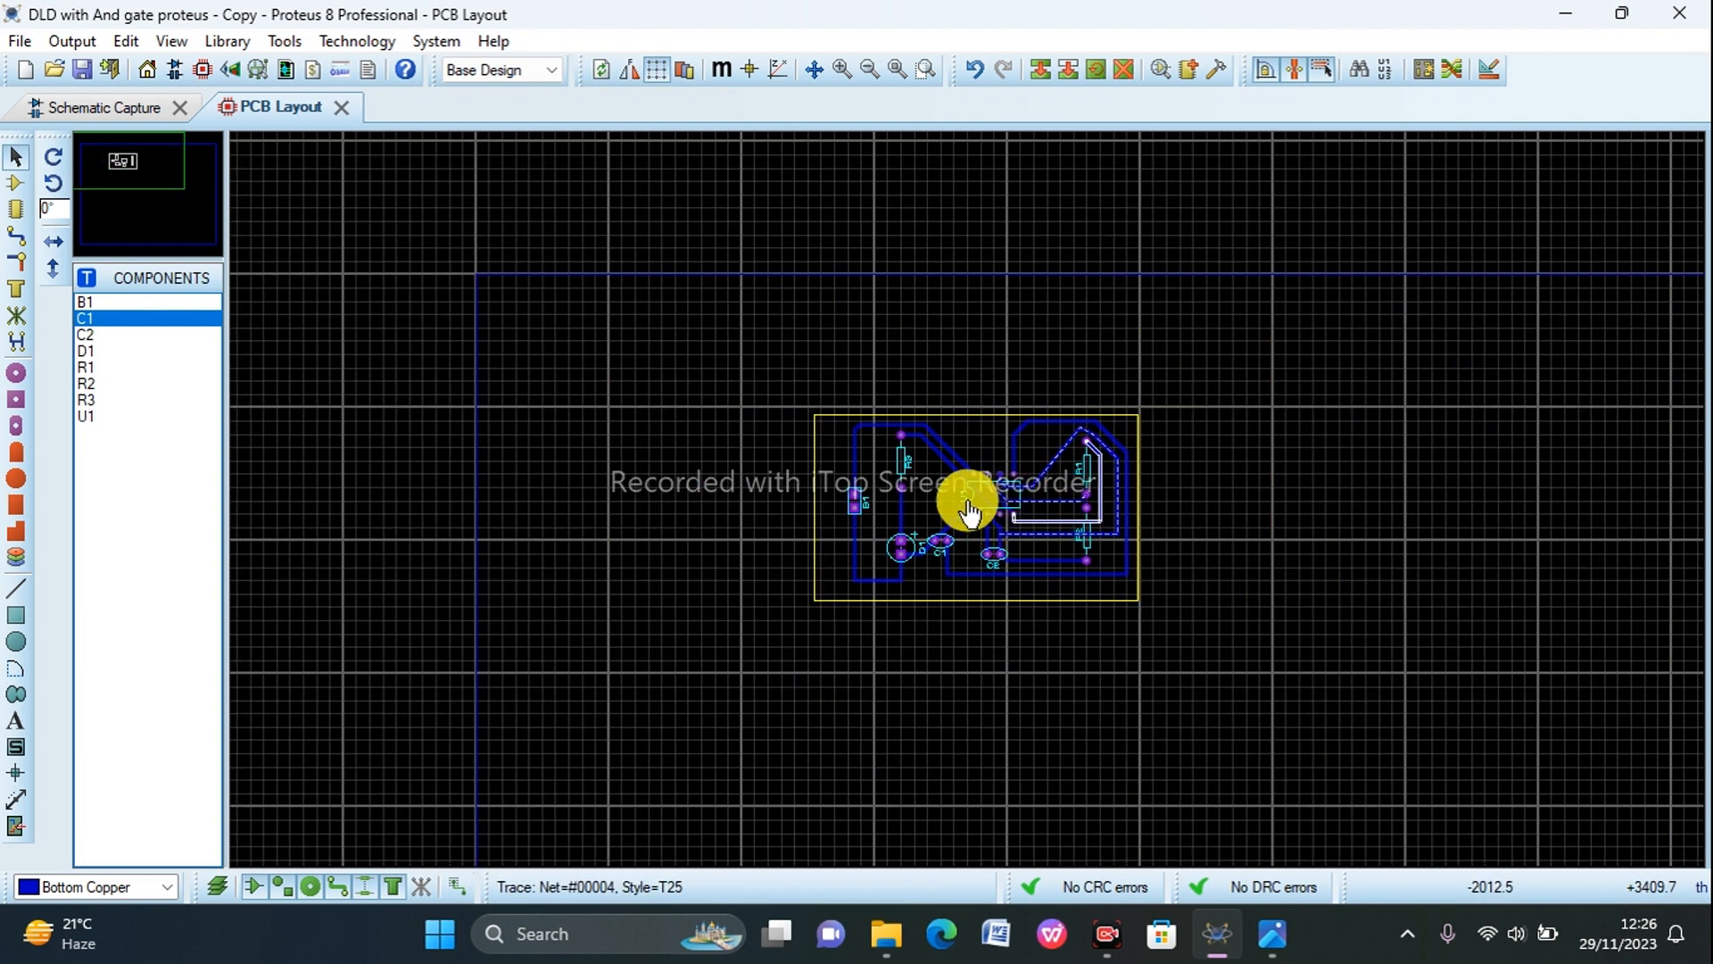
pyautogui.scroll(2, 967, 501)
pyautogui.scroll(-1, 967, 500)
pyautogui.scroll(-1, 967, 500)
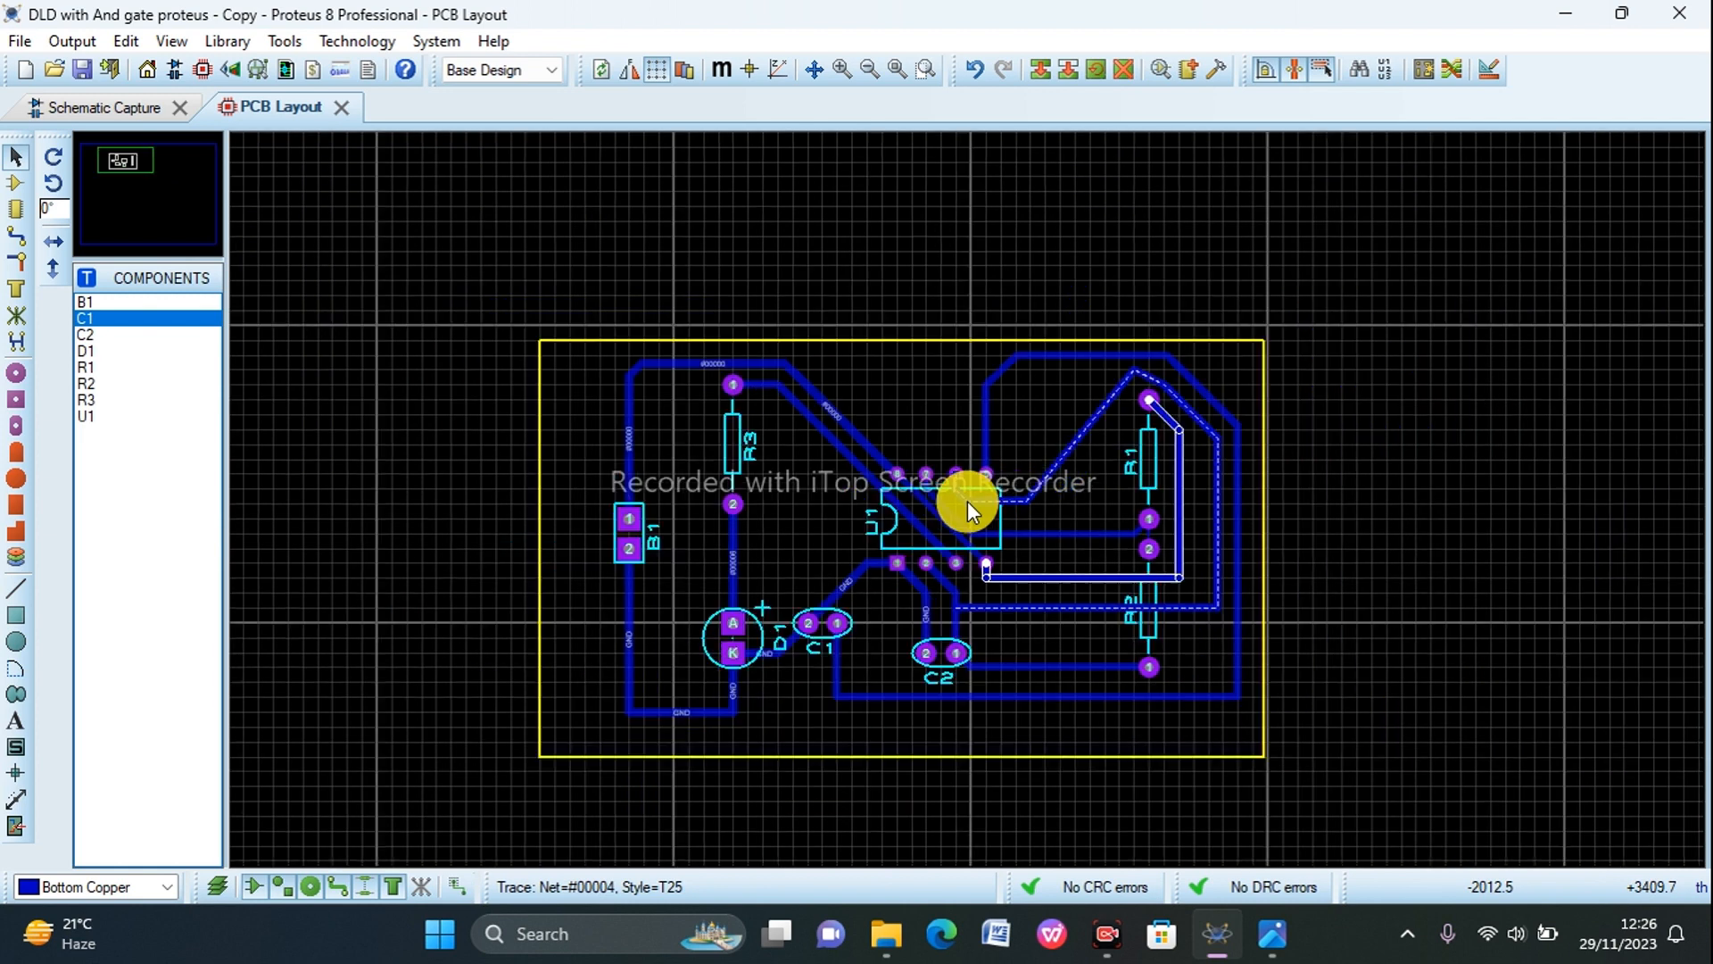
pyautogui.scroll(1, 967, 501)
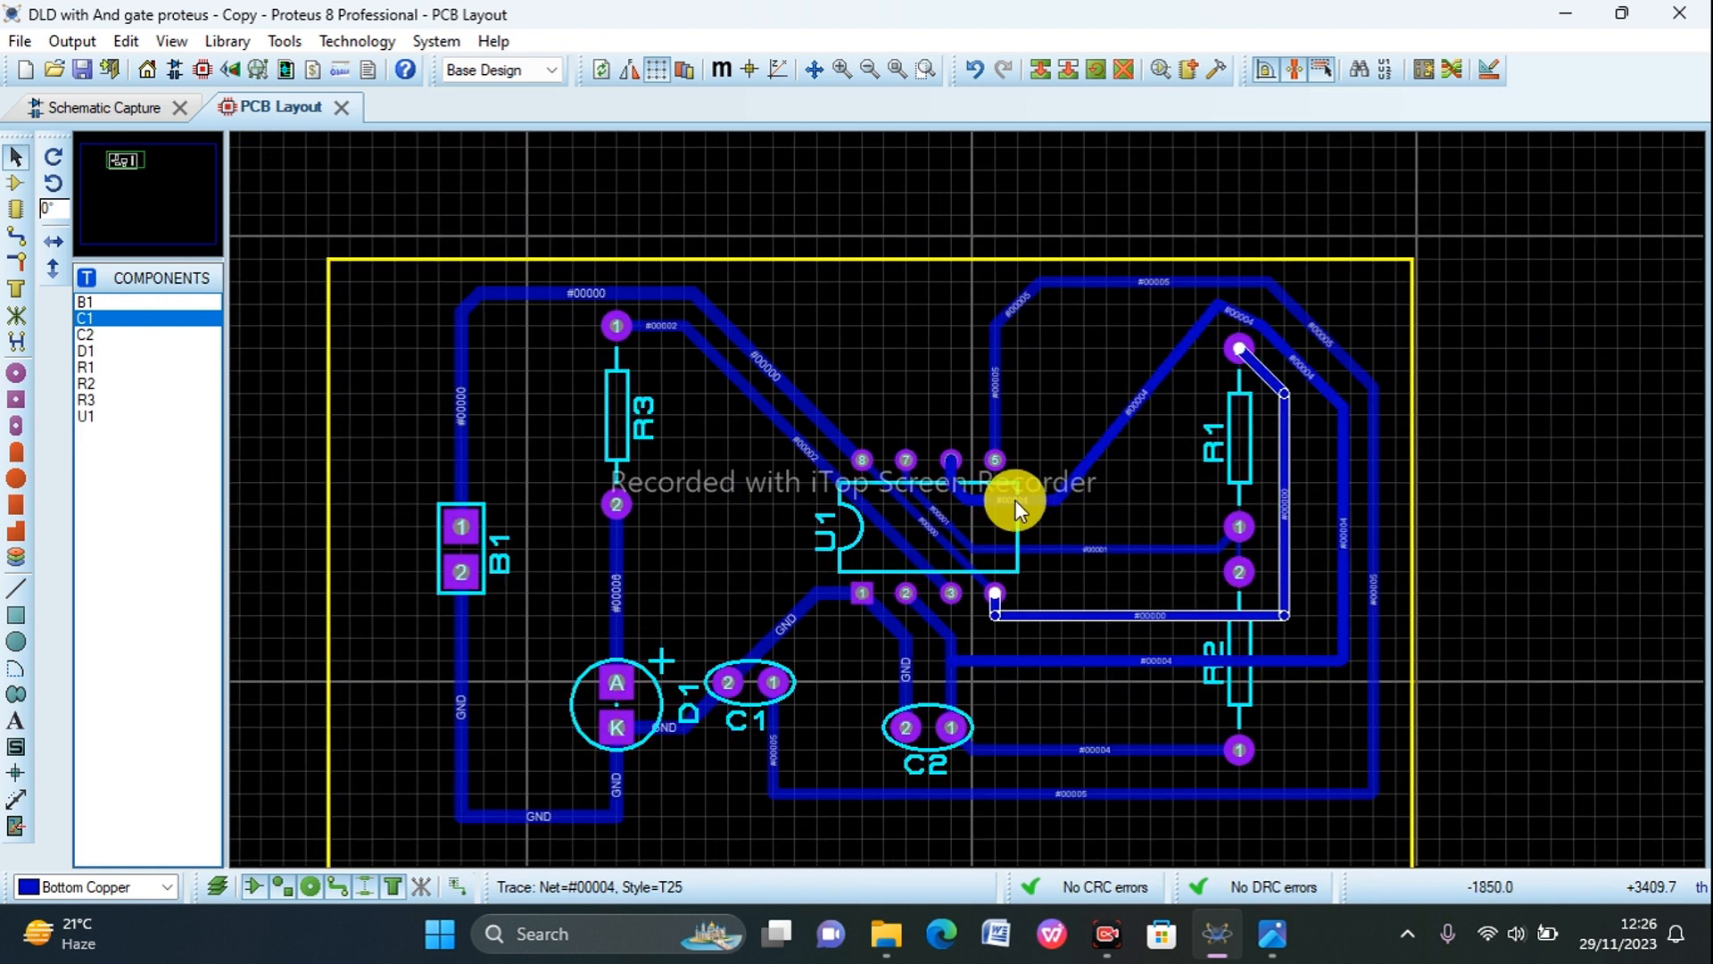
pyautogui.scroll(-1, 1014, 500)
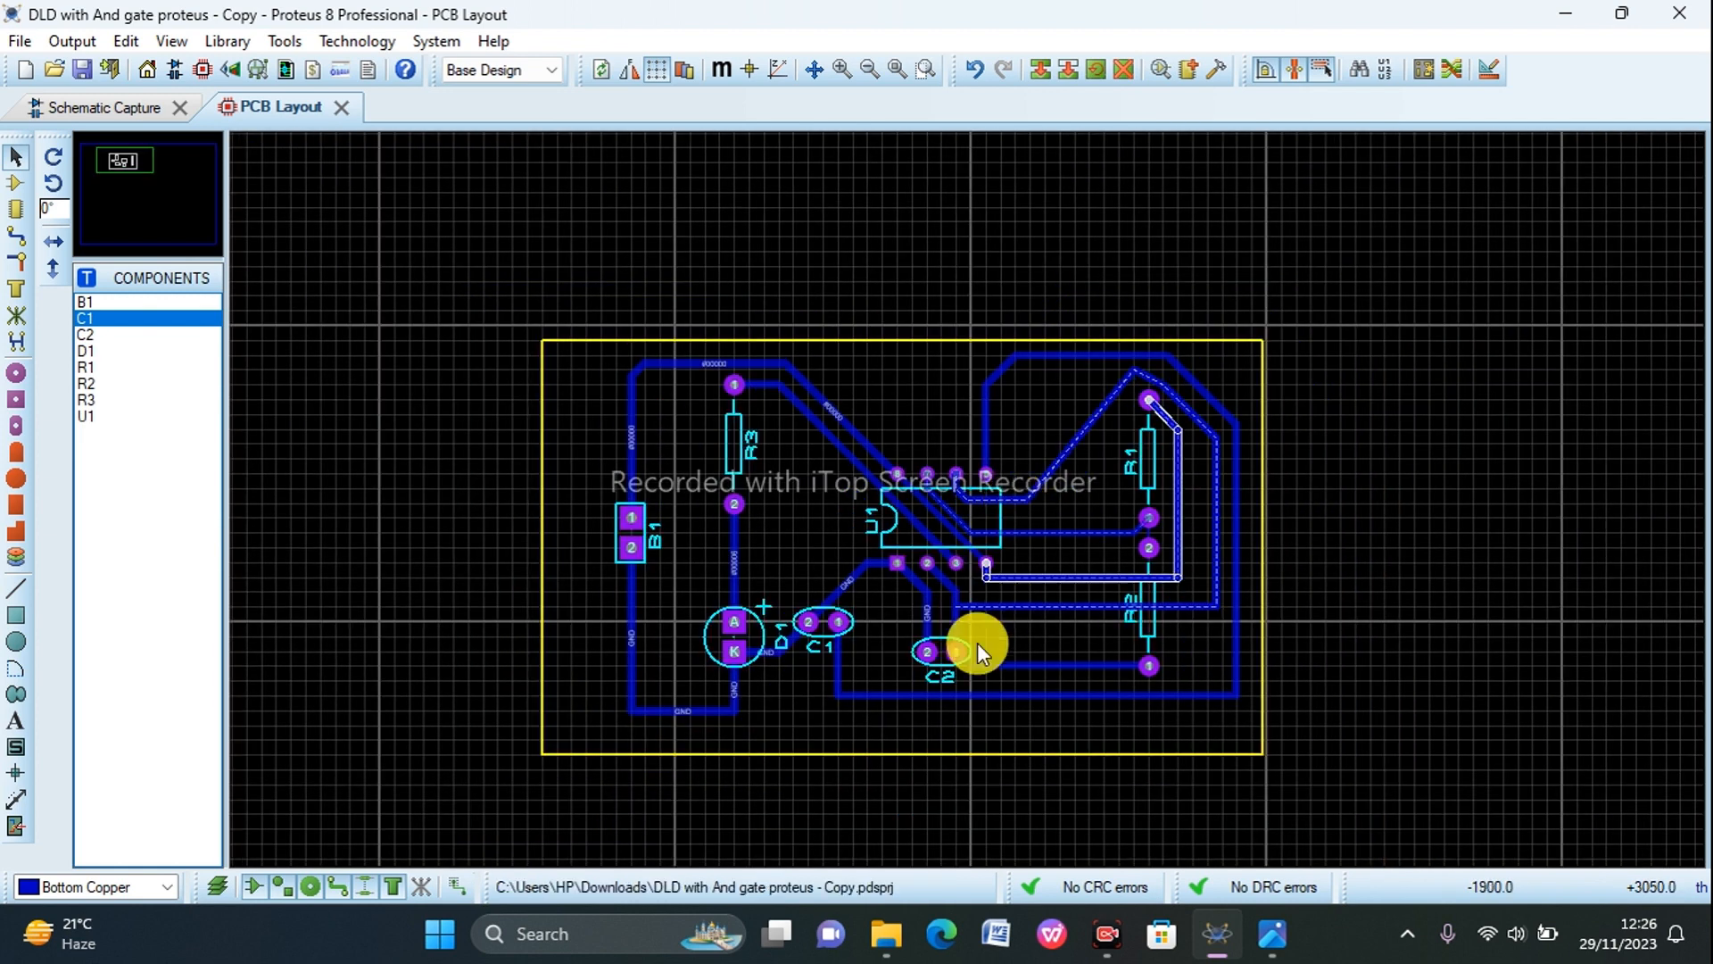
# Step: Shrink the board outline by moving its lower edge up close to the lowest tracks and its left edge in close to B1
pyautogui.click(919, 755)
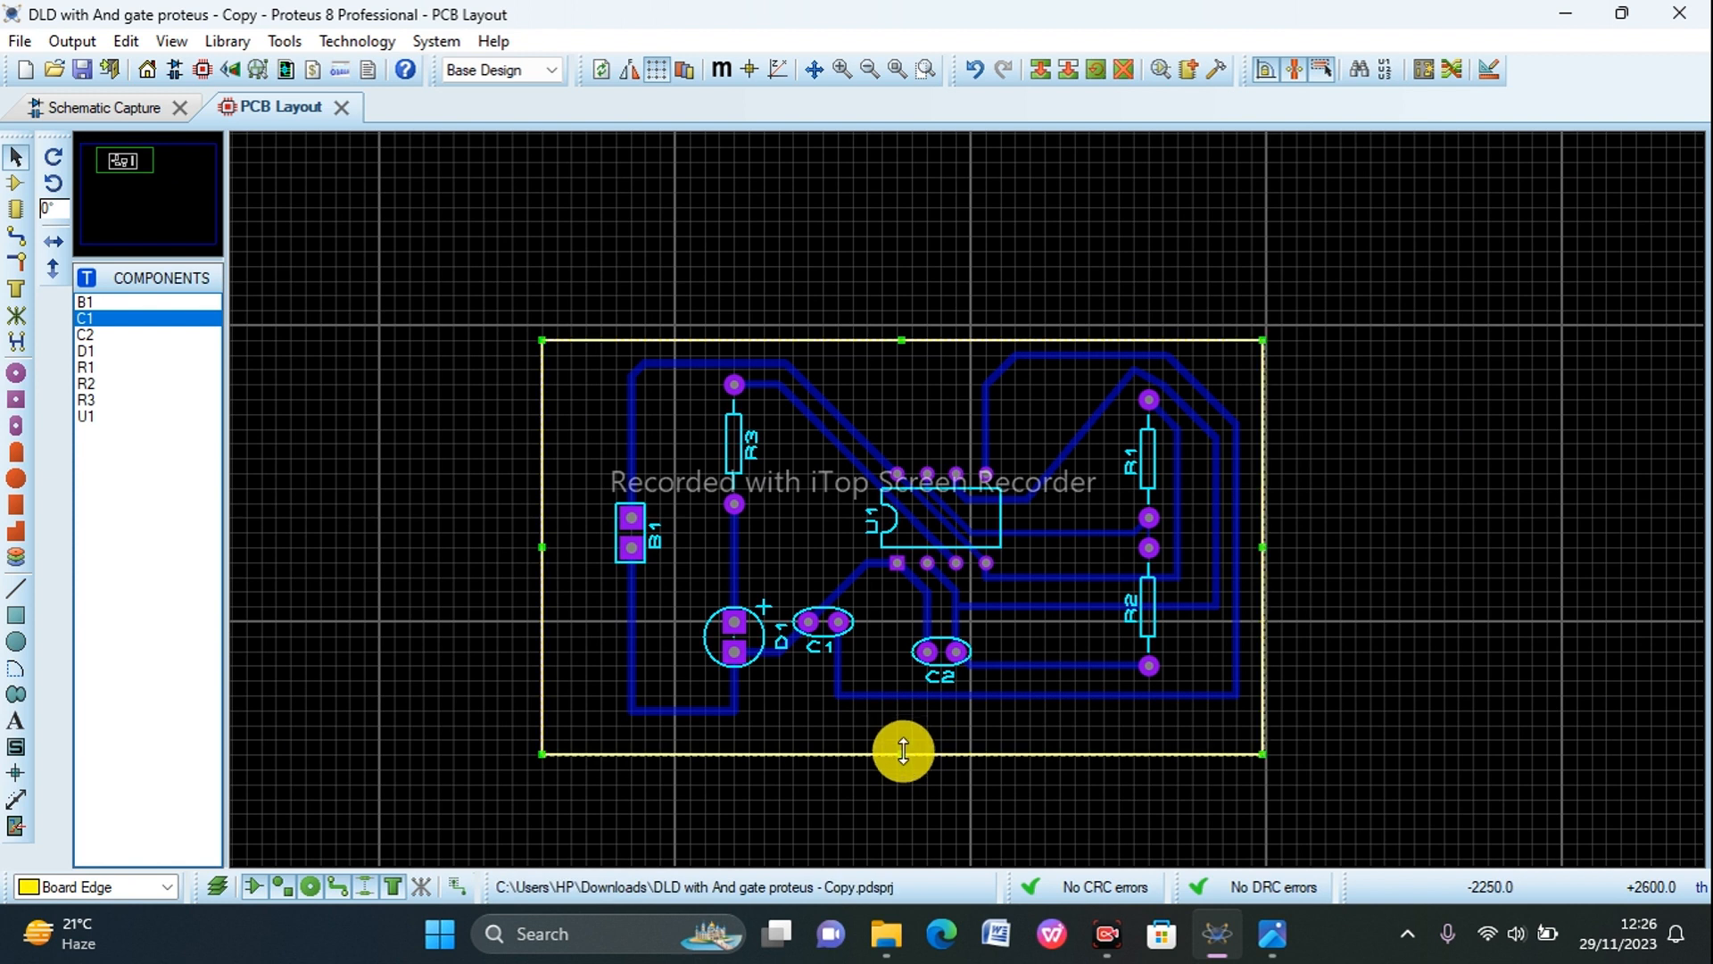
pyautogui.moveTo(902, 753)
pyautogui.mouseDown()
pyautogui.moveTo(902, 710)
pyautogui.moveTo(902, 724)
pyautogui.mouseUp()
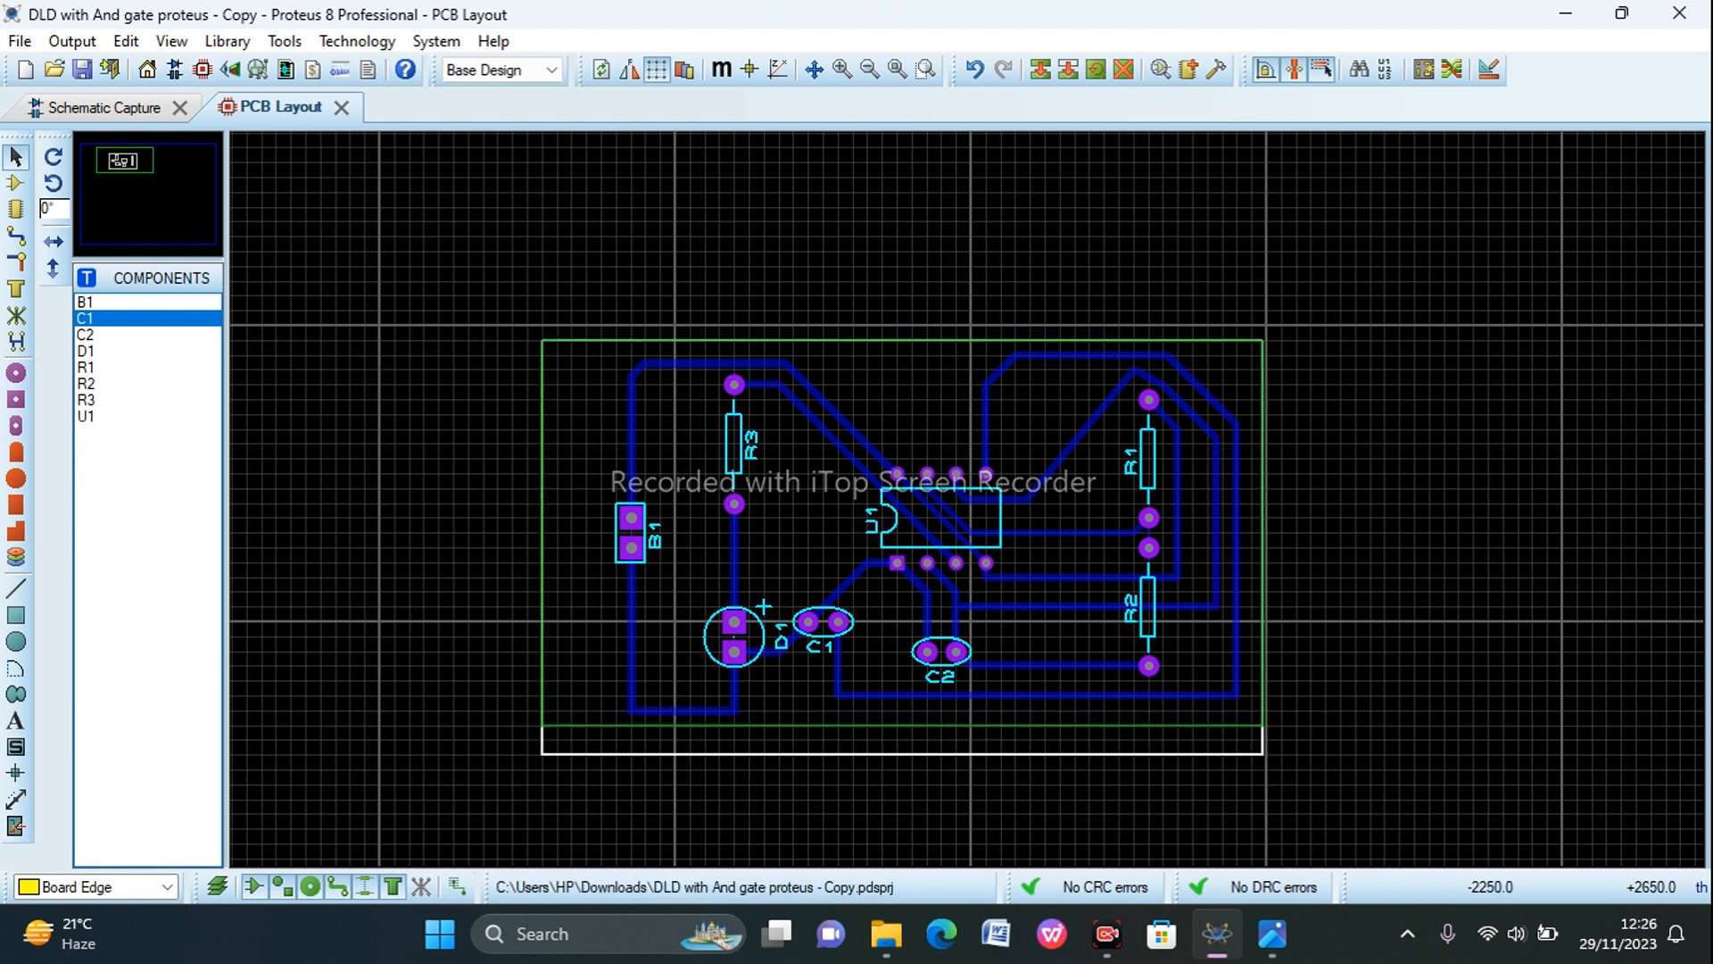
pyautogui.moveTo(546, 531); pyautogui.dragTo(595, 531)
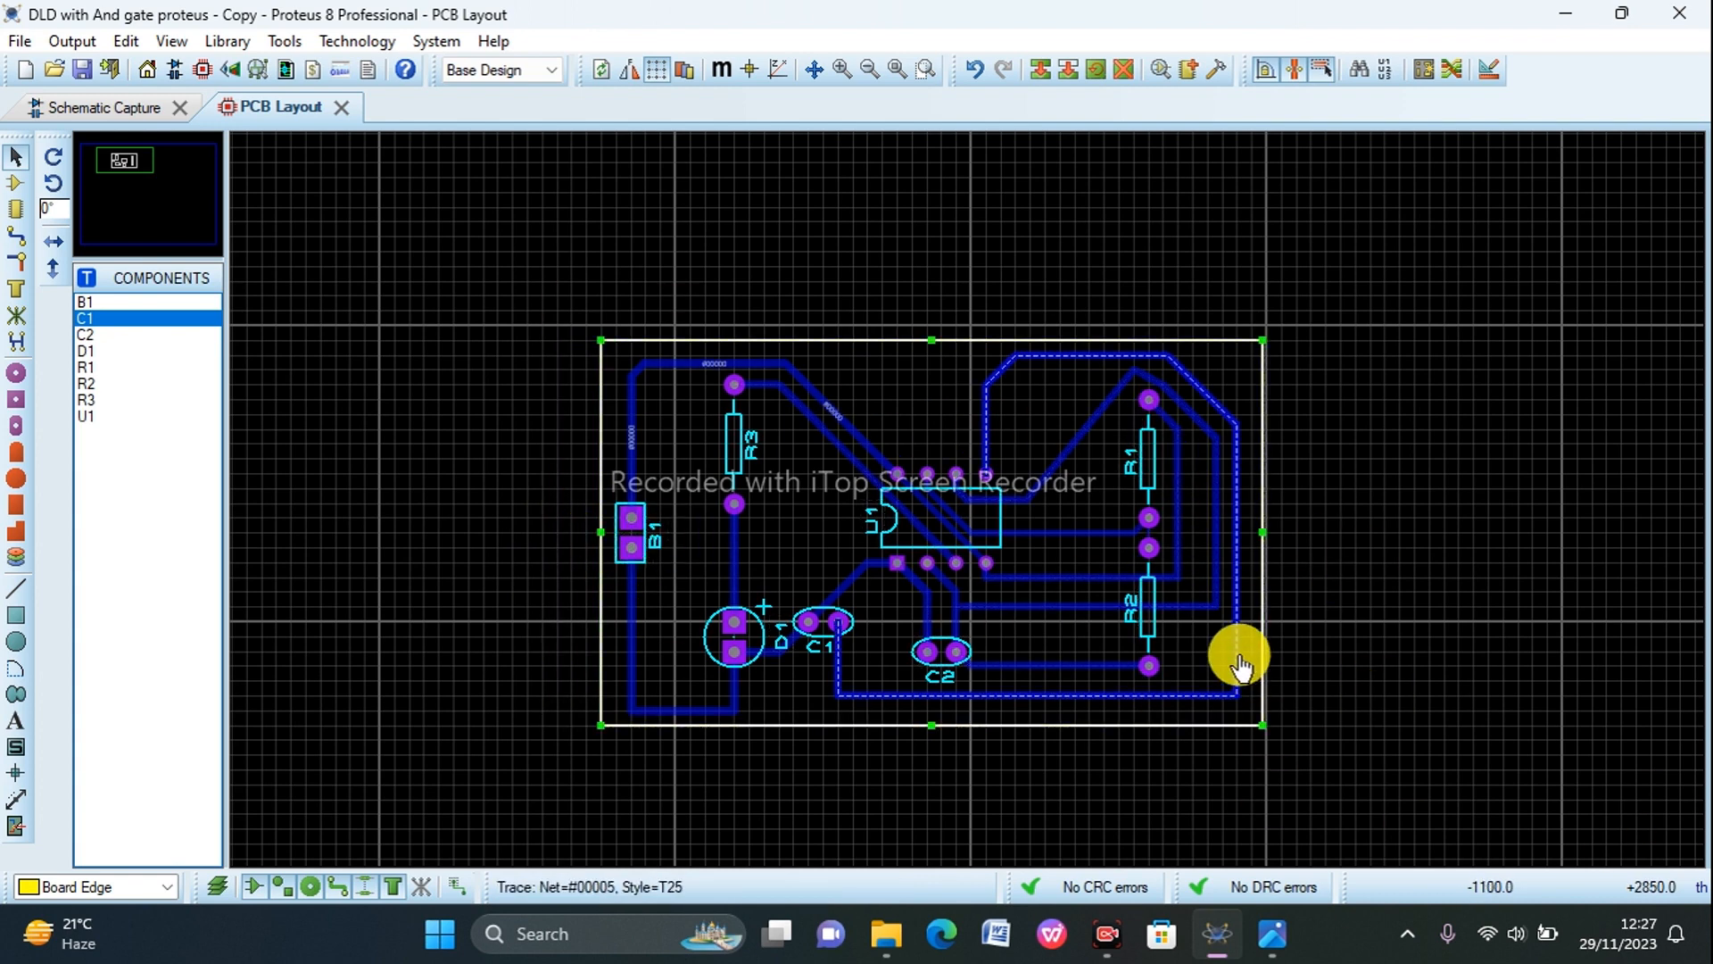
pyautogui.scroll(-4, 1236, 659)
pyautogui.scroll(2, 1018, 528)
pyautogui.scroll(1, 968, 499)
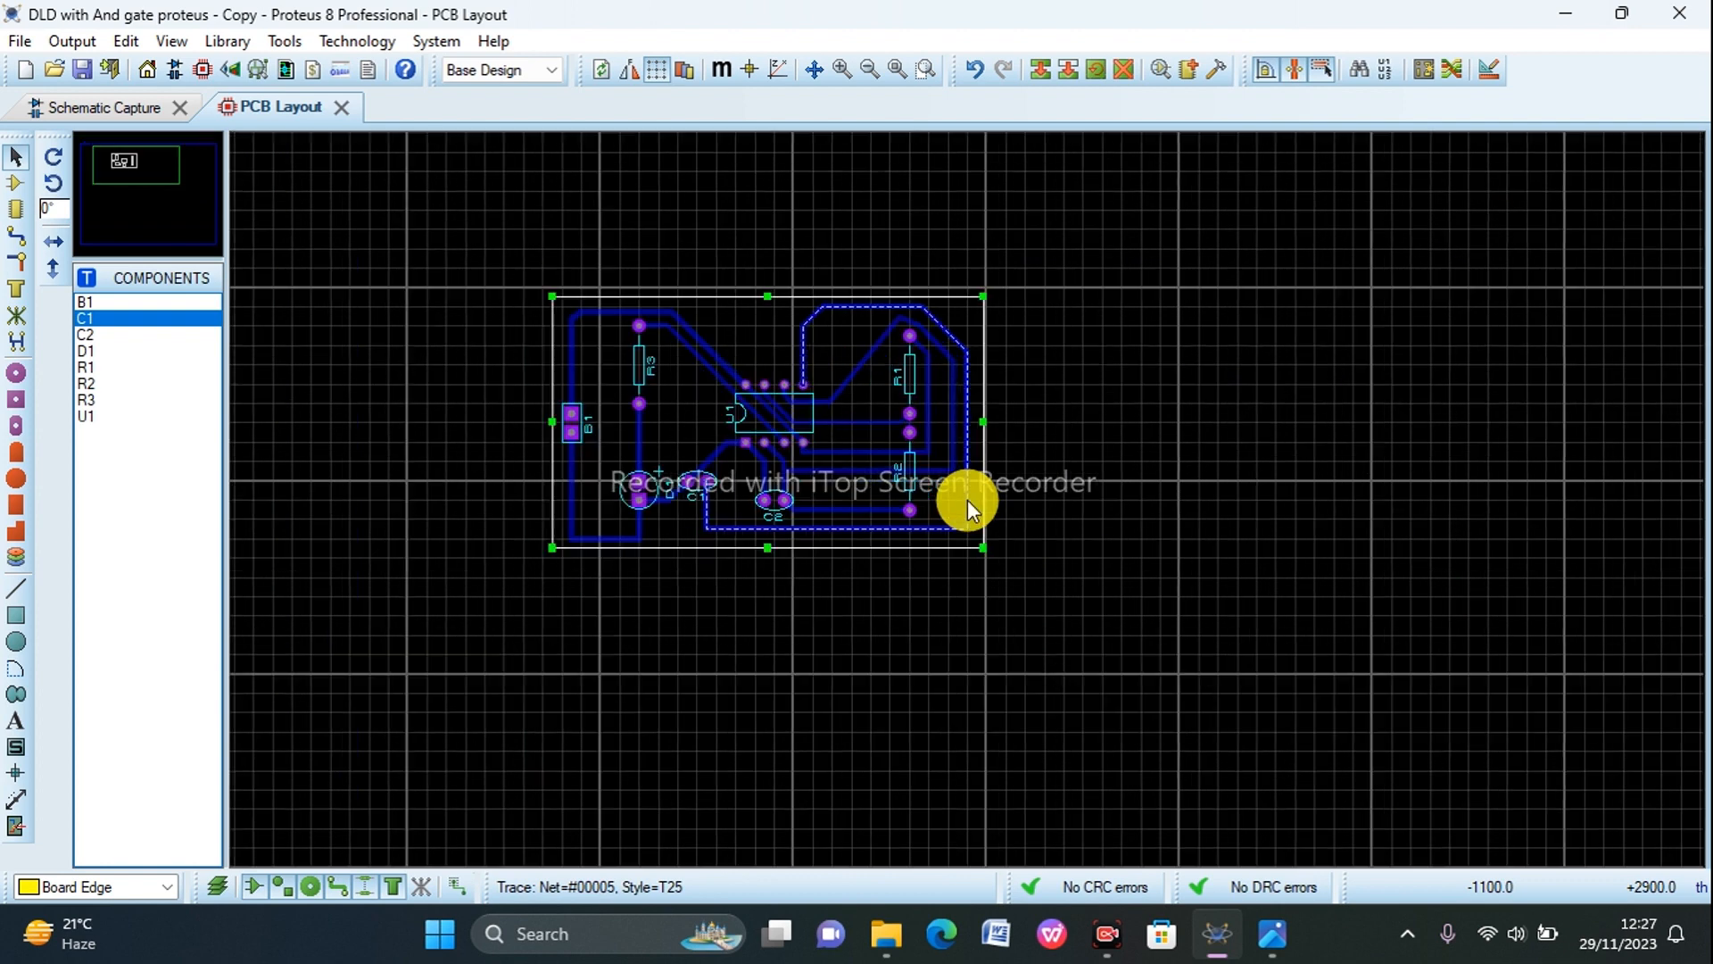
# Step: Open the board in the 3D Visualizer and view it from the right and the left
pyautogui.click(233, 70)
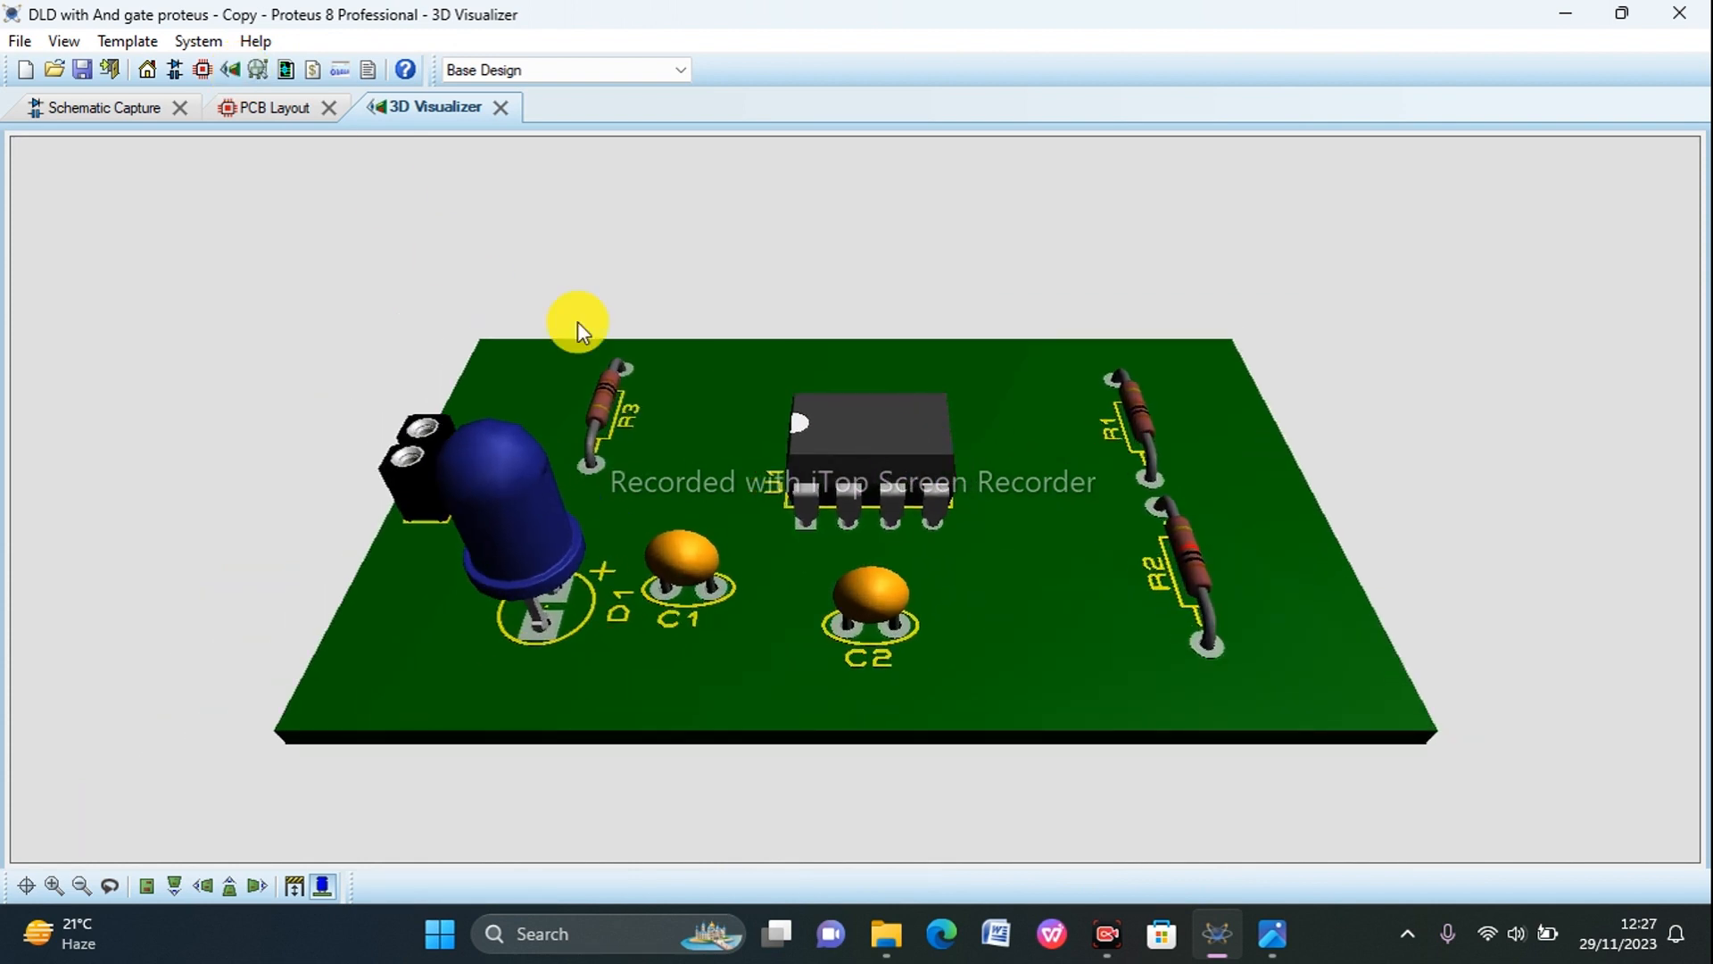
pyautogui.click(119, 883)
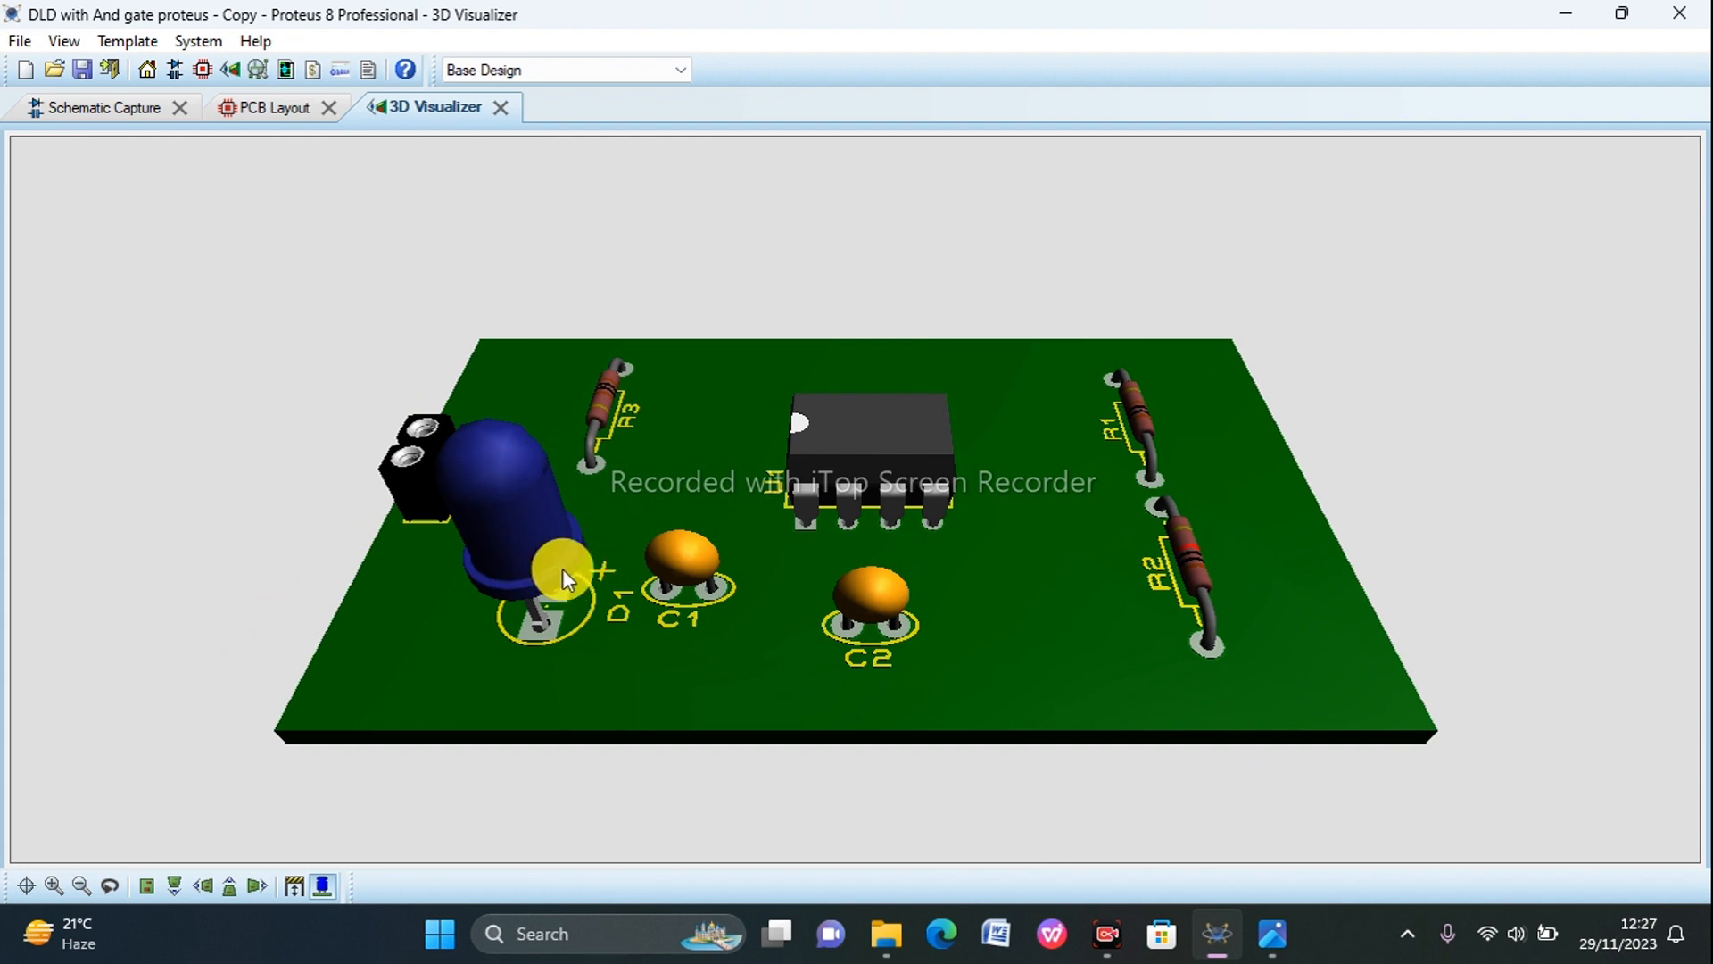
pyautogui.click(245, 890)
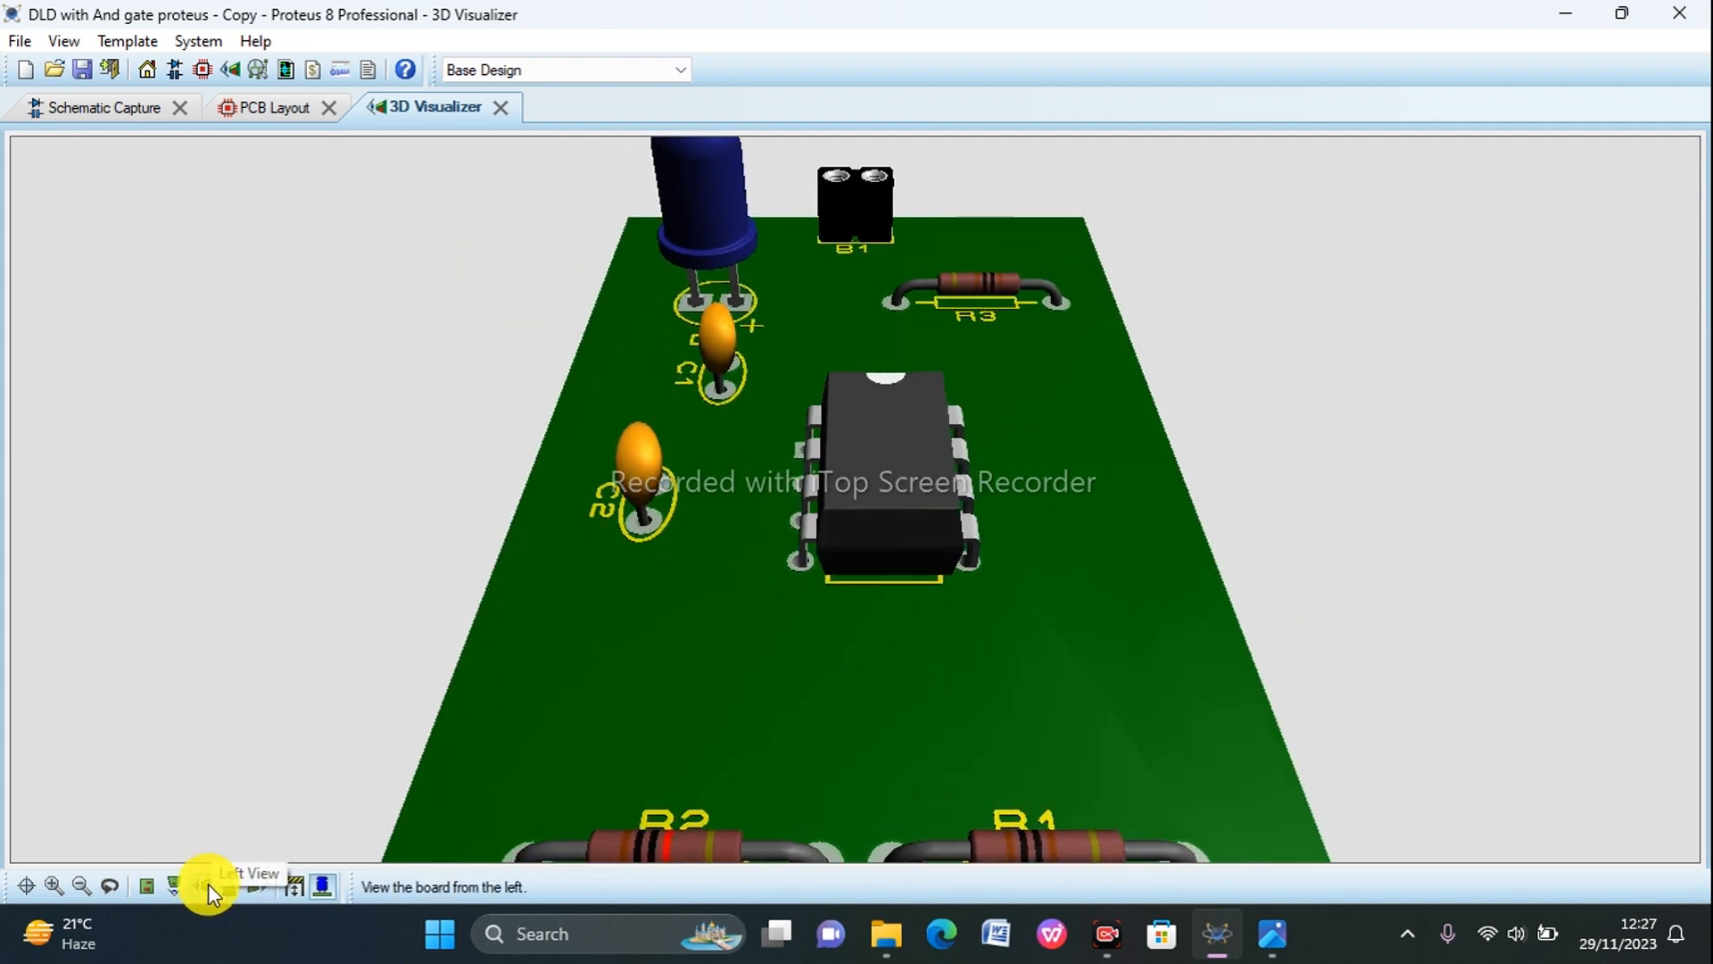
pyautogui.click(207, 883)
# Step: Show the height bounds as a translucent block, and flip the board to view its copper side and back again
pyautogui.click(292, 886)
pyautogui.click(293, 886)
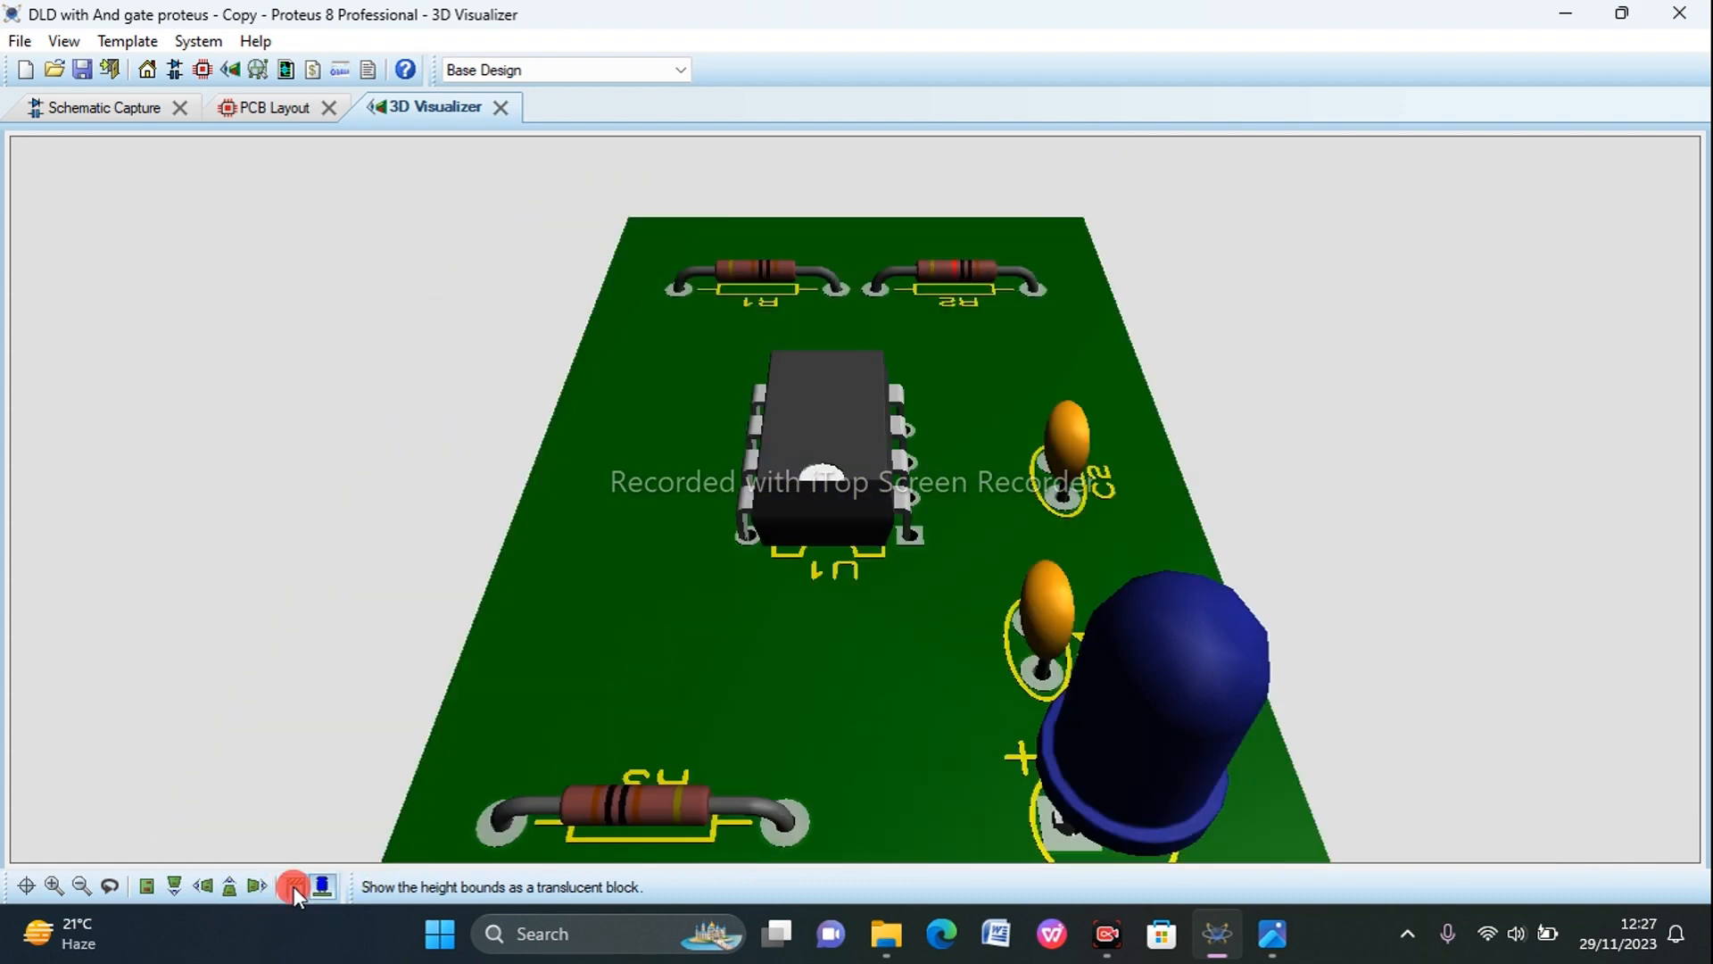
pyautogui.click(292, 885)
pyautogui.click(293, 886)
pyautogui.click(293, 886)
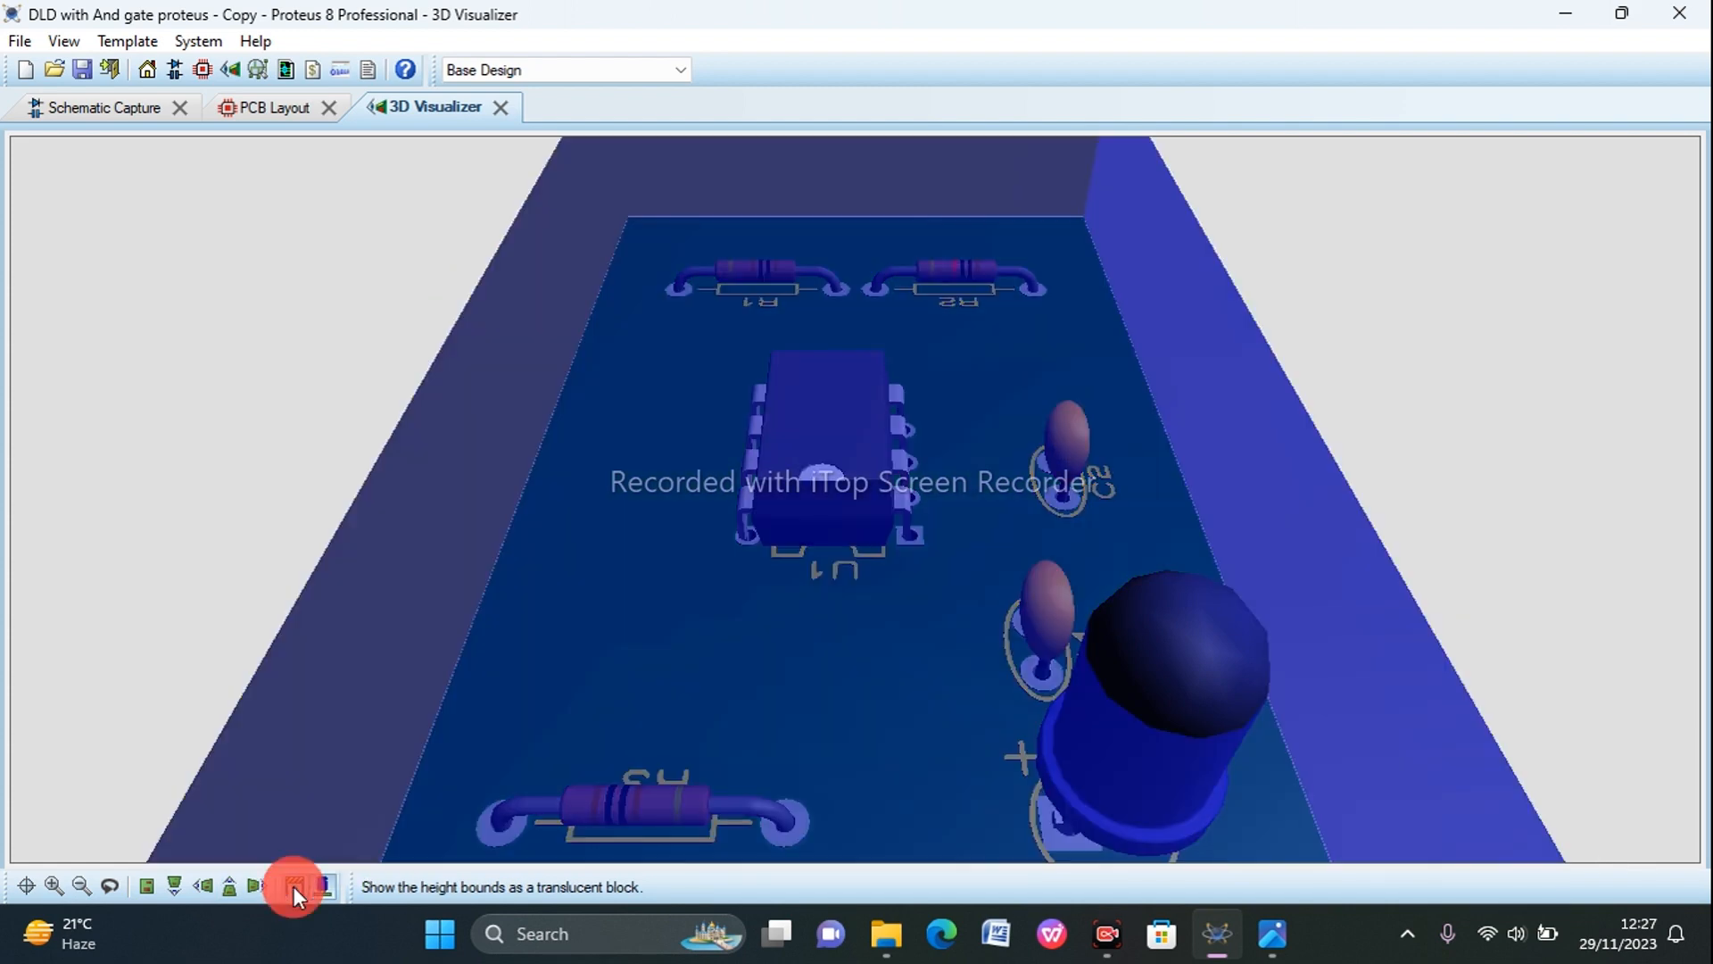
pyautogui.click(116, 890)
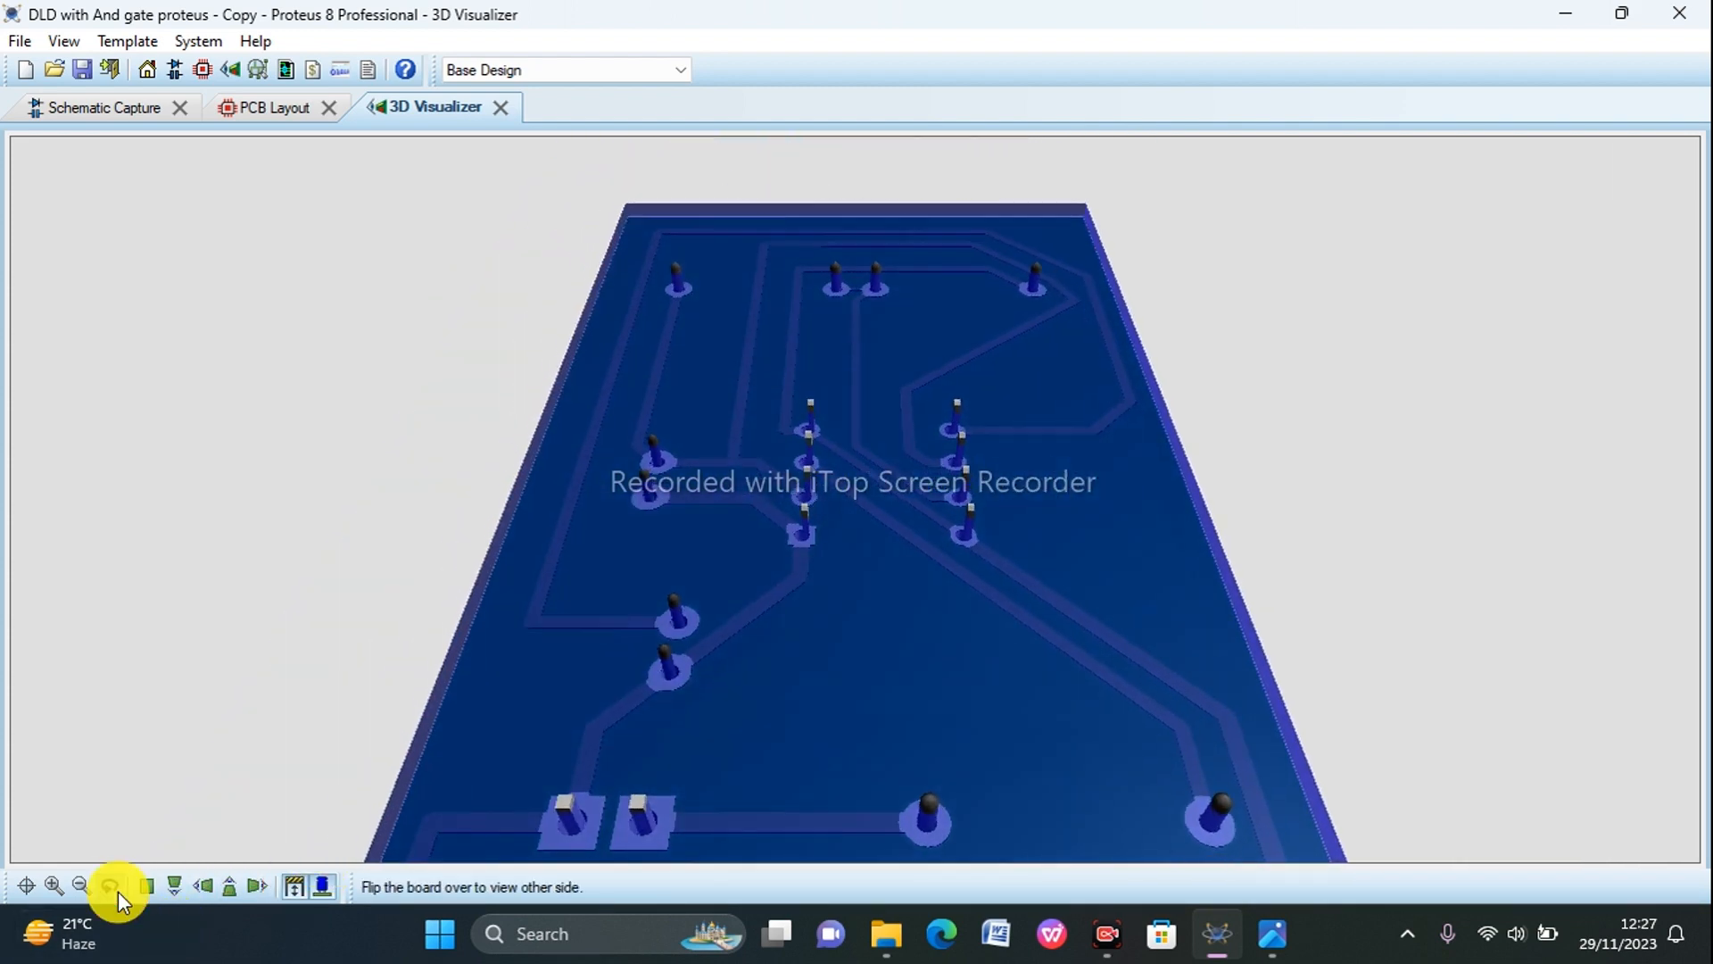
pyautogui.click(116, 890)
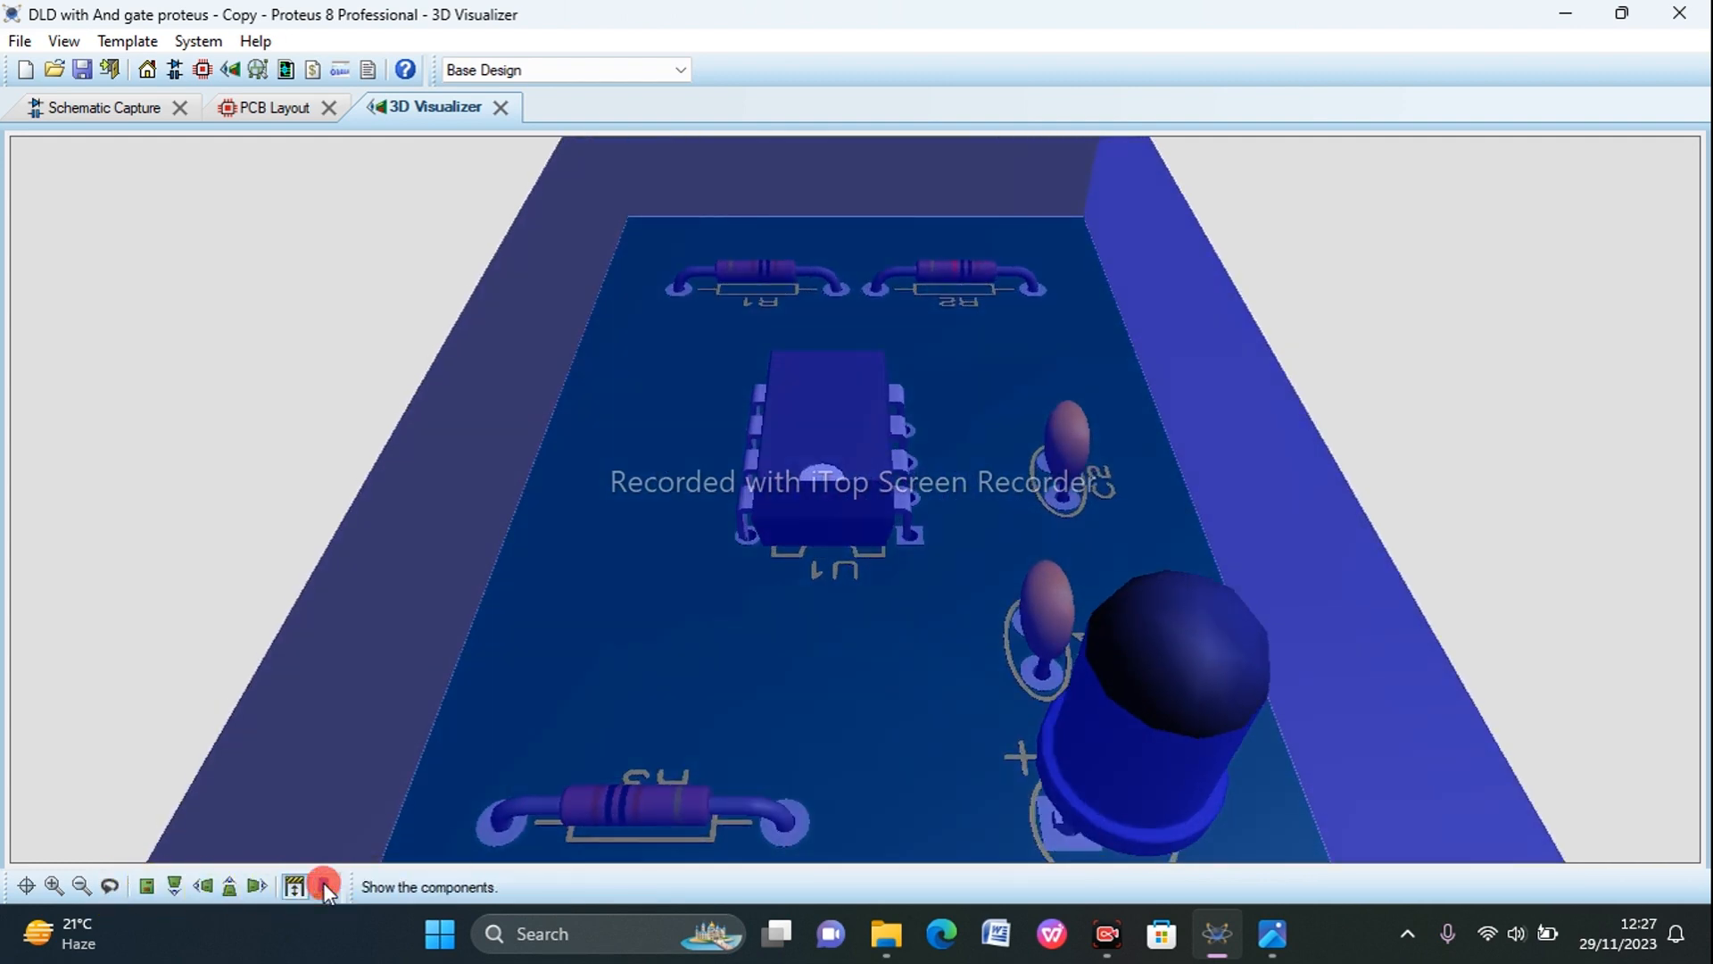
# Step: Toggle the 3D components off and on, and hide the height bounds
pyautogui.click(323, 884)
pyautogui.click(323, 884)
pyautogui.click(323, 884)
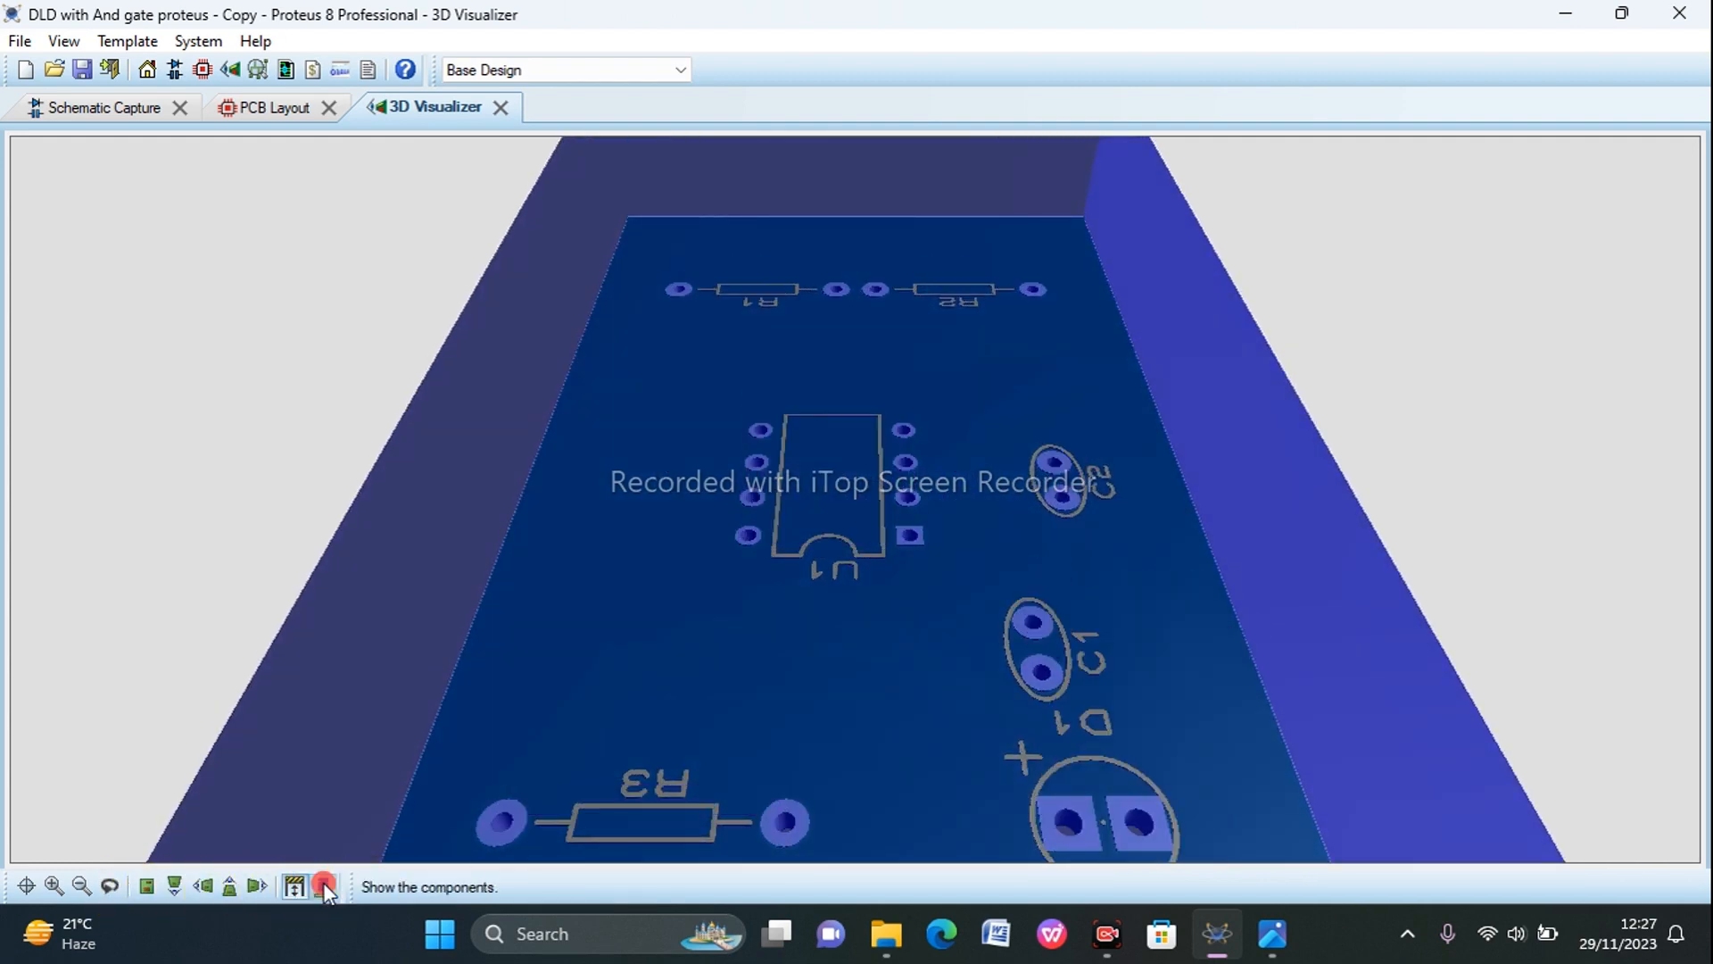
pyautogui.click(323, 884)
pyautogui.click(295, 885)
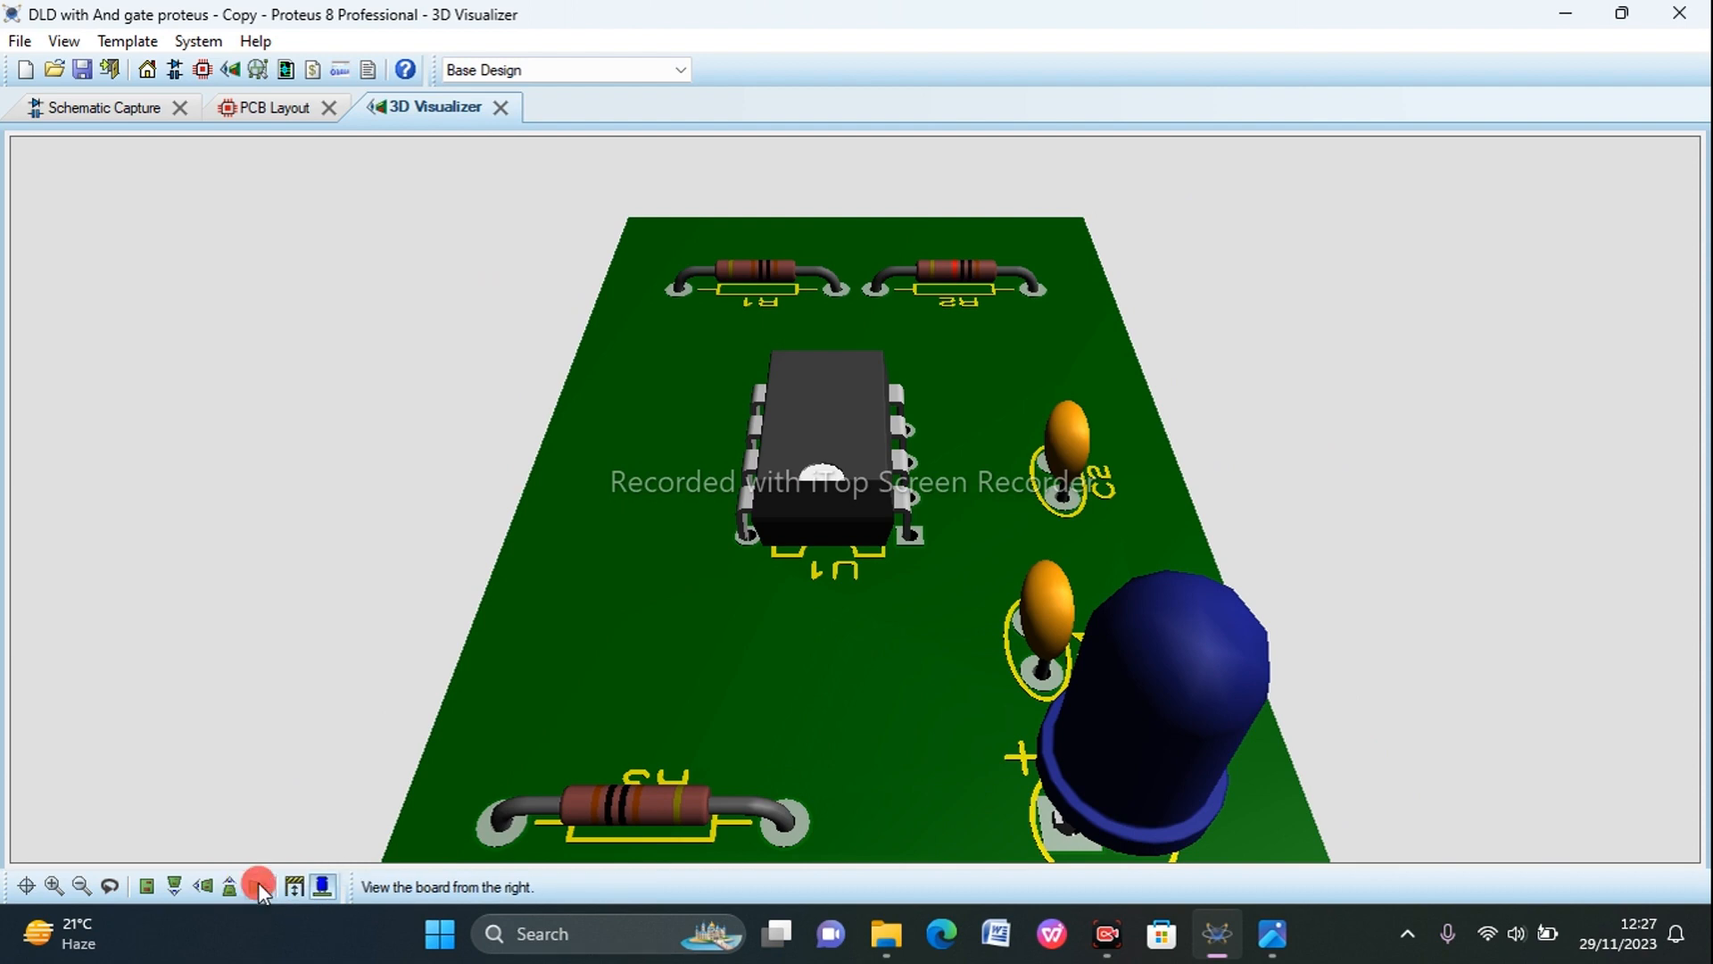
# Step: View the 3D board from the right and from the back
pyautogui.click(259, 886)
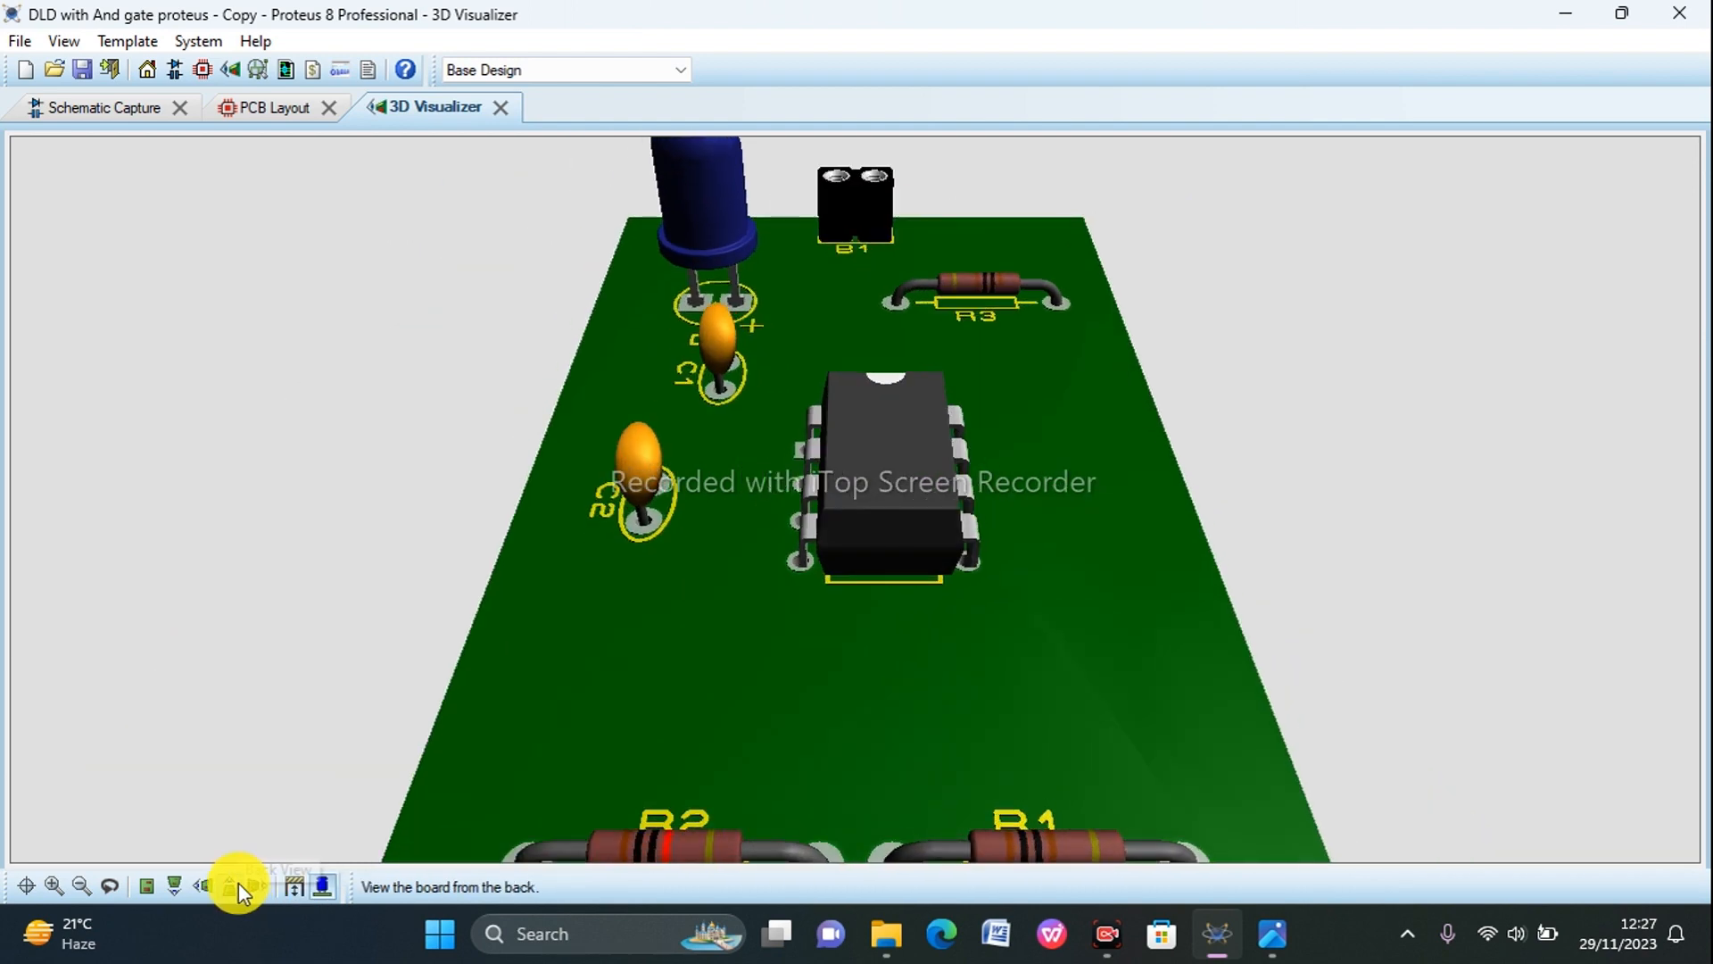
pyautogui.click(239, 882)
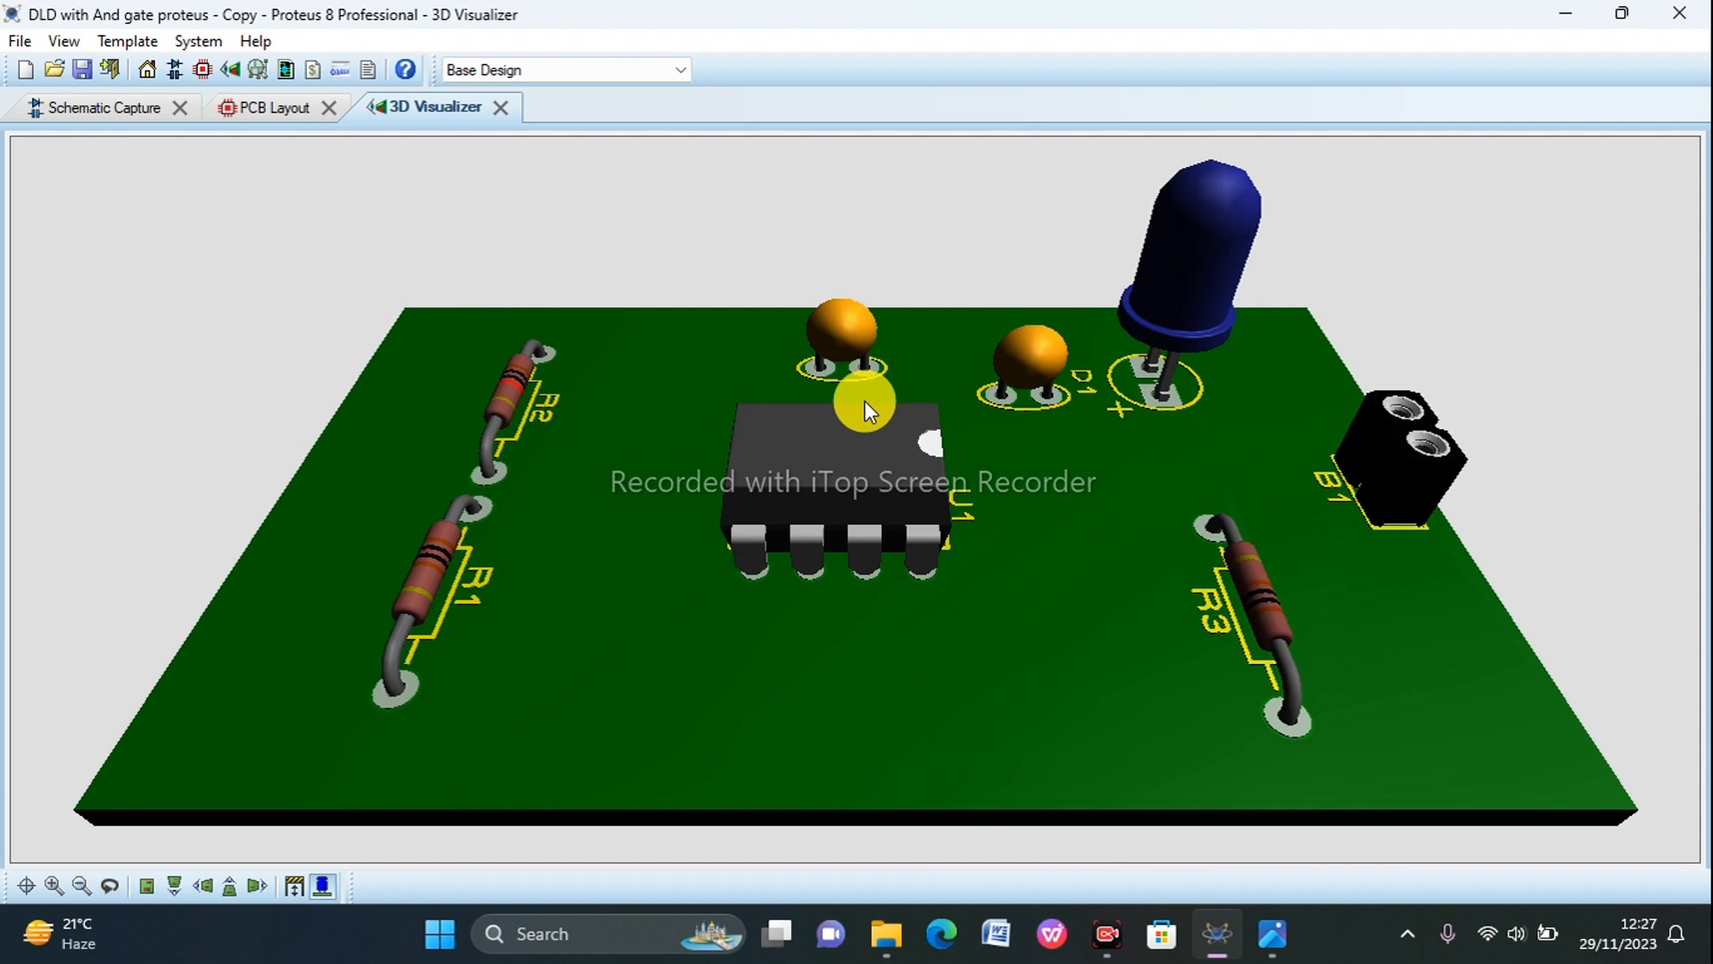
# Step: Return to the PCB layout and examine the widened tracks around U1 and across the board
pyautogui.click(278, 107)
pyautogui.scroll(1, 631, 314)
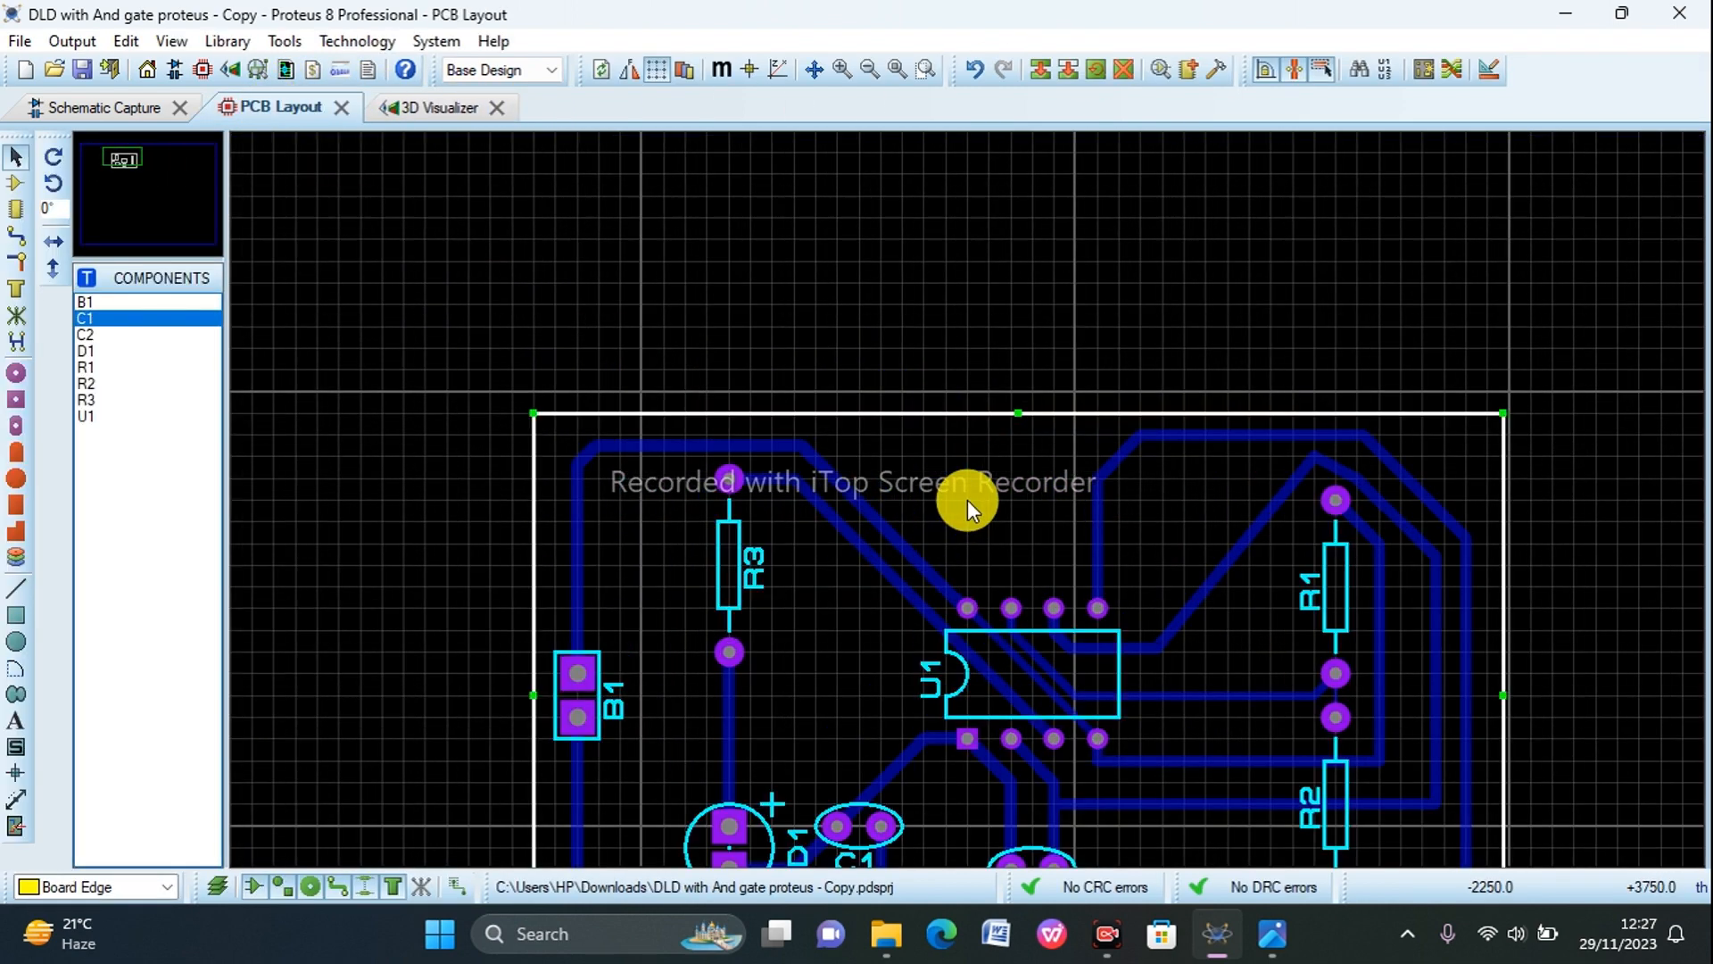
pyautogui.scroll(-1, 1115, 552)
pyautogui.scroll(-1, 1083, 543)
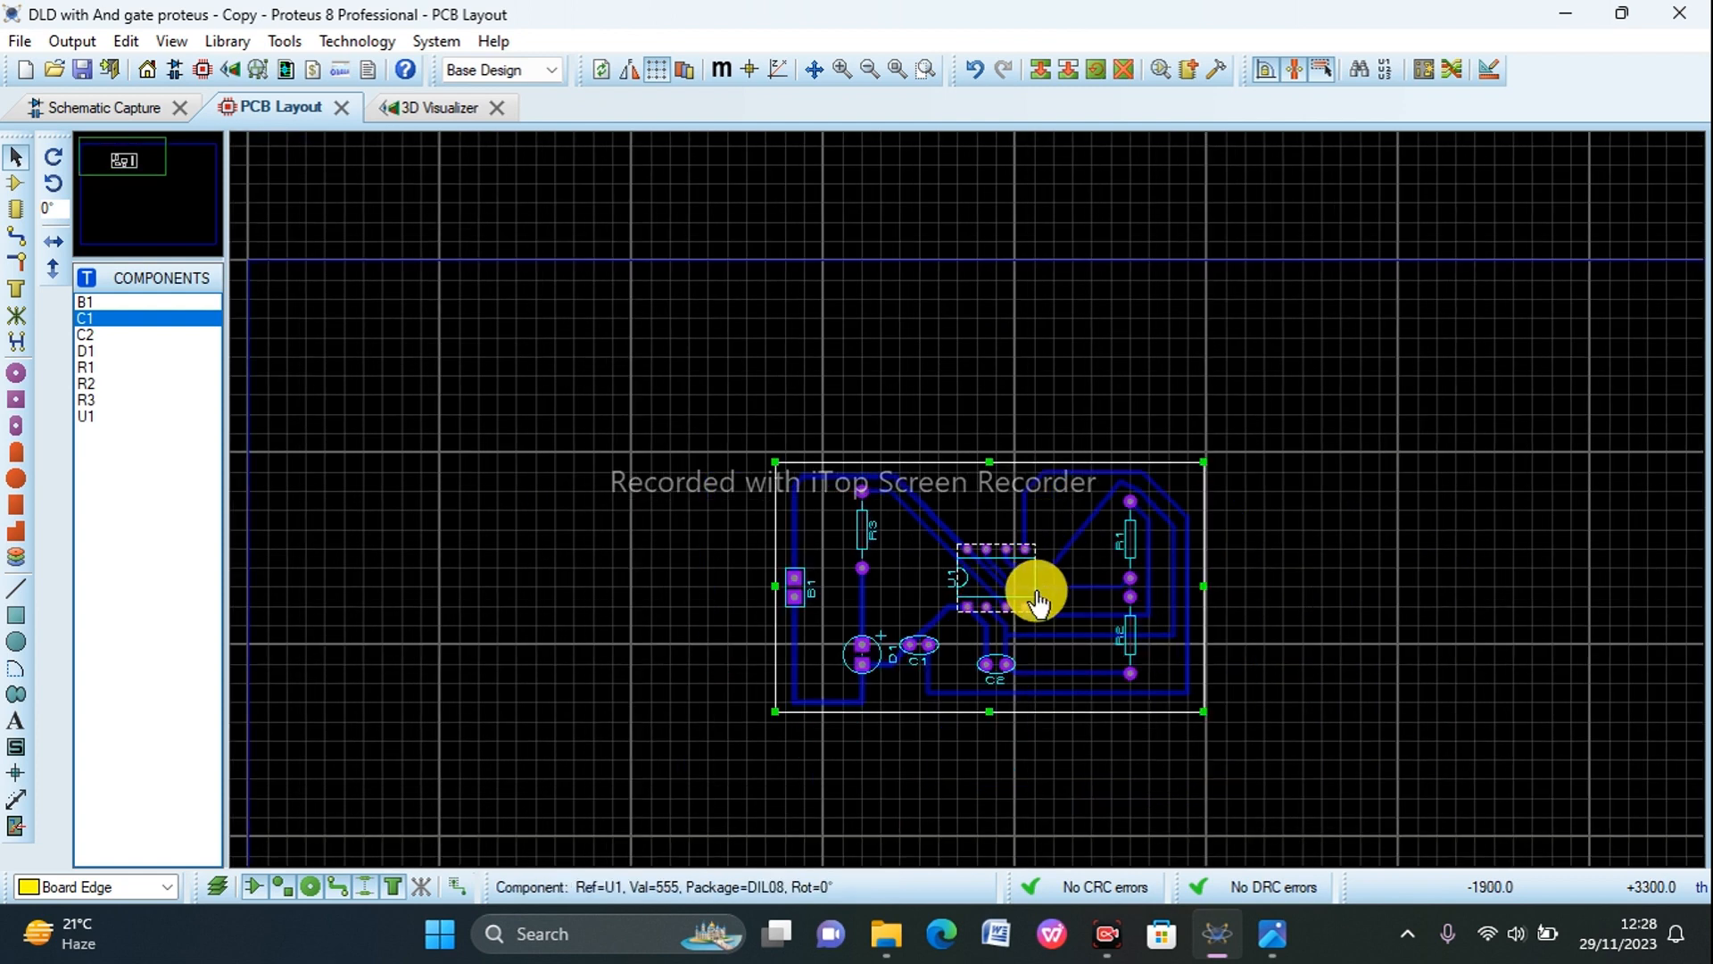
pyautogui.scroll(2, 967, 500)
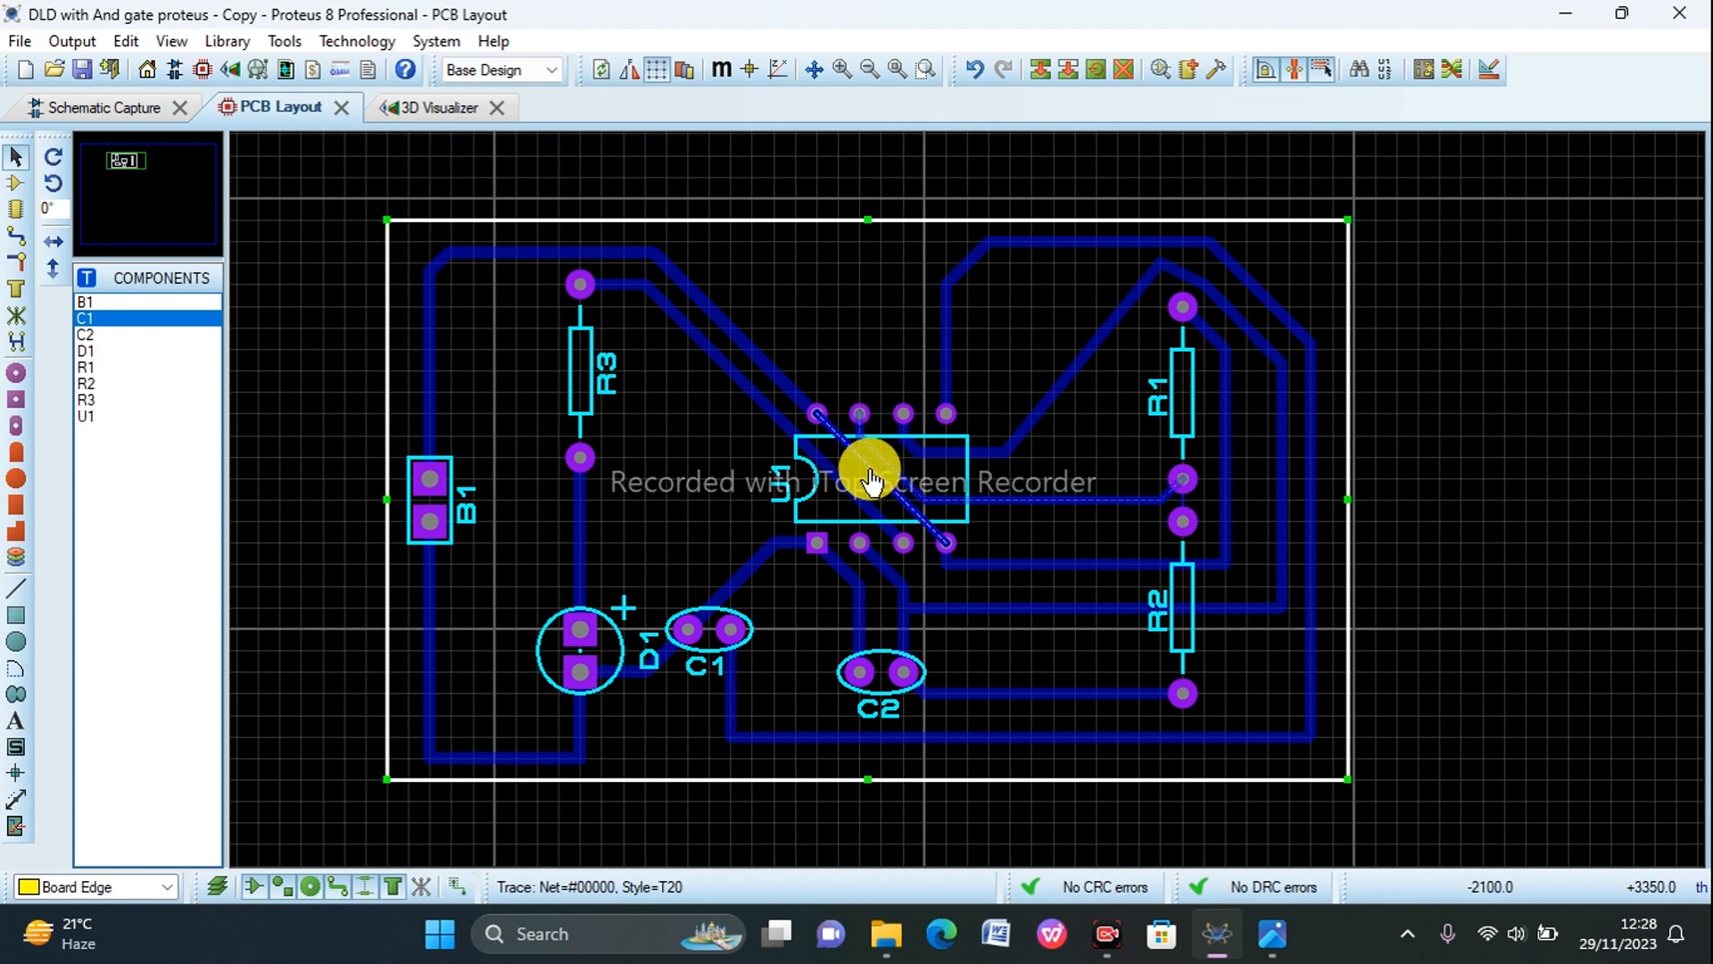
pyautogui.scroll(1, 880, 463)
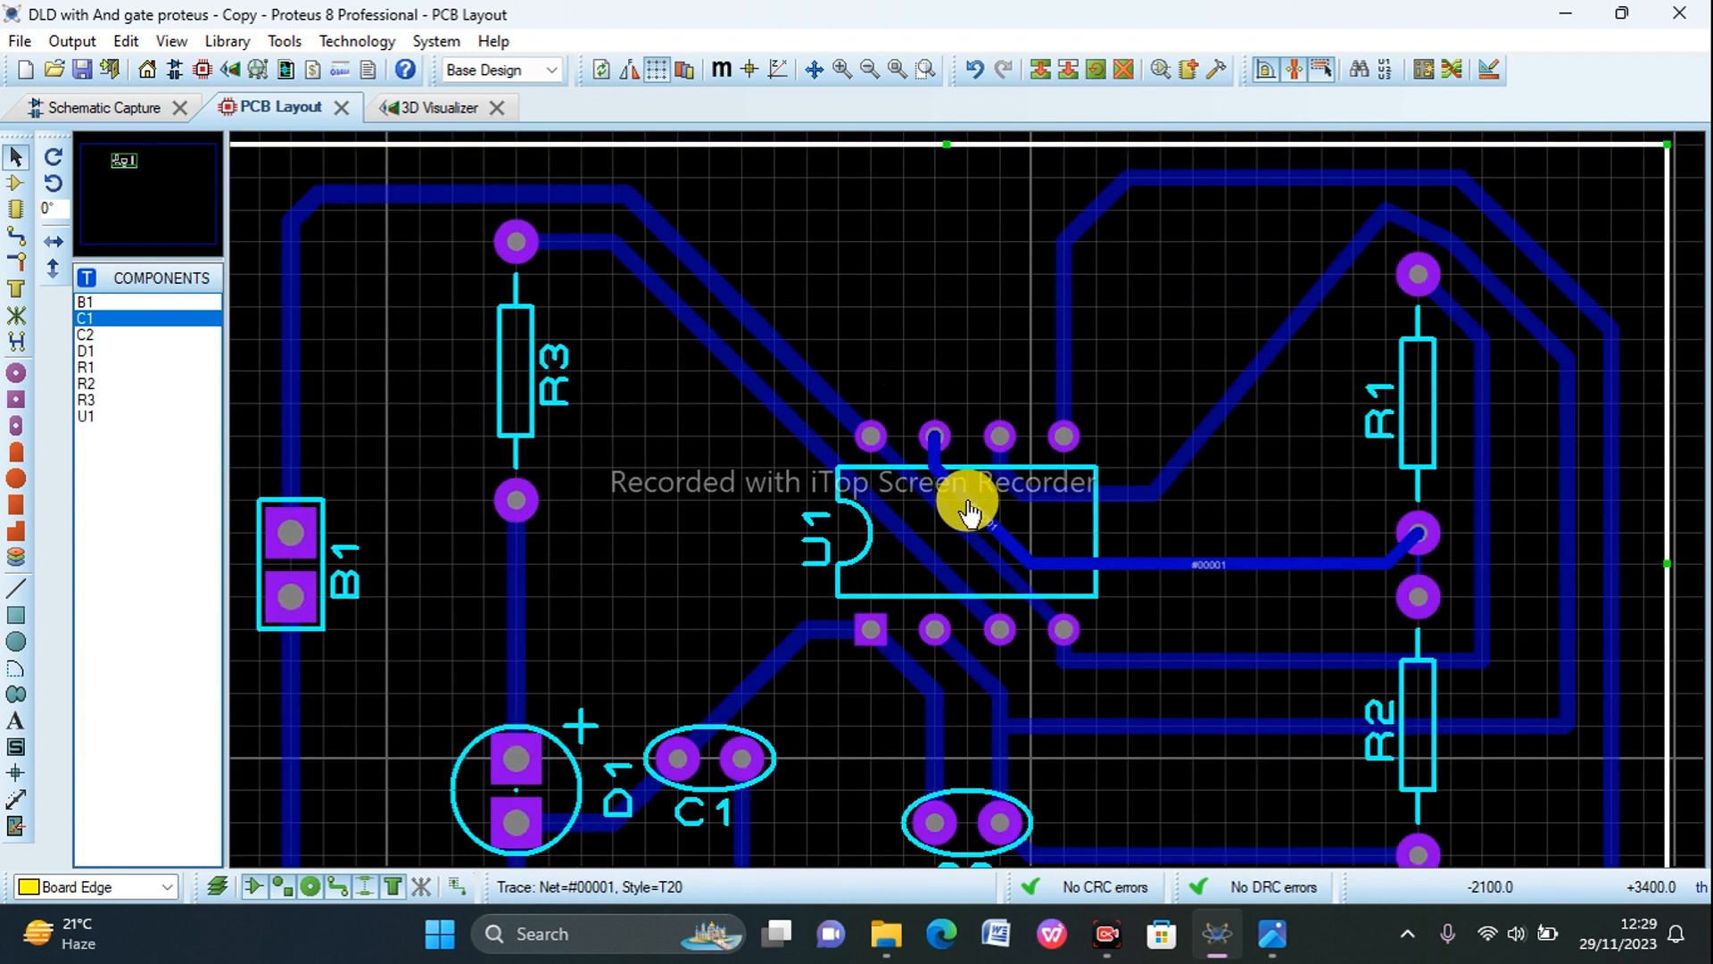
pyautogui.scroll(1, 969, 510)
pyautogui.scroll(-3, 968, 510)
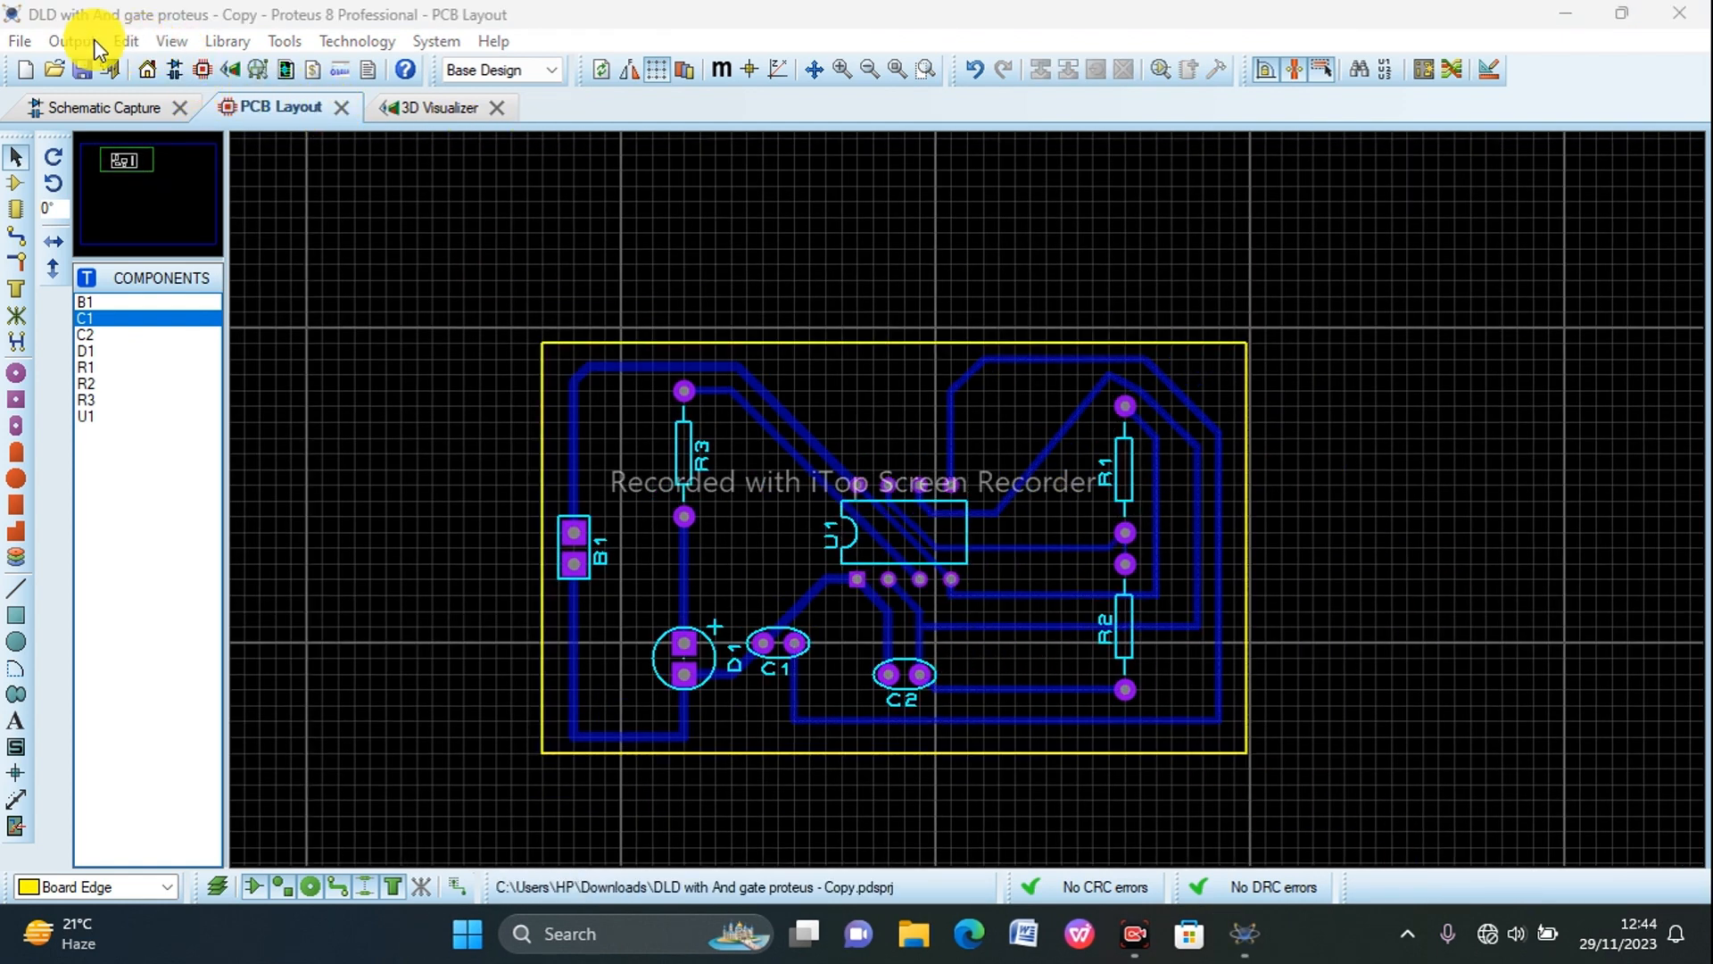
# Step: Start exporting the PCB artwork as an Adobe PDF file and set its reflection to Mirror
pyautogui.click(59, 35)
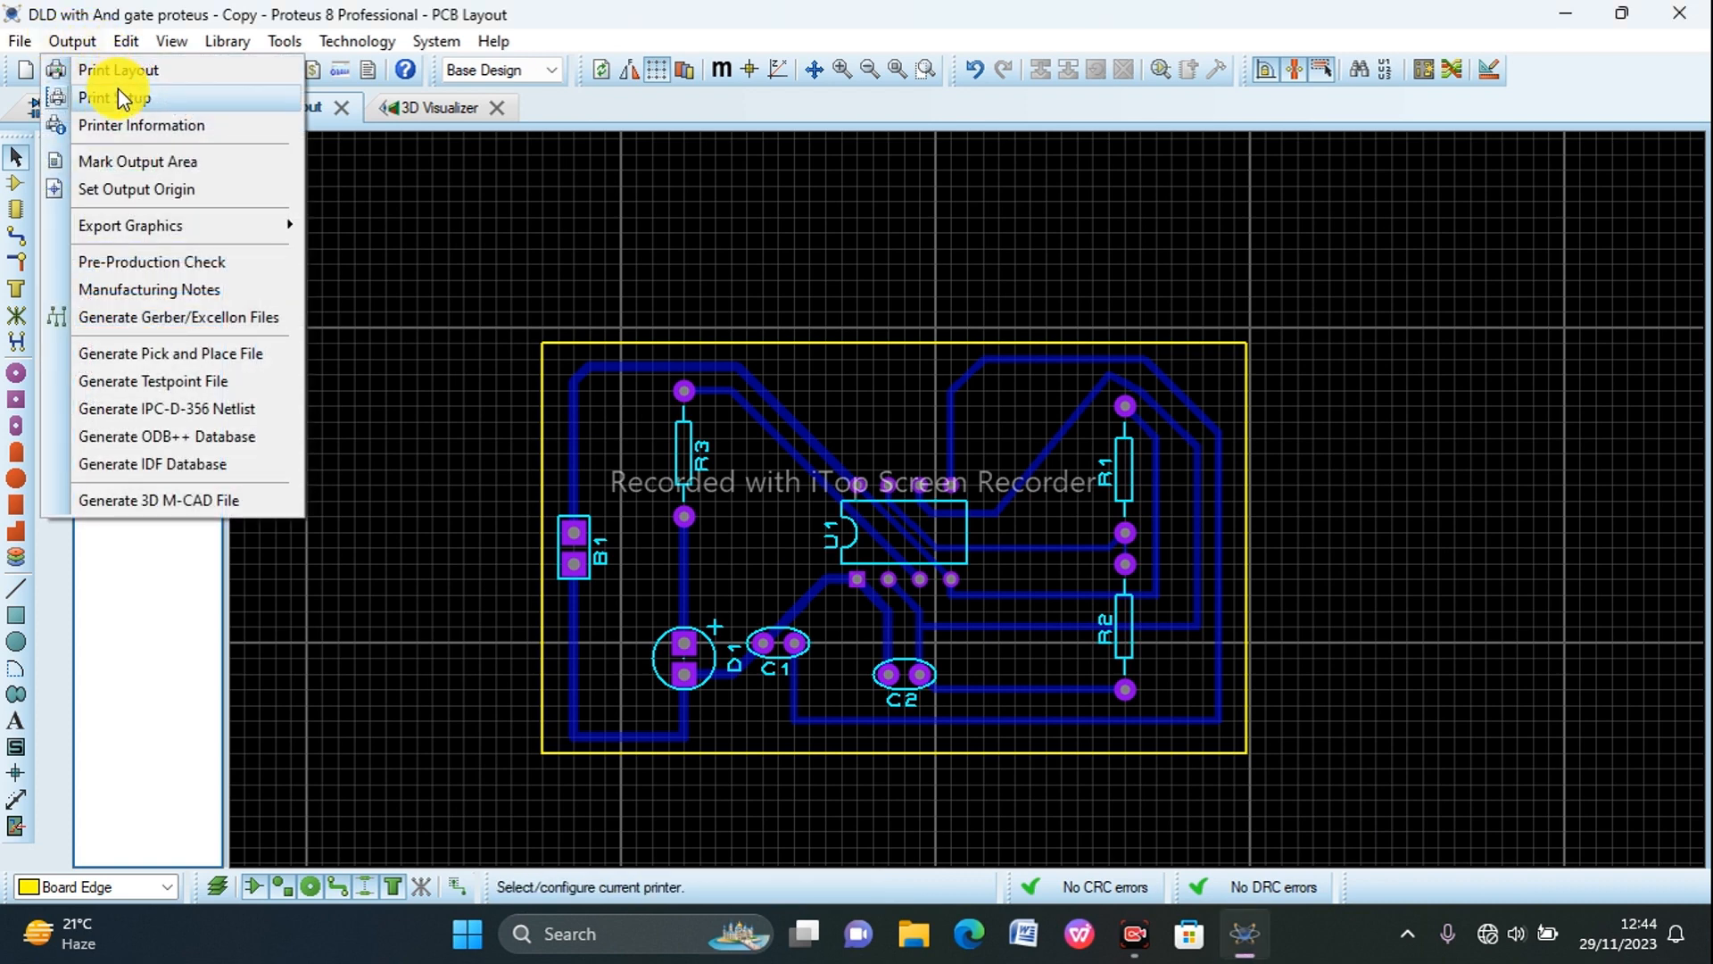
pyautogui.moveTo(153, 225)
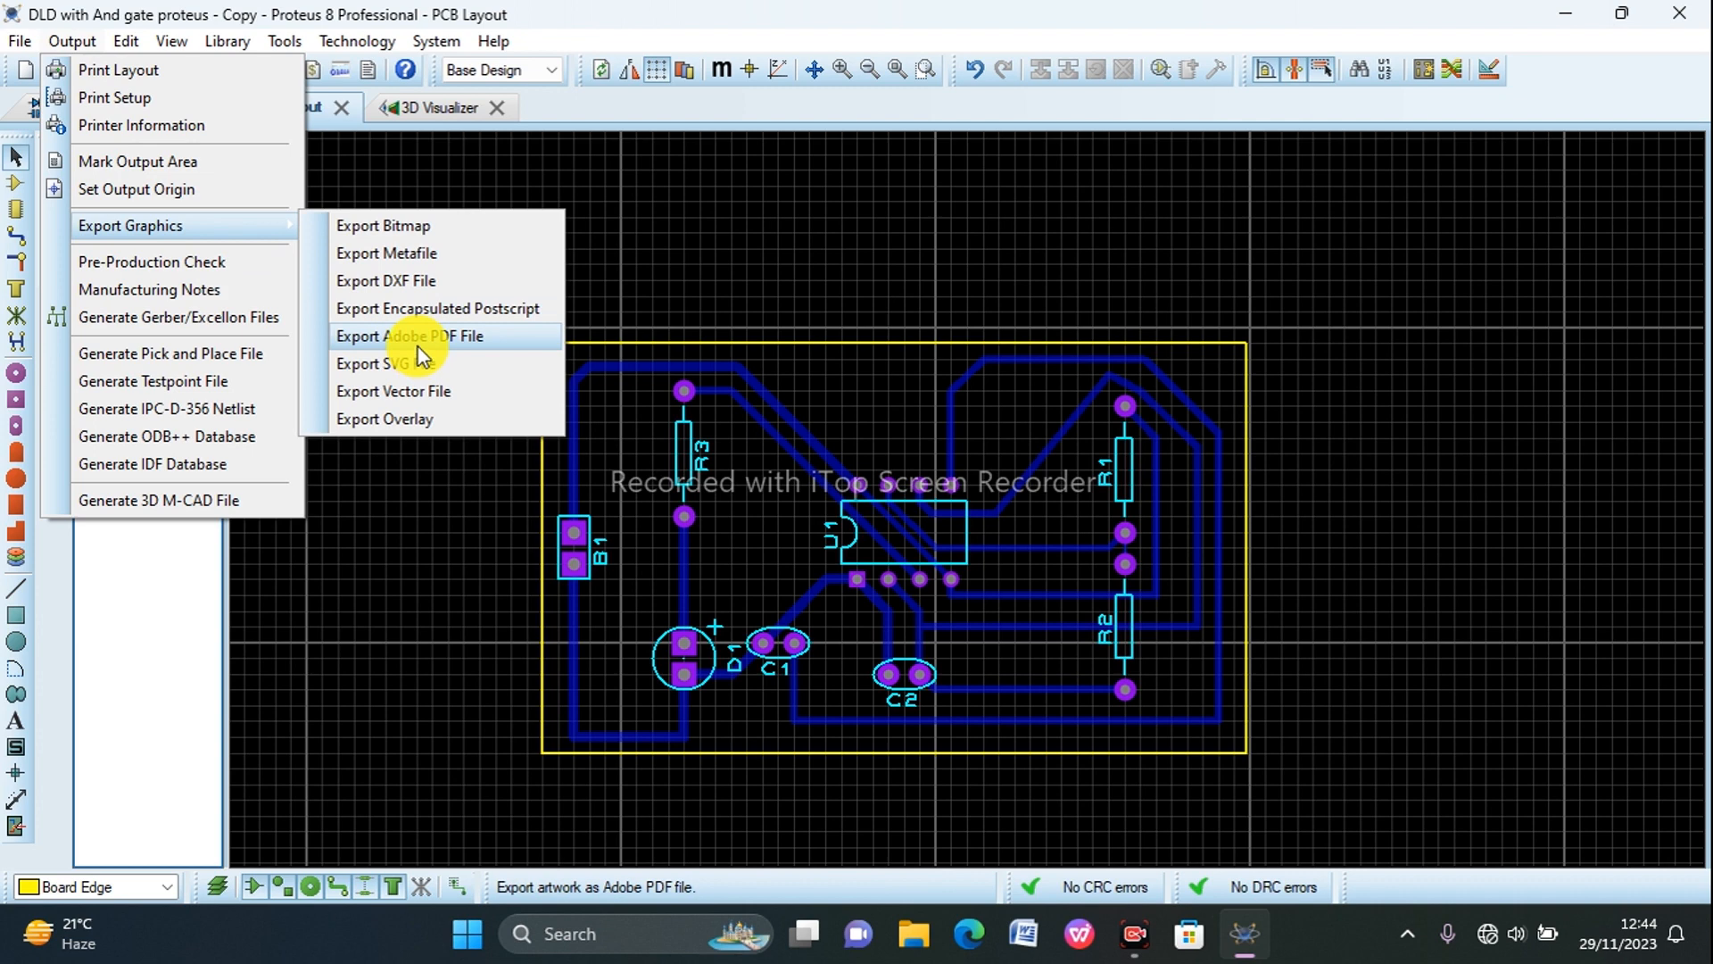
pyautogui.click(417, 341)
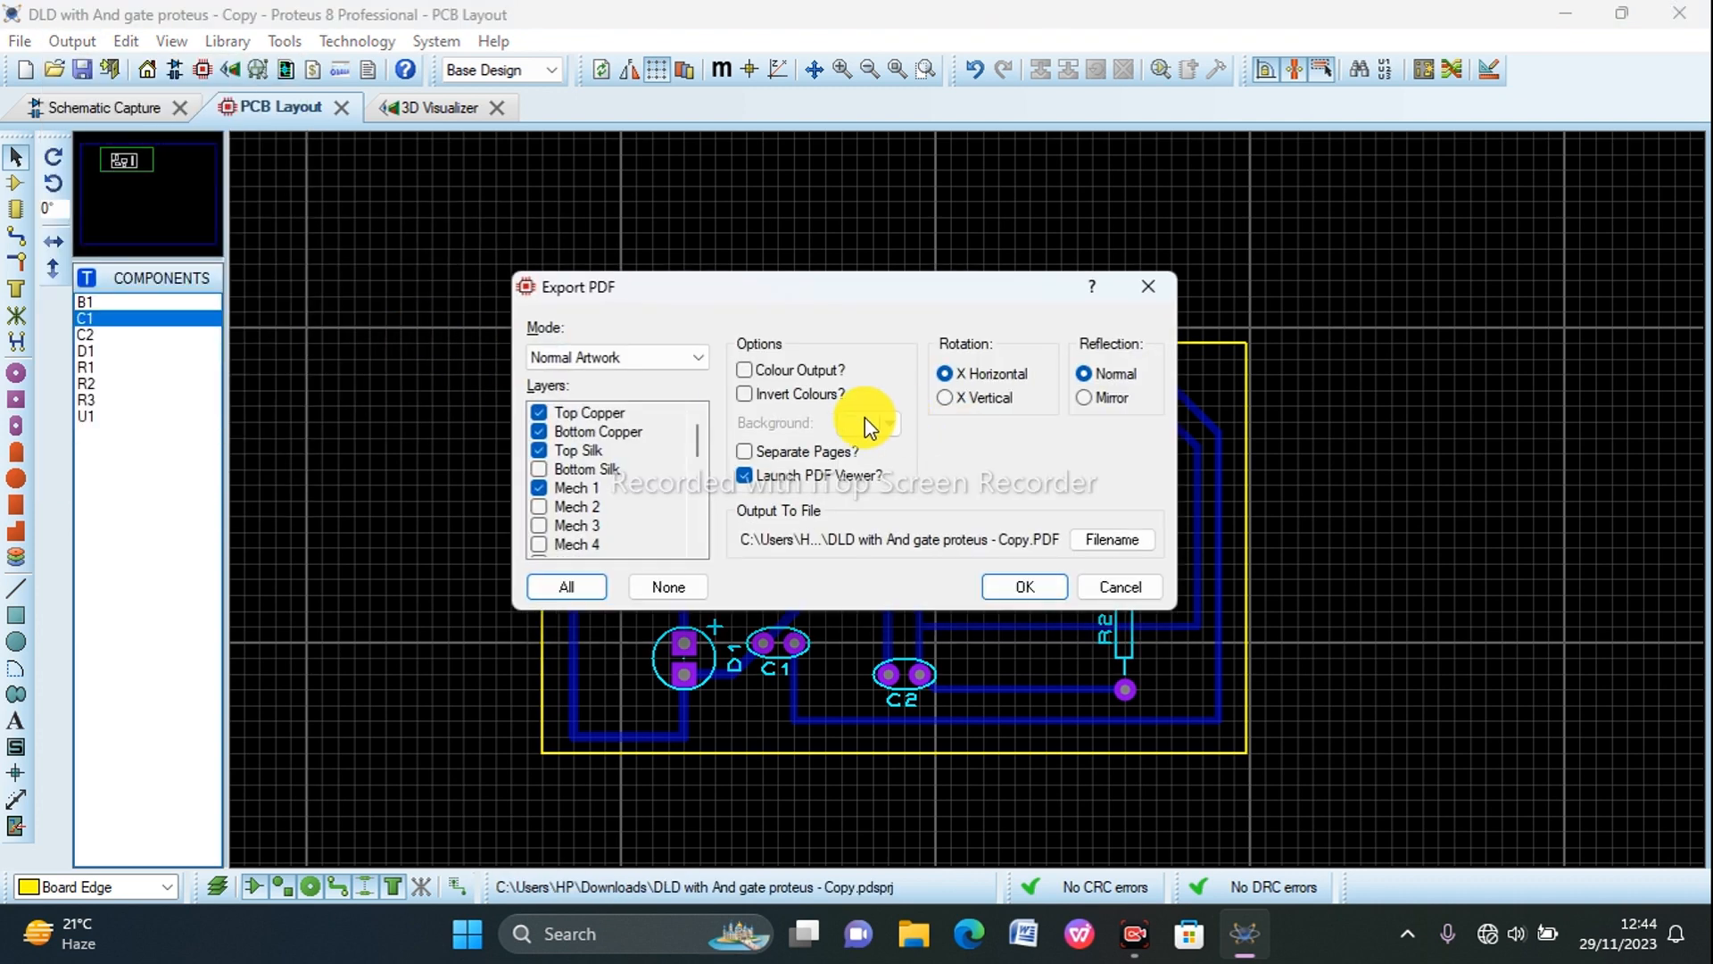
pyautogui.click(1085, 399)
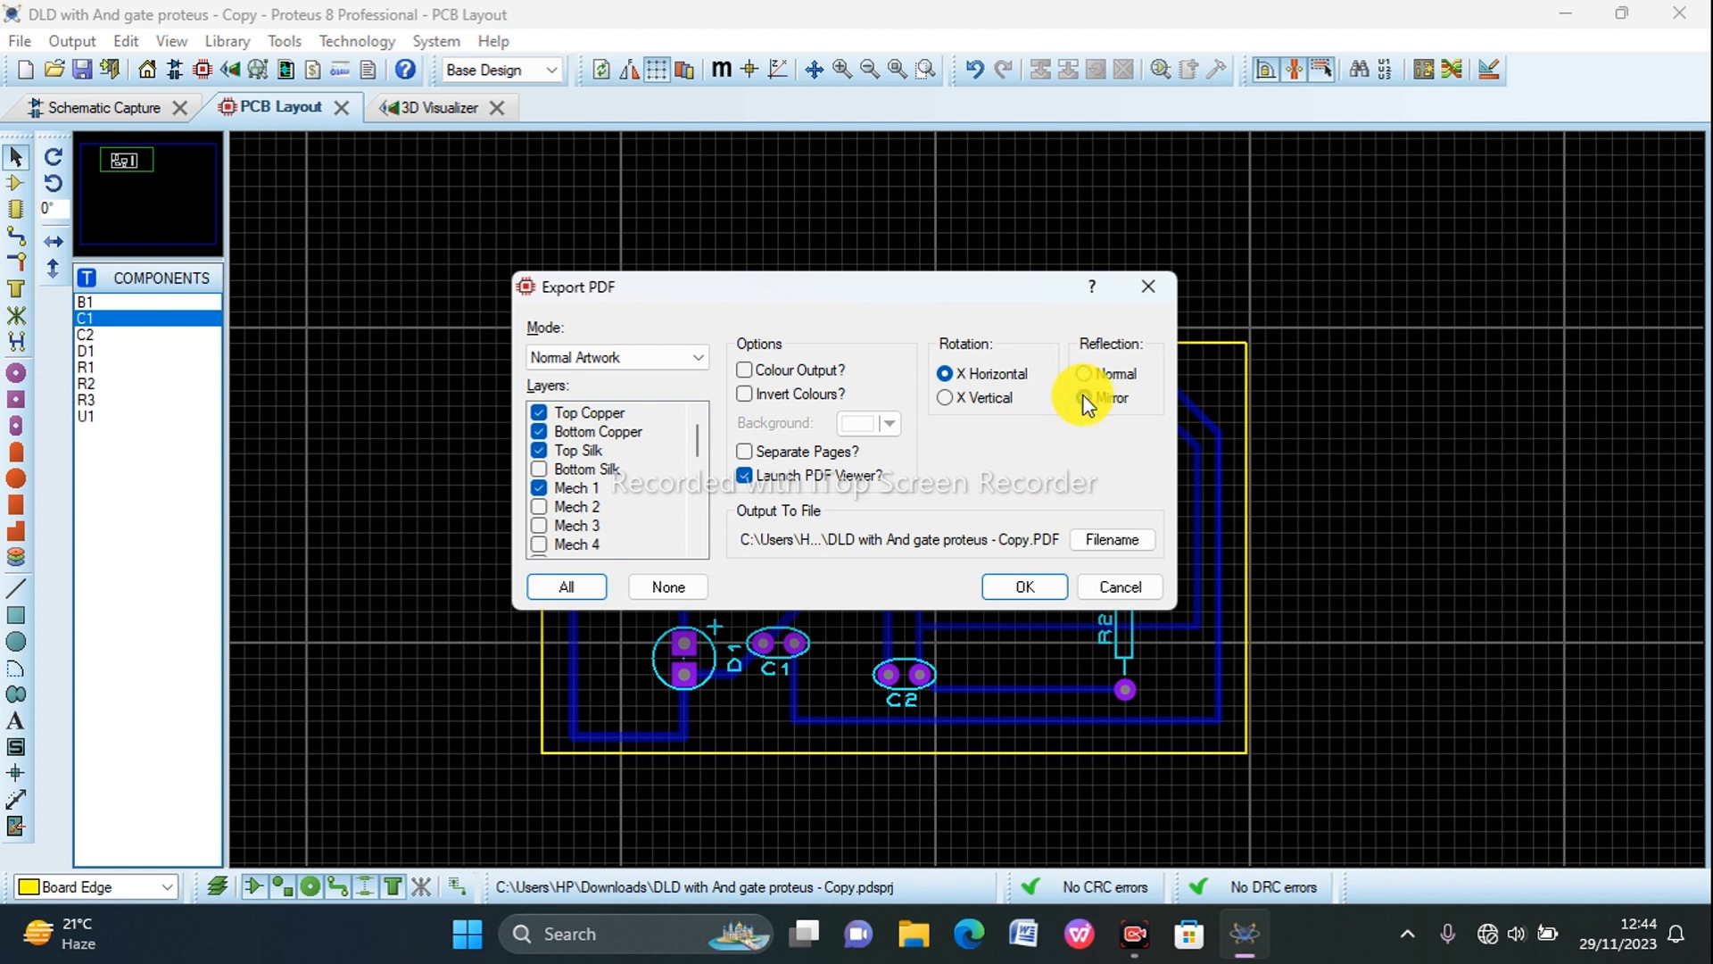
# Step: Exclude the Top Copper, Top Silk and Mech 1 layers from the PDF, keeping Bottom Copper included
pyautogui.click(544, 414)
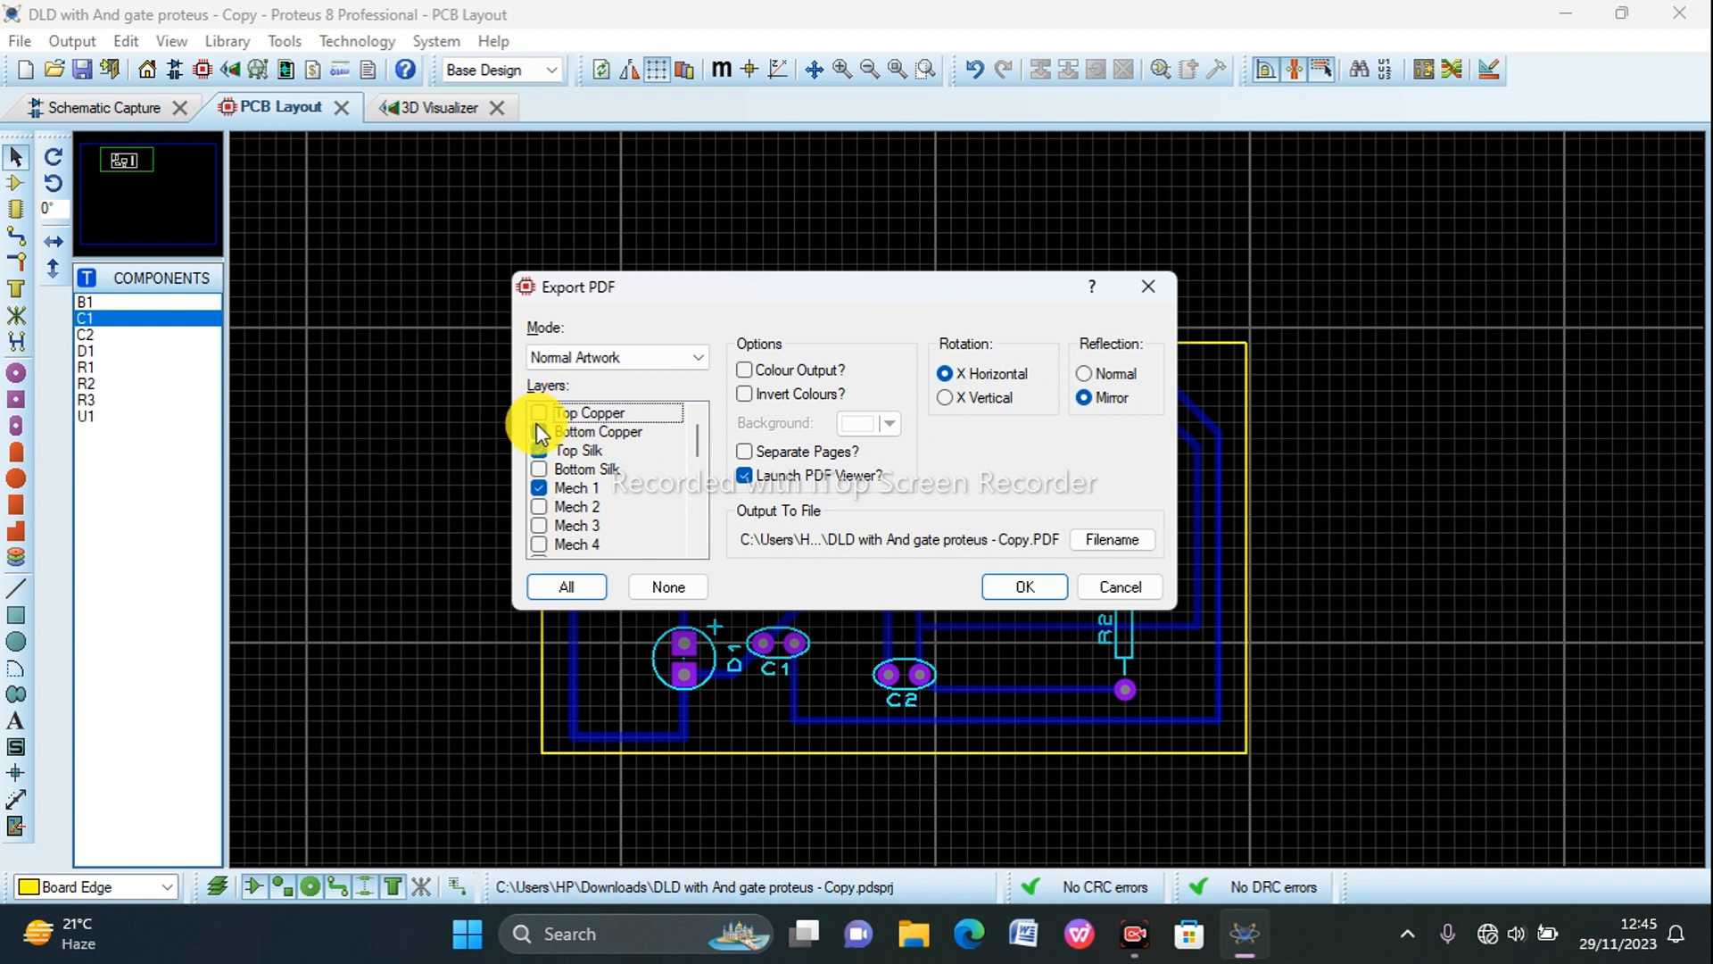
pyautogui.click(538, 428)
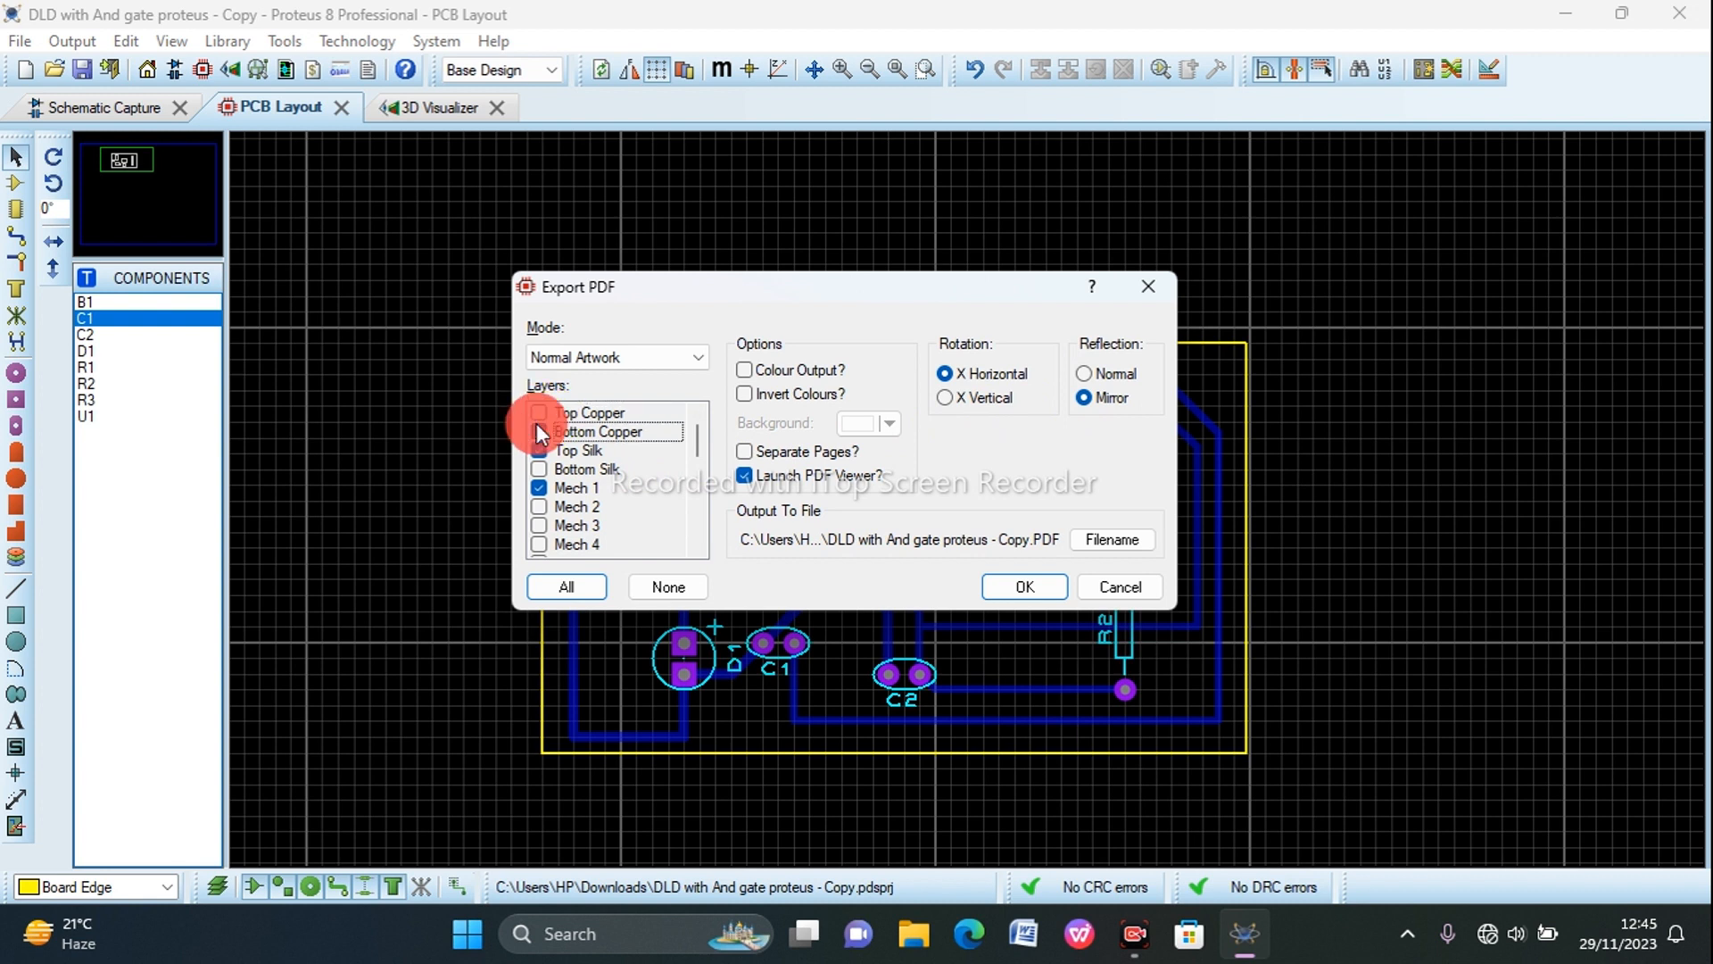
pyautogui.click(538, 453)
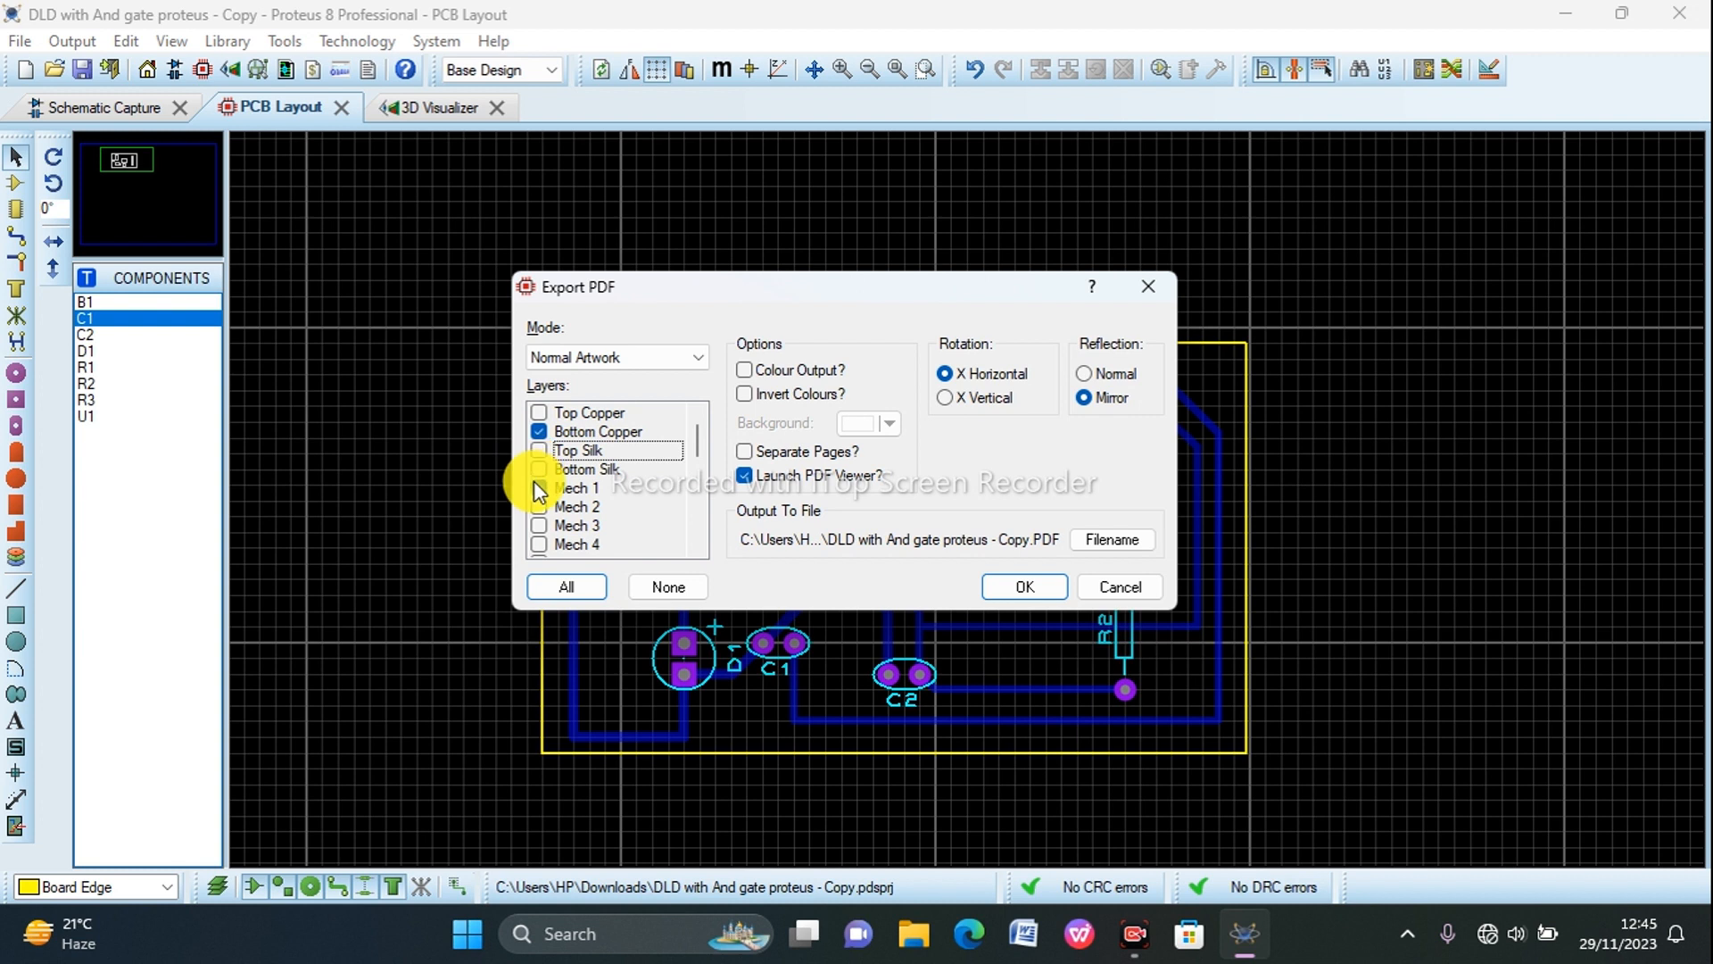
pyautogui.click(539, 487)
# Step: Exclude the Top Resist, Bottom Resist and Board Edge layers as well, and export the PDF
pyautogui.scroll(-6, 589, 500)
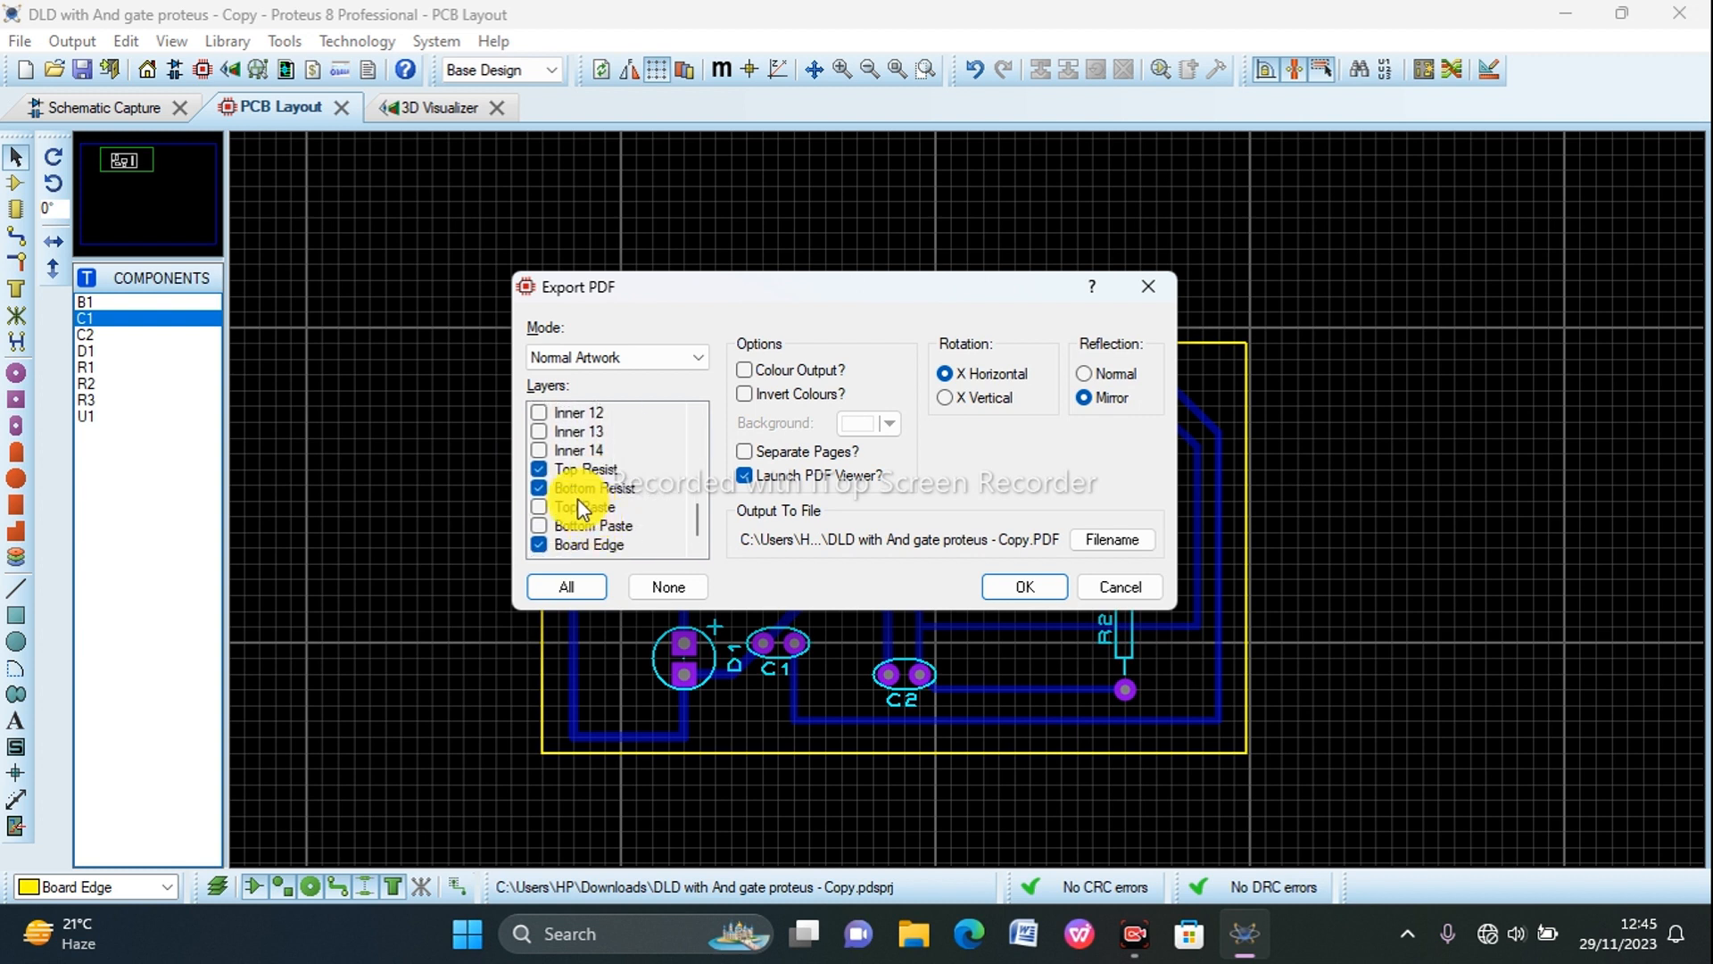
pyautogui.click(538, 469)
pyautogui.click(538, 488)
pyautogui.click(539, 489)
pyautogui.click(538, 544)
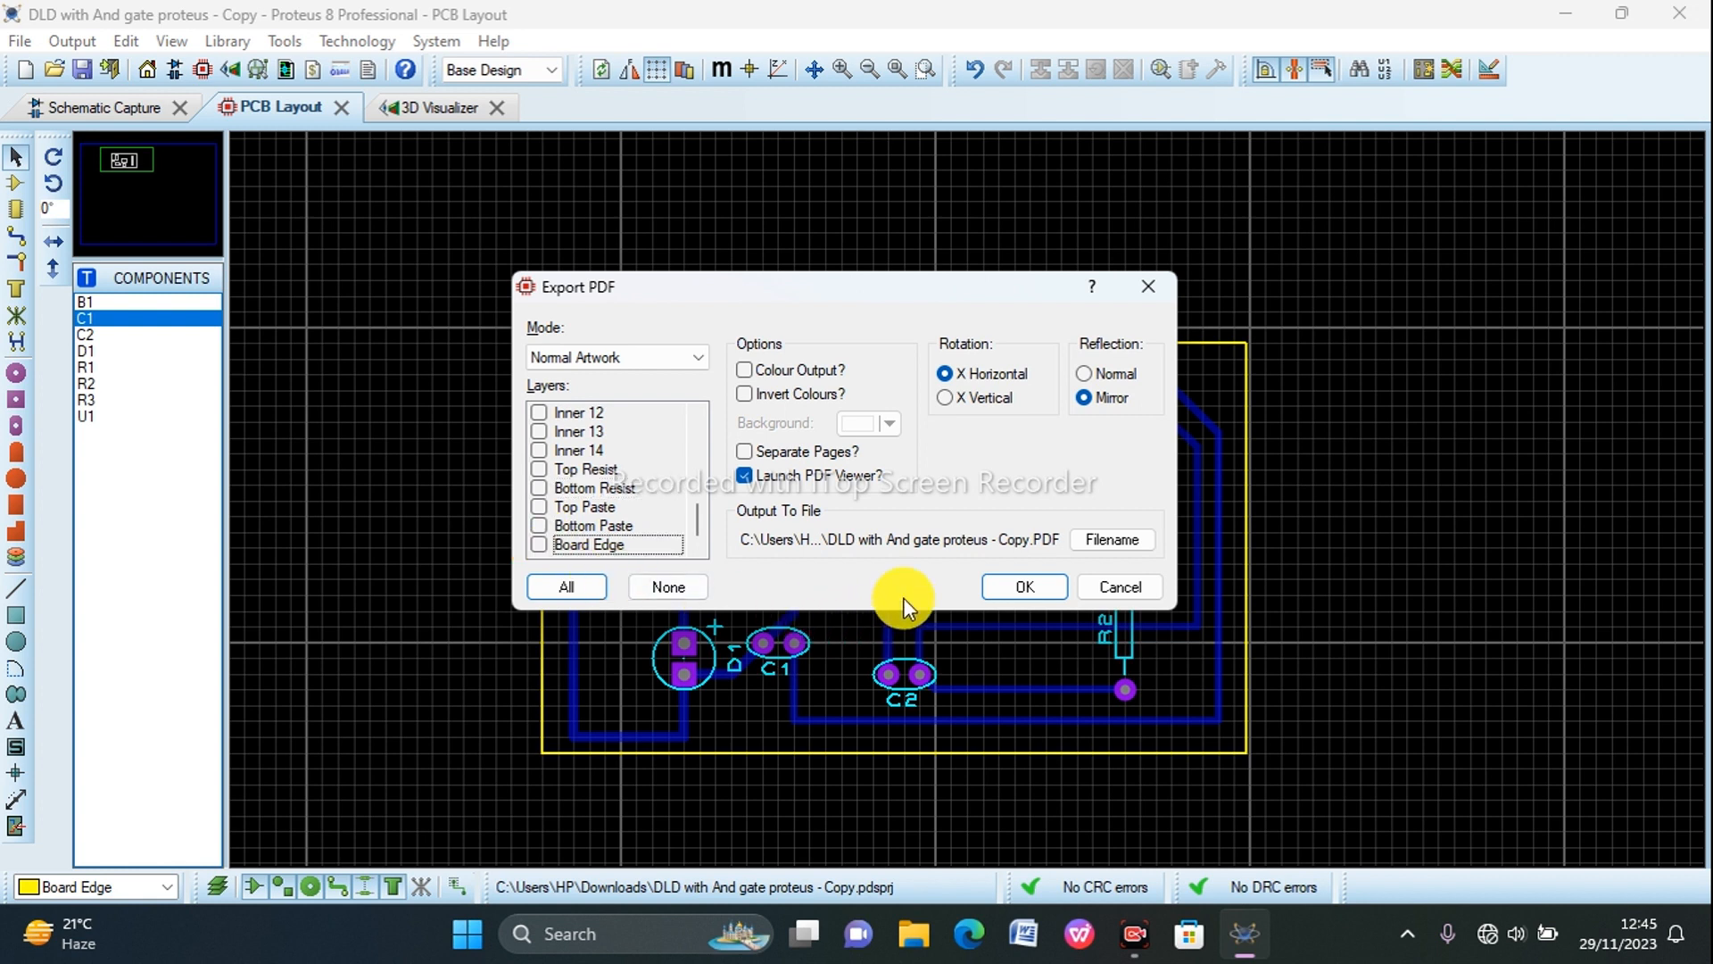
pyautogui.click(1017, 587)
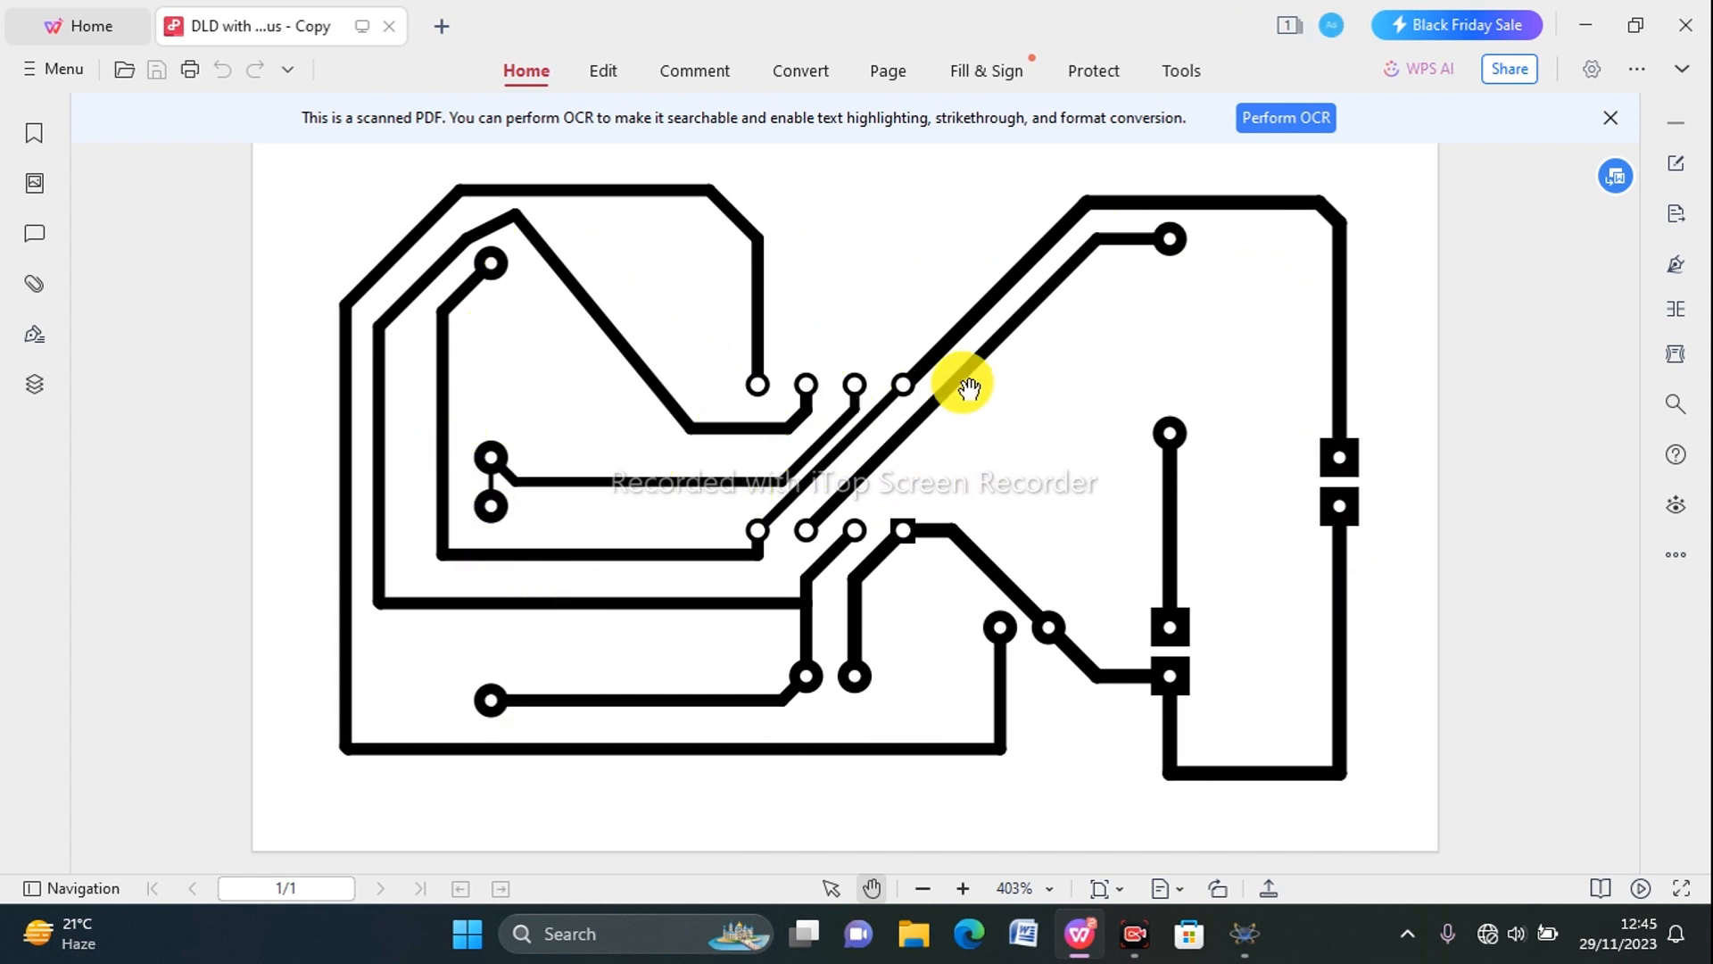
# Step: Dismiss the OCR notice in the PDF viewer and examine the mirrored copper artwork enlarged to 450%
pyautogui.click(1619, 123)
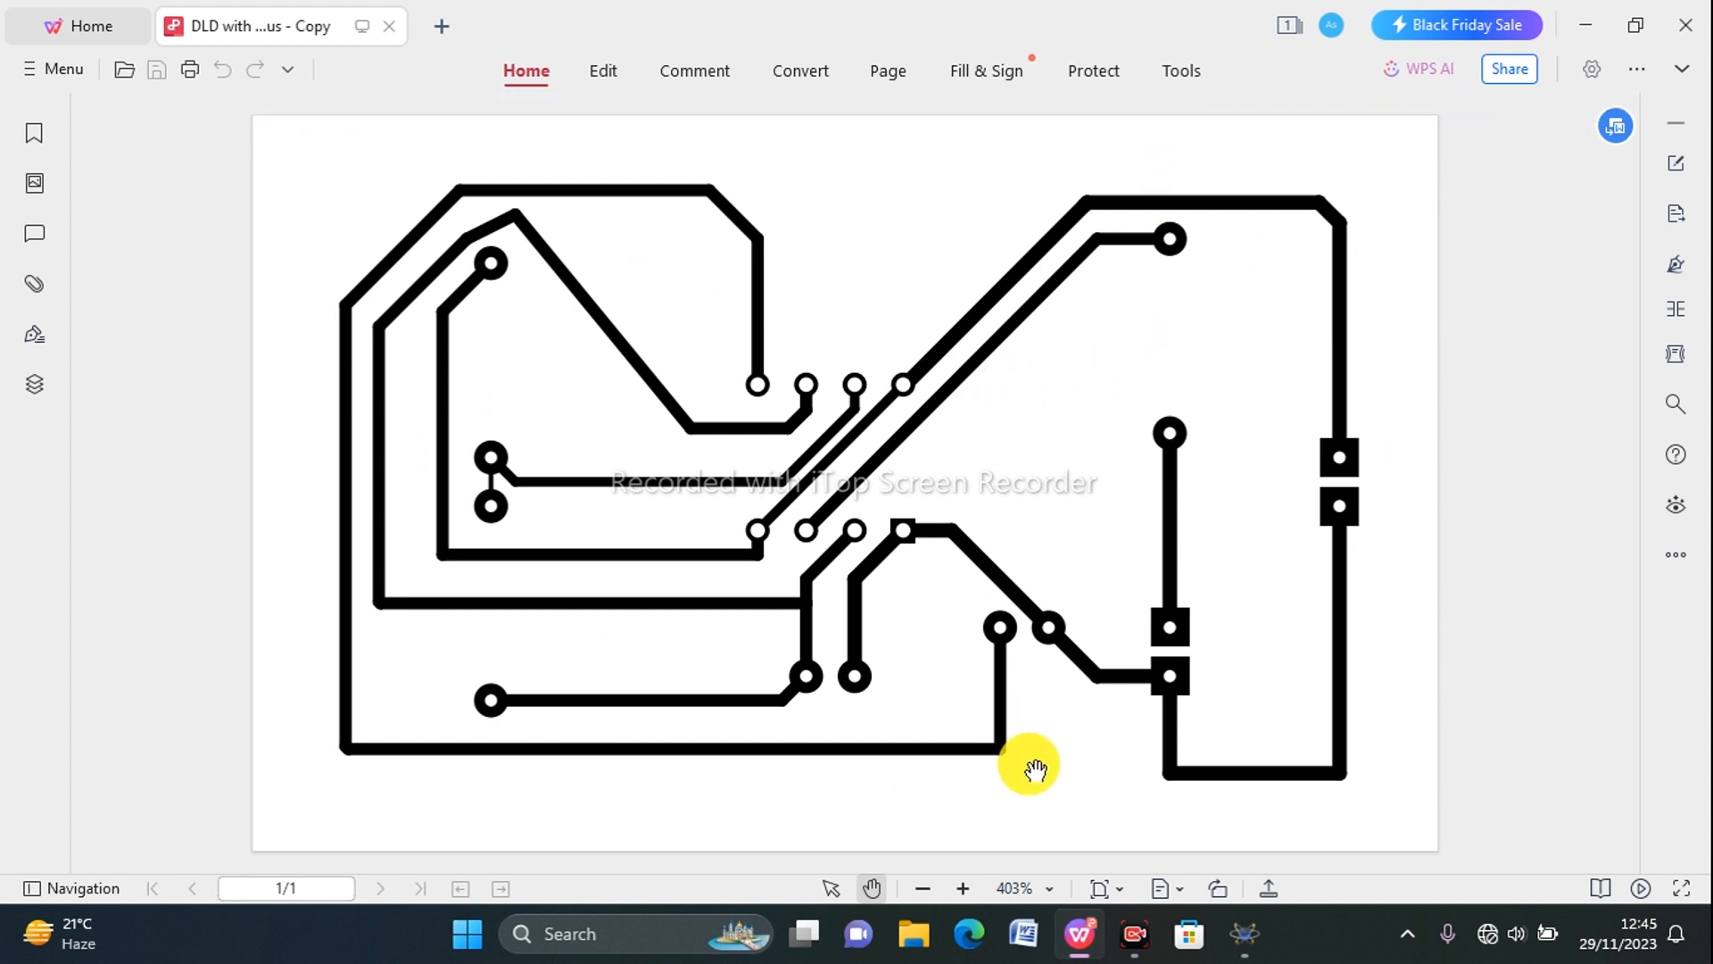
pyautogui.click(967, 888)
pyautogui.click(966, 888)
pyautogui.click(967, 888)
pyautogui.click(966, 887)
pyautogui.click(966, 887)
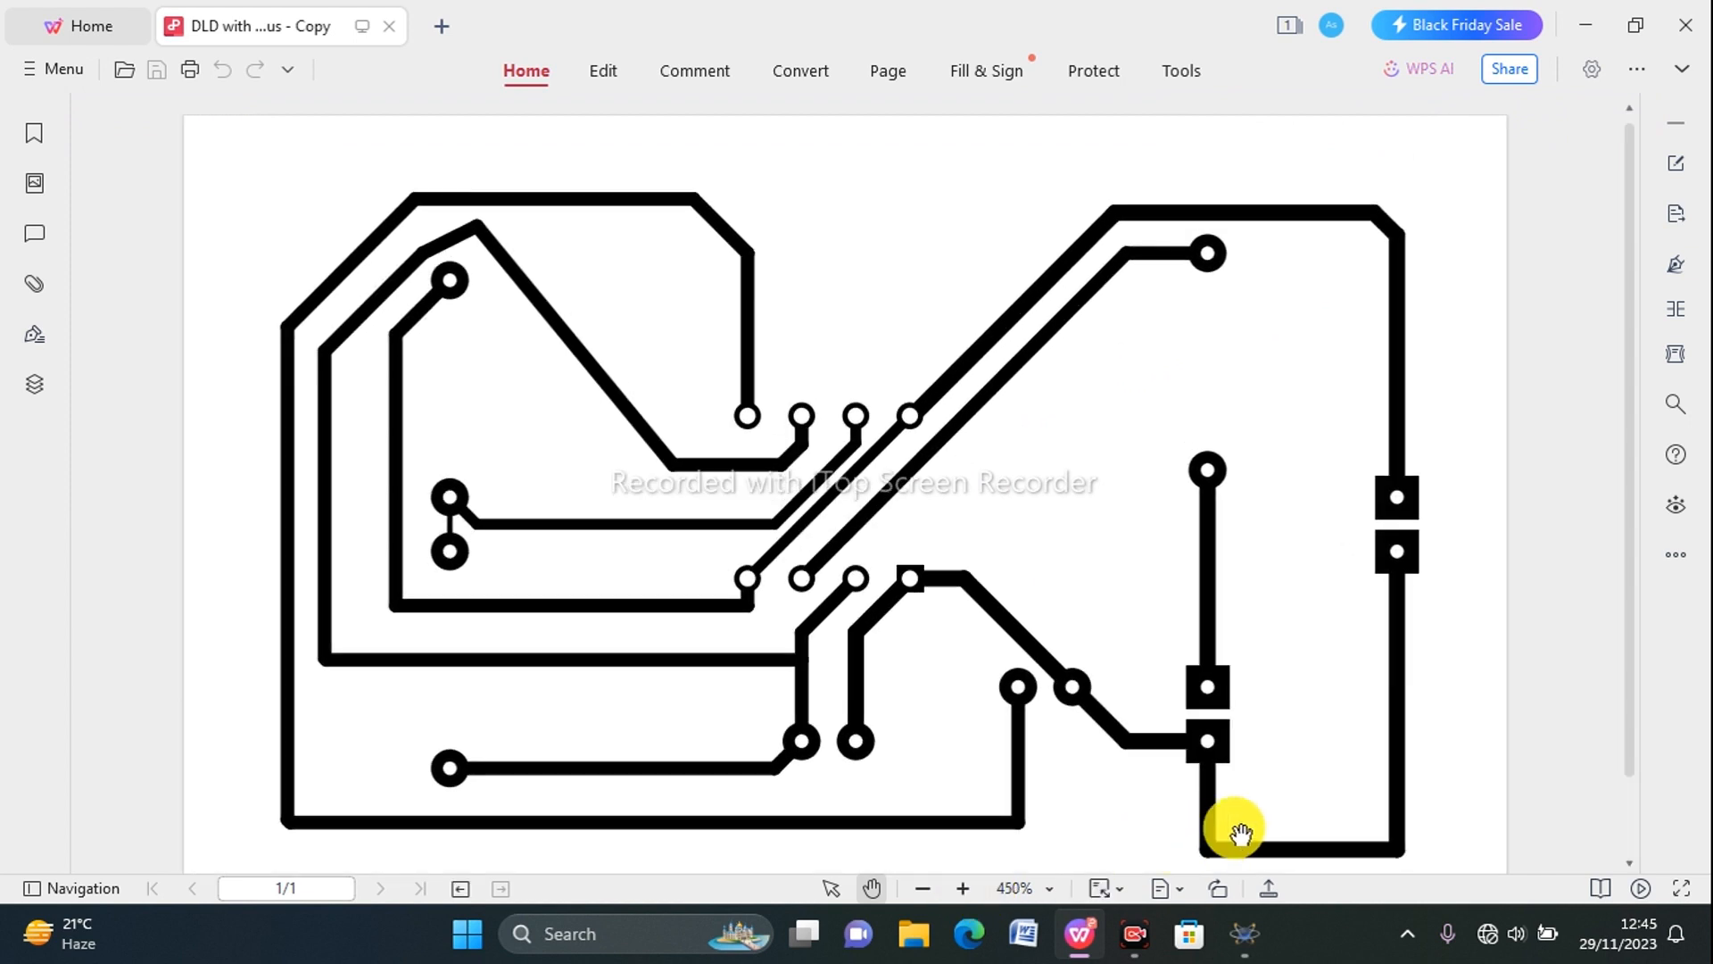